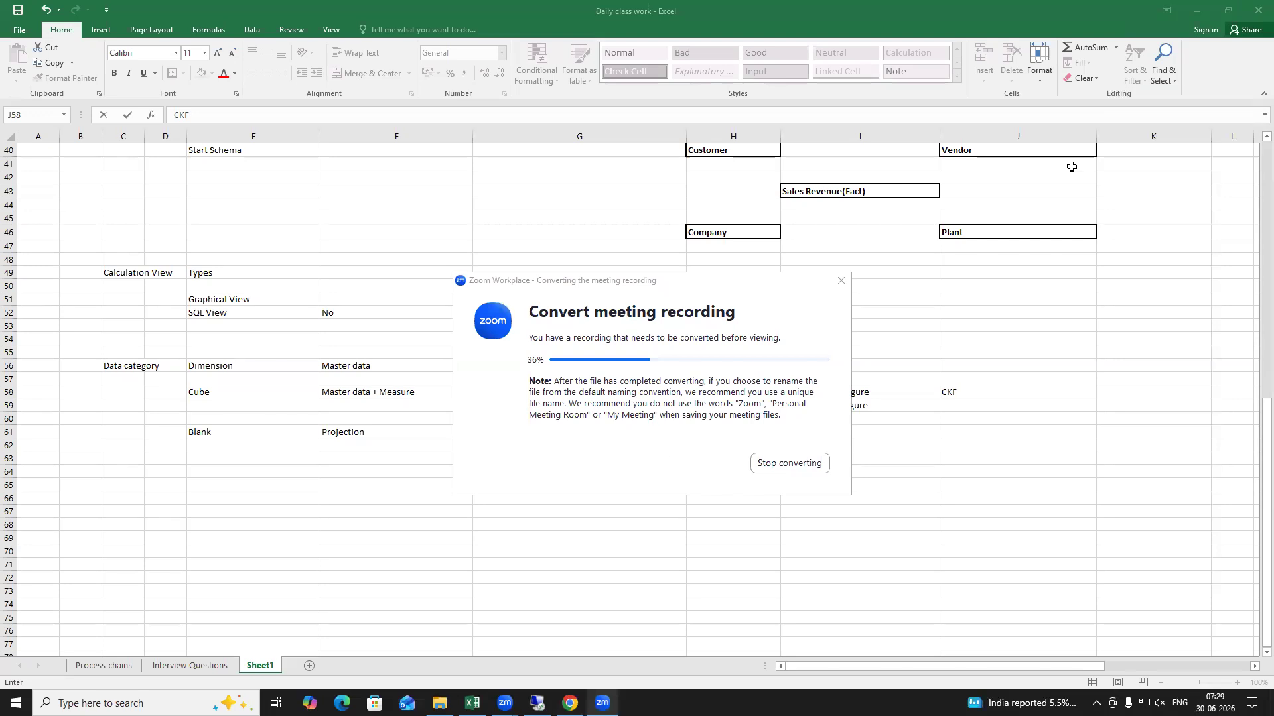
# Step: Enter "RKF" in J59 beside the Restricted Key figure entry
pyautogui.scroll(-2, 670, 426)
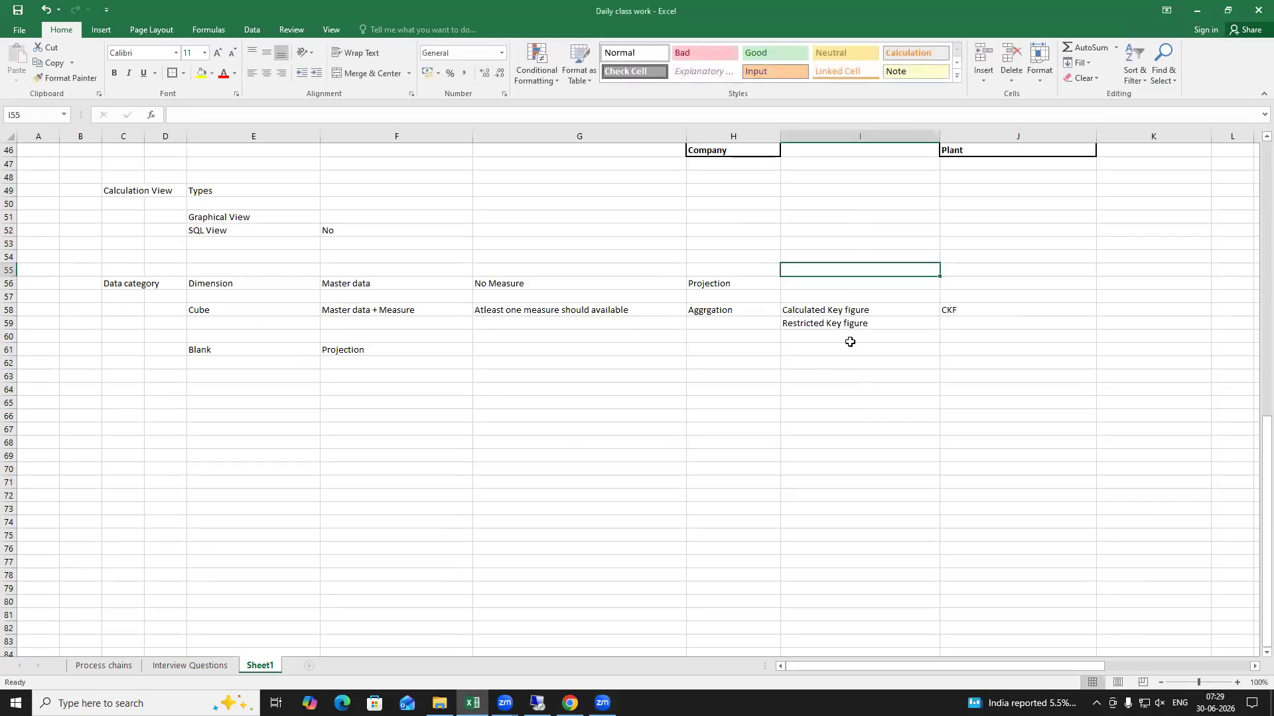
pyautogui.click(954, 322)
pyautogui.write('RKF')
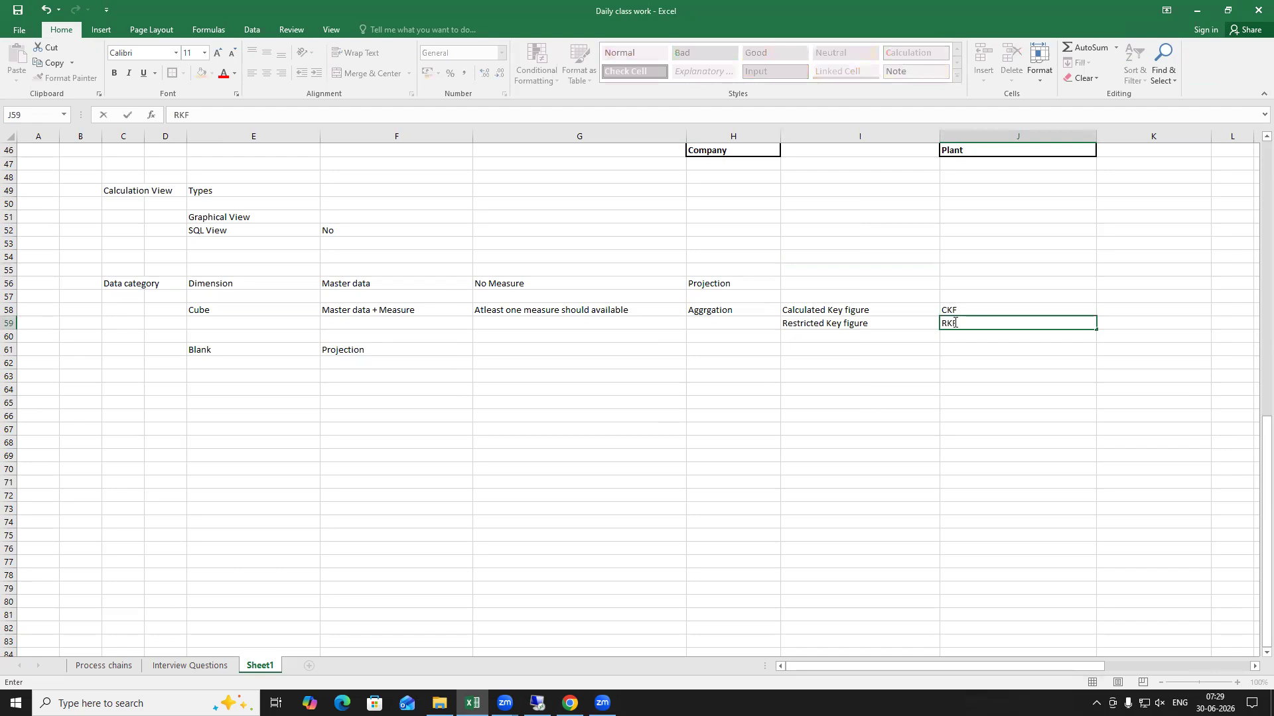
pyautogui.click(869, 387)
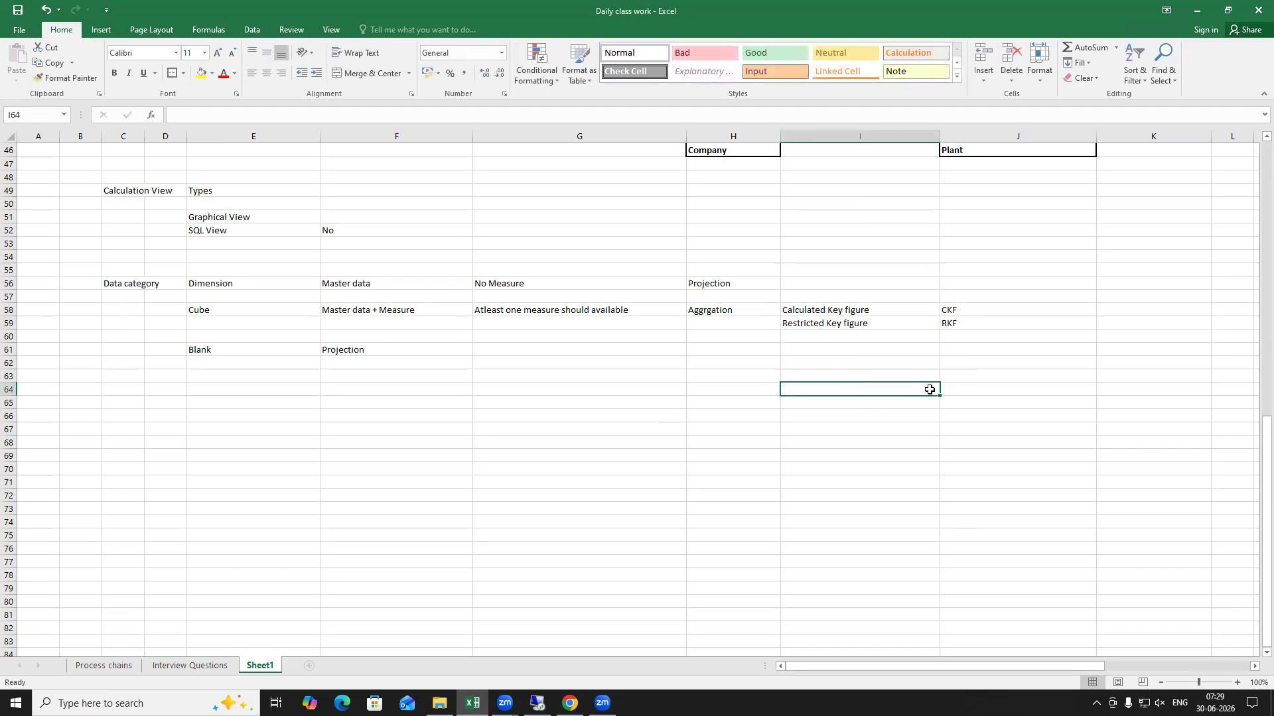
# Step: Add the heading "Bex Query" in J57, directly above the CKF and RKF entries
pyautogui.click(960, 295)
pyautogui.write('B')
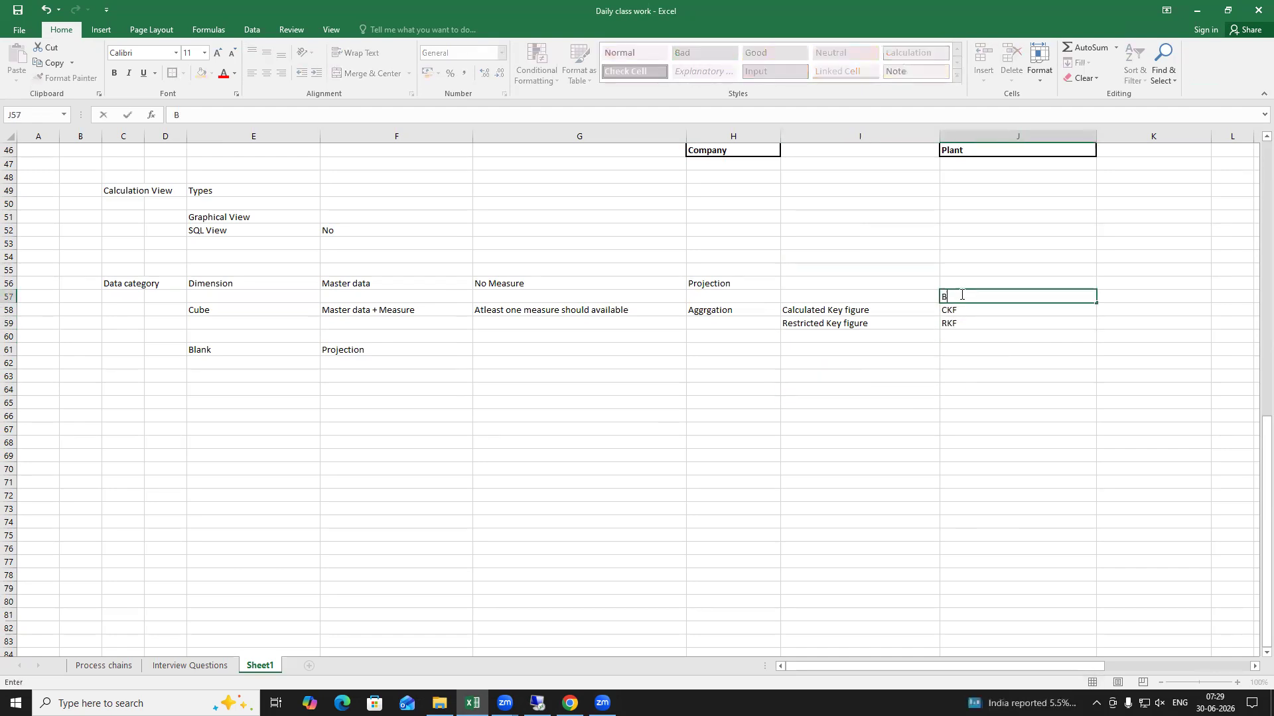
pyautogui.write('ex QUery')
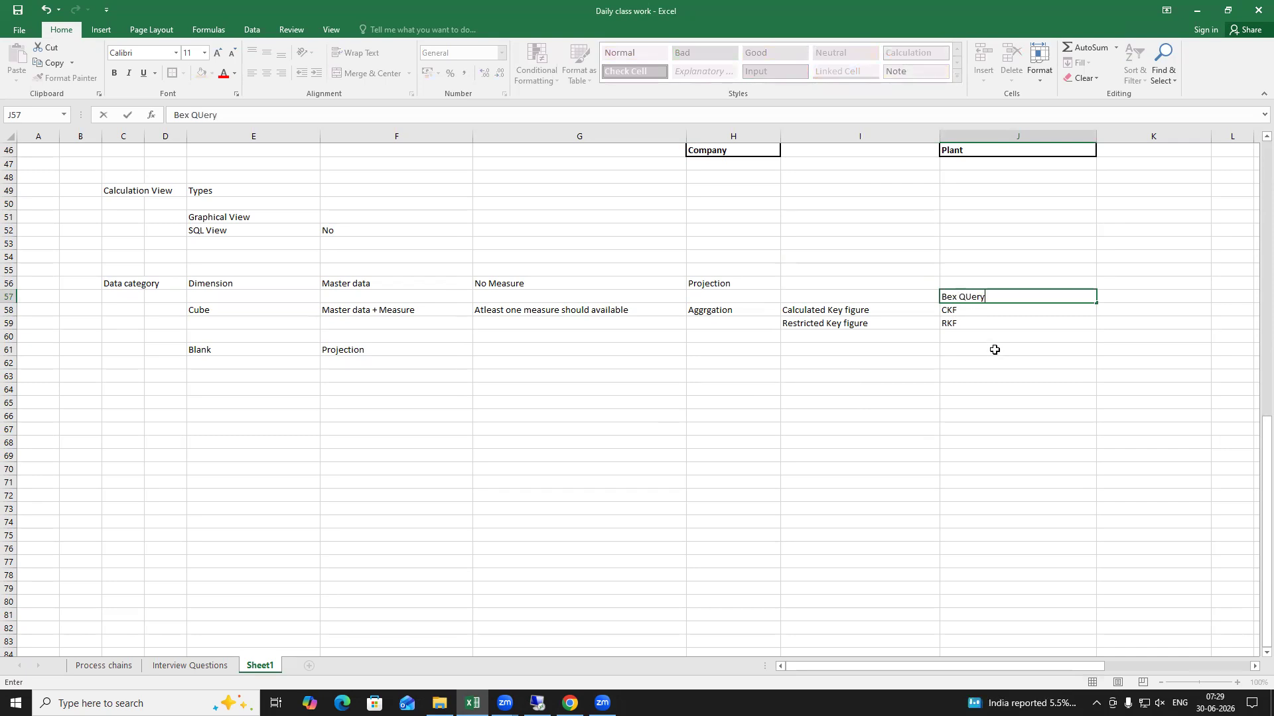
pyautogui.press('BackSpace')
pyautogui.press('BackSpace')
pyautogui.press('BackSpace')
pyautogui.write('ue')
pyautogui.click(1005, 374)
pyautogui.click(973, 298)
pyautogui.click(961, 312)
pyautogui.keyDown('shift'); pyautogui.click(961, 323); pyautogui.keyUp('shift')
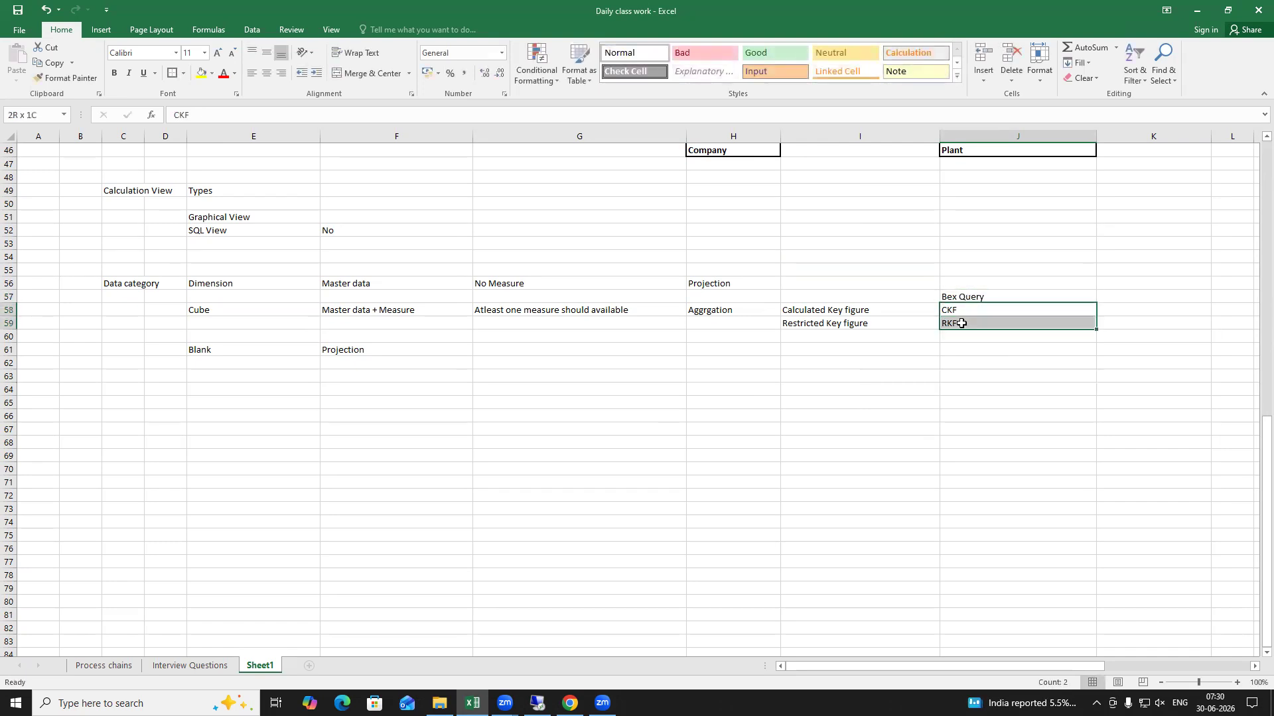
pyautogui.moveTo(813, 310); pyautogui.dragTo(889, 324)
pyautogui.click(833, 377)
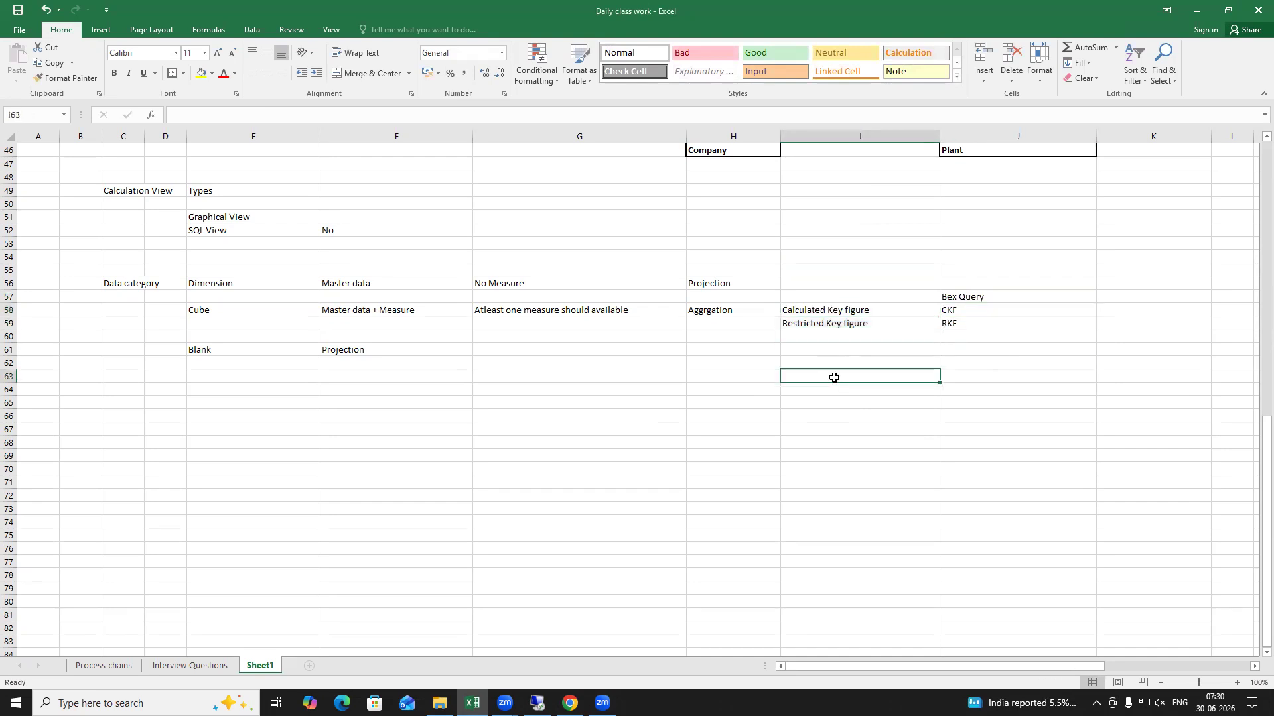
pyautogui.moveTo(812, 311); pyautogui.dragTo(847, 323)
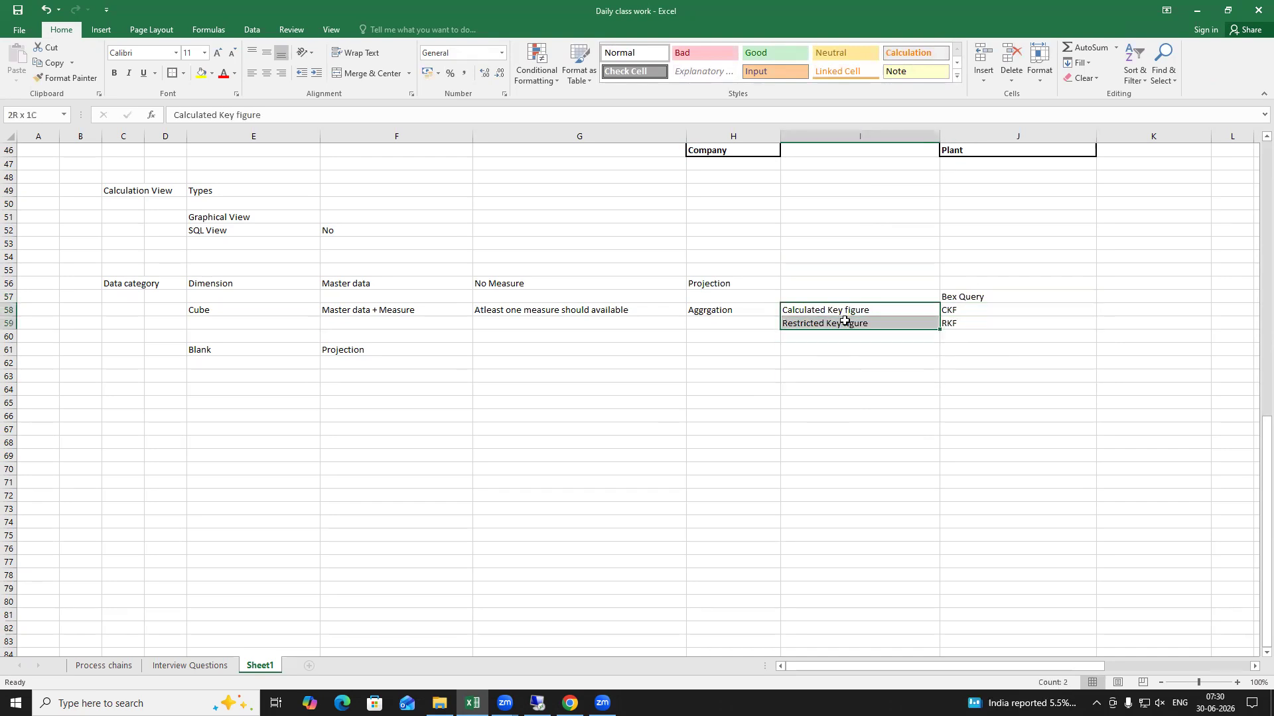
pyautogui.click(830, 376)
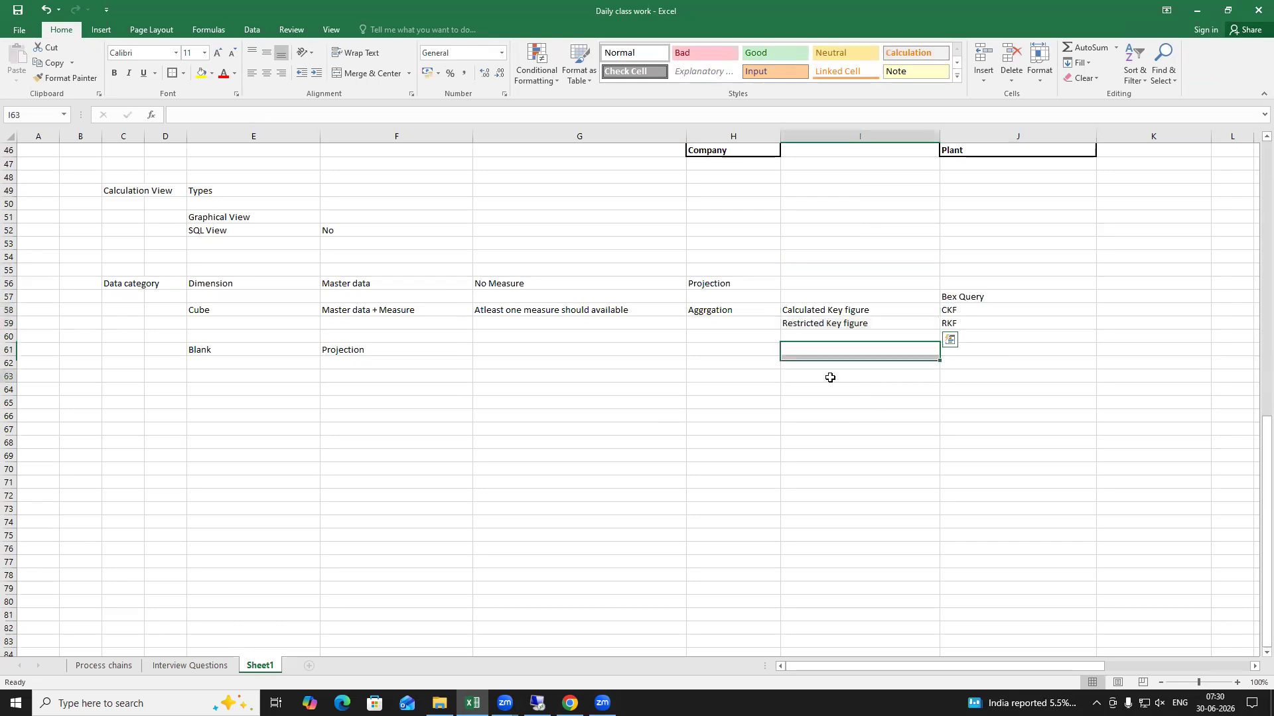
# Step: Narrow column H slightly and enter "How many nodes" in E66 below the data category notes
pyautogui.moveTo(780, 136); pyautogui.dragTo(763, 281)
pyautogui.click(591, 447)
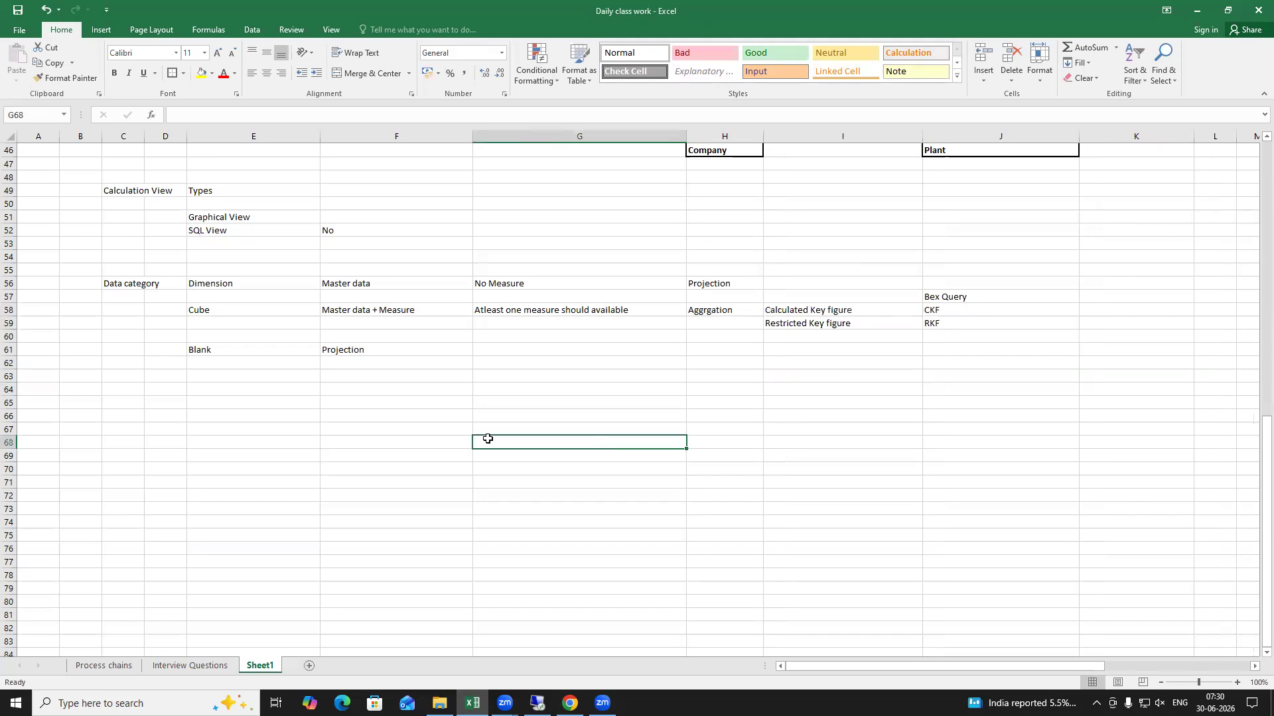
pyautogui.scroll(1, 487, 438)
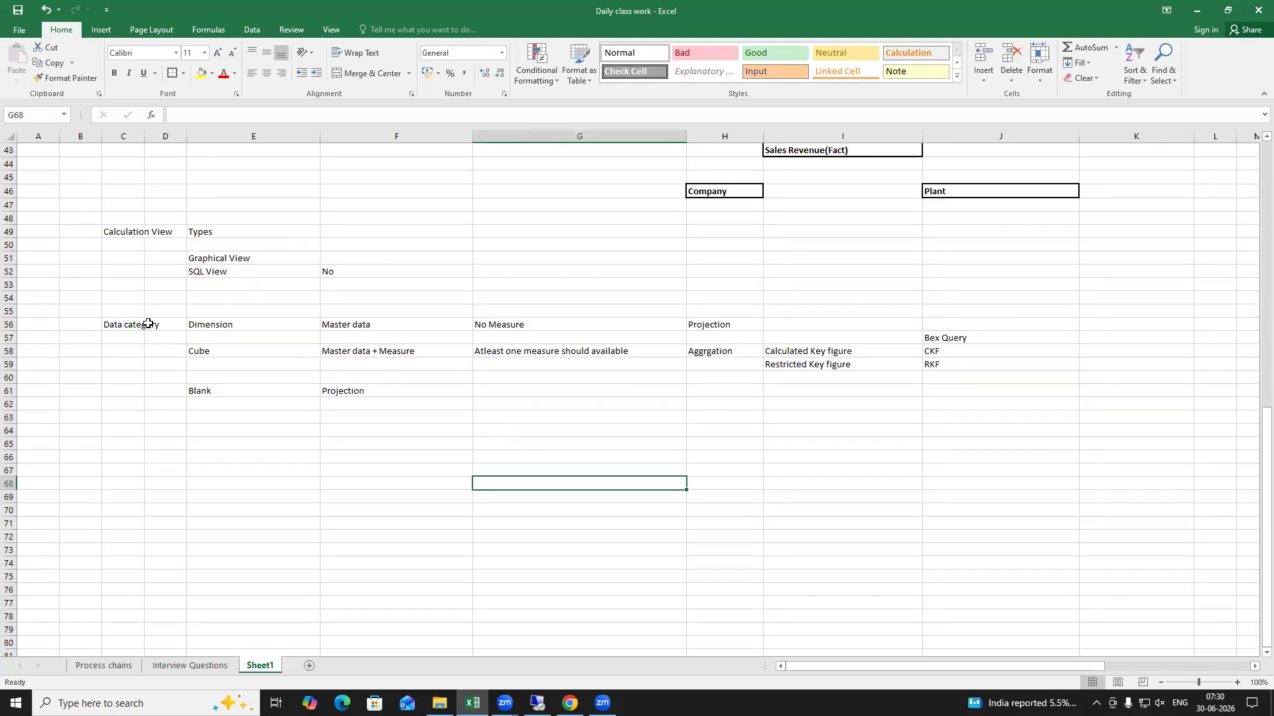
pyautogui.click(222, 459)
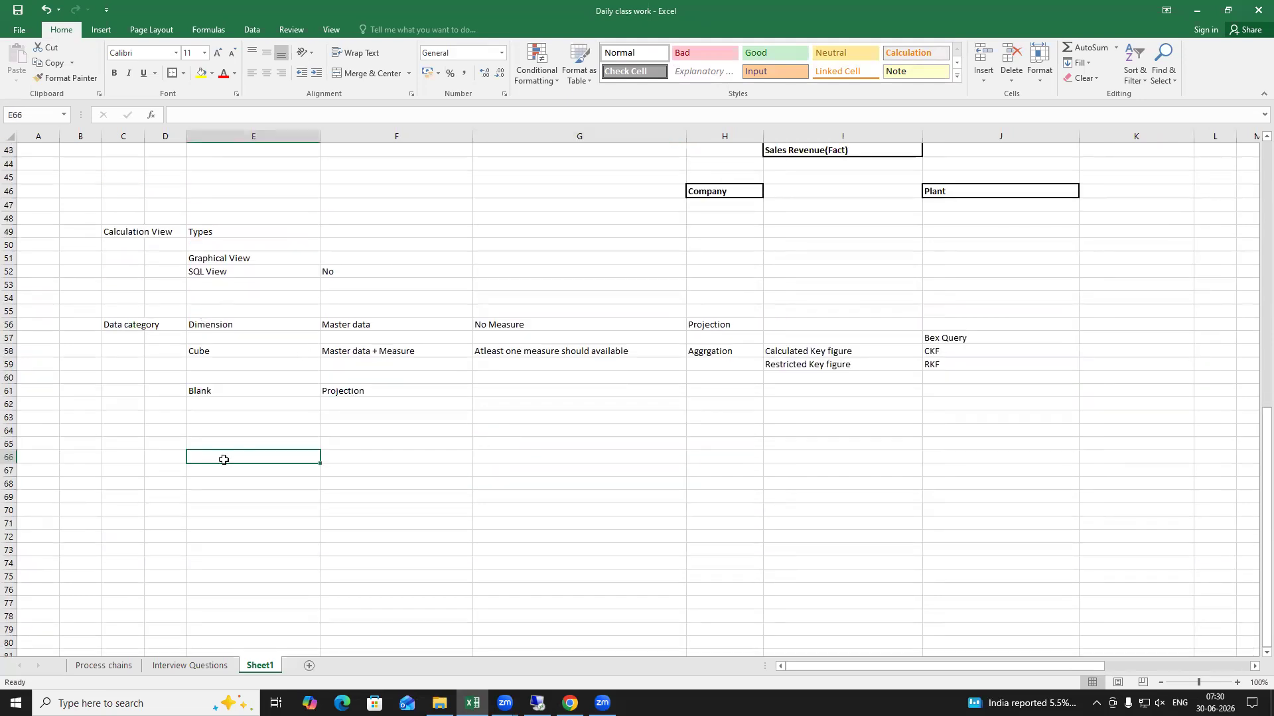
pyautogui.write('How')
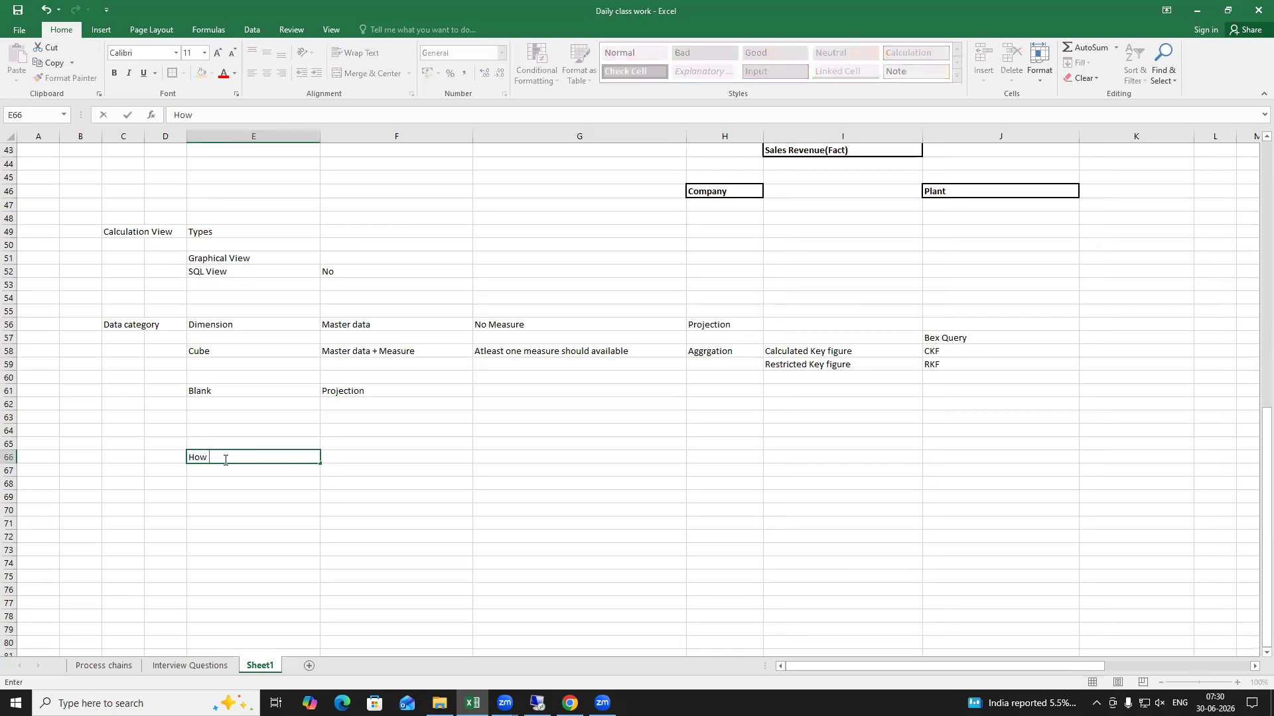
pyautogui.write(' many nodes')
# Step: List "Projection Node", "Aggrgation Node" and "Rank Node" in F66 to F68 beside the How many nodes label
pyautogui.click(380, 456)
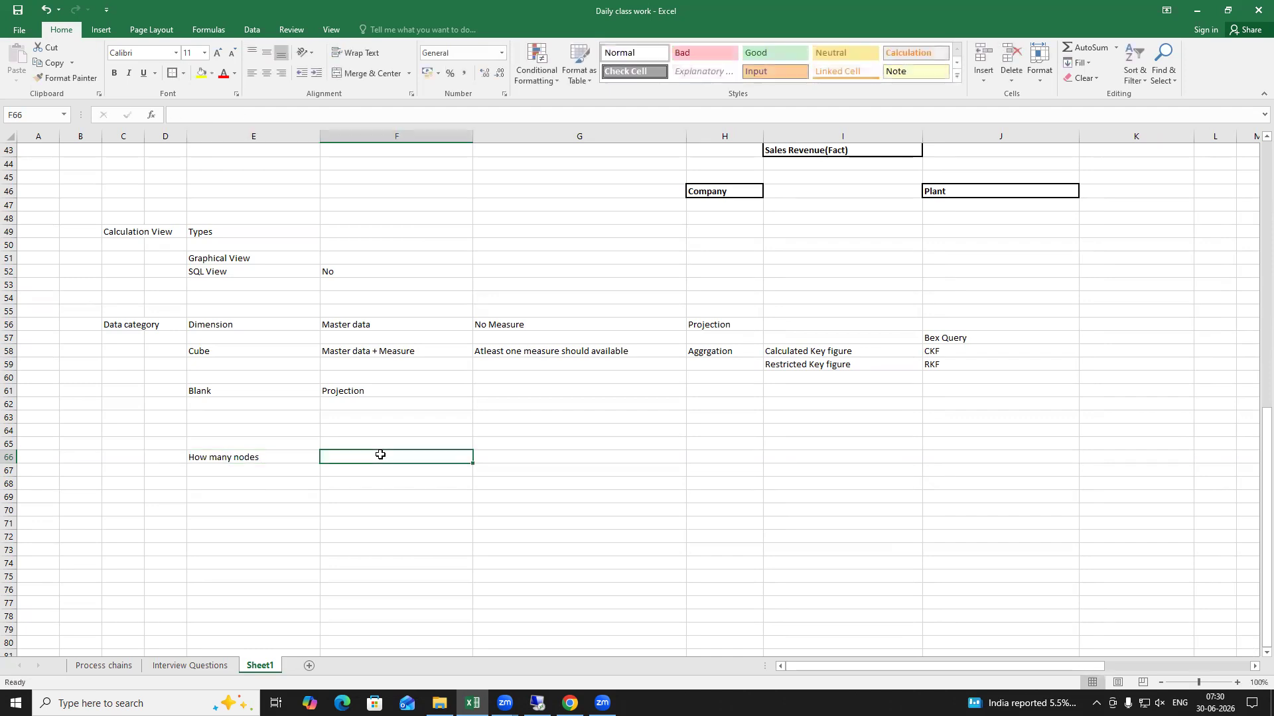
pyautogui.write('Projection Node')
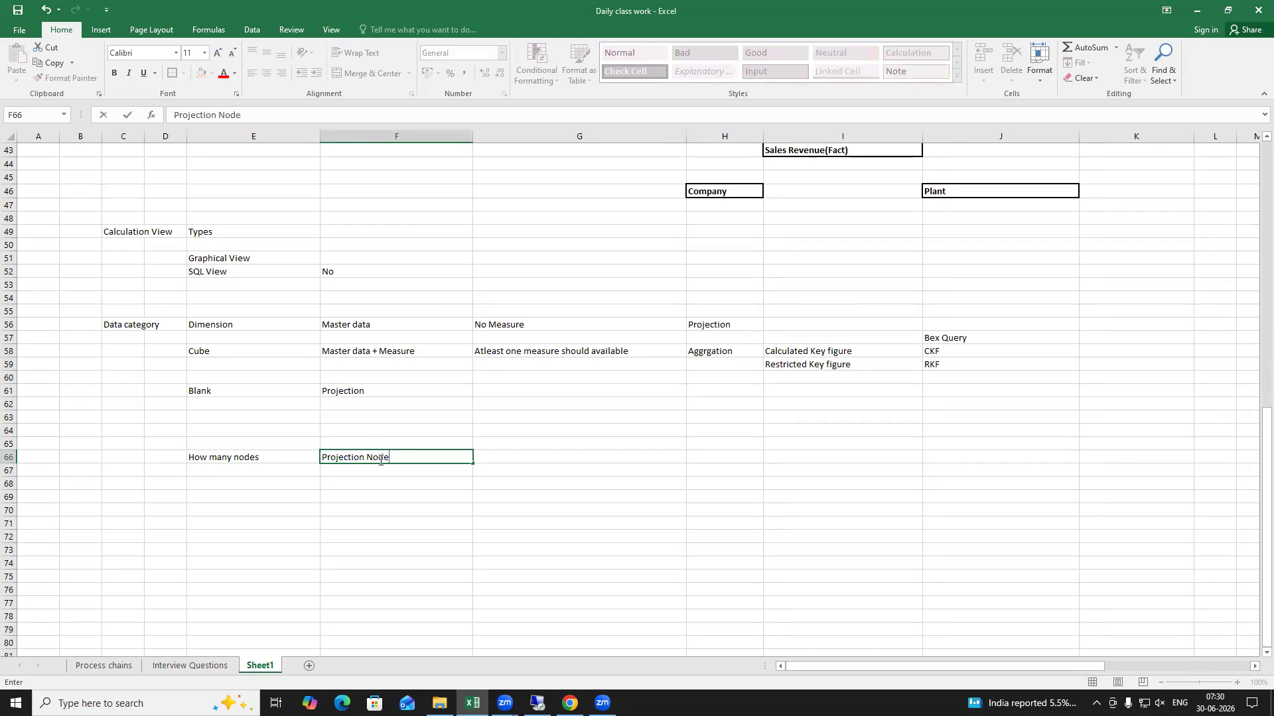
pyautogui.click(359, 473)
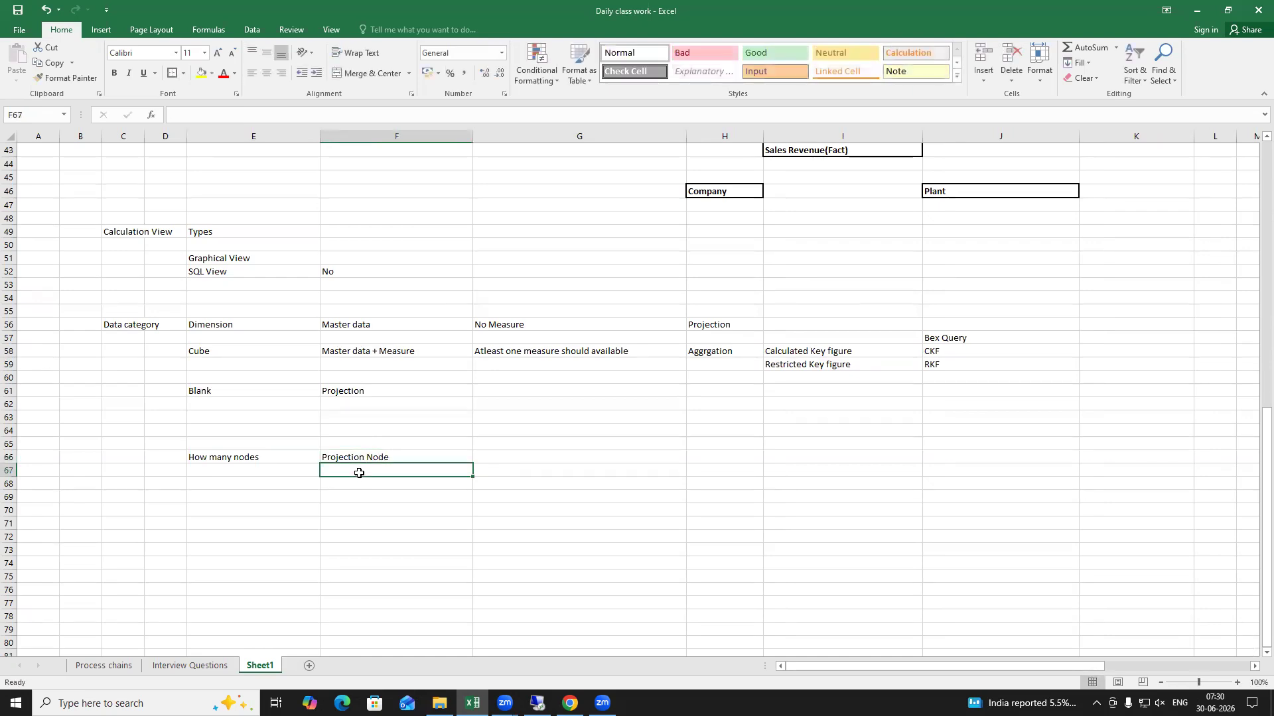
pyautogui.write('Aggrgati')
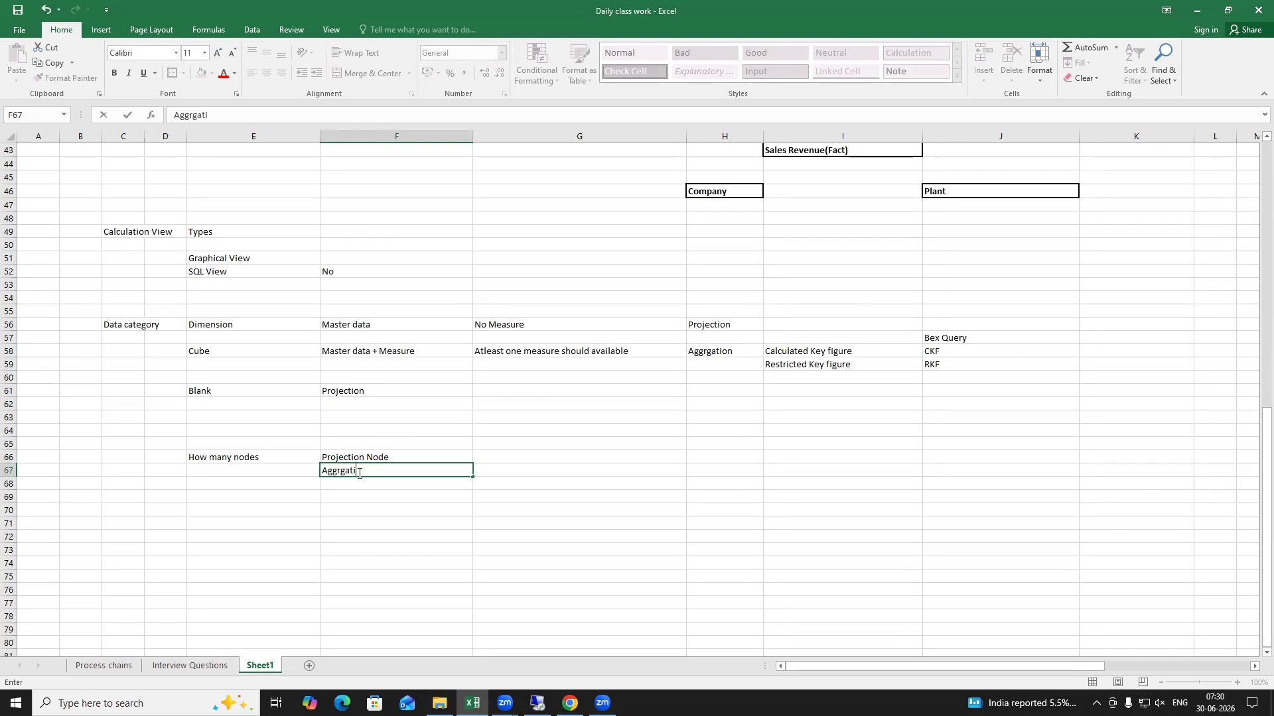
pyautogui.write('on Node')
pyautogui.click(355, 484)
pyautogui.write('Rank Node')
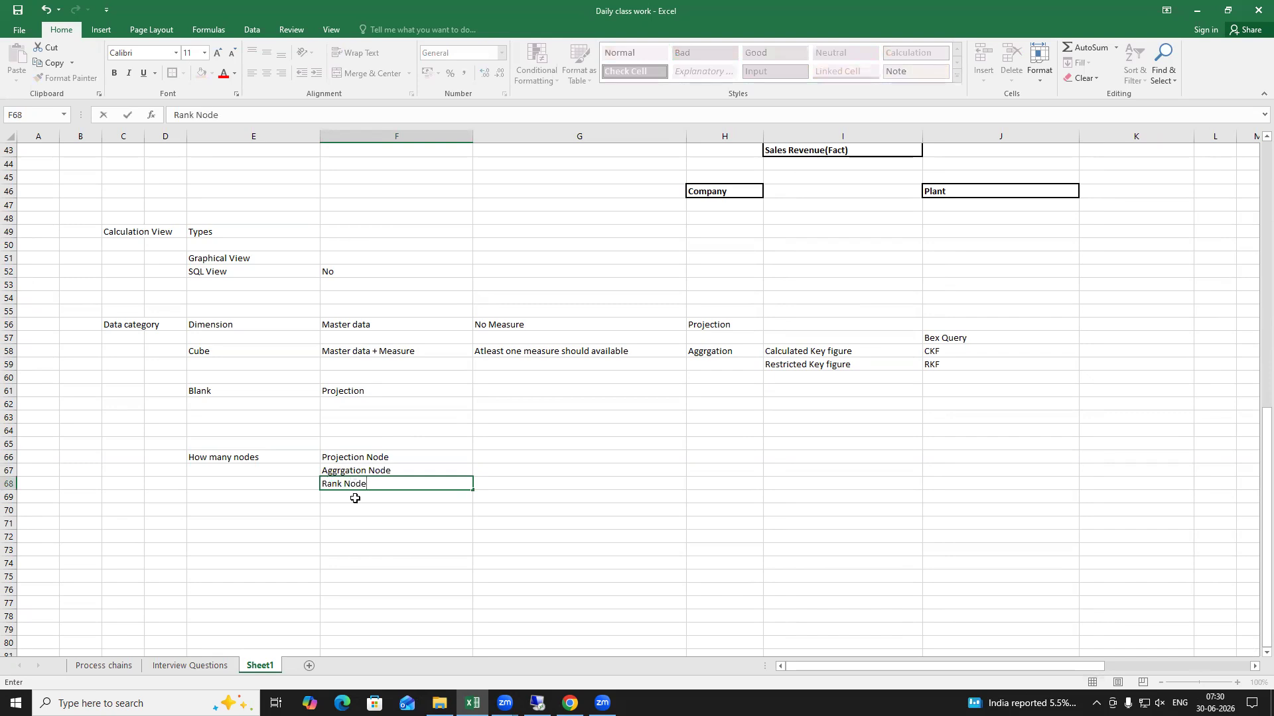
# Step: Extend the node list with "Join Node" in F69 and "Union" in F70
pyautogui.click(349, 497)
pyautogui.write('K')
pyautogui.write('Jo')
pyautogui.write('in Nod')
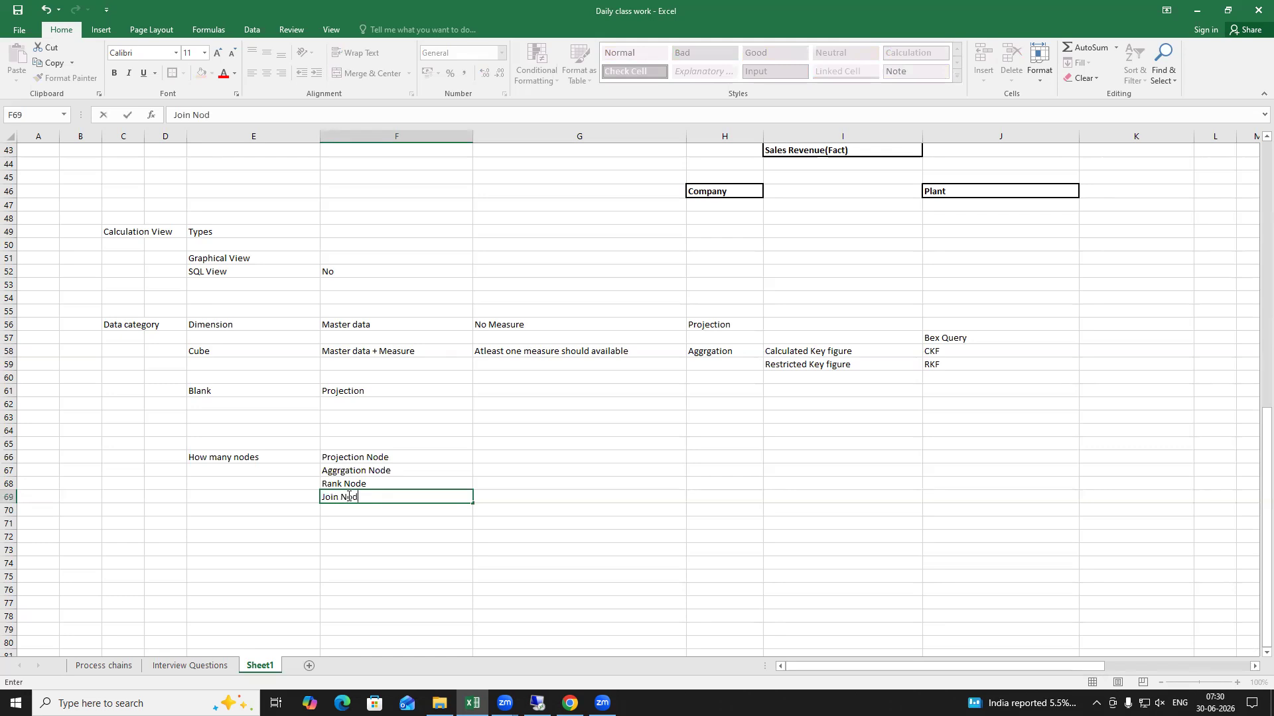
pyautogui.write('e')
pyautogui.click(347, 509)
pyautogui.write('Union')
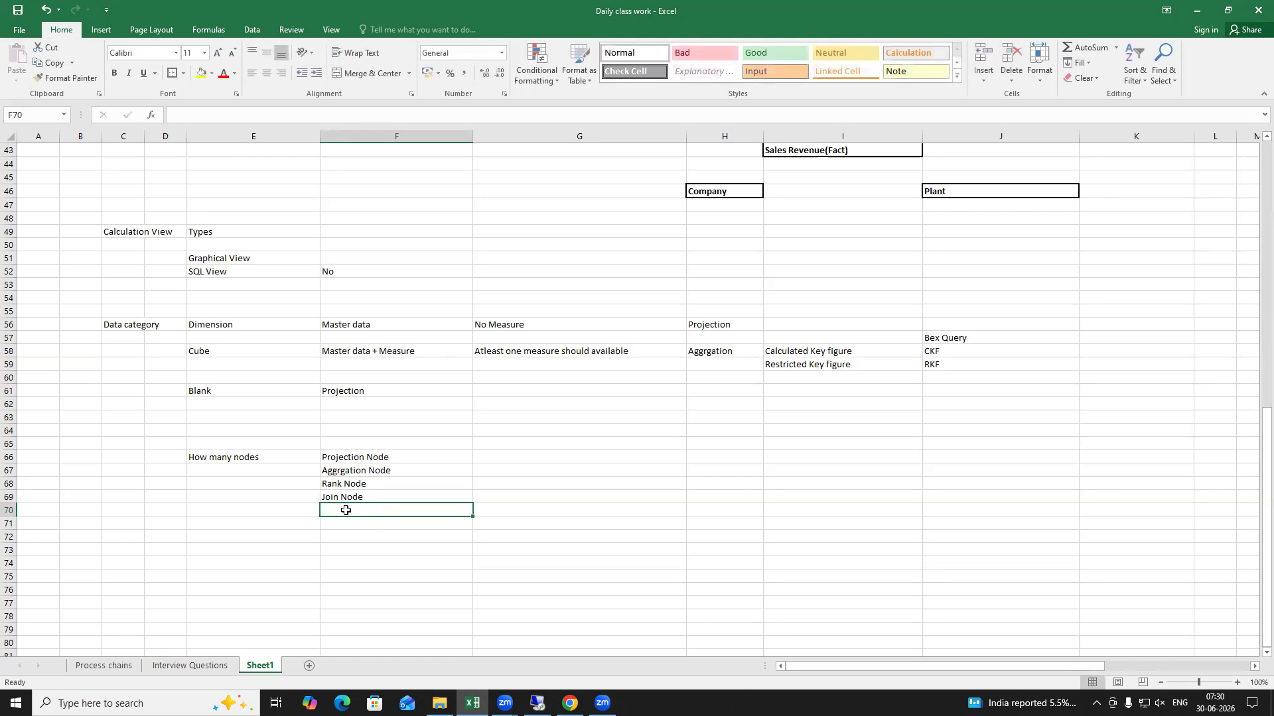
pyautogui.click(359, 547)
pyautogui.click(348, 498)
pyautogui.click(355, 471)
pyautogui.click(359, 458)
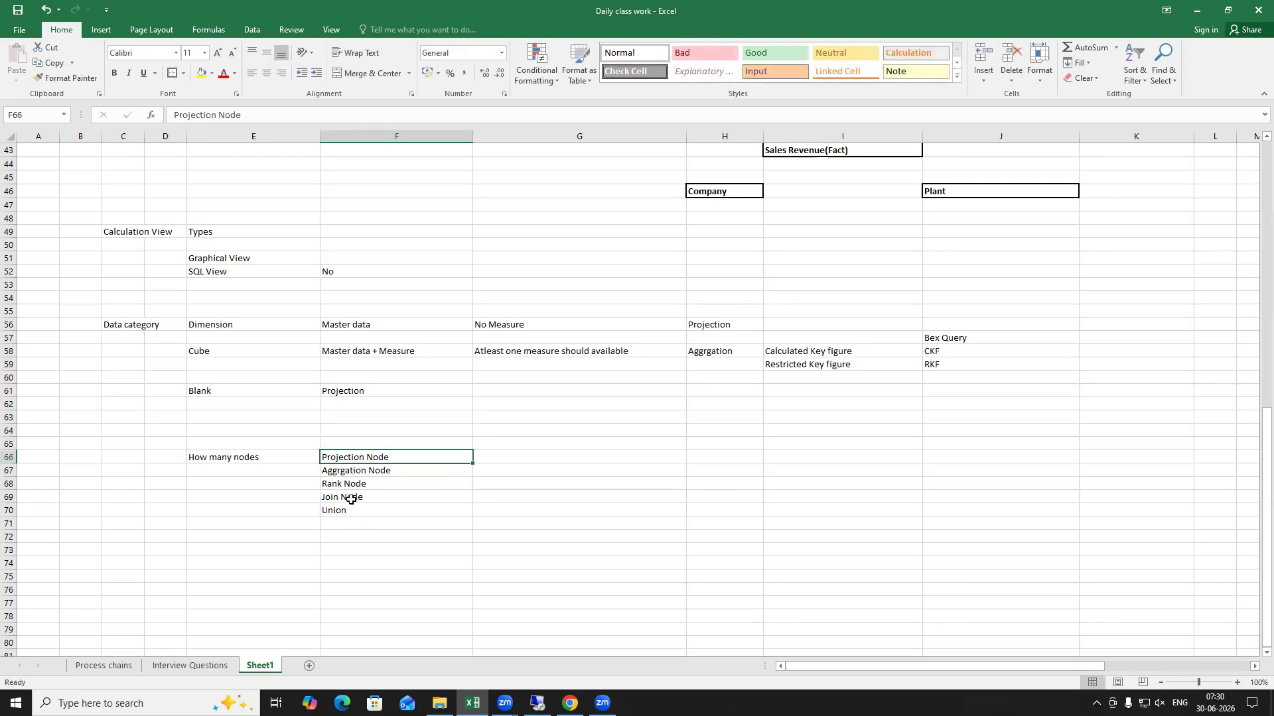
pyautogui.click(344, 511)
pyautogui.keyDown('ctrl'); pyautogui.click(353, 485); pyautogui.keyUp('ctrl')
pyautogui.click(380, 545)
pyautogui.moveTo(345, 460); pyautogui.dragTo(379, 511)
pyautogui.click(347, 551)
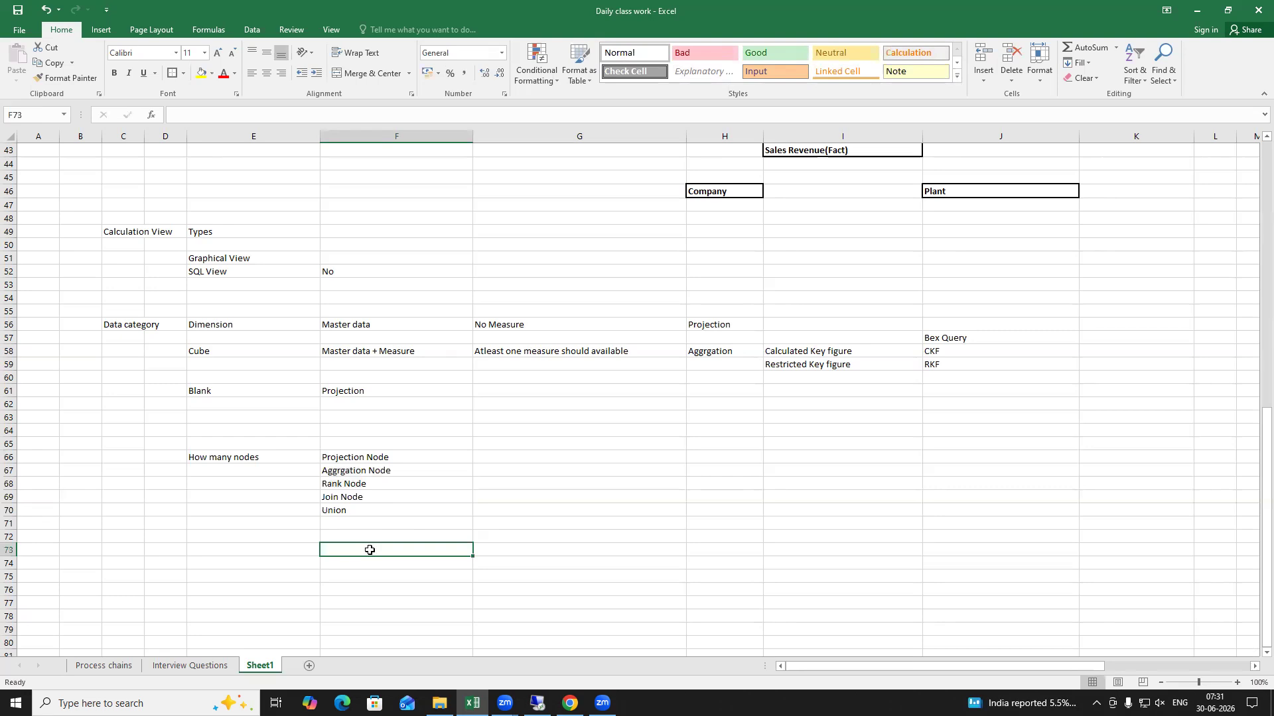
pyautogui.click(367, 512)
# Step: Narrow column F and enter "Based on the business require ment we are chossing foelds from the base tables" beside Projection Node in G66
pyautogui.click(484, 510)
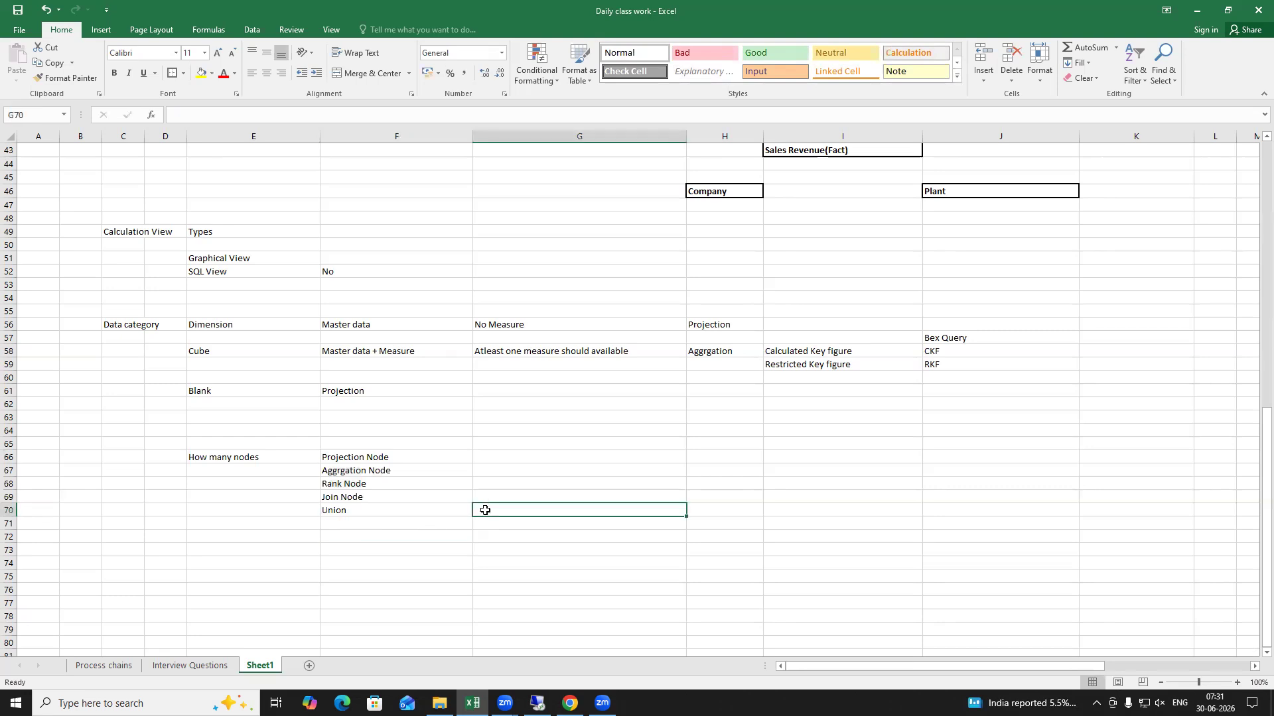
pyautogui.moveTo(472, 138); pyautogui.dragTo(430, 155)
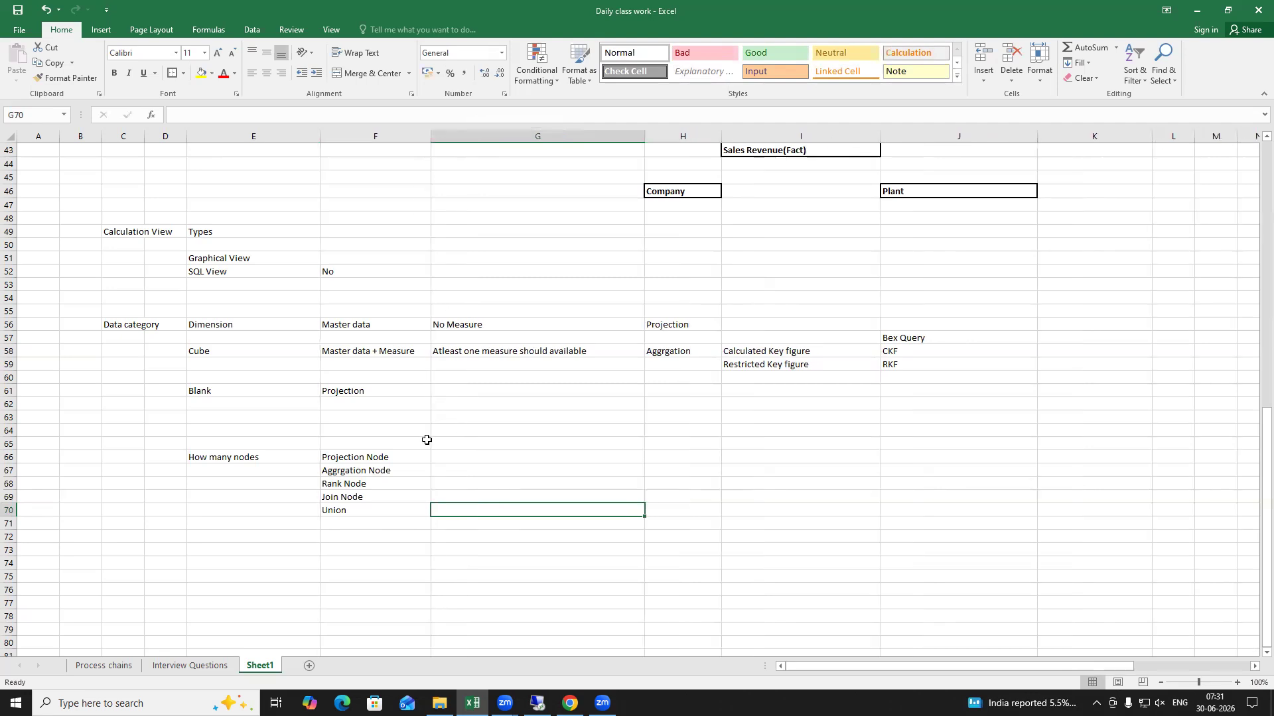
pyautogui.click(394, 458)
pyautogui.click(517, 457)
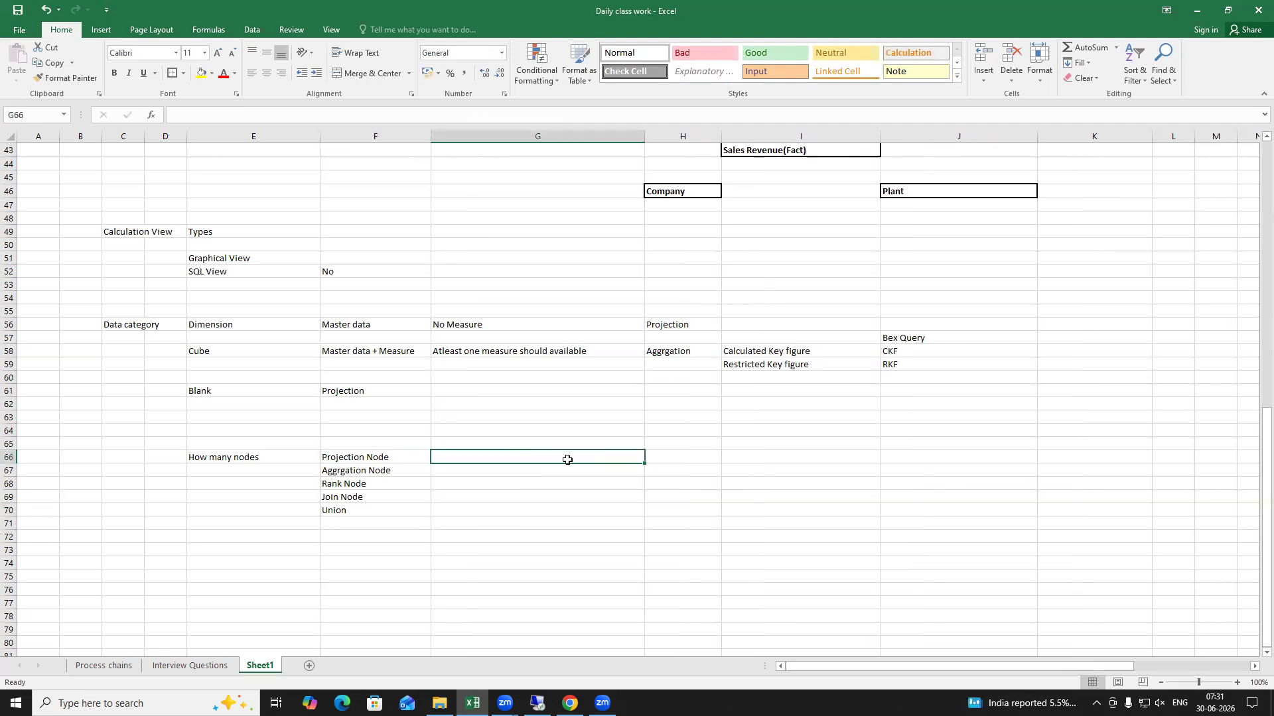
pyautogui.write('Based on the busi')
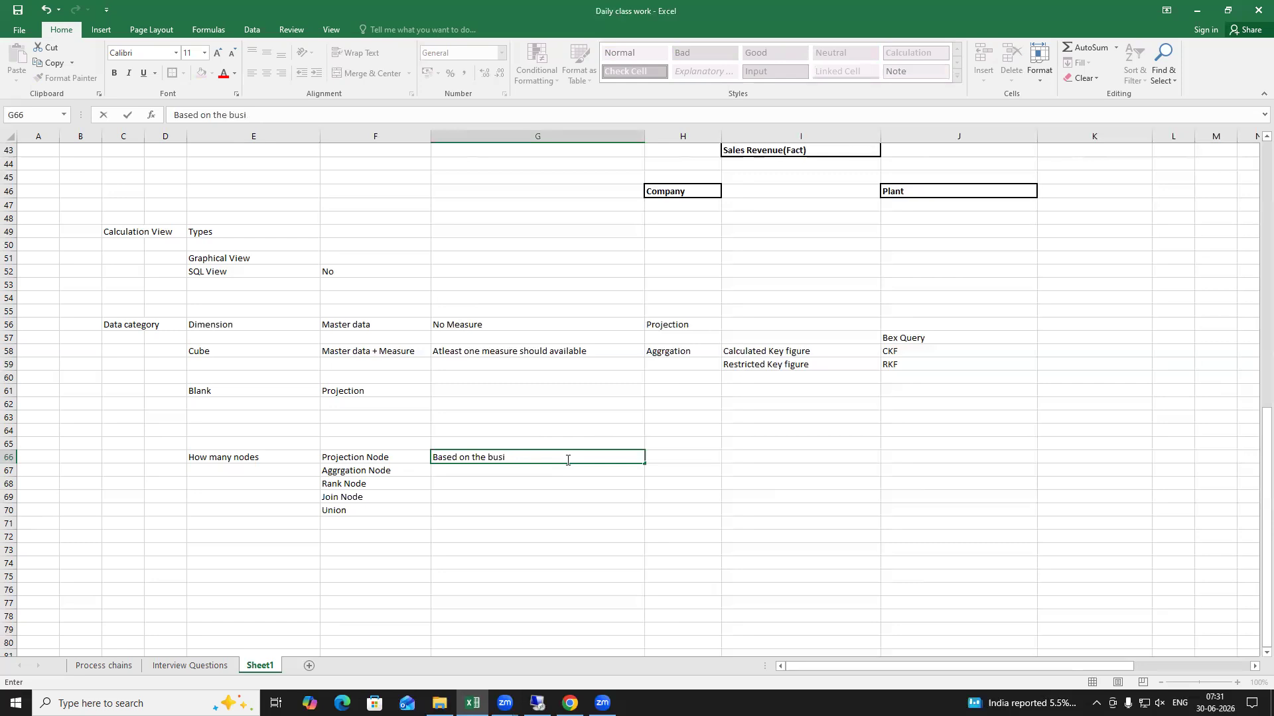
pyautogui.write('ness required')
pyautogui.press('BackSpace')
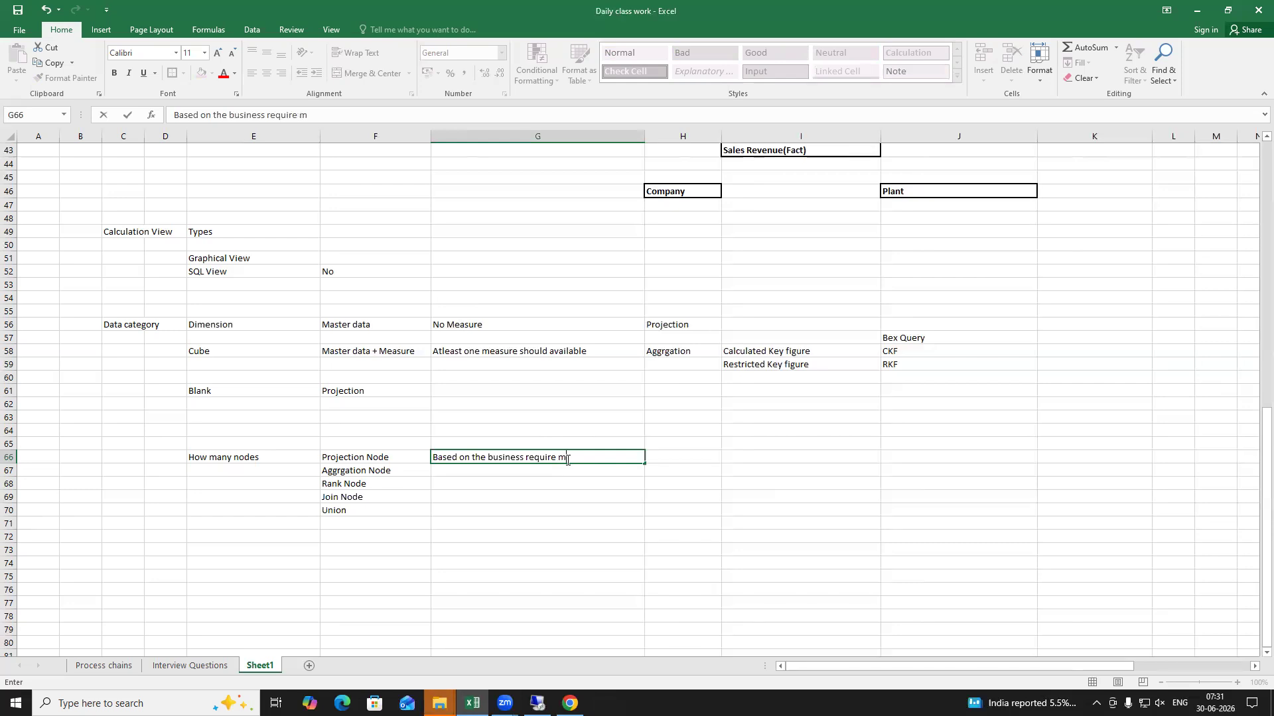
pyautogui.write('ment we are chossing fo')
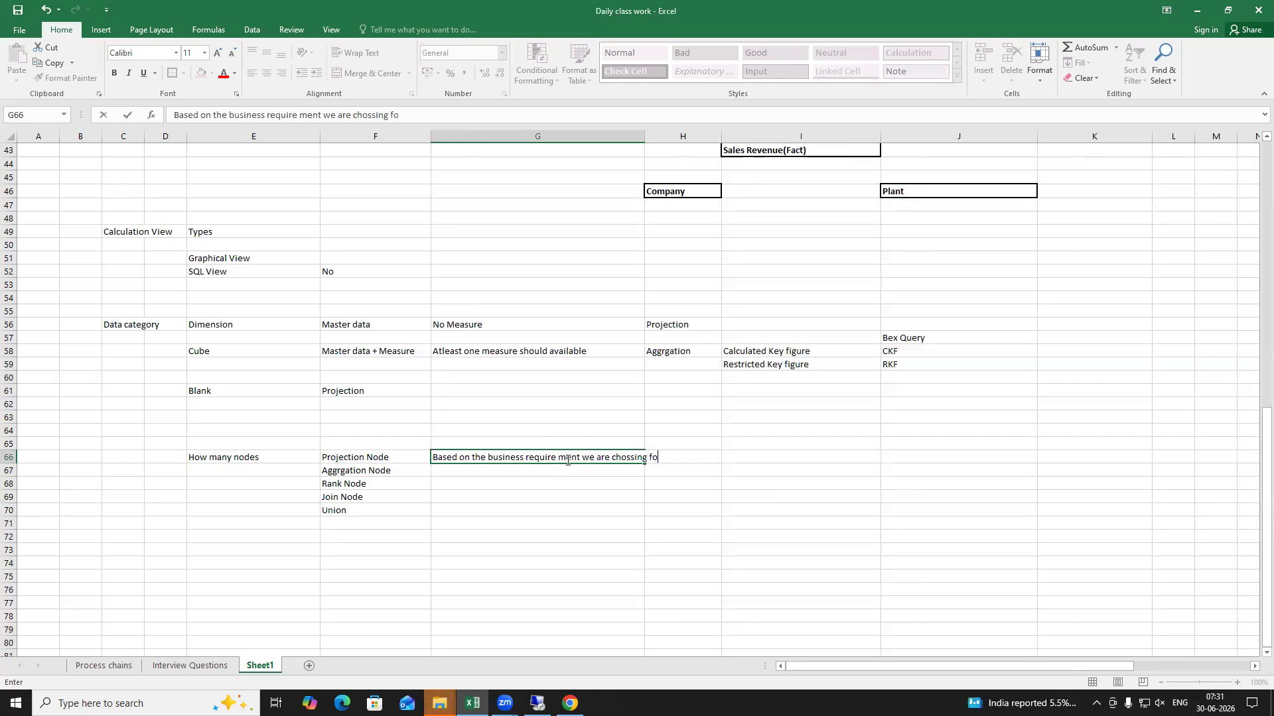
pyautogui.write('elds from the base tables')
pyautogui.click(561, 519)
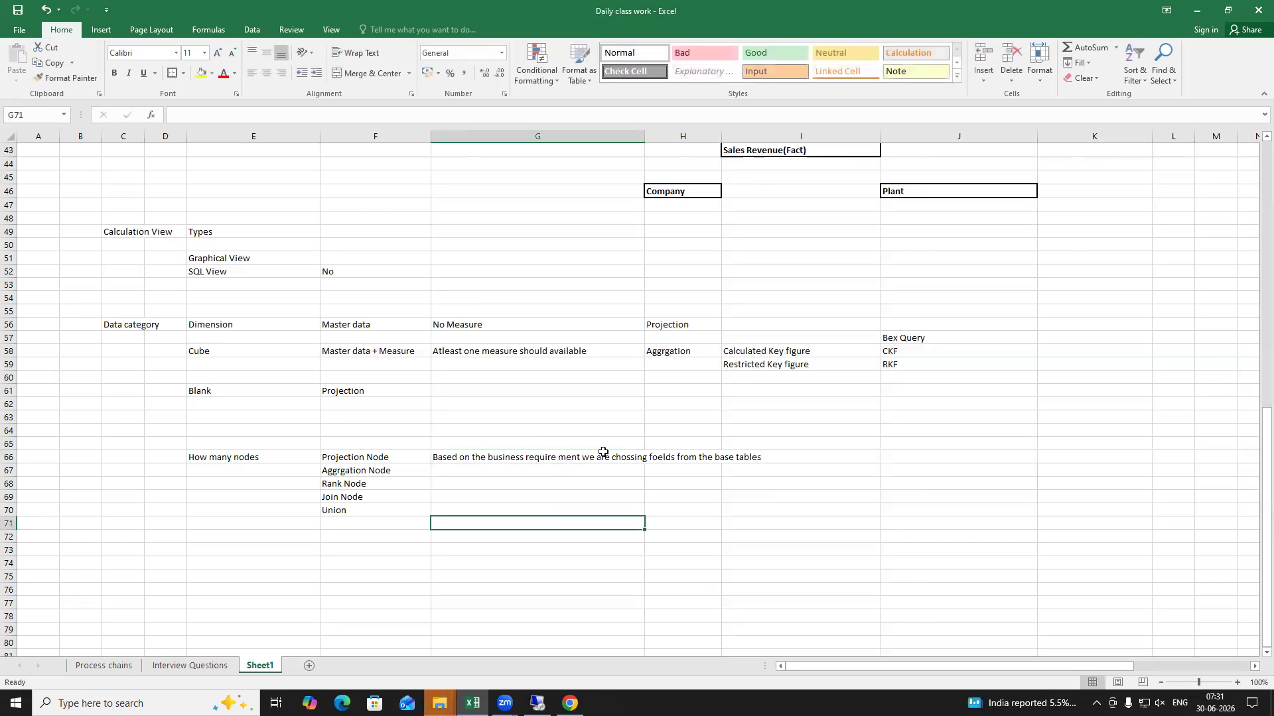
pyautogui.click(564, 459)
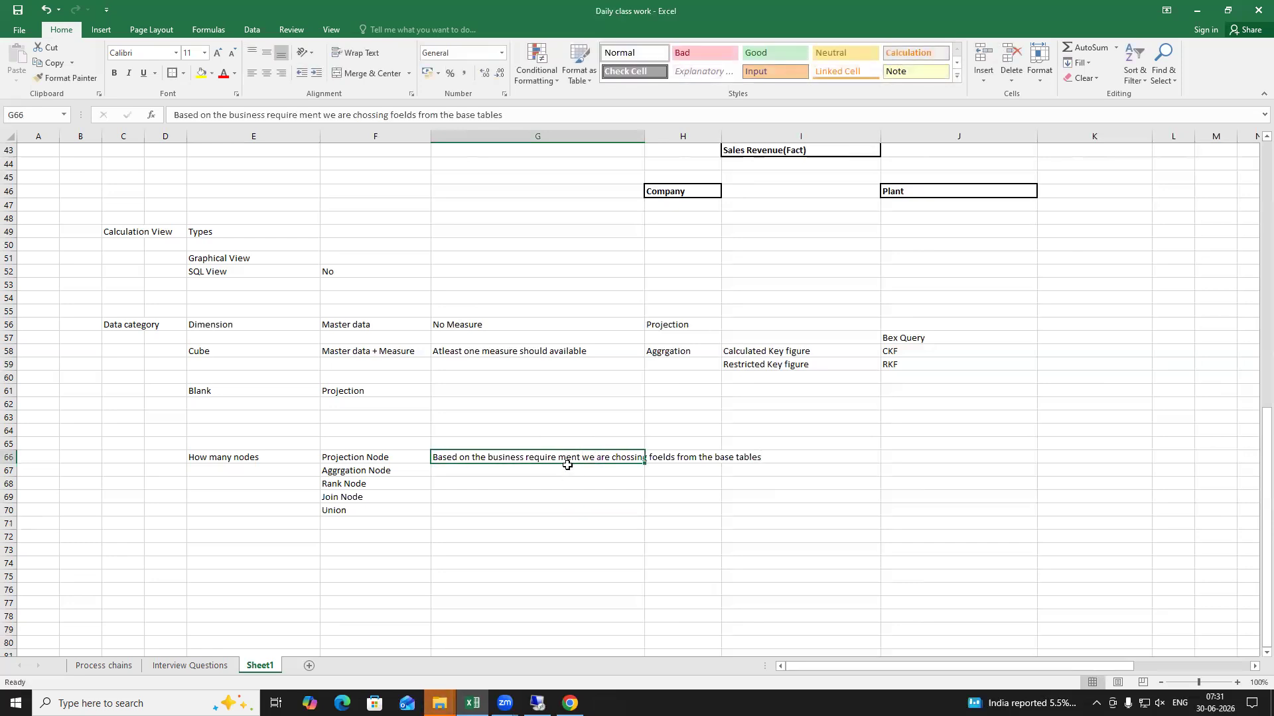
pyautogui.click(411, 457)
pyautogui.click(477, 457)
pyautogui.click(414, 472)
pyautogui.click(492, 471)
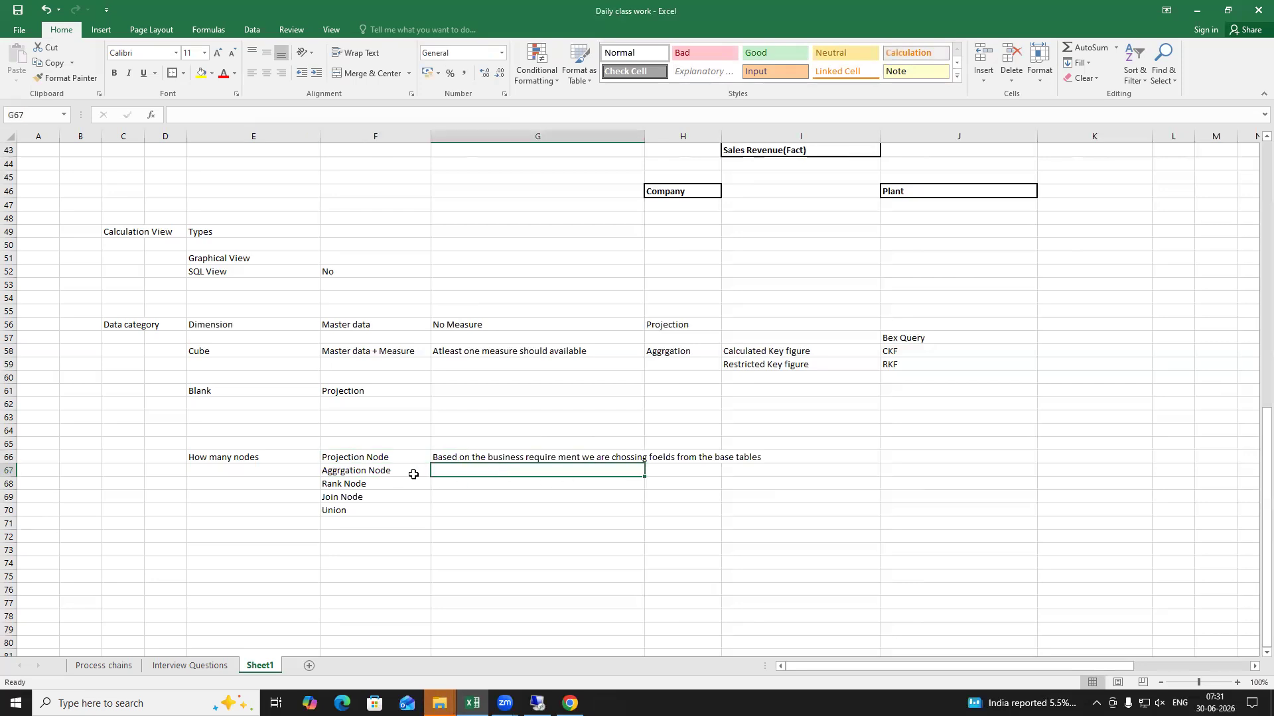
pyautogui.moveTo(749, 350); pyautogui.dragTo(806, 365)
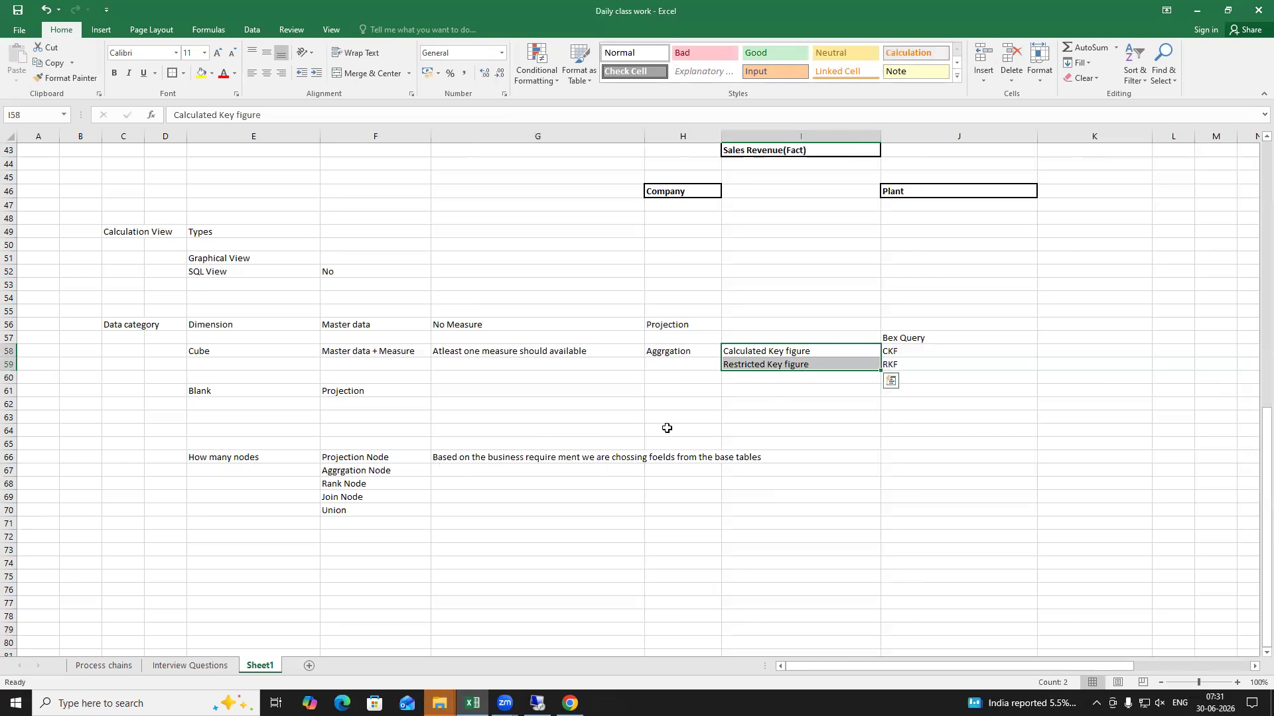
pyautogui.click(456, 472)
pyautogui.moveTo(744, 354); pyautogui.dragTo(806, 365)
pyautogui.click(411, 470)
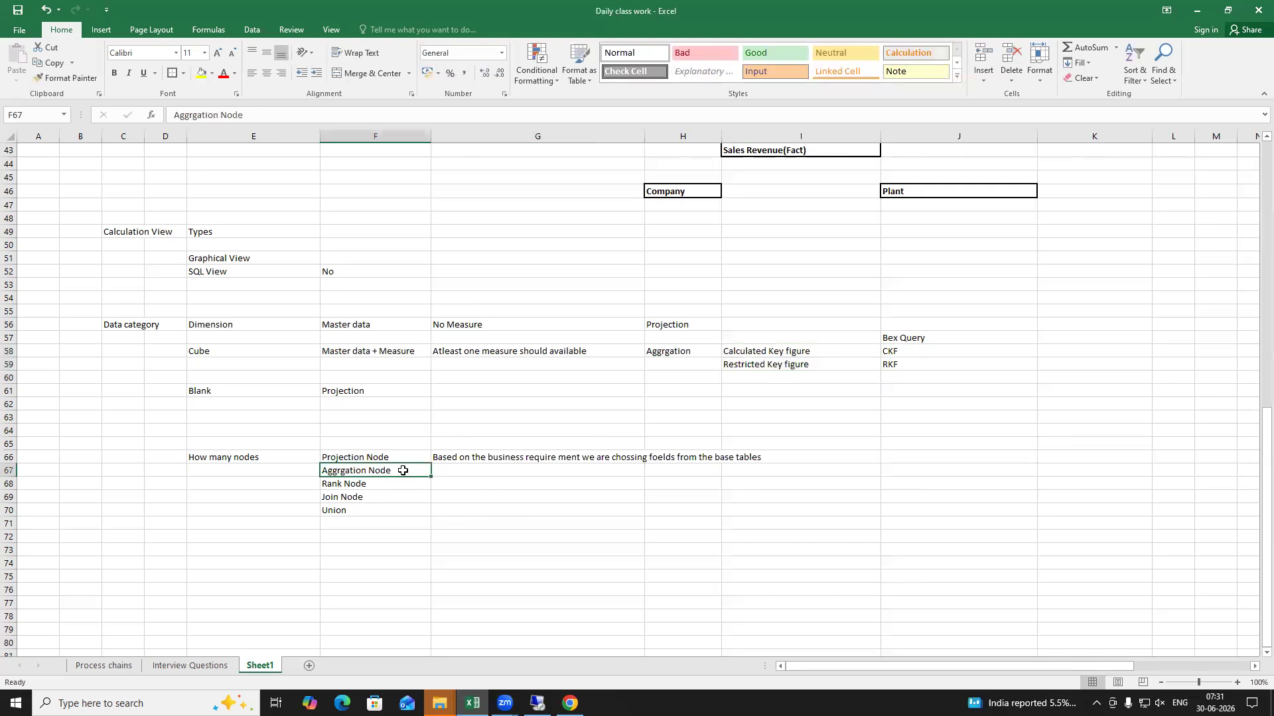
# Step: Enter "It will remove duplicates in the master data" in F74 below the node list and widen column F to fit it
pyautogui.click(351, 560)
pyautogui.write('I')
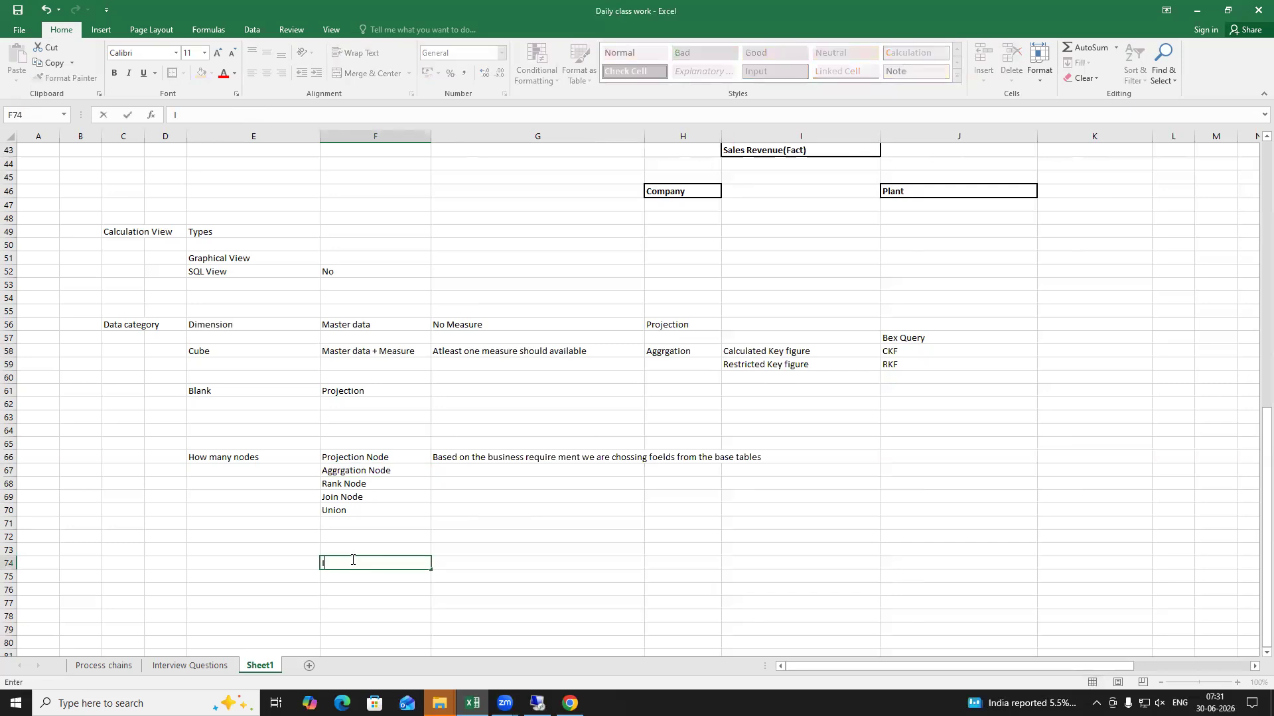
pyautogui.write('t will remove duplicates')
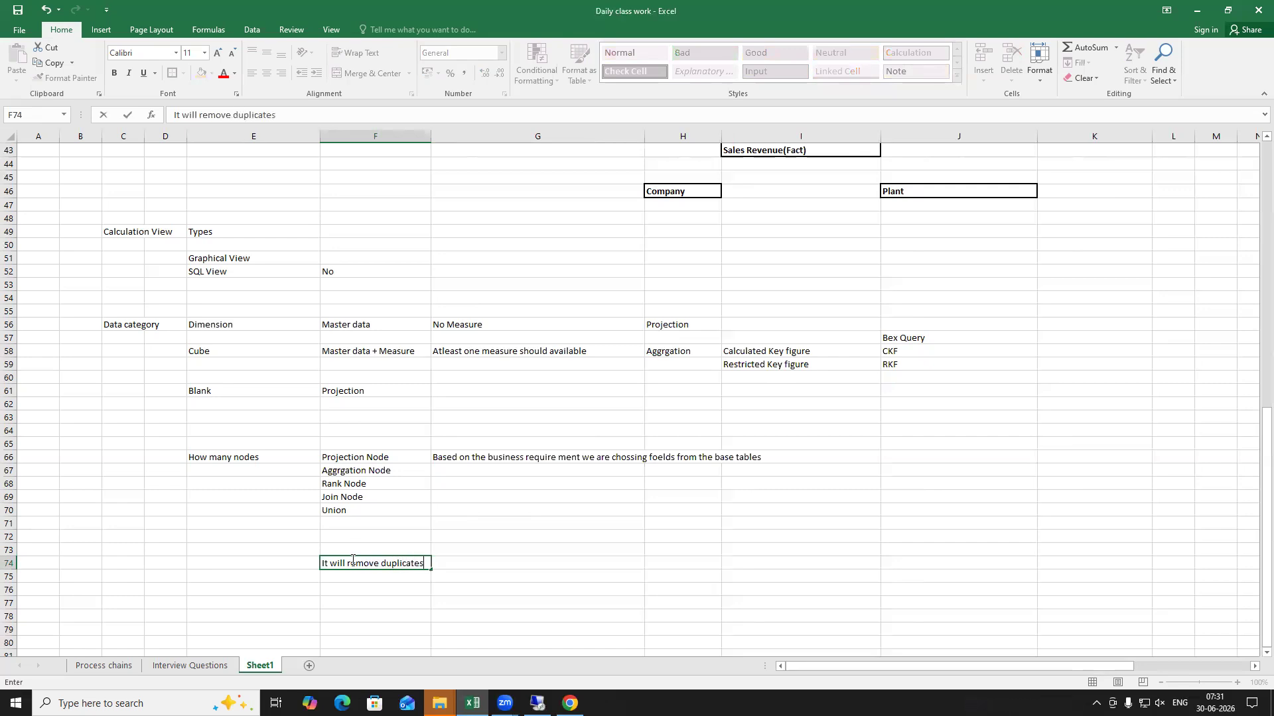
pyautogui.write(' in the master data')
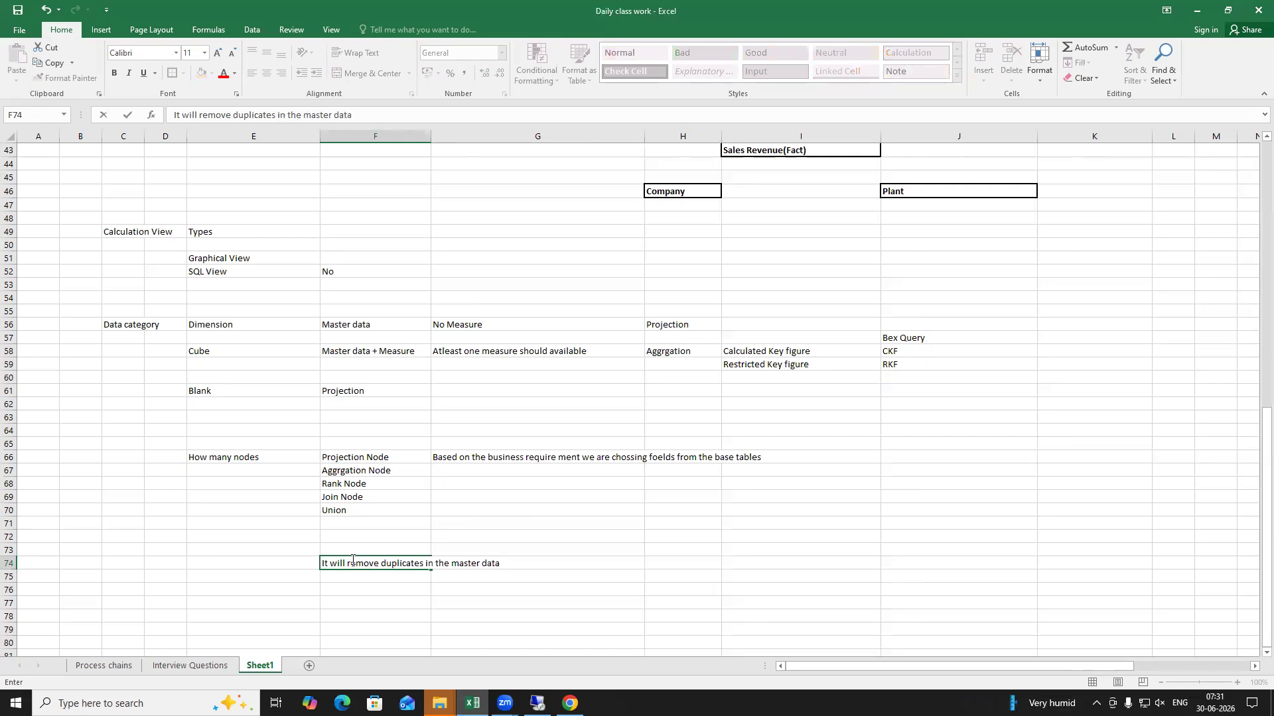
pyautogui.click(531, 509)
pyautogui.moveTo(430, 136); pyautogui.dragTo(509, 139)
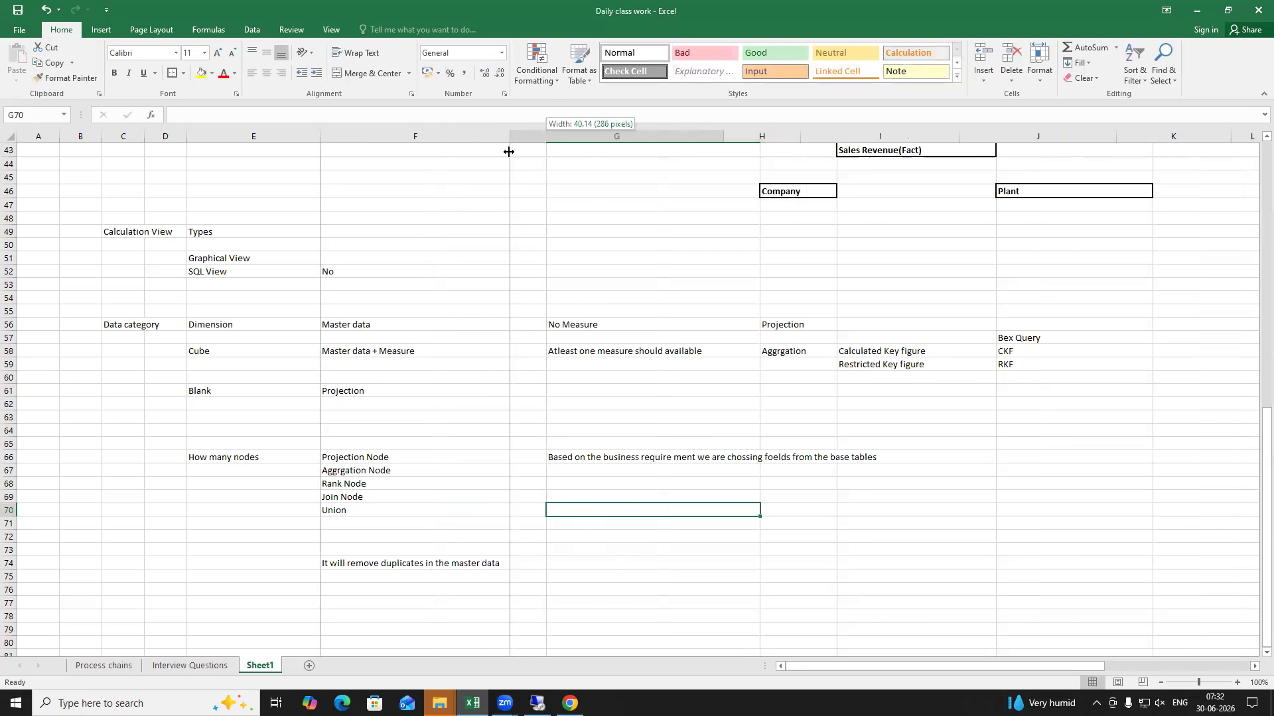
# Step: Widen column C and highlight the calculation view notes from C49 to J74
pyautogui.scroll(4, 464, 356)
pyautogui.scroll(-4, 463, 357)
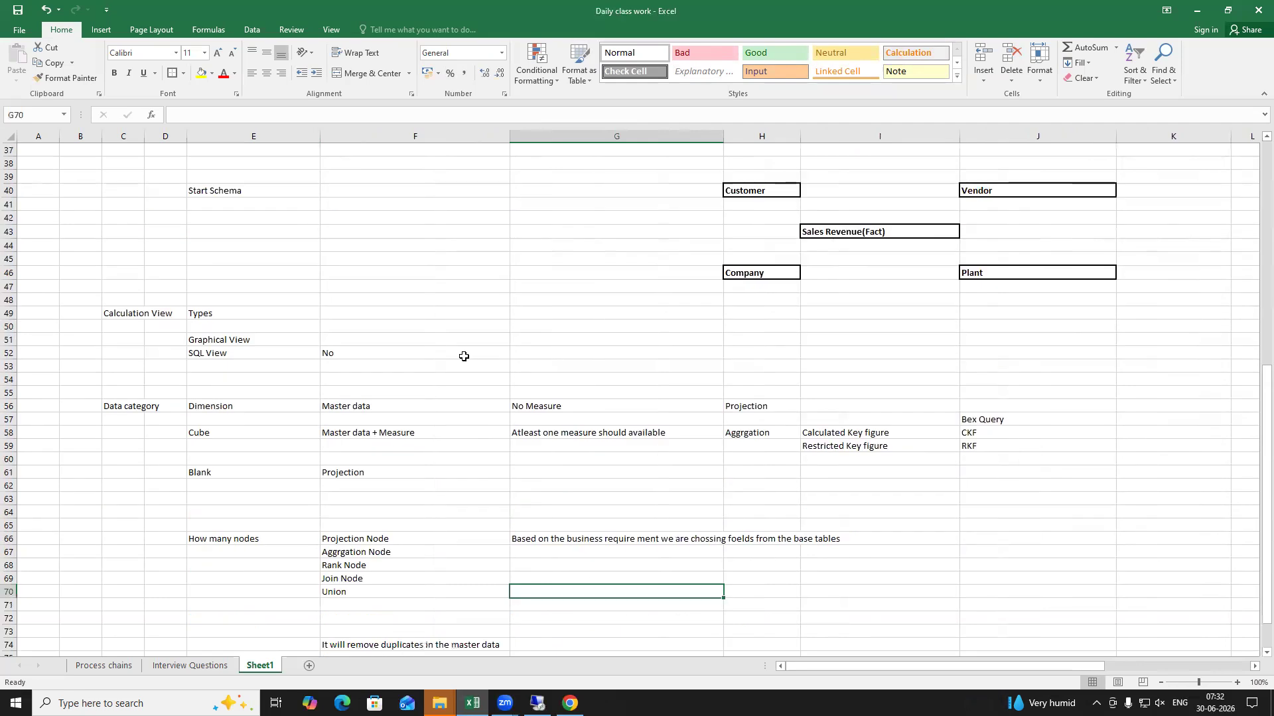
pyautogui.moveTo(144, 136); pyautogui.dragTo(197, 136)
pyautogui.moveTo(145, 229); pyautogui.dragTo(1103, 563)
pyautogui.scroll(-3, 506, 398)
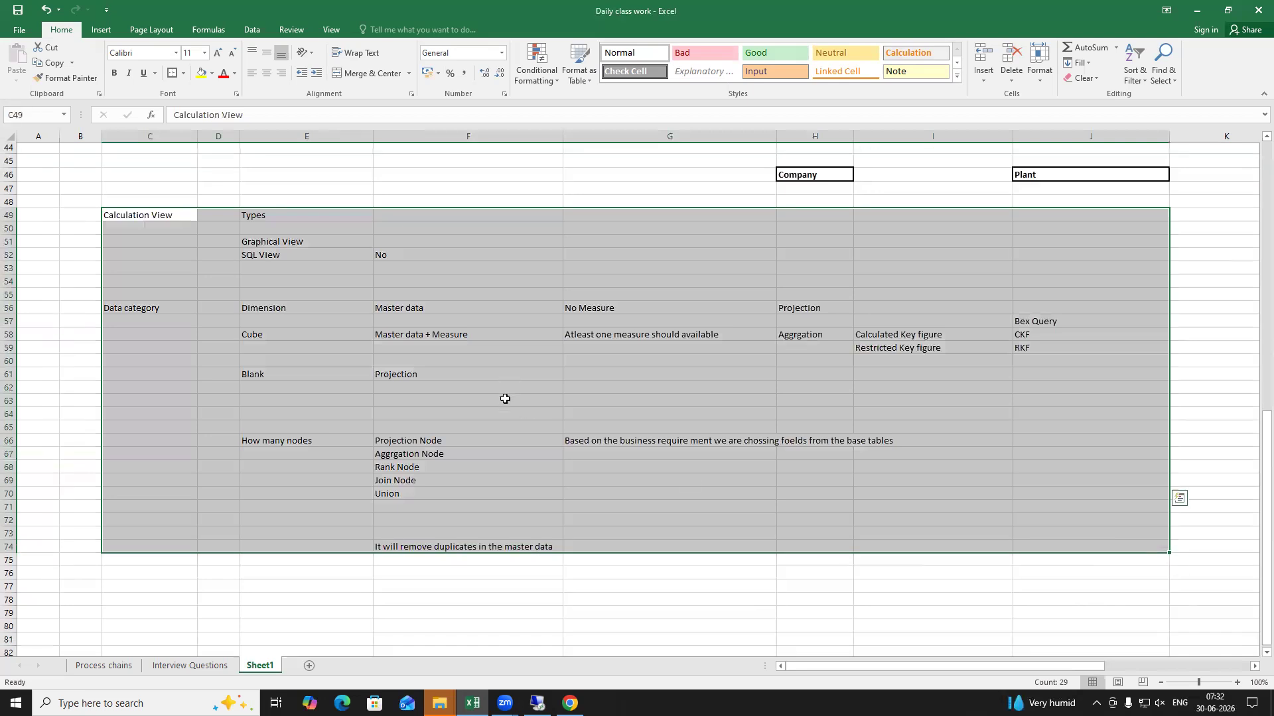
# Step: Enter "Overwrite in Datasphere" in C78 and widen column C further to fit the text
pyautogui.click(174, 493)
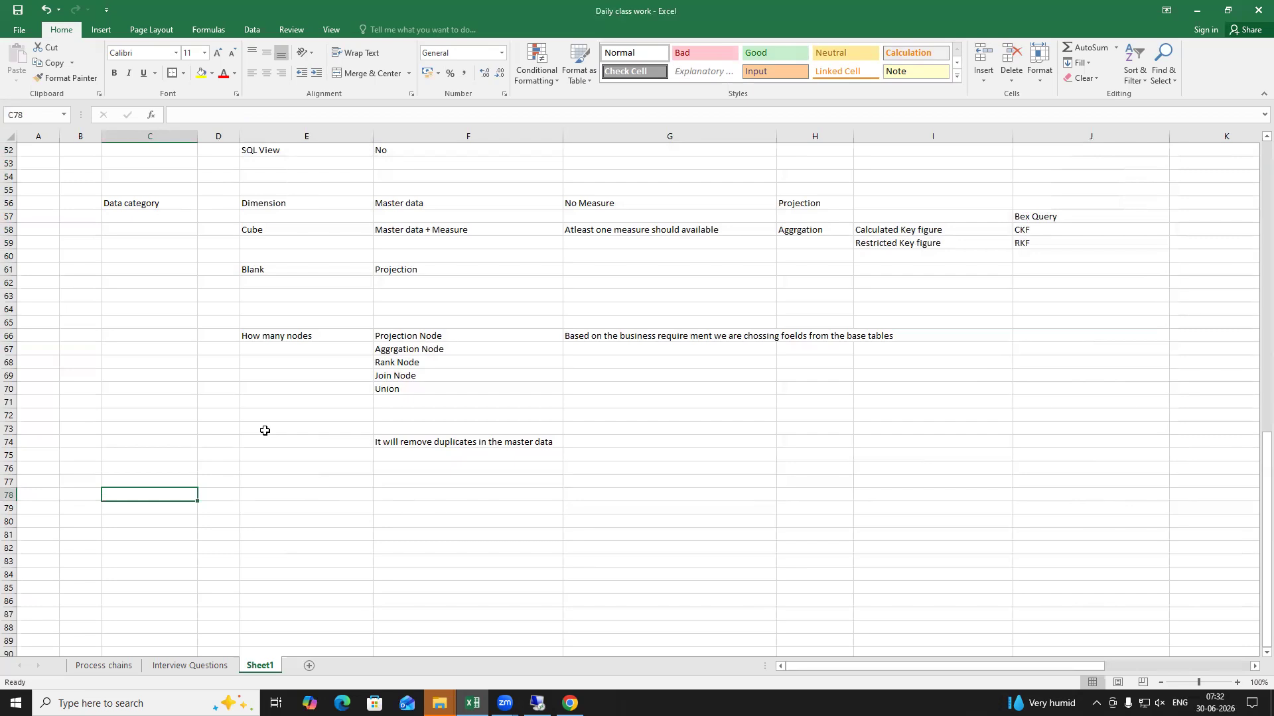
pyautogui.write('Over')
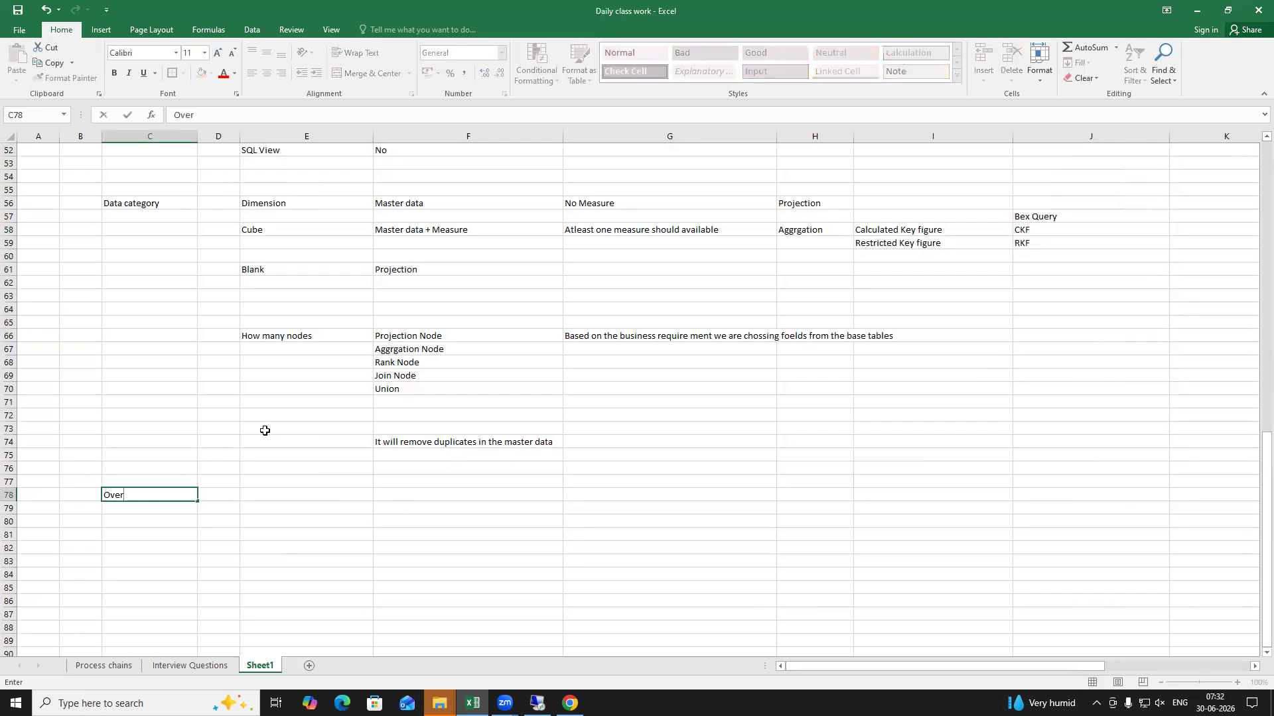
pyautogui.write('write in Datasphere')
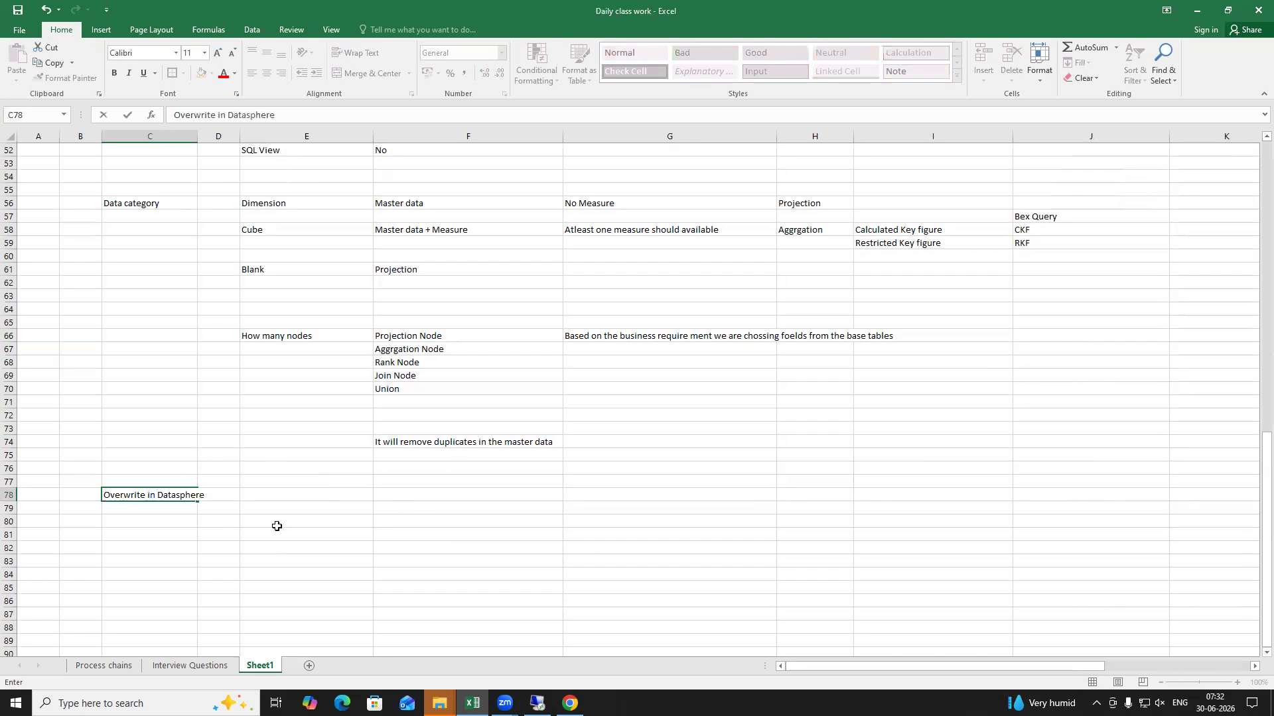
pyautogui.click(277, 561)
pyautogui.moveTo(197, 136); pyautogui.dragTo(254, 136)
# Step: Enter "Standard DSO" in D78 beside the overwrite label and widen column D to fit it
pyautogui.click(286, 489)
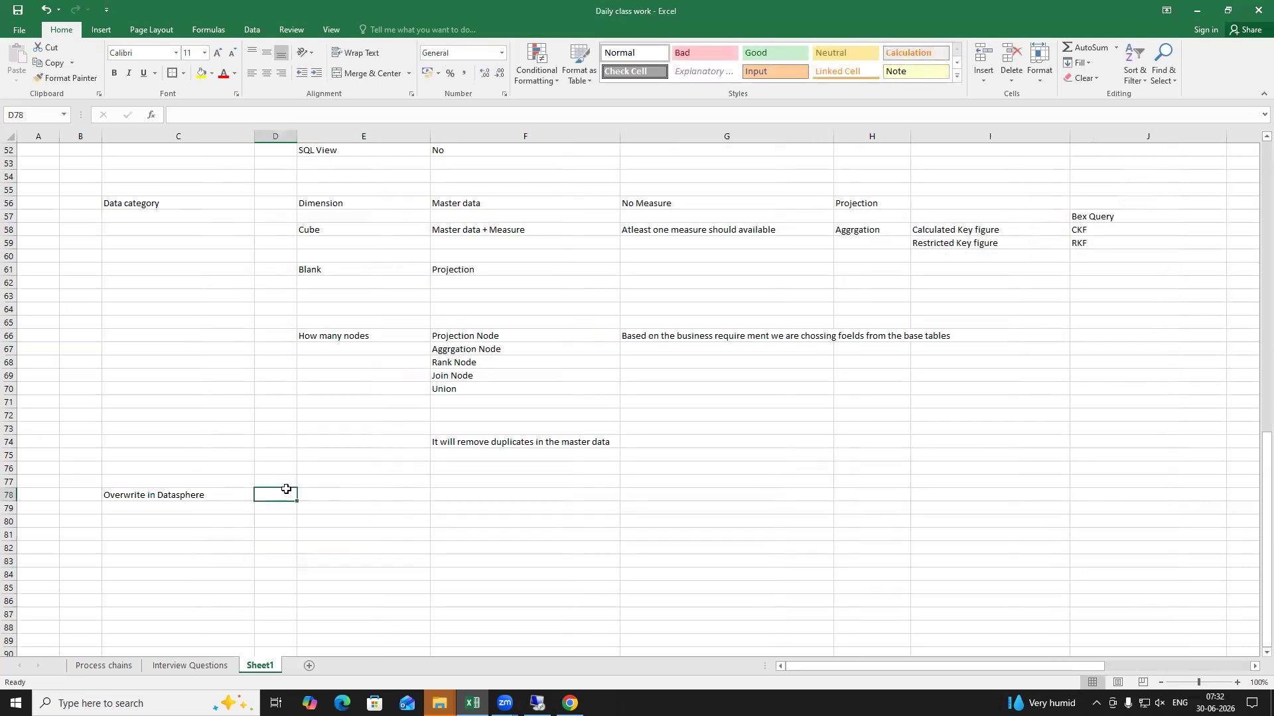
pyautogui.write('Standard DSO')
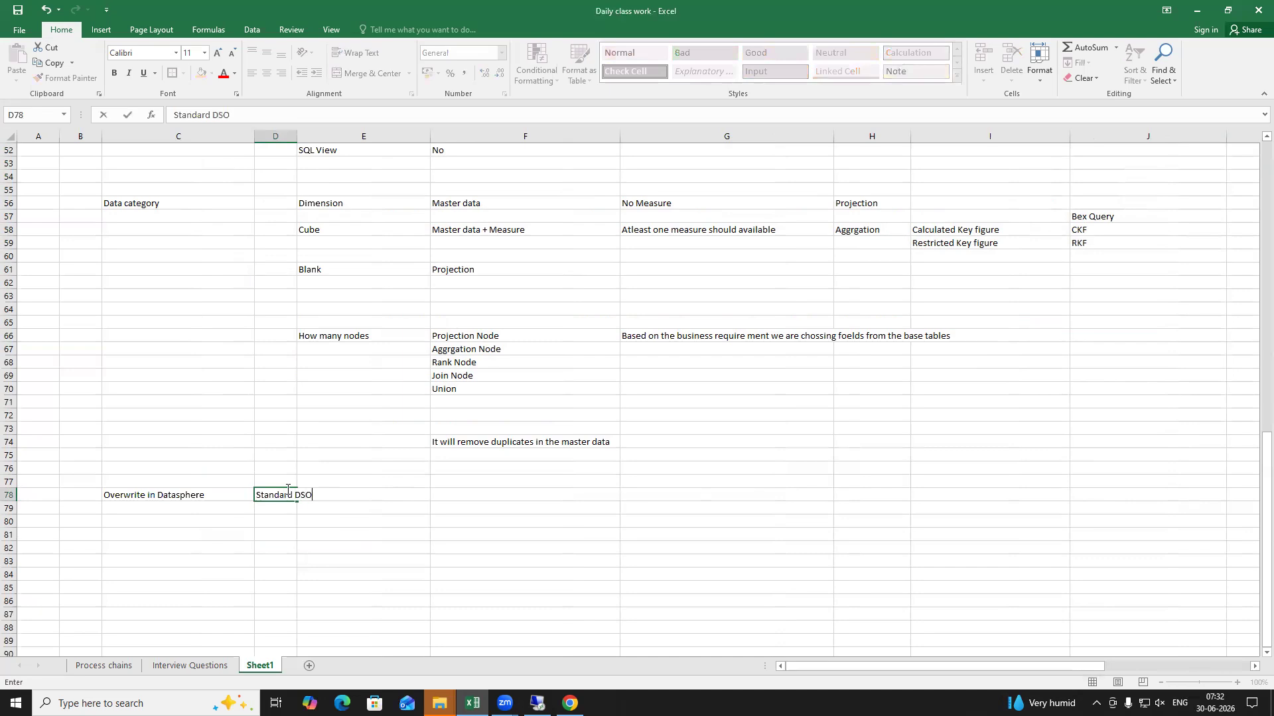
pyautogui.click(415, 585)
pyautogui.moveTo(298, 136); pyautogui.dragTo(352, 136)
# Step: Complete row 78 with "Chnagelog table" in E78 and "based on the Keys" in F78
pyautogui.click(436, 492)
pyautogui.write('Chnagelog table')
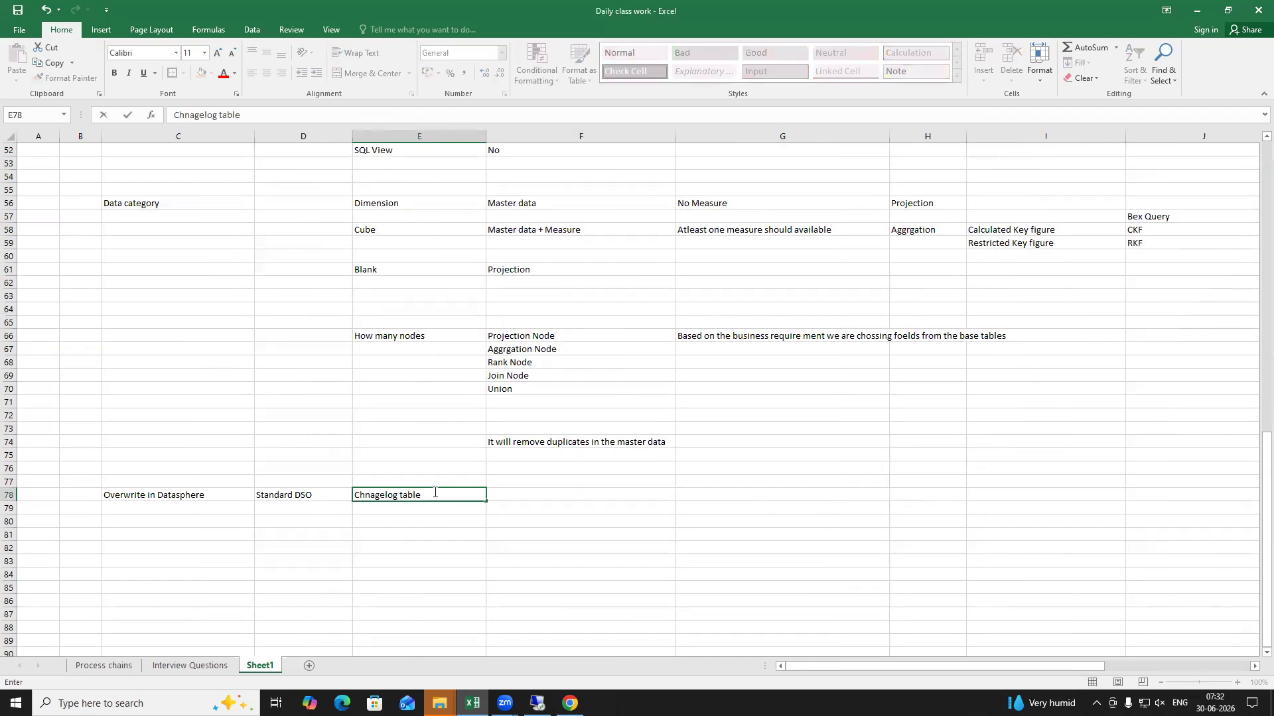
pyautogui.click(530, 489)
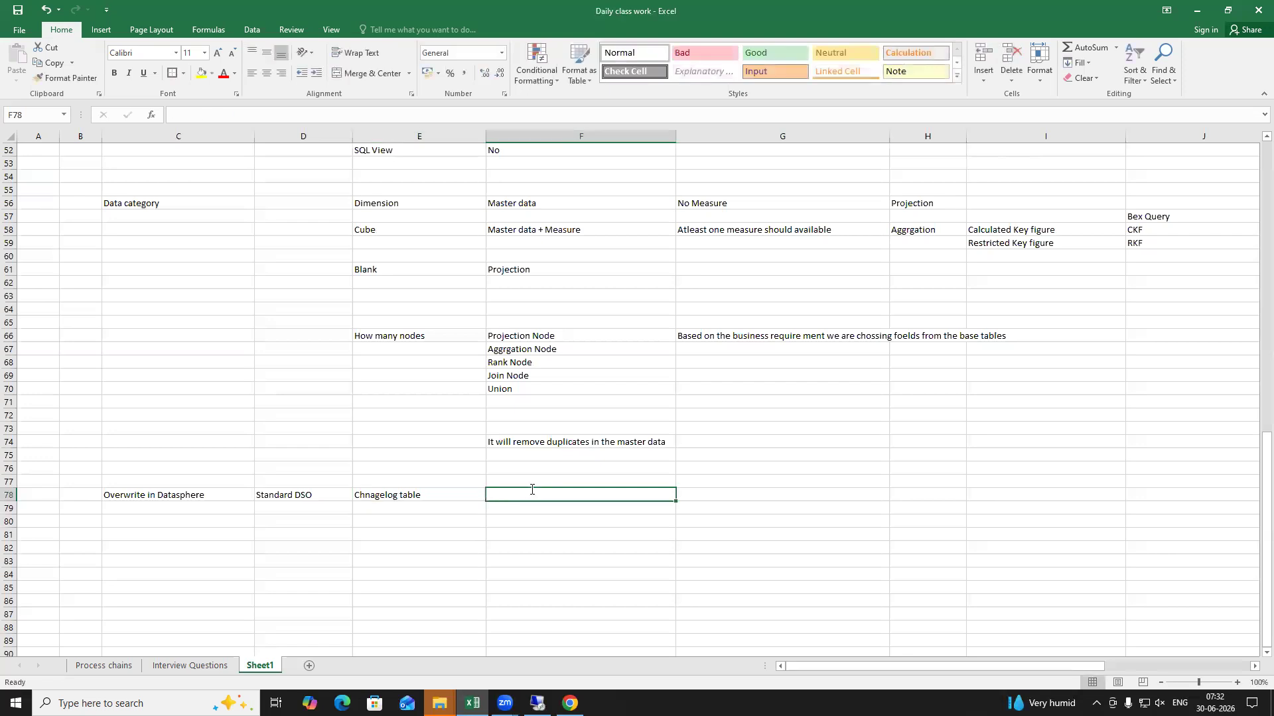
pyautogui.write('based on the Keys')
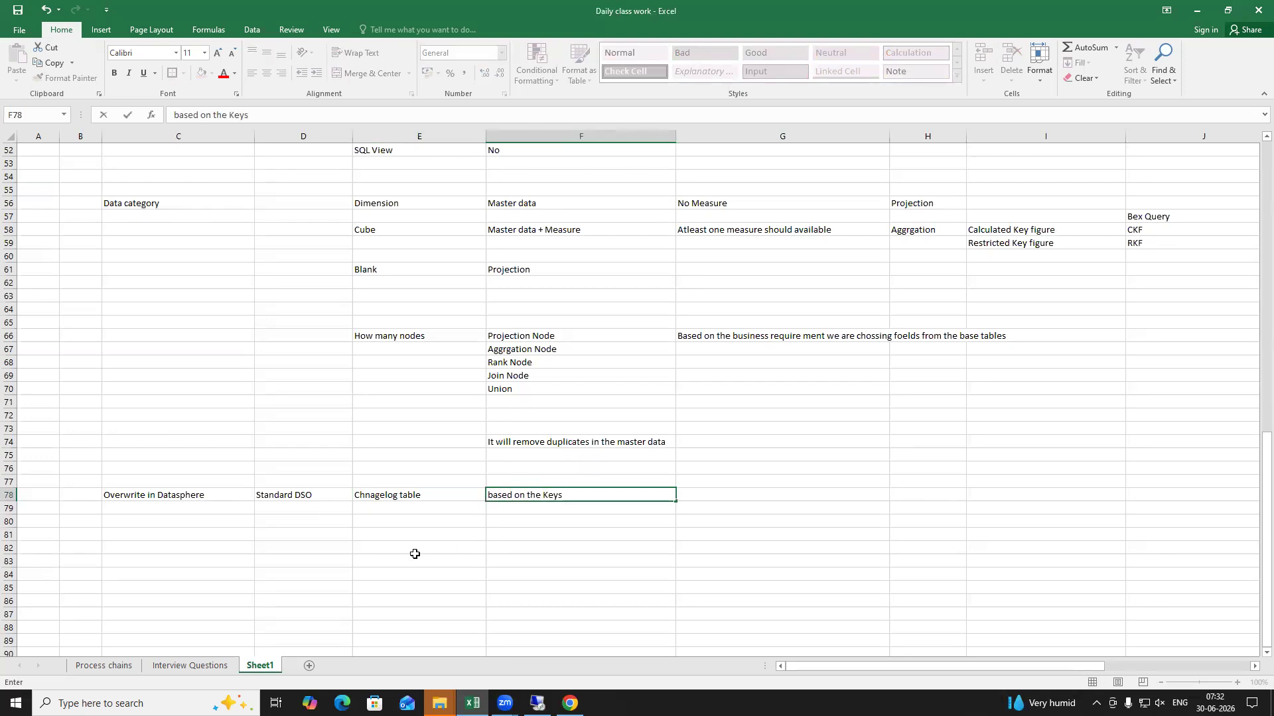
pyautogui.click(414, 553)
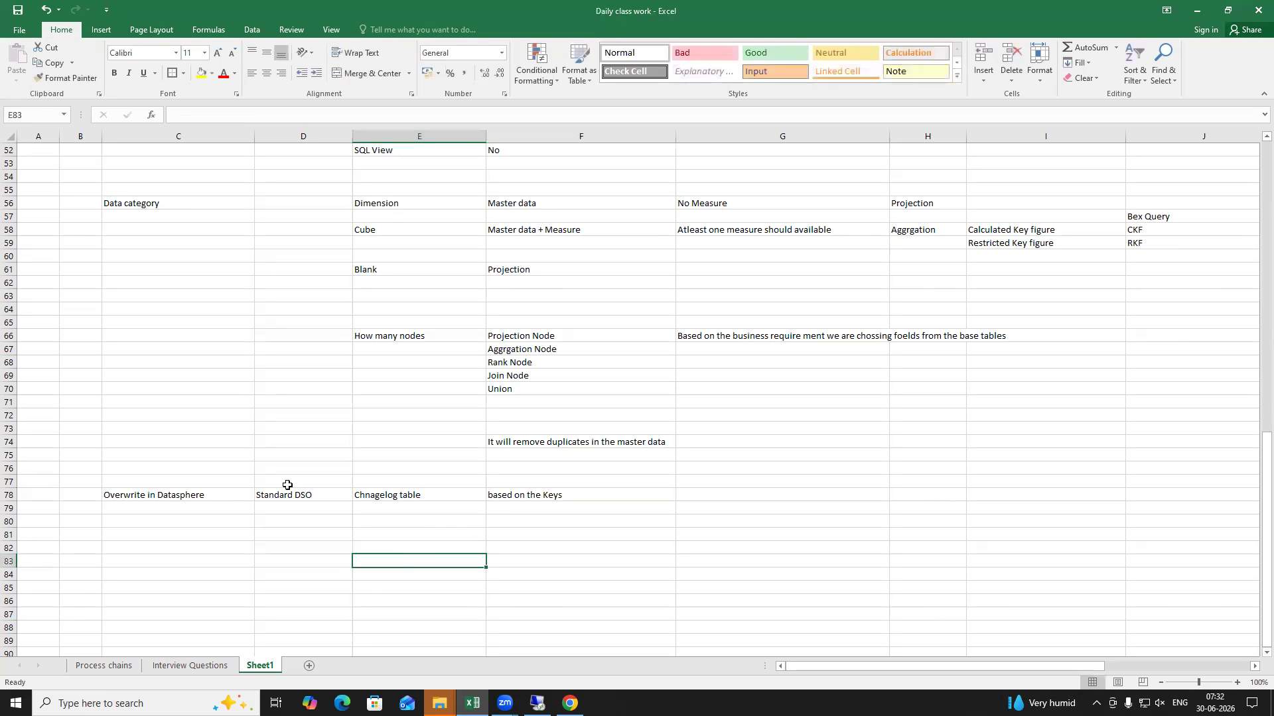
# Step: Review the overwrite notes in C78 to F78 by highlighting them
pyautogui.moveTo(219, 496); pyautogui.dragTo(495, 499)
pyautogui.click(392, 544)
pyautogui.click(217, 495)
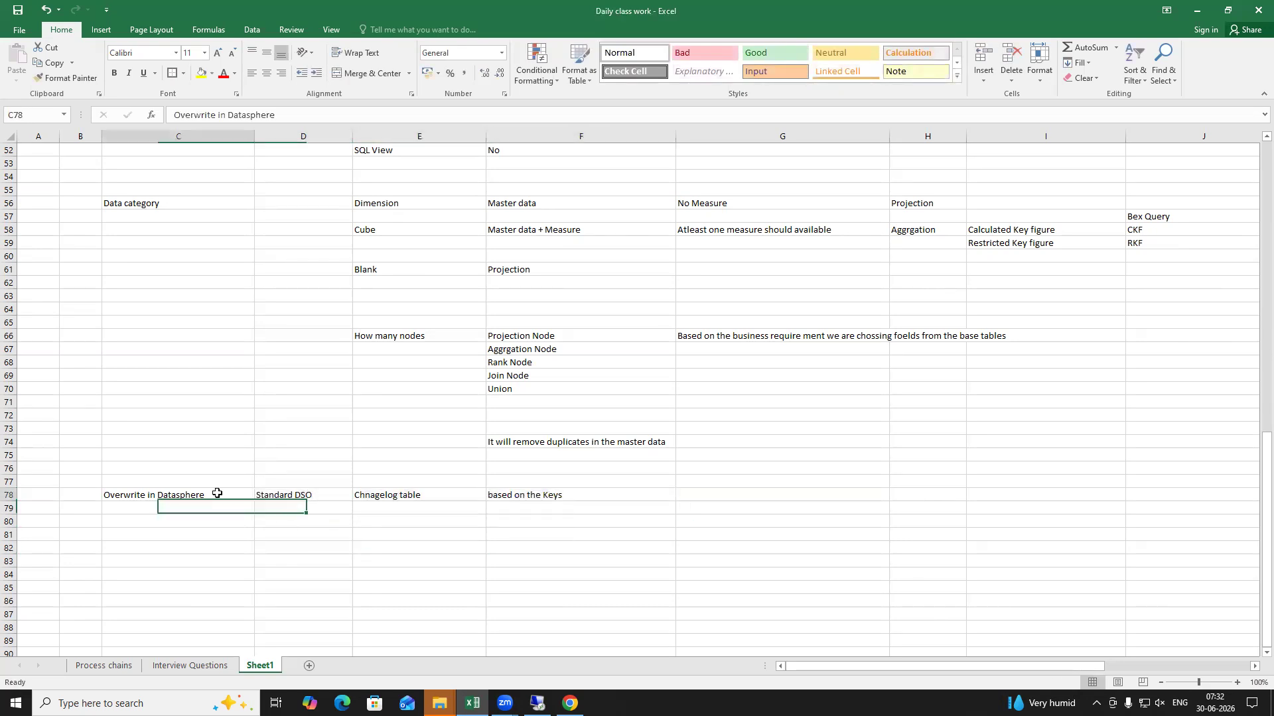
pyautogui.click(273, 544)
pyautogui.moveTo(213, 497); pyautogui.dragTo(521, 494)
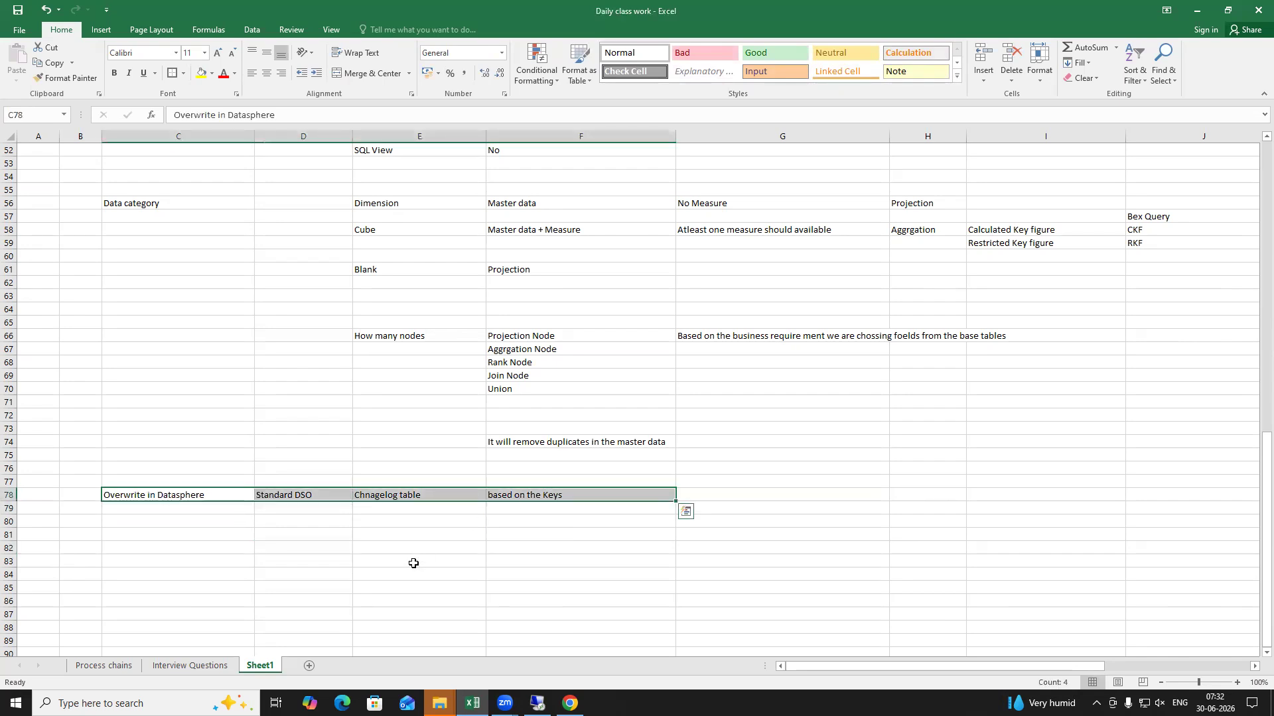
pyautogui.click(412, 561)
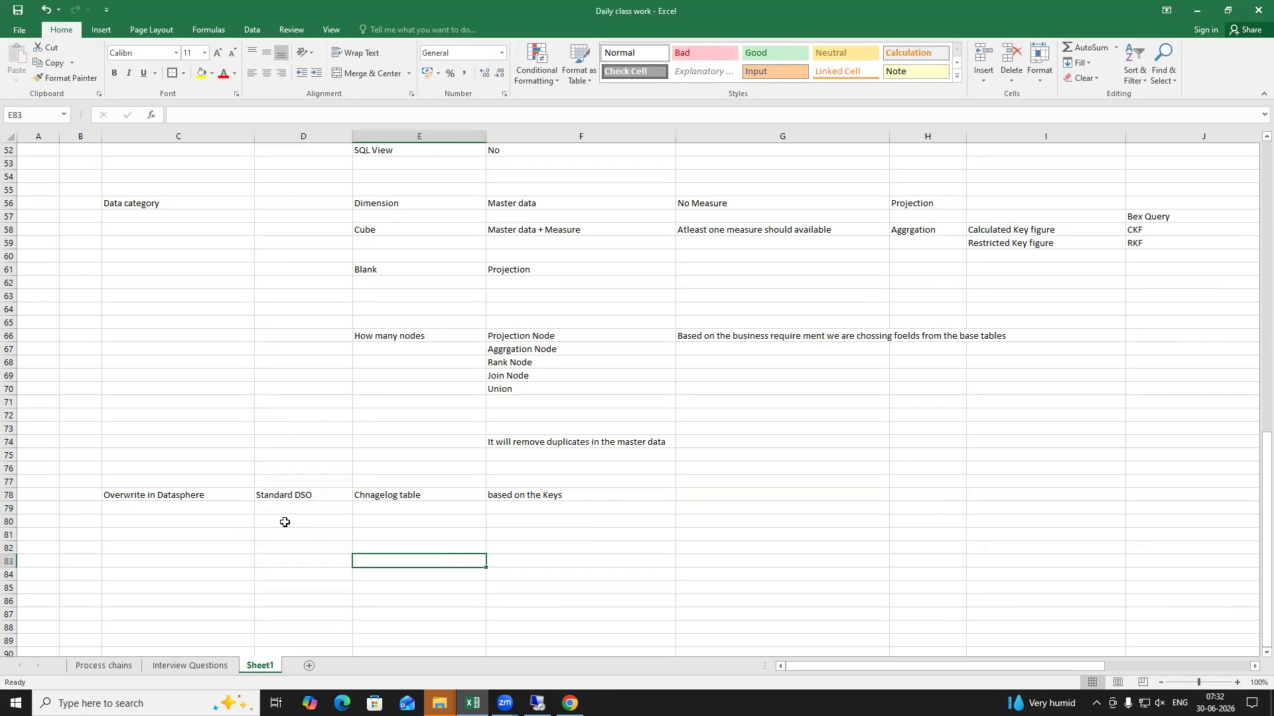
pyautogui.moveTo(236, 494); pyautogui.dragTo(543, 500)
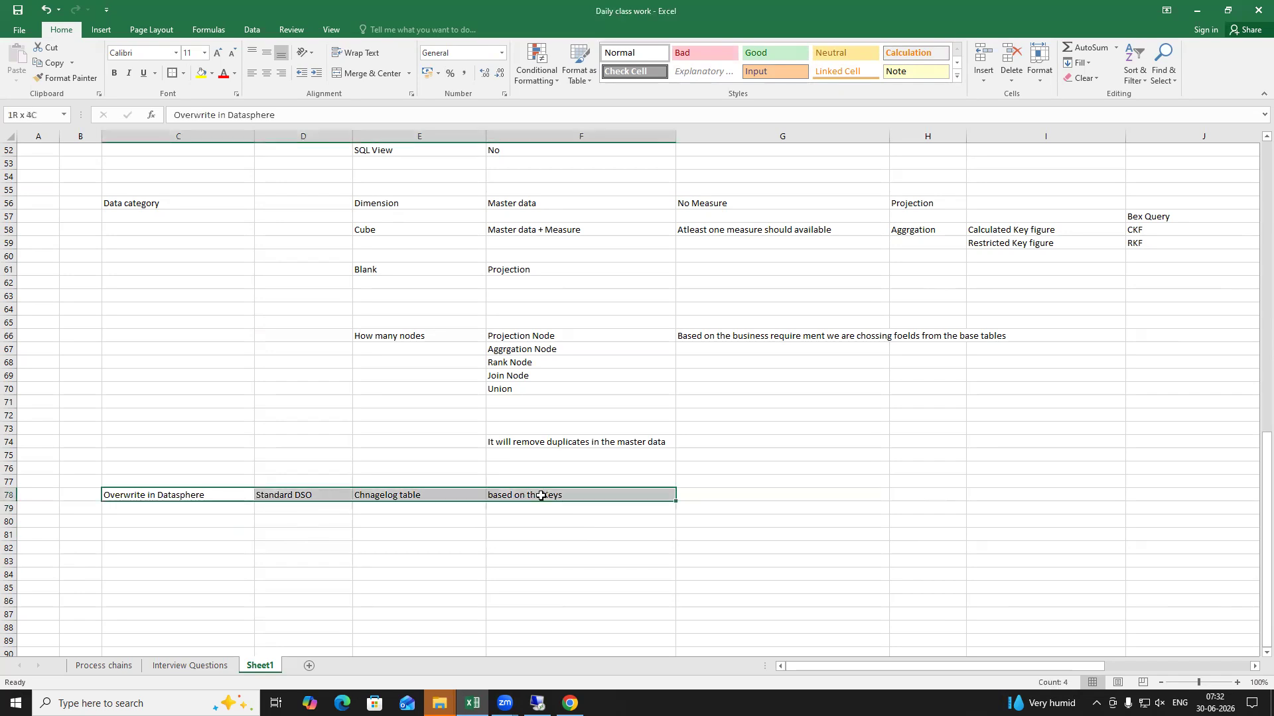
pyautogui.click(412, 561)
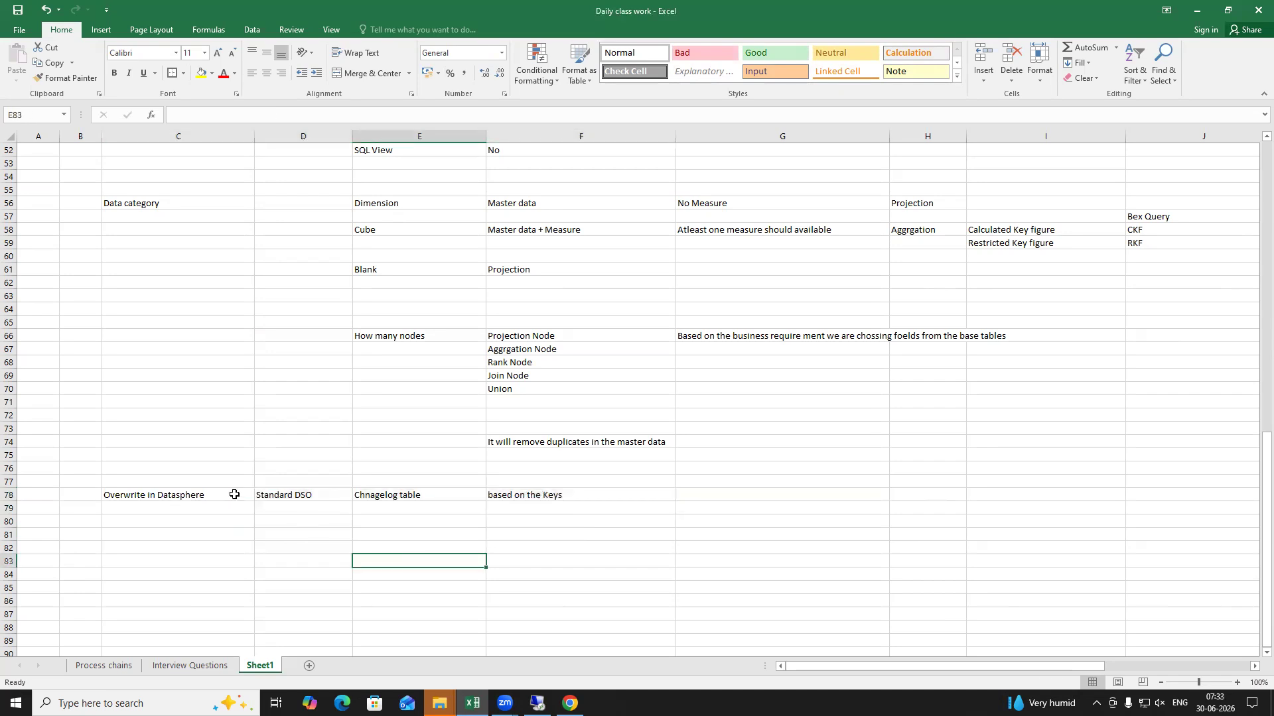
# Step: Switch to SAP Datasphere in Chrome, reload the Data Builder with the navigation labels expanded and read its welcome text
pyautogui.click(570, 703)
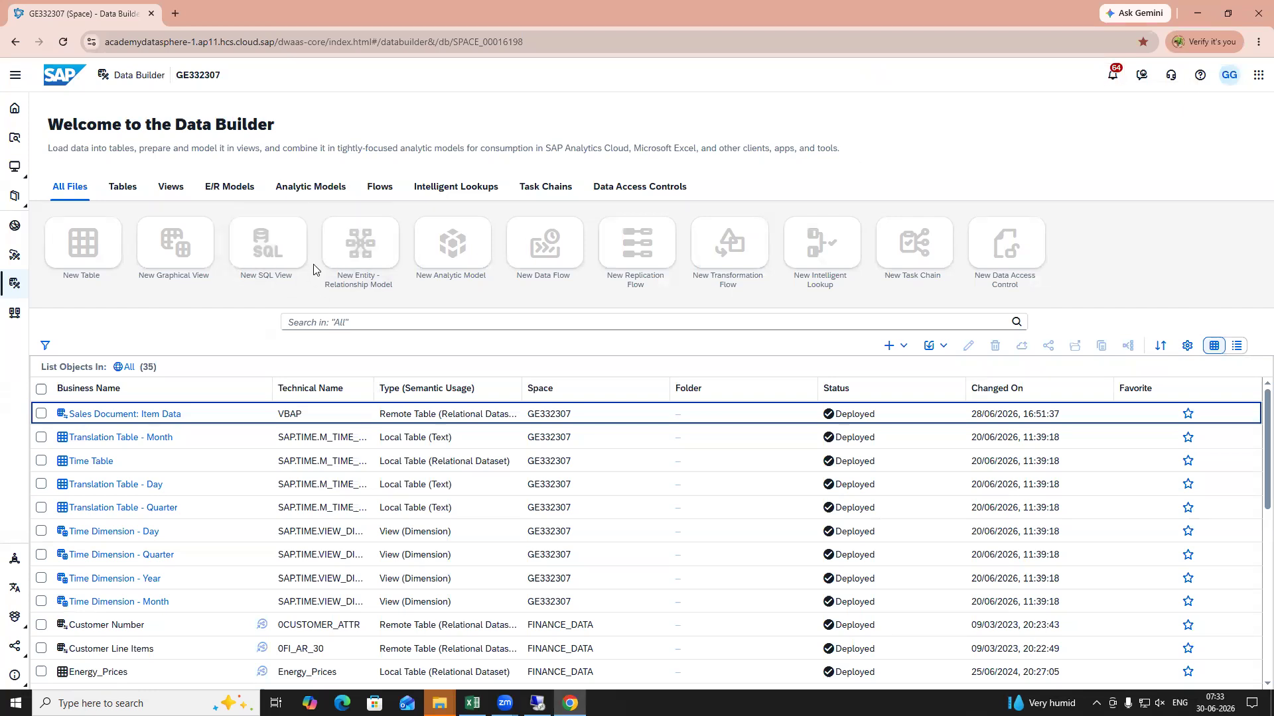
pyautogui.click(16, 284)
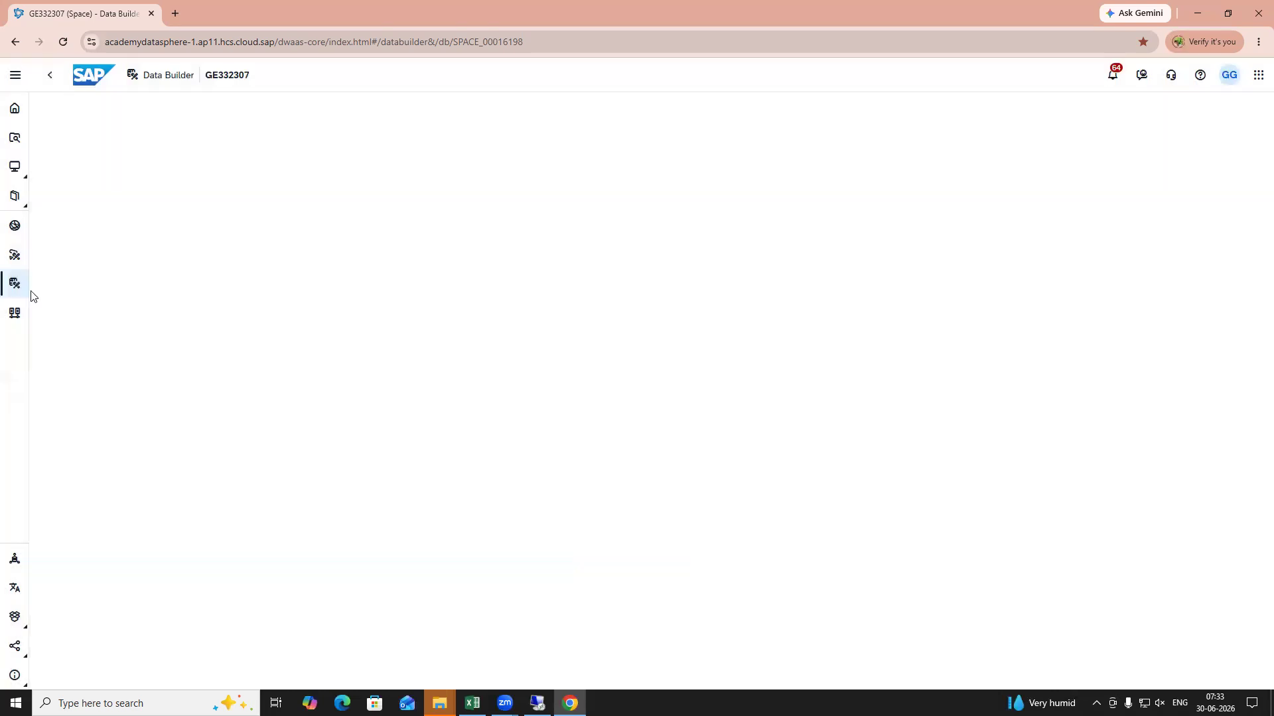
pyautogui.click(15, 76)
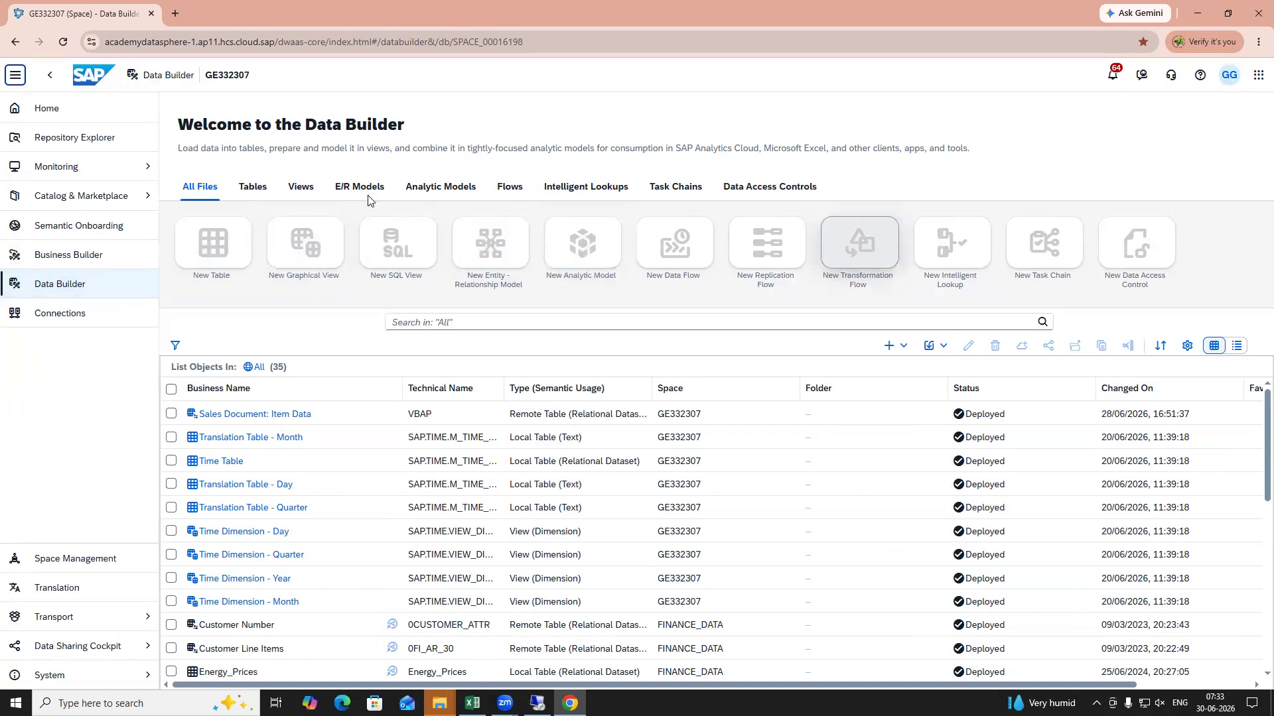
pyautogui.moveTo(180, 124); pyautogui.dragTo(412, 129)
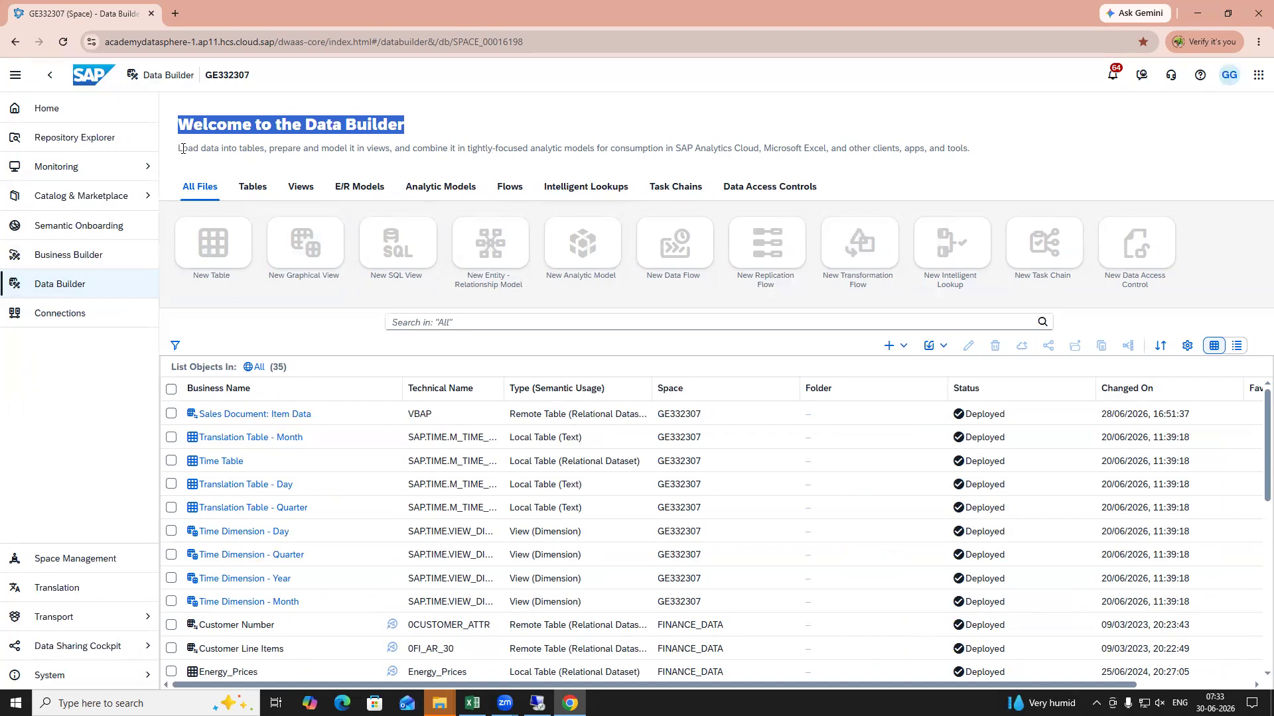
pyautogui.moveTo(268, 149); pyautogui.dragTo(708, 147)
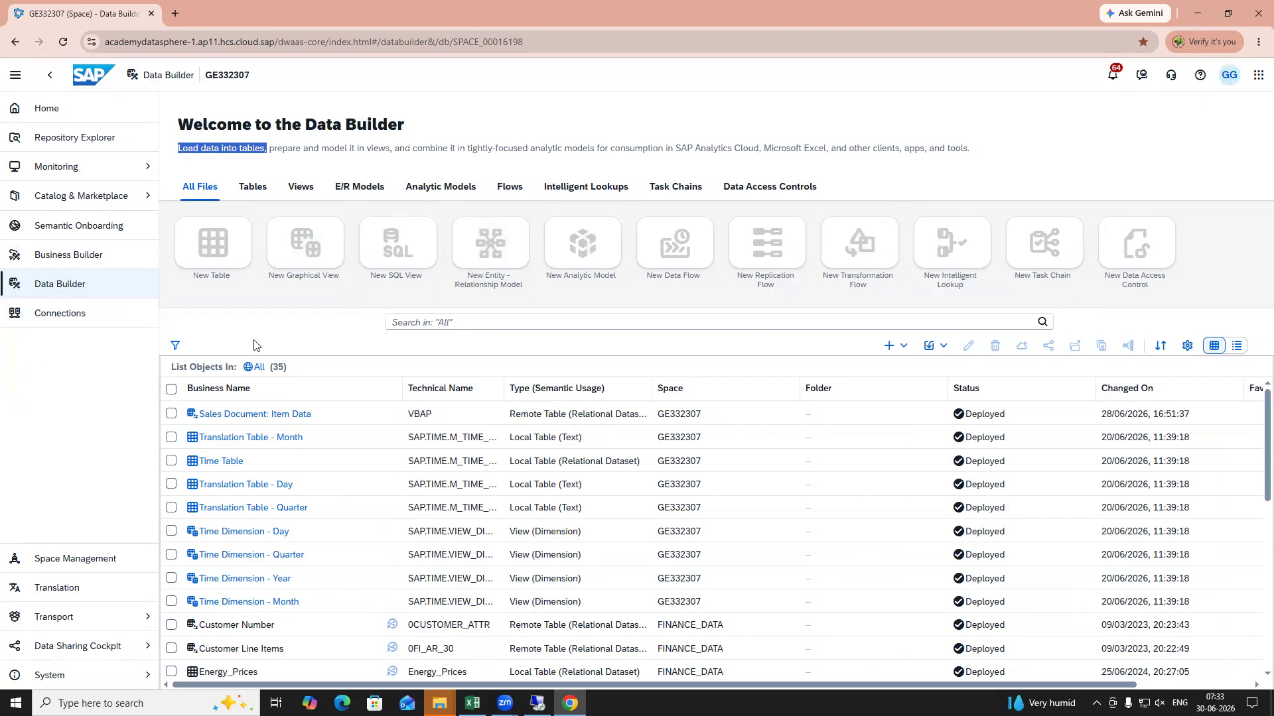
# Step: Import the CSV file OVERWRITE_01 from the DSP Files folder on the Desktop, keeping the first row as header and auto-detected delimiter
pyautogui.click(943, 347)
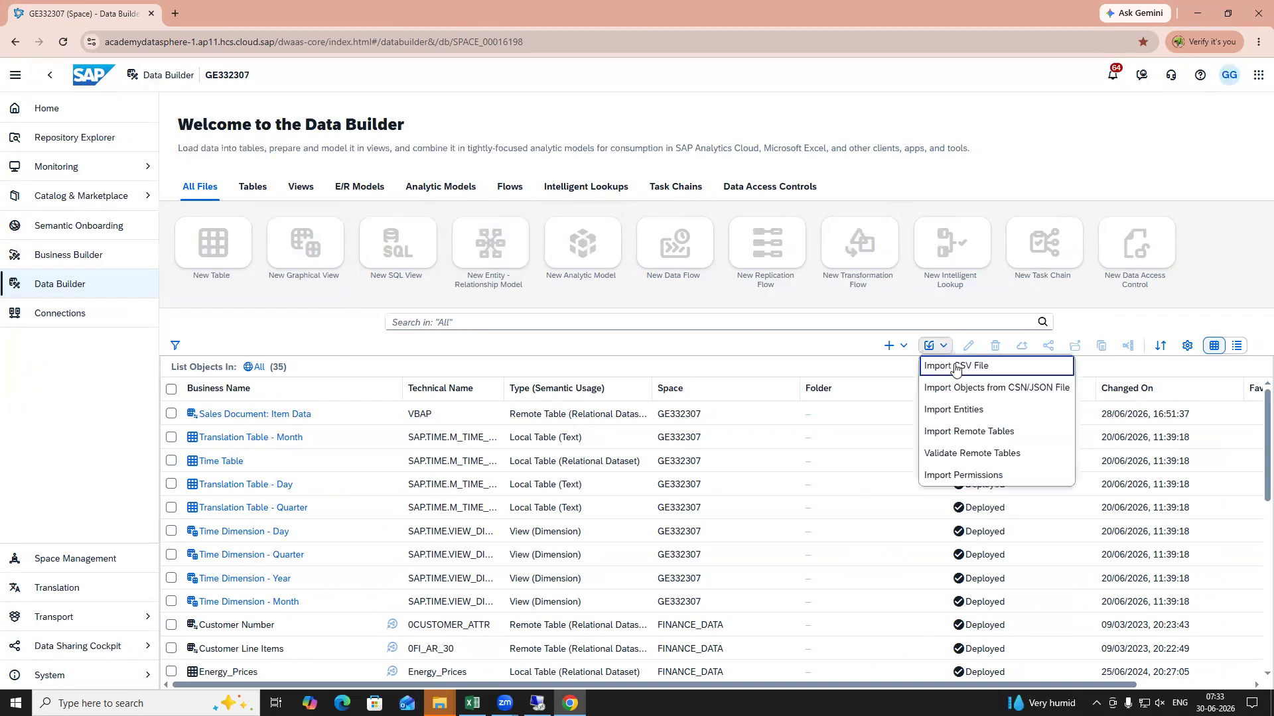
pyautogui.click(965, 370)
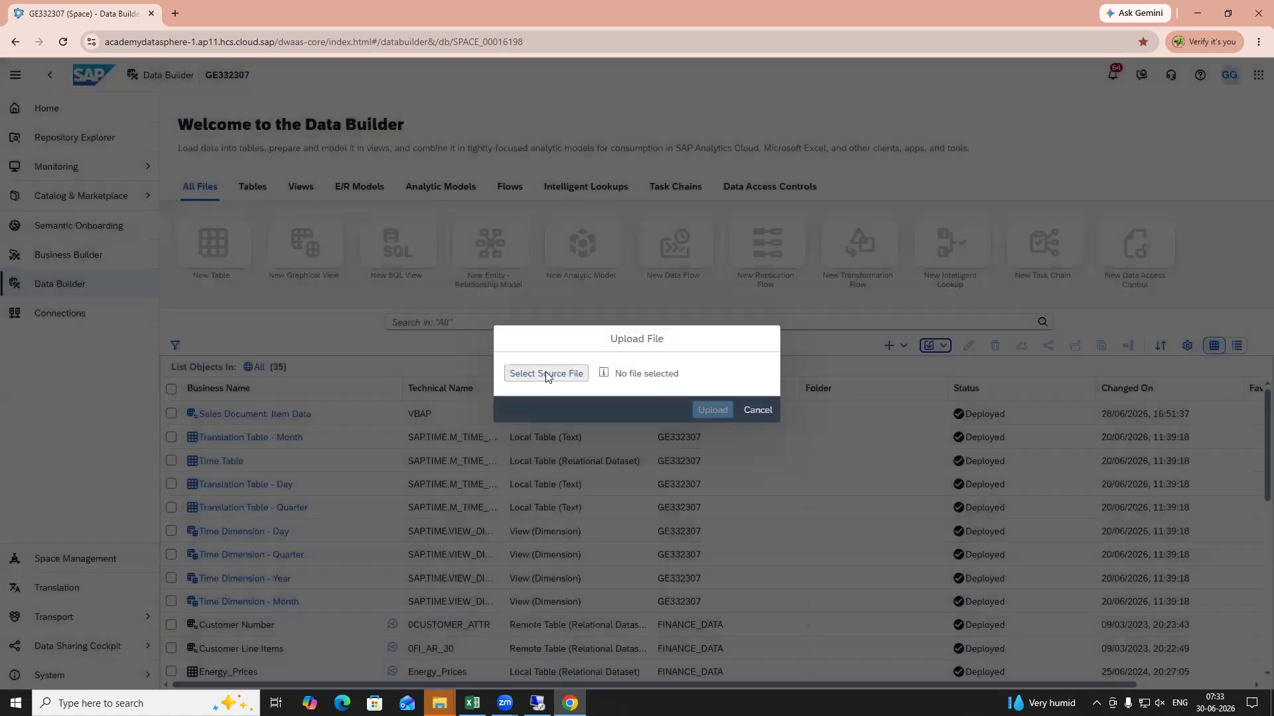
pyautogui.click(545, 373)
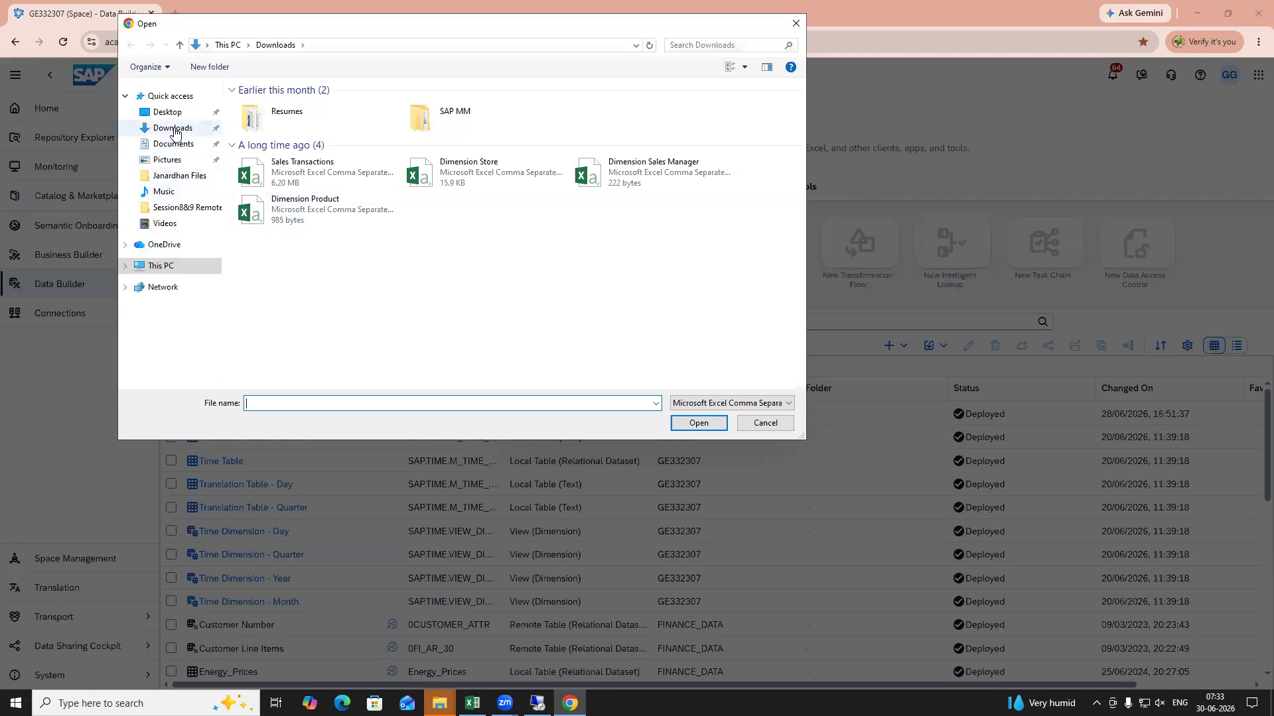
pyautogui.click(167, 112)
pyautogui.click(272, 114)
pyautogui.doubleClick(271, 112)
pyautogui.click(297, 121)
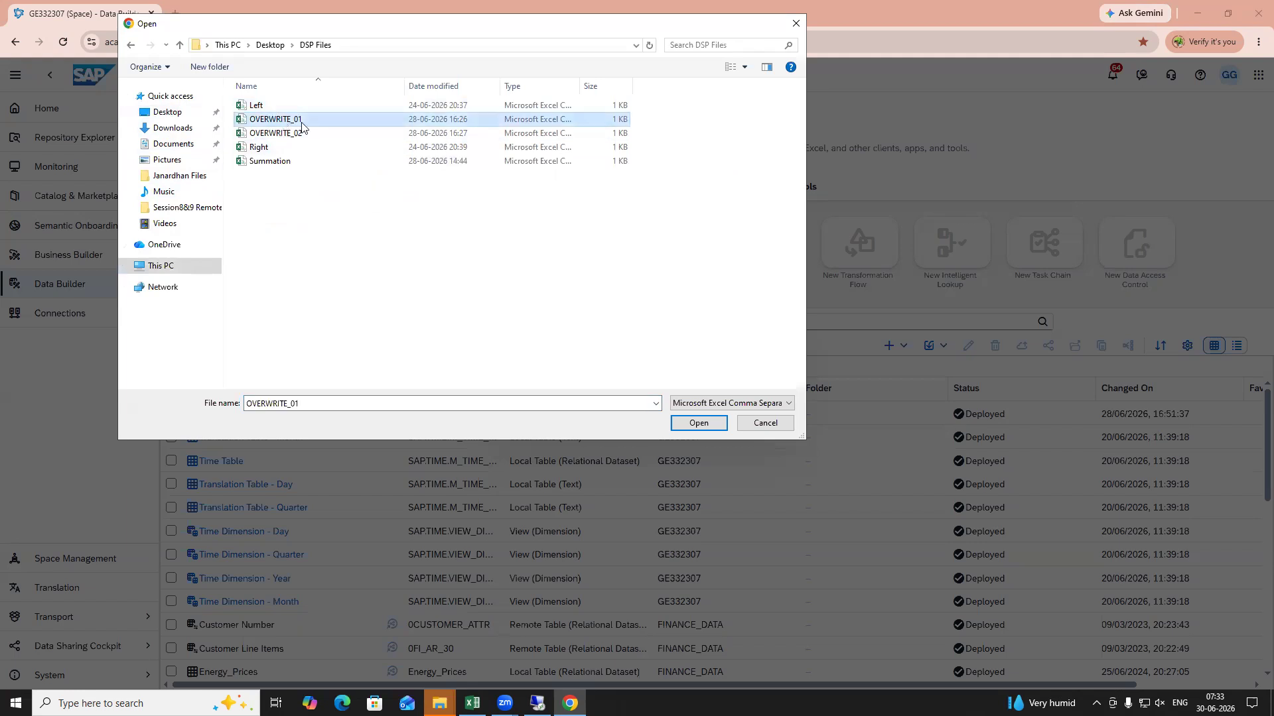
pyautogui.click(704, 424)
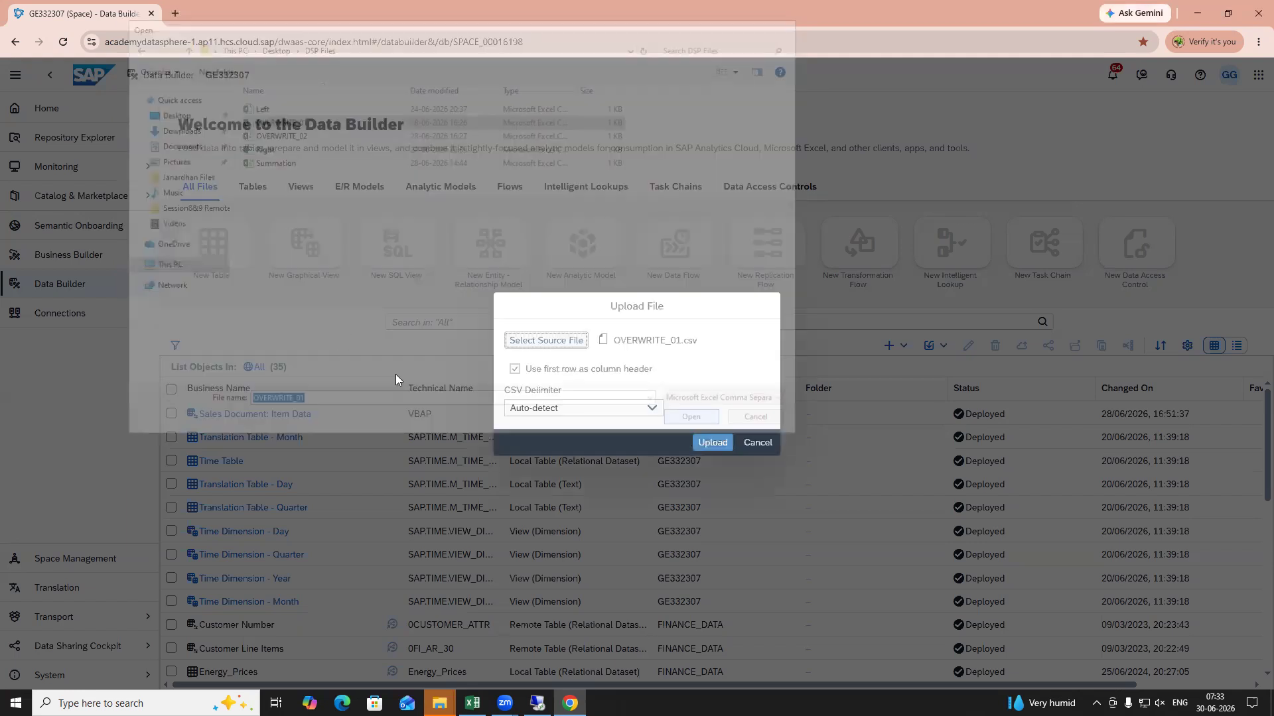
pyautogui.click(715, 443)
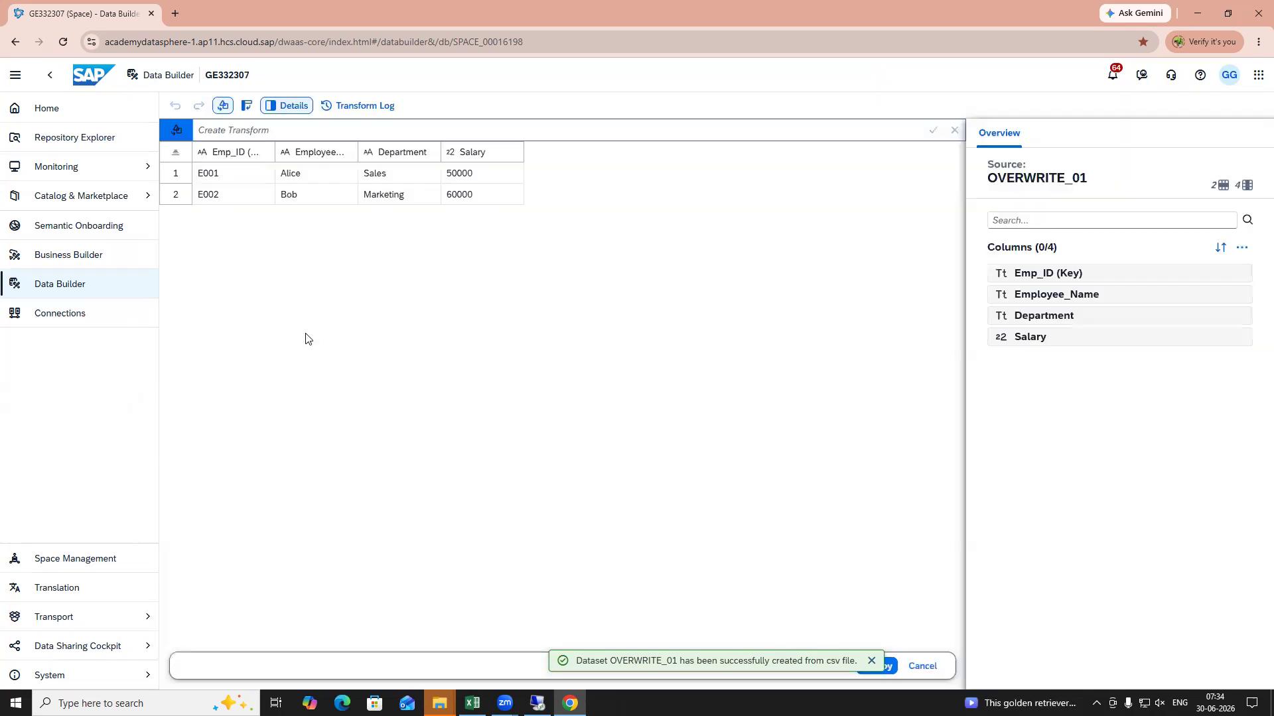
# Step: Widen the Emp_ID (Key) and Employee_Name columns in the imported data preview and inspect their first-row values
pyautogui.moveTo(274, 154); pyautogui.dragTo(335, 156)
pyautogui.moveTo(418, 143); pyautogui.dragTo(475, 144)
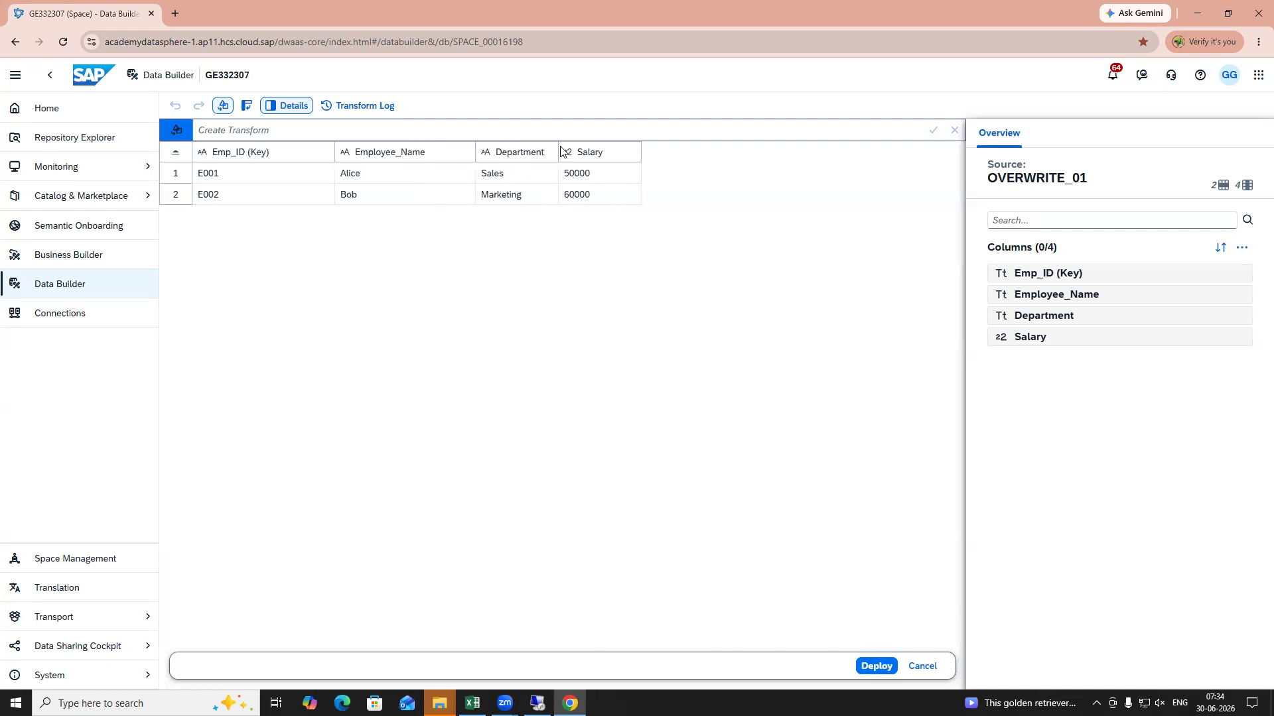
pyautogui.moveTo(335, 148); pyautogui.dragTo(296, 150)
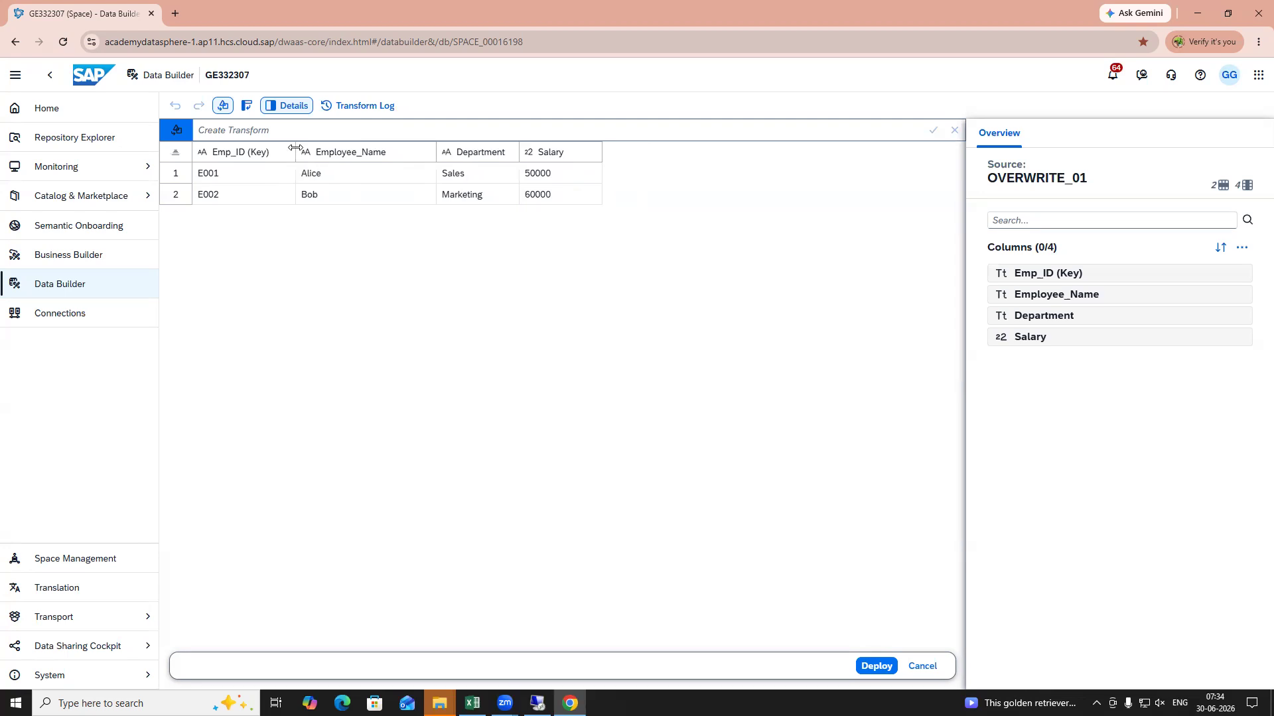
pyautogui.click(216, 173)
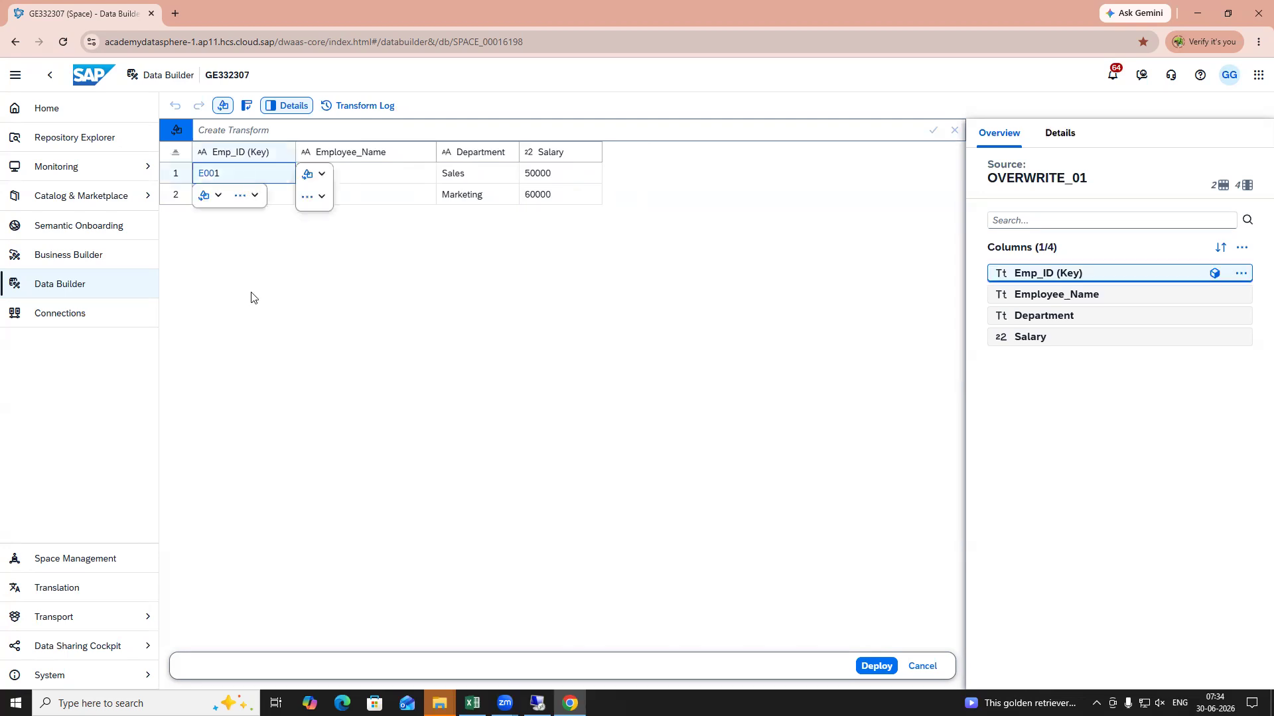
pyautogui.click(363, 174)
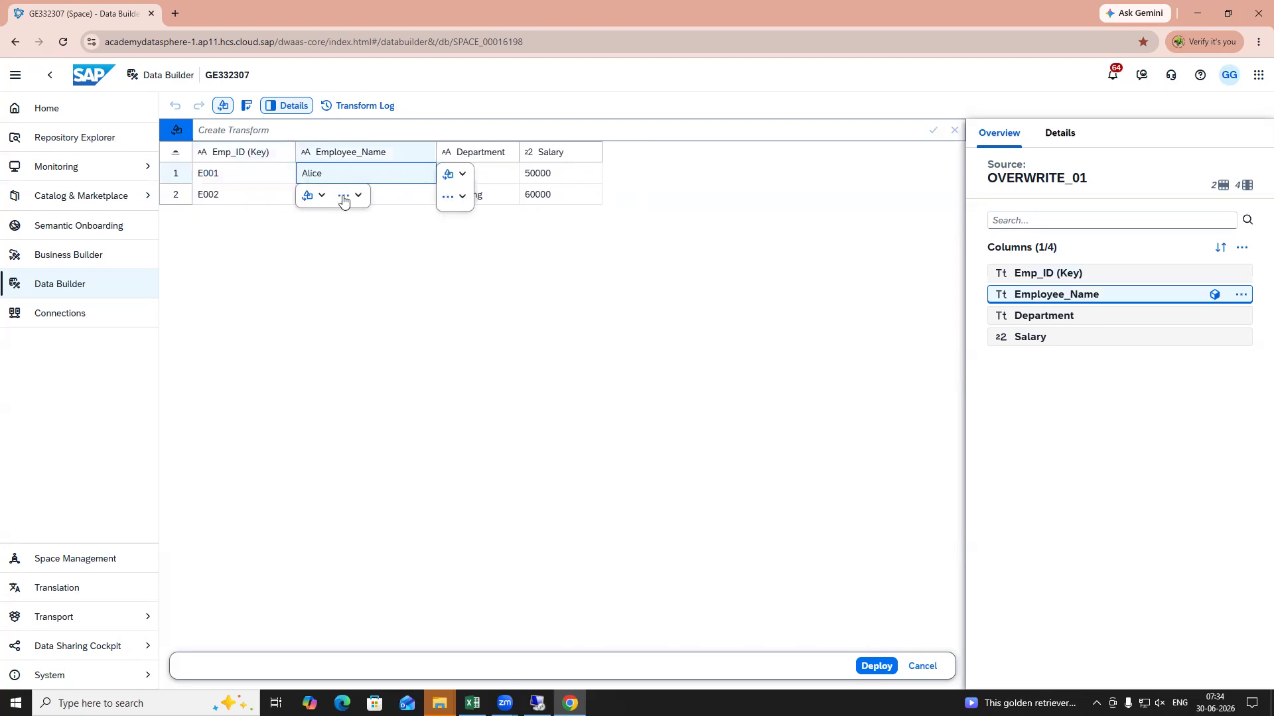
# Step: Inspect the remaining Salary, Department and Employee_Name values across both rows of the imported data preview
pyautogui.click(552, 172)
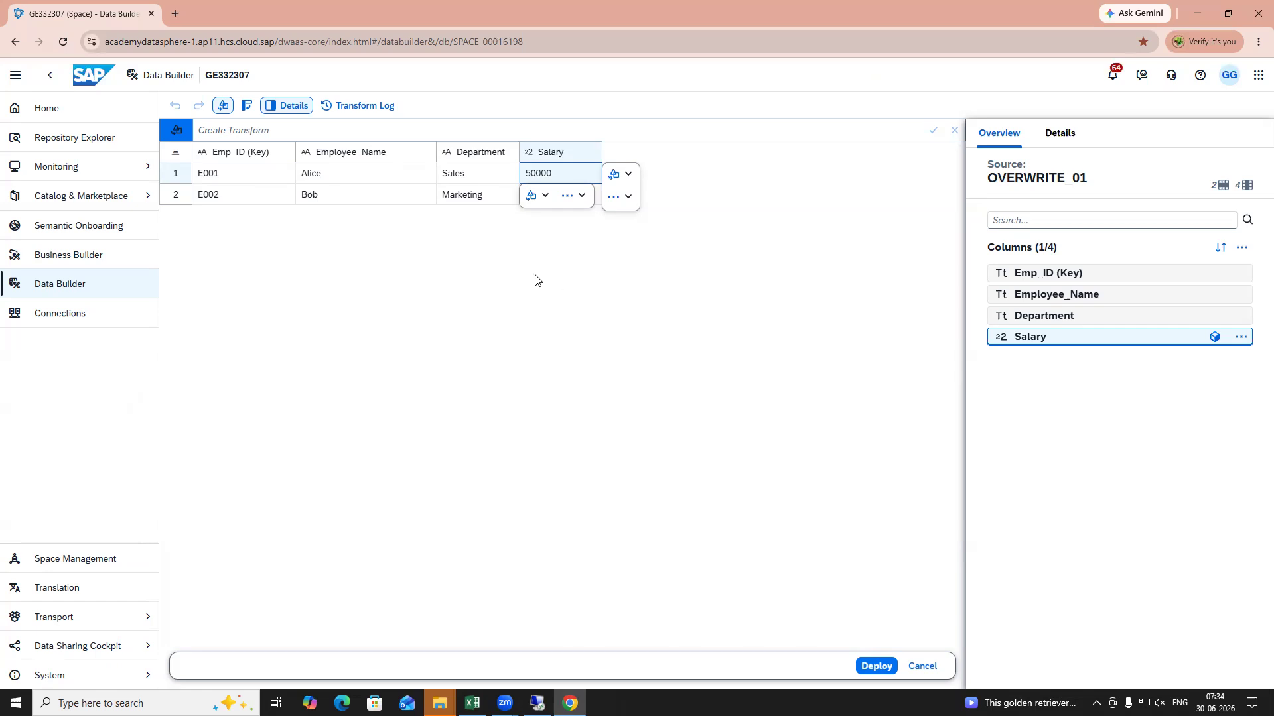
pyautogui.click(464, 195)
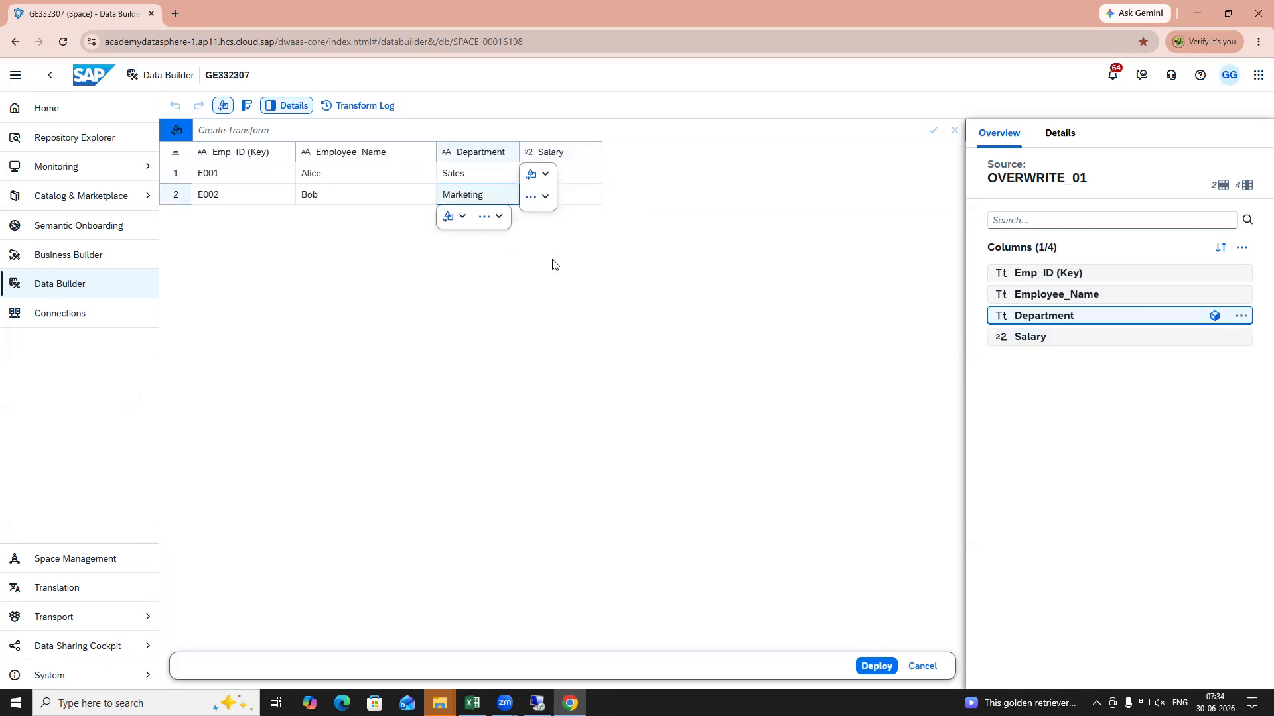
pyautogui.click(327, 196)
pyautogui.click(554, 196)
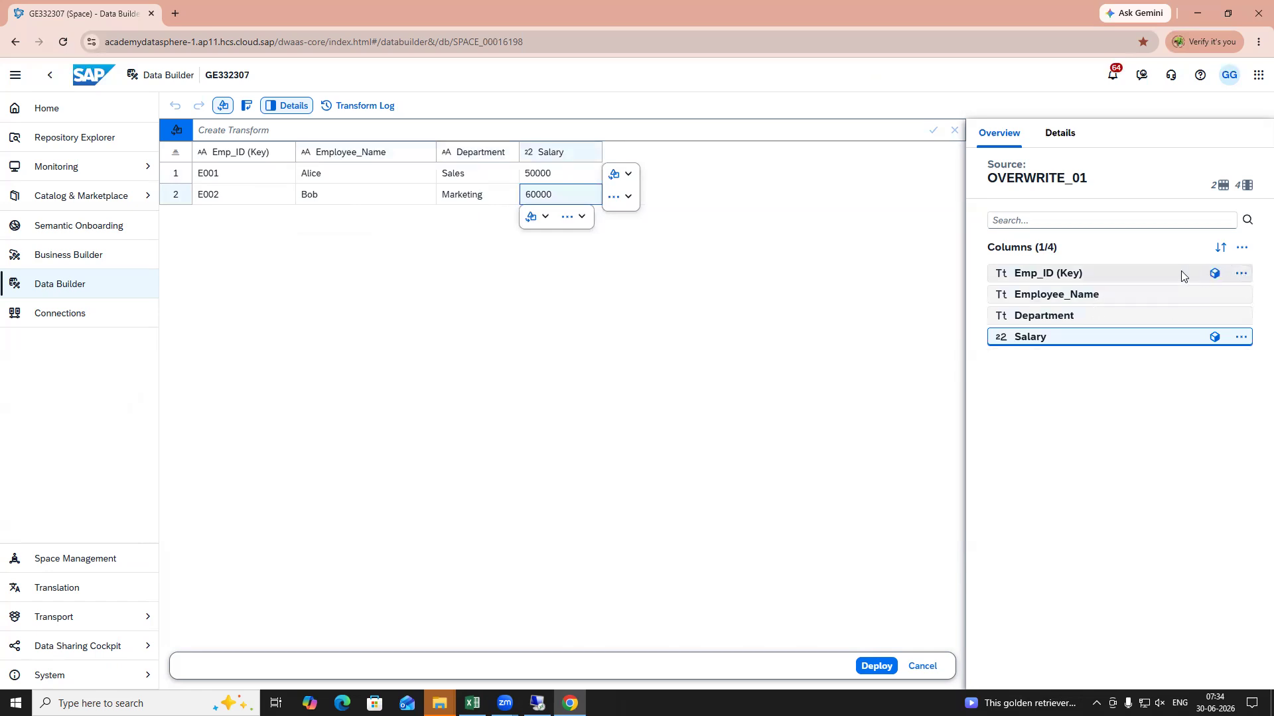
# Step: Set the Emp_ID (Key) column as key and deploy the table with business and technical name OVERWRITE_01
pyautogui.click(1242, 275)
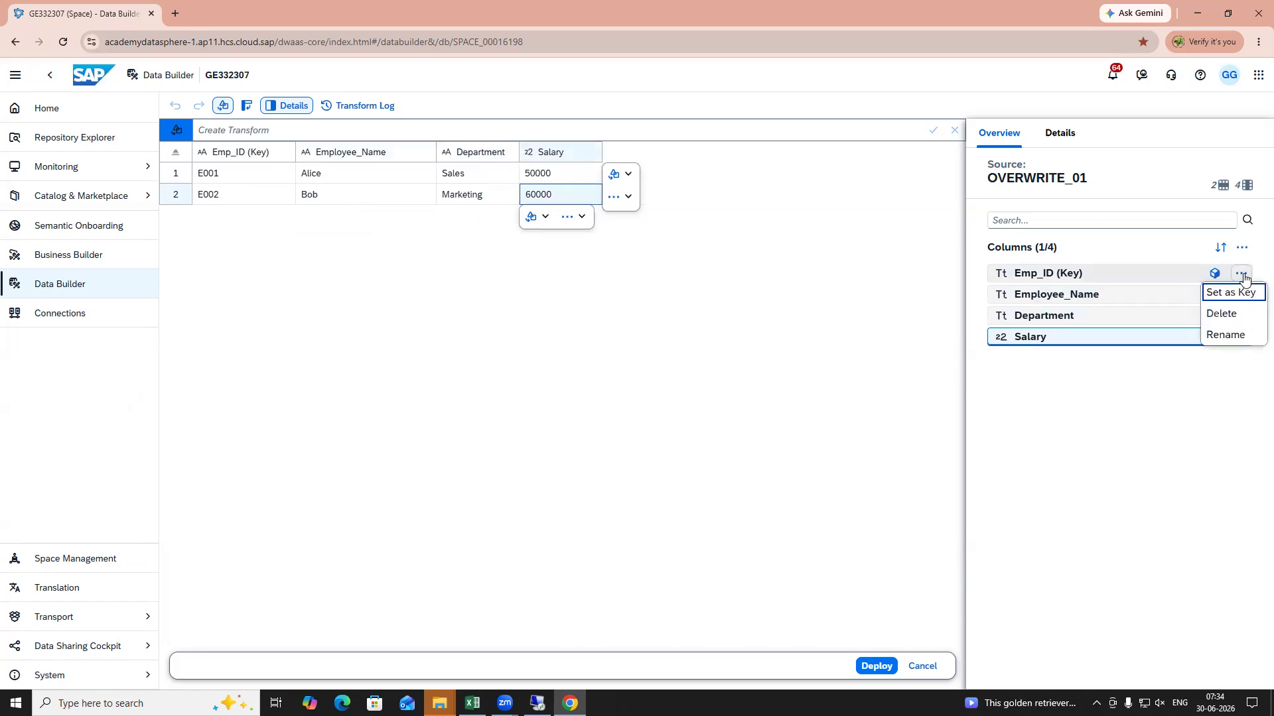
pyautogui.click(1231, 292)
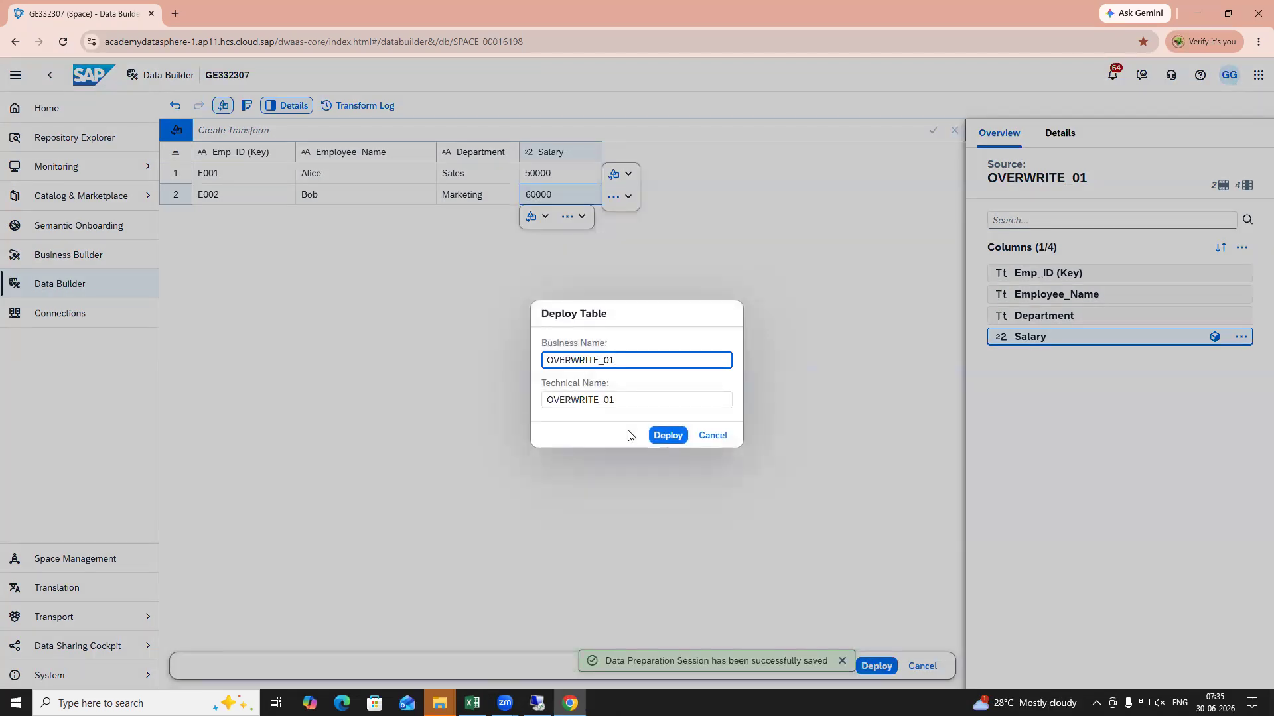
pyautogui.click(667, 435)
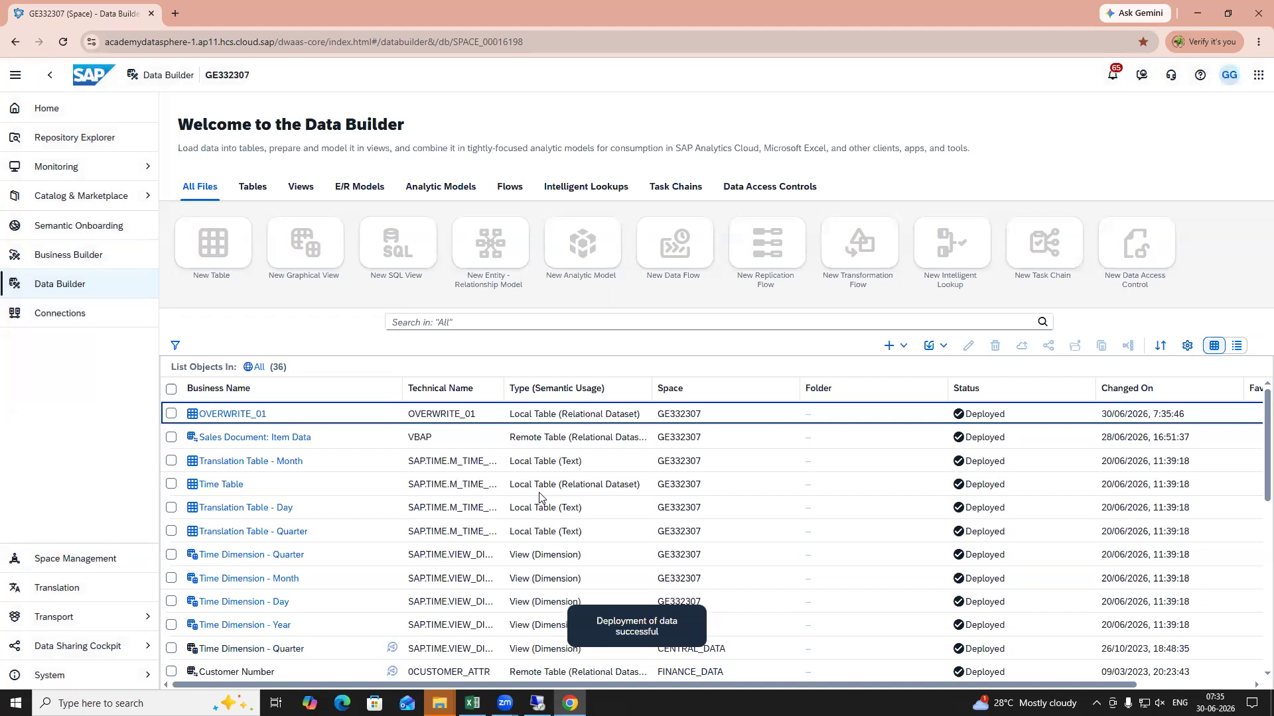
# Step: Open the deployed OVERWRITE_01 table and check its general properties and the key setting in its column list
pyautogui.doubleClick(218, 419)
pyautogui.click(217, 419)
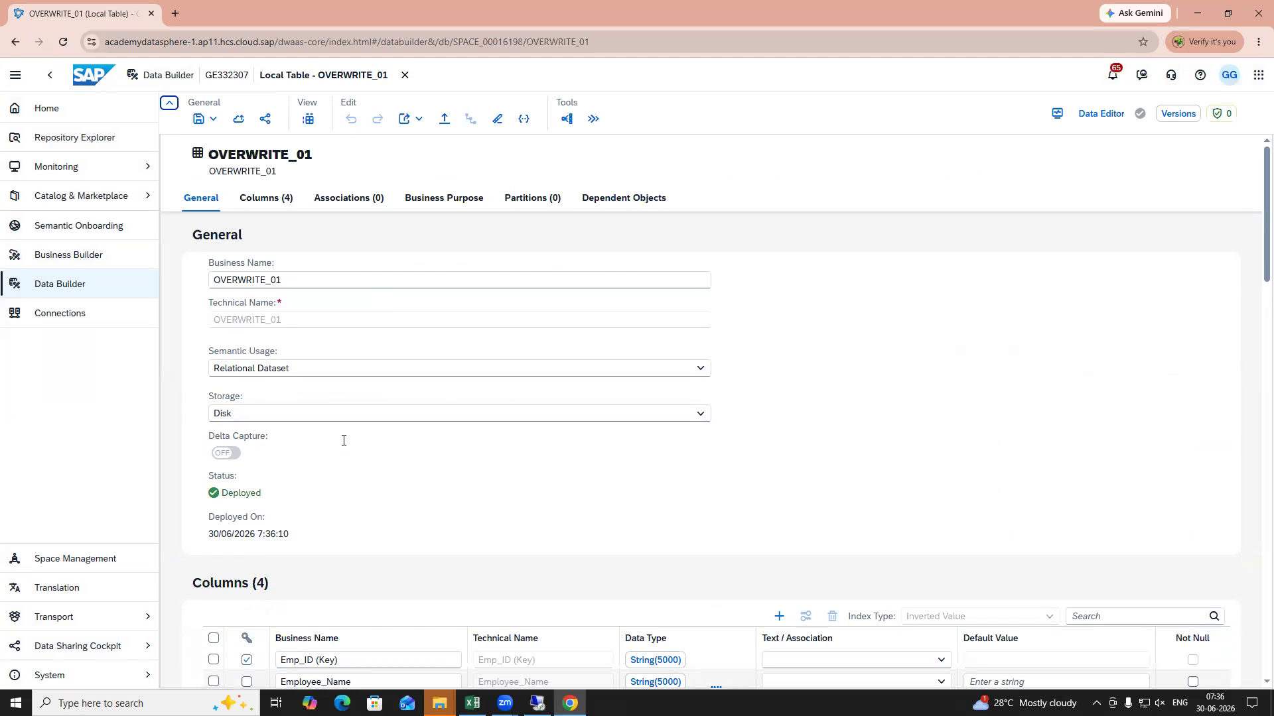
pyautogui.scroll(-2, 345, 452)
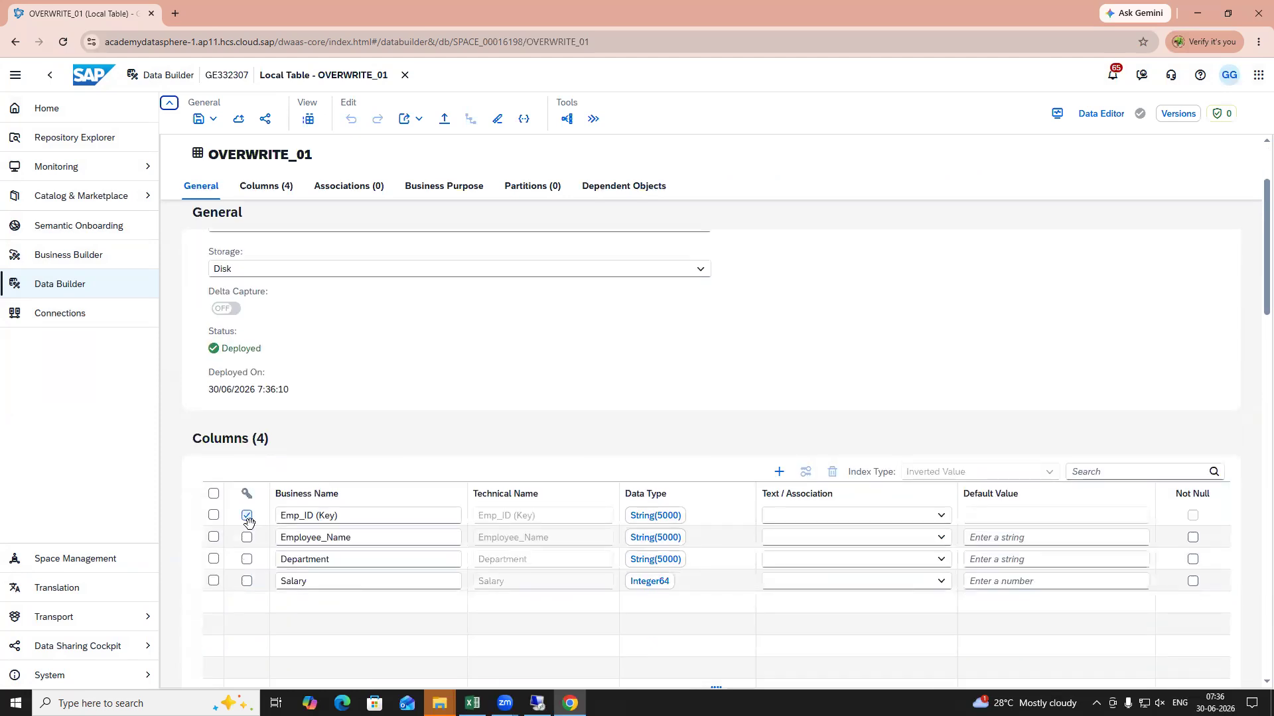
pyautogui.scroll(1, 423, 430)
pyautogui.scroll(2, 422, 430)
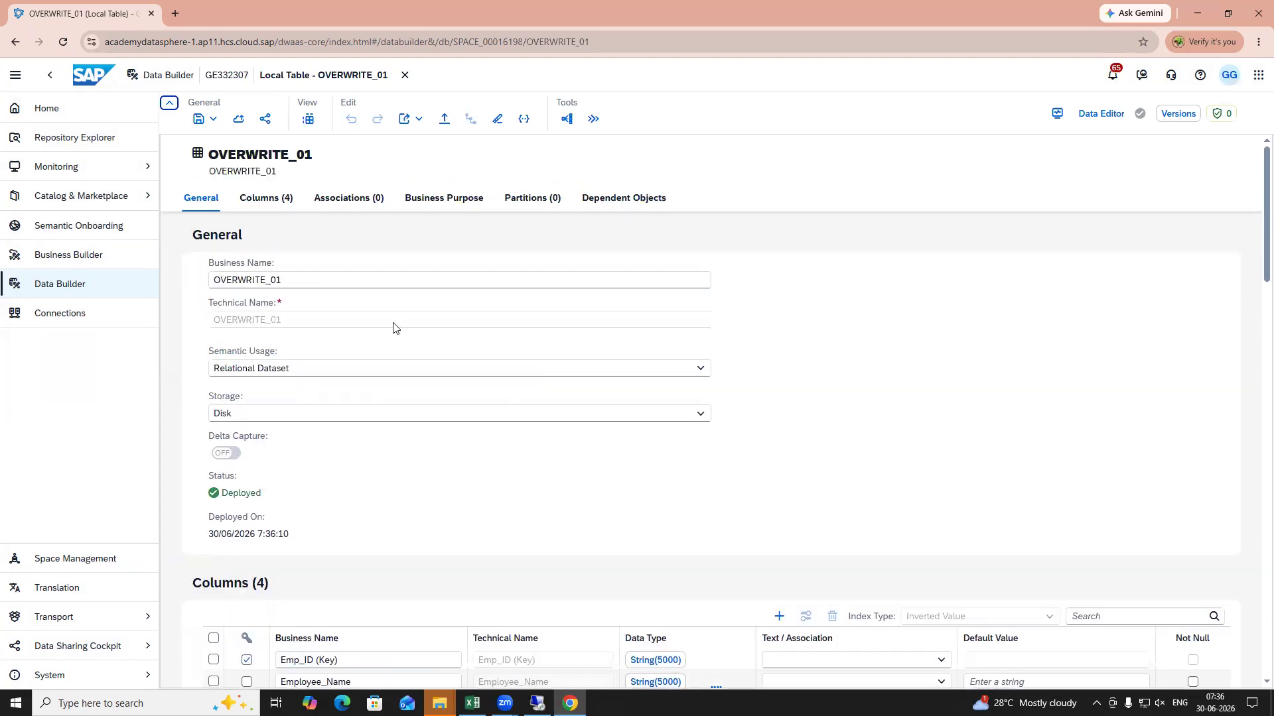
# Step: Preview the data of the OVERWRITE_01 table, resizing the preview area to read all rows, and close the table
pyautogui.click(307, 119)
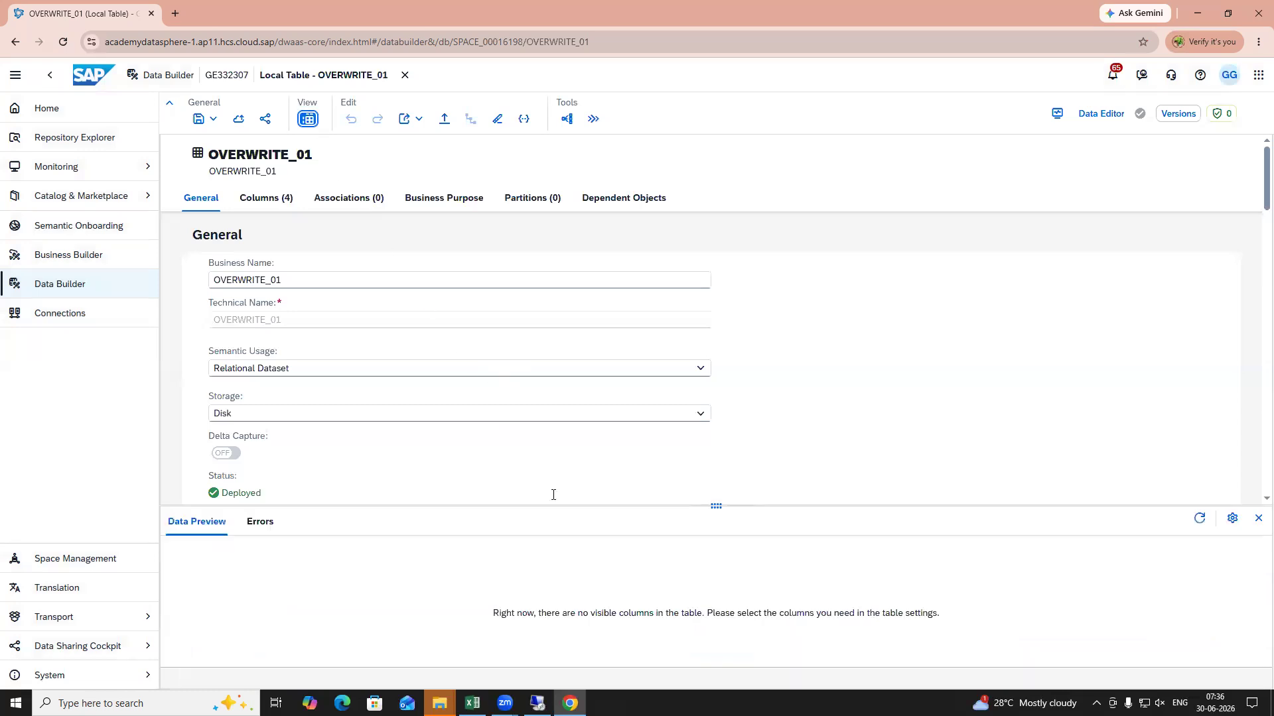
pyautogui.moveTo(611, 504); pyautogui.dragTo(613, 434)
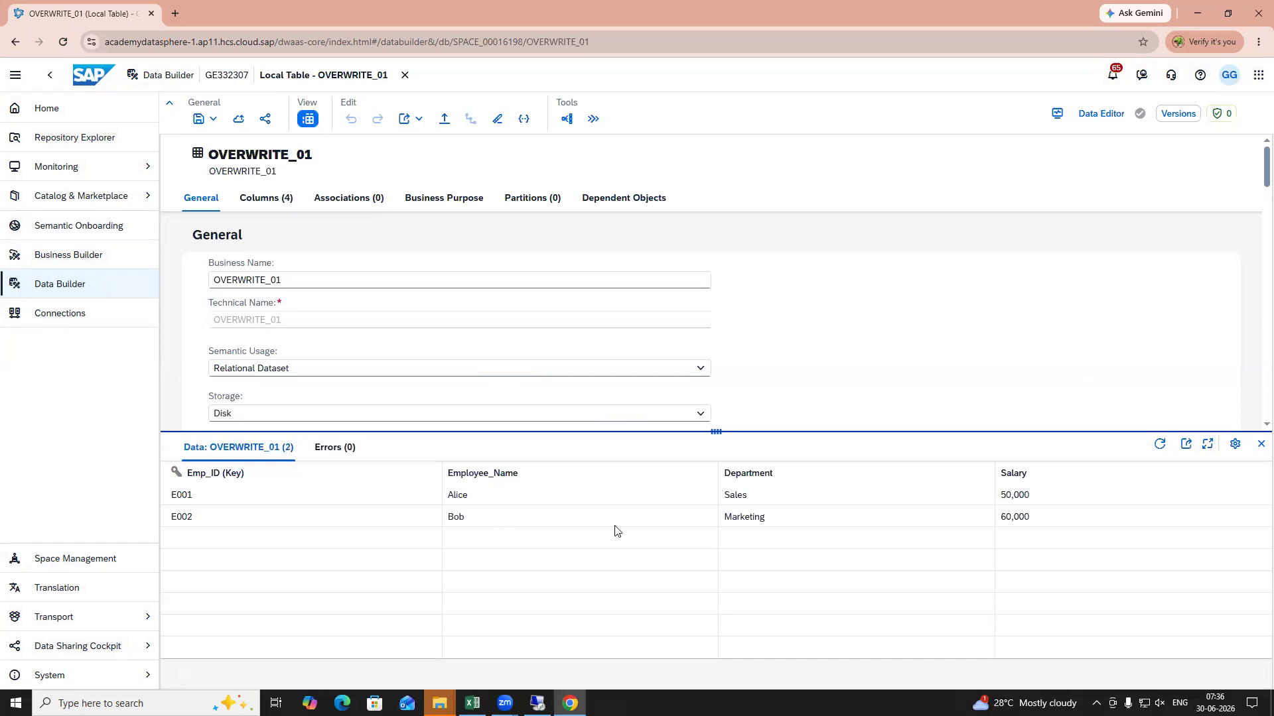
pyautogui.moveTo(927, 432); pyautogui.dragTo(934, 477)
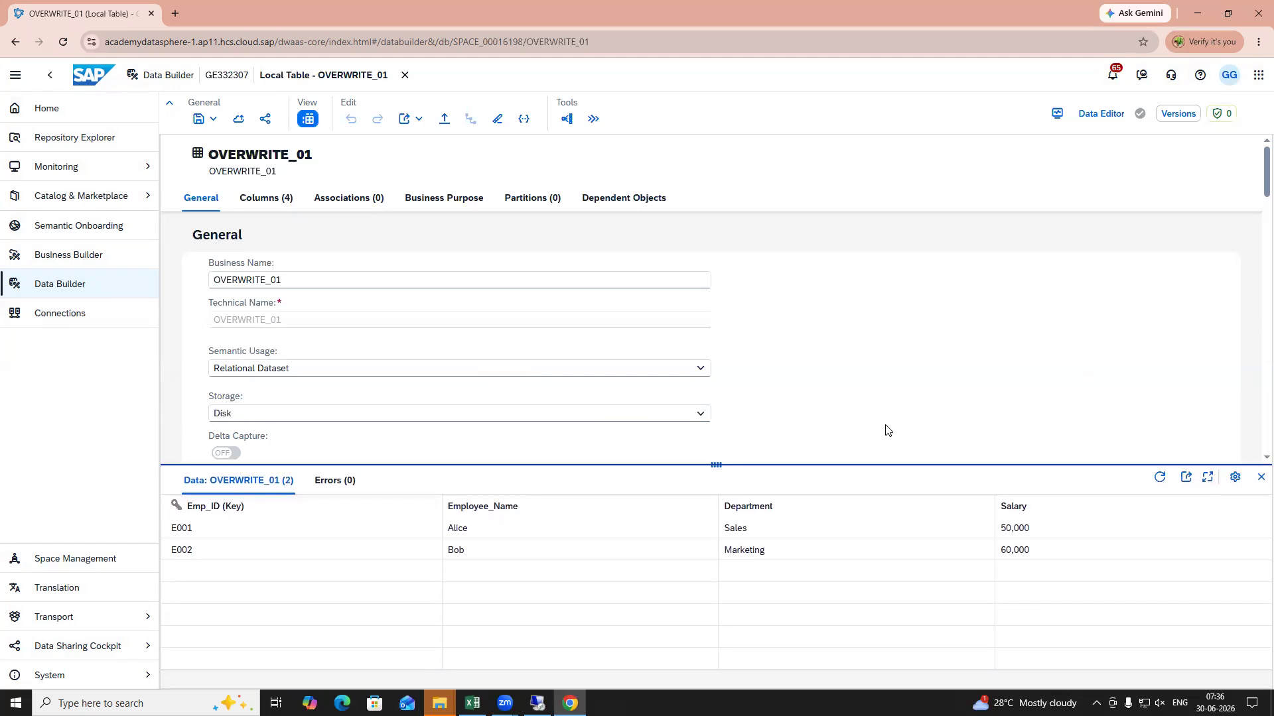
pyautogui.click(404, 75)
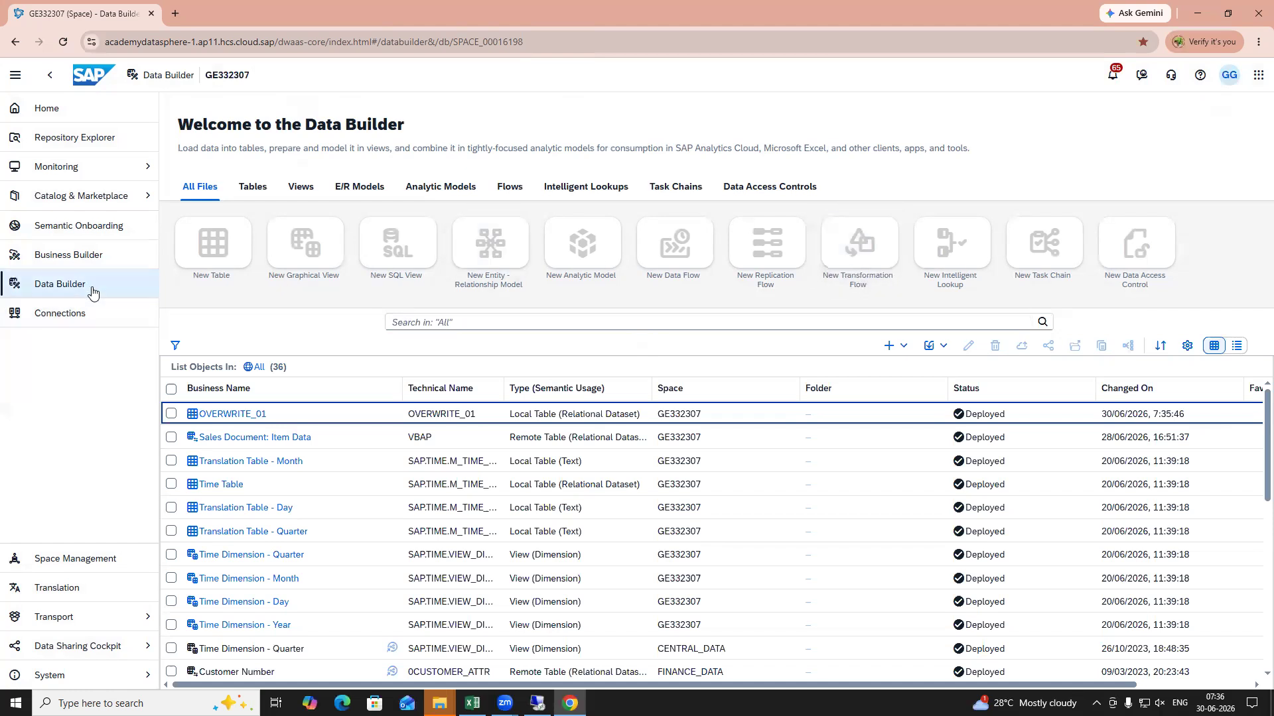
# Step: Collapse the navigation labels and create a new transformation flow in the Data Builder
pyautogui.click(12, 76)
pyautogui.click(730, 286)
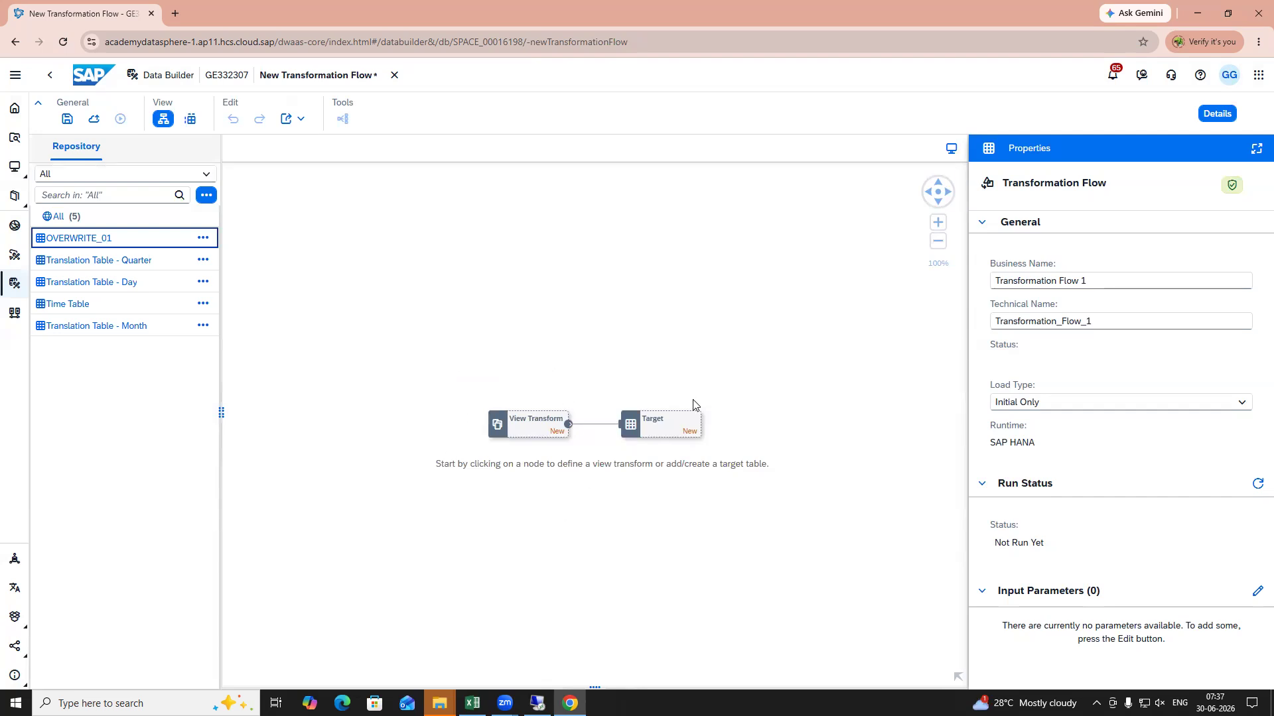
# Step: Try to place the OVERWRITE_01 table directly onto the View Transform node
pyautogui.click(76, 242)
pyautogui.moveTo(75, 243); pyautogui.dragTo(517, 440)
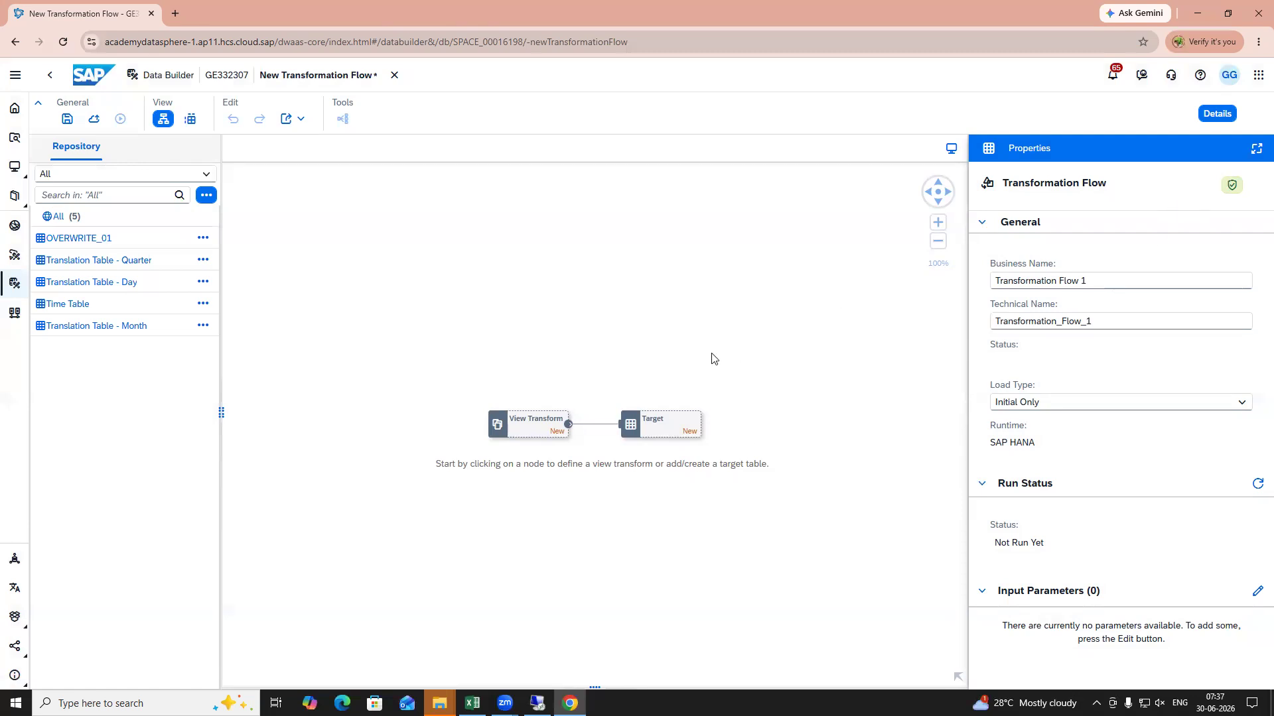
pyautogui.moveTo(66, 240); pyautogui.dragTo(528, 420)
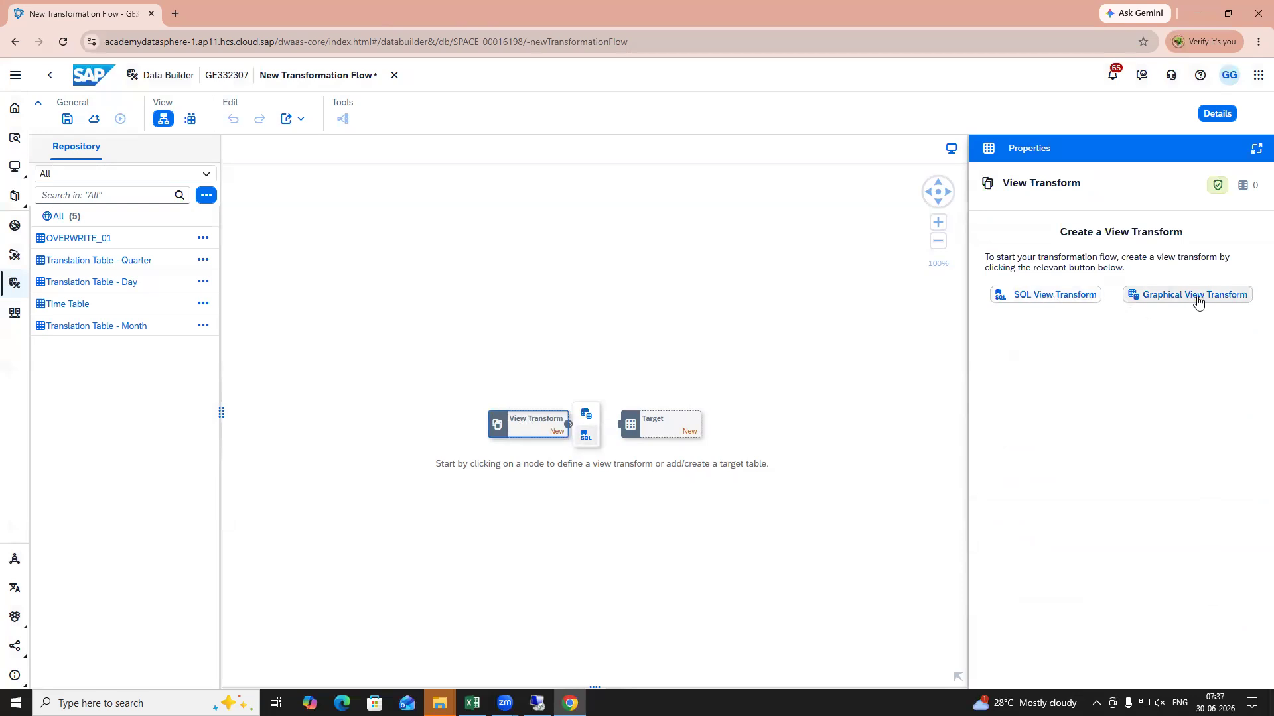
# Step: Create a graphical view transform with OVERWRITE_01 as its source, preview the data of both nodes and return to the flow
pyautogui.click(1172, 300)
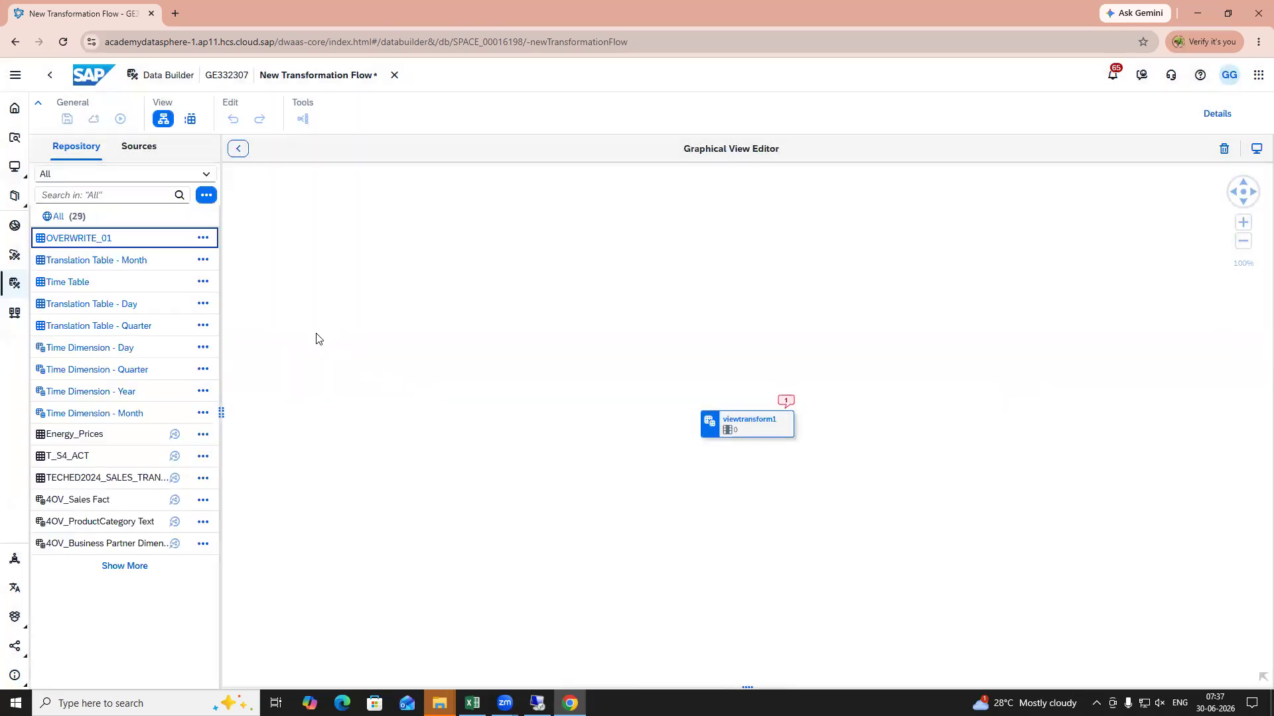
pyautogui.moveTo(102, 245); pyautogui.dragTo(759, 440)
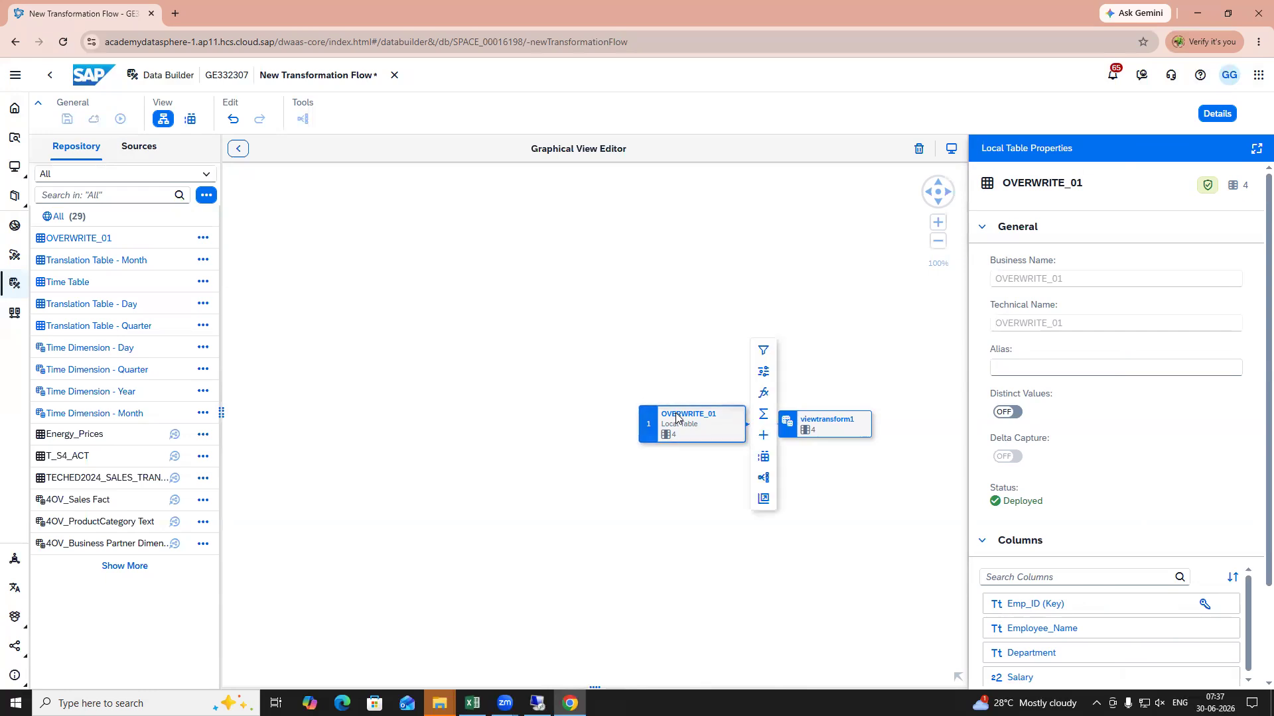
pyautogui.click(763, 457)
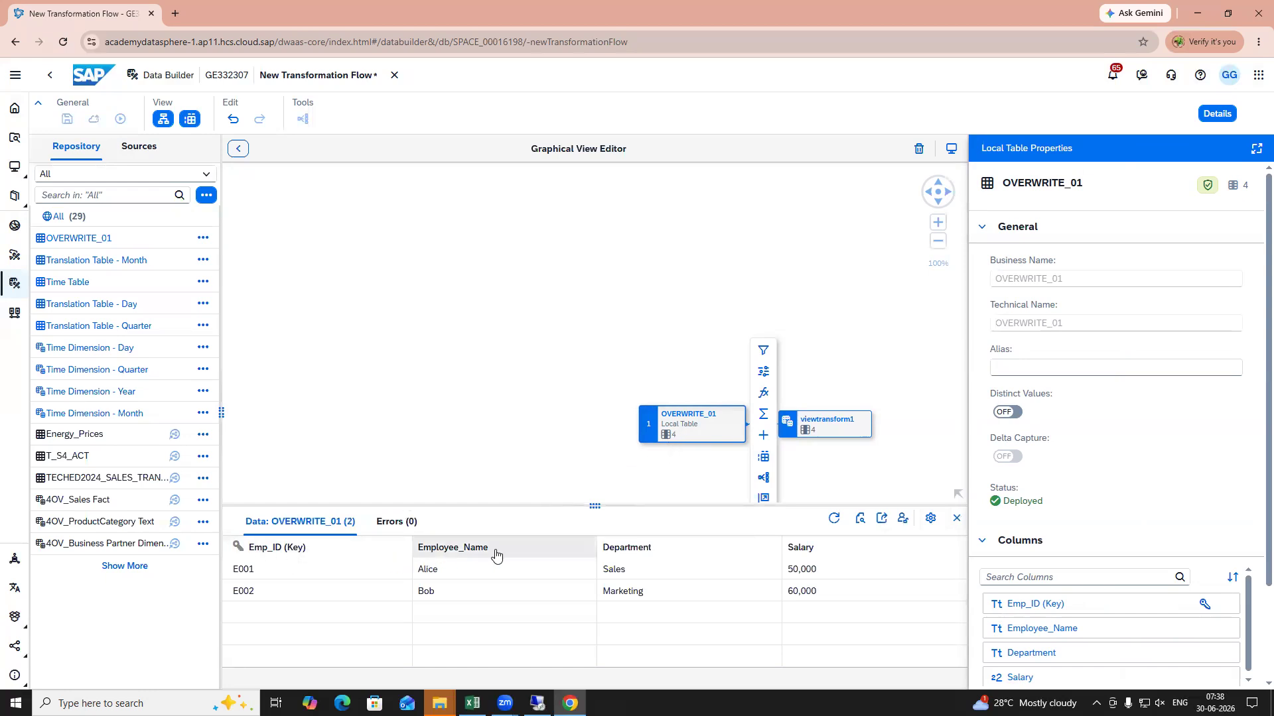
pyautogui.click(816, 421)
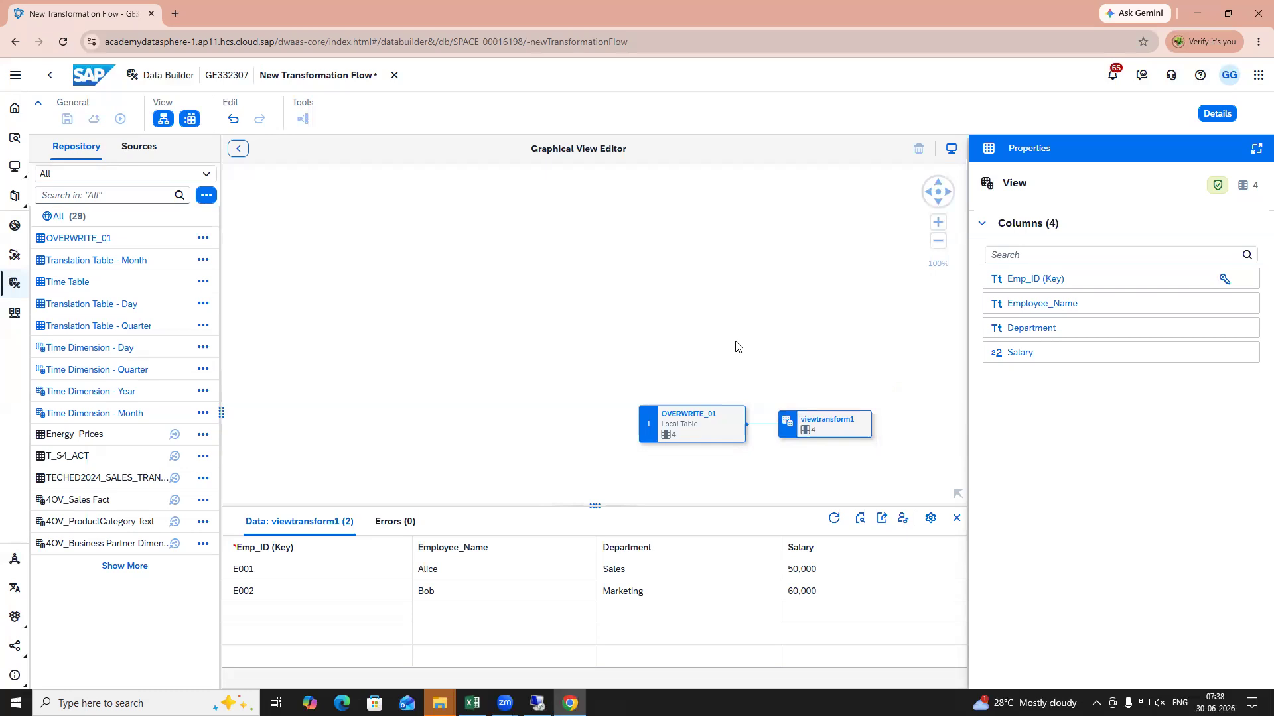
pyautogui.click(238, 149)
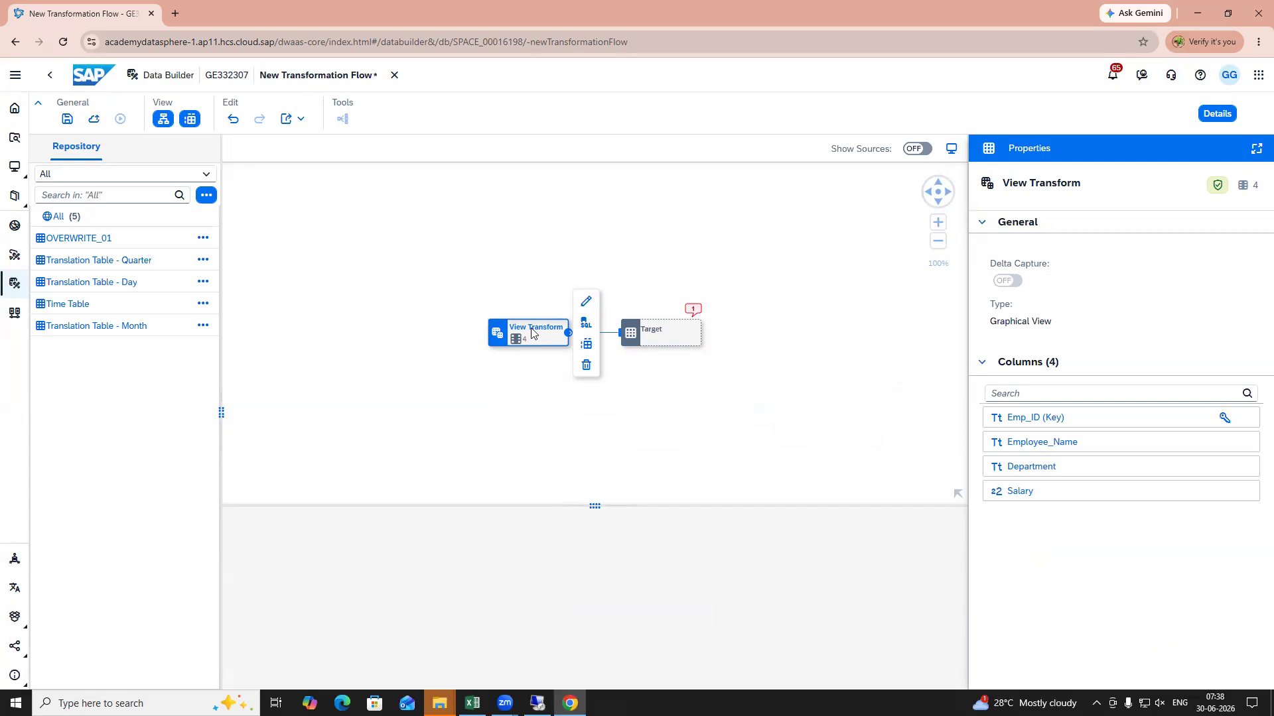
# Step: Create a new target table for the flow with OVERWRITE as its business and technical name
pyautogui.click(675, 330)
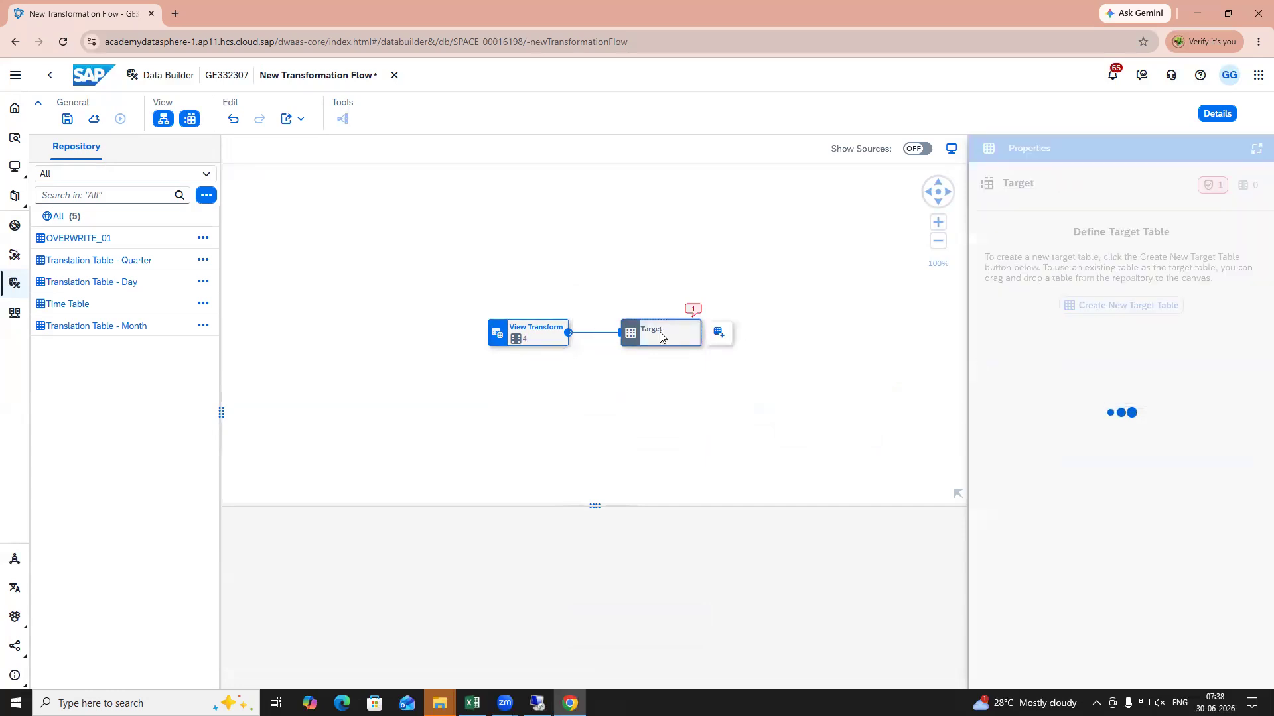
pyautogui.click(1147, 312)
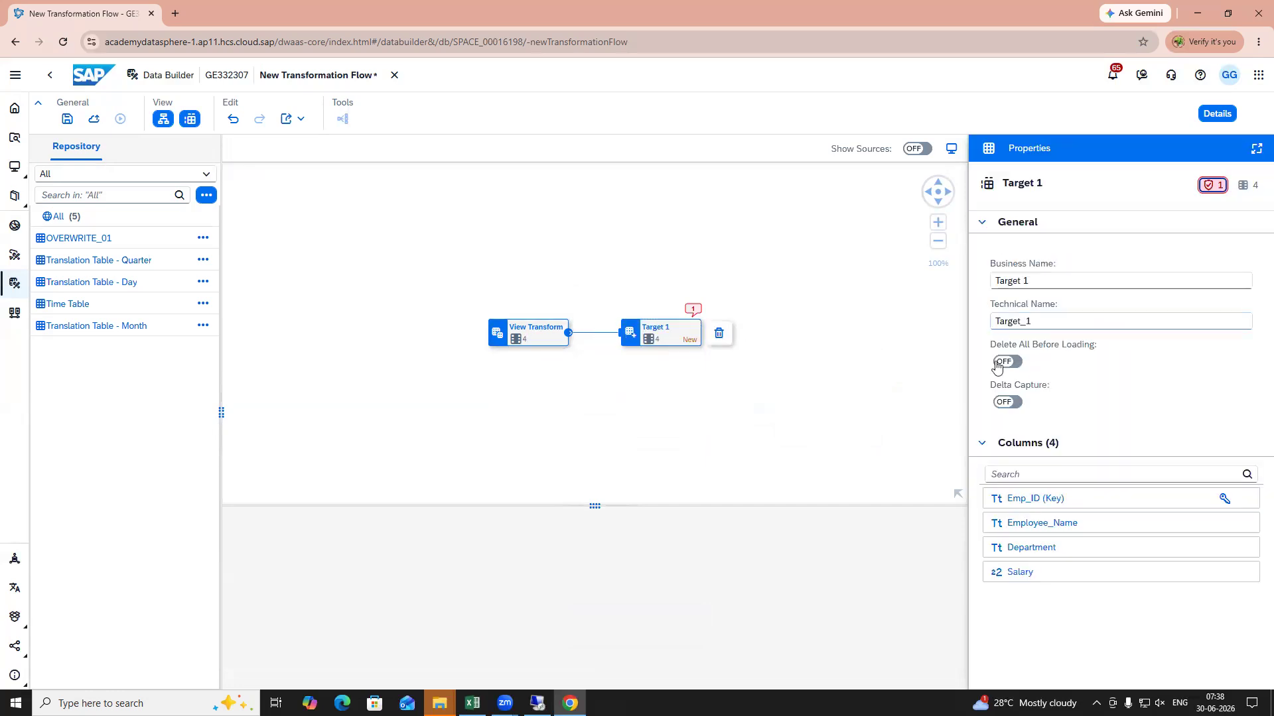
pyautogui.click(1041, 282)
pyautogui.hotkey('ctrl', 'a')
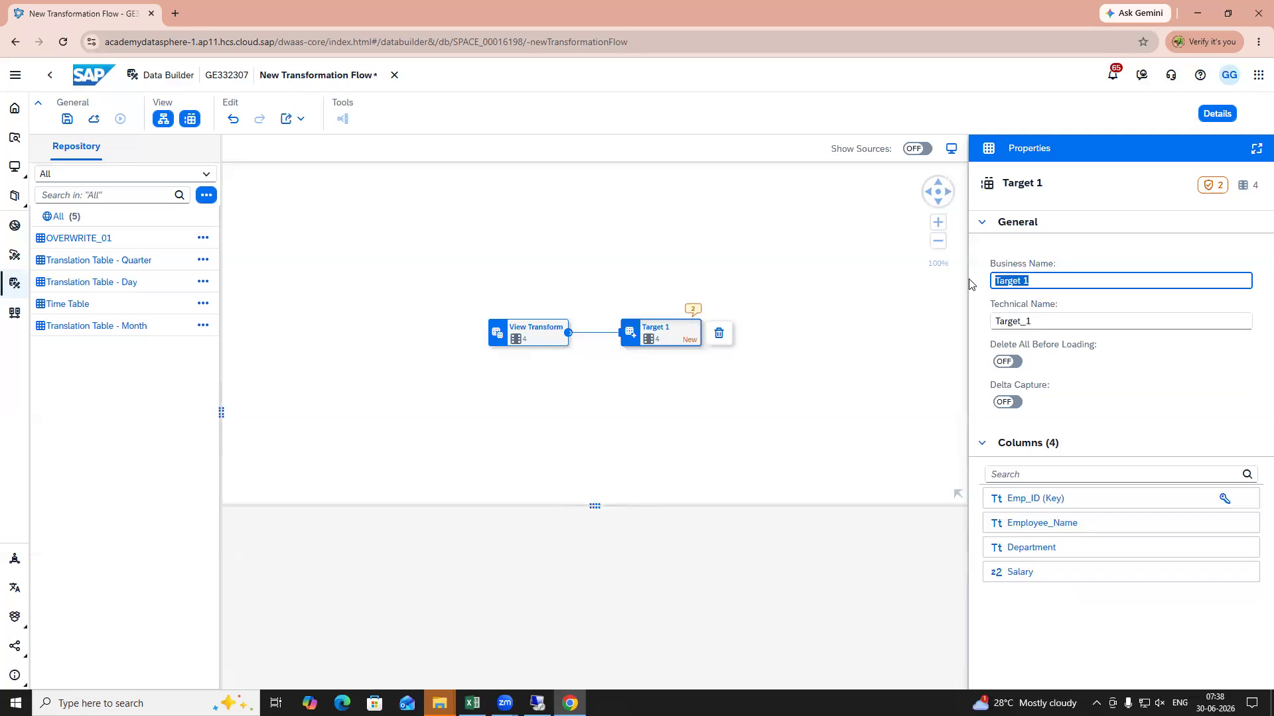
pyautogui.write('OVERWRITE')
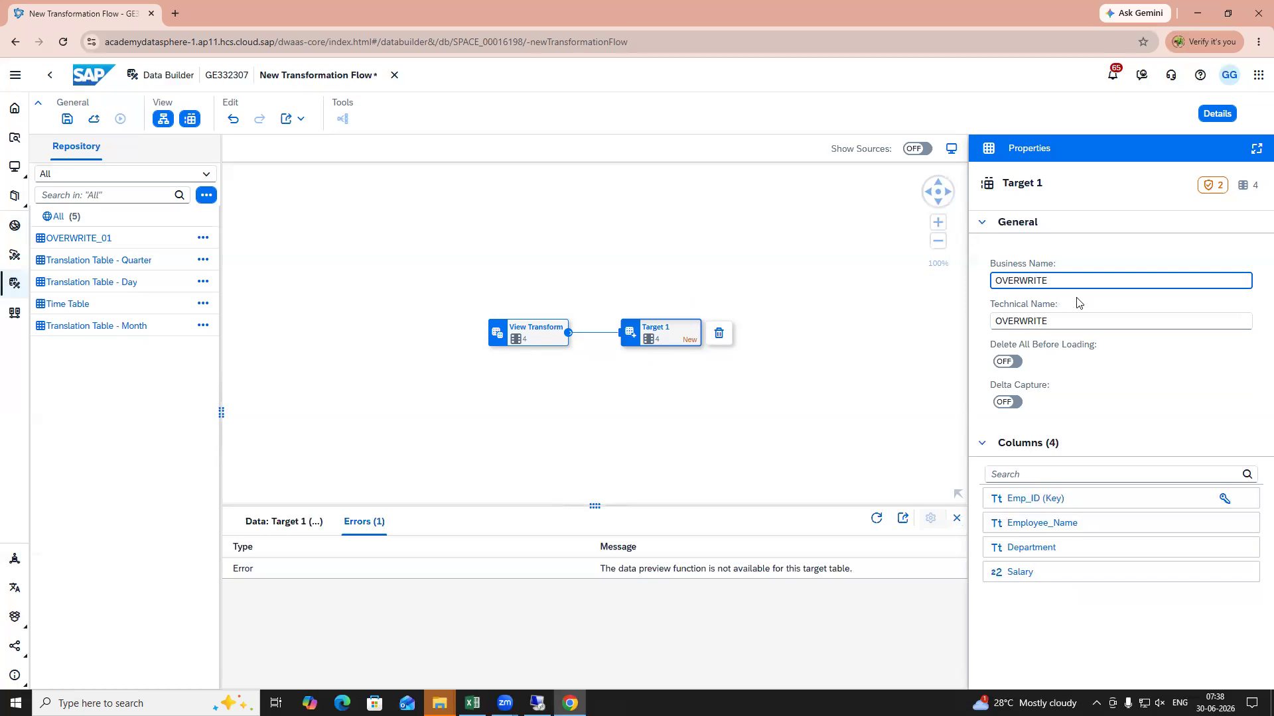
# Step: Toggle Delta Capture on the OVERWRITE target table to compare its columns, leaving it switched on
pyautogui.click(1008, 401)
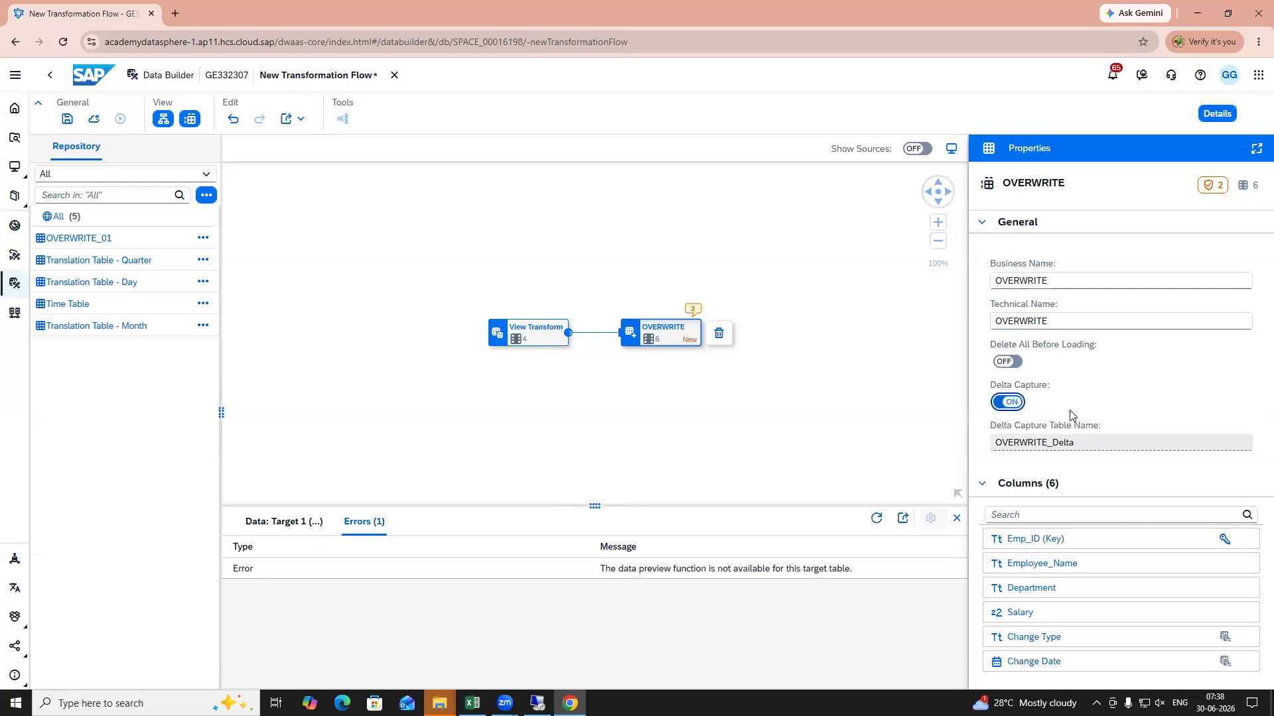
pyautogui.click(1011, 403)
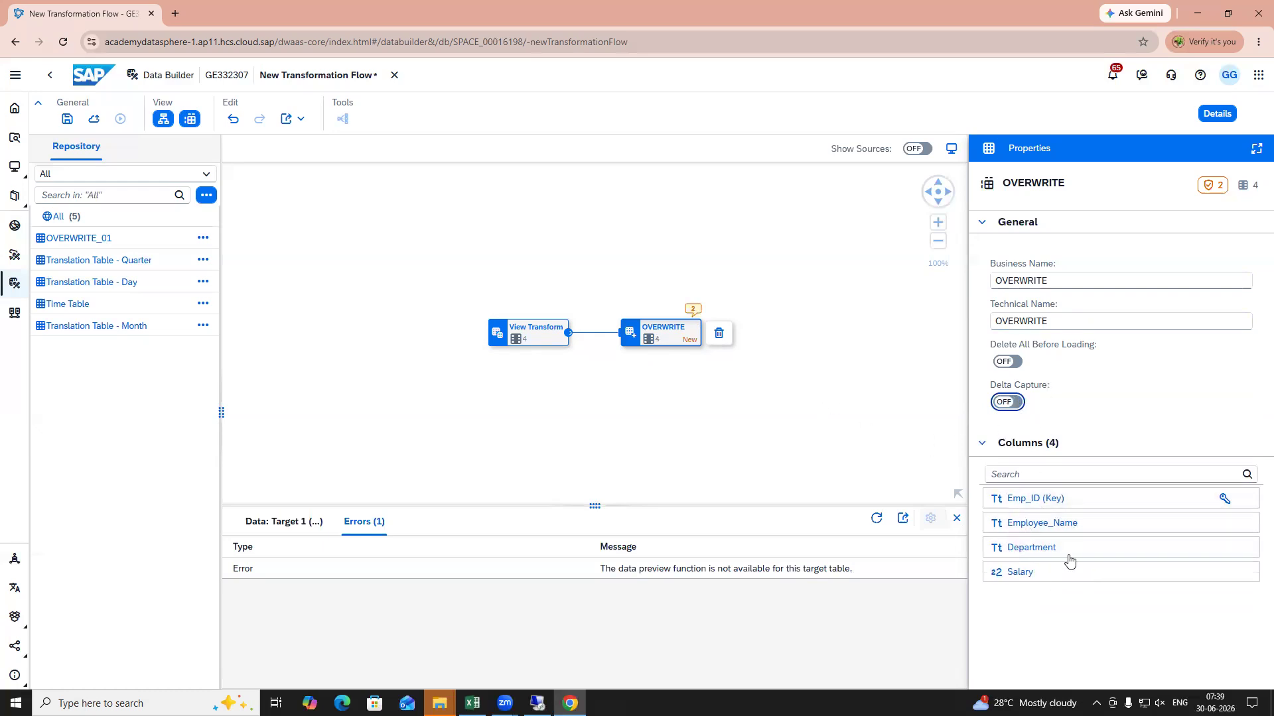
pyautogui.click(1022, 406)
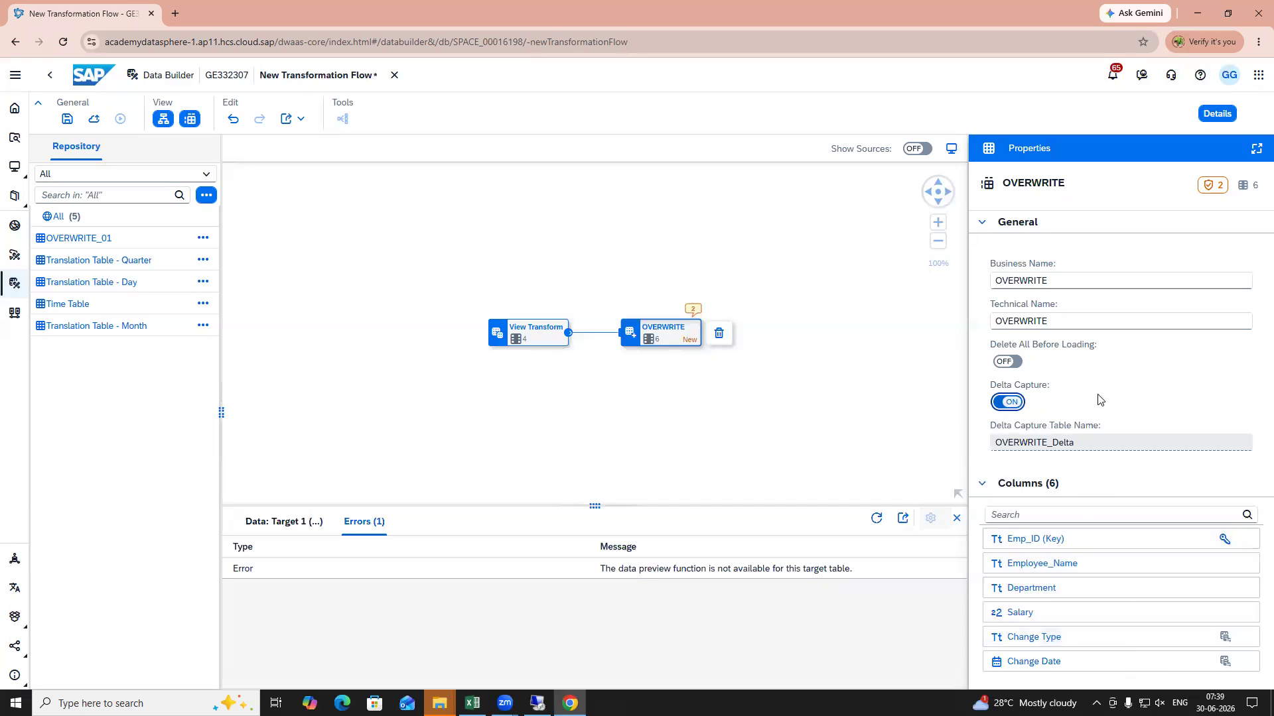
# Step: Rename the transformation flow as HL_TF_01 in its general properties
pyautogui.click(815, 358)
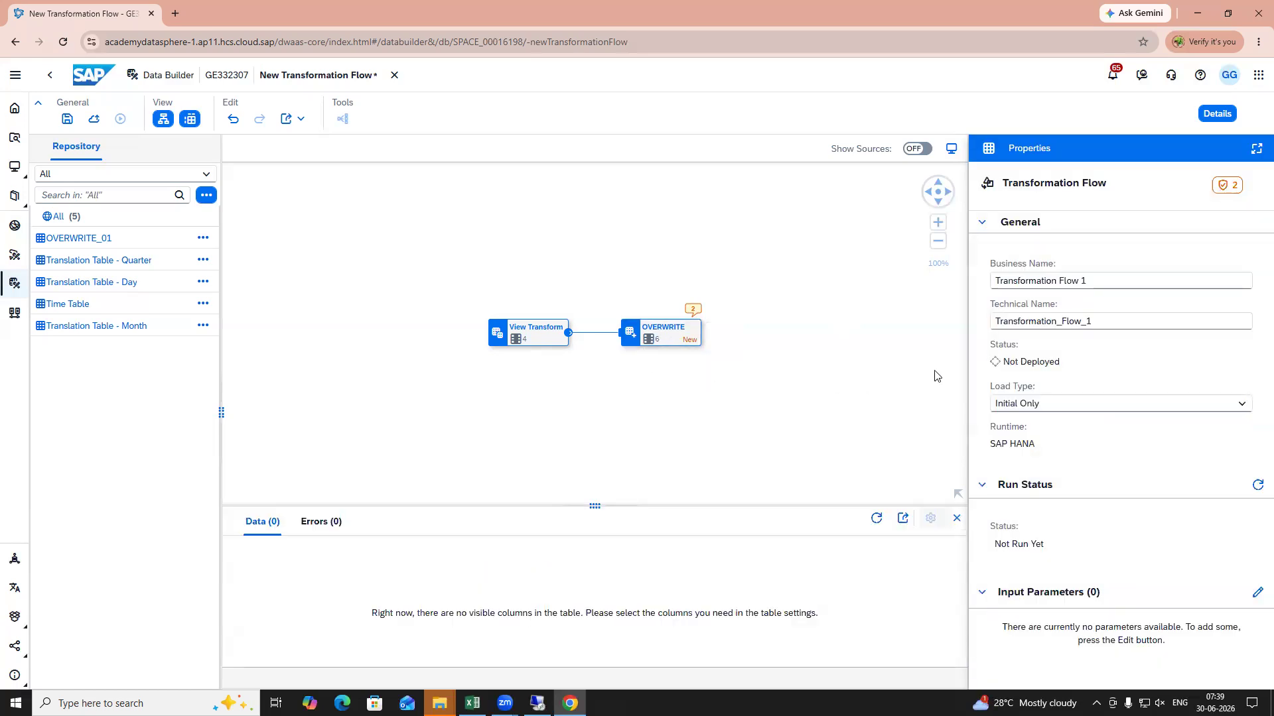
pyautogui.moveTo(1093, 278); pyautogui.dragTo(939, 286)
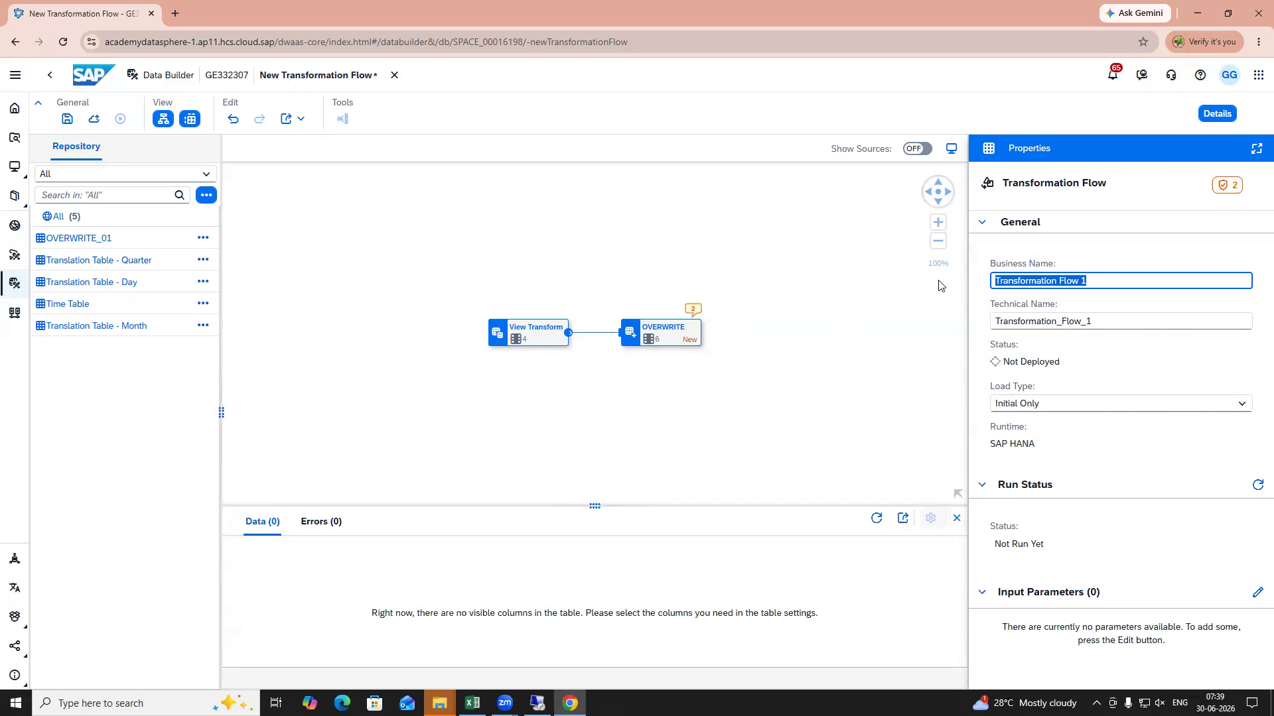
pyautogui.write('HL_T')
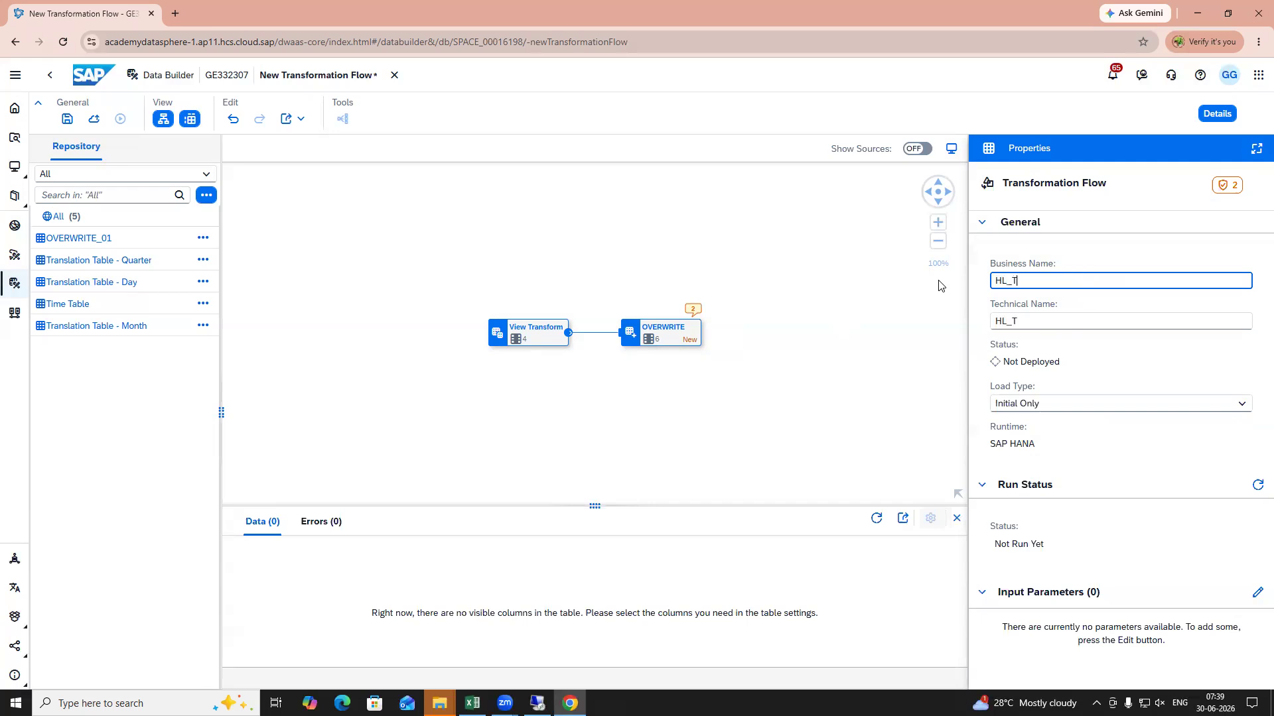
pyautogui.write('F_01')
pyautogui.click(790, 370)
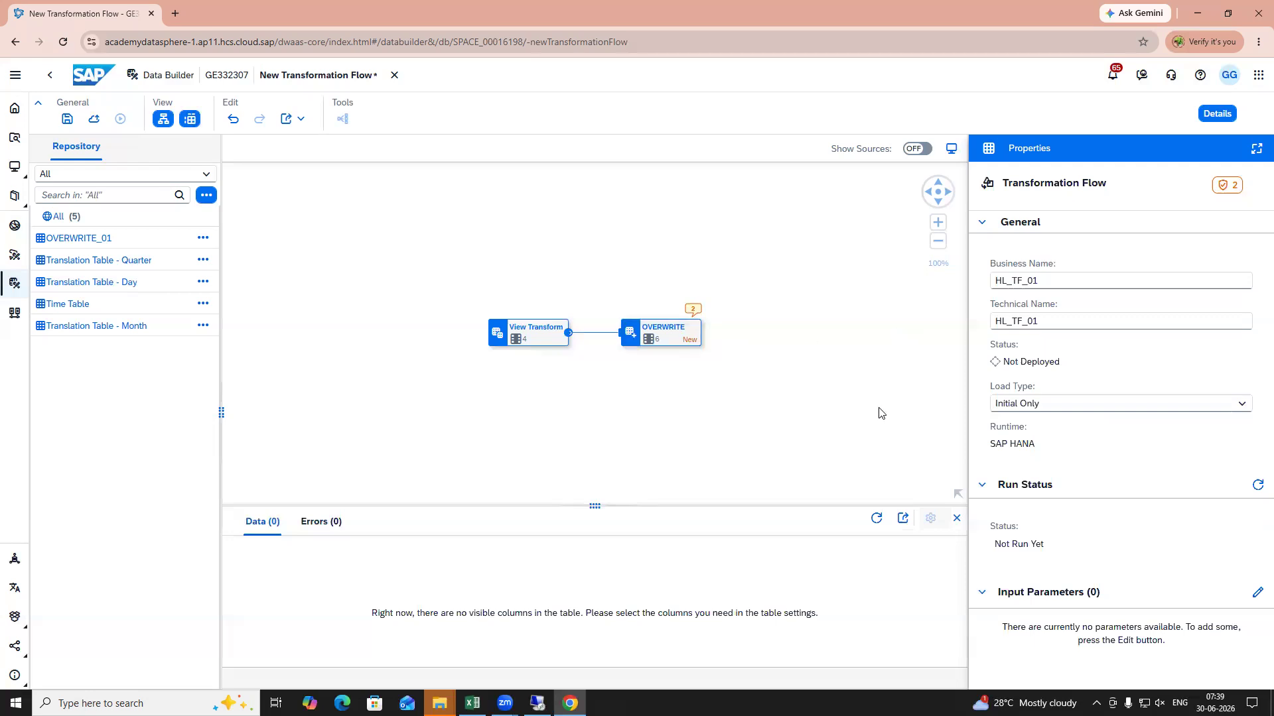
# Step: Try the Initial and Delta load type for the flow, review its validation messages, and return to Initial Only
pyautogui.click(1058, 405)
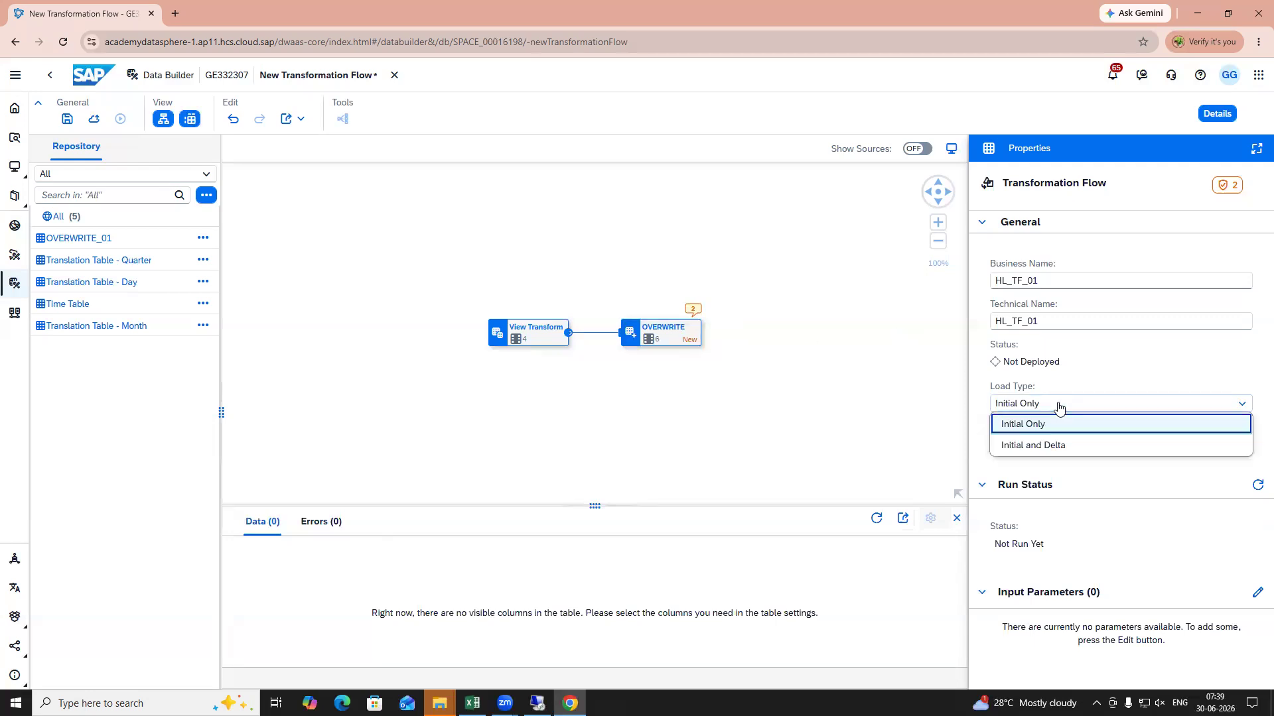
pyautogui.click(910, 412)
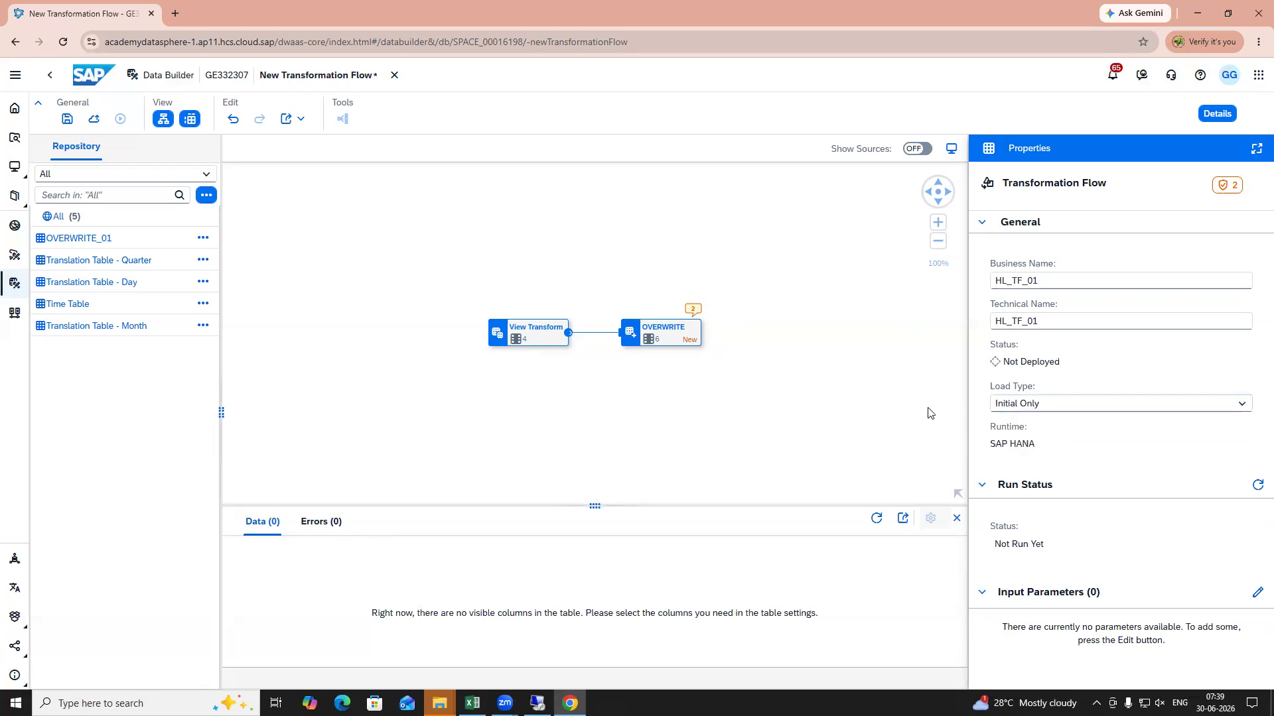
pyautogui.click(1062, 406)
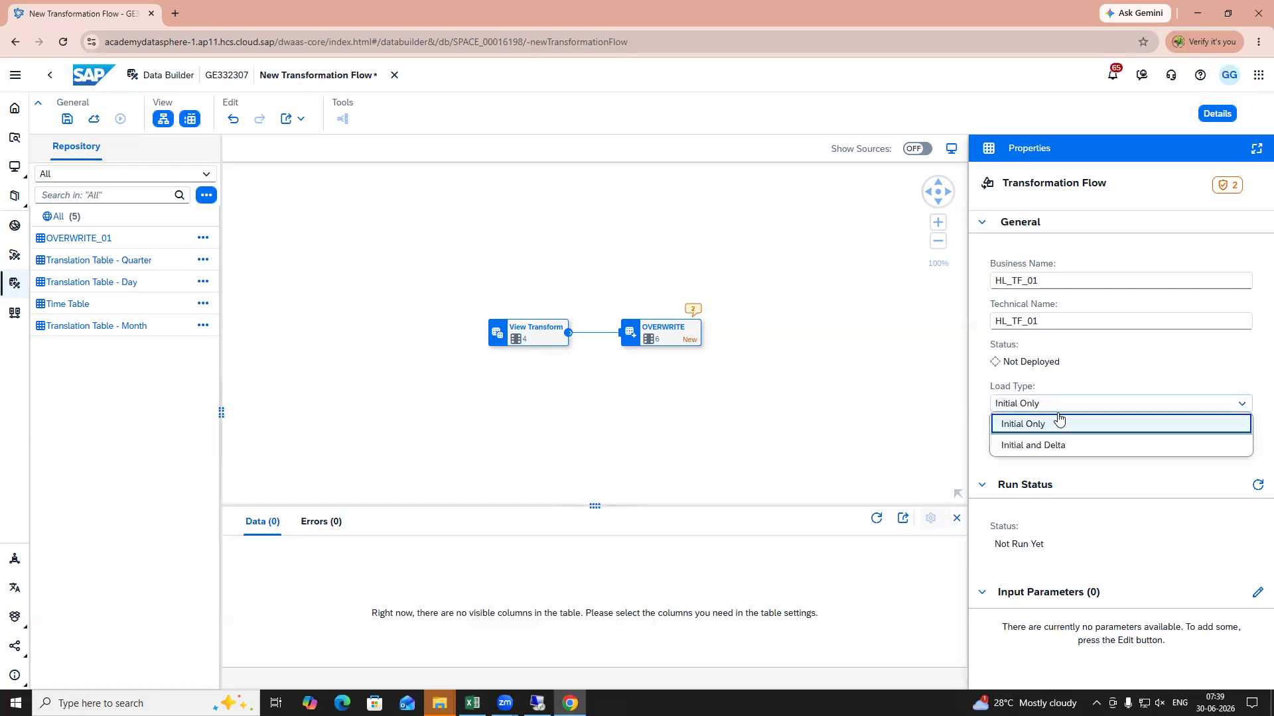
pyautogui.click(1060, 449)
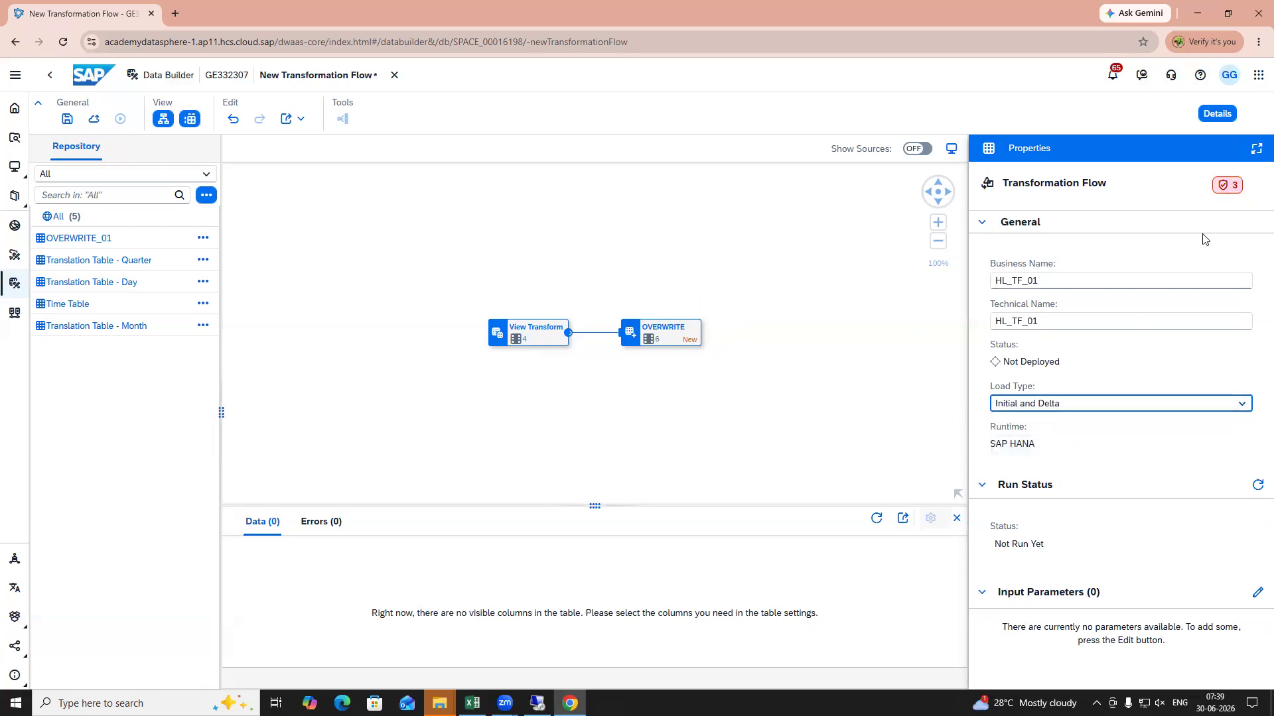
pyautogui.click(1232, 186)
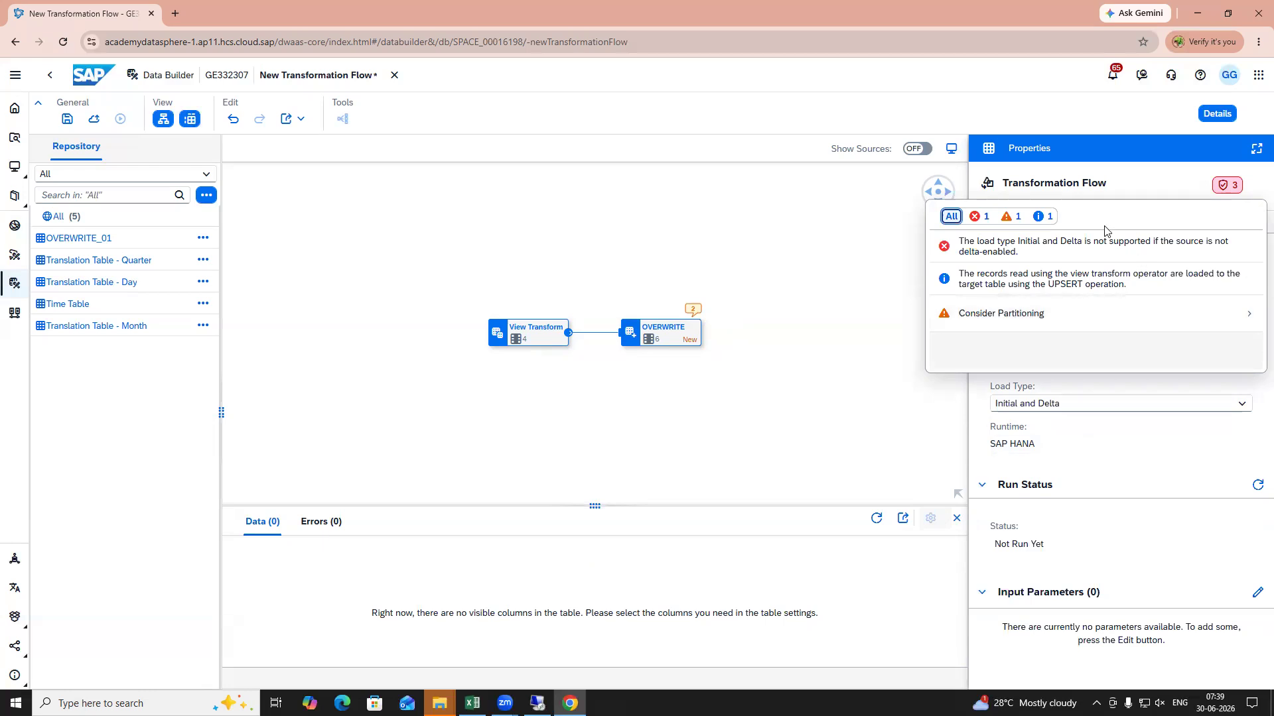
pyautogui.click(1069, 405)
pyautogui.click(1041, 428)
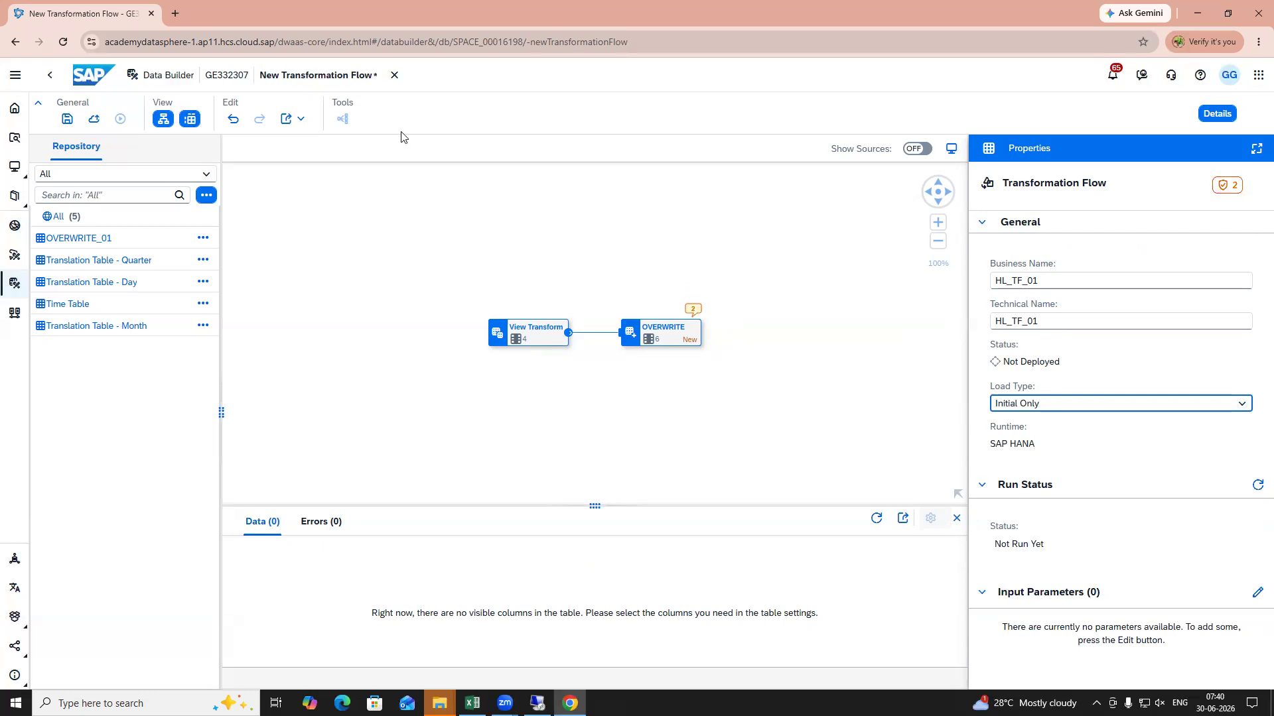
# Step: Save the transformation flow as HL_TF_01 despite the validation messages and deploy it
pyautogui.click(69, 123)
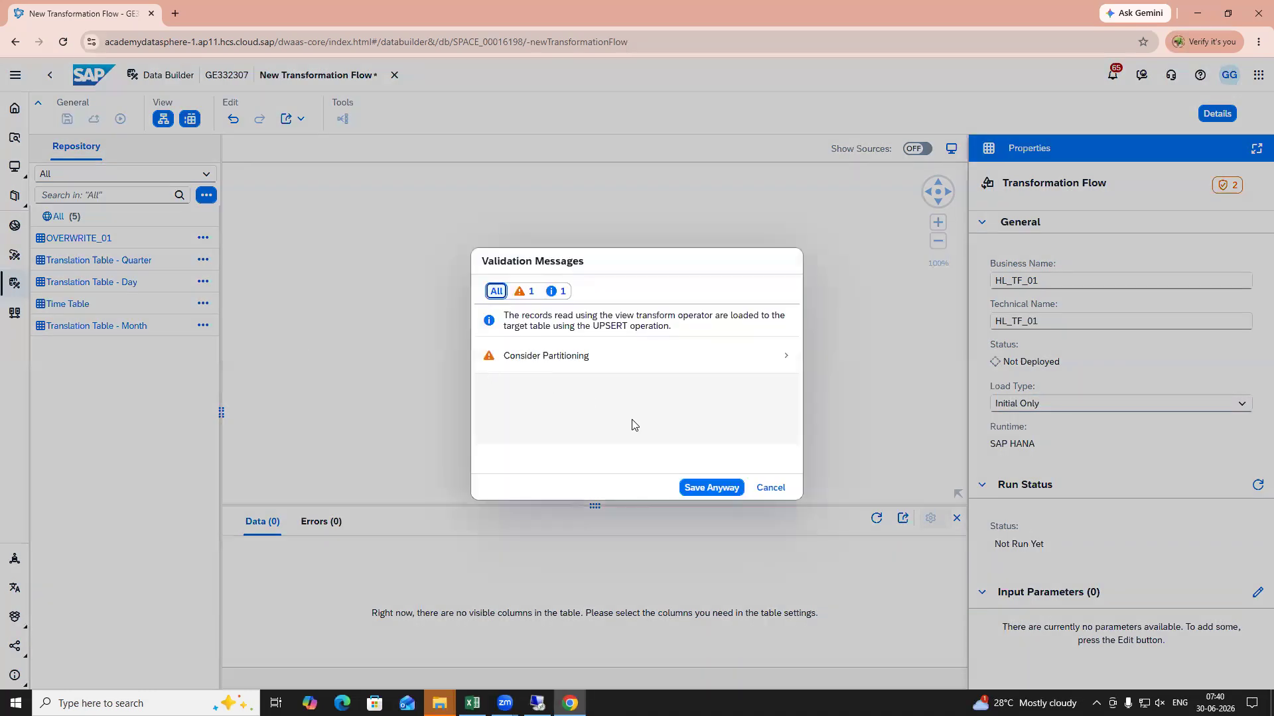
pyautogui.click(708, 489)
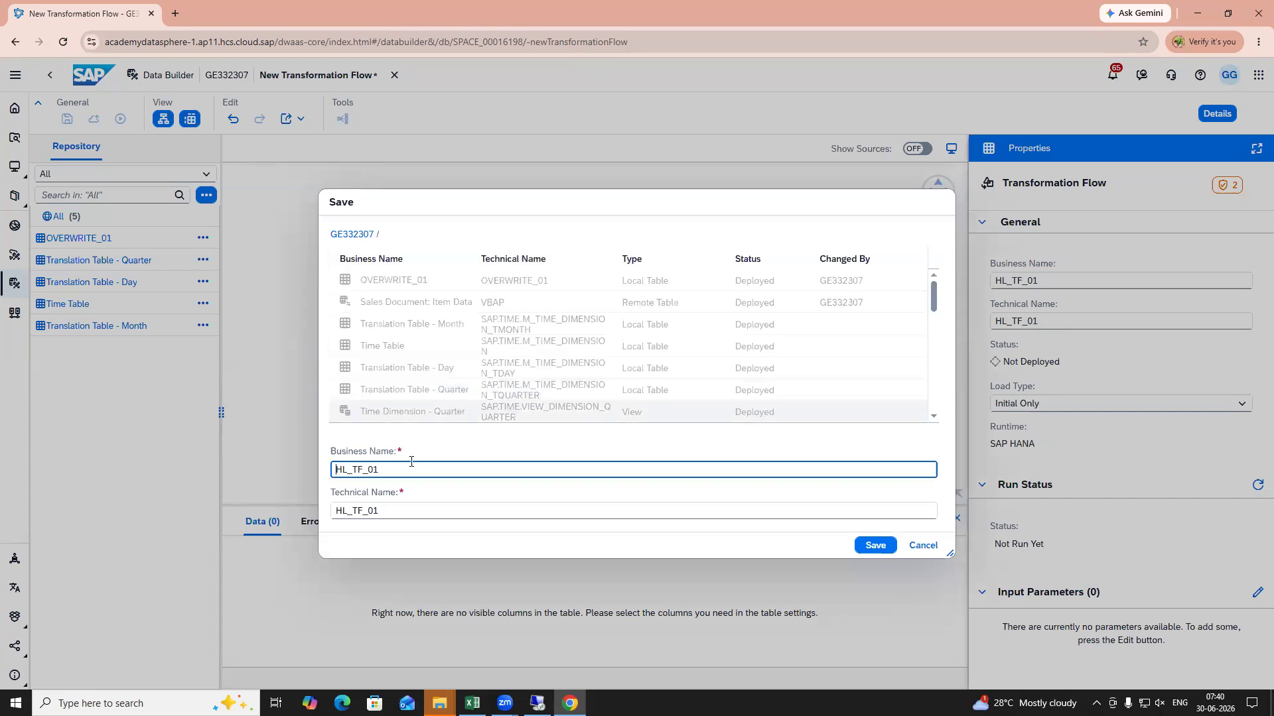
pyautogui.click(875, 545)
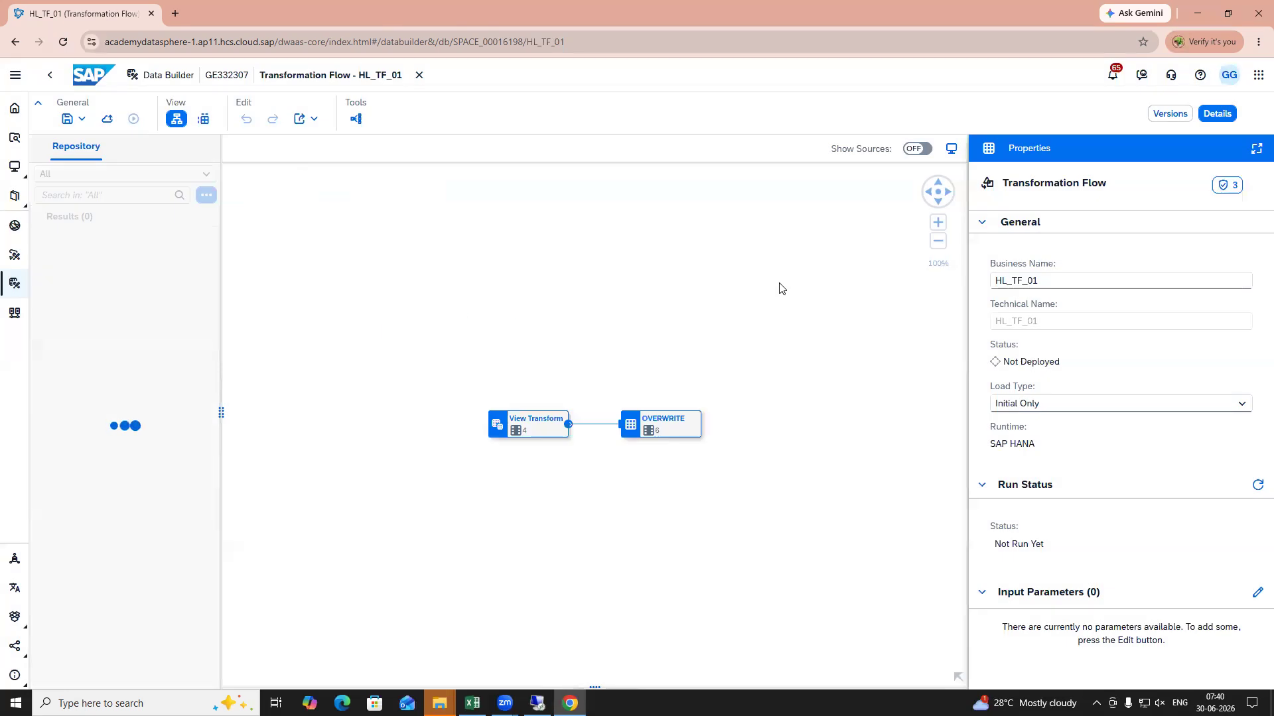
pyautogui.click(107, 118)
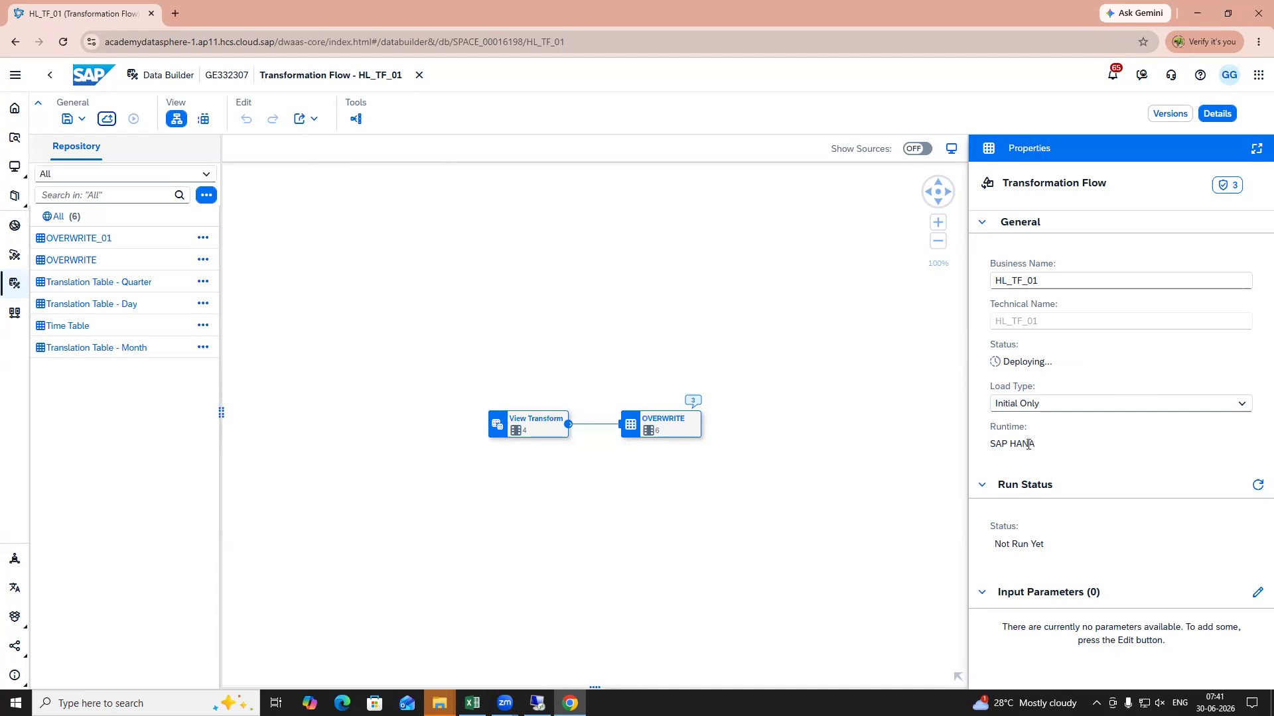
pyautogui.moveTo(991, 444); pyautogui.dragTo(1036, 445)
pyautogui.click(995, 446)
pyautogui.click(1011, 445)
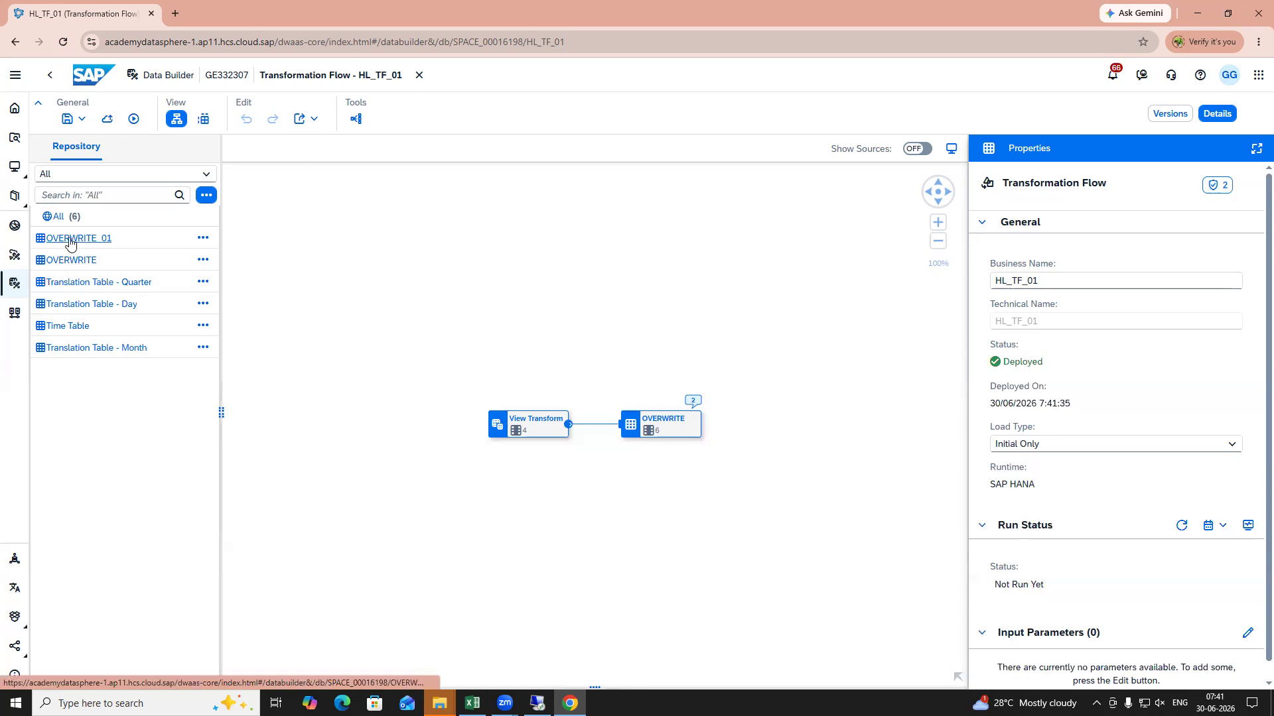
# Step: Preview the data of the OVERWRITE_01 source table and the OVERWRITE target table from the repository
pyautogui.click(203, 239)
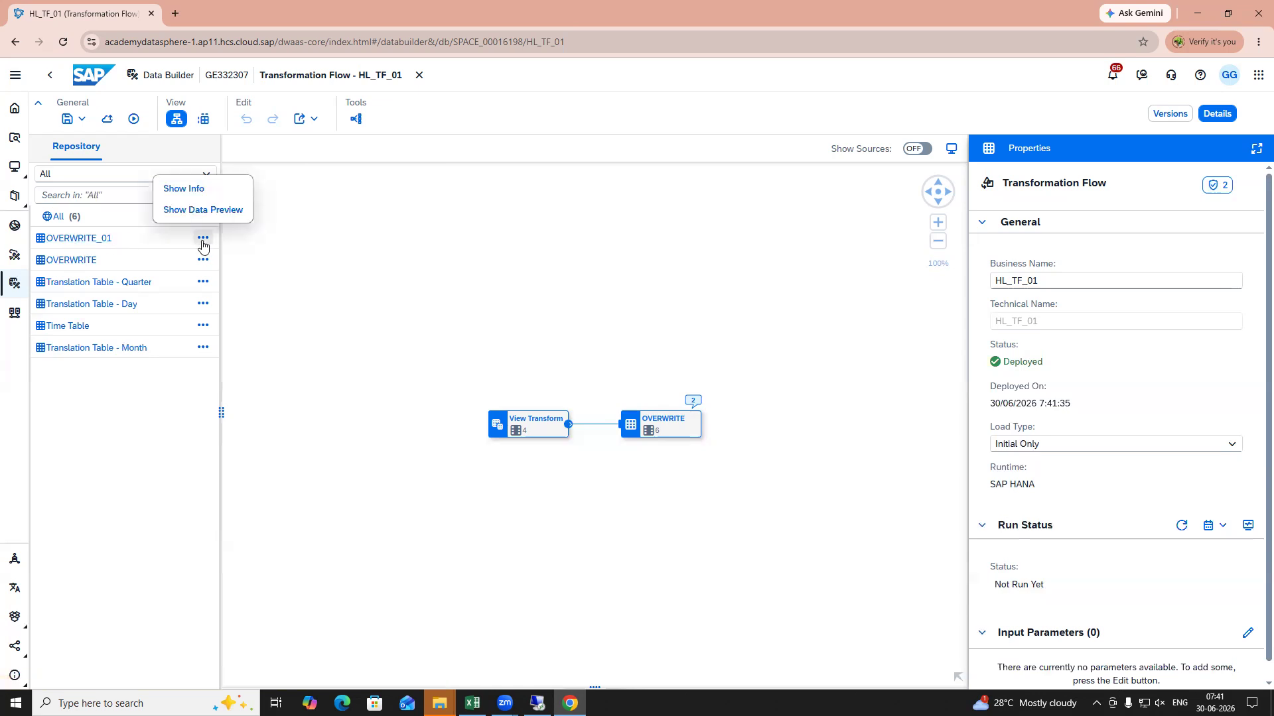
pyautogui.click(208, 211)
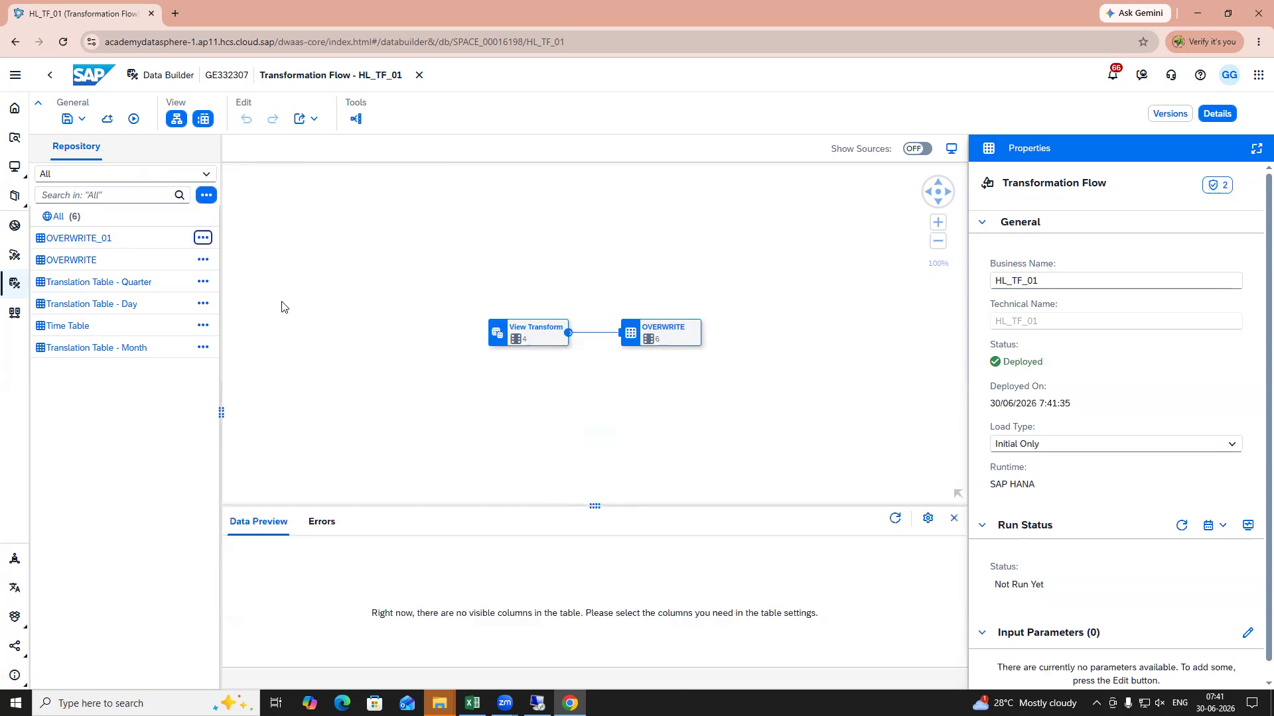
pyautogui.moveTo(439, 505); pyautogui.dragTo(433, 417)
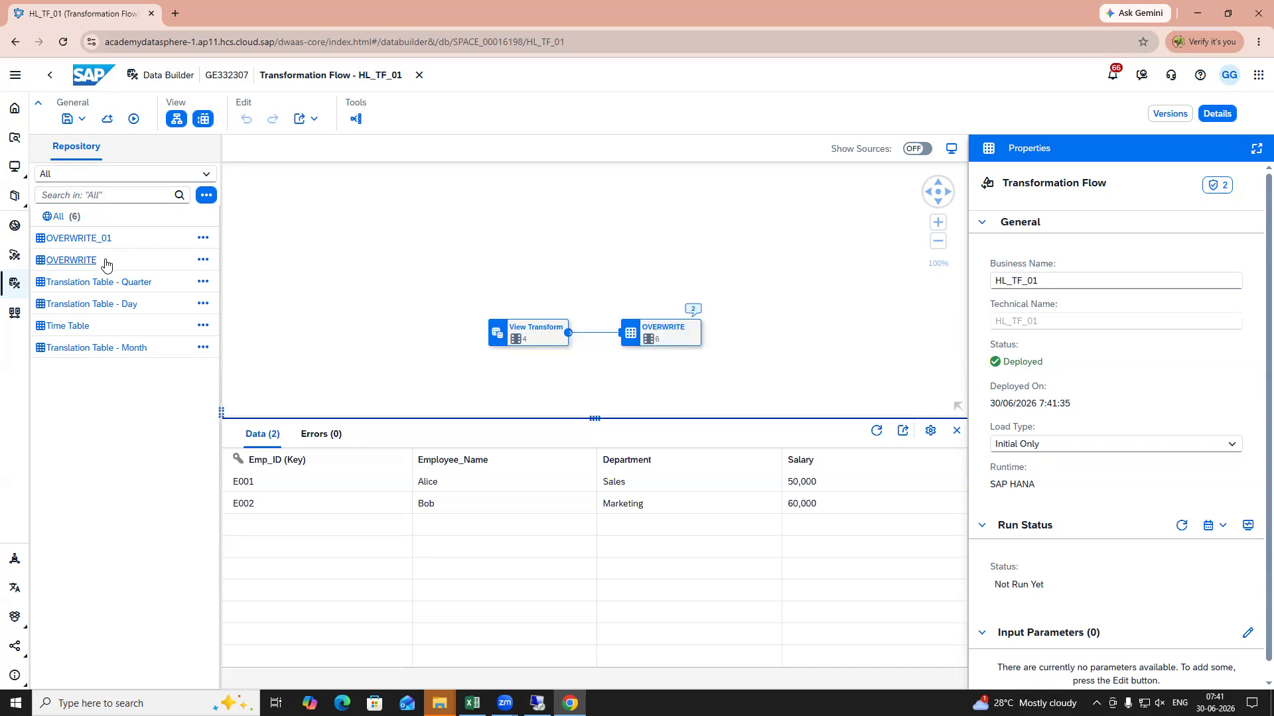
pyautogui.click(206, 265)
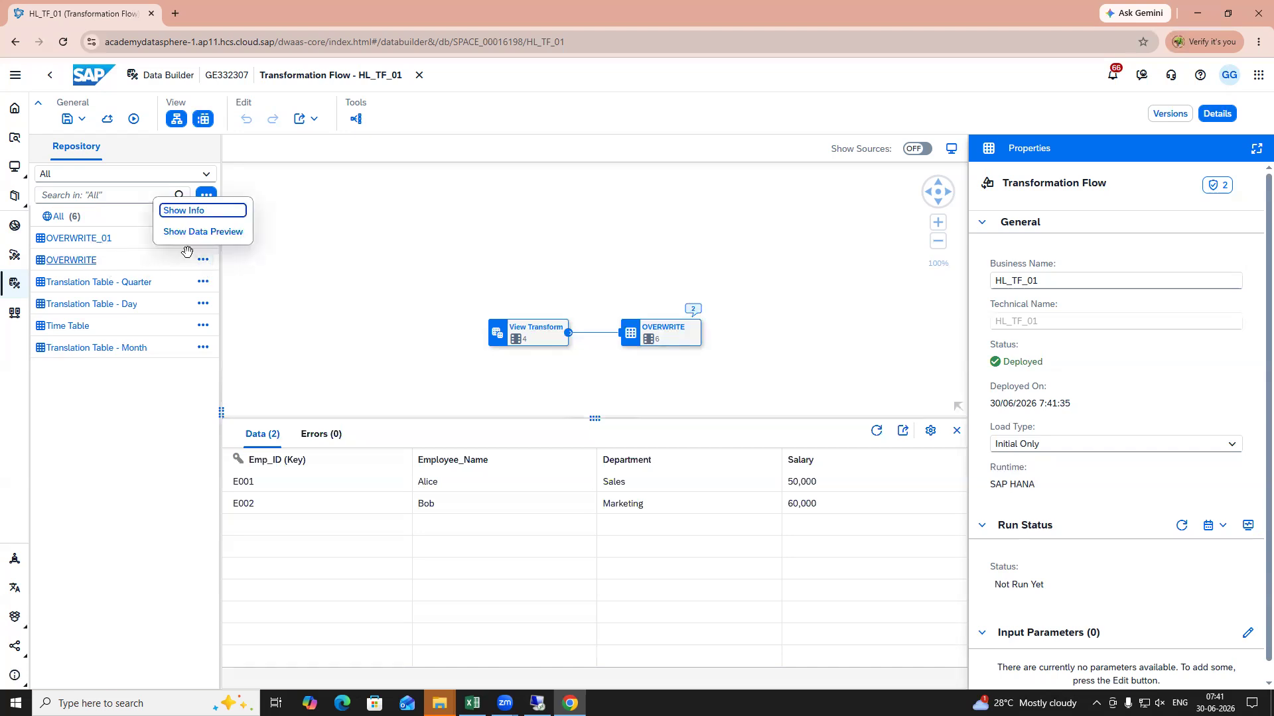
pyautogui.click(199, 234)
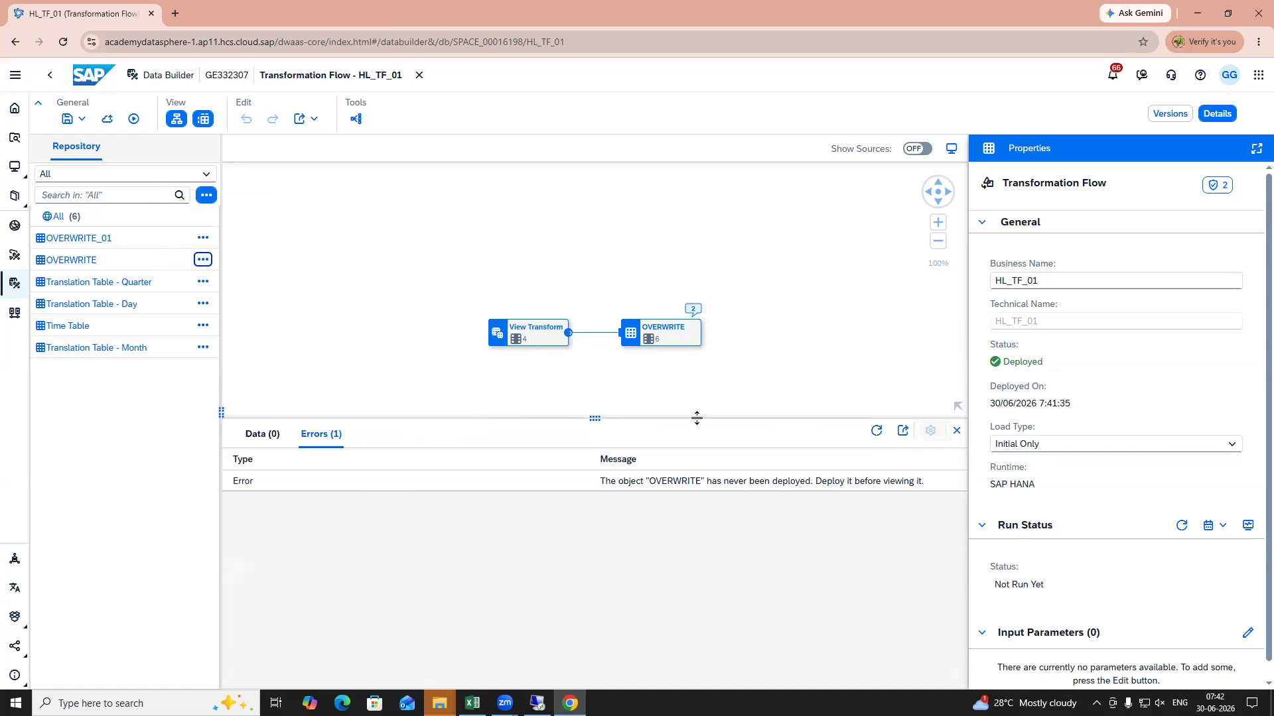
pyautogui.moveTo(695, 418); pyautogui.dragTo(696, 479)
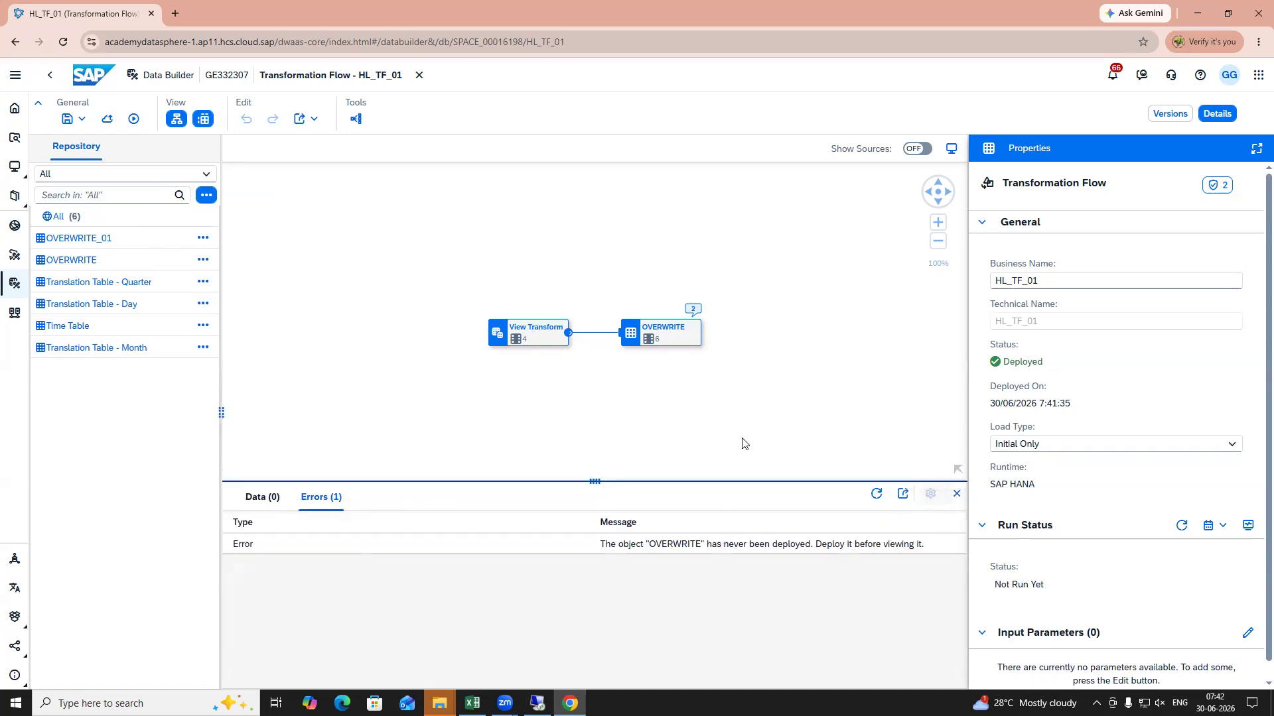
# Step: Run the HL_TF_01 transformation flow and open its run monitor
pyautogui.click(133, 120)
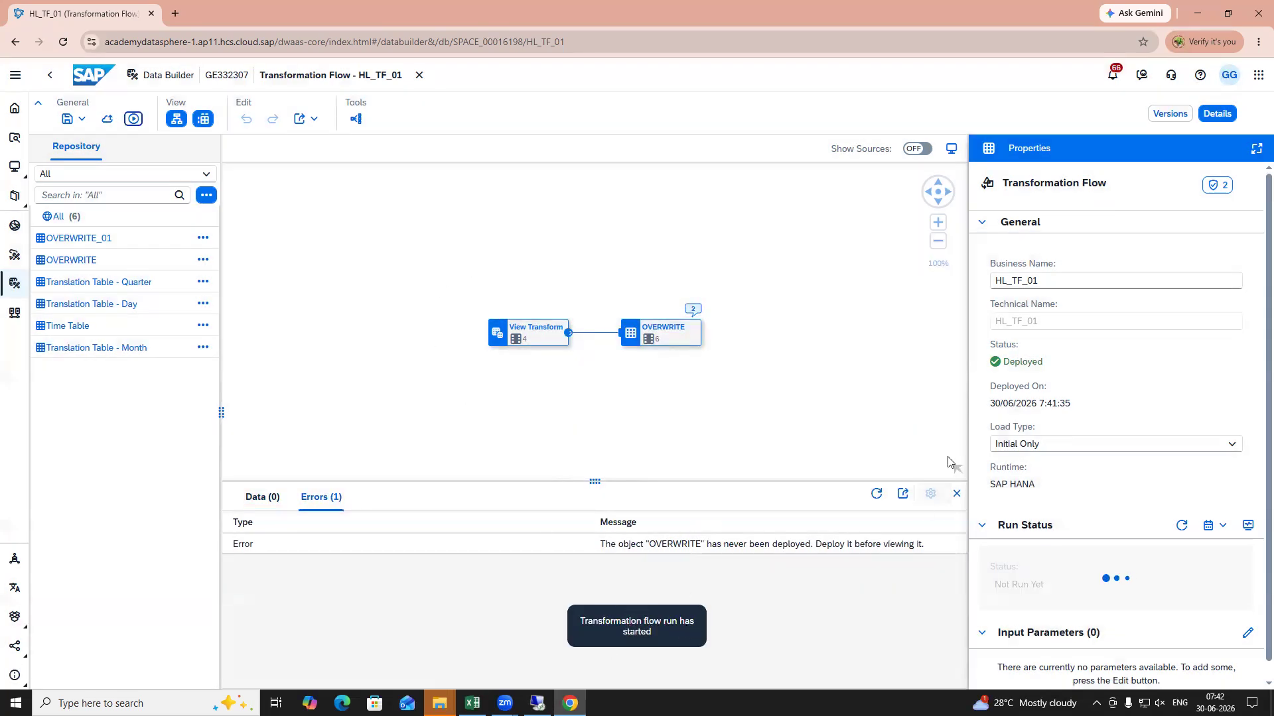
pyautogui.scroll(-2, 1256, 444)
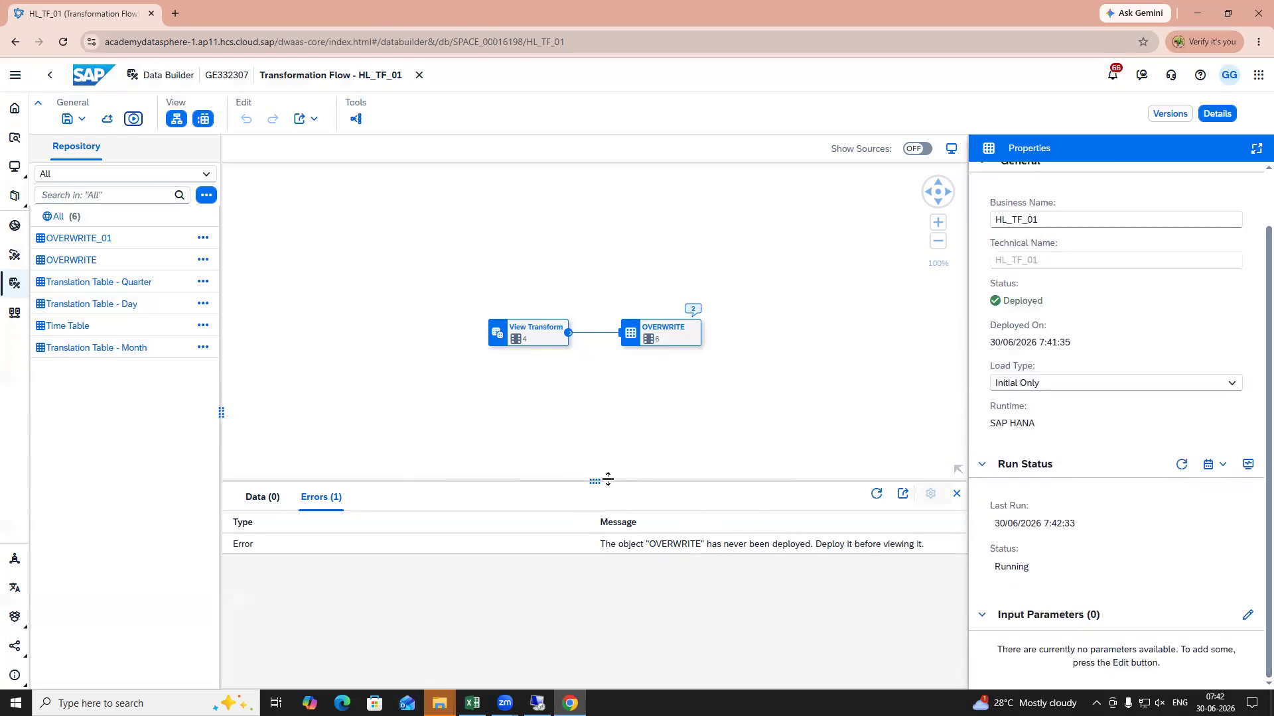
pyautogui.click(1248, 465)
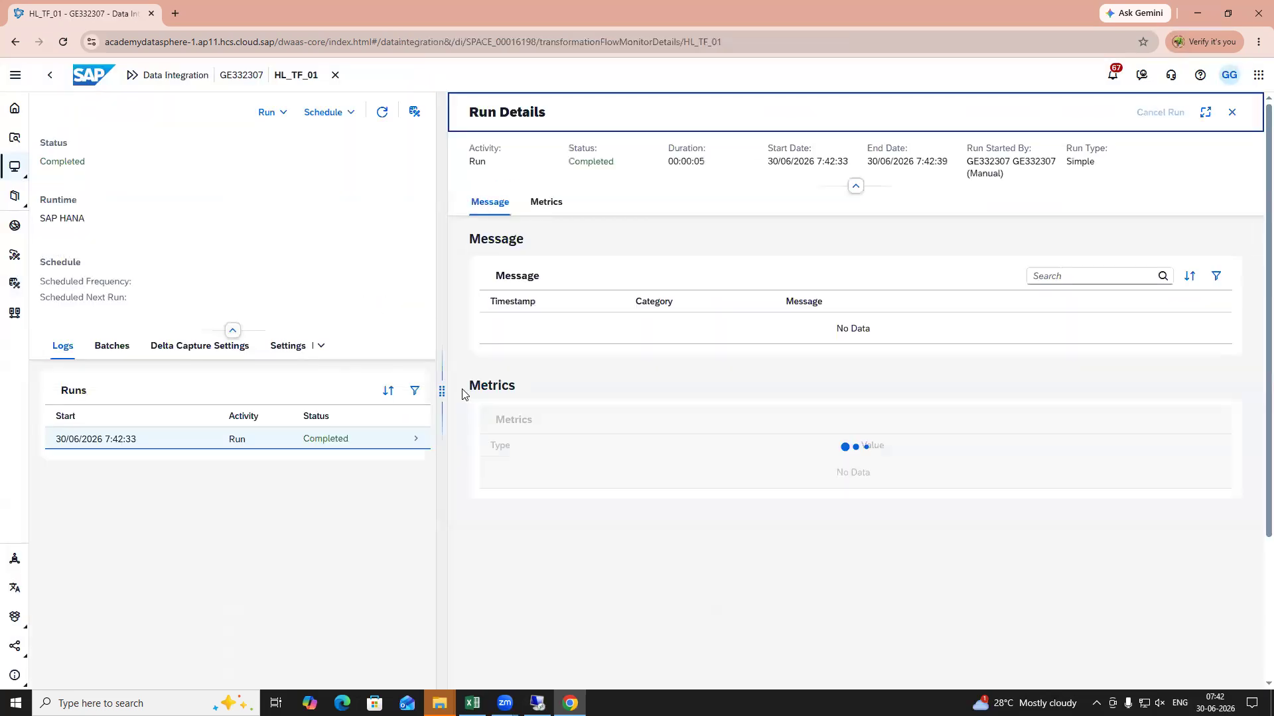
# Step: Examine the run's messages and metrics, and view the SQL statement that writes the View Transform data to the target table
pyautogui.moveTo(438, 467); pyautogui.dragTo(508, 481)
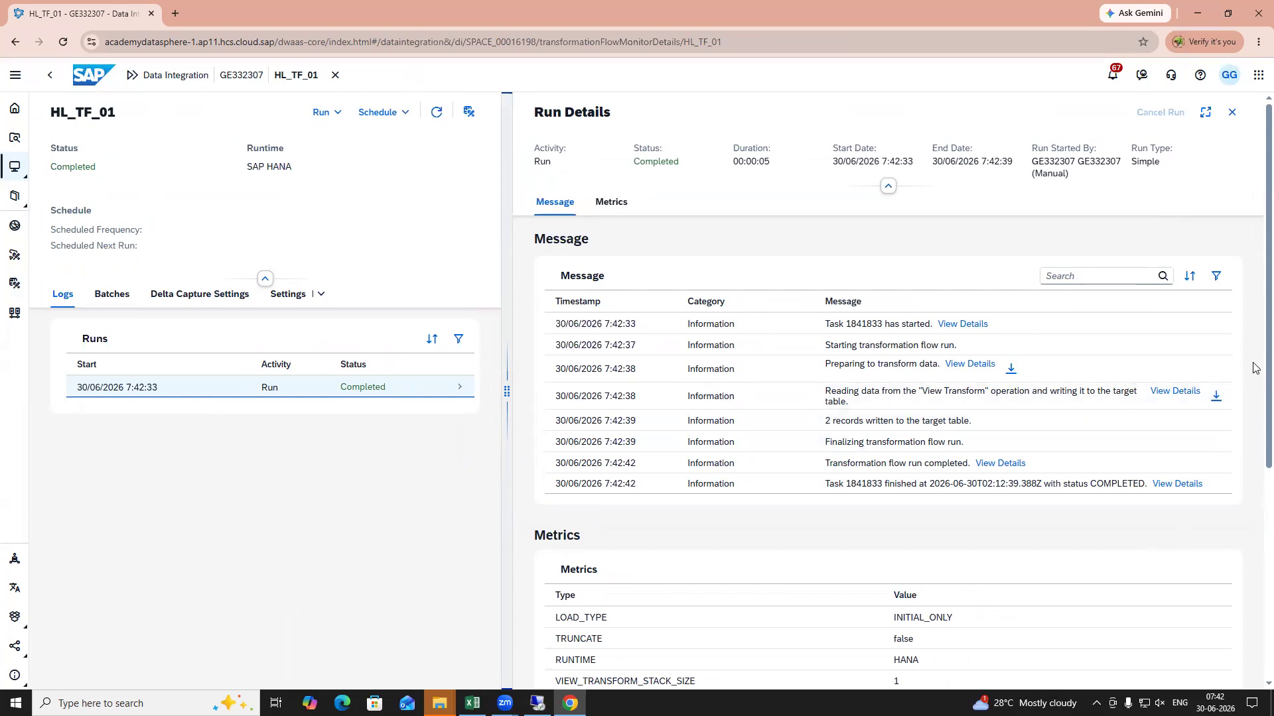
pyautogui.scroll(-2, 1256, 366)
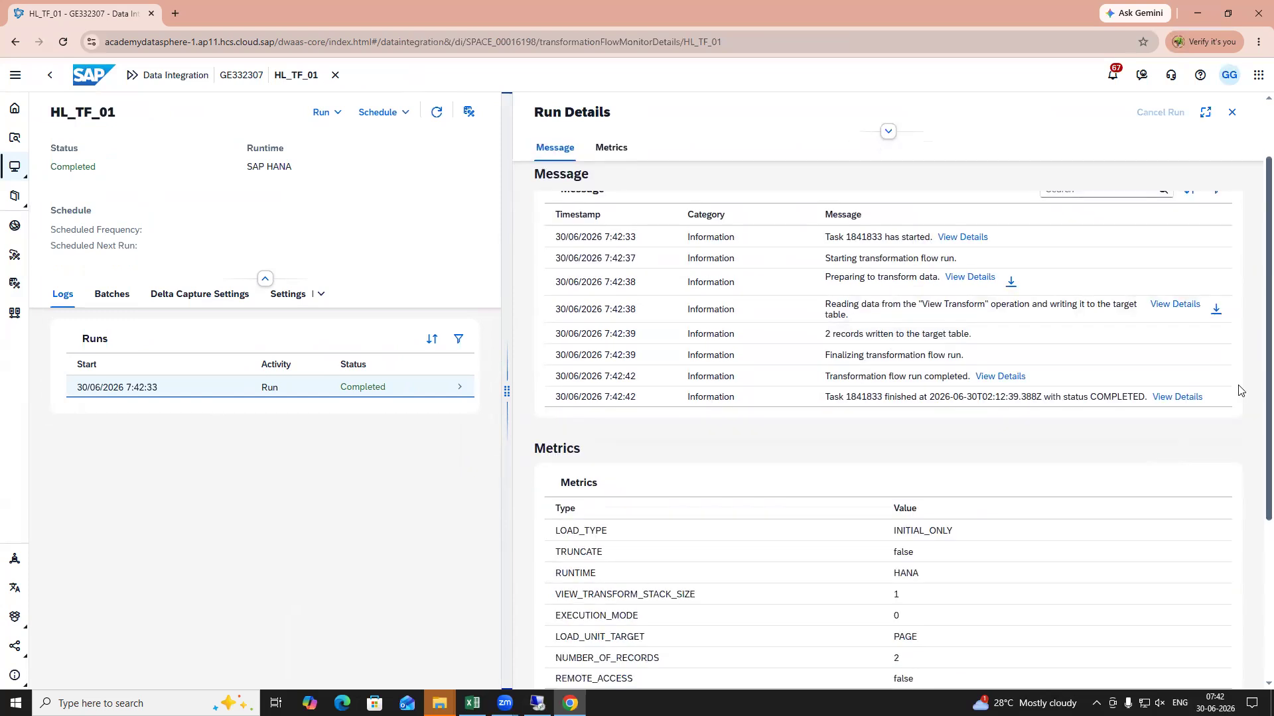
pyautogui.click(1174, 304)
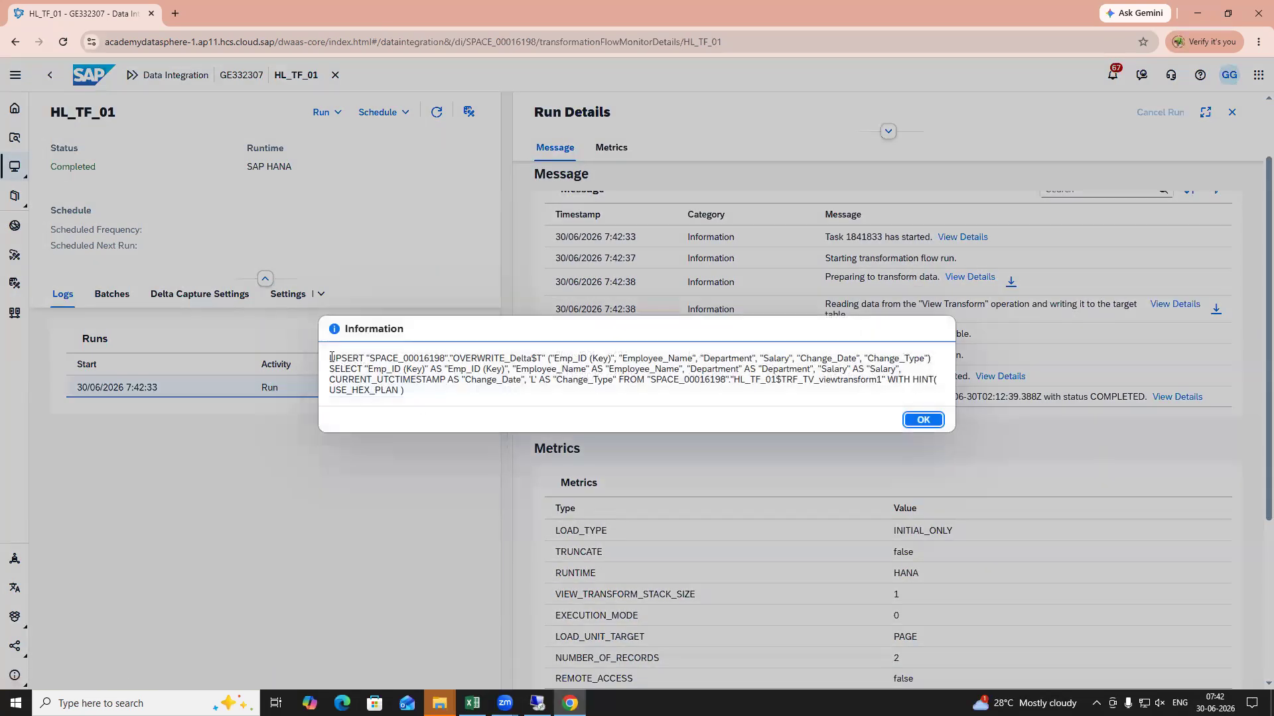
pyautogui.moveTo(331, 358); pyautogui.dragTo(364, 362)
# Step: Switch to the Daily class work workbook in Excel and enter UPDATE in D82 and INSERT in D84
pyautogui.click(472, 704)
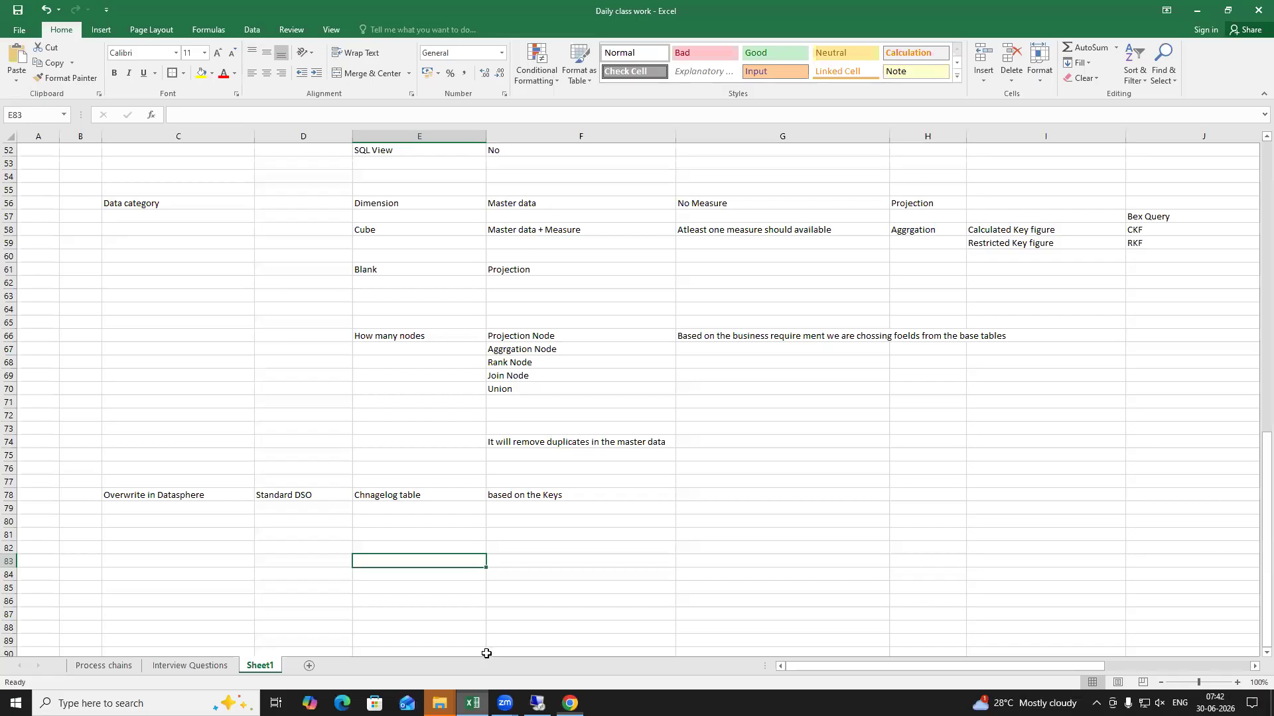
pyautogui.click(308, 551)
pyautogui.write('UPDATE')
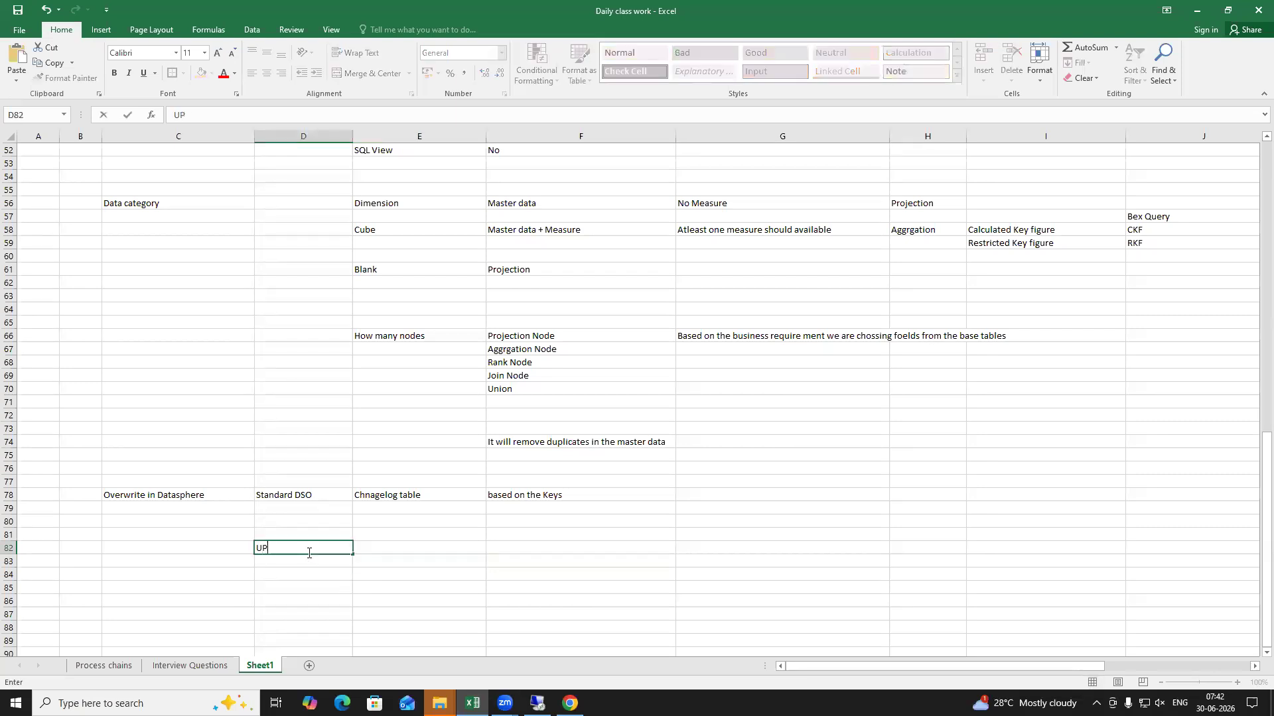
pyautogui.click(289, 575)
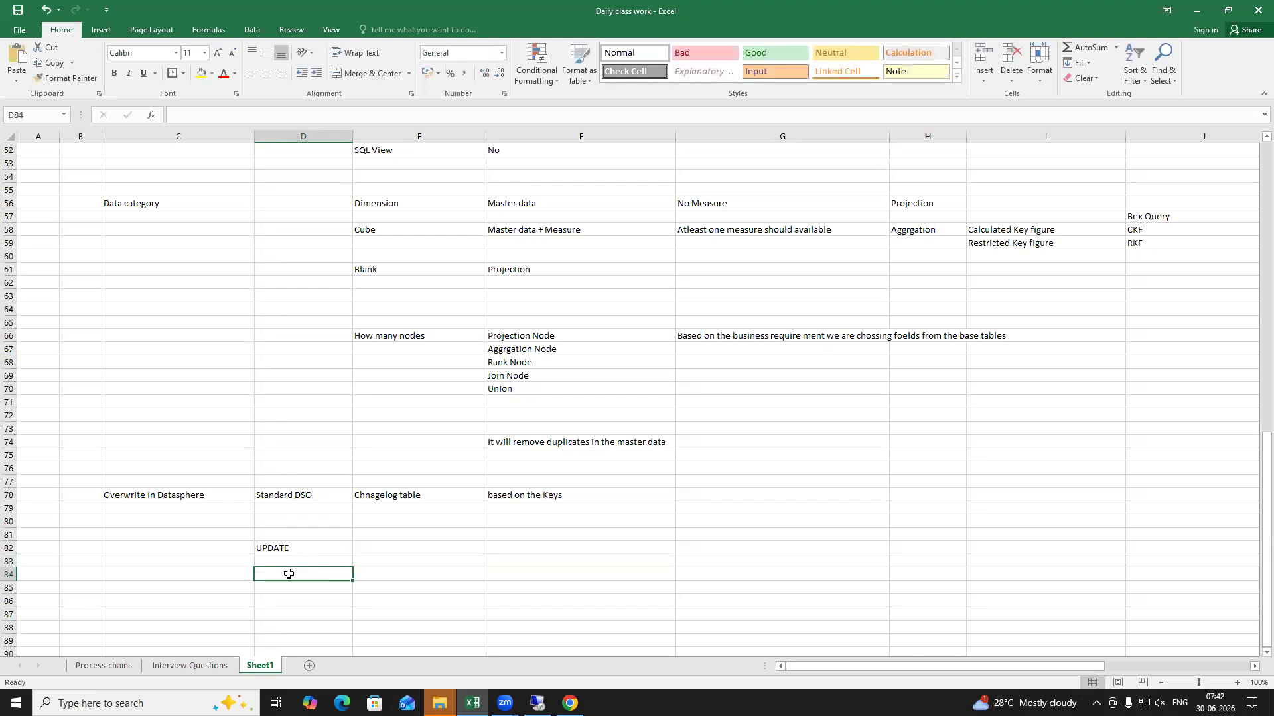
pyautogui.write('INSER')
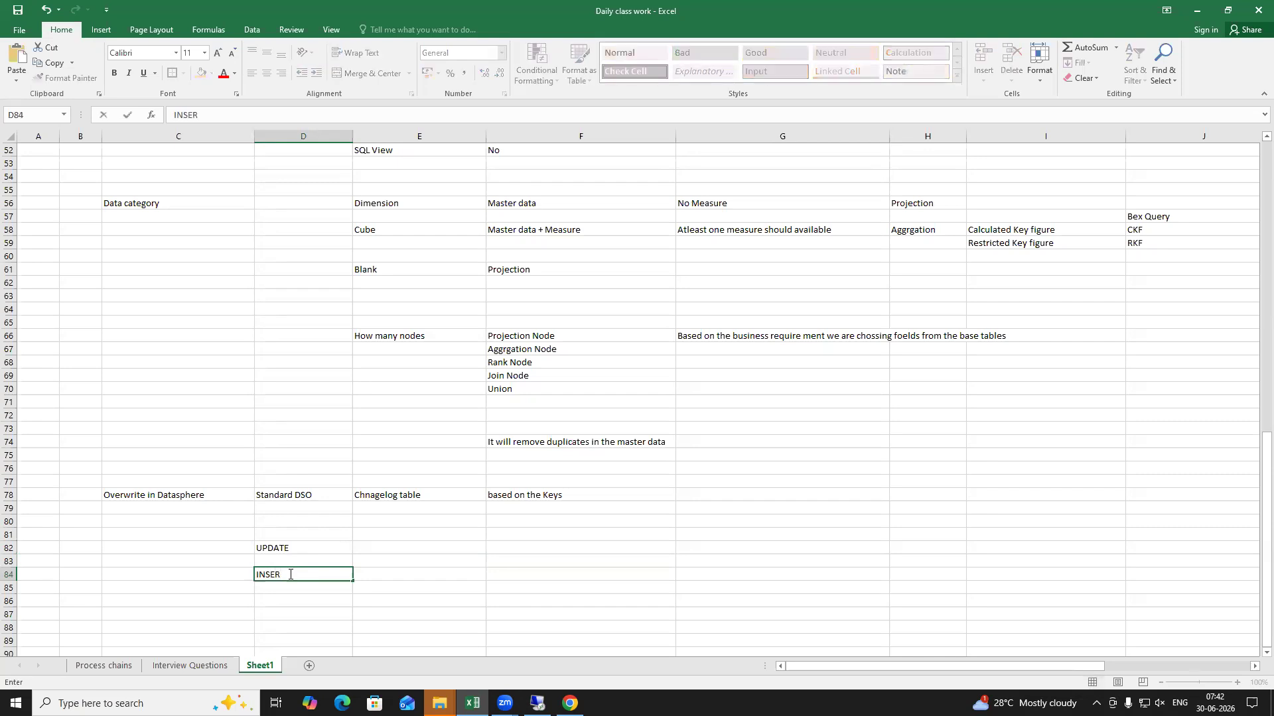
pyautogui.write('T')
pyautogui.click(309, 605)
# Step: Enter UPSERT in E83, beside the UPDATE and INSERT notes
pyautogui.moveTo(295, 548); pyautogui.dragTo(298, 575)
pyautogui.click(380, 560)
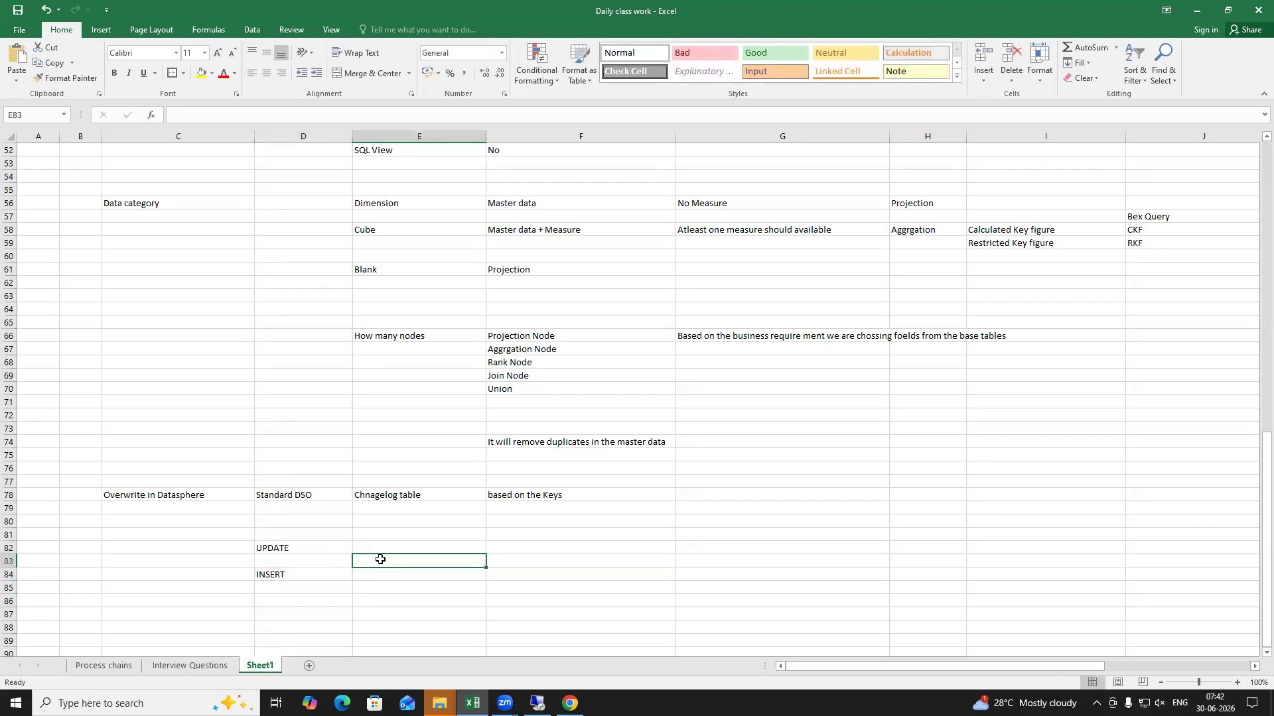
pyautogui.write('UPSERT')
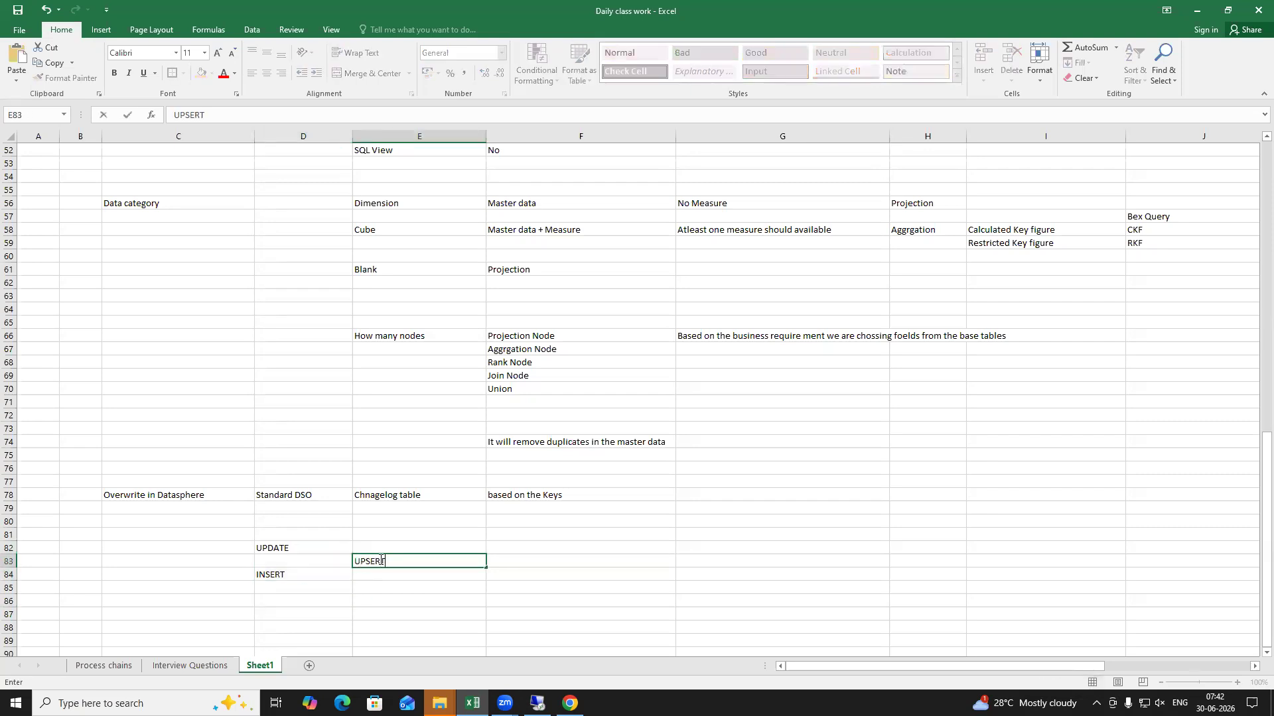
pyautogui.click(392, 597)
pyautogui.moveTo(304, 548); pyautogui.dragTo(305, 581)
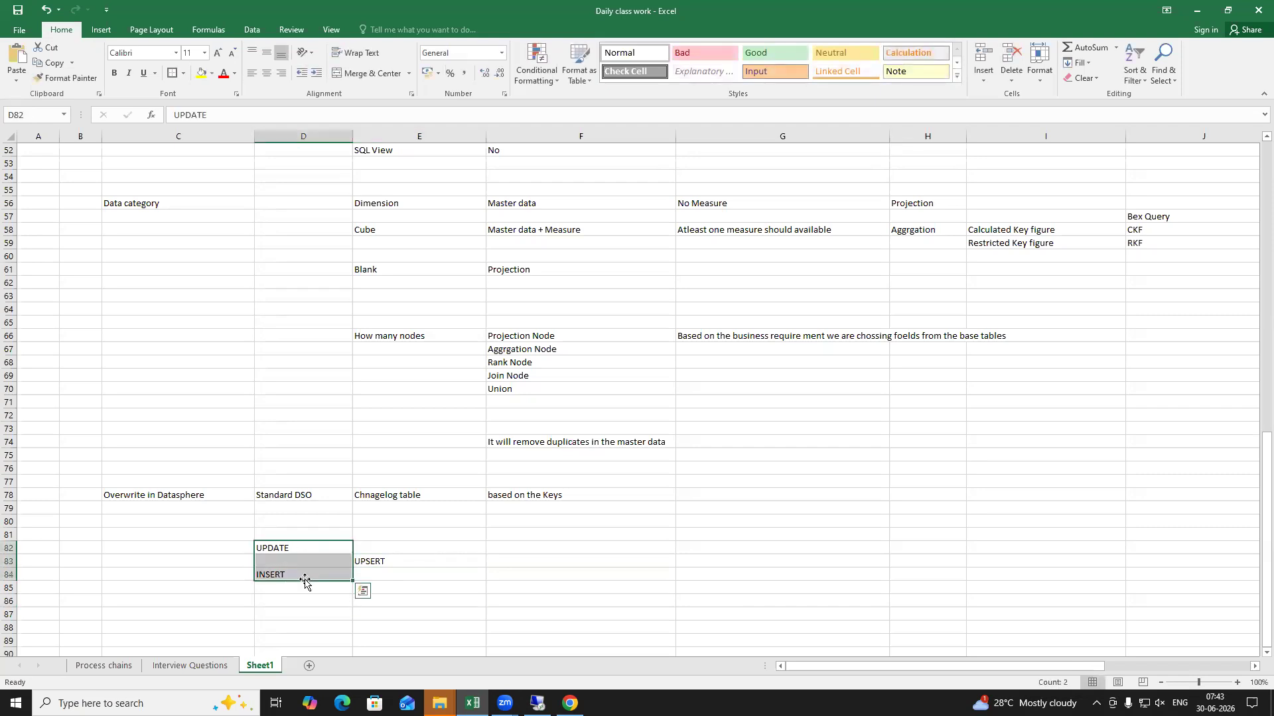
pyautogui.click(386, 564)
pyautogui.click(302, 546)
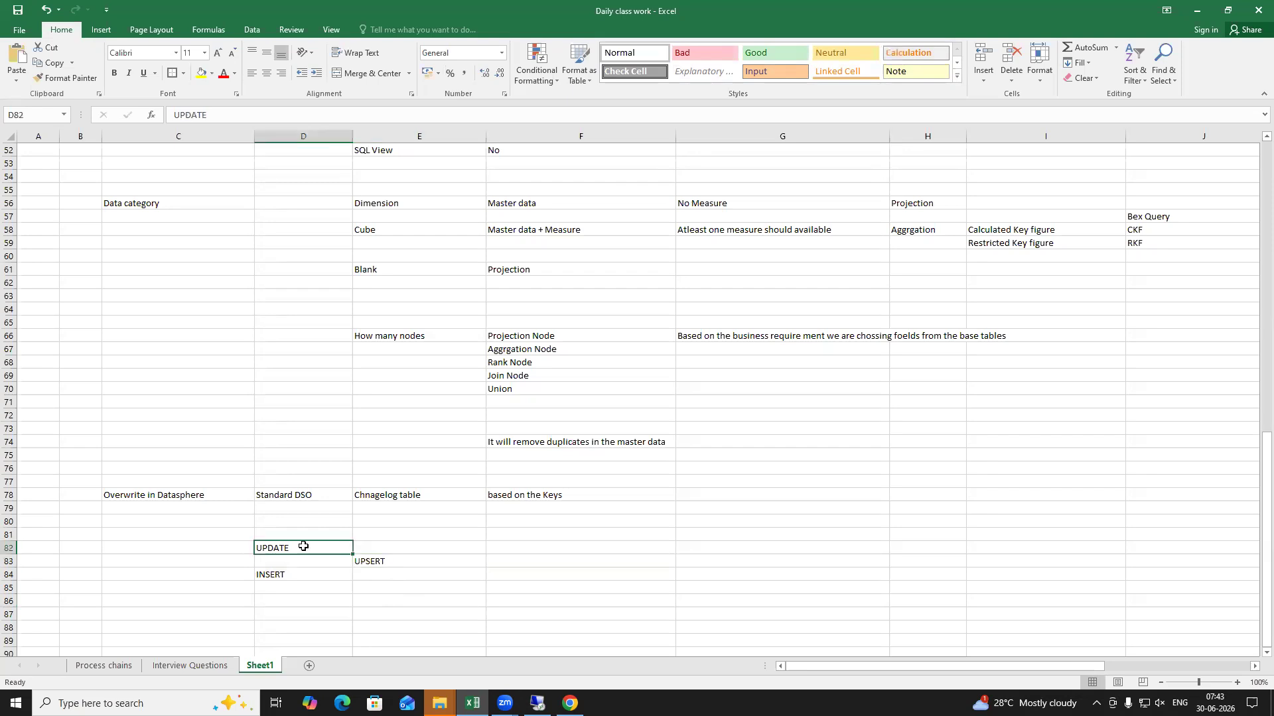
pyautogui.click(301, 574)
pyautogui.click(286, 546)
pyautogui.click(282, 575)
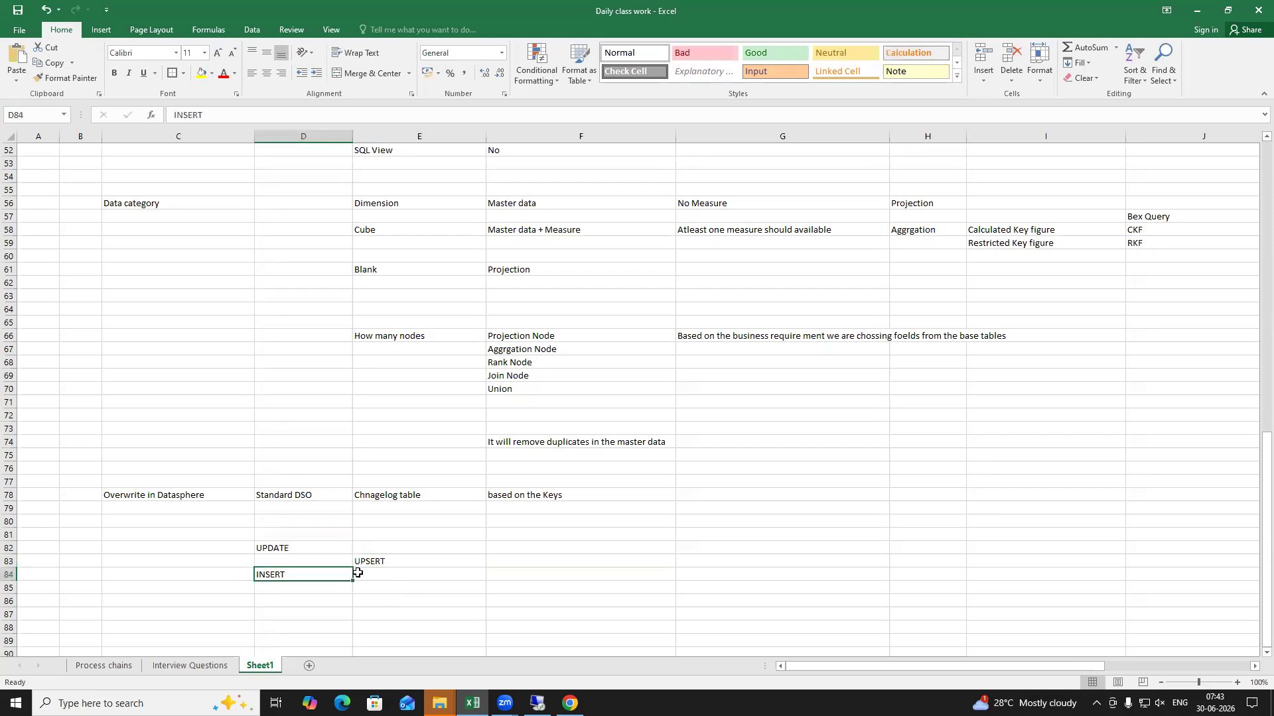
pyautogui.click(382, 561)
# Step: Enter SAP HANA in F83 next to the UPSERT note
pyautogui.click(507, 563)
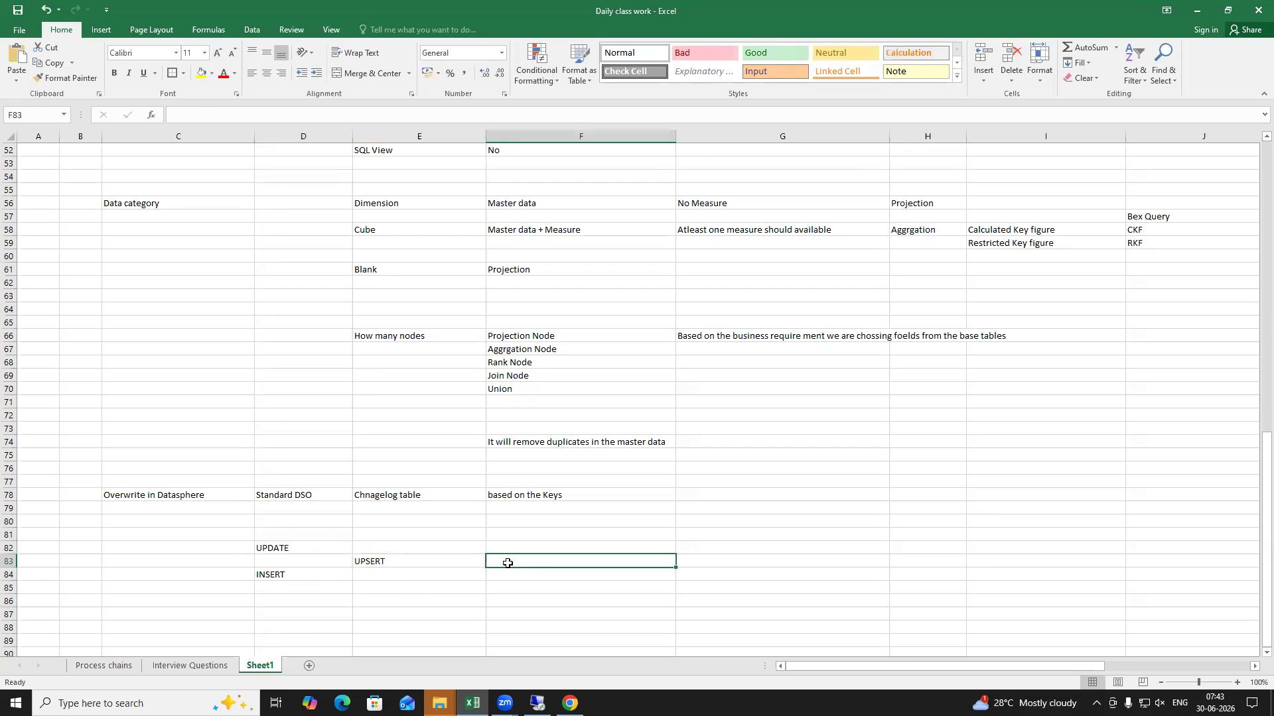
pyautogui.write('SAP HANA')
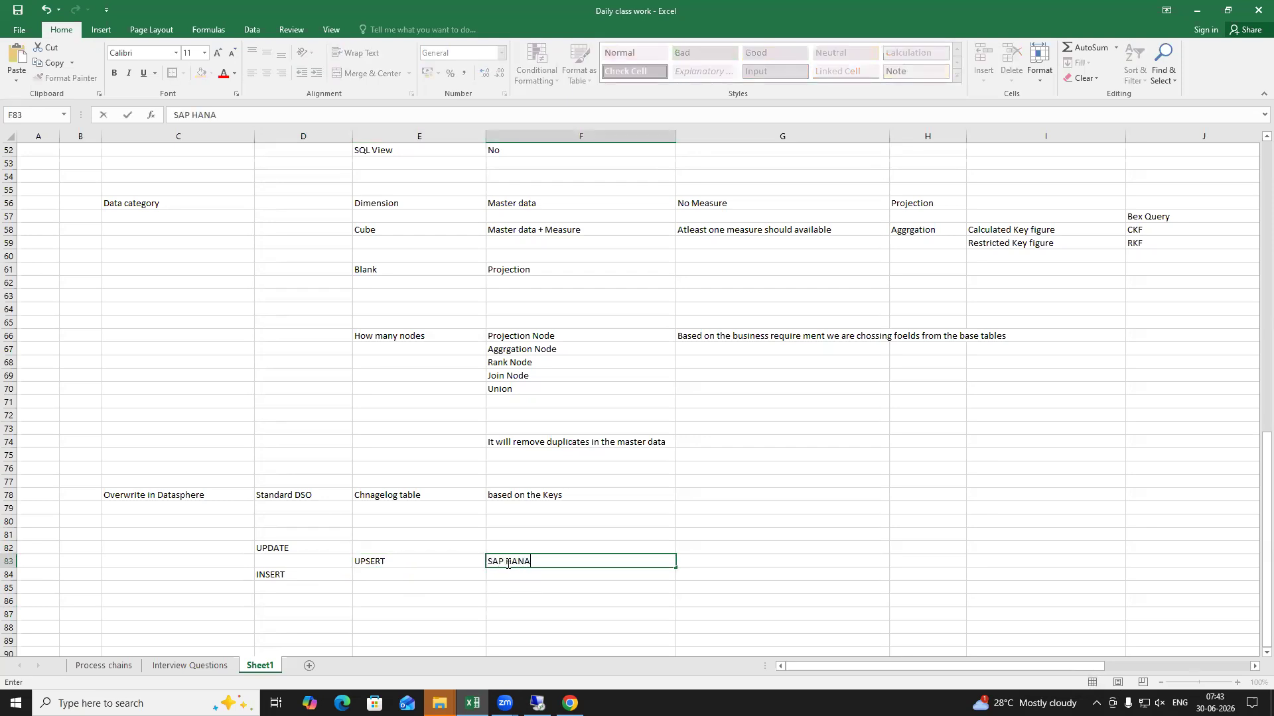
pyautogui.press('Return')
pyautogui.click(411, 557)
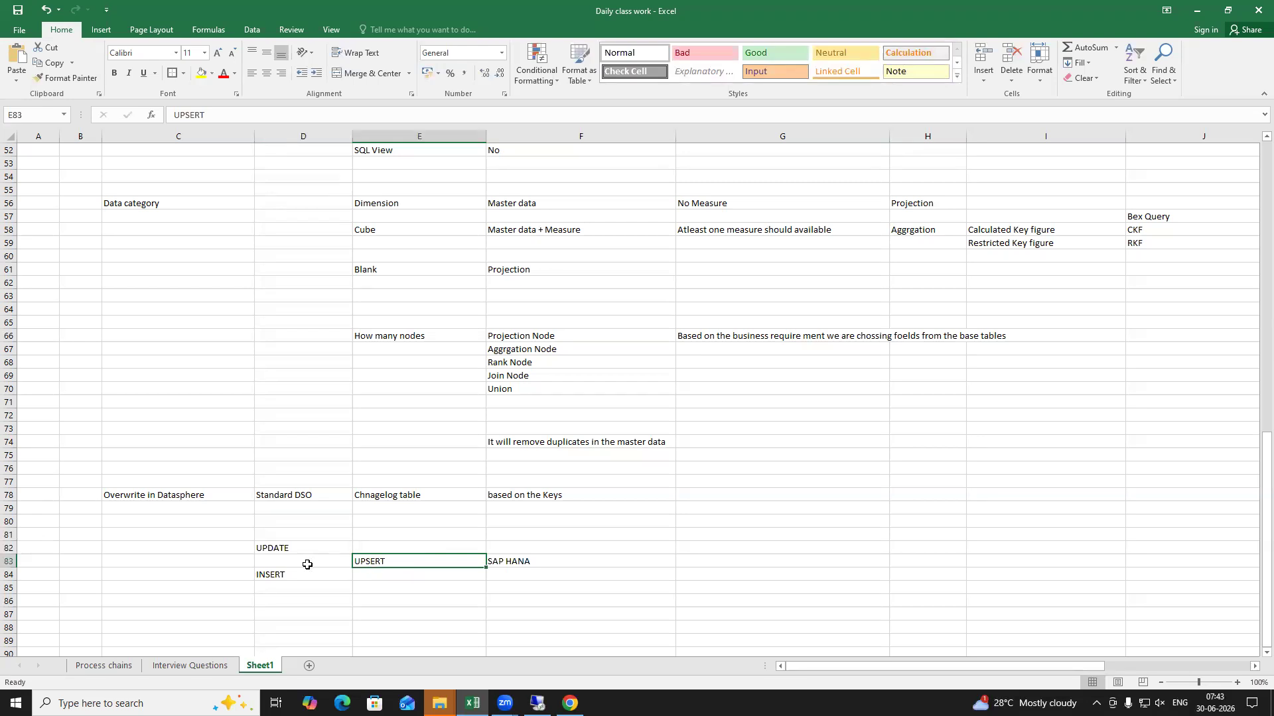
# Step: Switch back to SAP Datasphere and examine the UPSERT statement's target columns and SELECT clause, then close it
pyautogui.moveTo(302, 547); pyautogui.dragTo(301, 575)
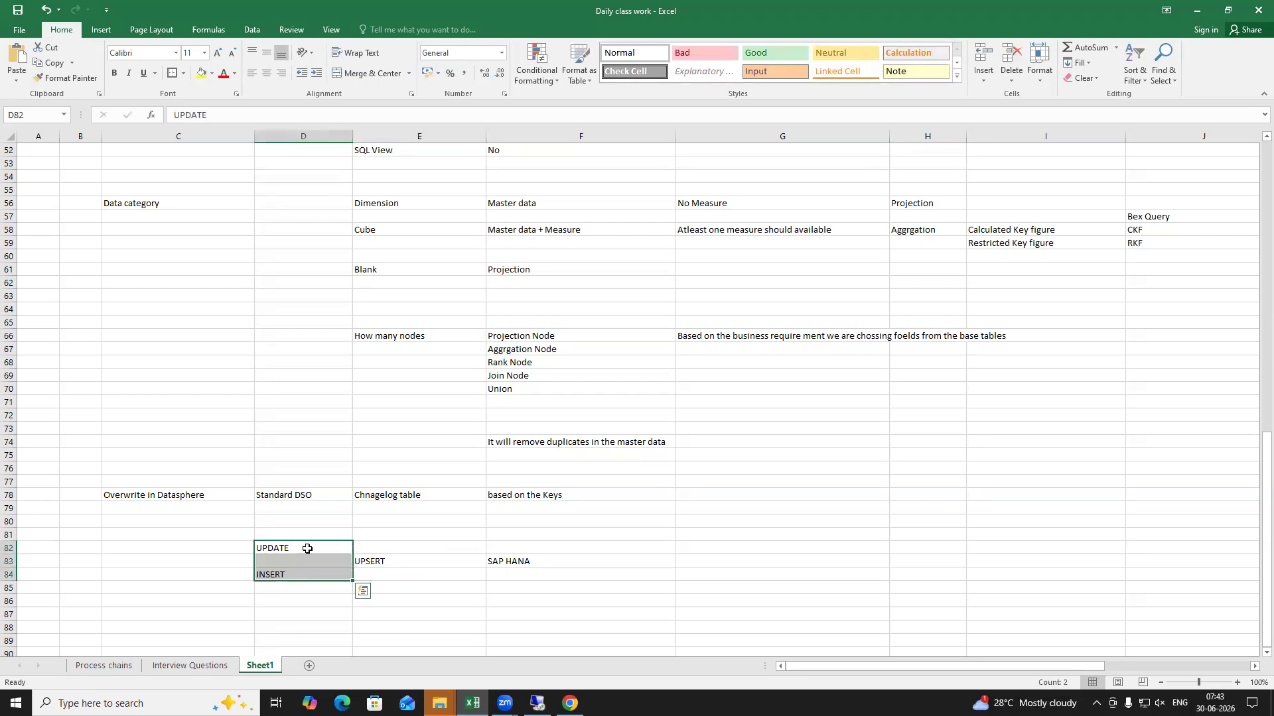
pyautogui.click(385, 563)
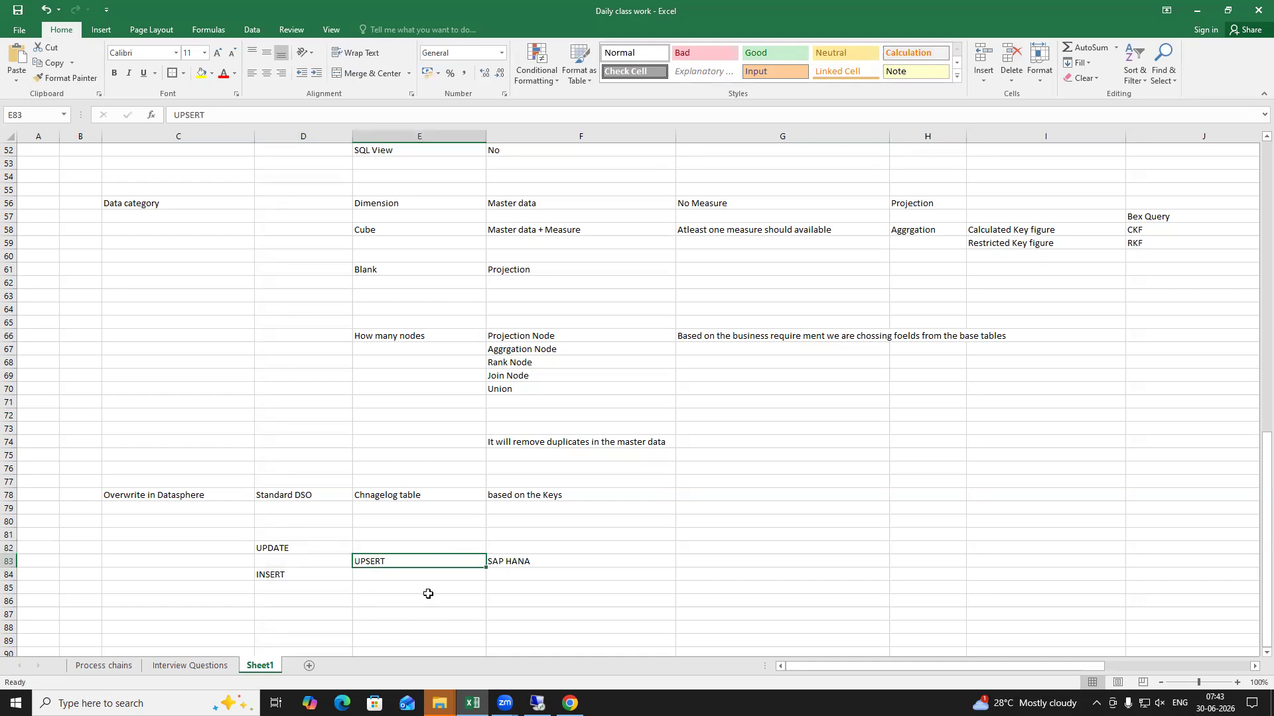
pyautogui.hotkey('alt', 'Tab')
pyautogui.click(402, 359)
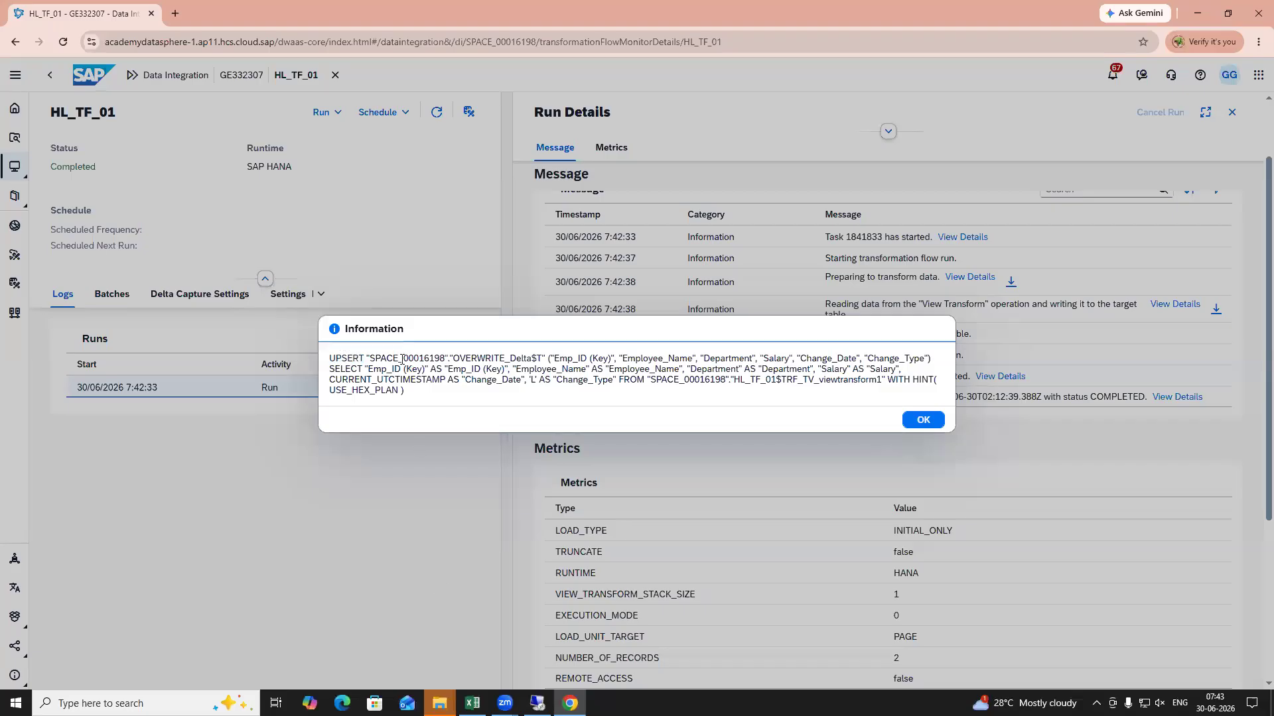
pyautogui.moveTo(330, 359); pyautogui.dragTo(932, 360)
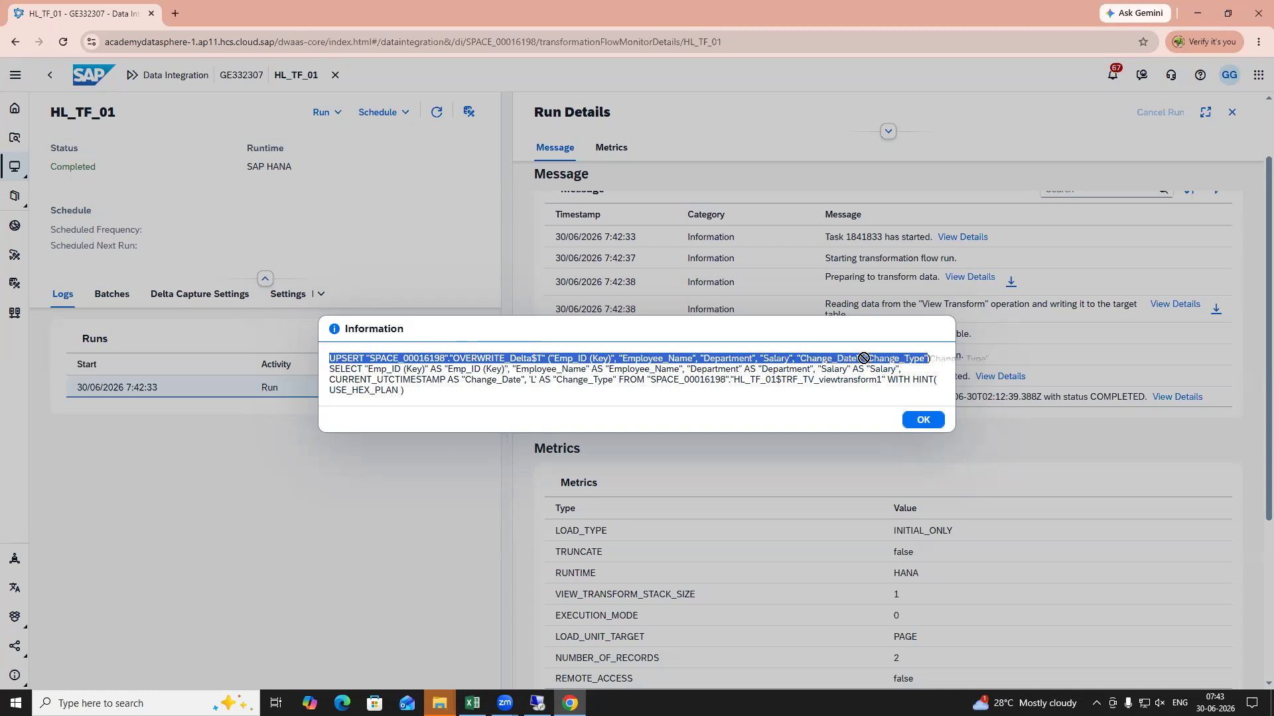
pyautogui.moveTo(800, 358); pyautogui.dragTo(929, 358)
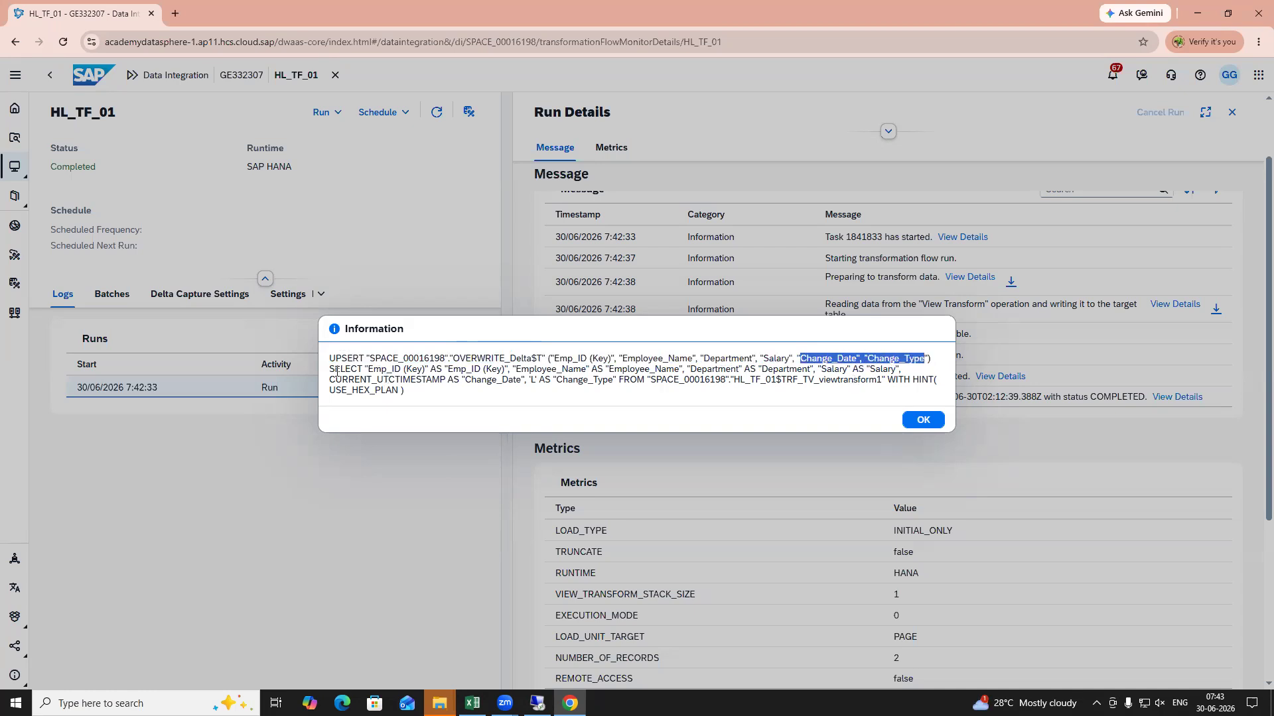
pyautogui.moveTo(331, 369); pyautogui.dragTo(408, 390)
pyautogui.click(927, 419)
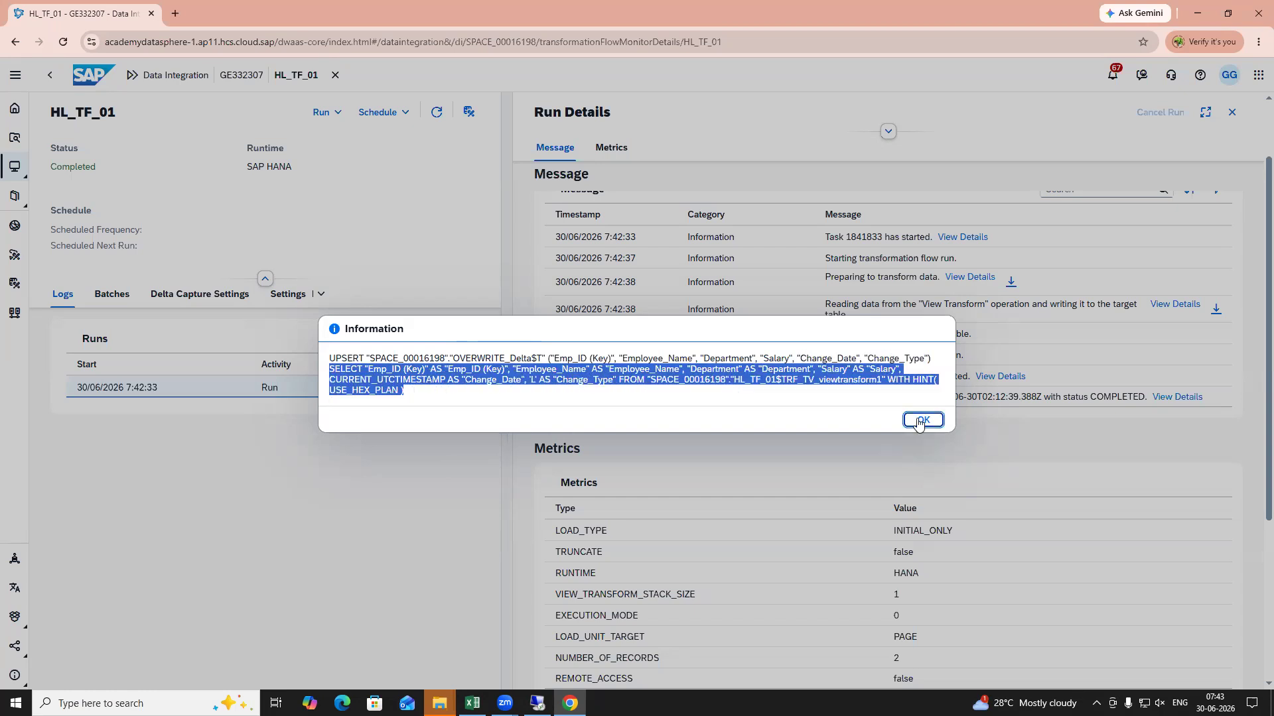
# Step: View the details of the run's completion messages and examine the metrics, including the number of records
pyautogui.click(1000, 376)
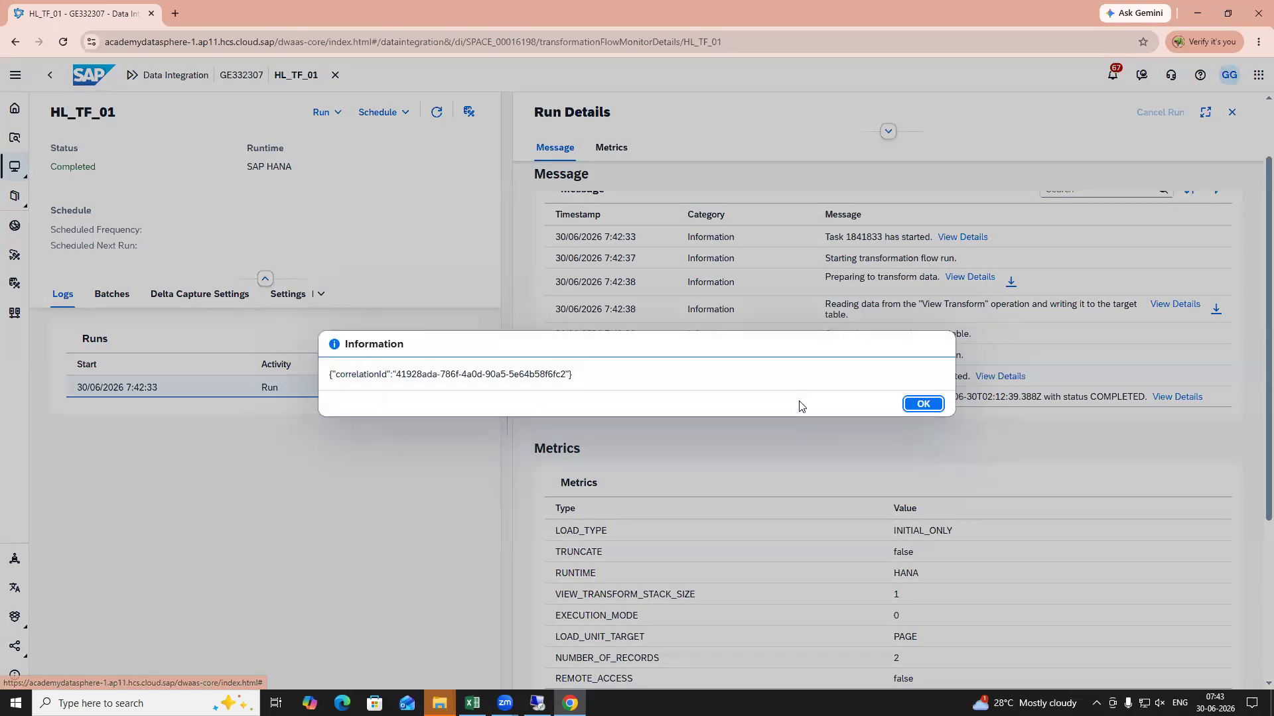
pyautogui.click(923, 404)
pyautogui.press('Return')
pyautogui.click(918, 406)
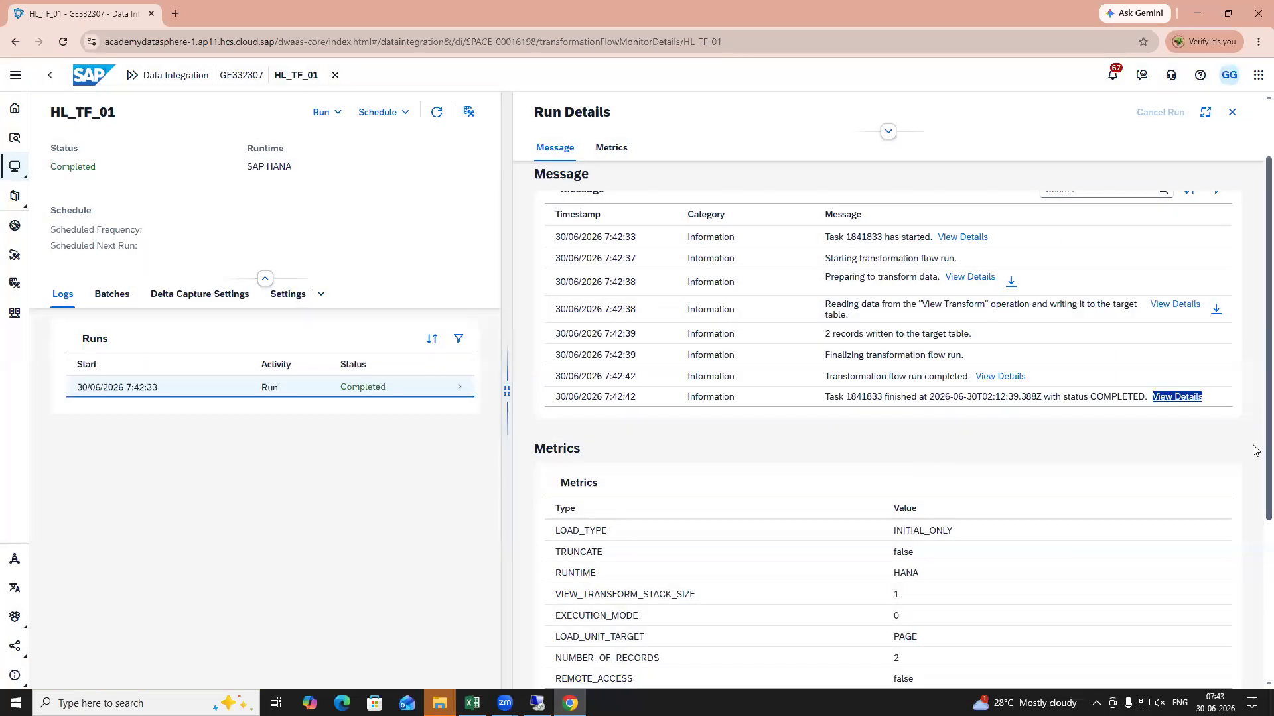
pyautogui.scroll(-3, 1256, 454)
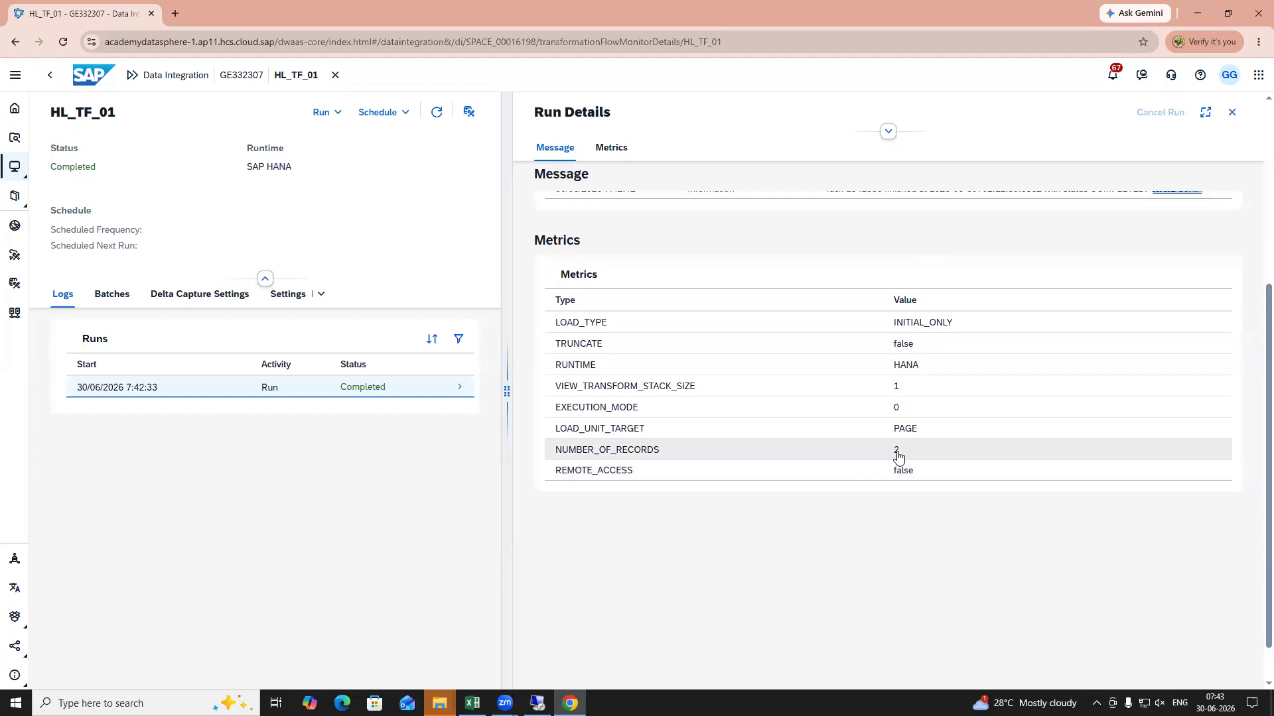
# Step: Look through HL_TF_01's batches, delta capture settings and run mode settings, and return to the run logs
pyautogui.click(119, 298)
pyautogui.click(183, 300)
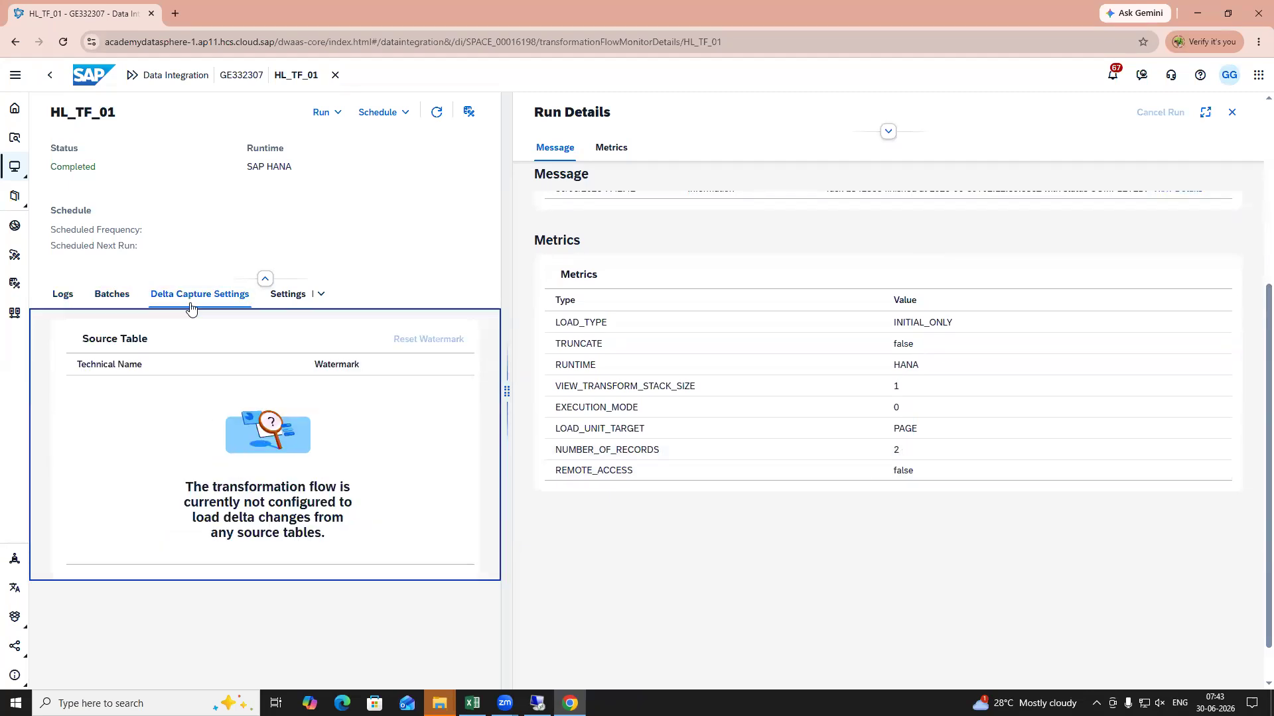
pyautogui.click(299, 299)
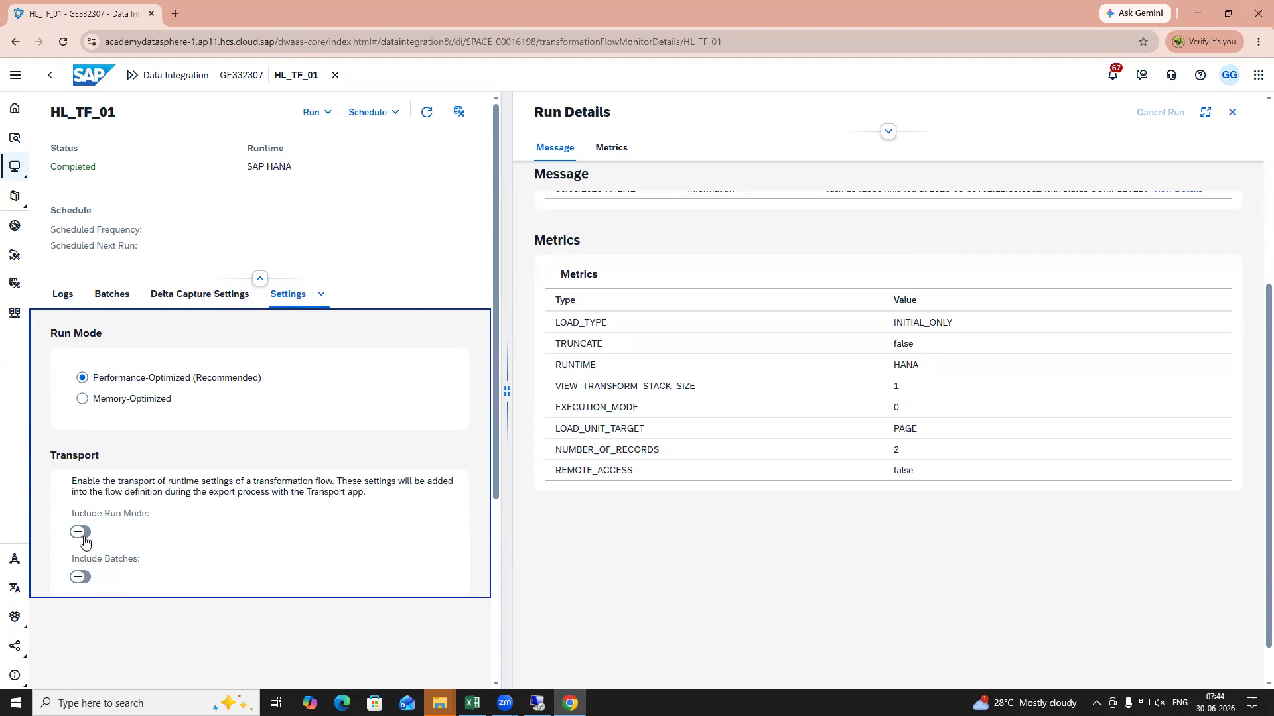
pyautogui.click(75, 298)
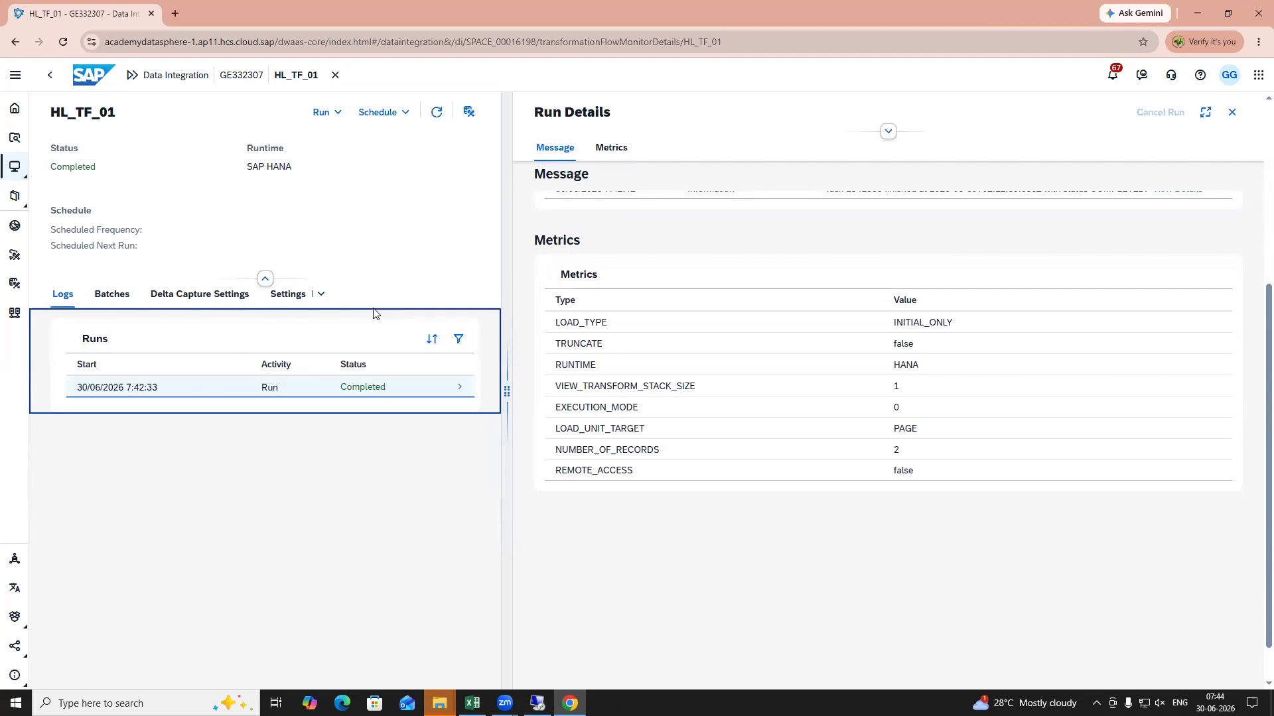
# Step: Open HL_TF_01 in the Data Builder and preview the OVERWRITE target table's data in an enlarged preview area
pyautogui.click(469, 113)
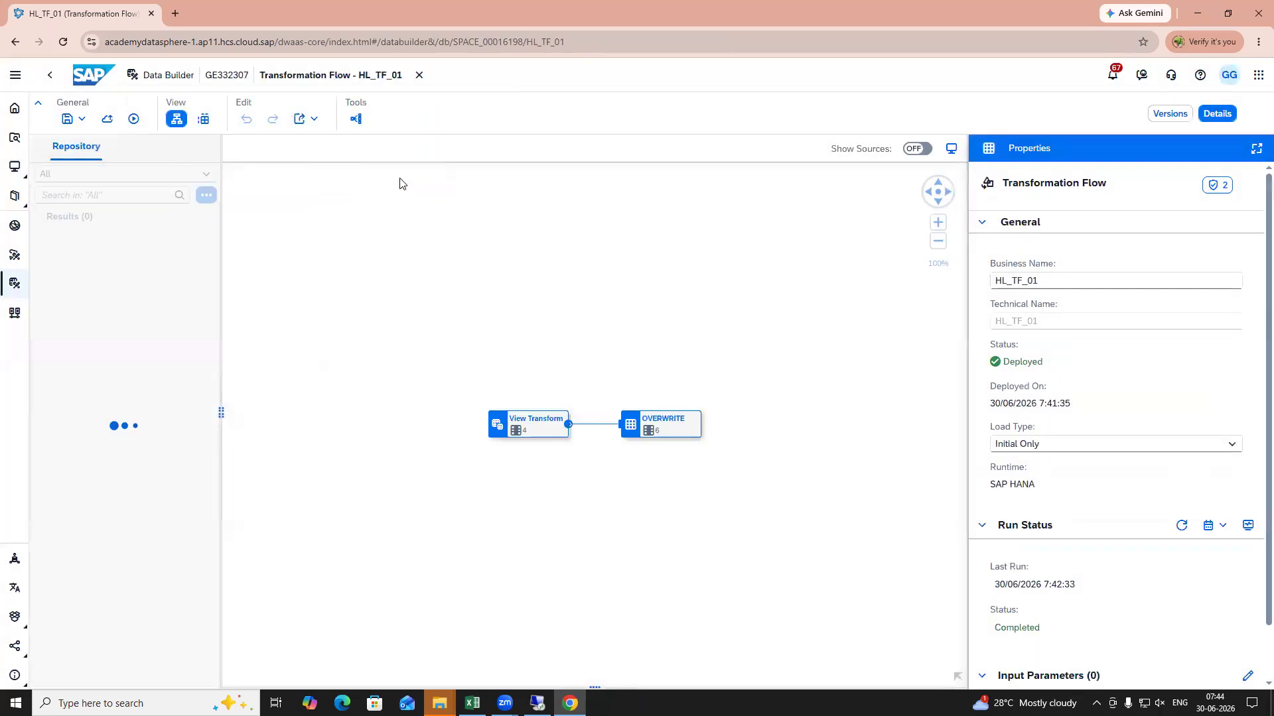
pyautogui.click(661, 420)
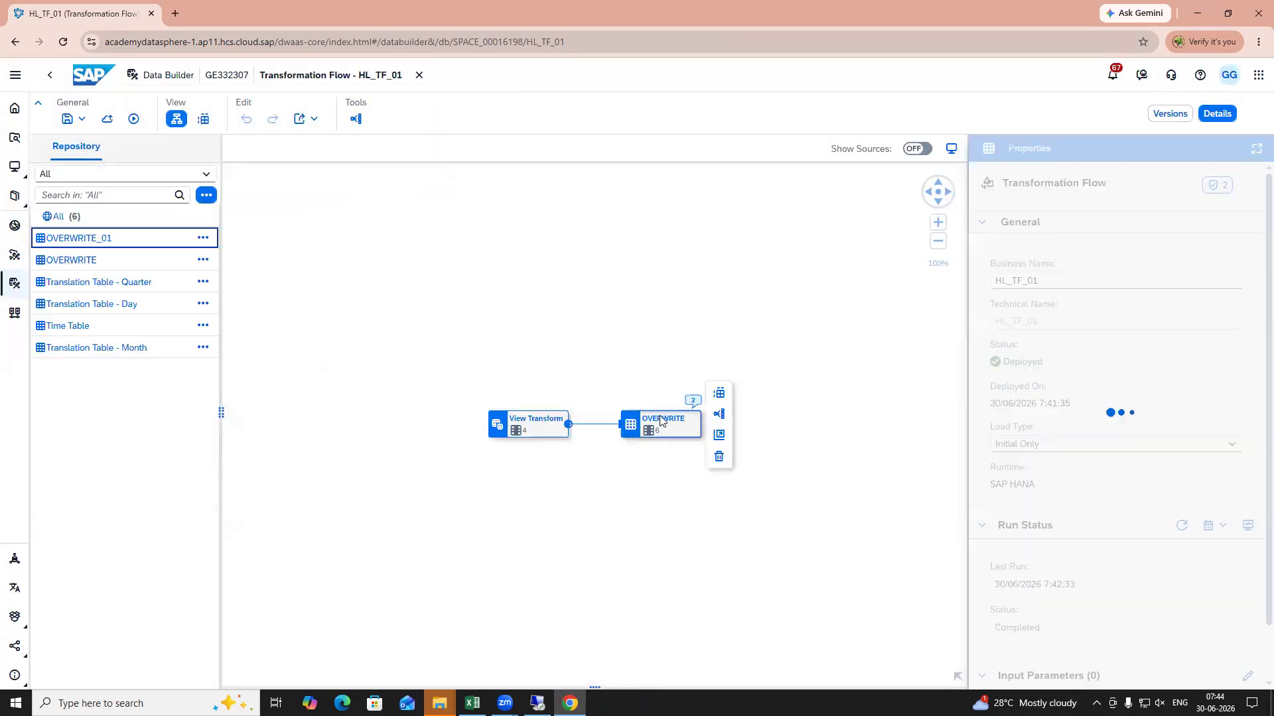
pyautogui.click(719, 394)
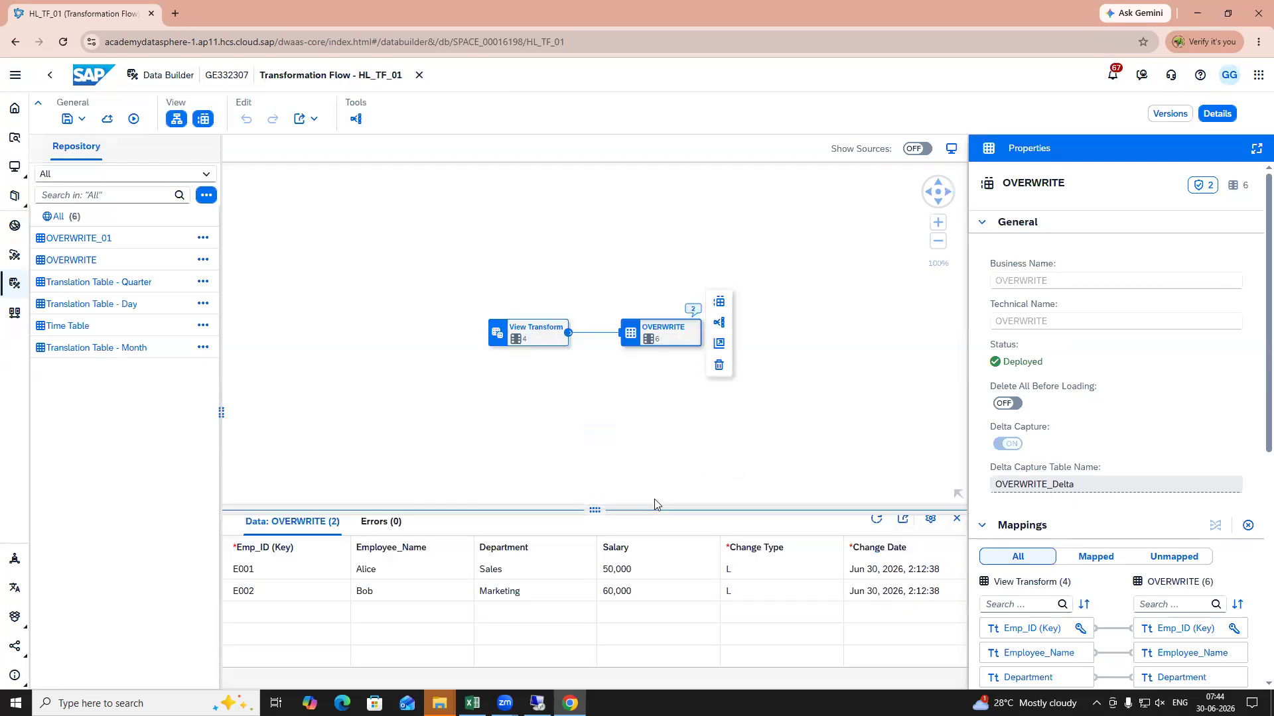
pyautogui.moveTo(655, 507); pyautogui.dragTo(643, 432)
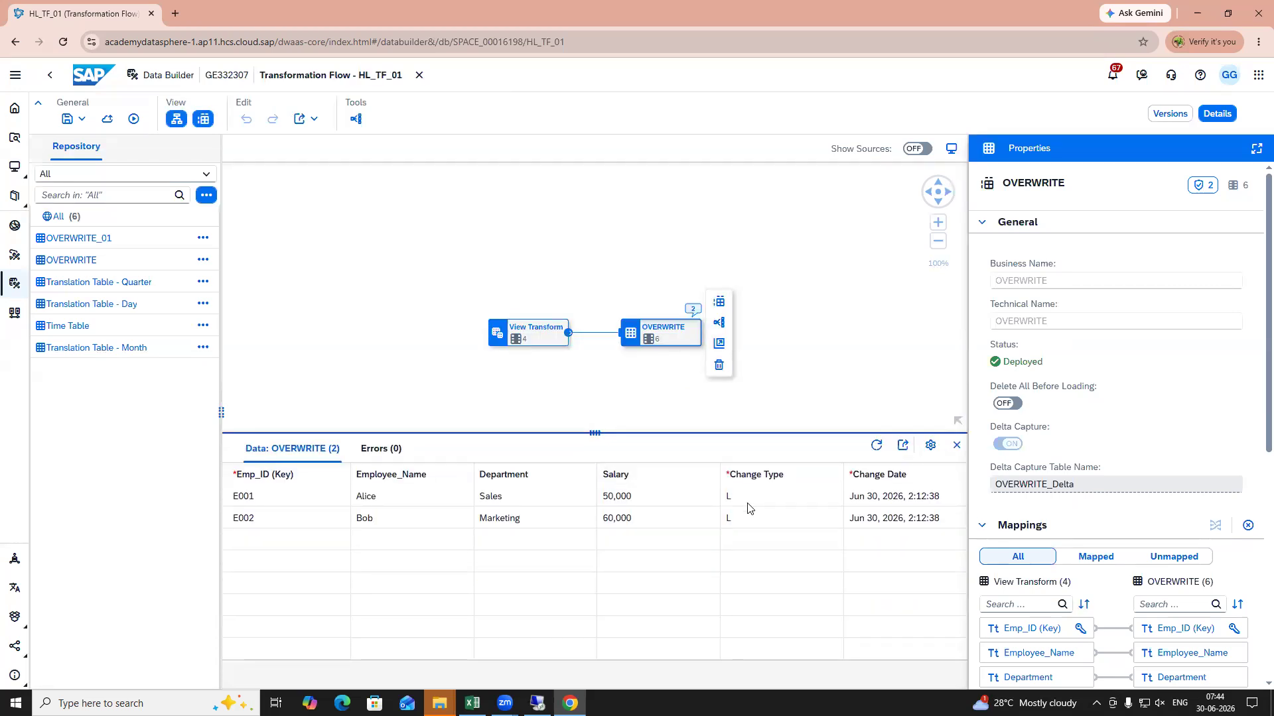
# Step: Adjust the preview's column widths and examine the Change Type and Change Date values of the loaded OVERWRITE records
pyautogui.moveTo(720, 469); pyautogui.dragTo(666, 468)
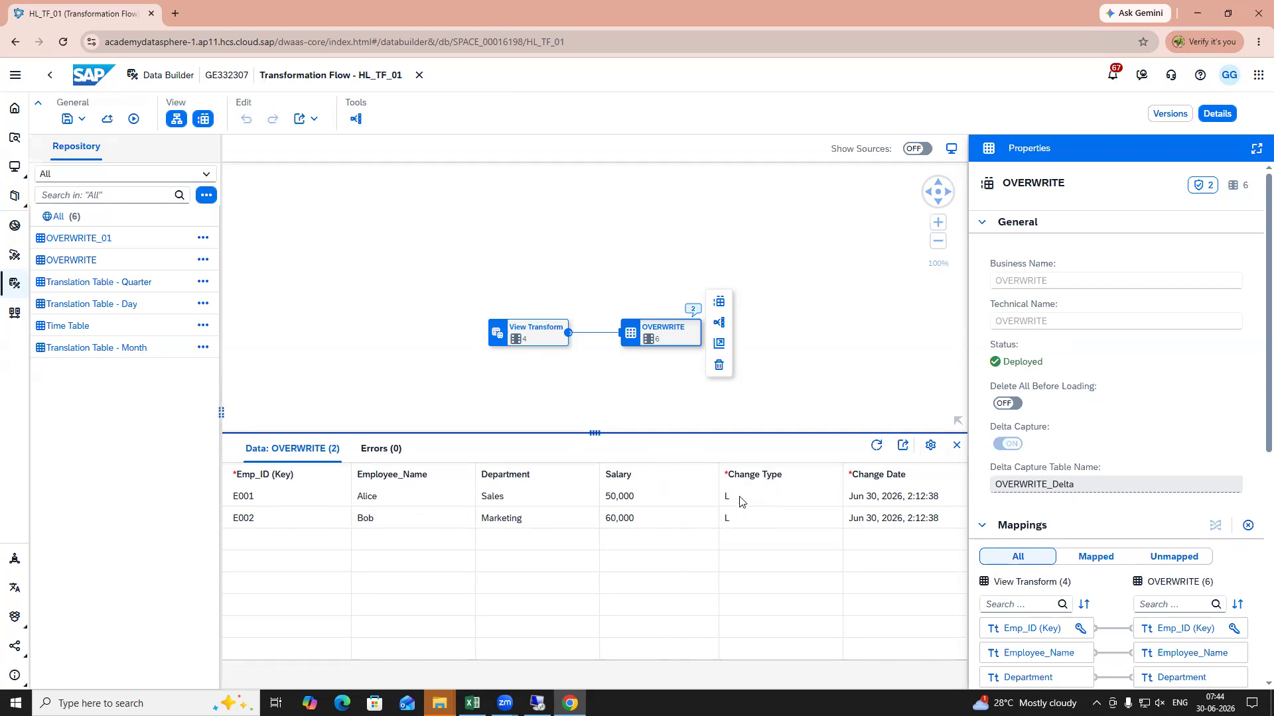
pyautogui.moveTo(842, 467); pyautogui.dragTo(806, 470)
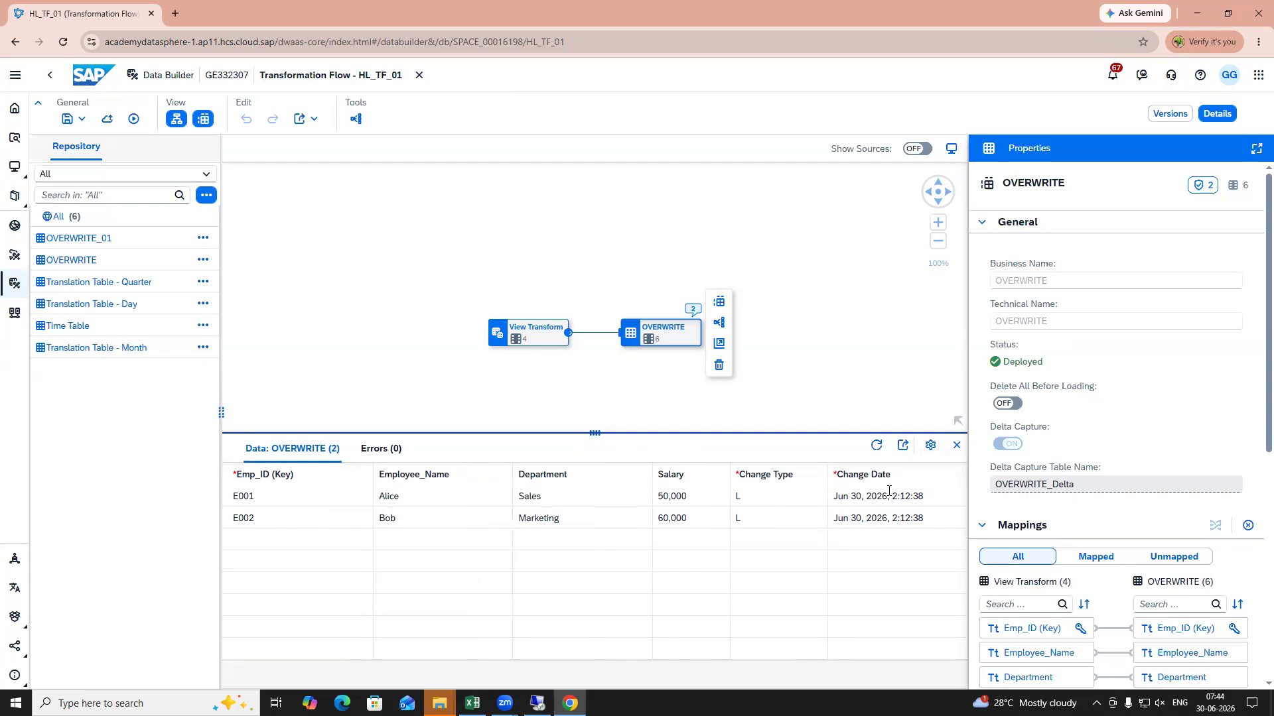
pyautogui.click(835, 497)
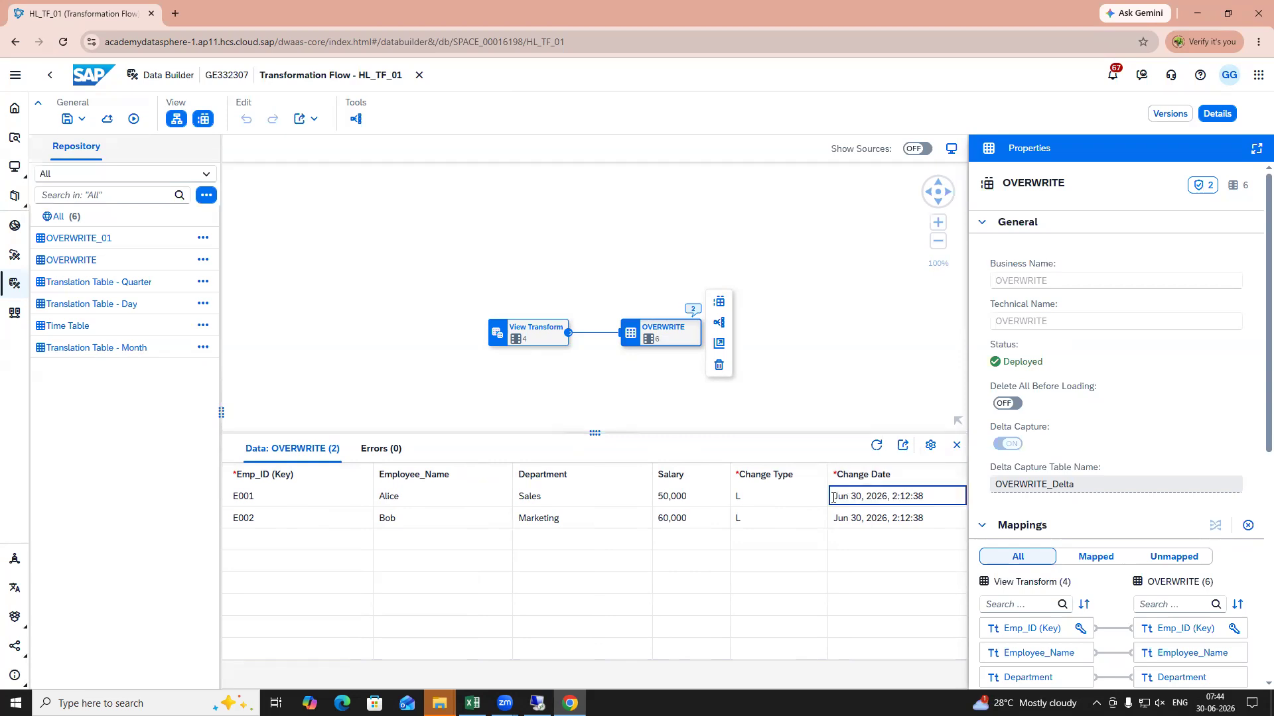
pyautogui.moveTo(835, 501); pyautogui.dragTo(955, 500)
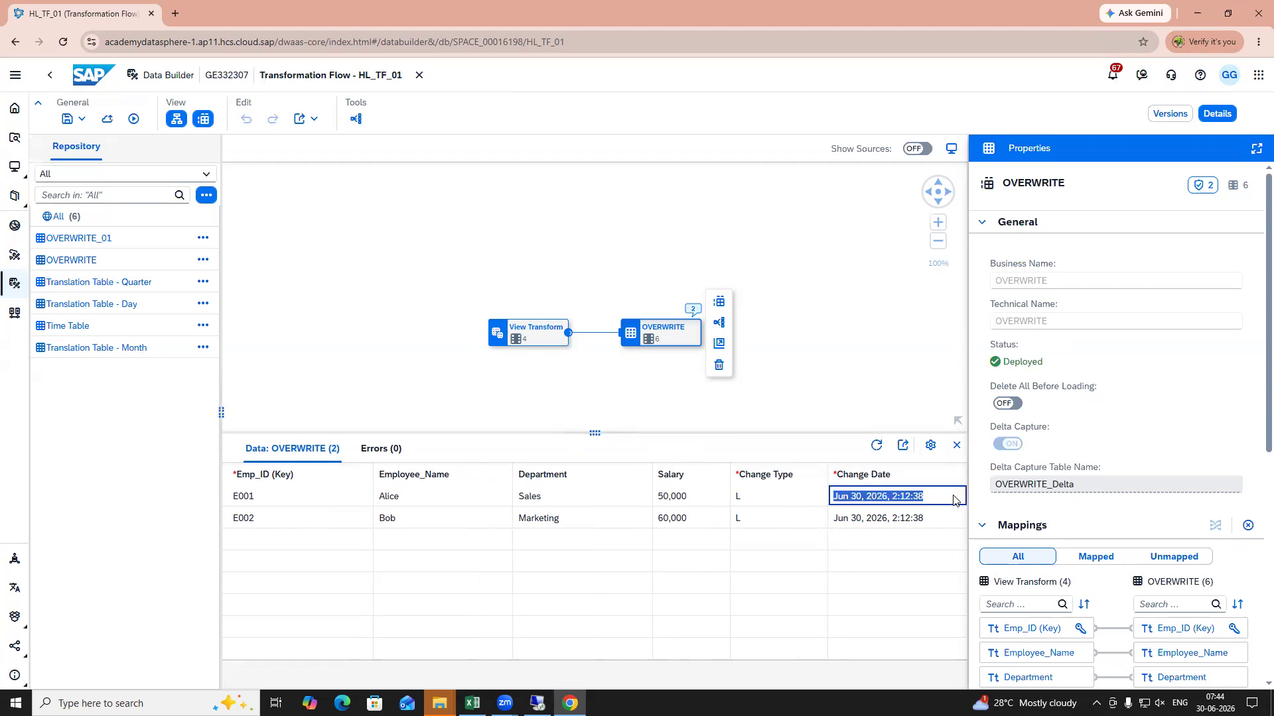
pyautogui.click(835, 391)
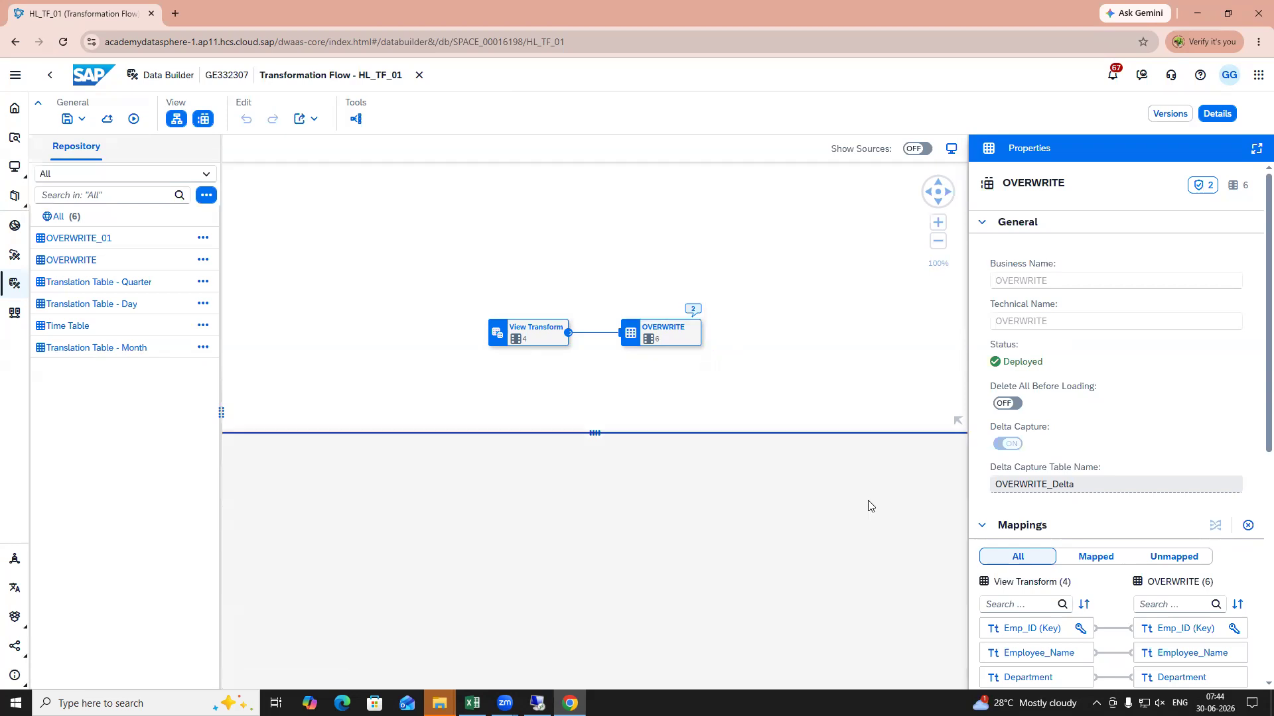
pyautogui.click(671, 332)
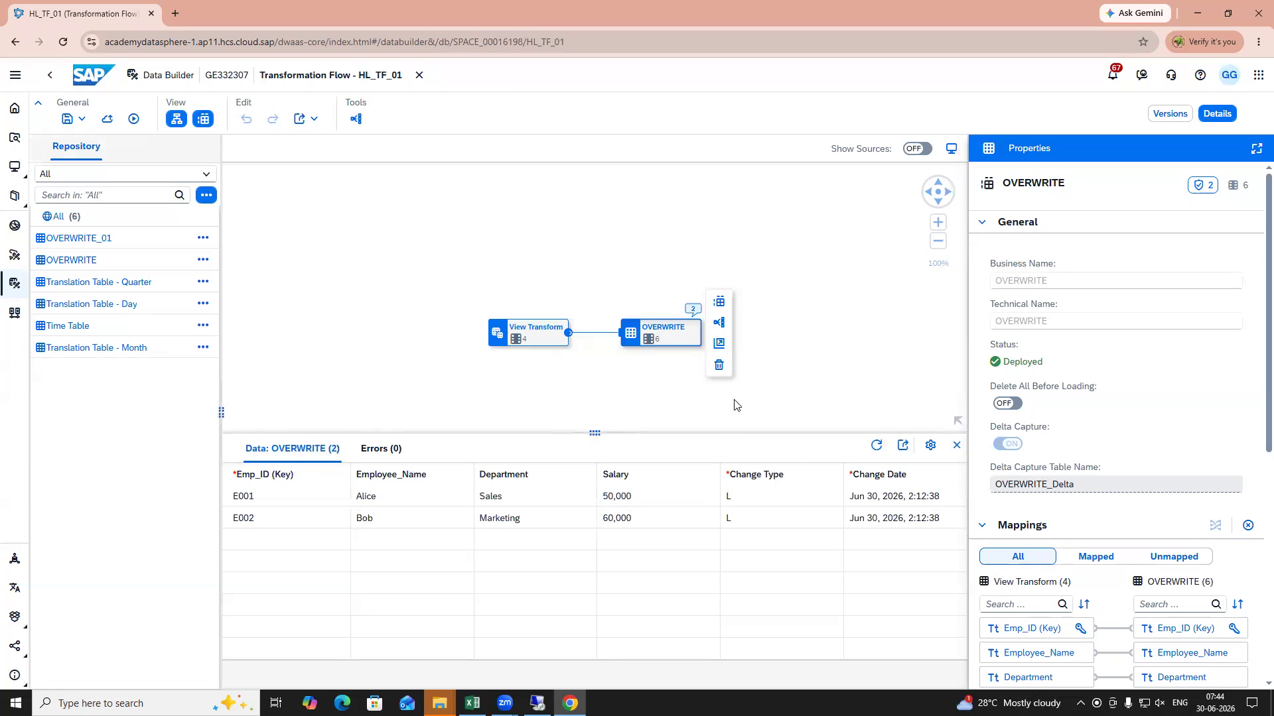
# Step: Open OVERWRITE_02 in Excel from the desktop's DSP Files folder and widen columns A to D
pyautogui.press('super+d')
pyautogui.rightClick(484, 223)
pyautogui.click(569, 266)
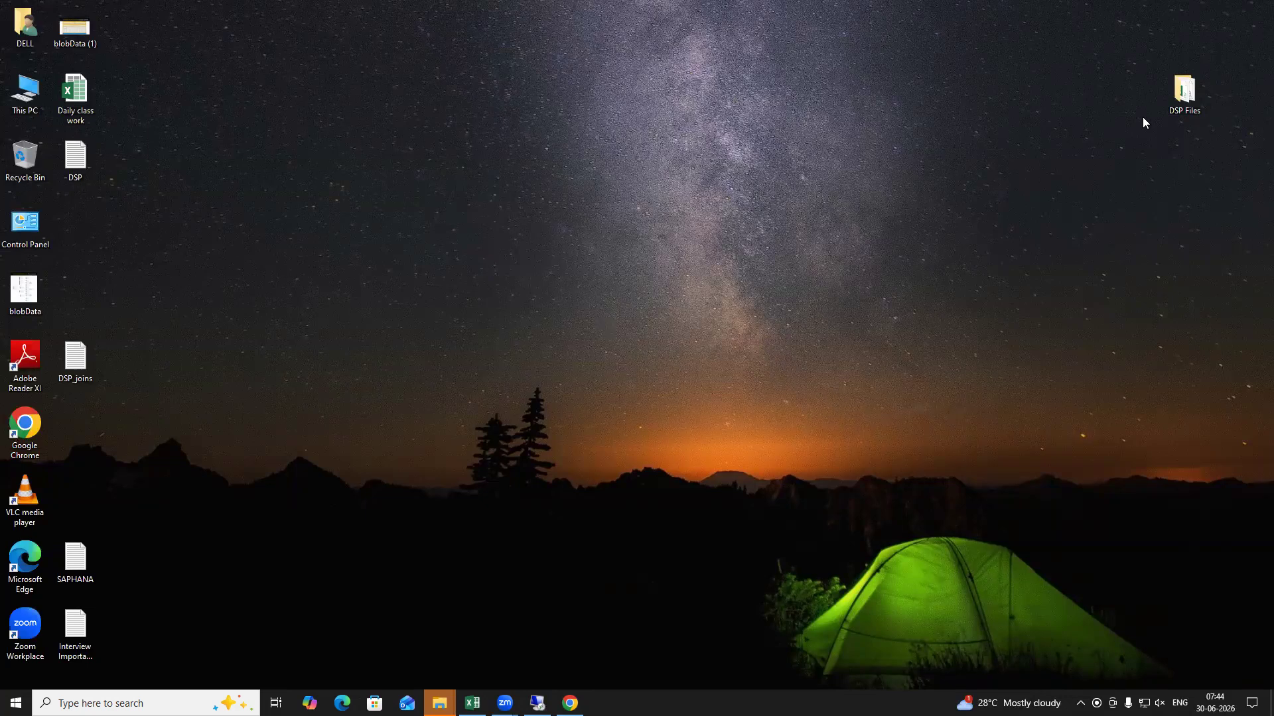
pyautogui.doubleClick(1184, 91)
pyautogui.click(224, 111)
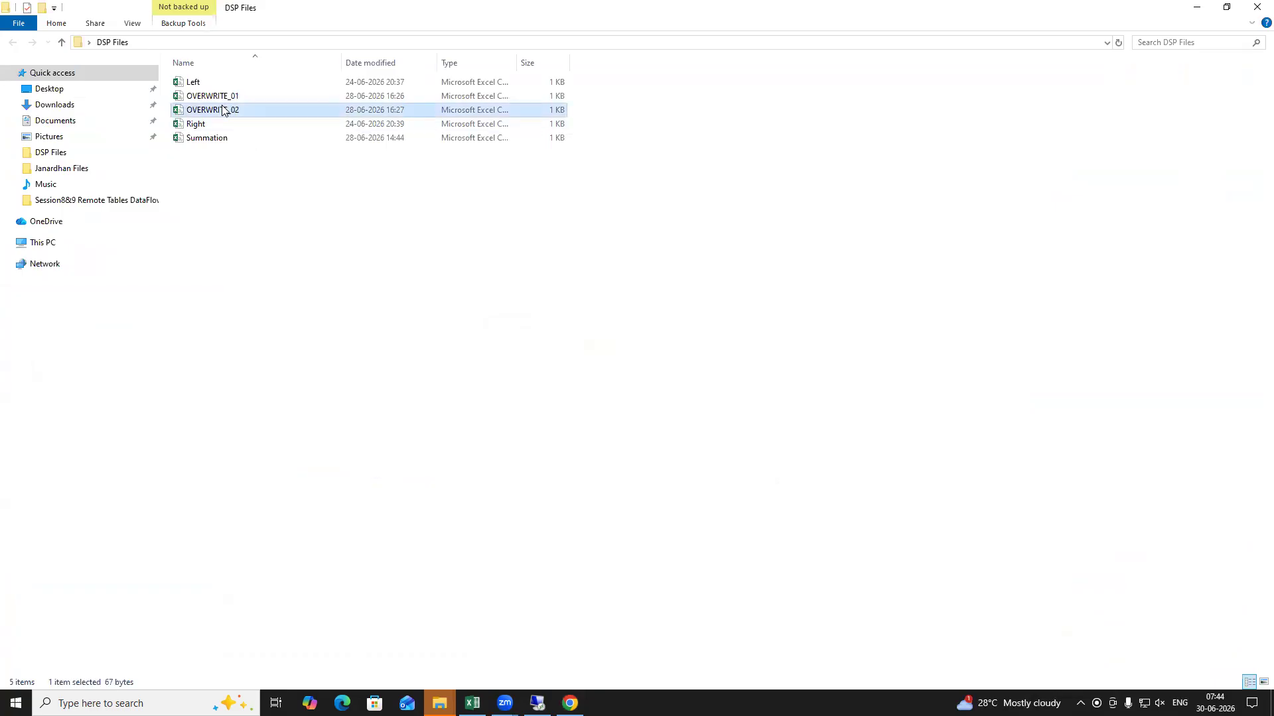
pyautogui.doubleClick(224, 109)
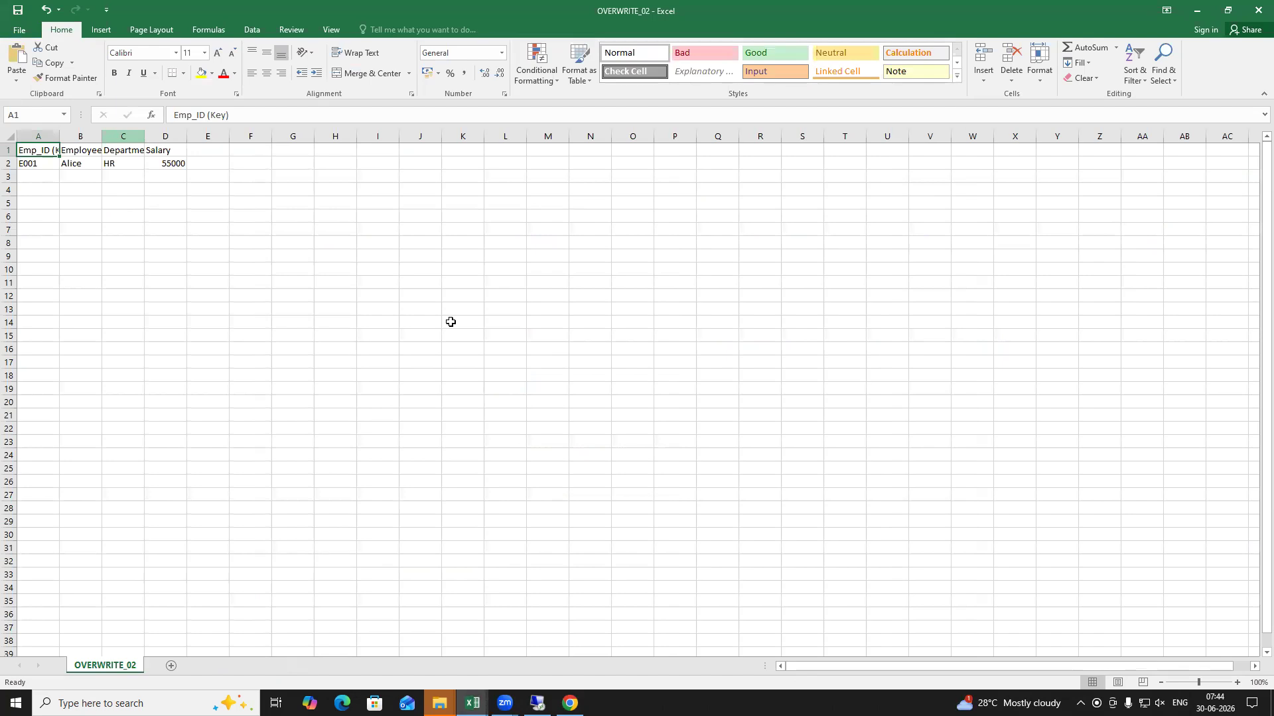
pyautogui.moveTo(59, 137); pyautogui.dragTo(380, 136)
pyautogui.click(352, 255)
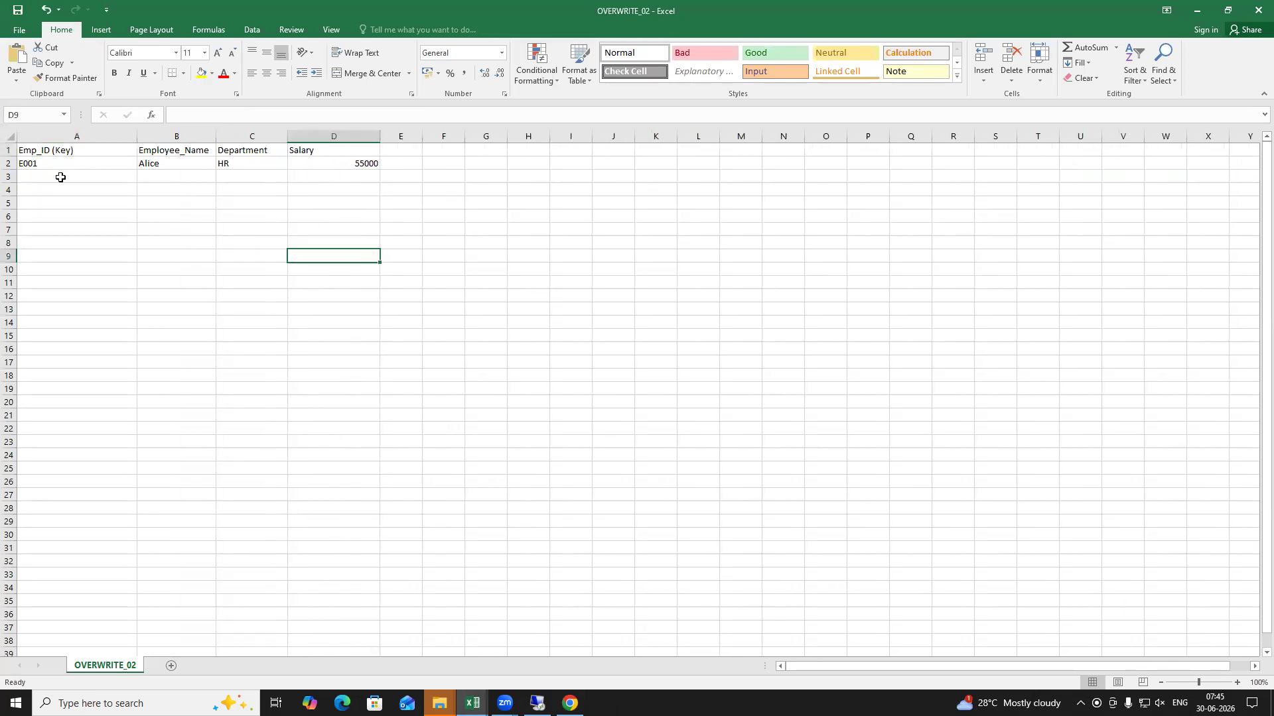
# Step: Add a record in row 3 with Emp_ID E003, an employee name, department HR and salary 90000
pyautogui.click(61, 177)
pyautogui.write('E001')
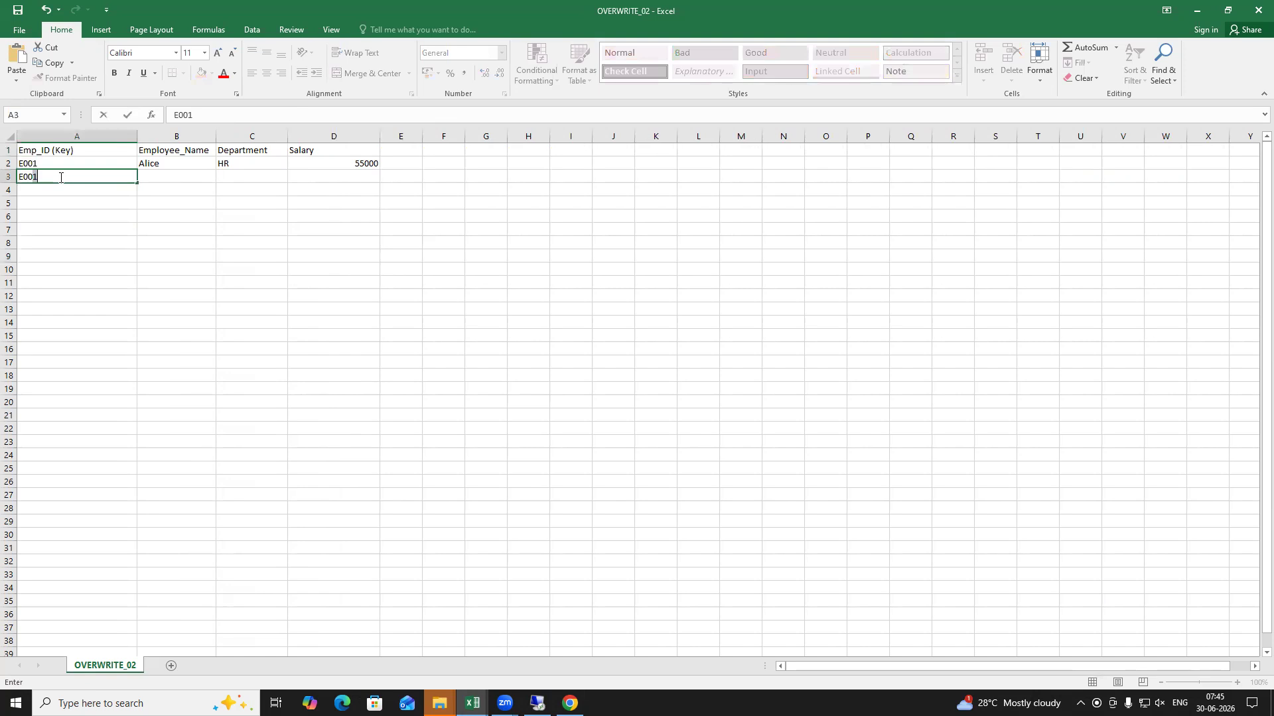
pyautogui.click(94, 259)
pyautogui.click(155, 173)
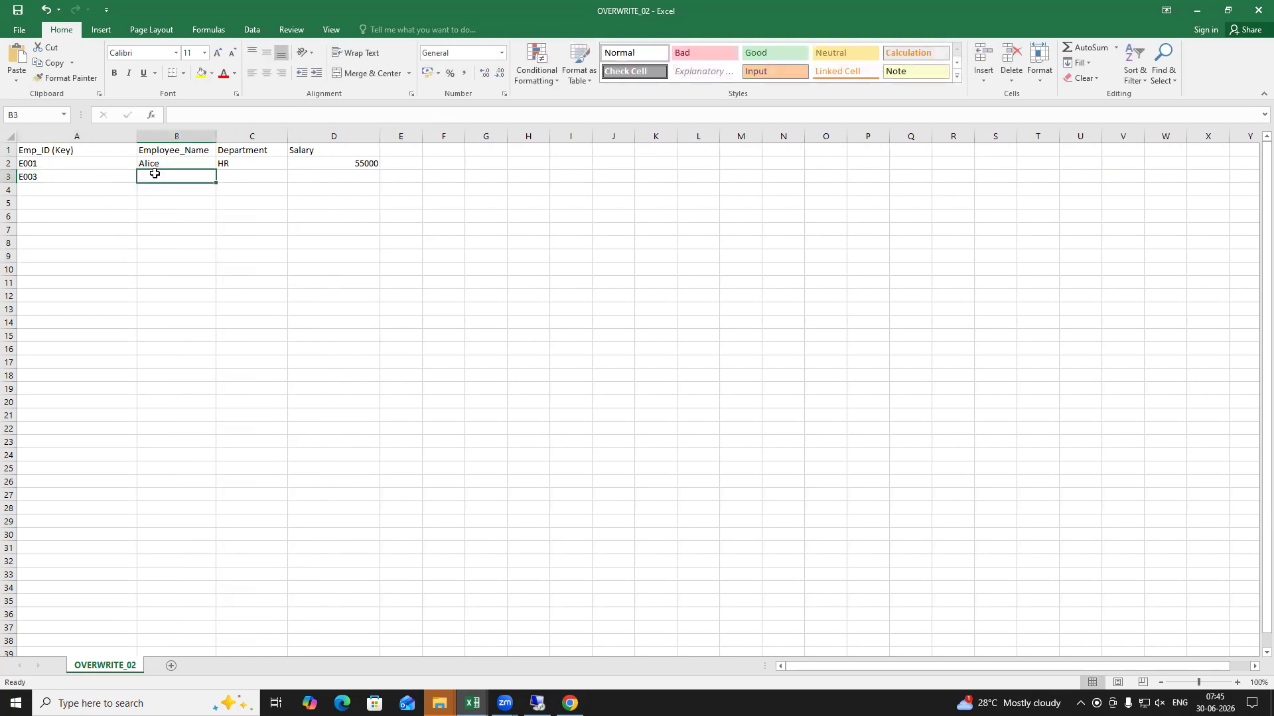
pyautogui.write('NAGENDRA')
pyautogui.click(215, 239)
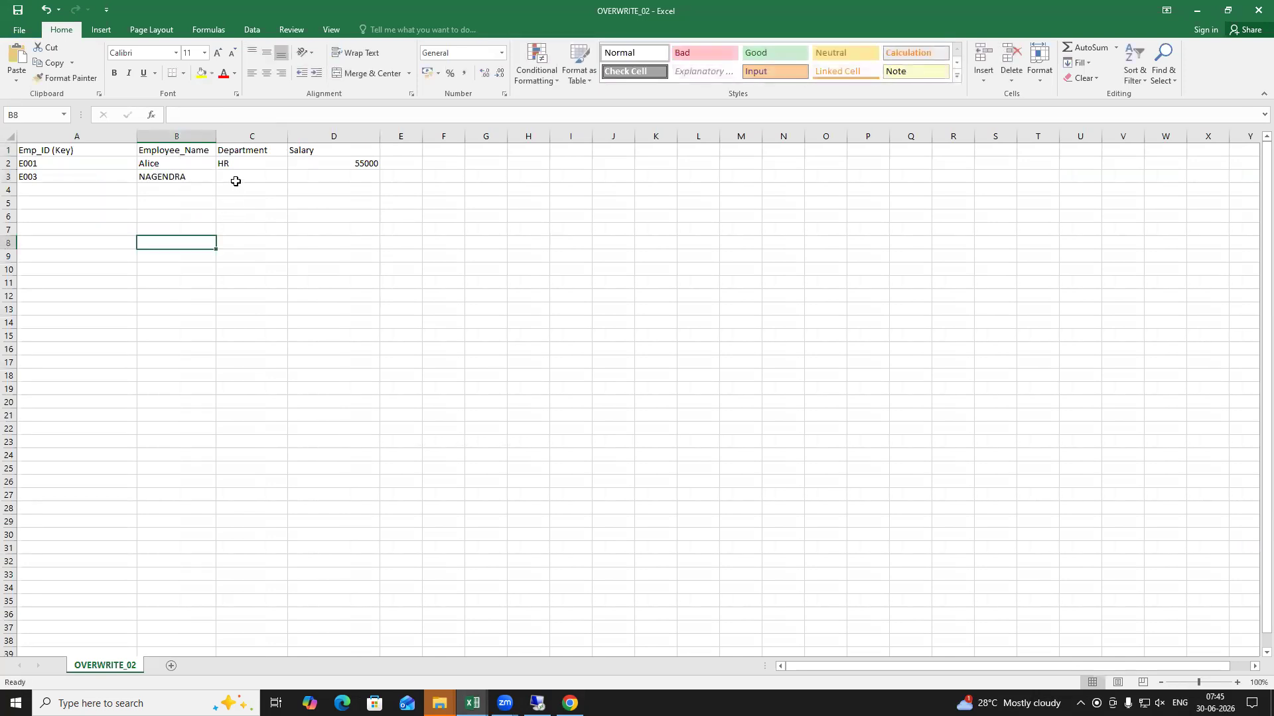
pyautogui.click(238, 176)
pyautogui.write('HR')
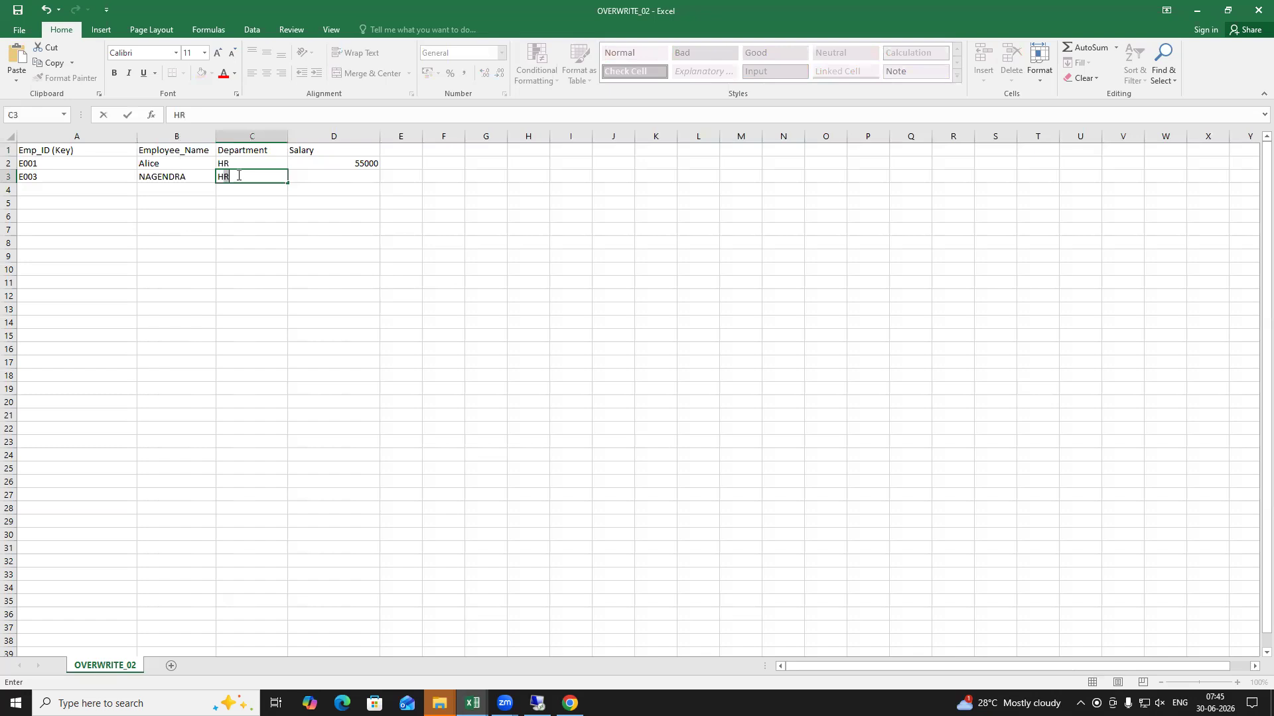
pyautogui.click(358, 179)
pyautogui.write('6')
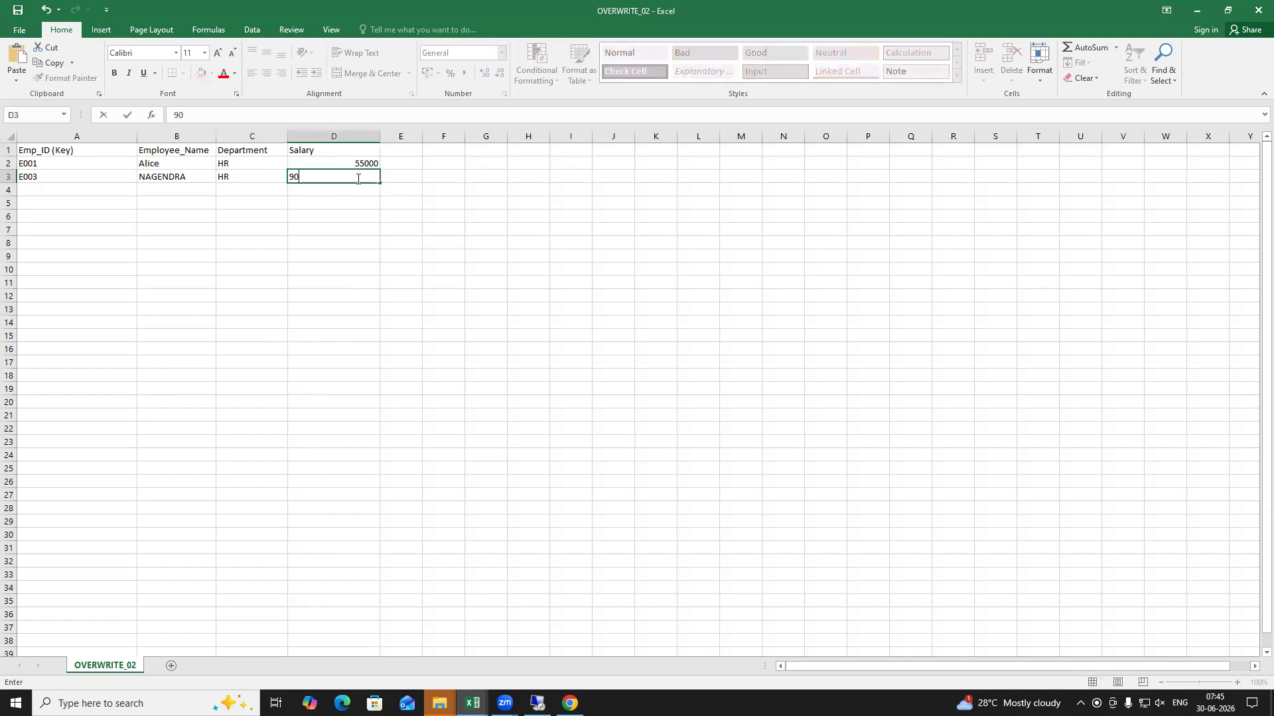
pyautogui.write('0000')
pyautogui.click(356, 269)
# Step: Save OVERWRITE_02, keeping the CSV format, and check its two employee records
pyautogui.hotkey('ctrl', 's')
pyautogui.press('Return')
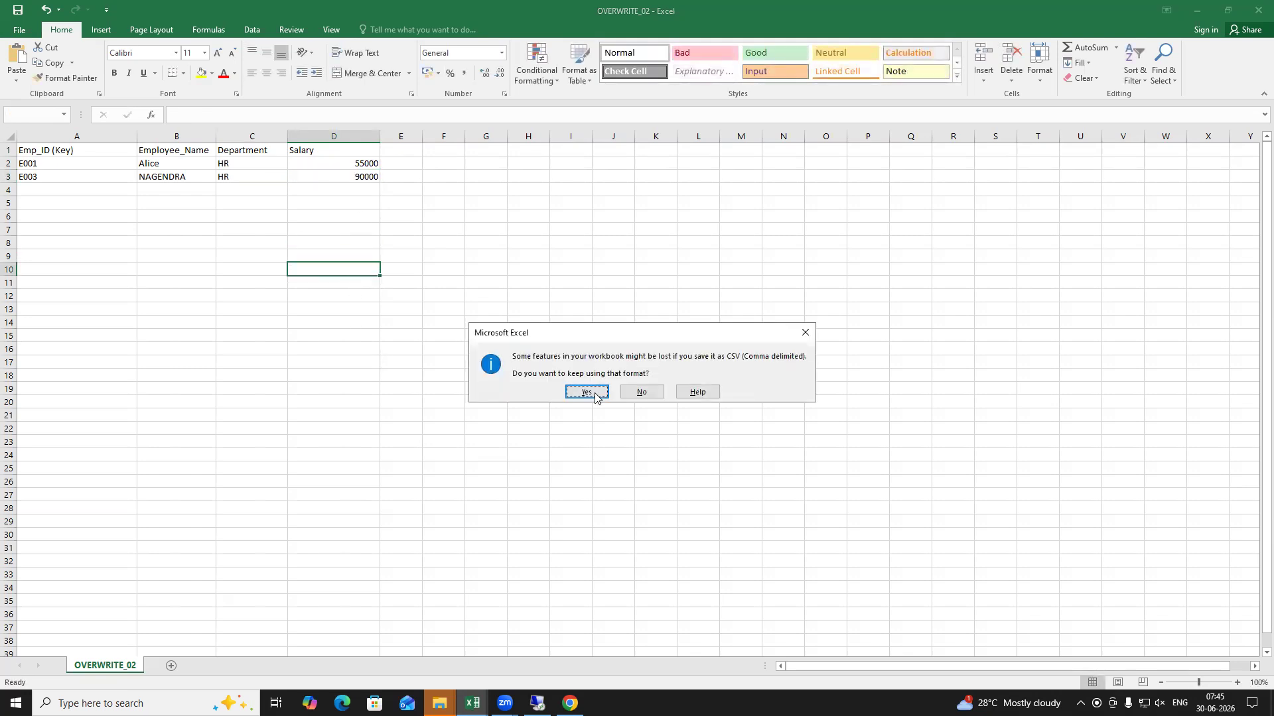
pyautogui.click(199, 338)
pyautogui.moveTo(62, 167); pyautogui.dragTo(353, 178)
pyautogui.click(318, 269)
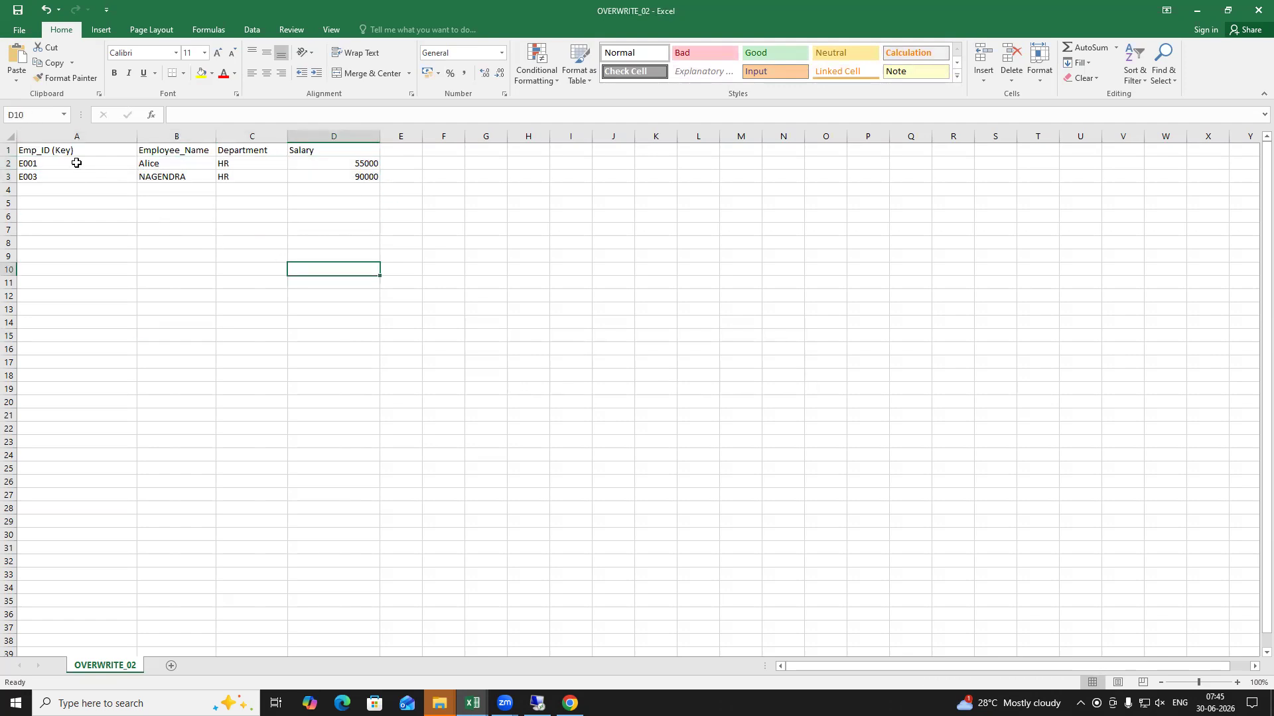
pyautogui.moveTo(77, 164); pyautogui.dragTo(338, 178)
pyautogui.click(318, 269)
pyautogui.hotkey('ctrl', 's')
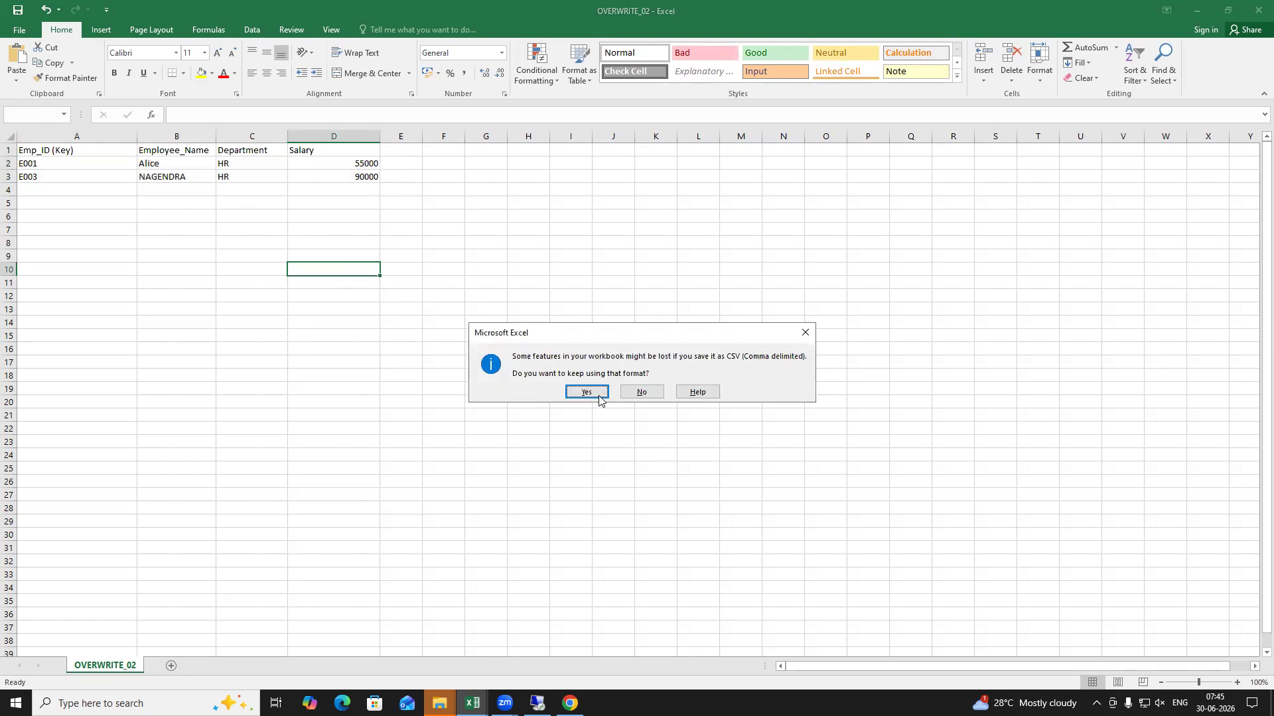
pyautogui.click(593, 390)
pyautogui.click(238, 164)
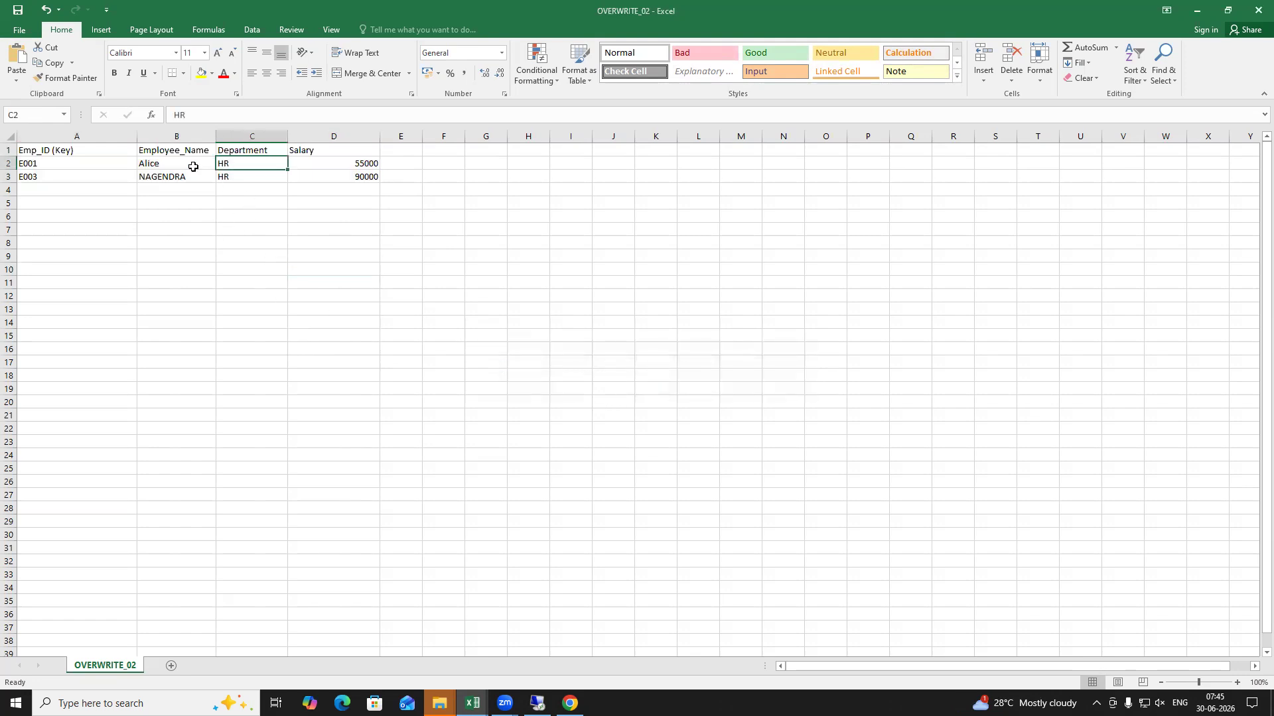
# Step: Review the E001 and E003 employee records in OVERWRITE_02 and close the workbook
pyautogui.click(191, 177)
pyautogui.click(245, 169)
pyautogui.click(245, 177)
pyautogui.moveTo(76, 163); pyautogui.dragTo(352, 163)
pyautogui.click(331, 243)
pyautogui.moveTo(89, 176); pyautogui.dragTo(336, 177)
pyautogui.click(305, 242)
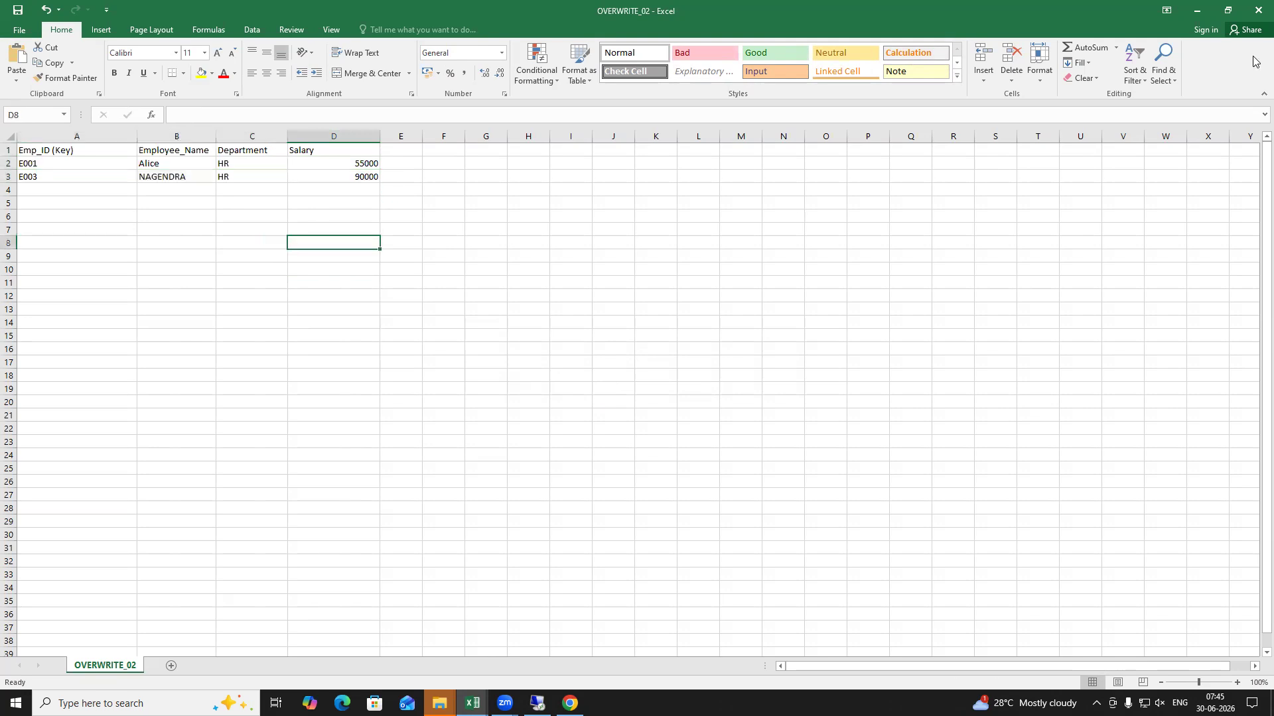
pyautogui.click(1256, 11)
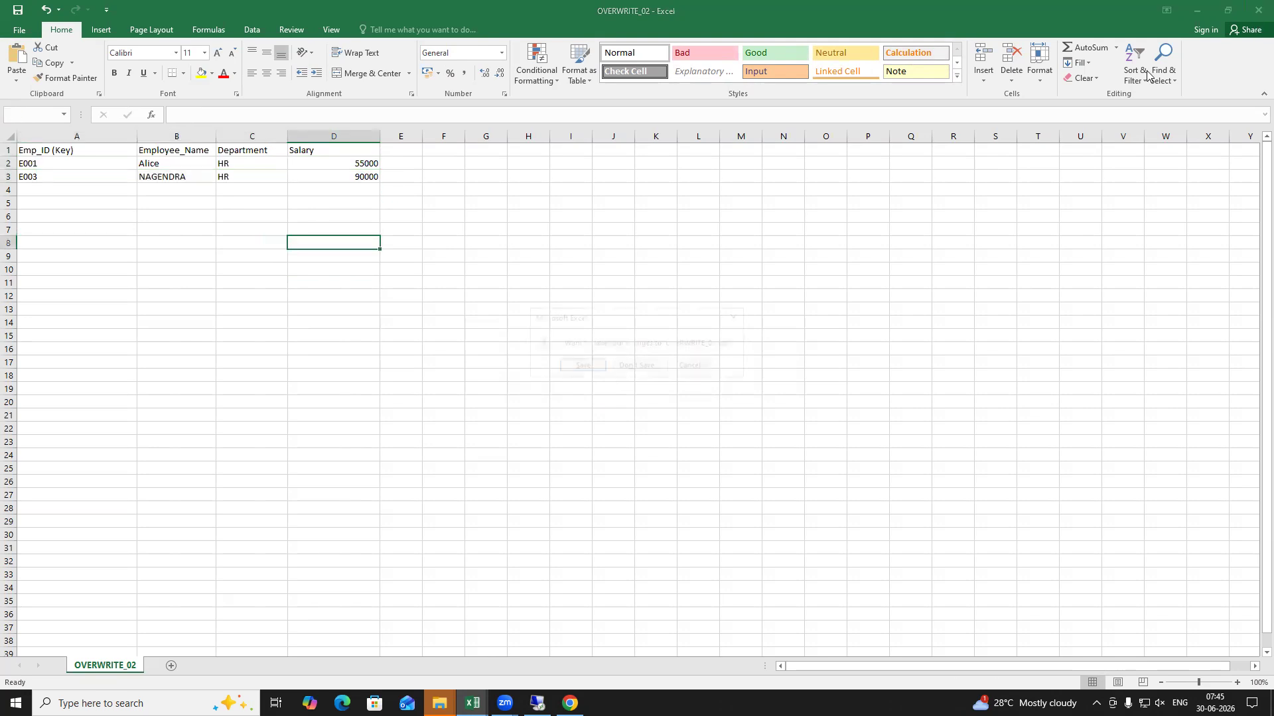
# Step: Switch to SAP Datasphere and preview the data of the OVERWRITE_01 table from the HL_TF_01 repository
pyautogui.click(569, 703)
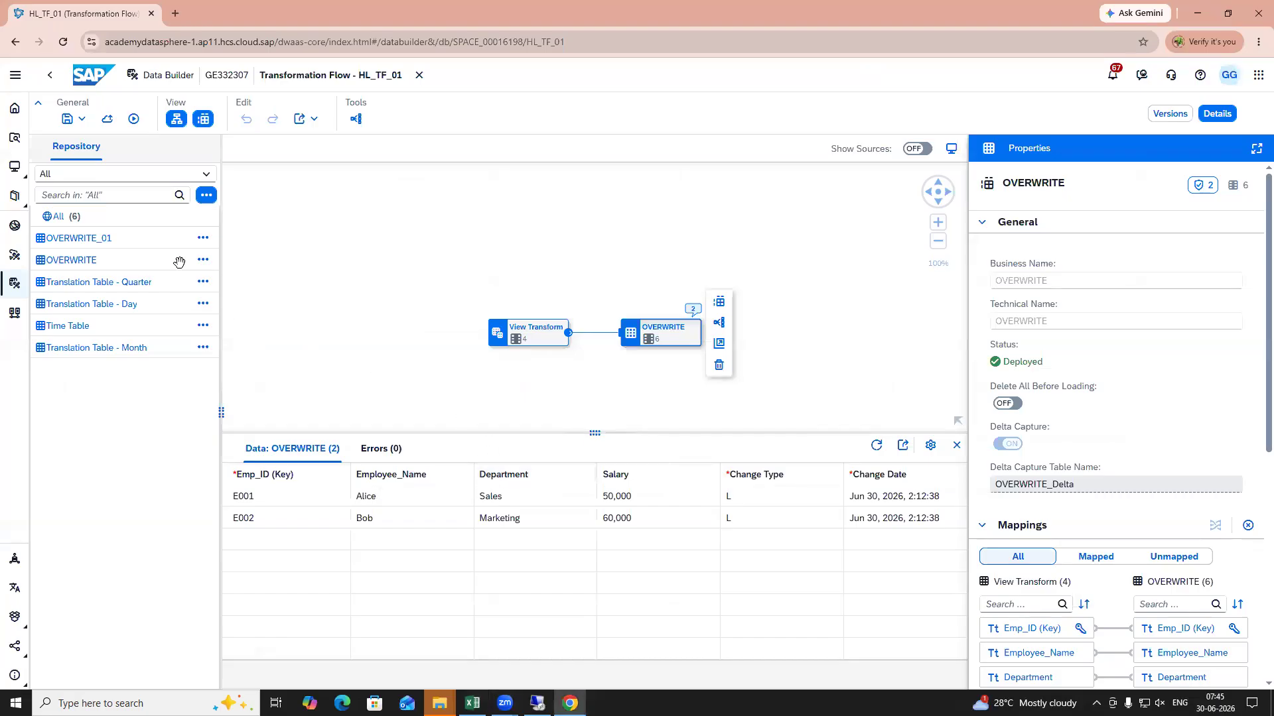
pyautogui.click(202, 242)
pyautogui.click(222, 213)
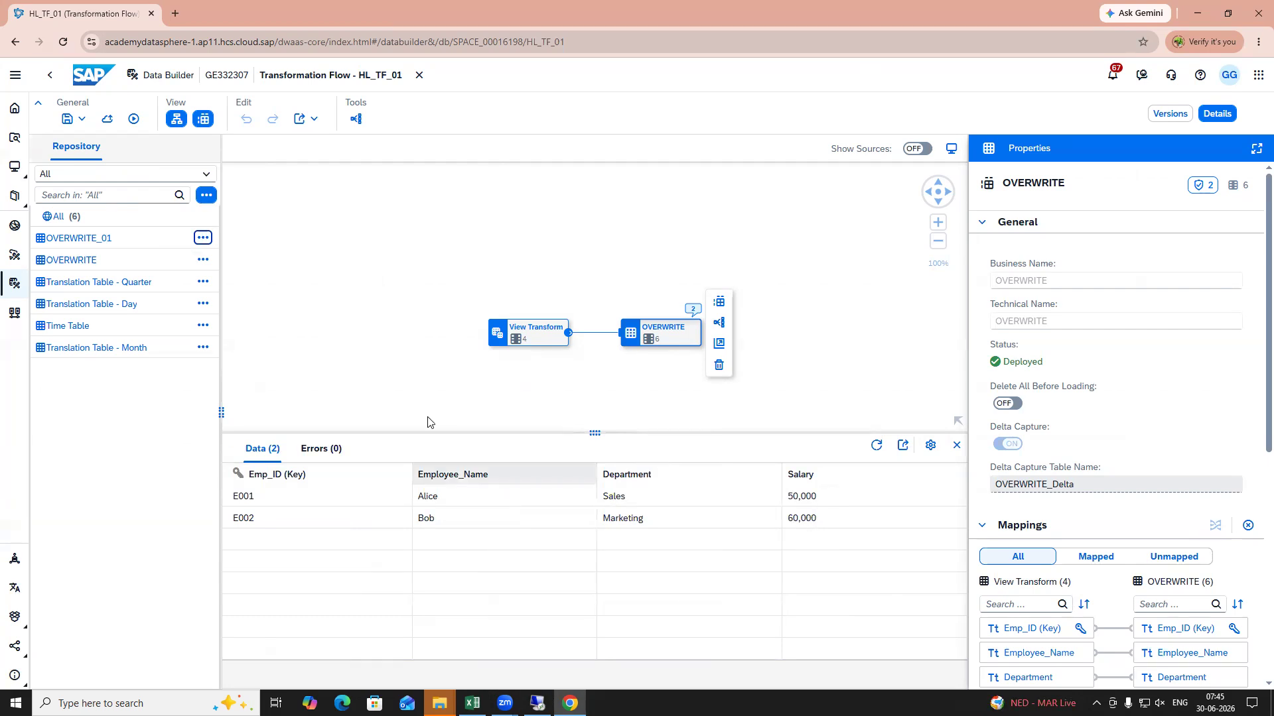
# Step: Reopen OVERWRITE_02 in Excel from the desktop's DSP Files folder and widen columns B to D
pyautogui.press('super+d')
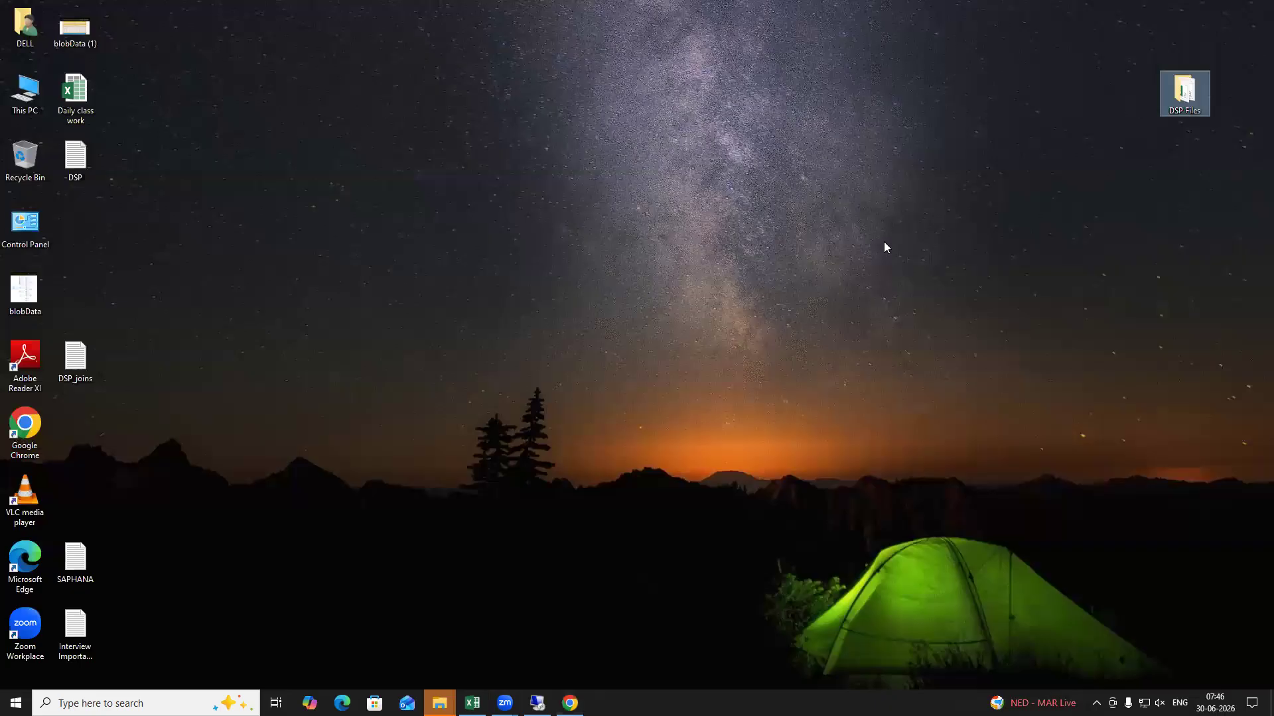
pyautogui.doubleClick(1186, 94)
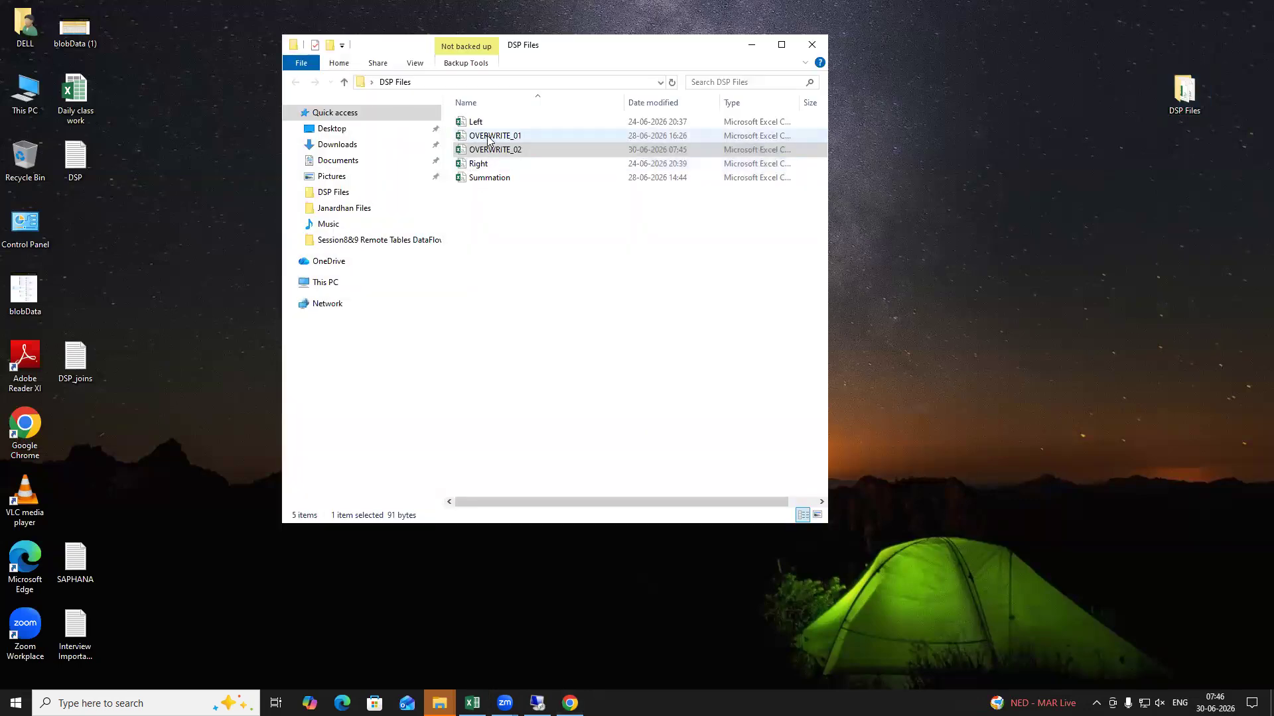
pyautogui.doubleClick(494, 150)
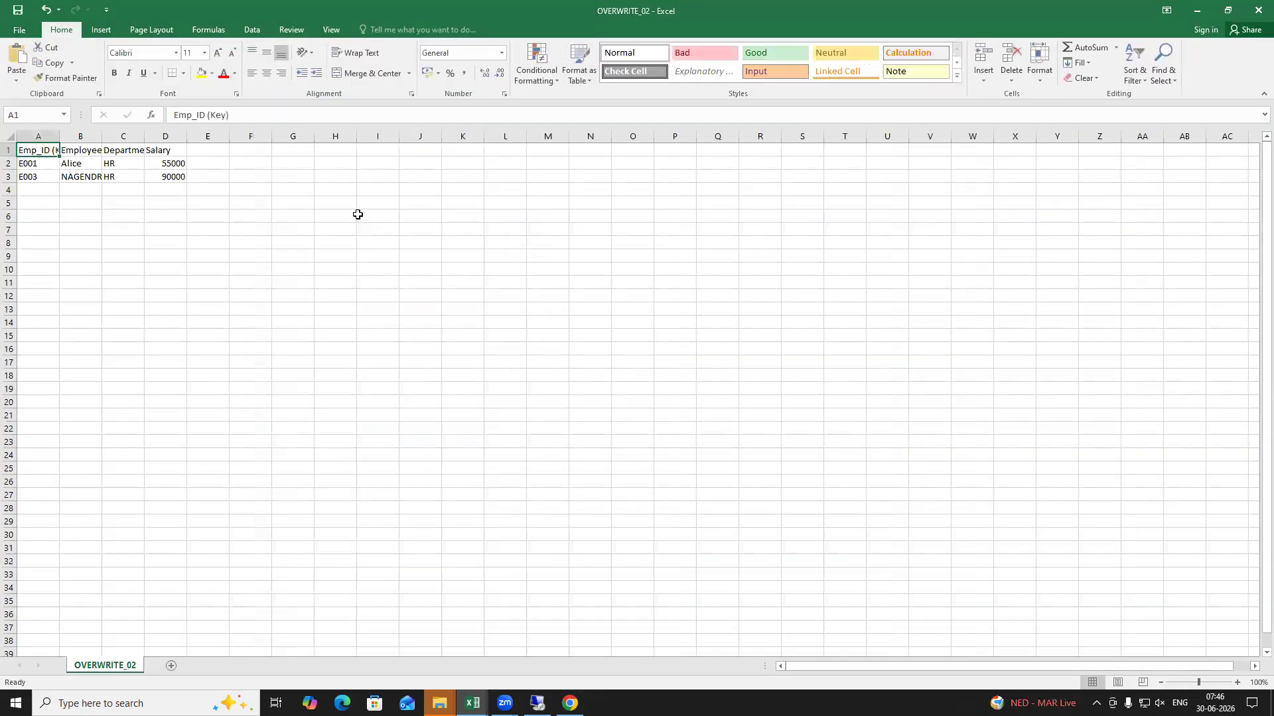
pyautogui.moveTo(186, 135); pyautogui.dragTo(255, 135)
pyautogui.moveTo(144, 134); pyautogui.dragTo(195, 135)
pyautogui.moveTo(103, 136); pyautogui.dragTo(158, 136)
# Step: Examine the department and salary values of employees E001 and E003 in OVERWRITE_02
pyautogui.click(176, 163)
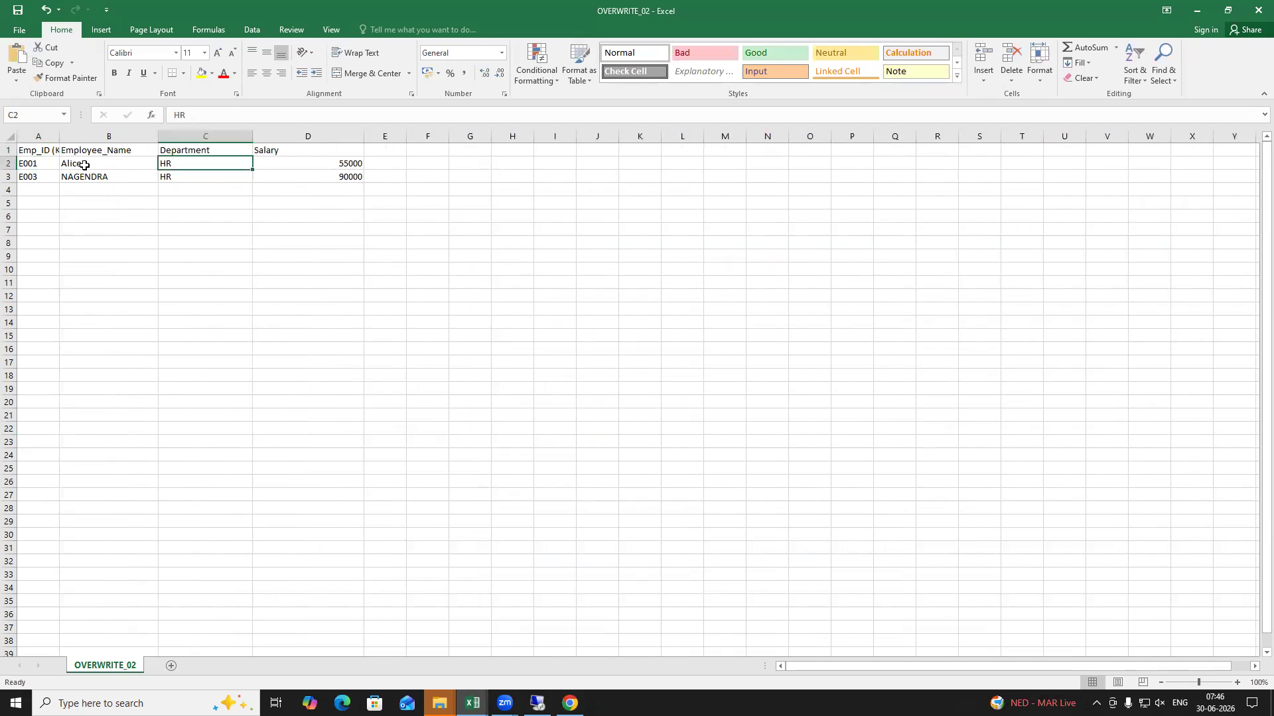
pyautogui.click(128, 162)
pyautogui.click(194, 163)
pyautogui.click(284, 163)
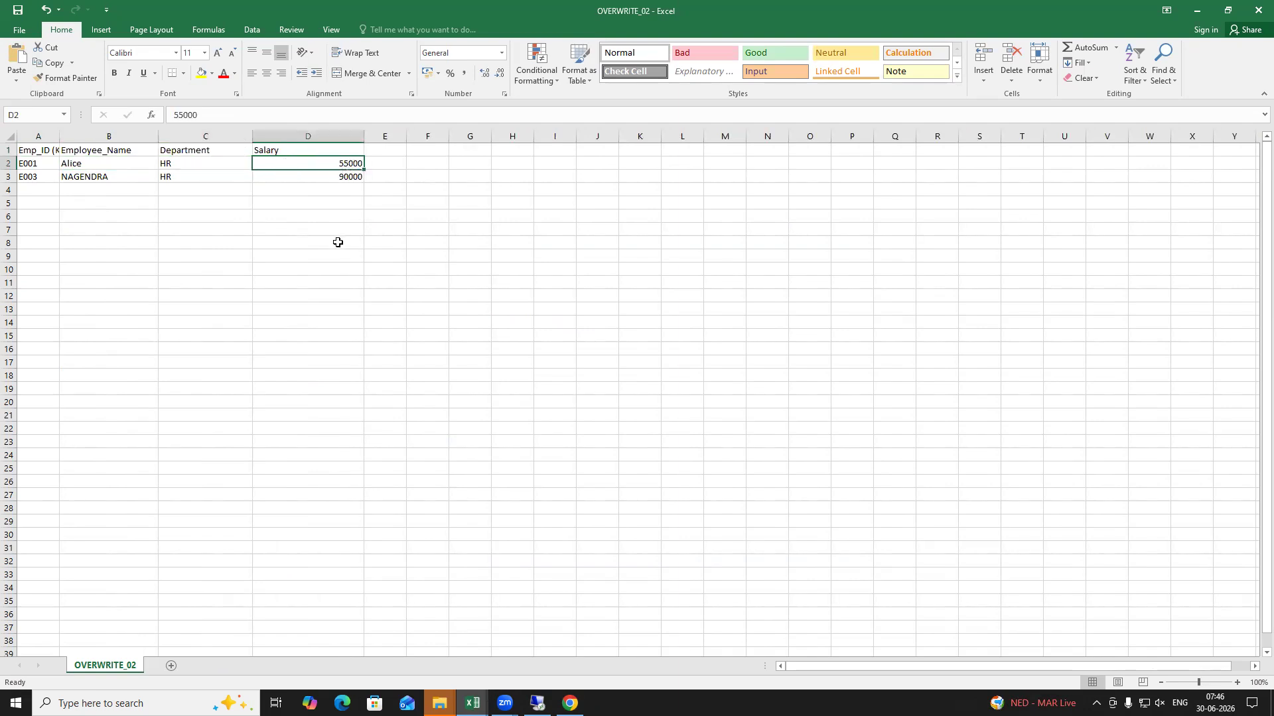
pyautogui.moveTo(38, 176); pyautogui.dragTo(301, 176)
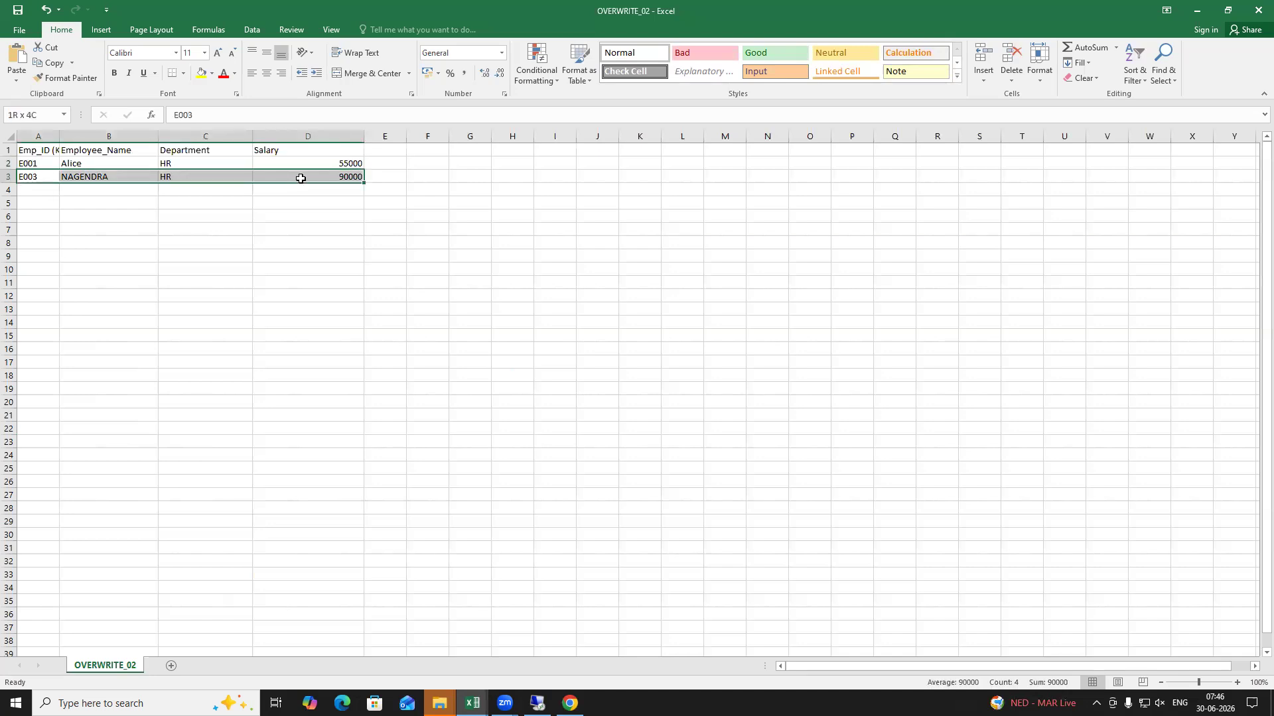
pyautogui.click(106, 229)
pyautogui.moveTo(56, 177); pyautogui.dragTo(300, 179)
pyautogui.click(179, 176)
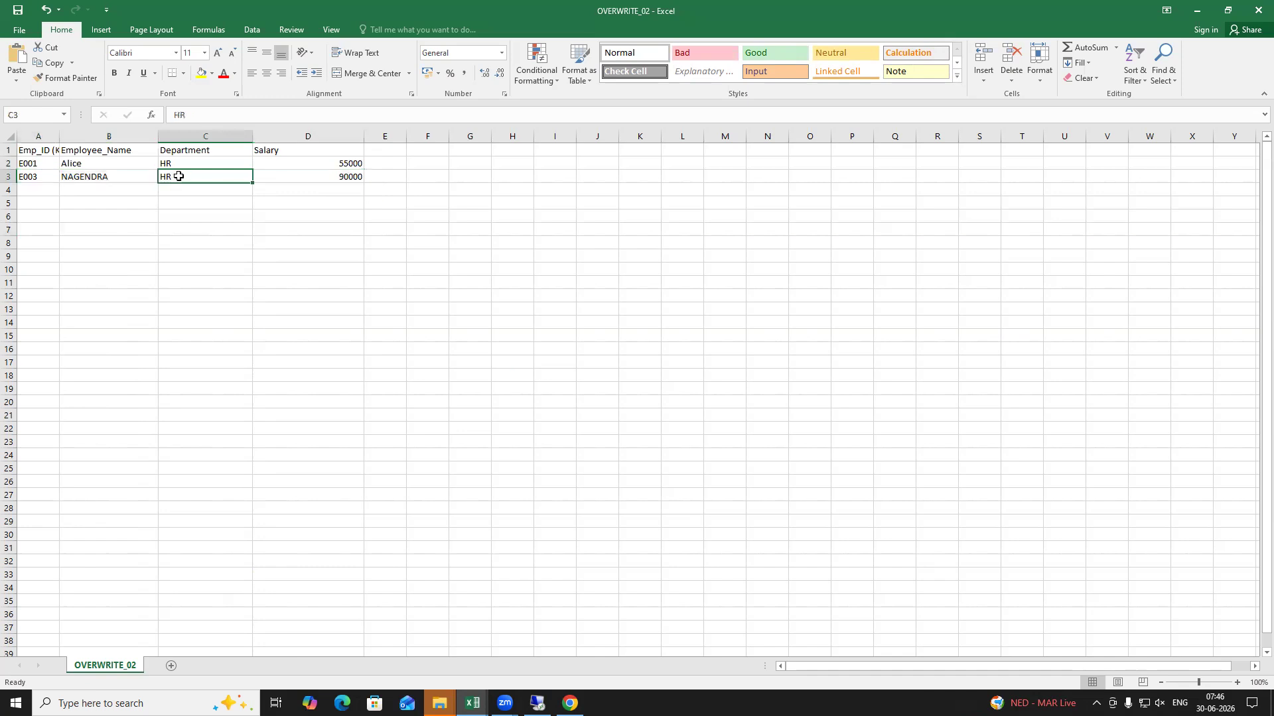
pyautogui.click(335, 180)
pyautogui.click(433, 244)
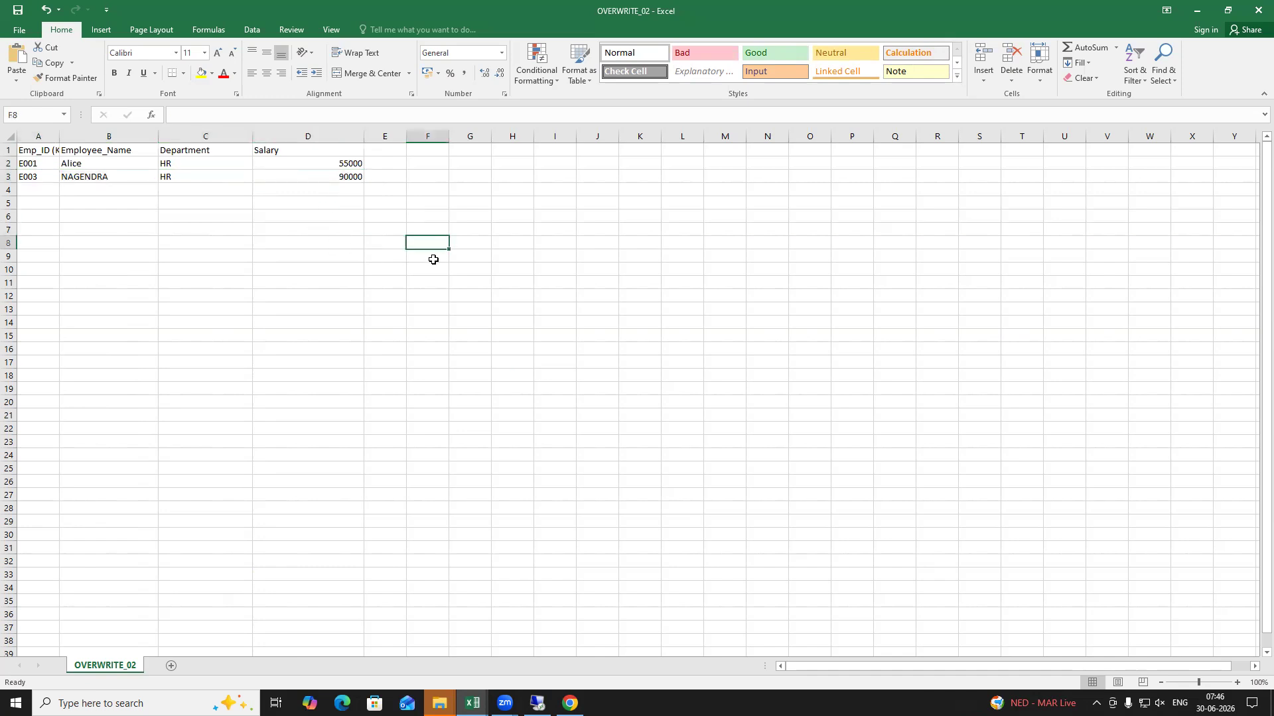
# Step: Save OVERWRITE_02, keeping the CSV format, and switch back to SAP Datasphere
pyautogui.hotkey('ctrl', 's')
pyautogui.click(629, 392)
pyautogui.click(569, 703)
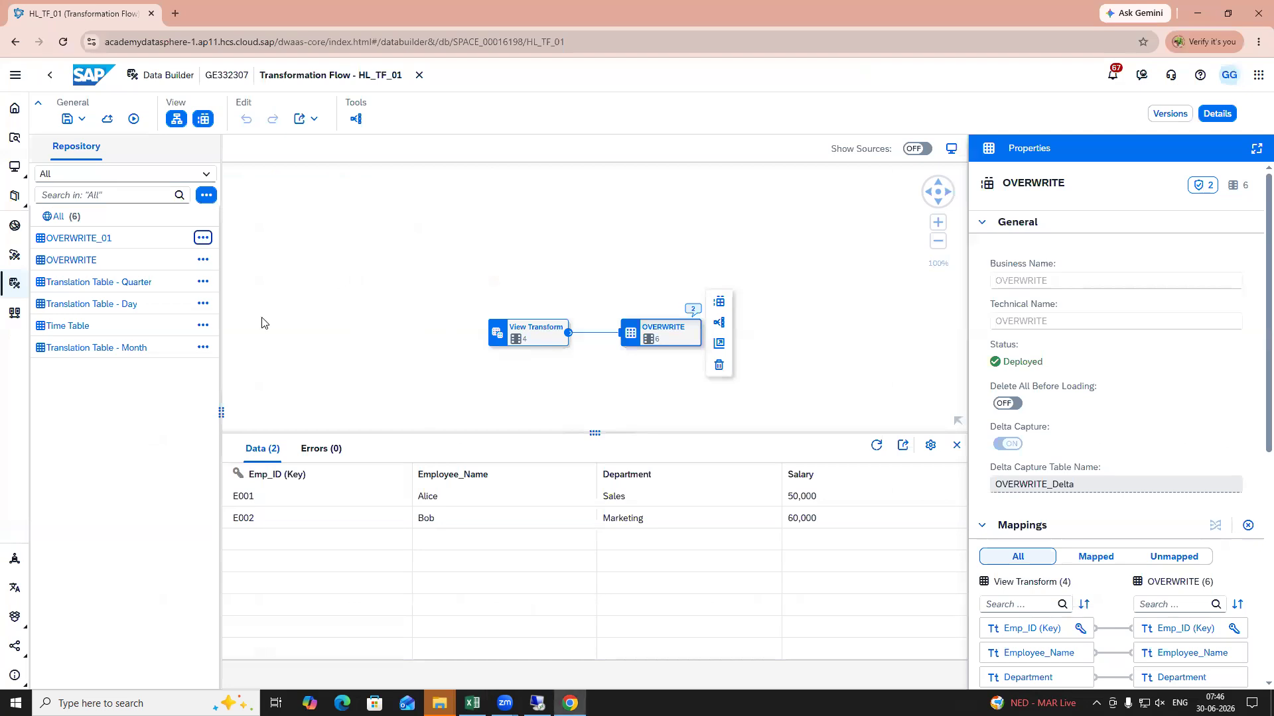
# Step: Close the HL_TF_01 transformation flow and open the OVERWRITE_01 local table from the Data Builder list
pyautogui.click(418, 74)
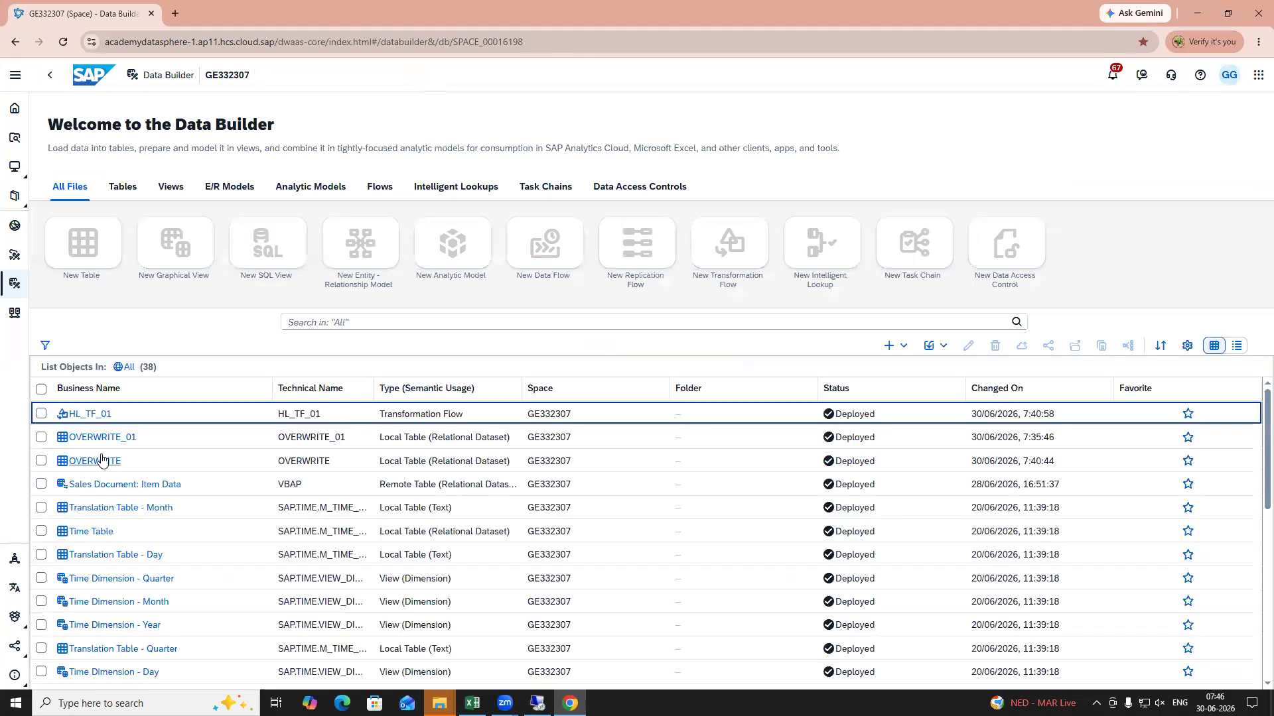
pyautogui.click(103, 438)
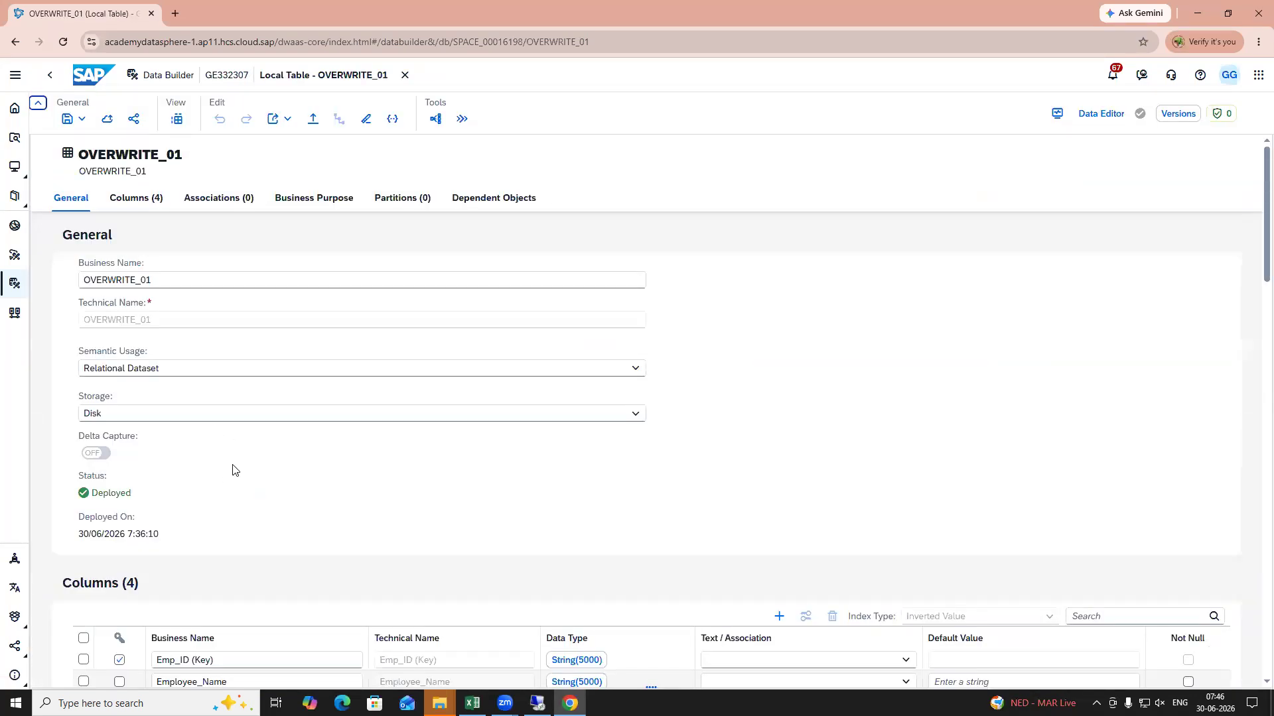
pyautogui.scroll(-2, 233, 469)
pyautogui.scroll(2, 233, 470)
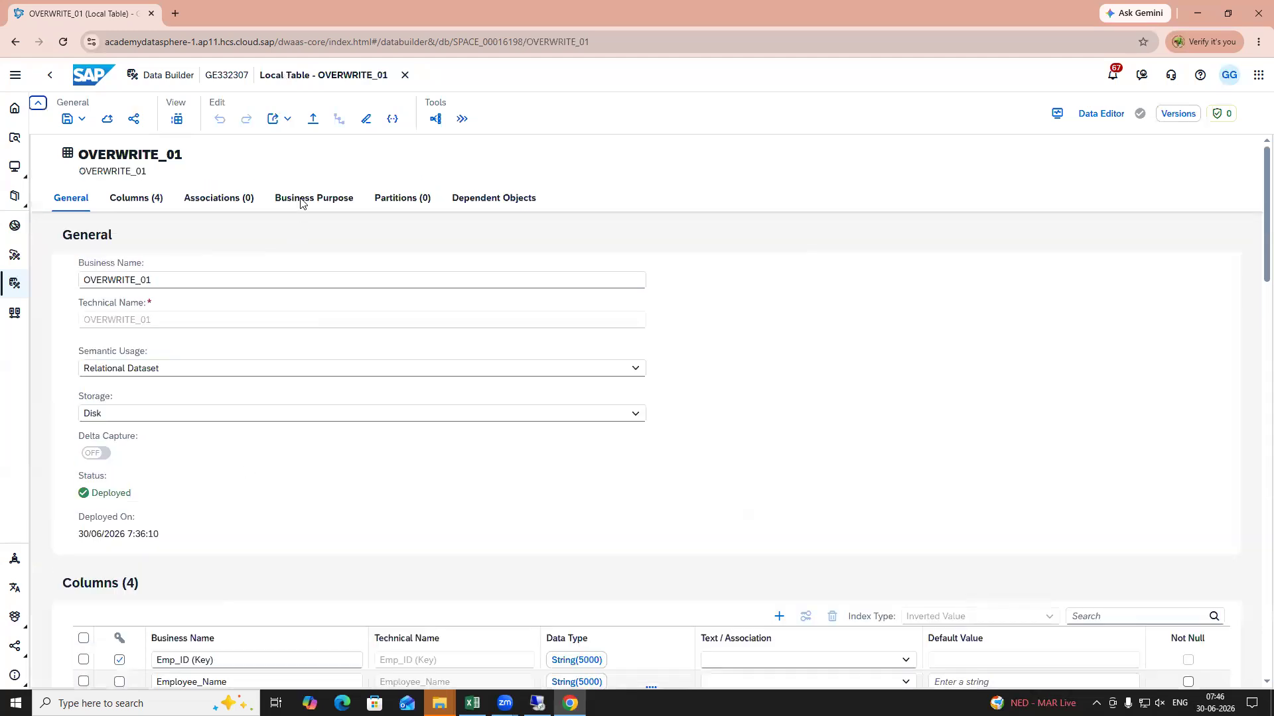
# Step: Start a CSV import into OVERWRITE_01 and choose OVERWRITE_02 from the DSP Files folder as the source file
pyautogui.click(314, 120)
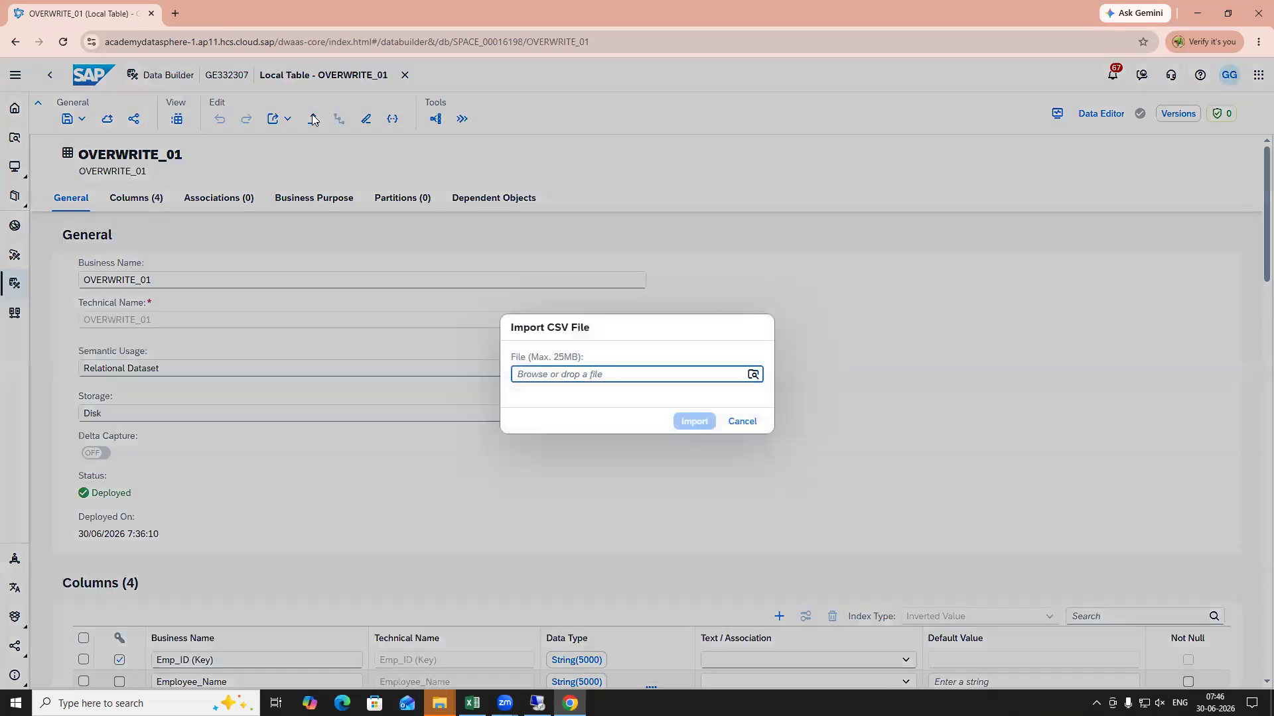
pyautogui.click(597, 377)
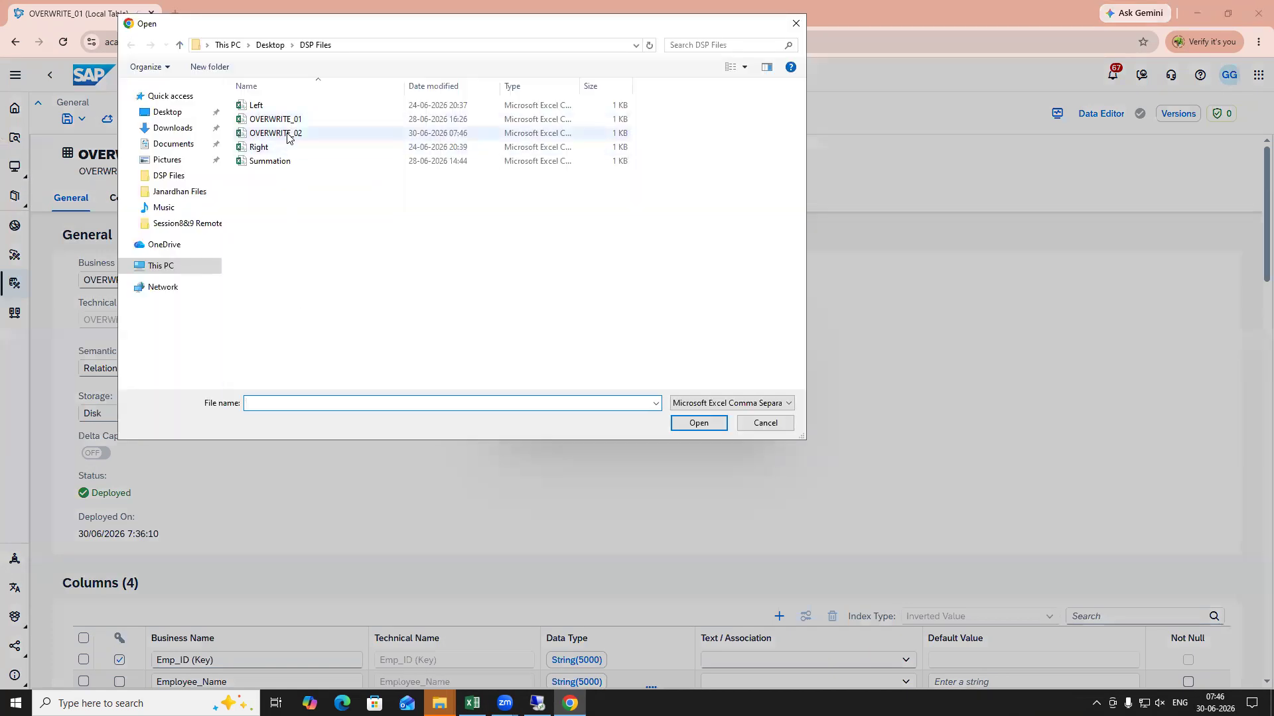
pyautogui.click(278, 133)
pyautogui.click(698, 422)
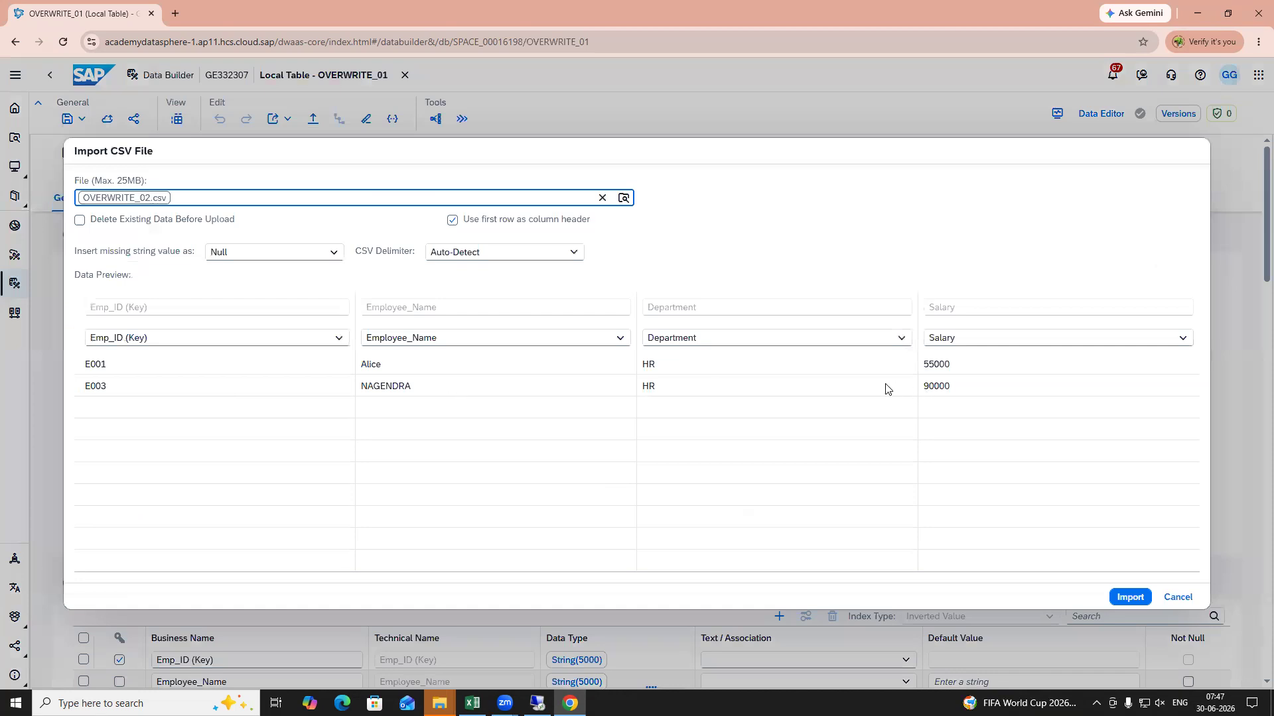
# Step: Try to import OVERWRITE_02.csv without deleting the existing data, then read and dismiss the resulting message
pyautogui.click(1130, 597)
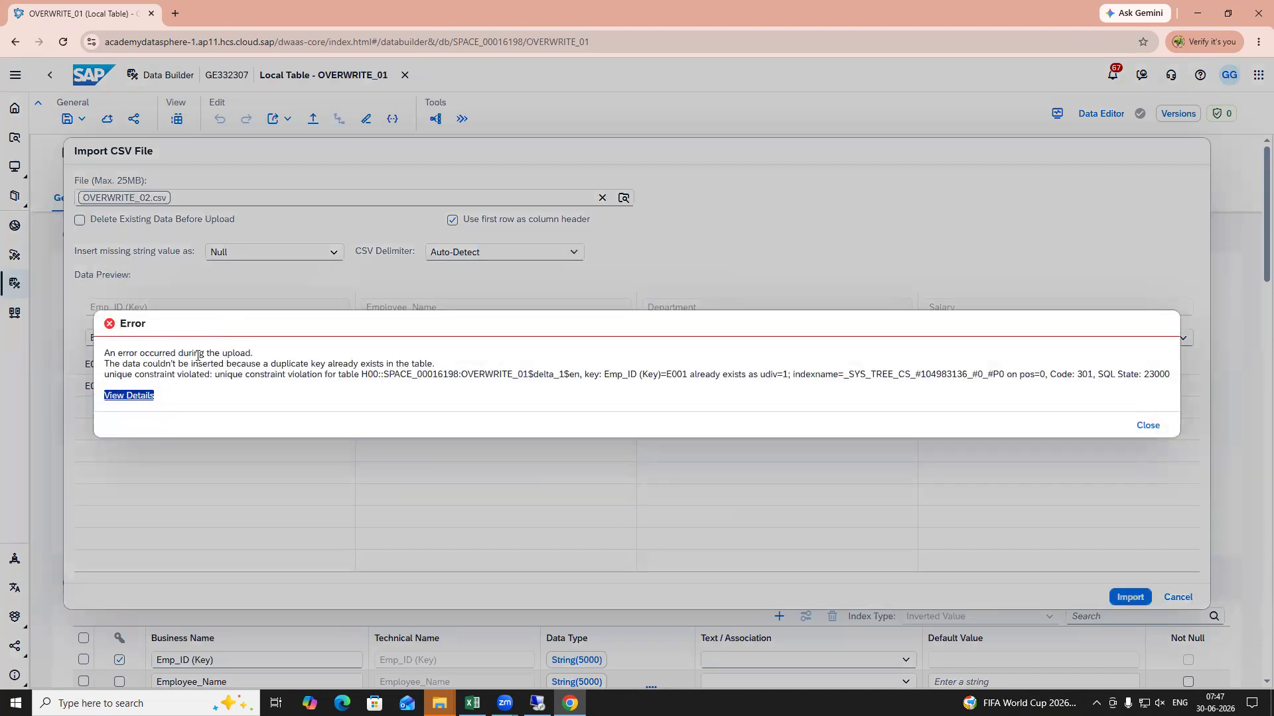
pyautogui.moveTo(106, 361)
pyautogui.mouseDown()
pyautogui.moveTo(413, 365)
pyautogui.moveTo(105, 366)
pyautogui.mouseUp()
pyautogui.click(447, 365)
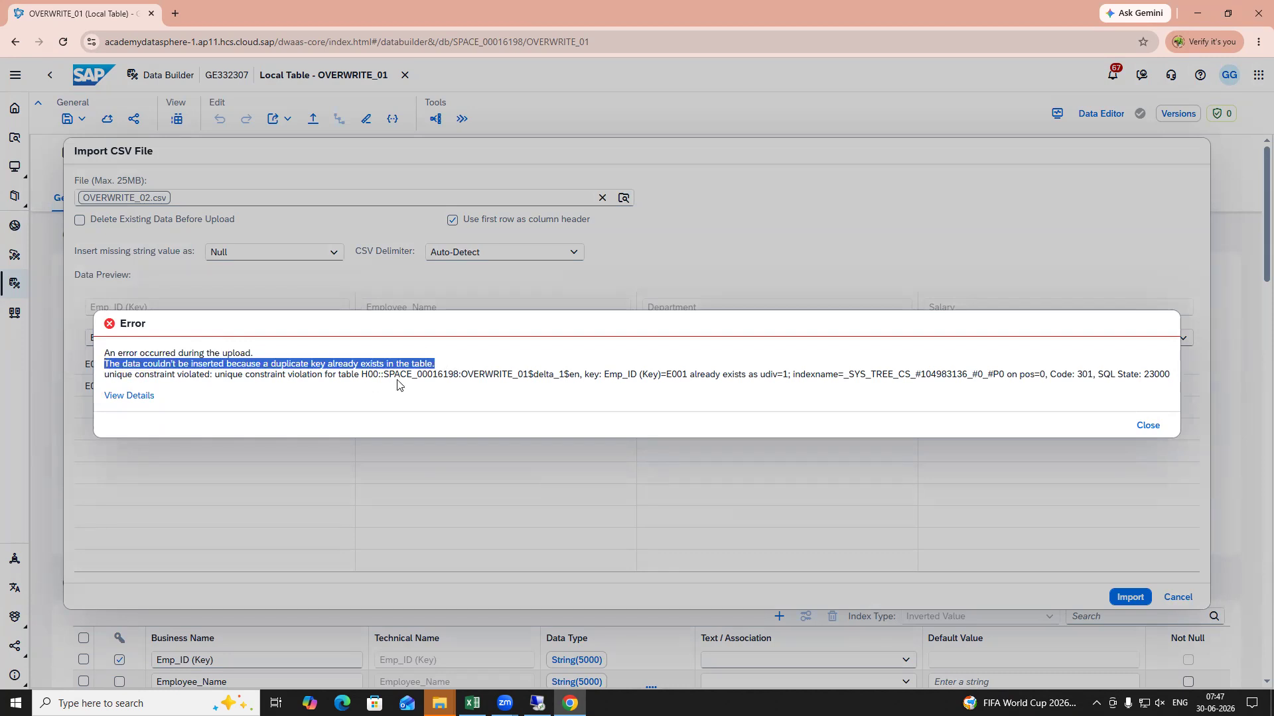
pyautogui.moveTo(319, 328); pyautogui.dragTo(333, 376)
pyautogui.click(1147, 425)
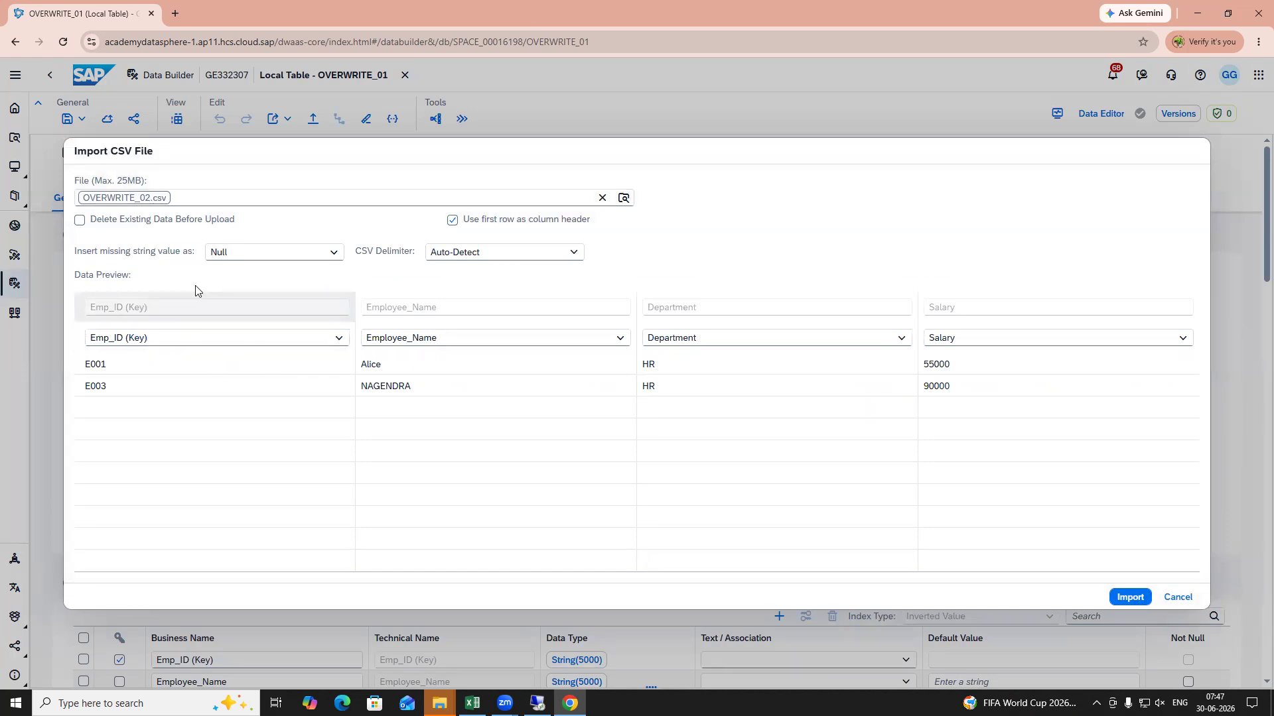
# Step: Import OVERWRITE_02.csv into OVERWRITE_01 with Delete Existing Data Before Upload enabled, and preview the table's data
pyautogui.click(80, 220)
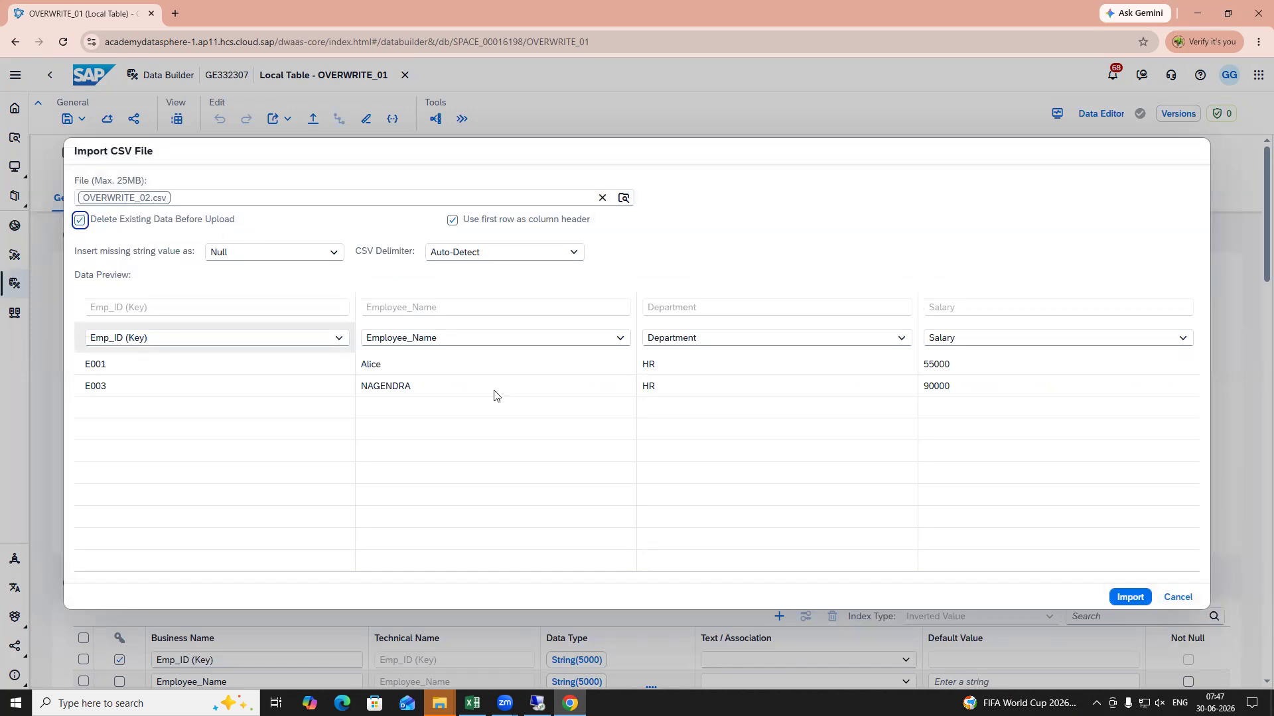
pyautogui.click(1122, 599)
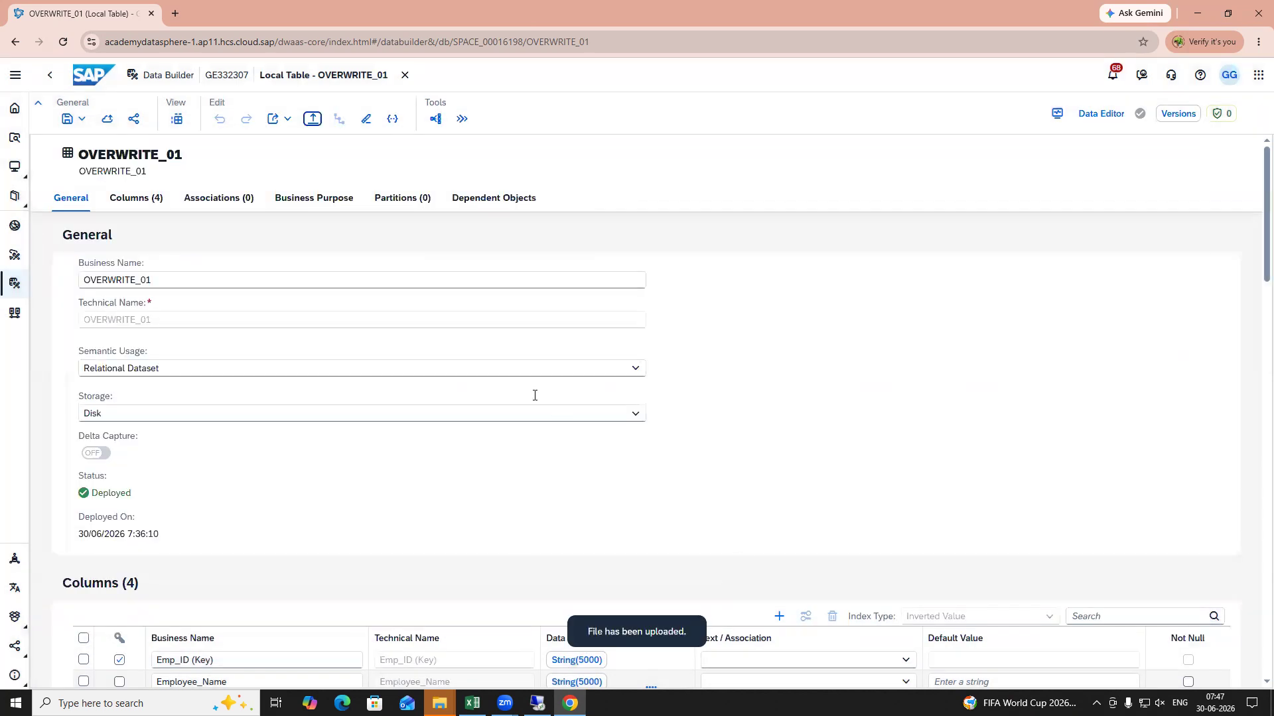
pyautogui.click(176, 119)
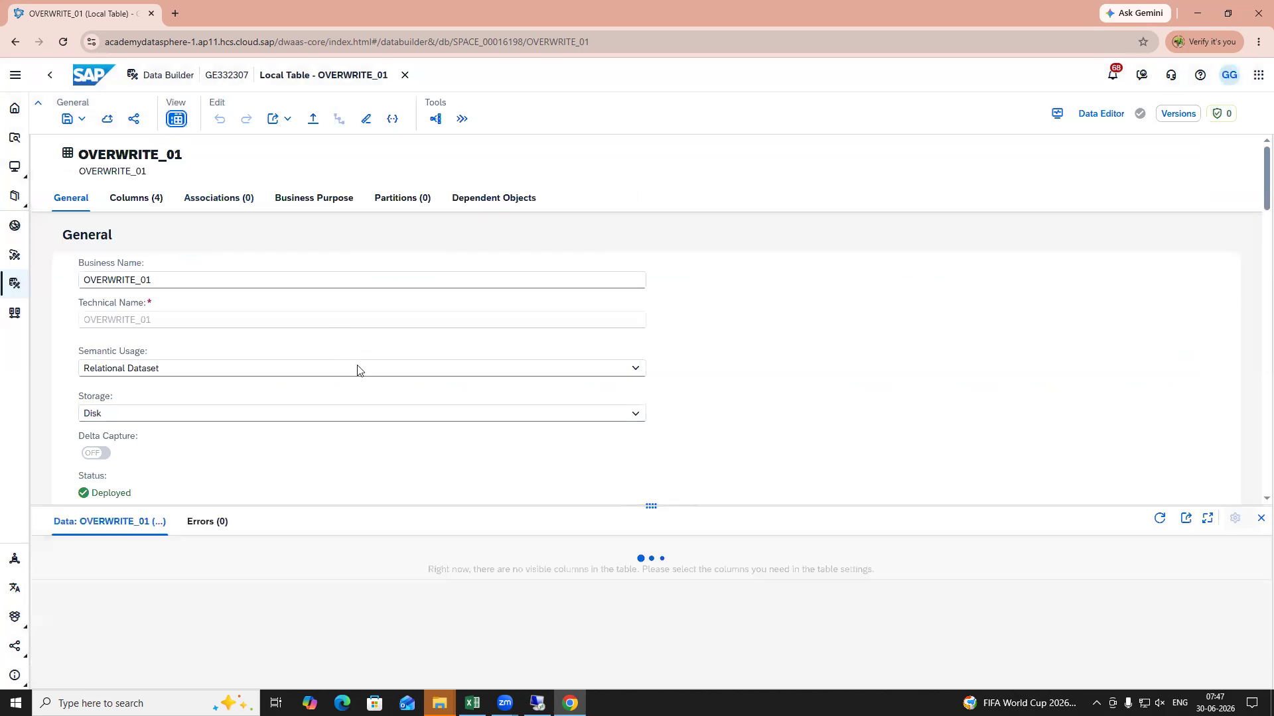
pyautogui.moveTo(635, 505); pyautogui.dragTo(649, 341)
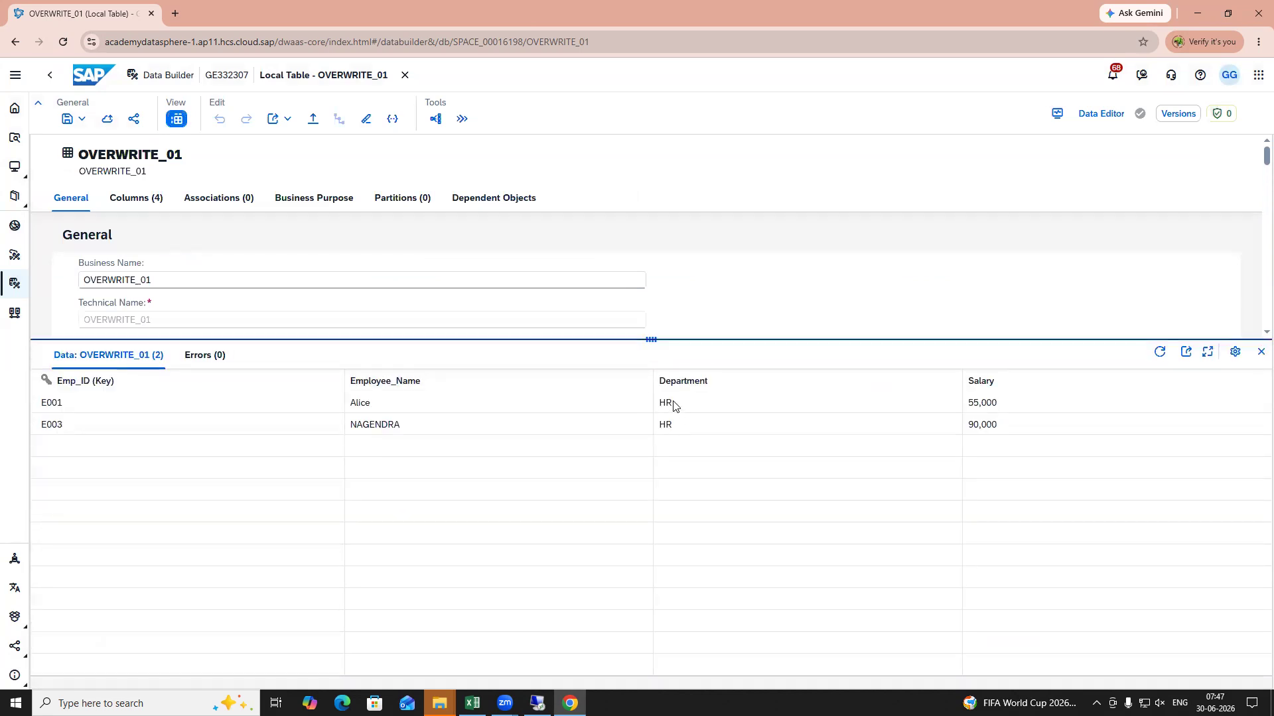
pyautogui.click(677, 428)
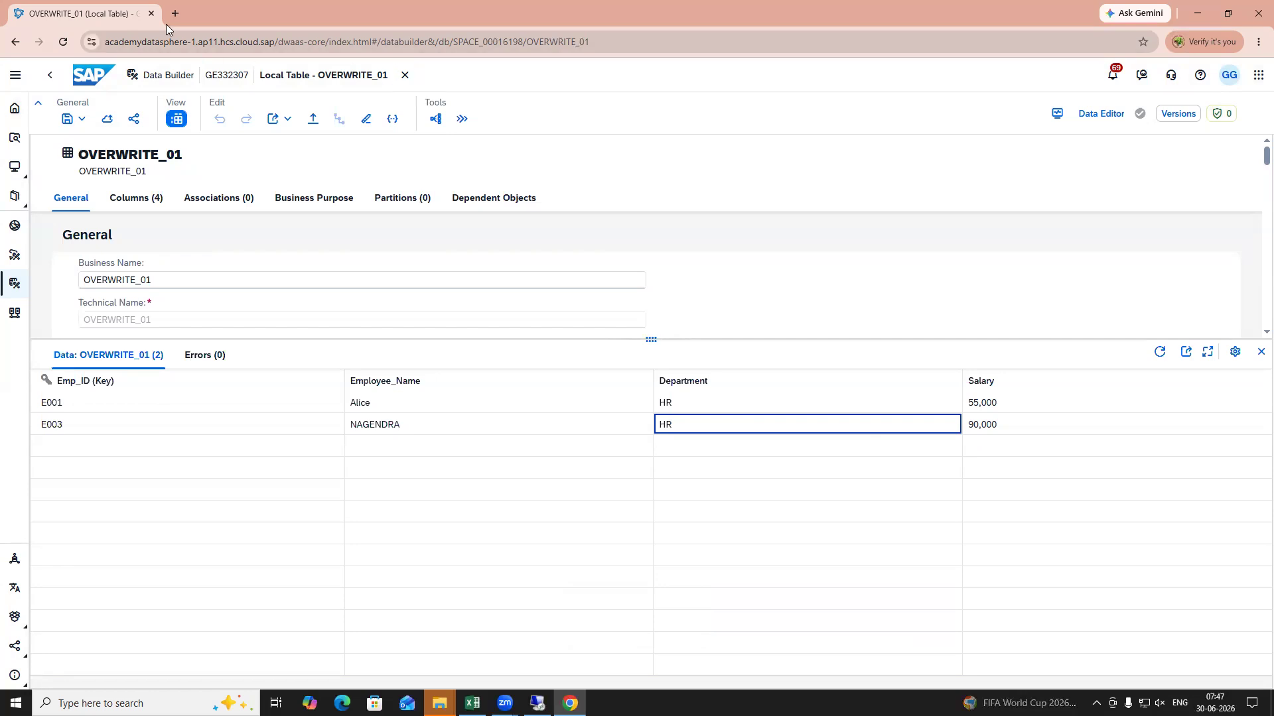
# Step: Open the Data Builder in a second browser tab and open the HL_TF_01 transformation flow there
pyautogui.click(17, 78)
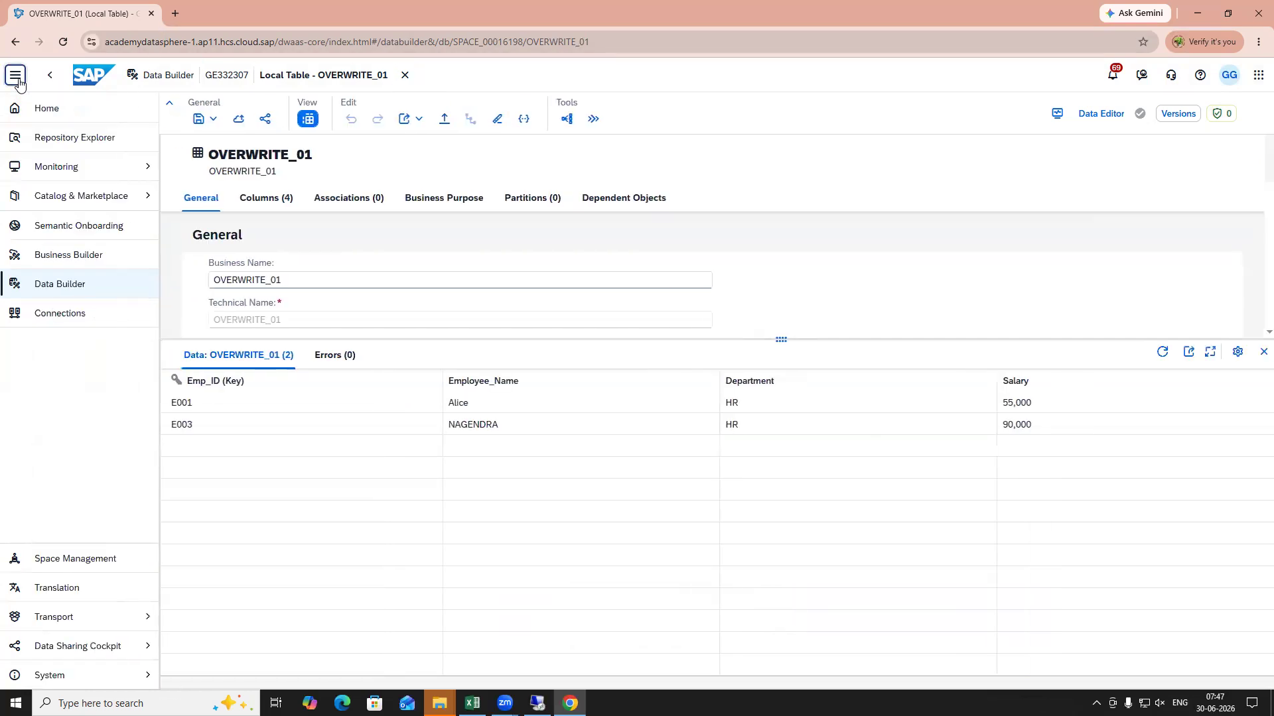
pyautogui.click(67, 292)
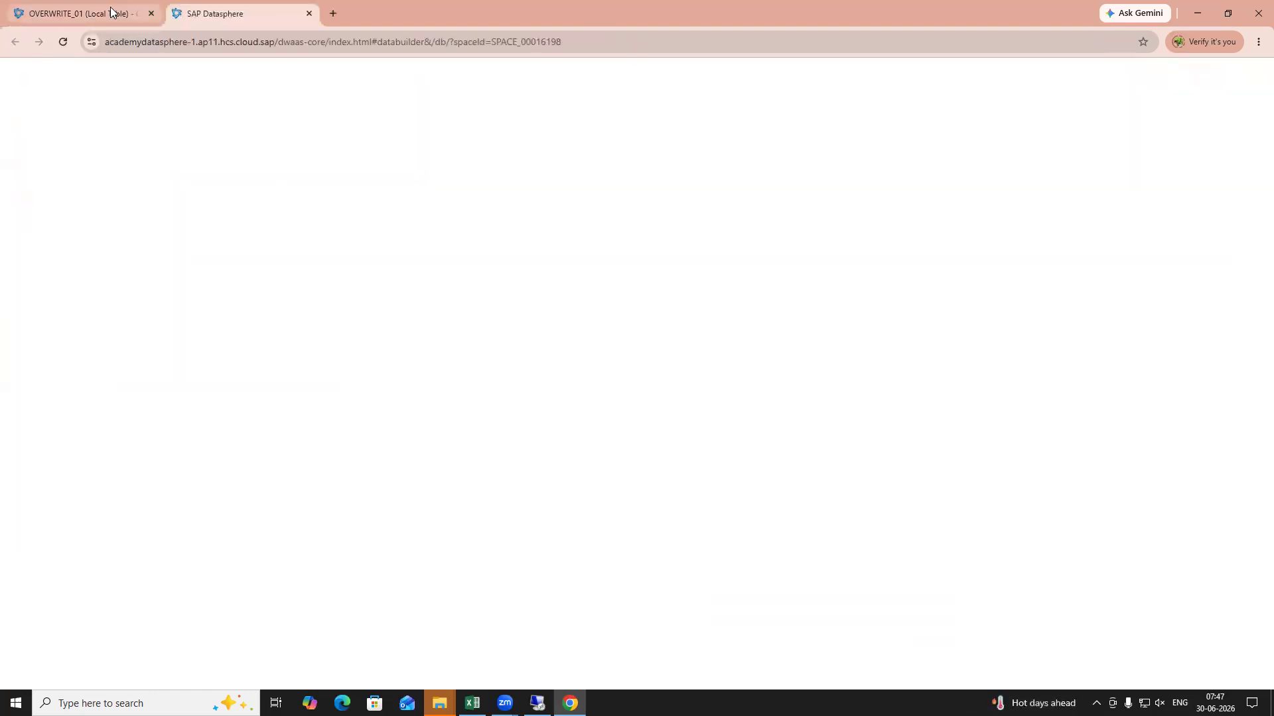
pyautogui.click(111, 11)
pyautogui.click(227, 13)
pyautogui.click(120, 21)
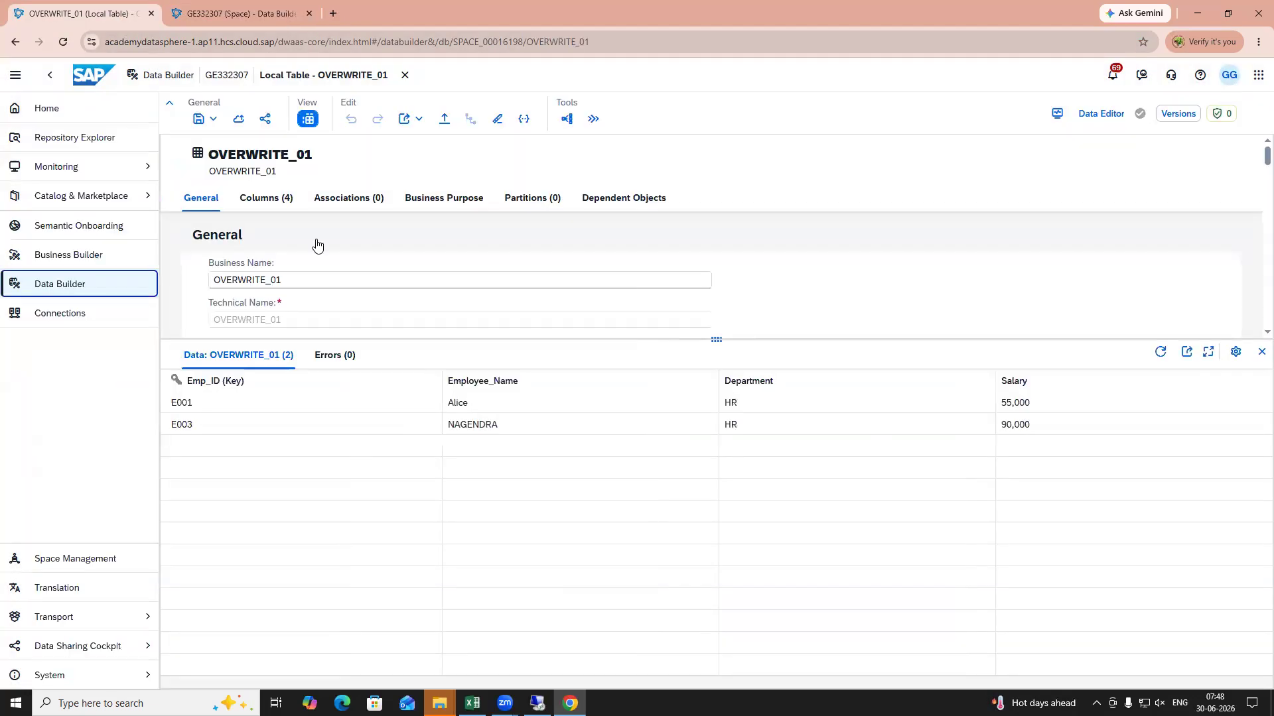
pyautogui.moveTo(441, 374); pyautogui.dragTo(321, 373)
pyautogui.click(237, 13)
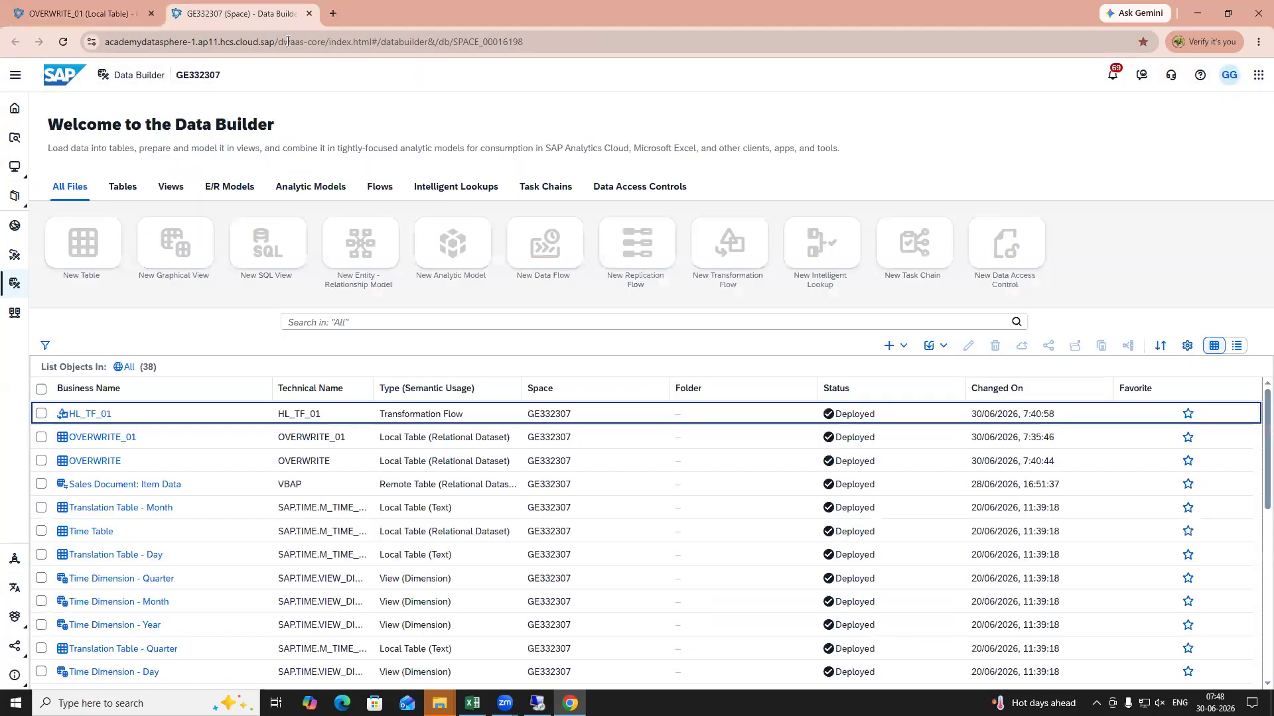
pyautogui.click(86, 414)
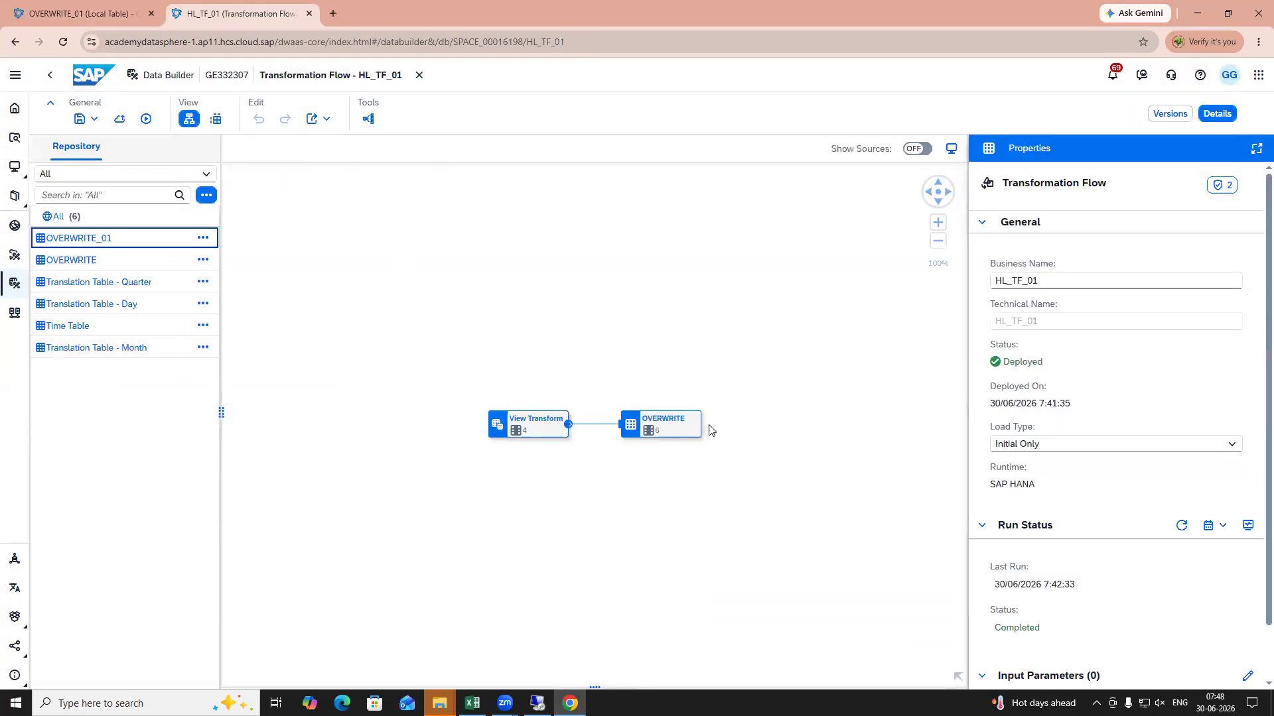
# Step: Select the OVERWRITE target in HL_TF_01 and preview the OVERWRITE table's data
pyautogui.click(683, 427)
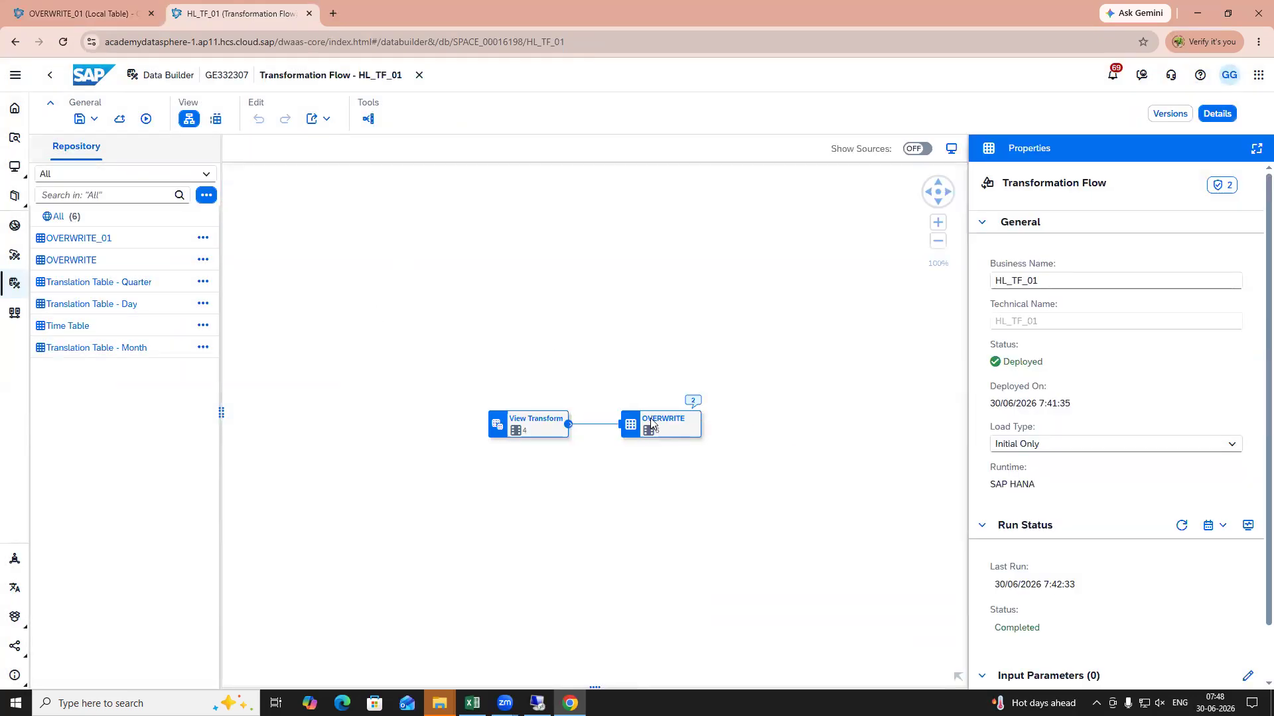
pyautogui.click(721, 438)
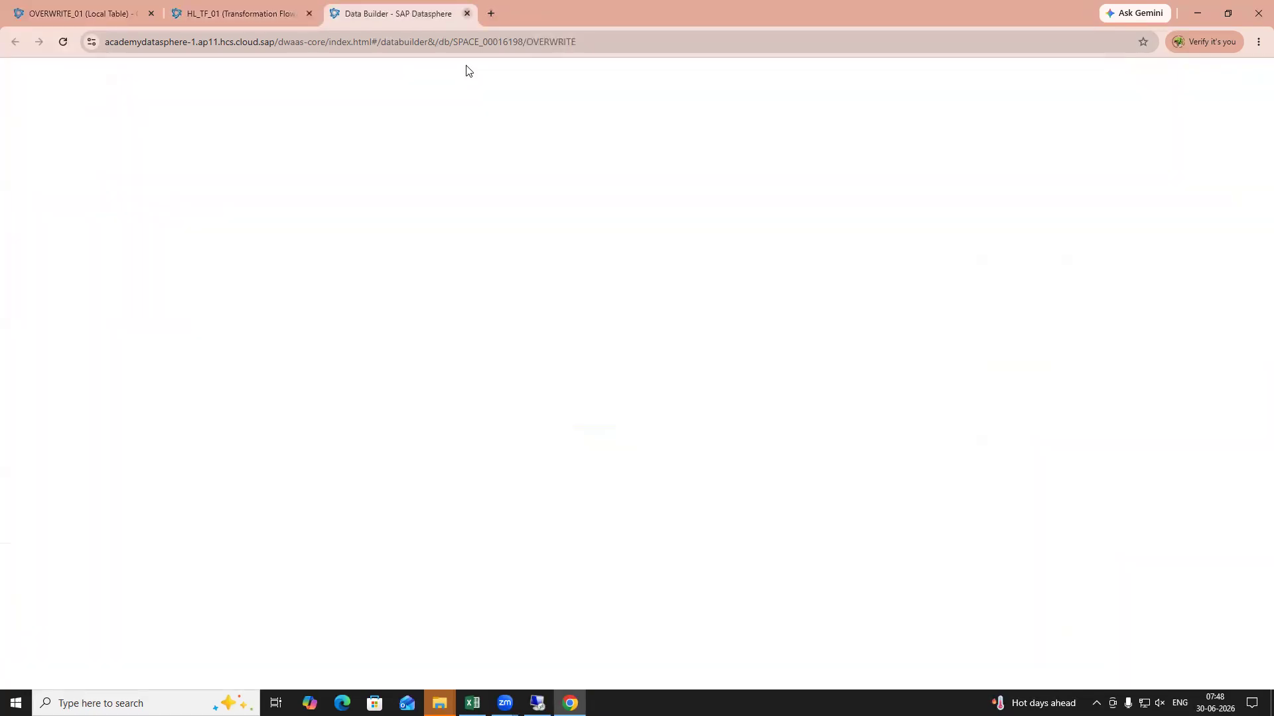
pyautogui.click(467, 14)
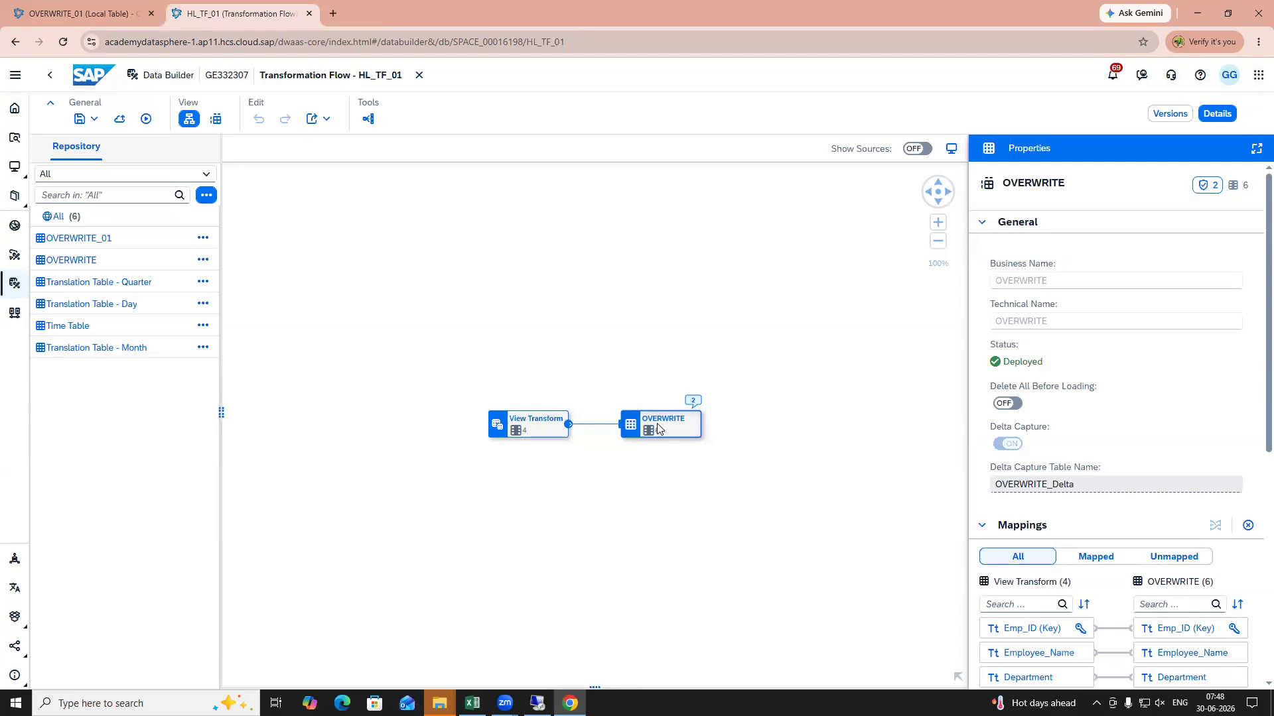
pyautogui.click(677, 425)
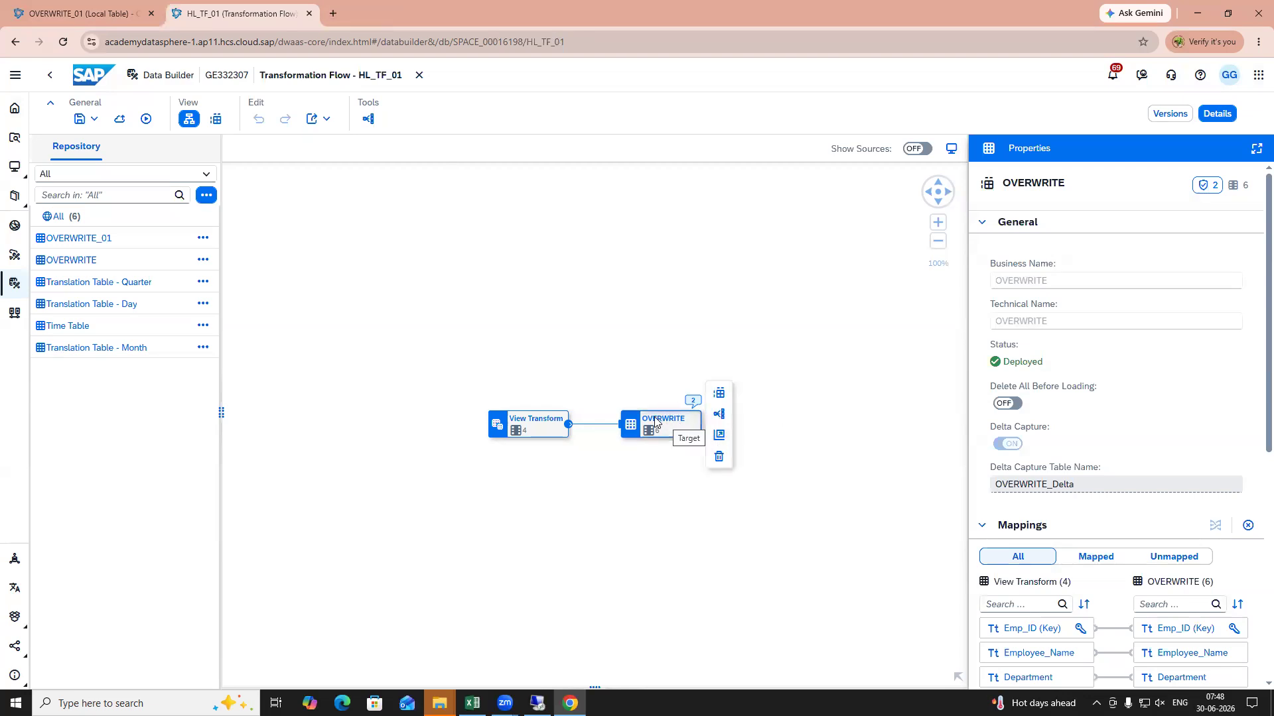
pyautogui.click(203, 260)
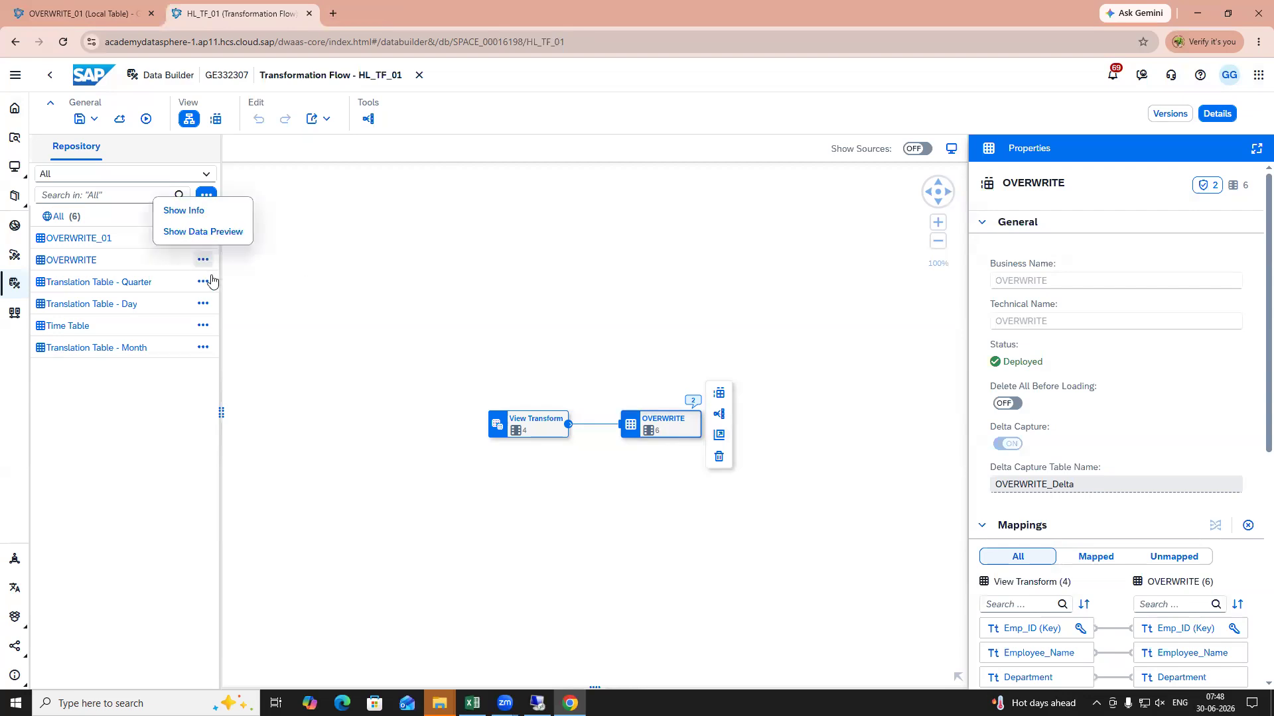
pyautogui.click(203, 231)
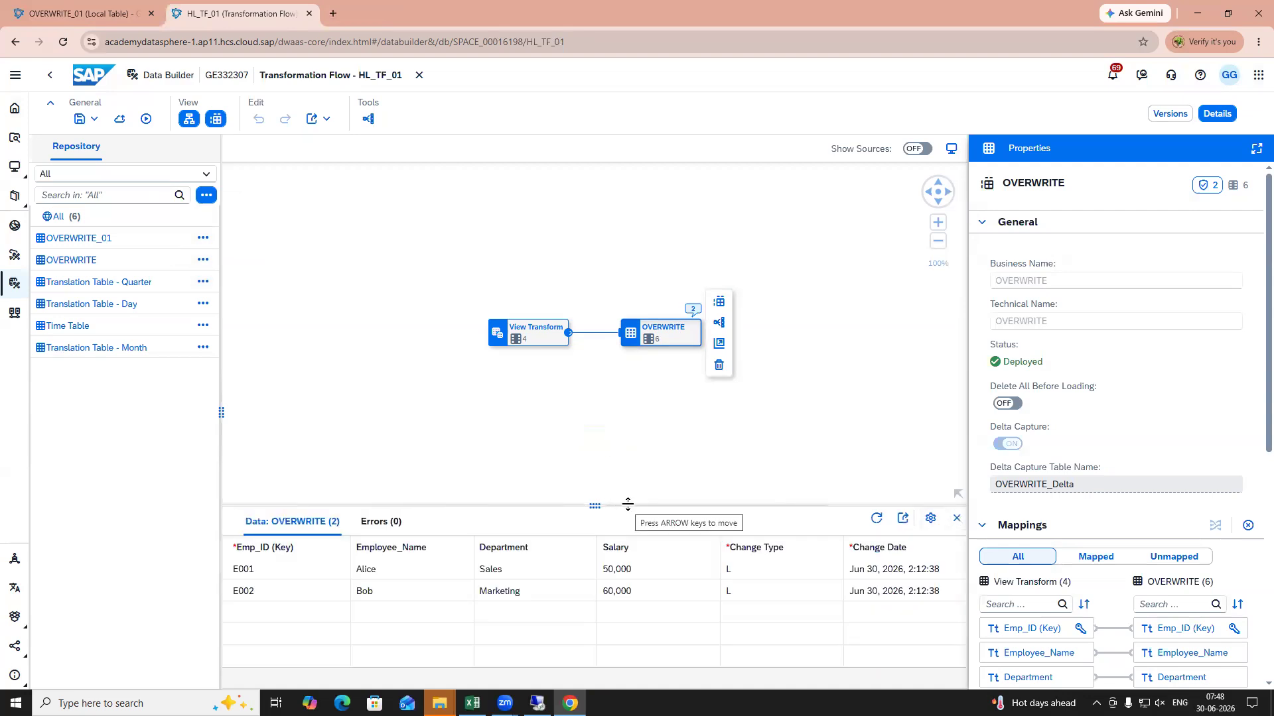
# Step: Compare the records in the OVERWRITE target preview with those in the OVERWRITE_01 source table
pyautogui.moveTo(628, 504); pyautogui.dragTo(630, 430)
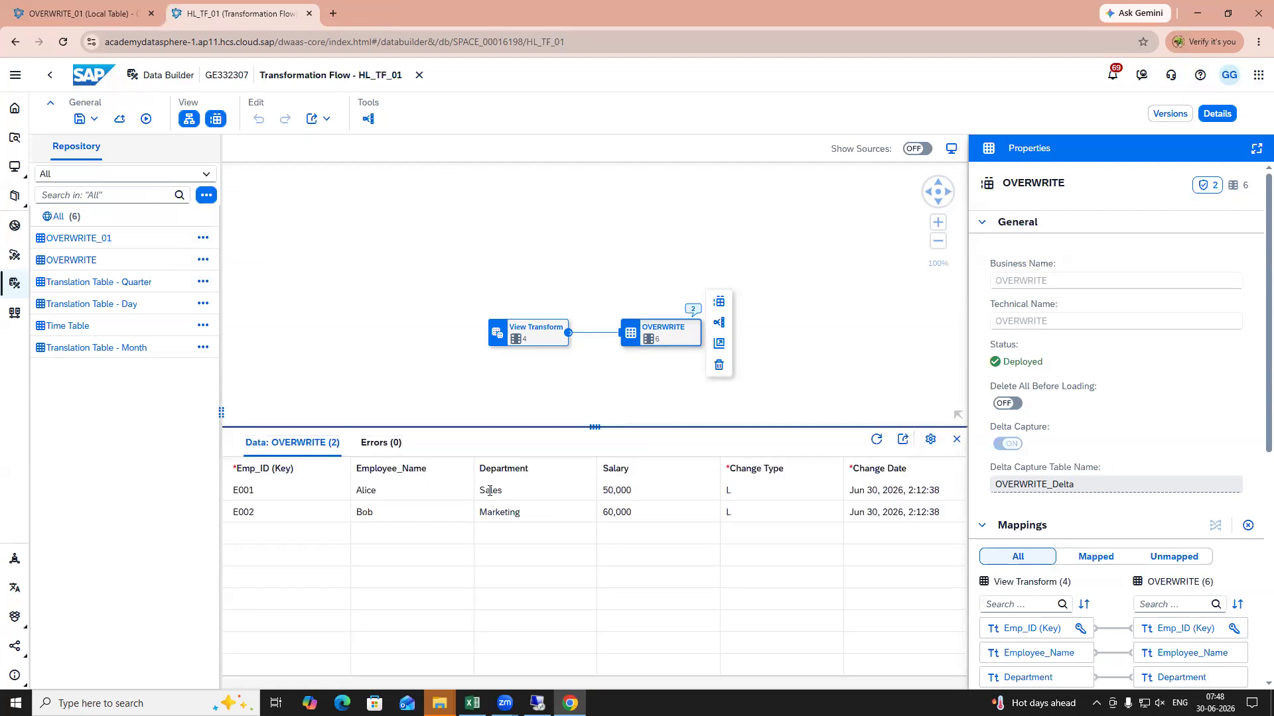
pyautogui.click(100, 14)
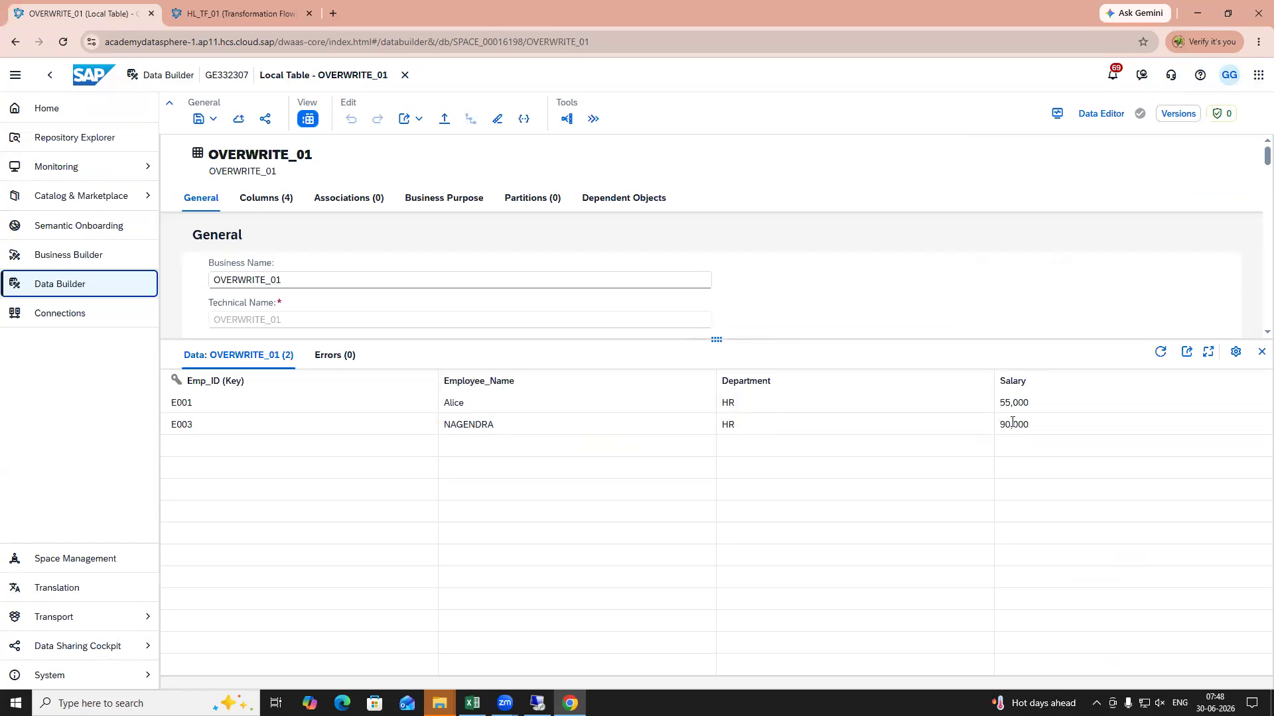
pyautogui.click(251, 12)
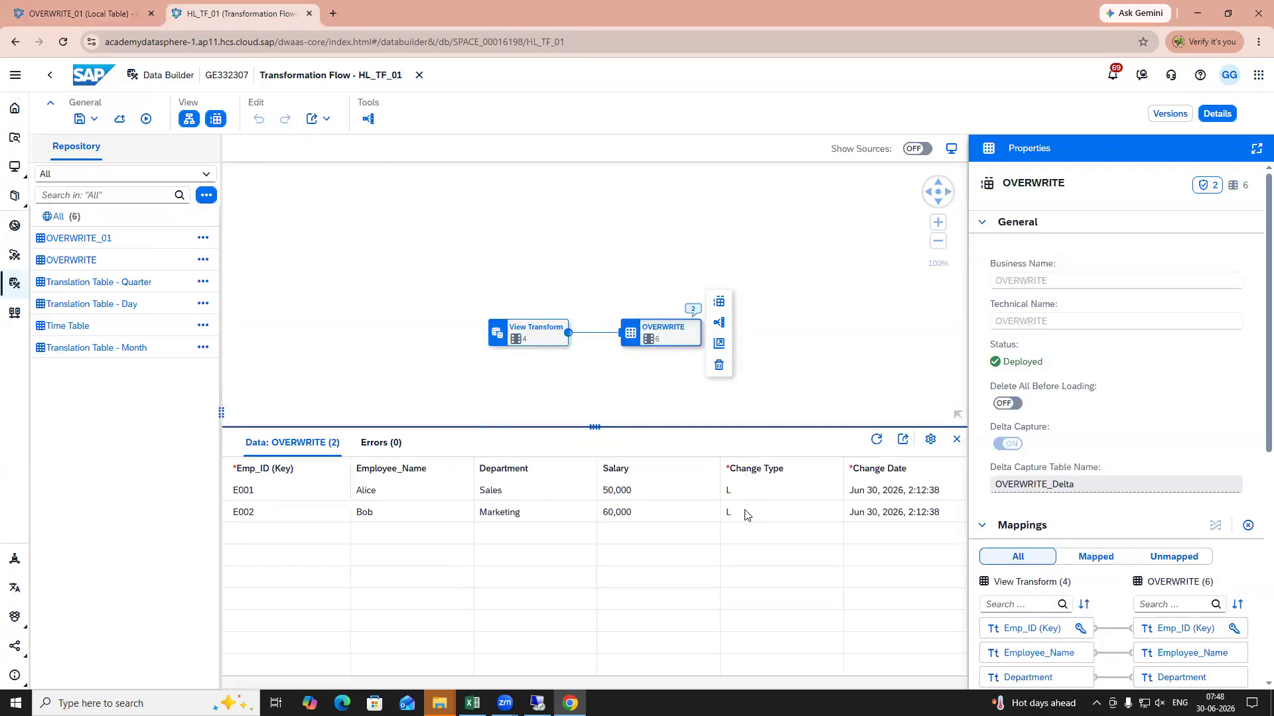
# Step: Run the HL_TF_01 transformation flow and review the messages and metrics of that run
pyautogui.click(146, 119)
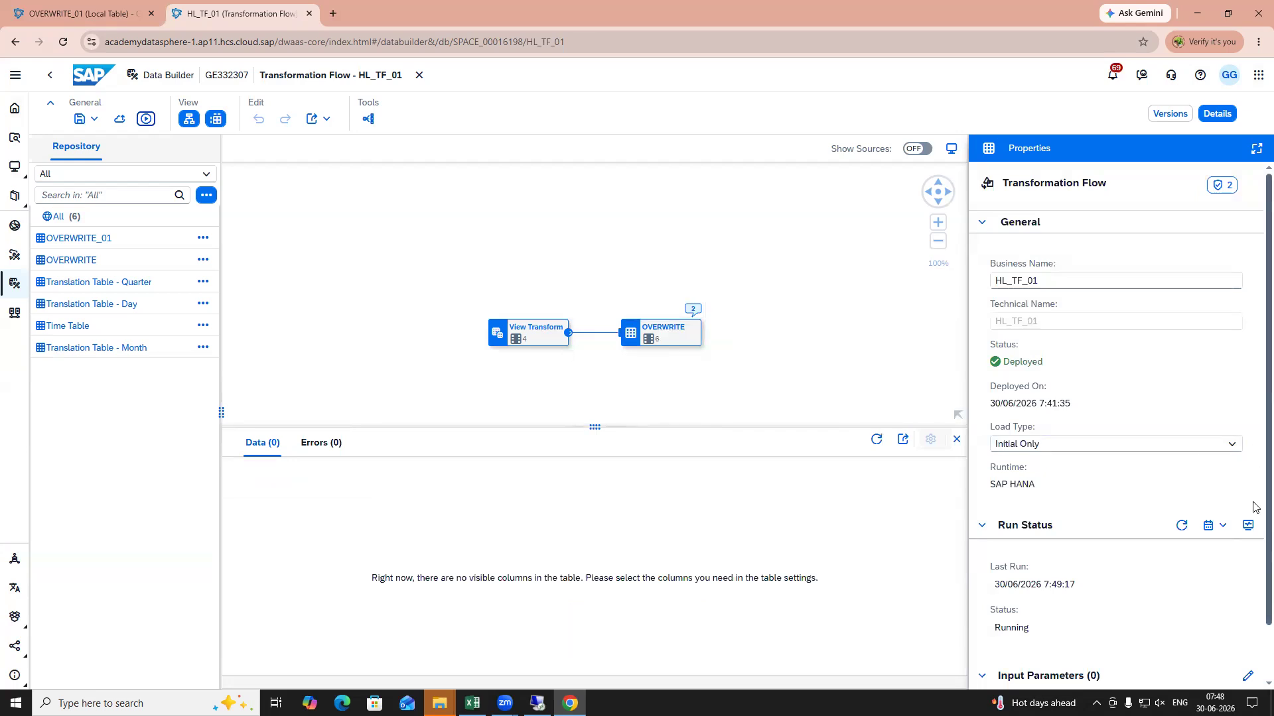
pyautogui.click(1249, 526)
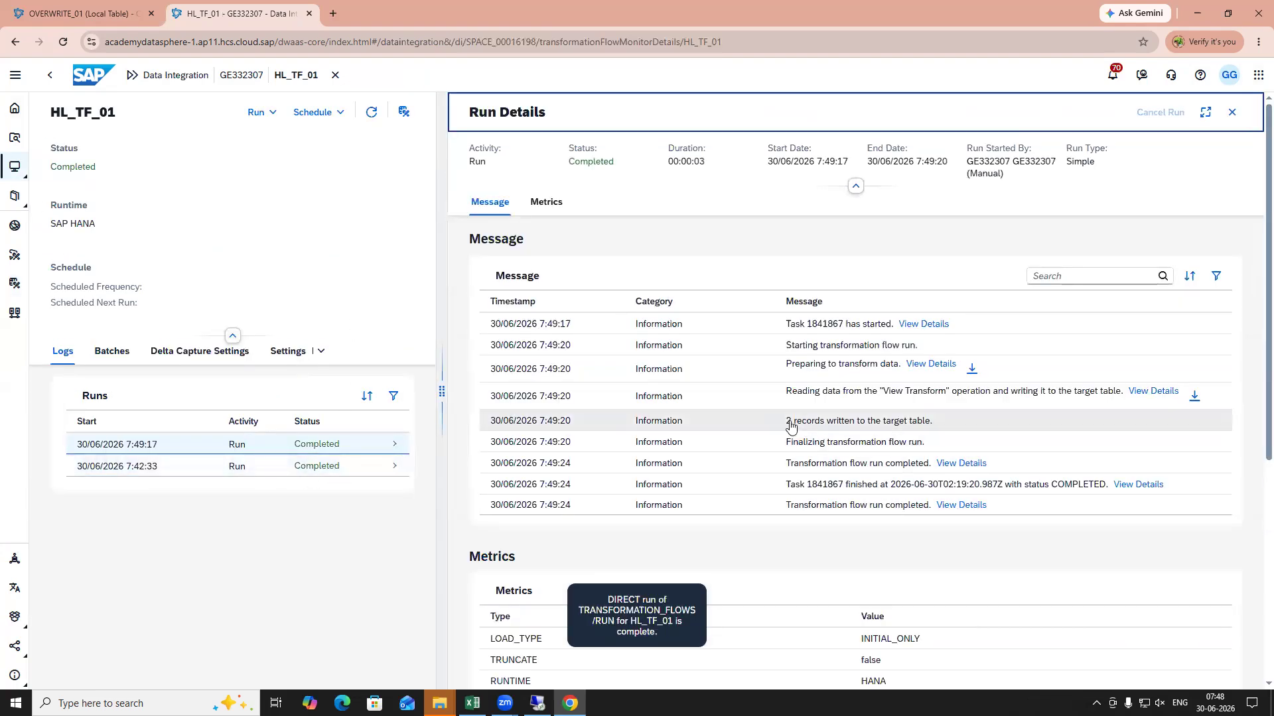
pyautogui.scroll(-5, 913, 439)
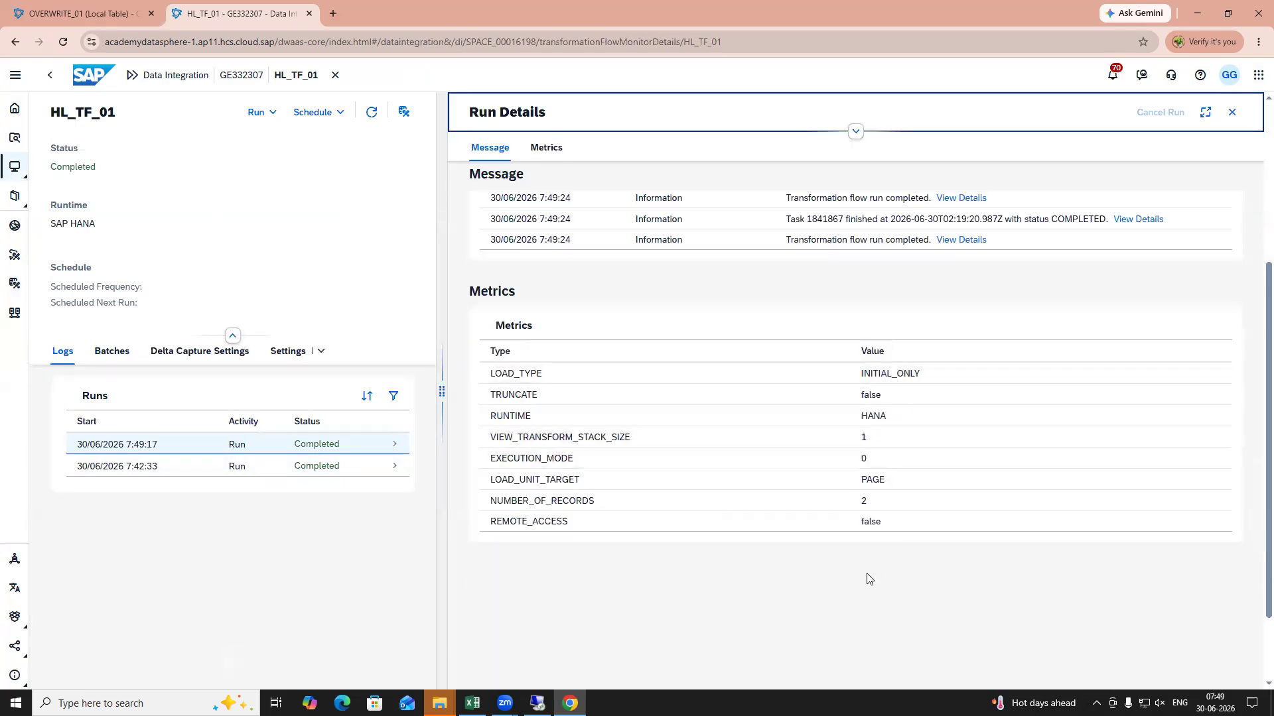
pyautogui.scroll(5, 746, 538)
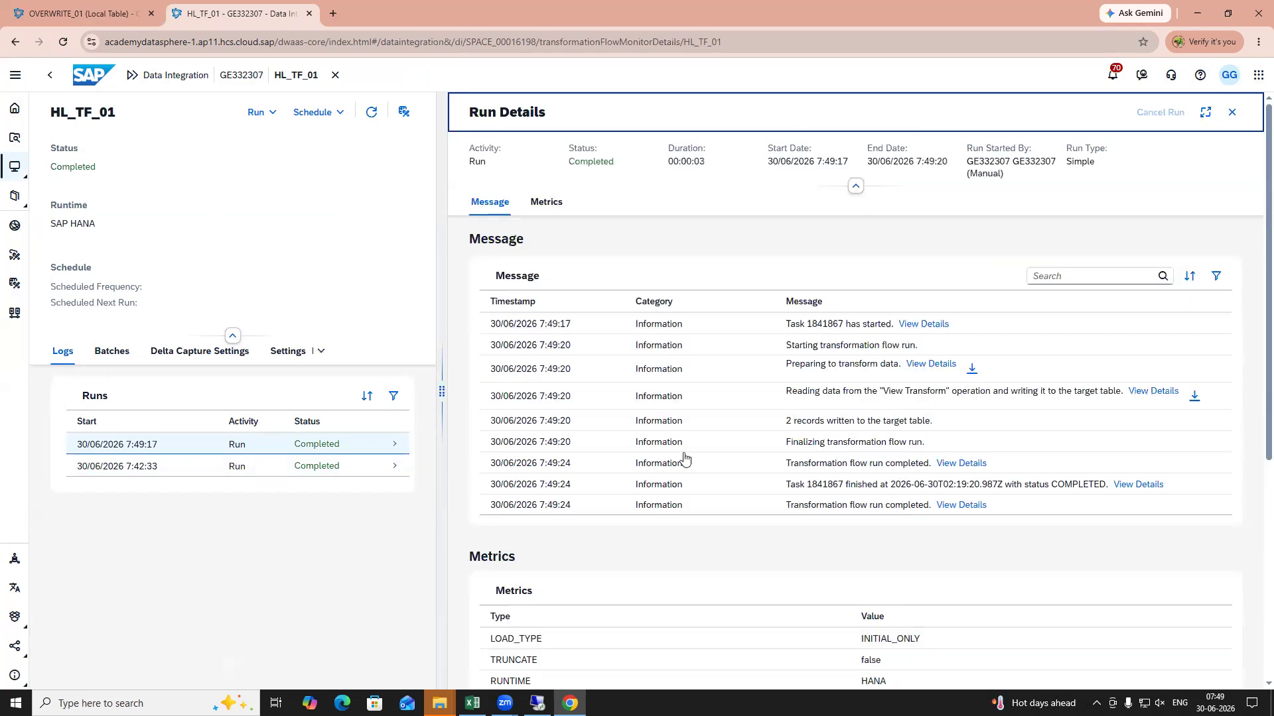
# Step: Return to the HL_TF_01 flow and preview the data of the OVERWRITE target table in an enlarged view
pyautogui.click(404, 112)
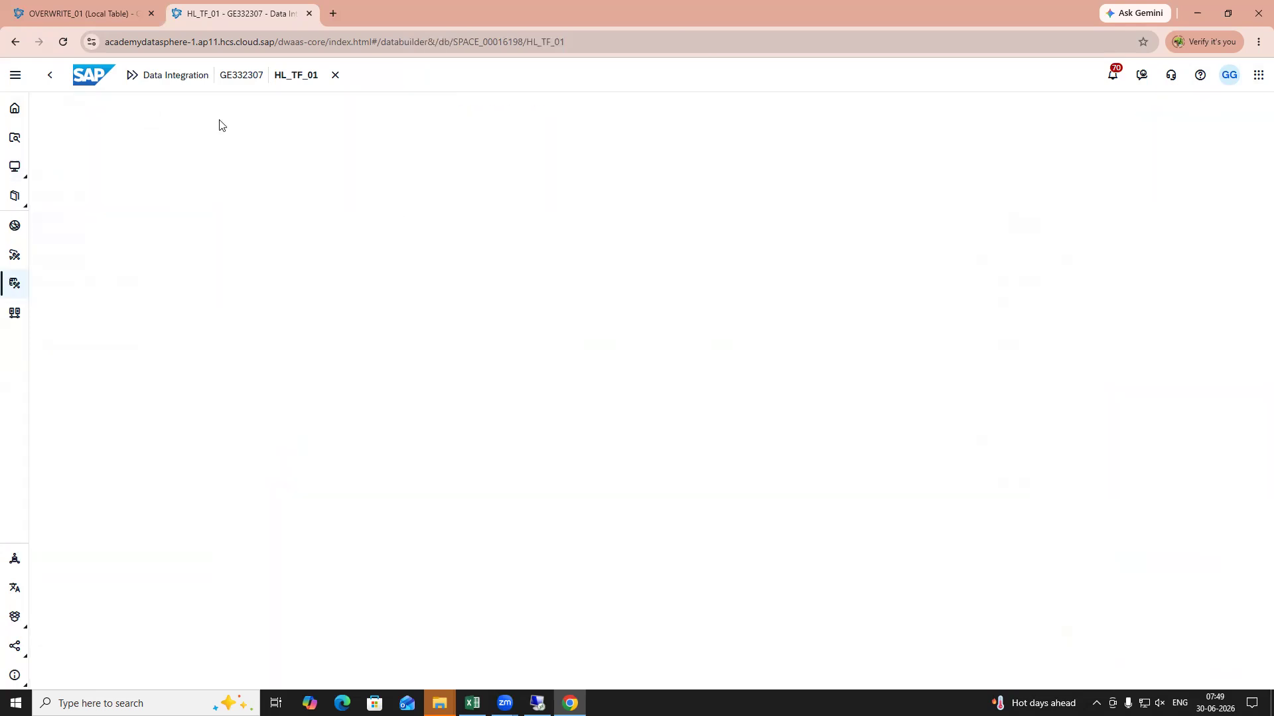
pyautogui.click(117, 13)
pyautogui.click(233, 10)
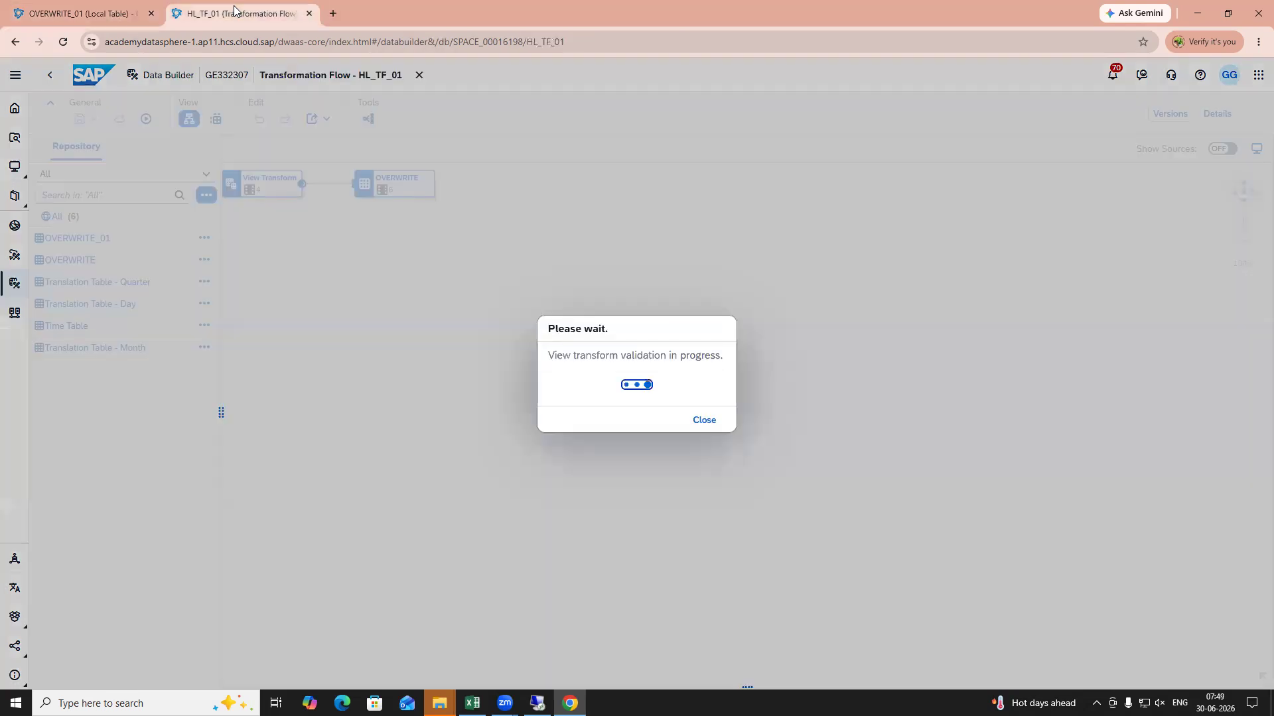
pyautogui.click(693, 422)
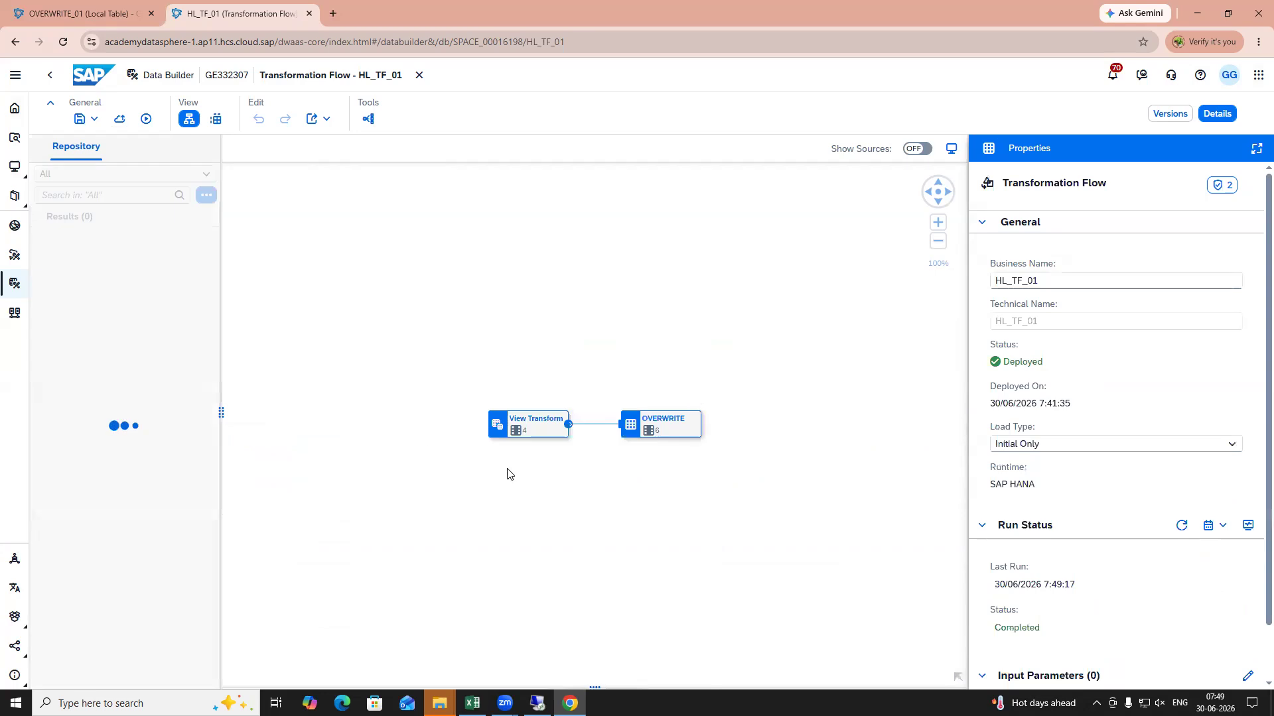
pyautogui.click(660, 427)
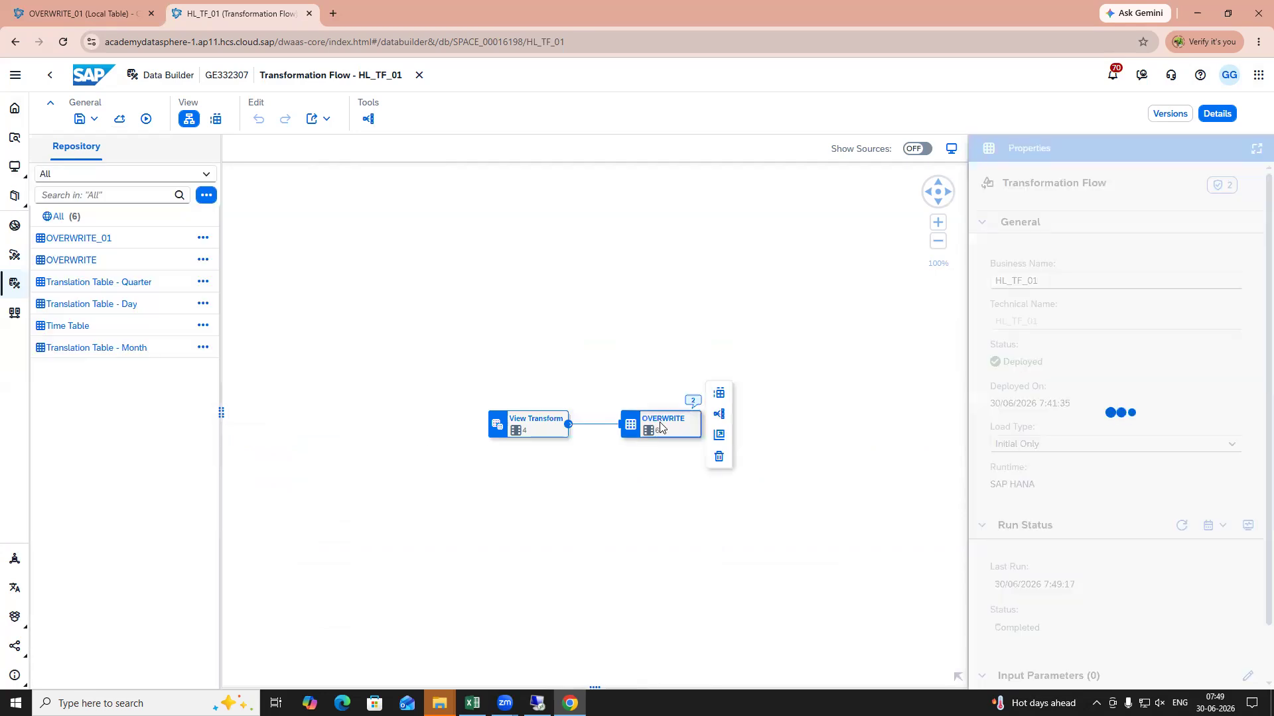
pyautogui.click(720, 396)
pyautogui.moveTo(633, 505); pyautogui.dragTo(633, 426)
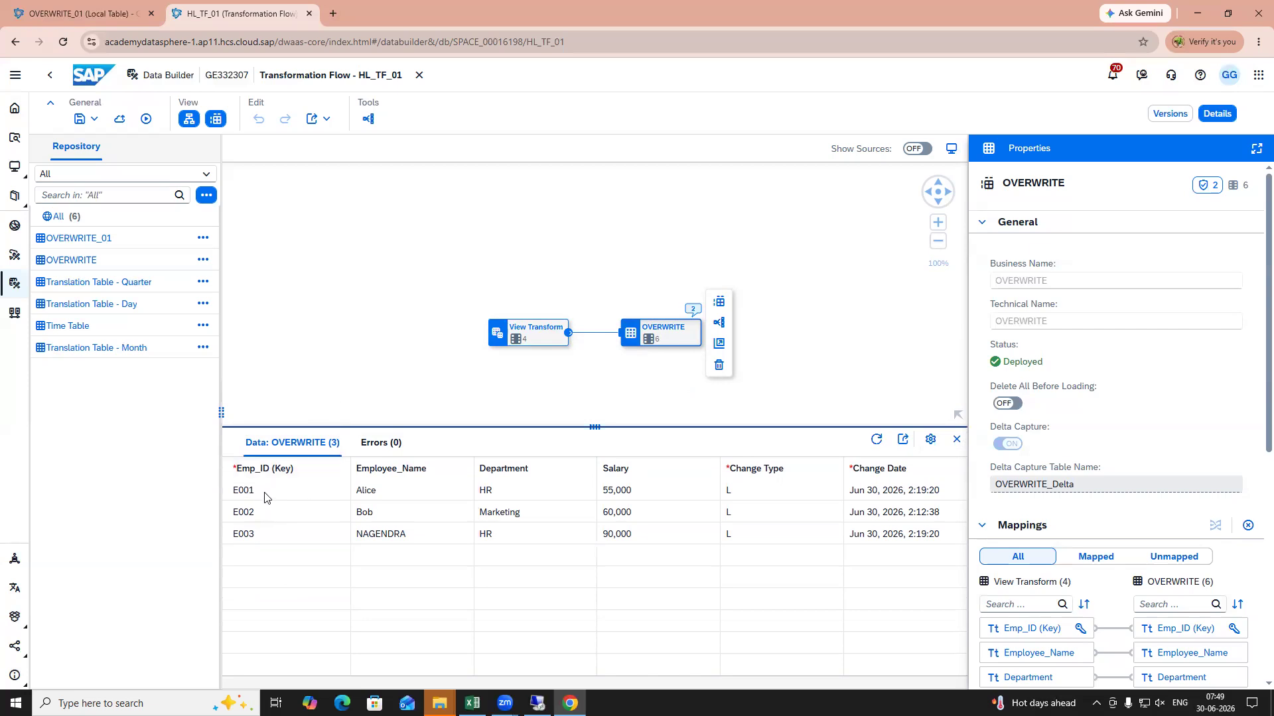
# Step: Inspect the Department, Salary, Change Type and Change Date values of record E001 in the OVERWRITE preview
pyautogui.click(492, 490)
pyautogui.click(654, 500)
pyautogui.moveTo(637, 495); pyautogui.dragTo(598, 497)
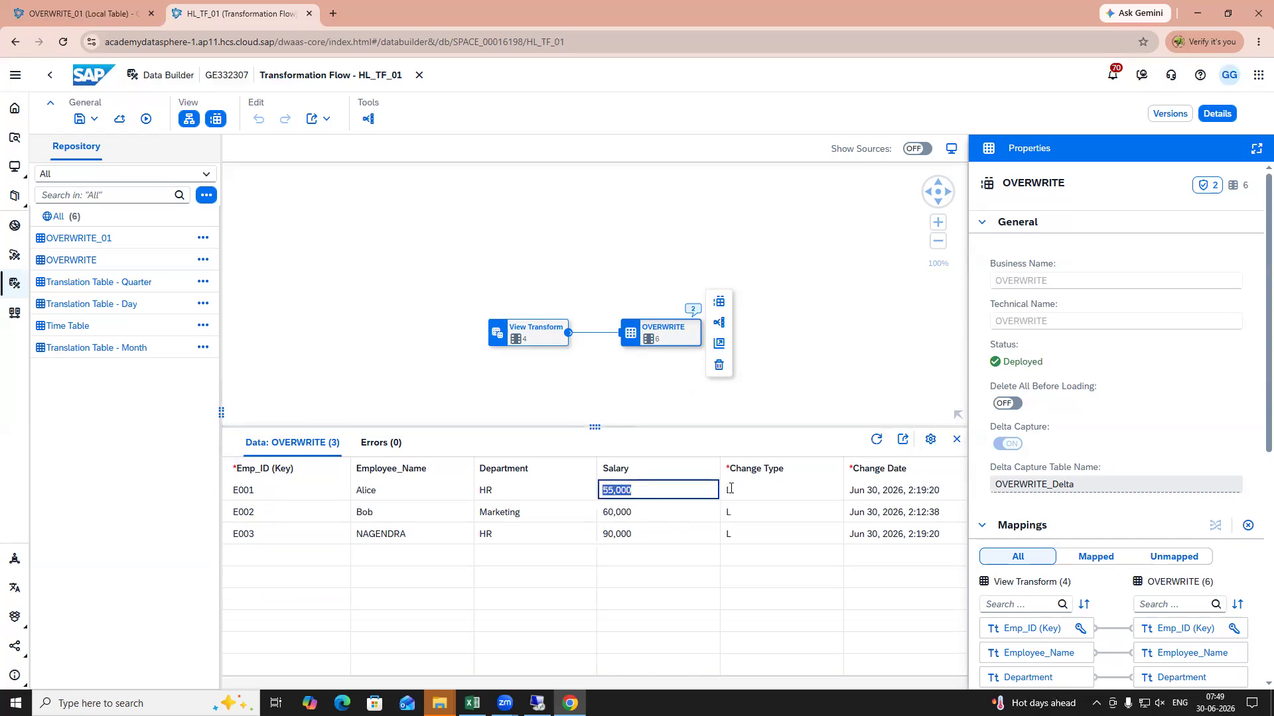
pyautogui.click(730, 489)
pyautogui.click(740, 495)
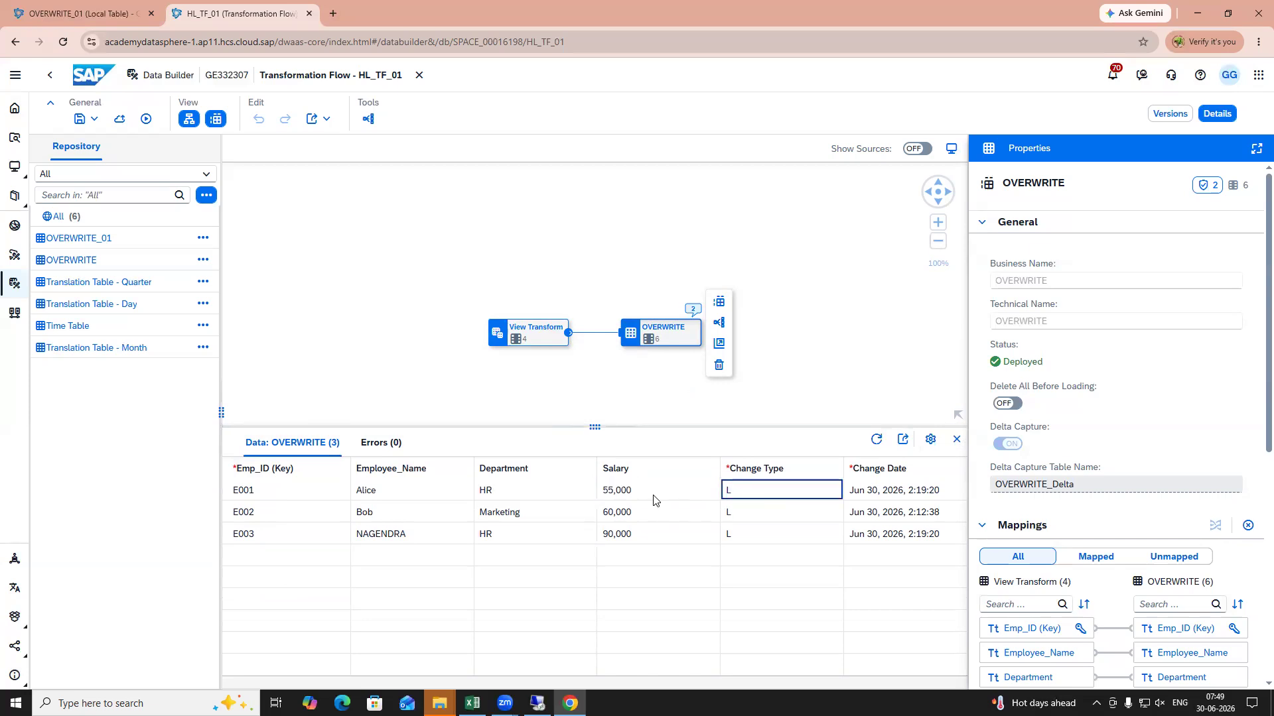
pyautogui.click(697, 497)
pyautogui.click(746, 496)
pyautogui.moveTo(851, 490); pyautogui.dragTo(939, 491)
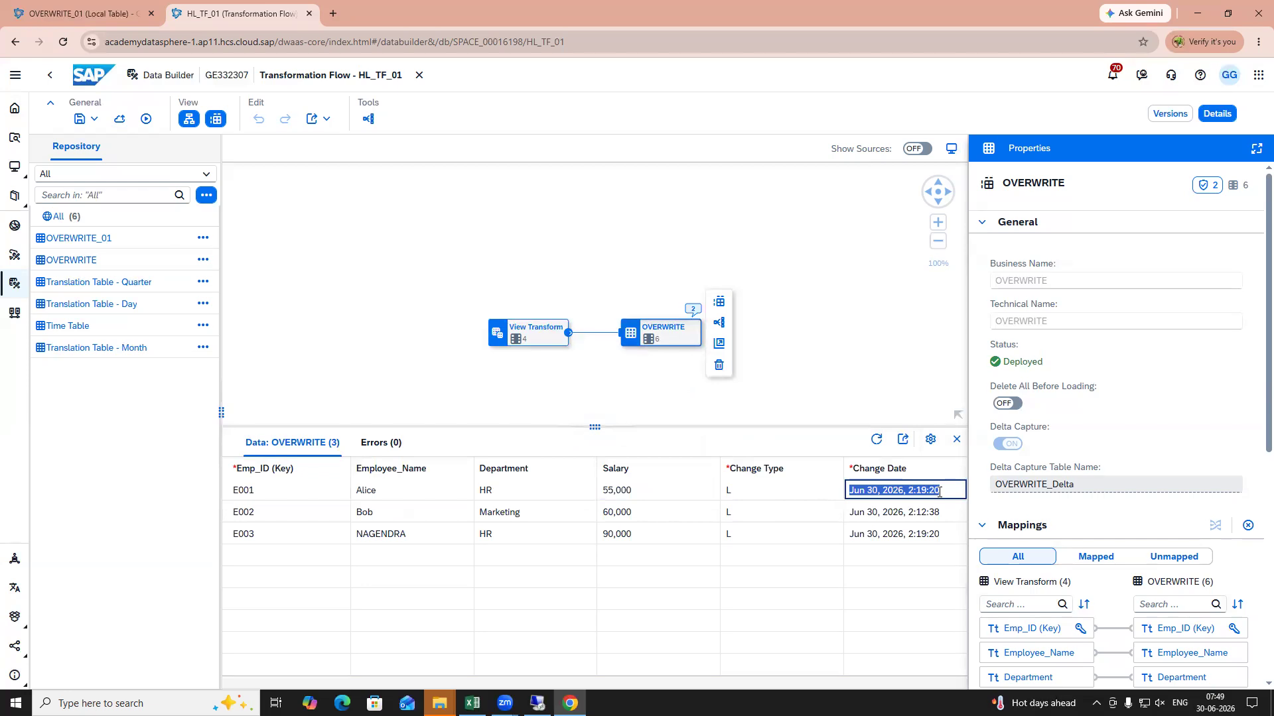
pyautogui.moveTo(625, 426); pyautogui.dragTo(624, 393)
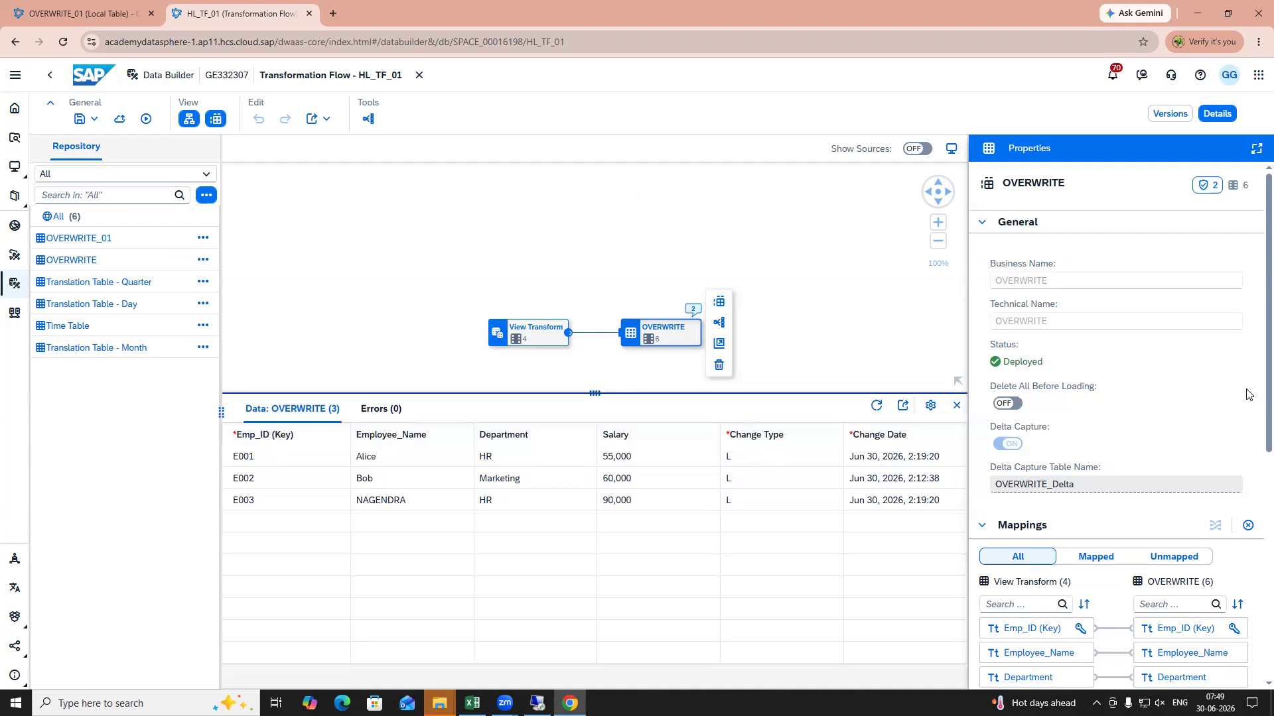
# Step: Review the column mappings of the OVERWRITE target and inspect the Change Date of record E003
pyautogui.scroll(-4, 1253, 405)
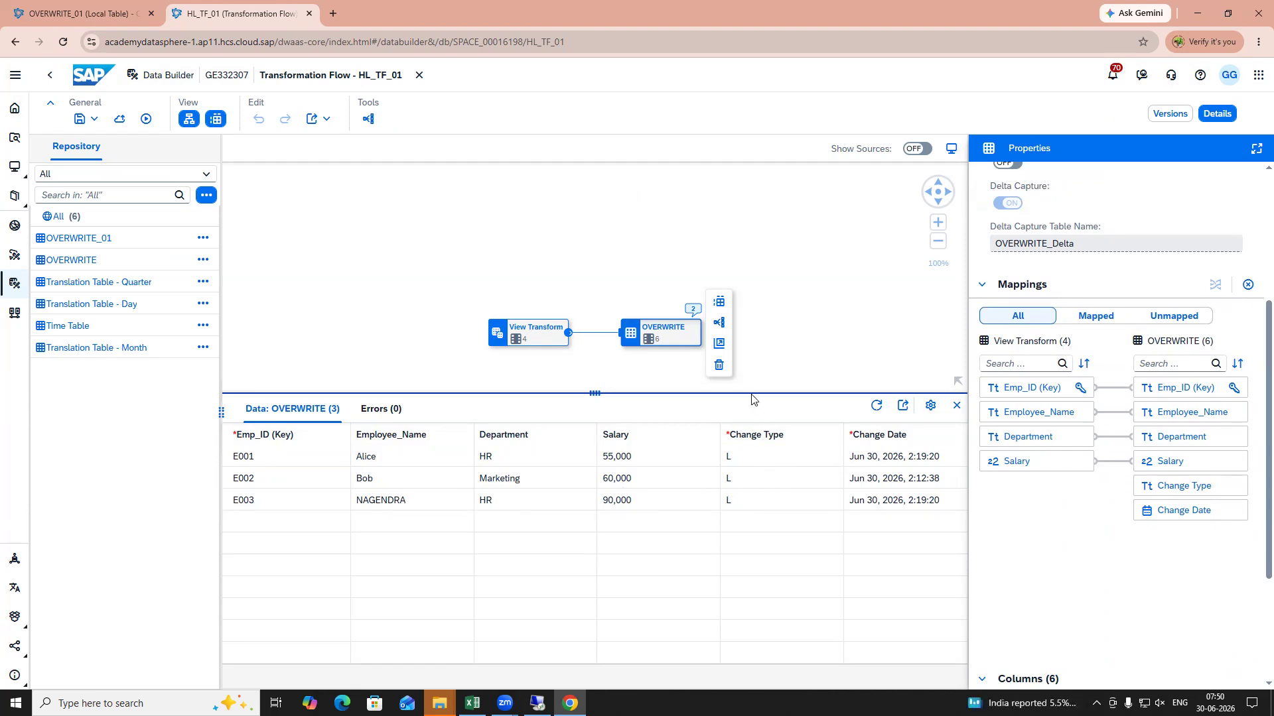
pyautogui.moveTo(754, 436); pyautogui.dragTo(755, 450)
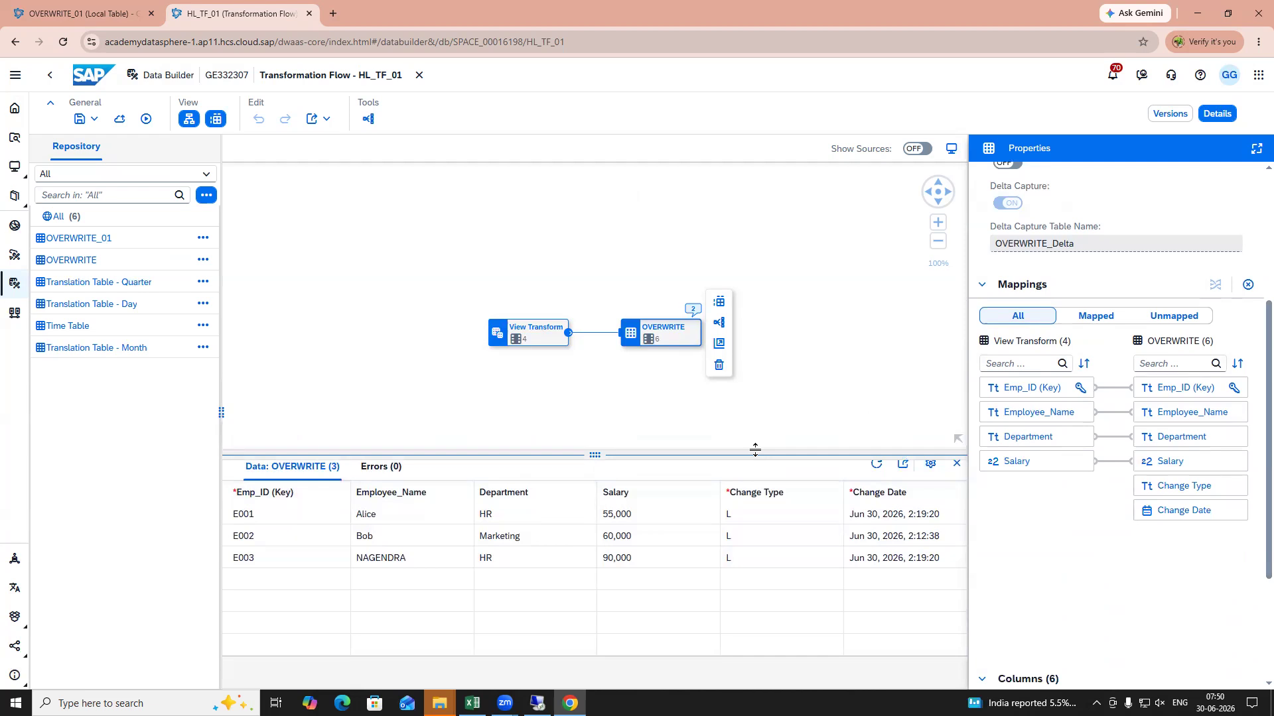
pyautogui.moveTo(755, 449); pyautogui.dragTo(757, 472)
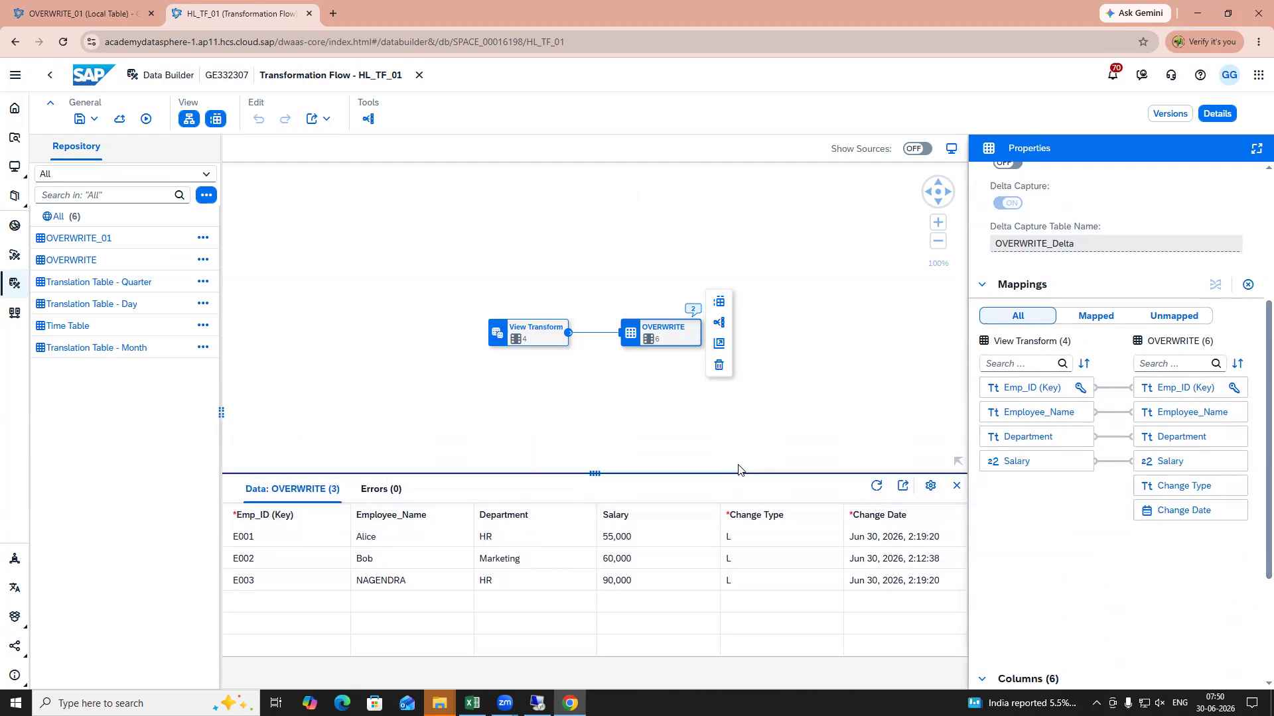
pyautogui.click(567, 417)
pyautogui.moveTo(648, 471); pyautogui.dragTo(648, 428)
pyautogui.click(663, 331)
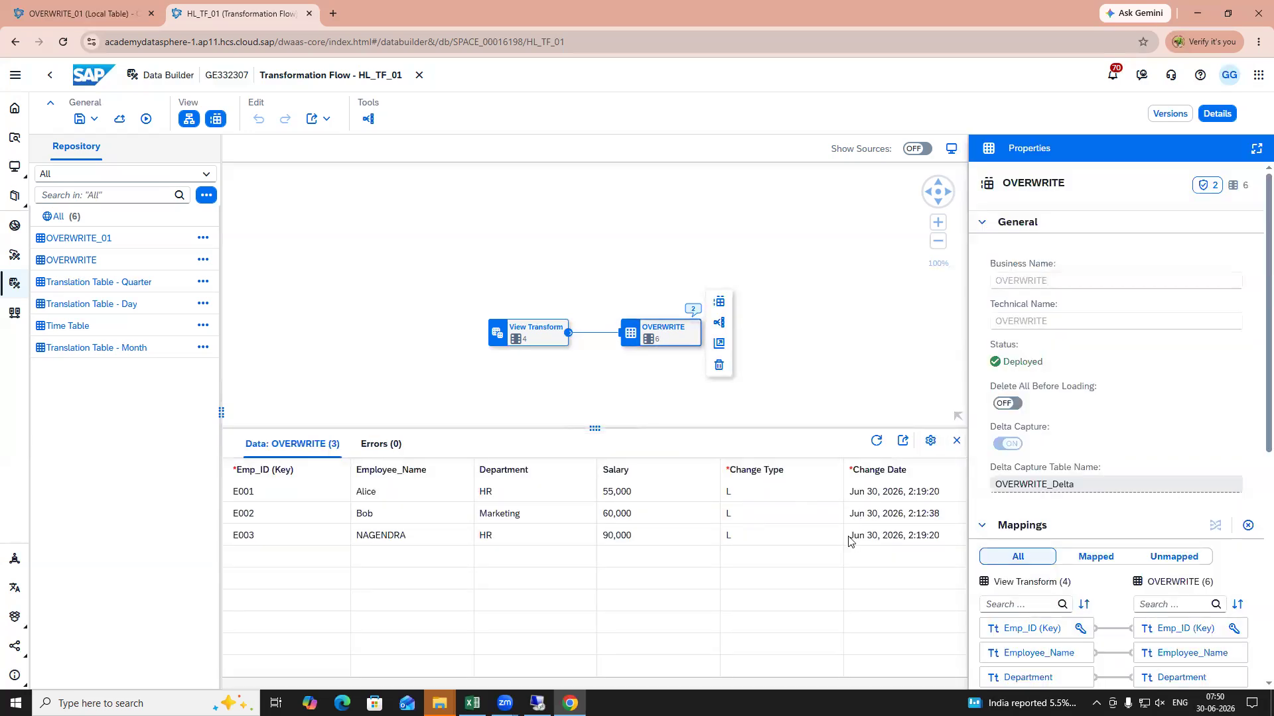
pyautogui.moveTo(849, 542); pyautogui.dragTo(936, 539)
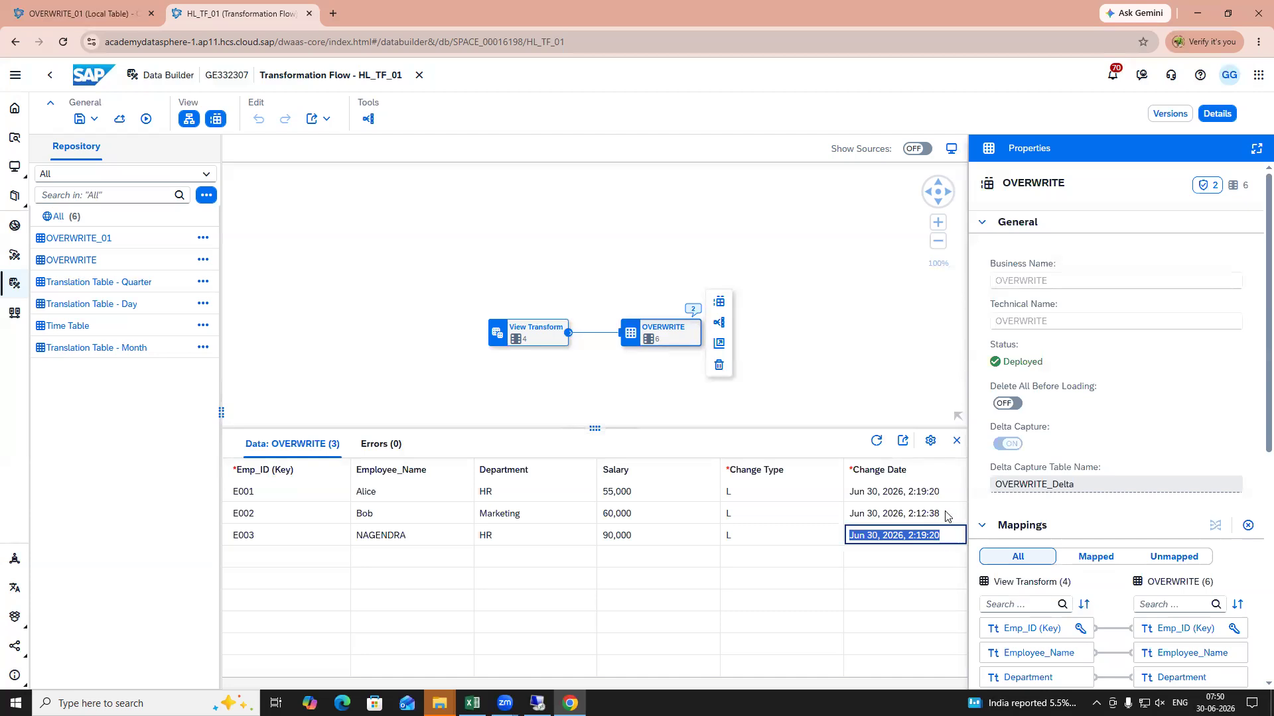
pyautogui.moveTo(849, 539); pyautogui.dragTo(948, 544)
# Step: Close the transformation flow and upload the Summation CSV file from the DSP Files folder for import
pyautogui.click(418, 77)
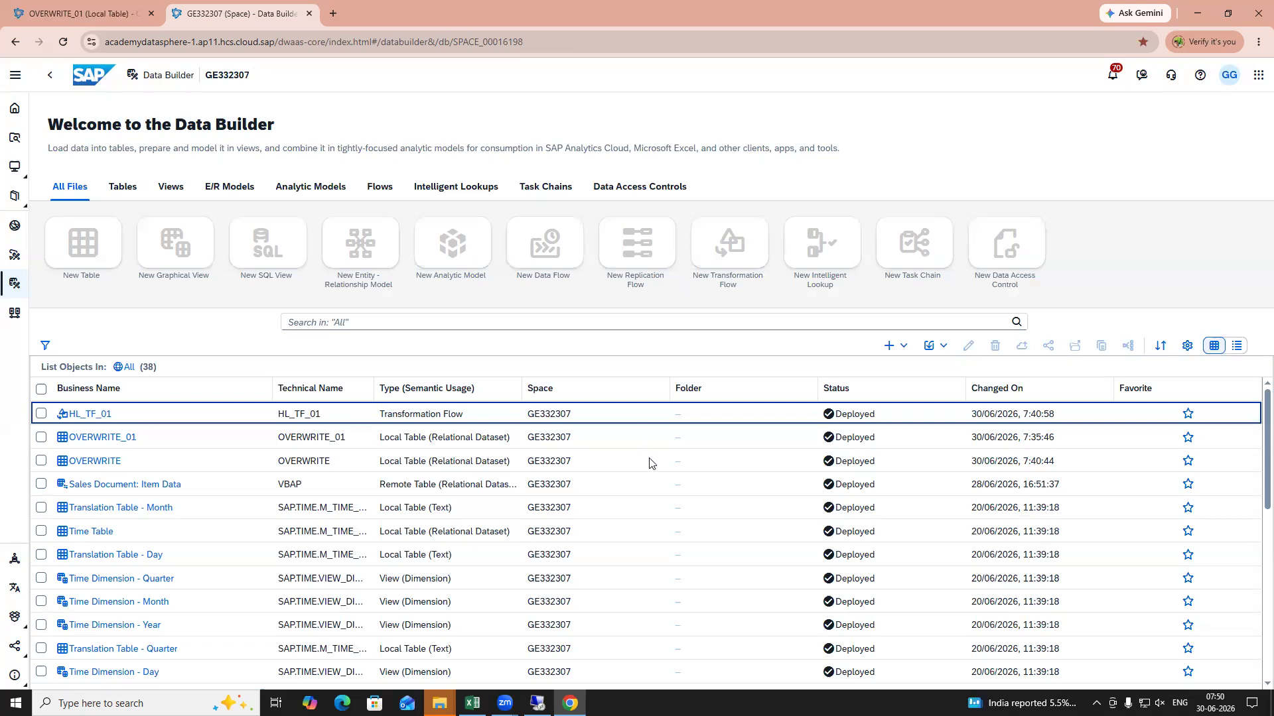
pyautogui.click(943, 349)
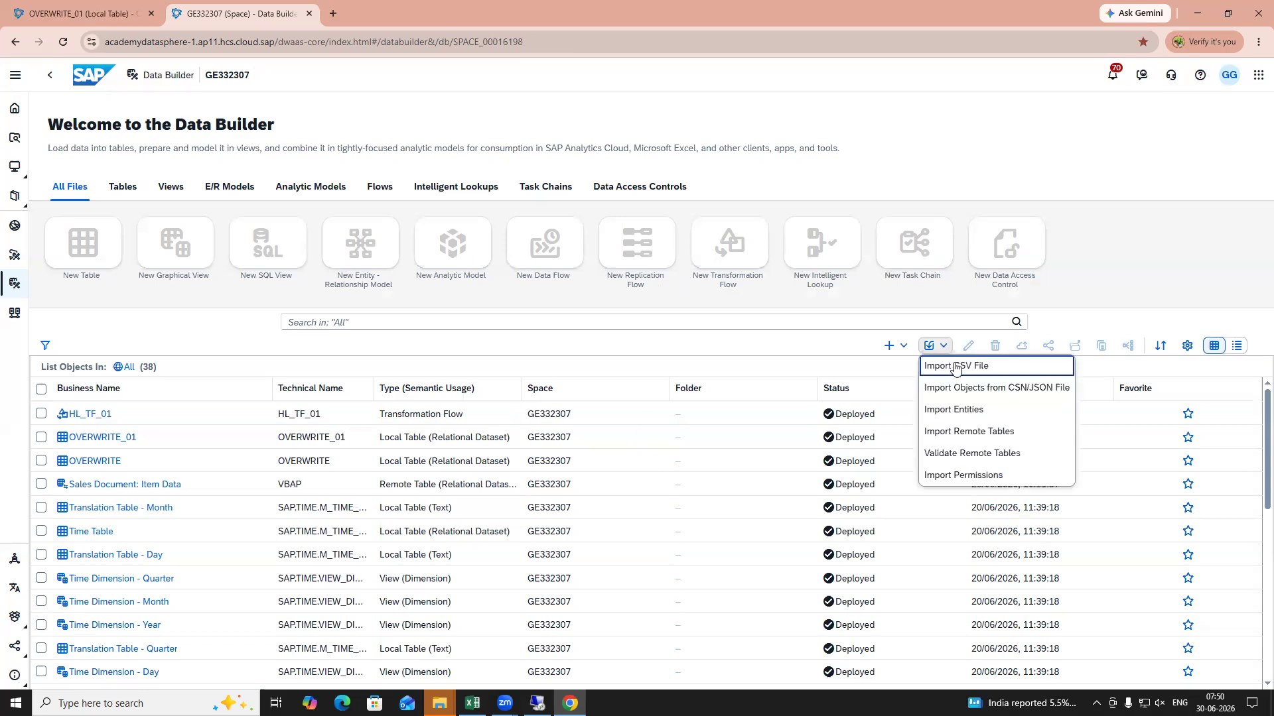
pyautogui.click(945, 366)
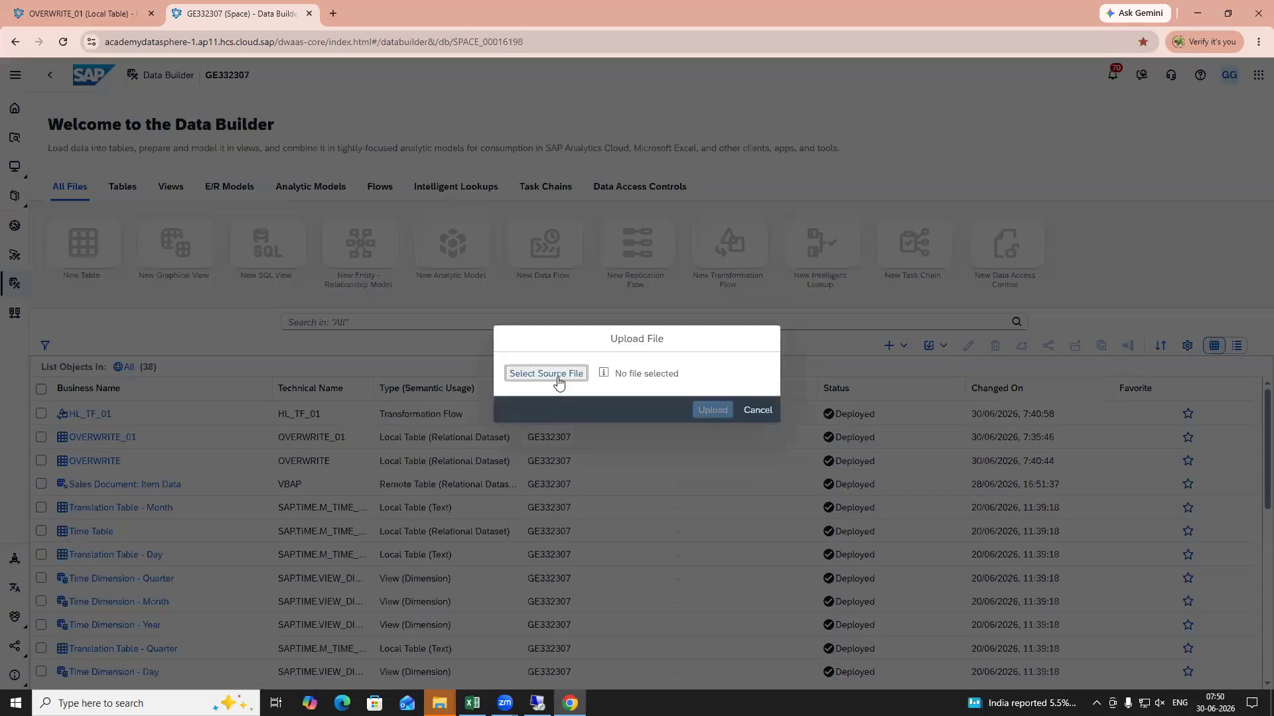
pyautogui.click(557, 374)
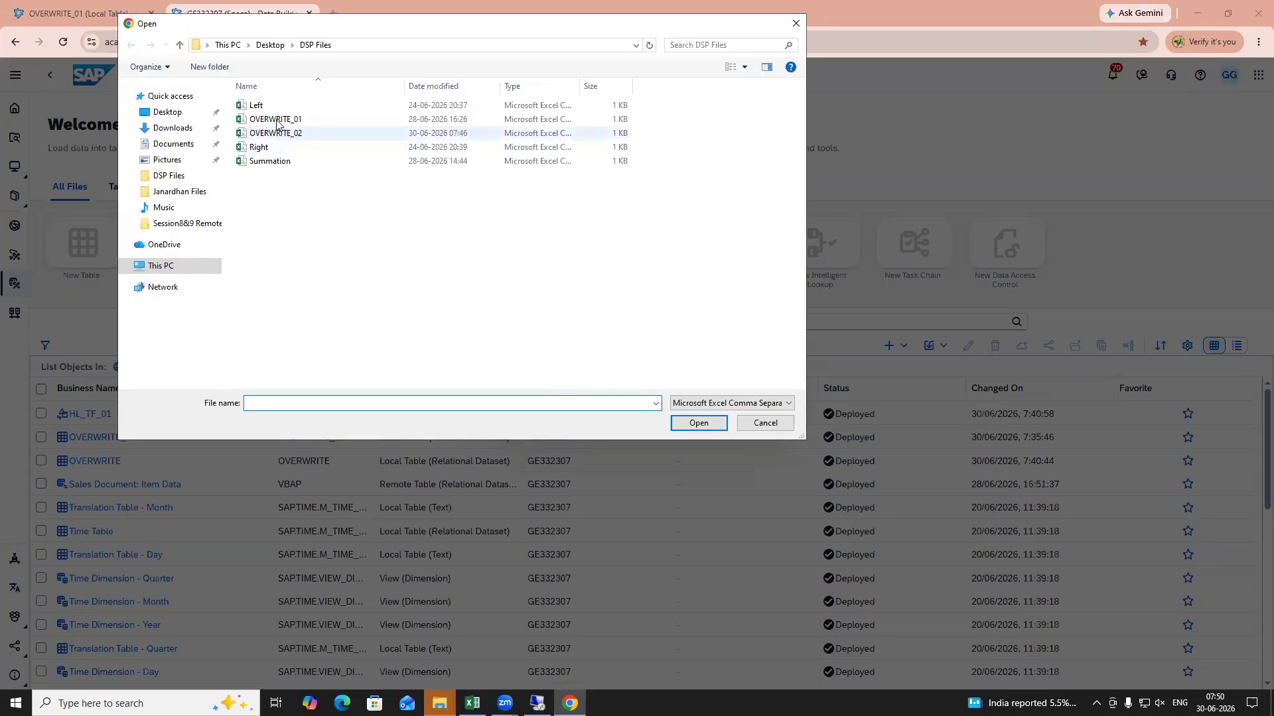
pyautogui.click(277, 163)
pyautogui.click(722, 428)
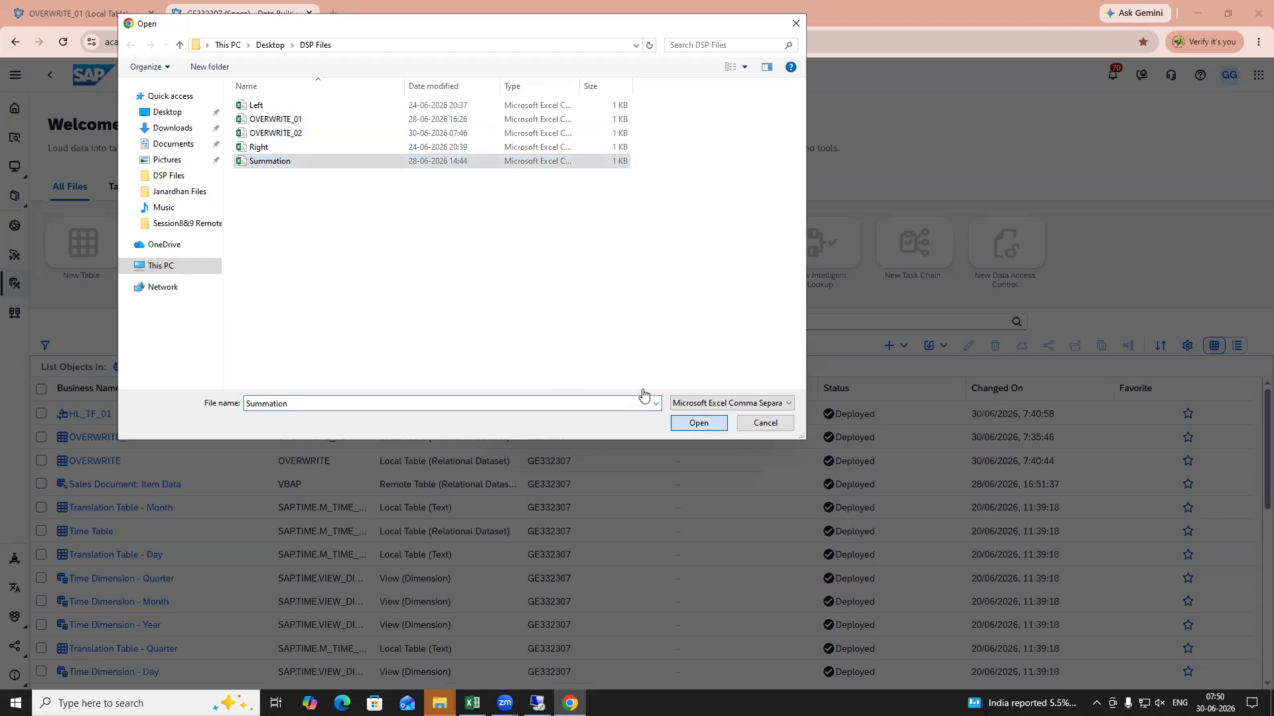
pyautogui.click(714, 444)
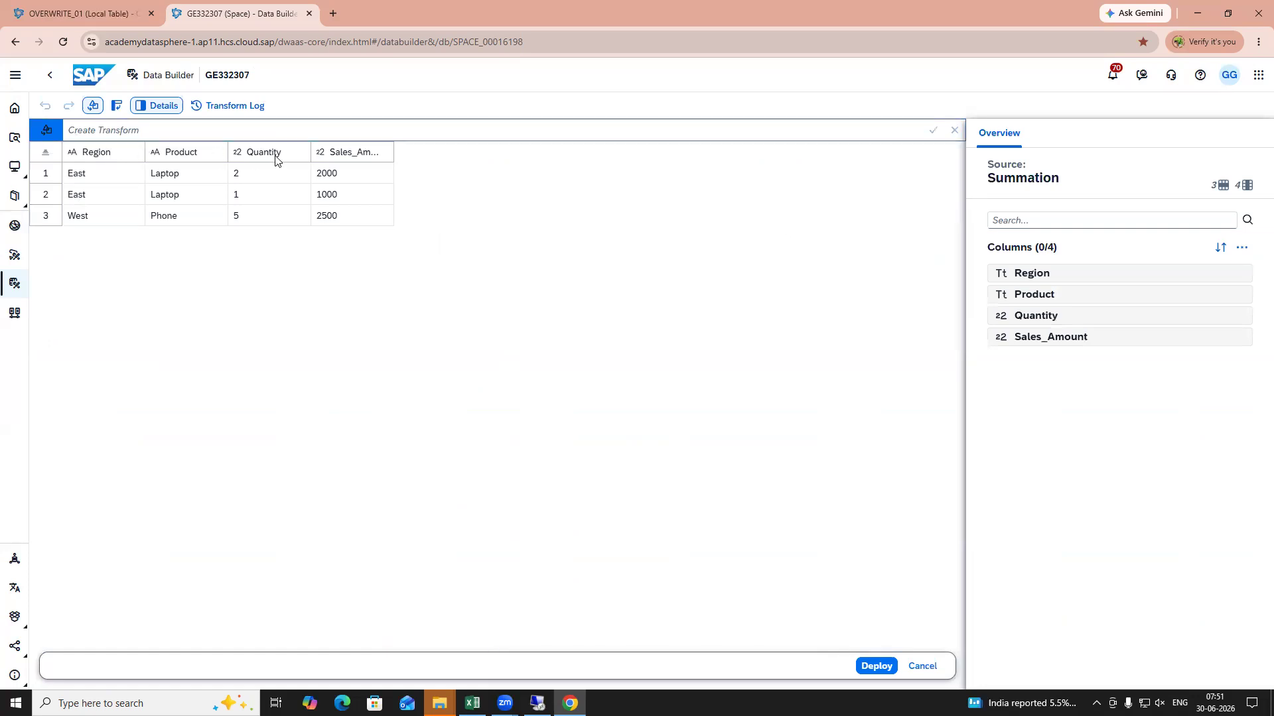
pyautogui.moveTo(394, 146); pyautogui.dragTo(416, 146)
pyautogui.moveTo(1196, 275)
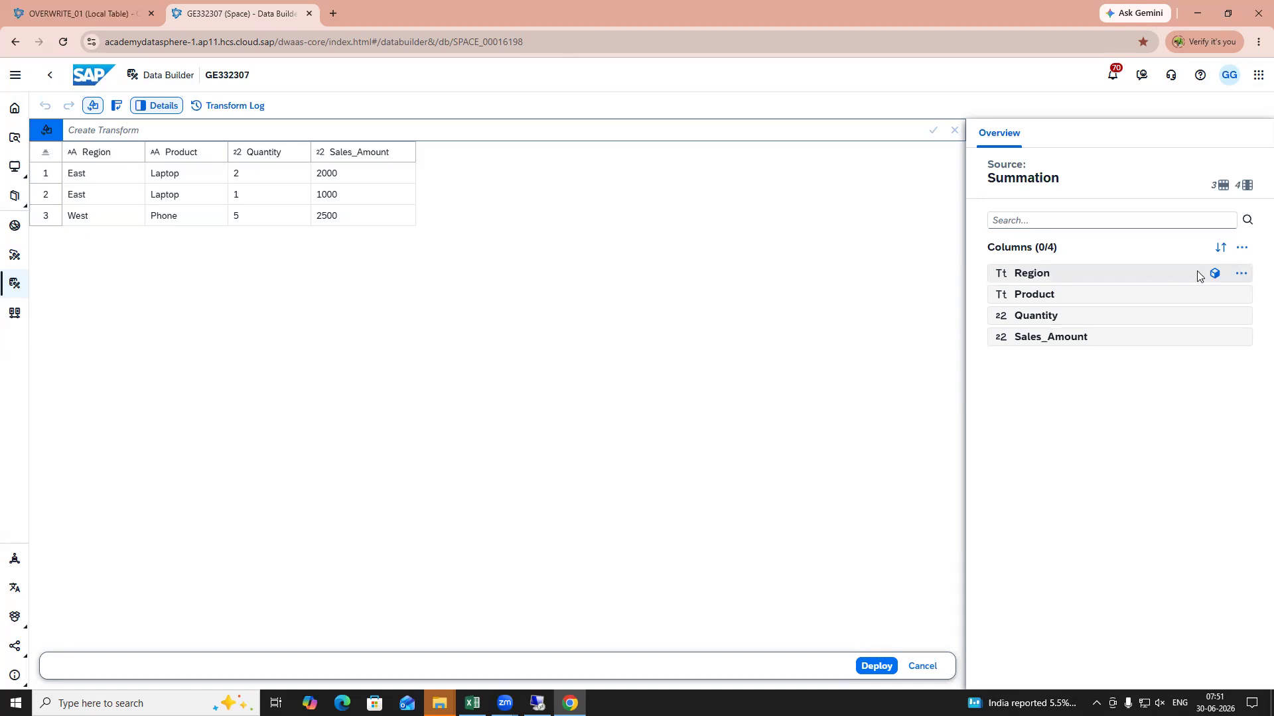
pyautogui.click(1241, 274)
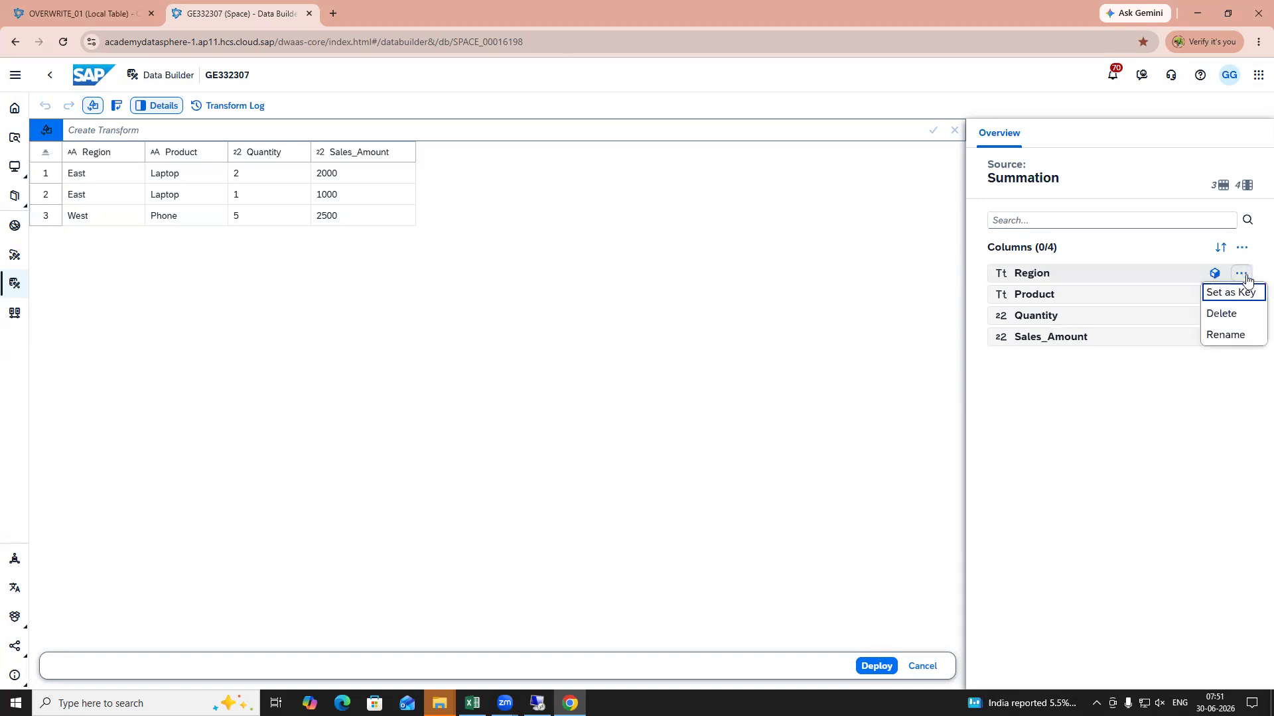
pyautogui.click(705, 387)
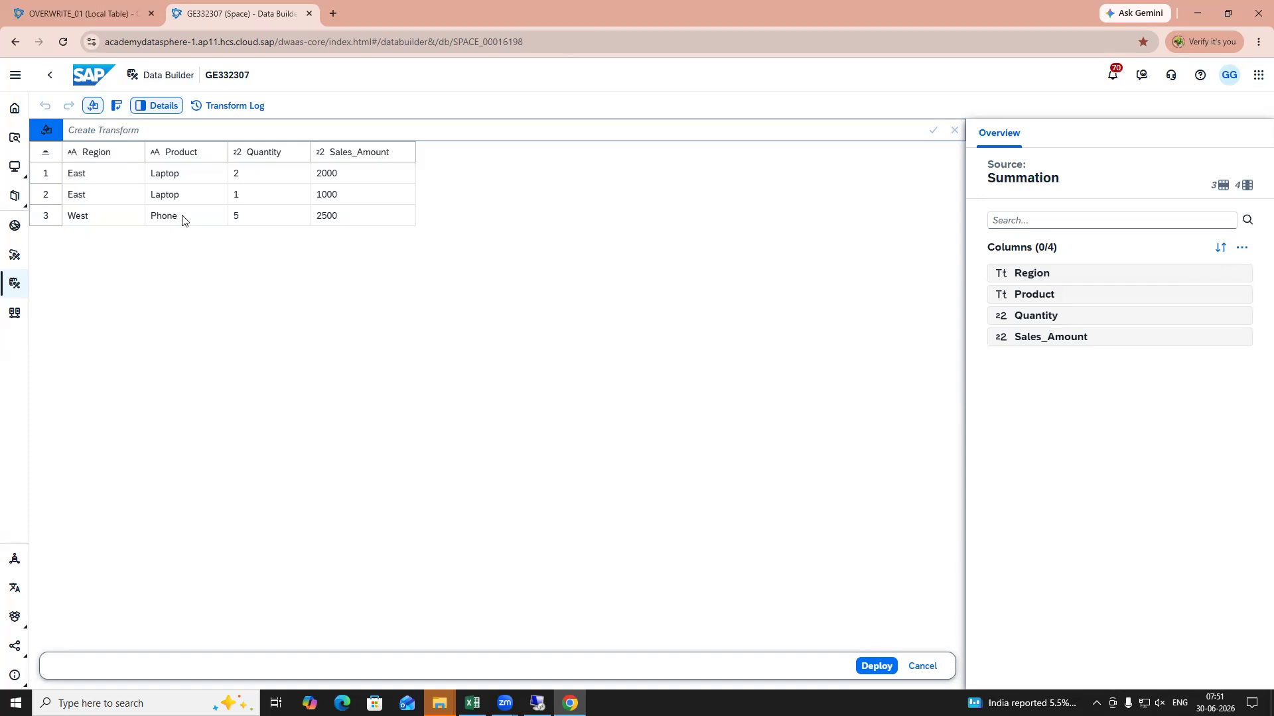
pyautogui.moveTo(1239, 279)
pyautogui.click(872, 668)
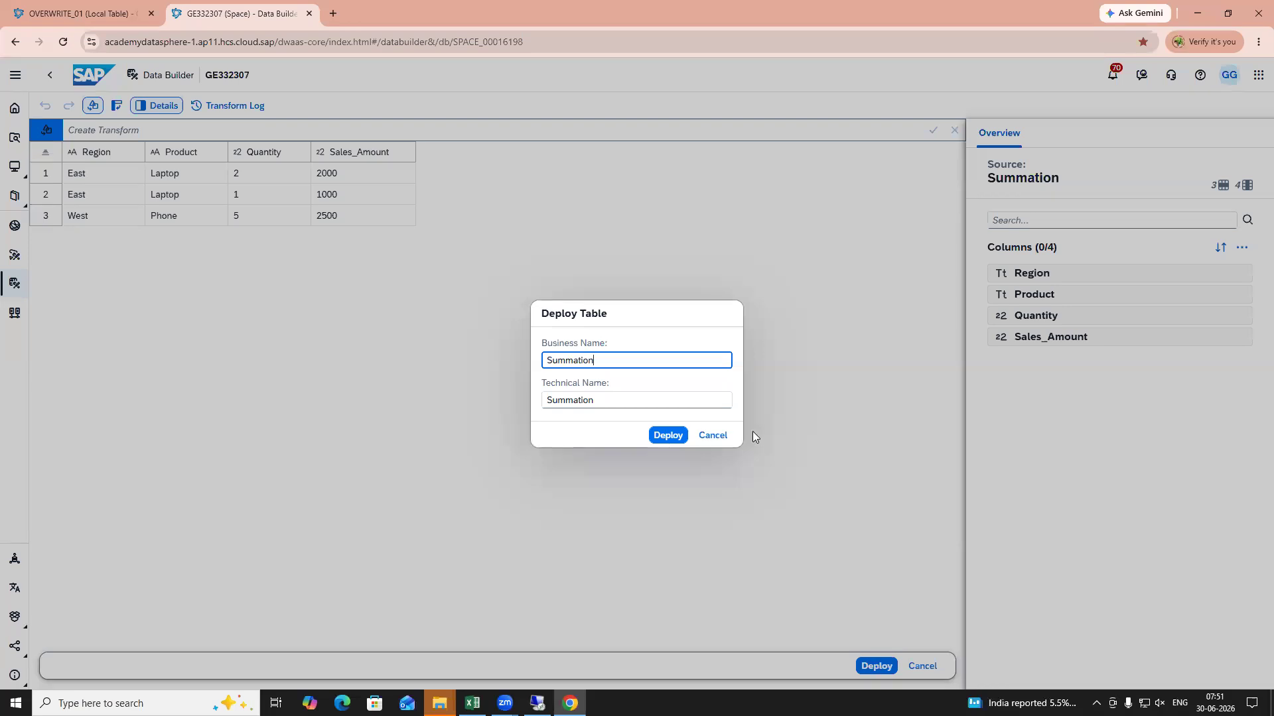
pyautogui.click(712, 435)
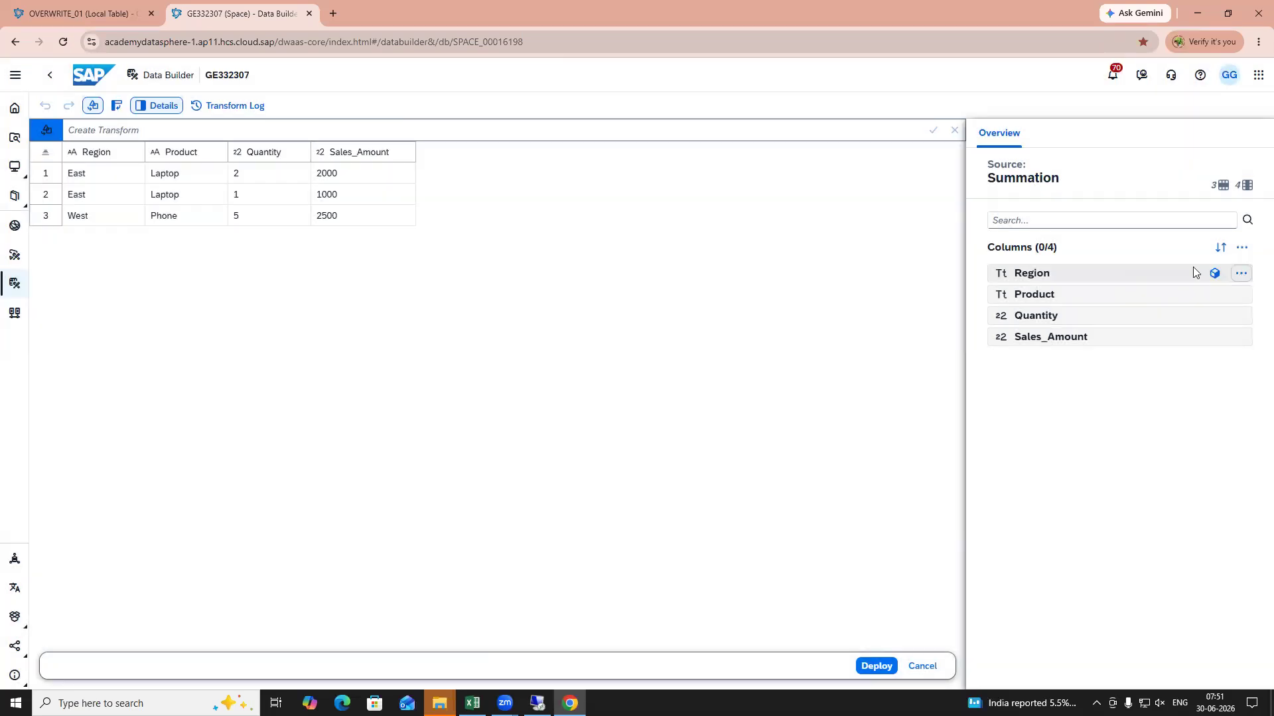
# Step: Set the Region and Product columns of the imported Summation data as key columns
pyautogui.click(1241, 273)
pyautogui.click(1251, 292)
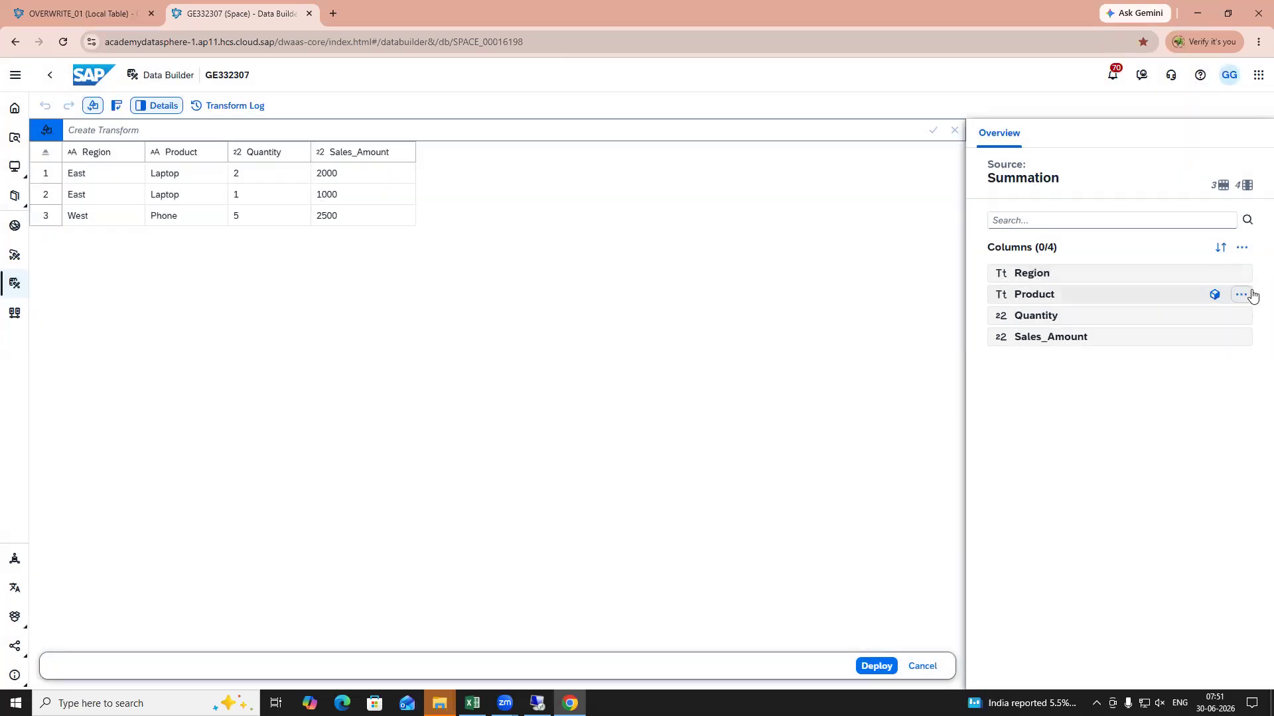
pyautogui.click(1249, 295)
pyautogui.click(1226, 317)
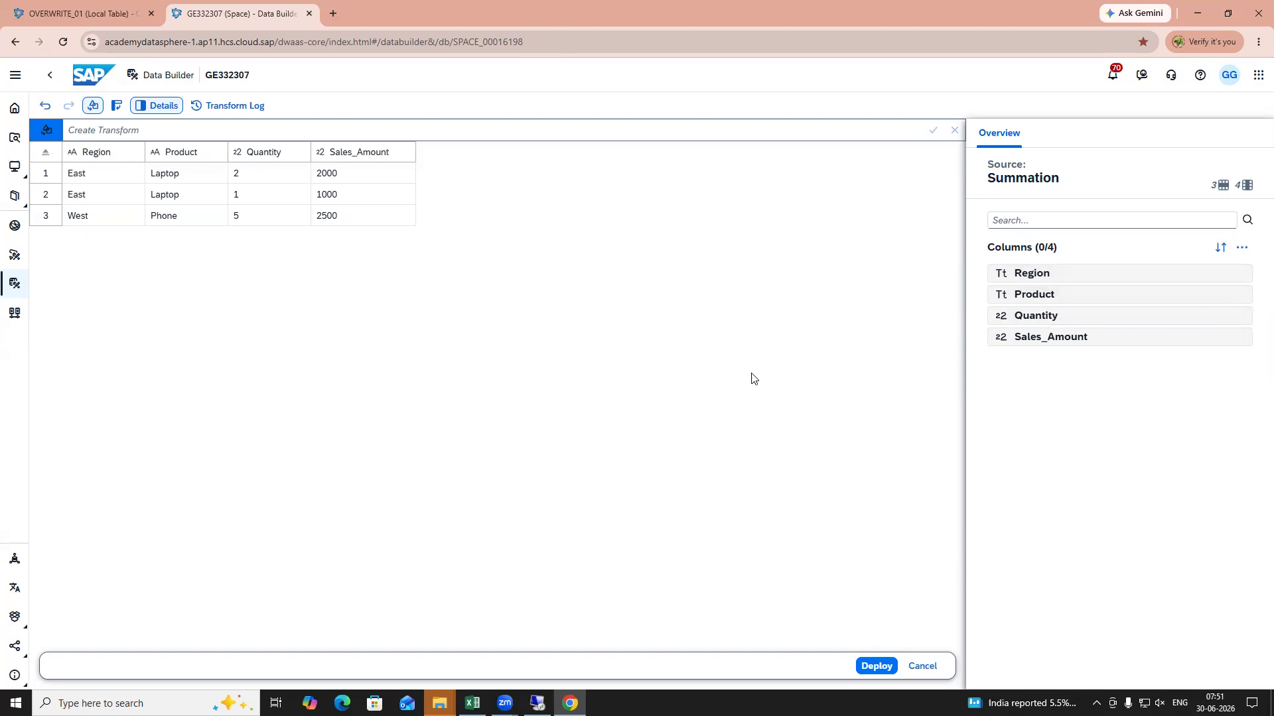
# Step: Deploy the imported data as a local table named Summation and check its data preview
pyautogui.click(875, 668)
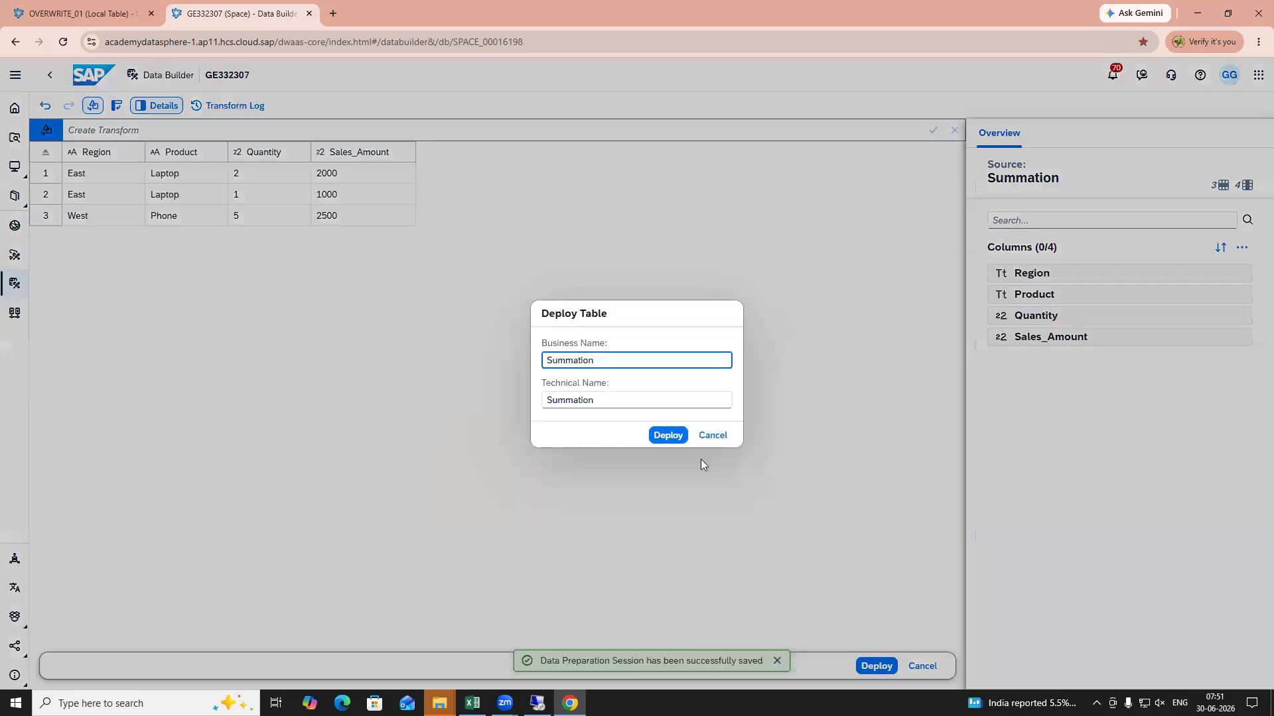
pyautogui.click(667, 435)
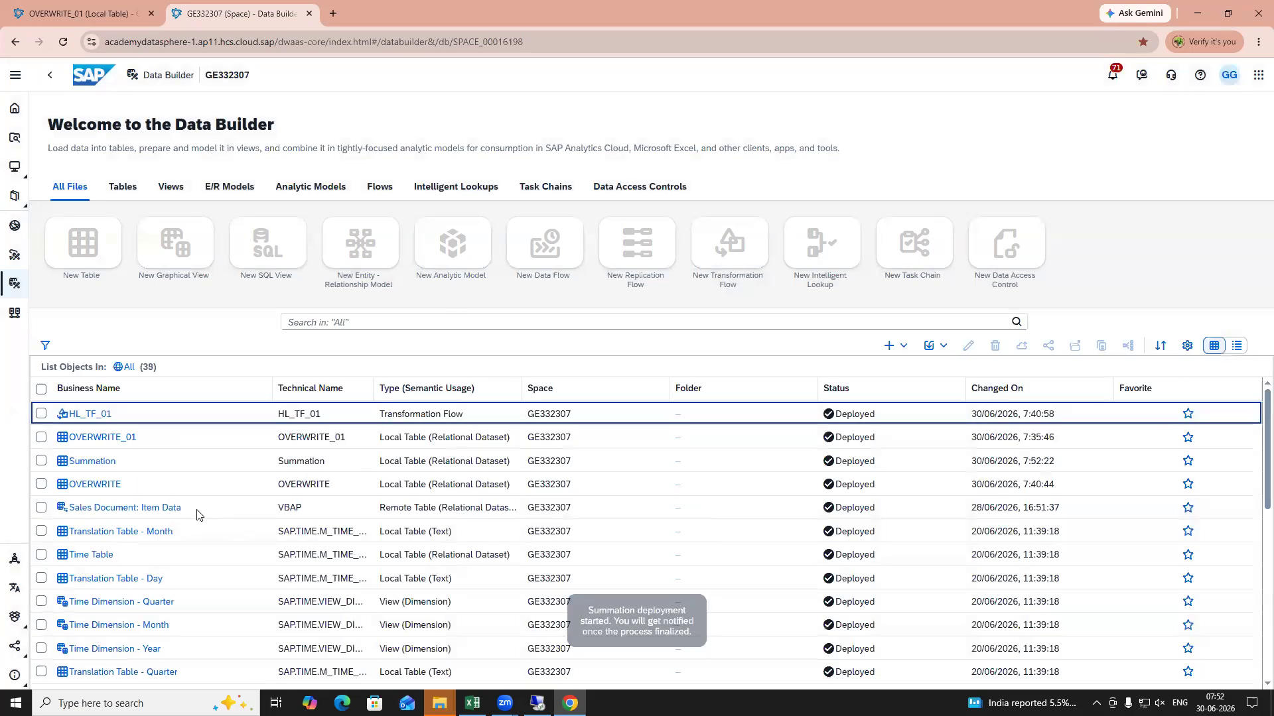
pyautogui.click(93, 462)
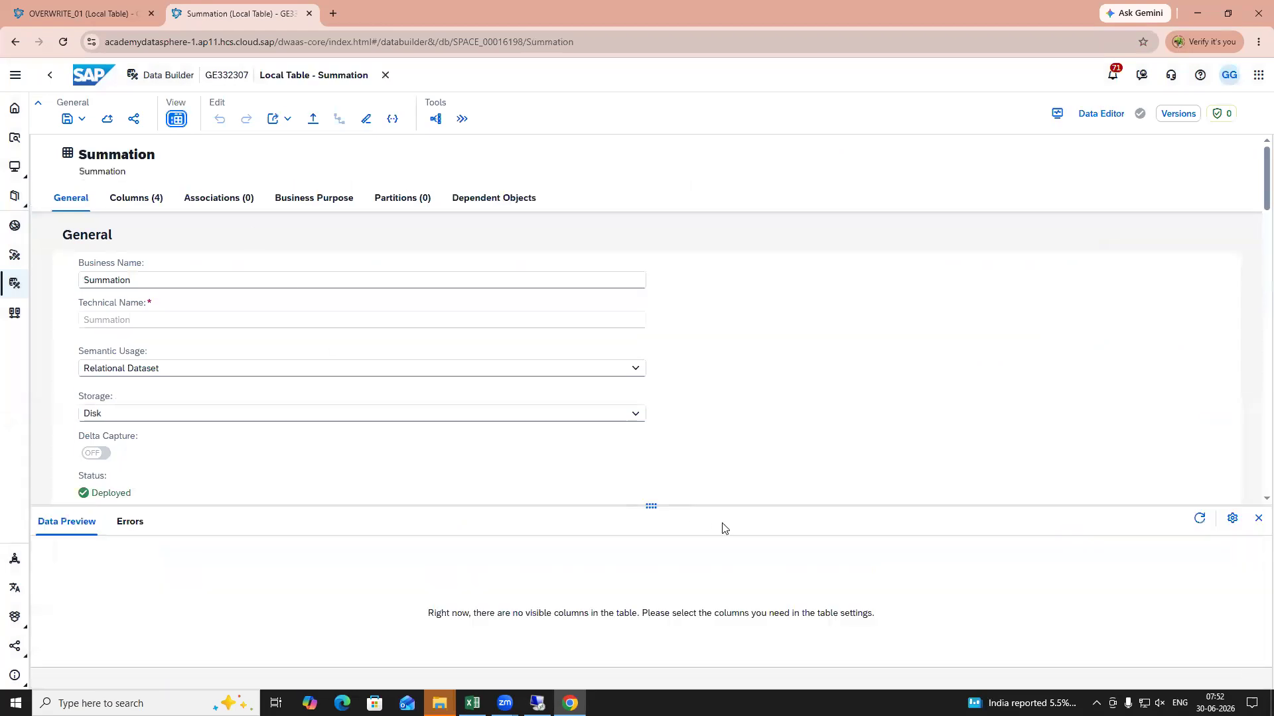
pyautogui.moveTo(708, 506); pyautogui.dragTo(710, 557)
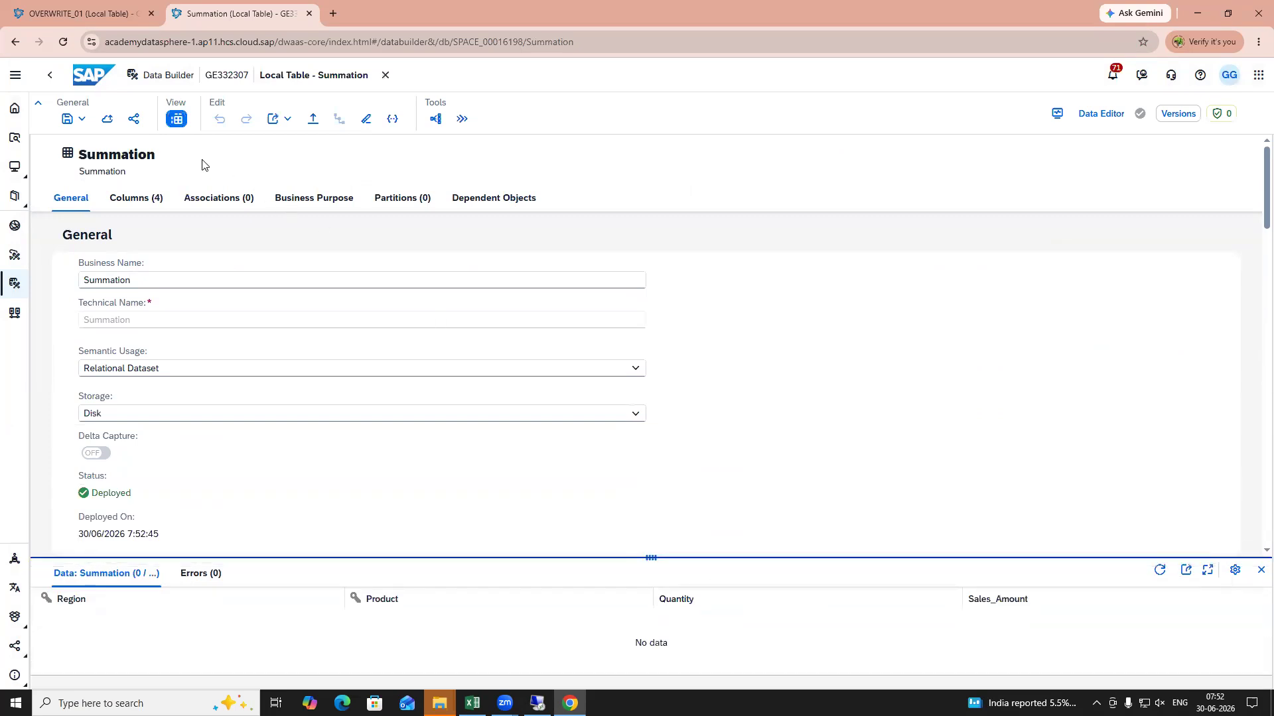
pyautogui.click(385, 75)
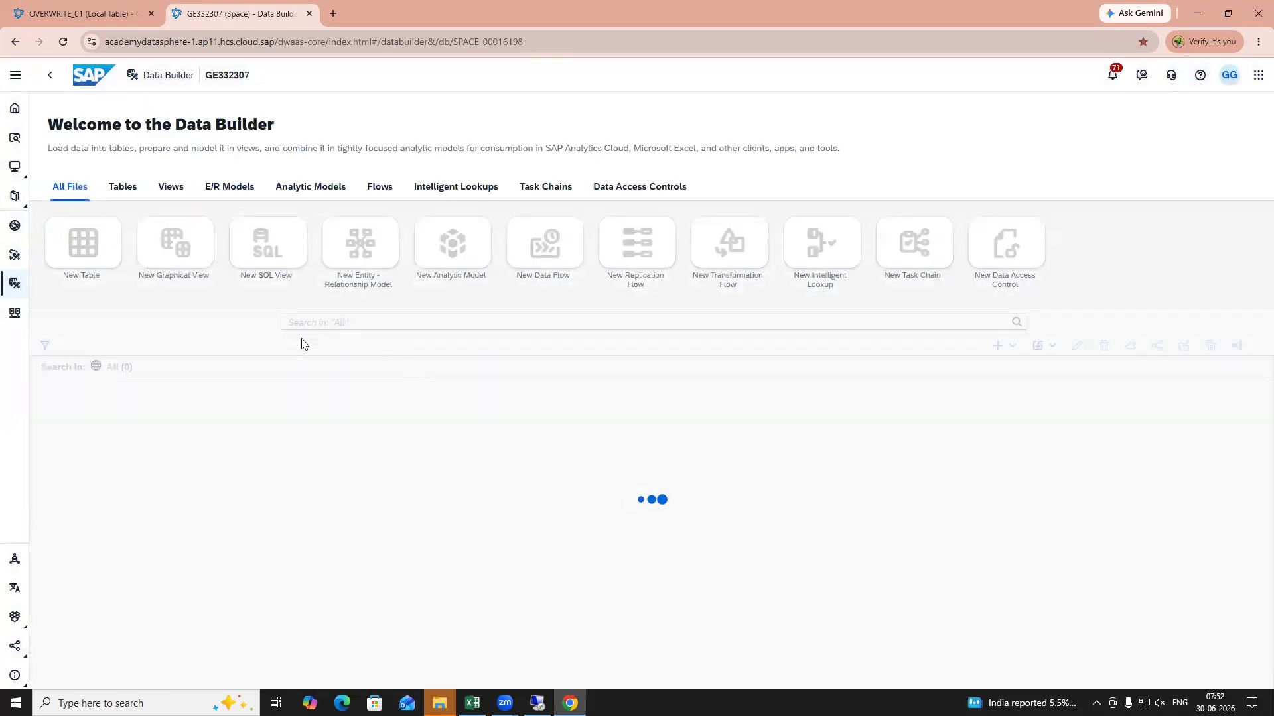
# Step: Reopen the Summation table and refresh its data preview to check for loaded rows
pyautogui.doubleClick(77, 416)
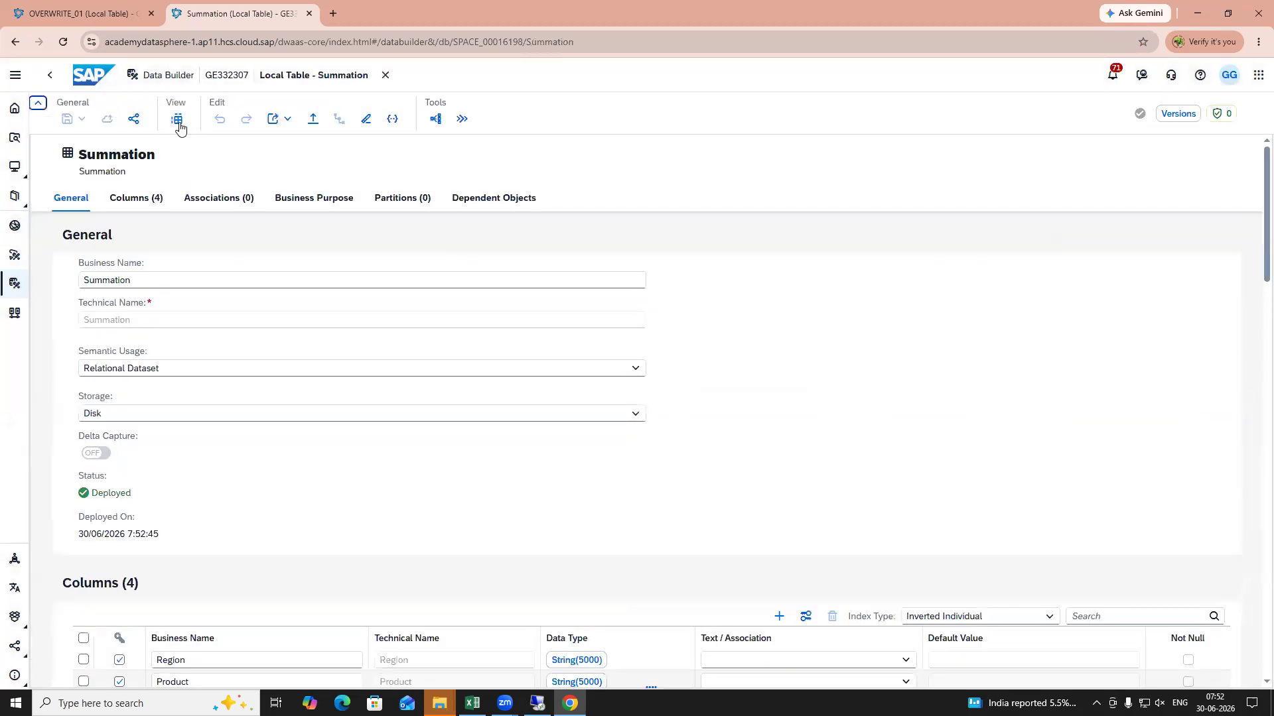
pyautogui.click(177, 119)
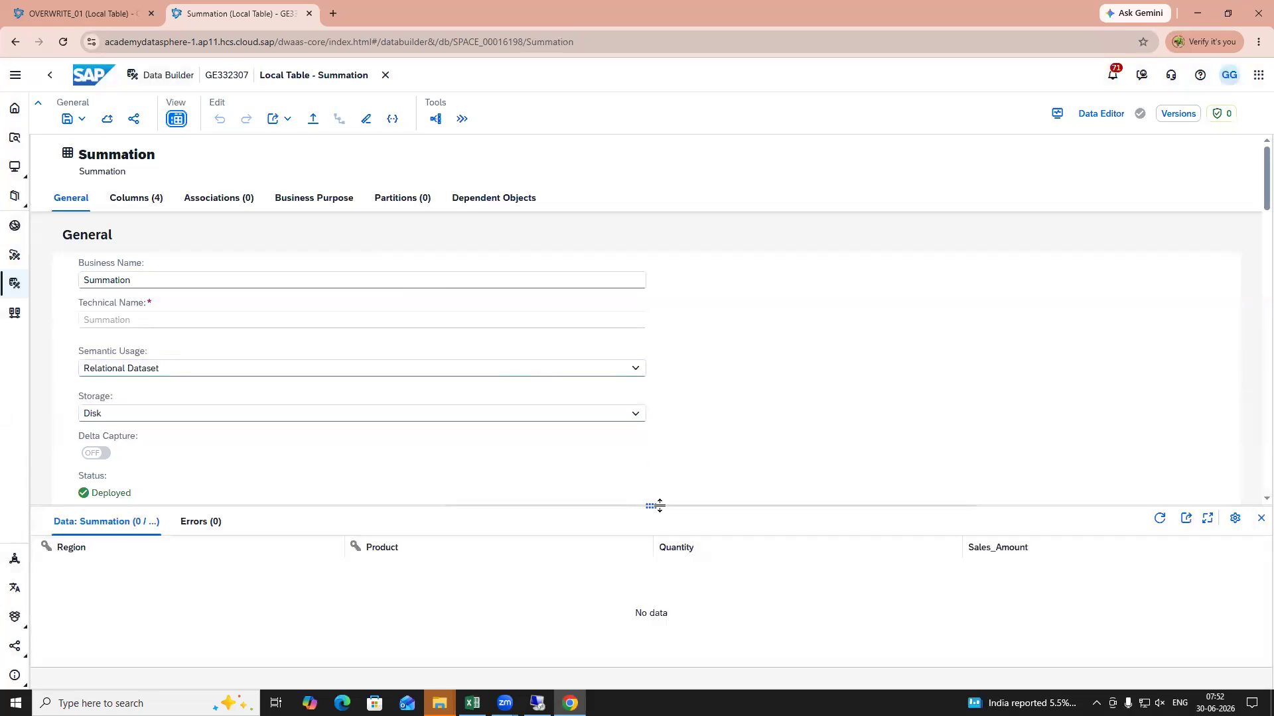
pyautogui.moveTo(662, 510); pyautogui.dragTo(659, 428)
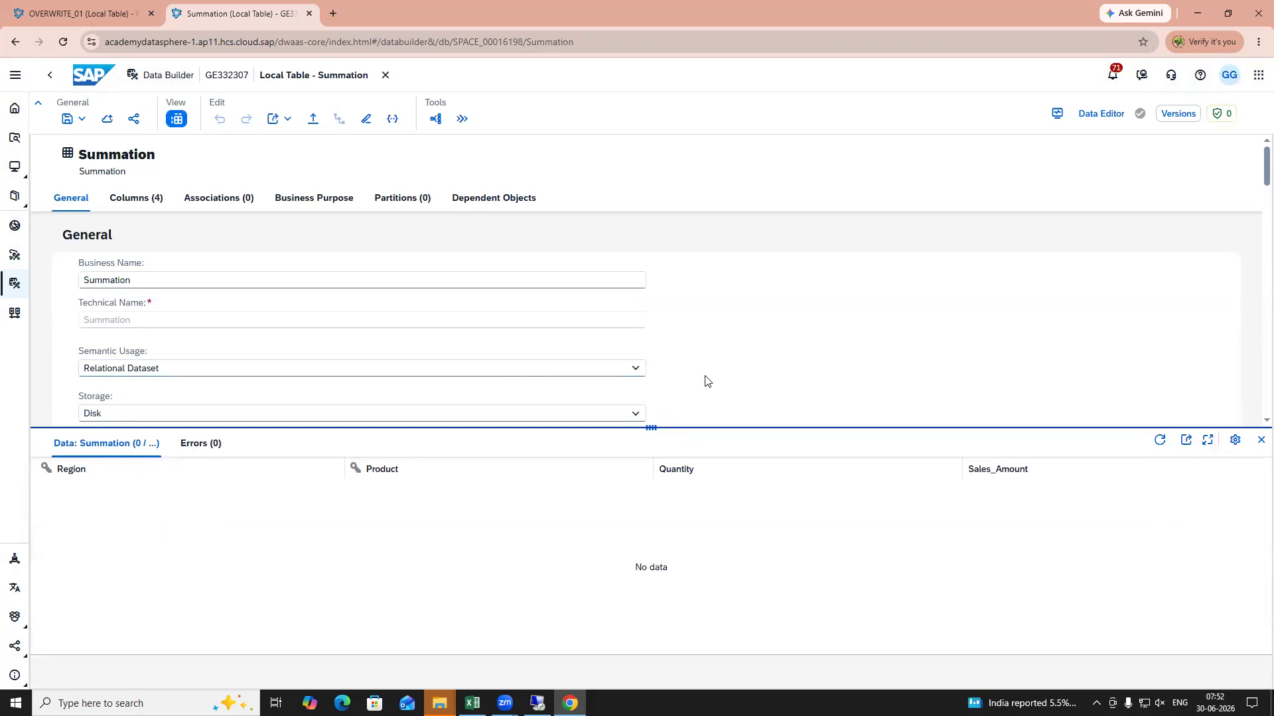
pyautogui.click(1160, 441)
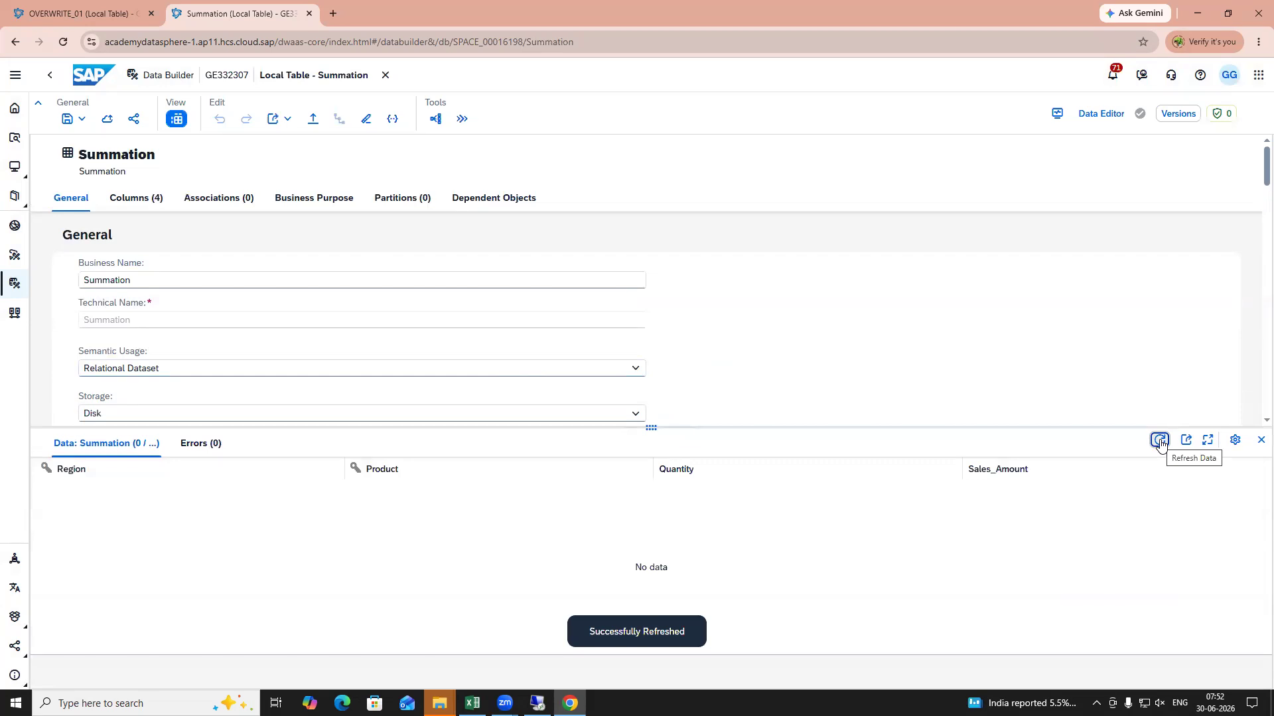
pyautogui.click(1159, 440)
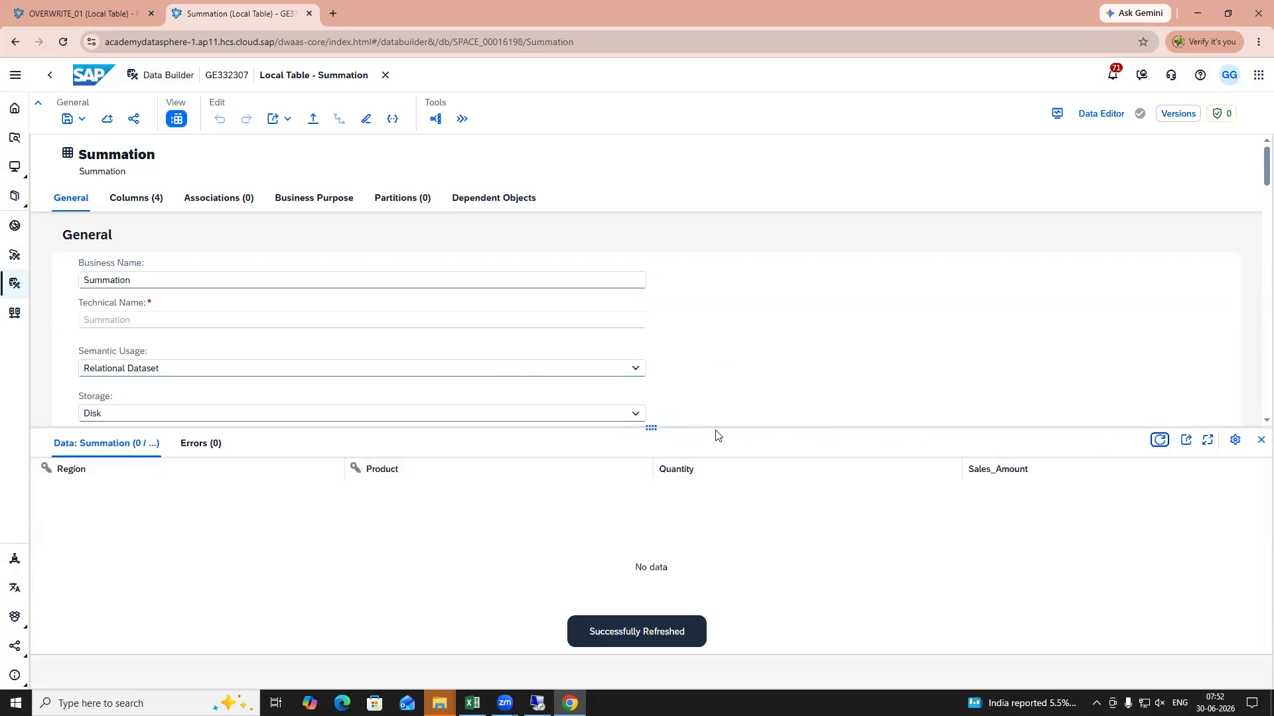
pyautogui.moveTo(710, 427); pyautogui.dragTo(767, 356)
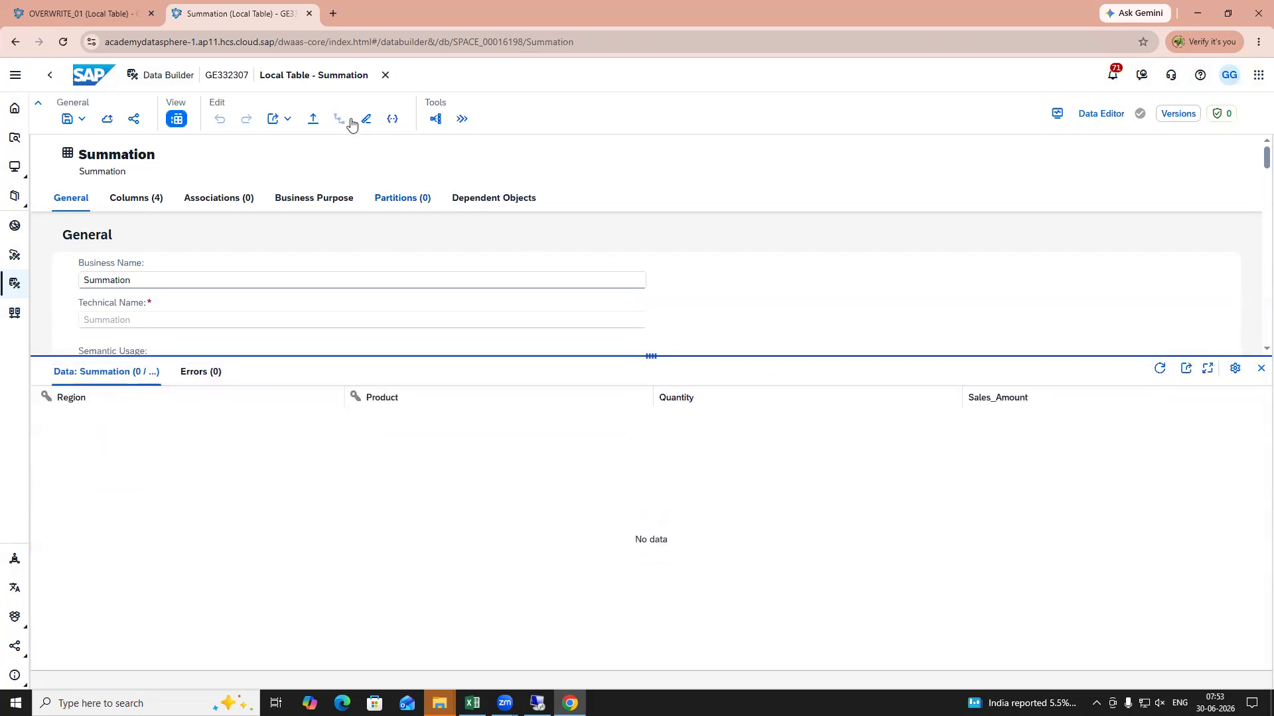
# Step: Try to upload Summation.csv from the DSP Files folder into the Summation table with Region and Product as keys
pyautogui.click(312, 120)
pyautogui.click(631, 374)
pyautogui.click(272, 161)
pyautogui.click(720, 424)
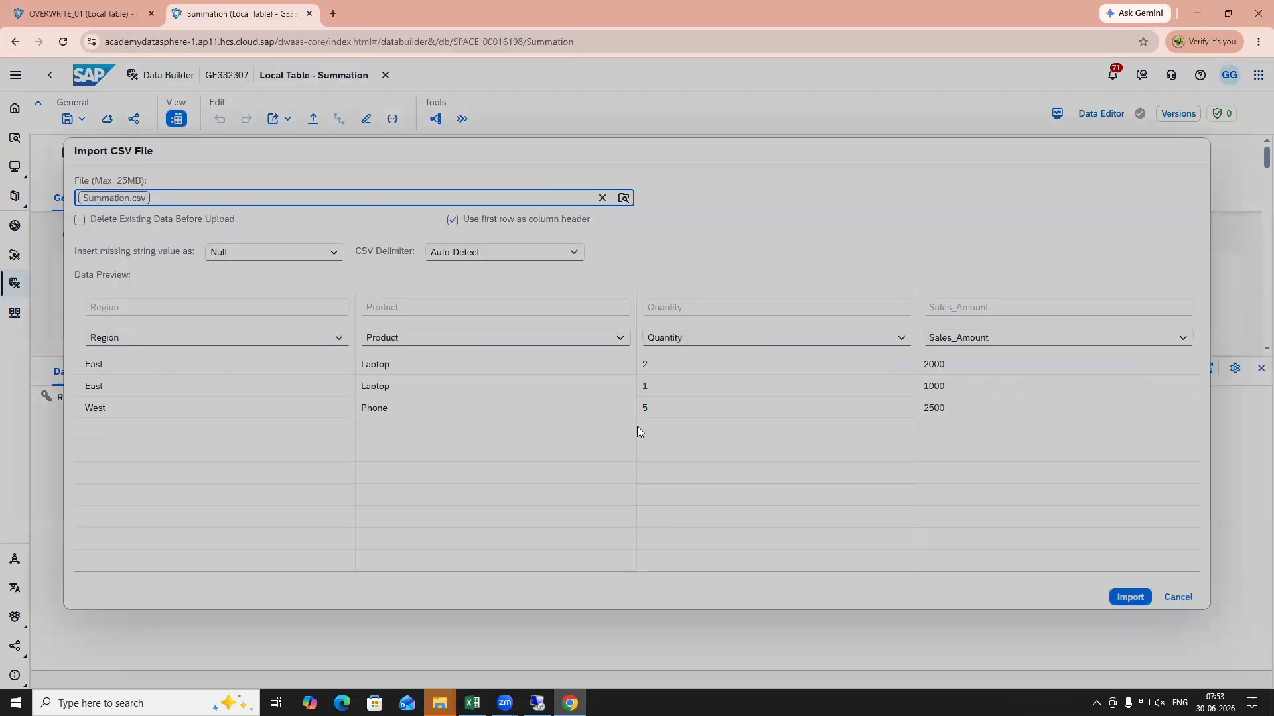
pyautogui.click(1129, 599)
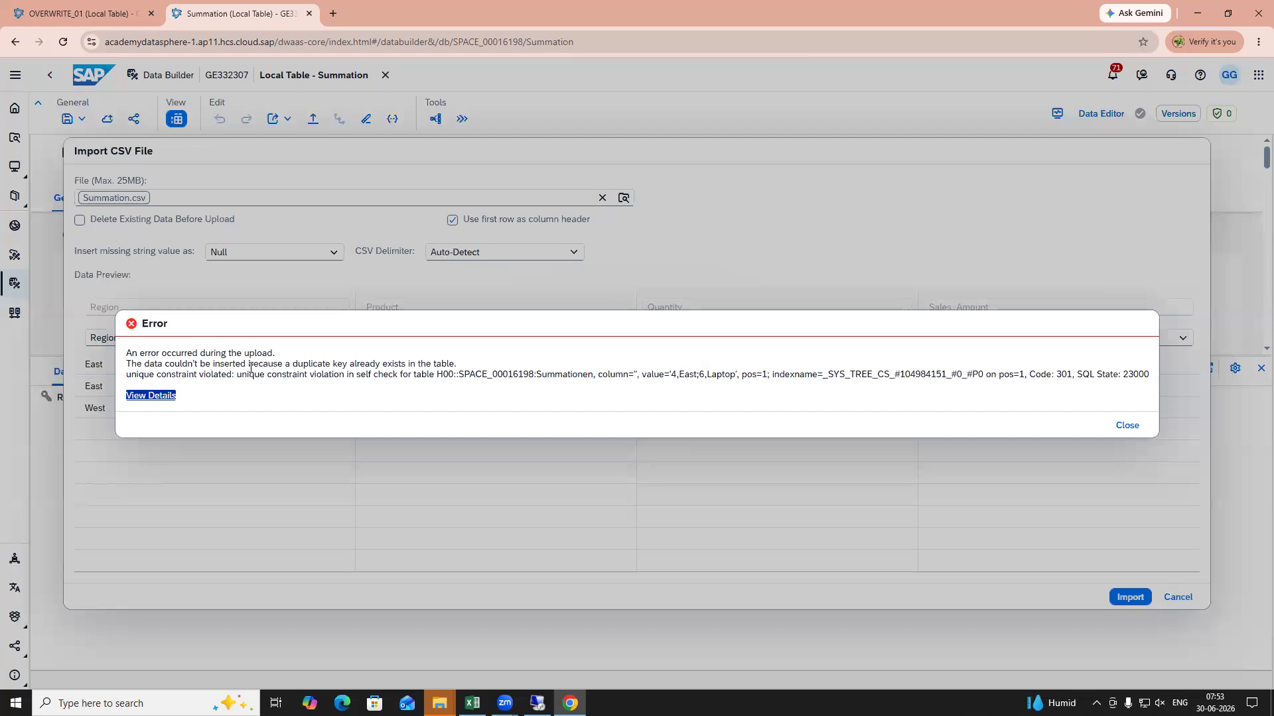
pyautogui.click(1126, 424)
pyautogui.click(1178, 598)
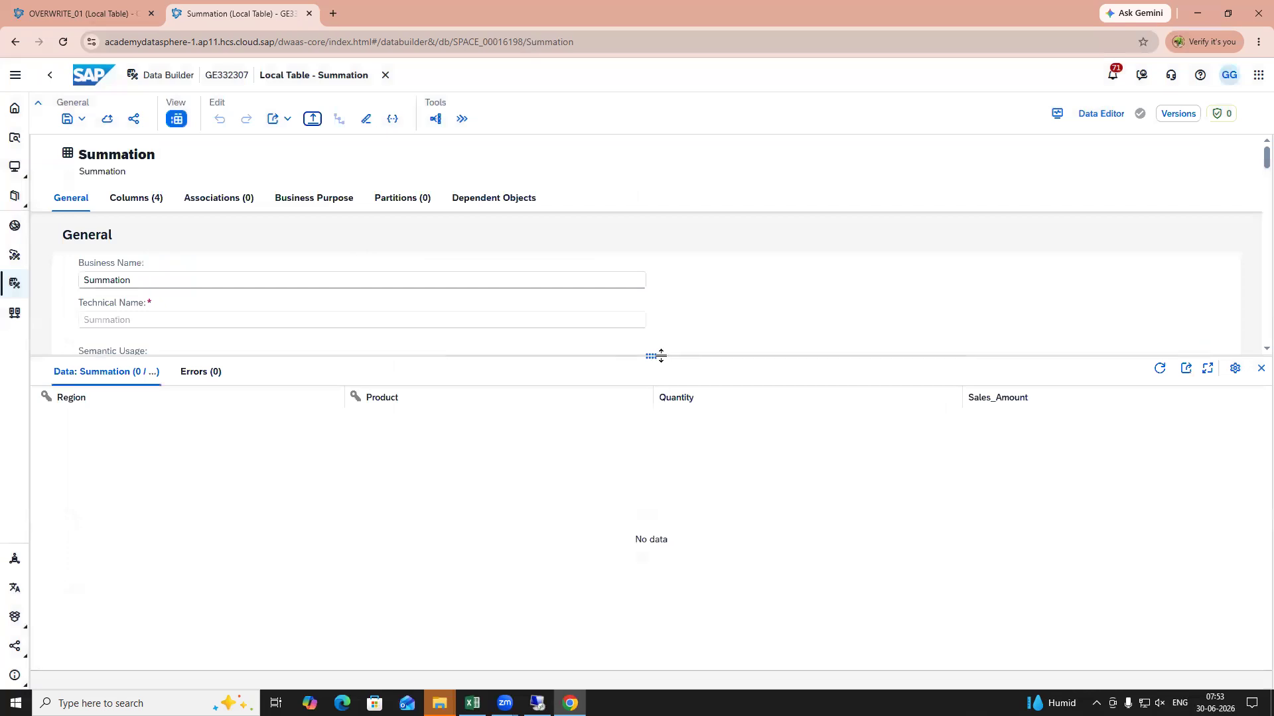
# Step: Examine the Summation table's rows in the data editor and close the table
pyautogui.moveTo(651, 356); pyautogui.dragTo(669, 463)
pyautogui.click(1096, 115)
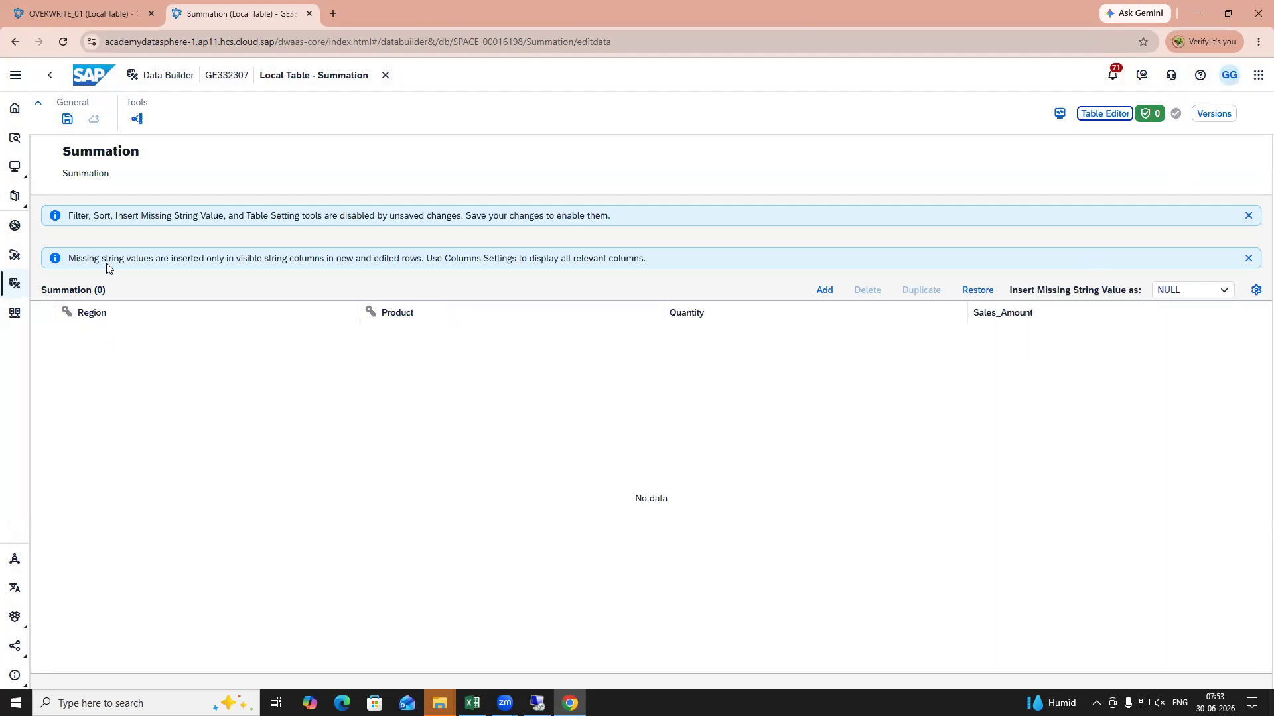
pyautogui.click(386, 75)
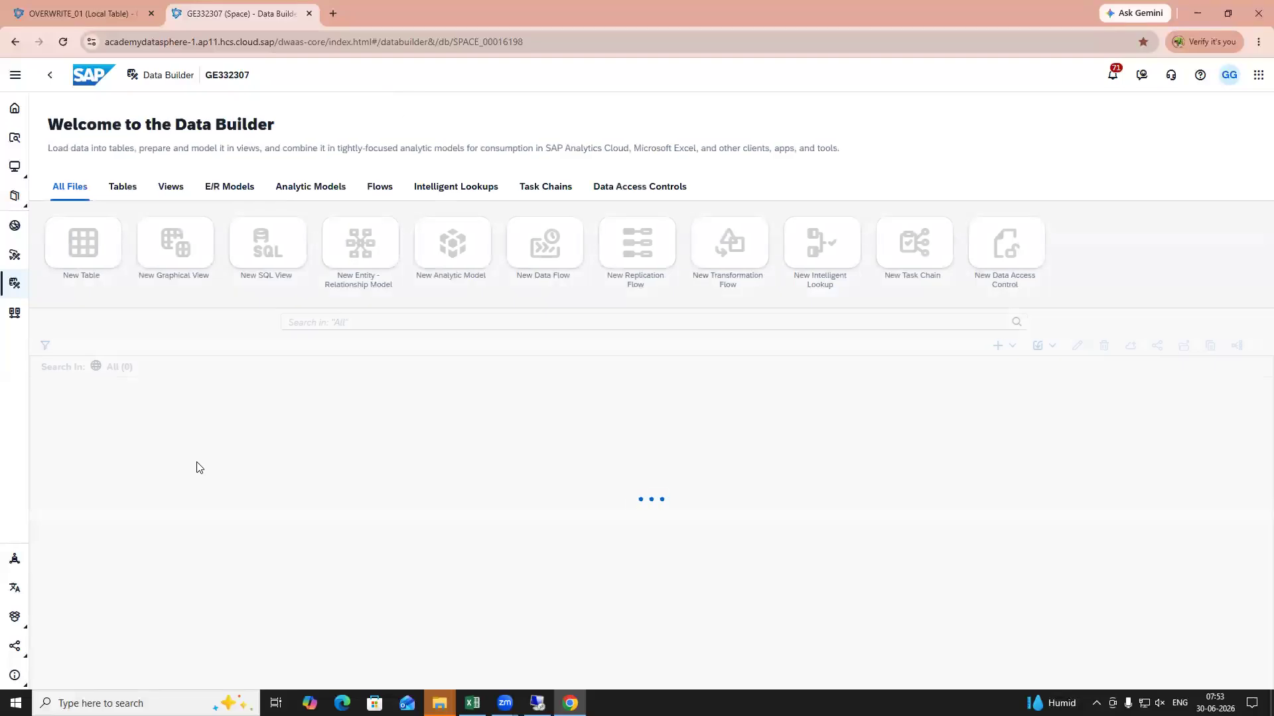
# Step: Reopen the Summation table and remove the key setting from the Product and Region columns
pyautogui.click(90, 416)
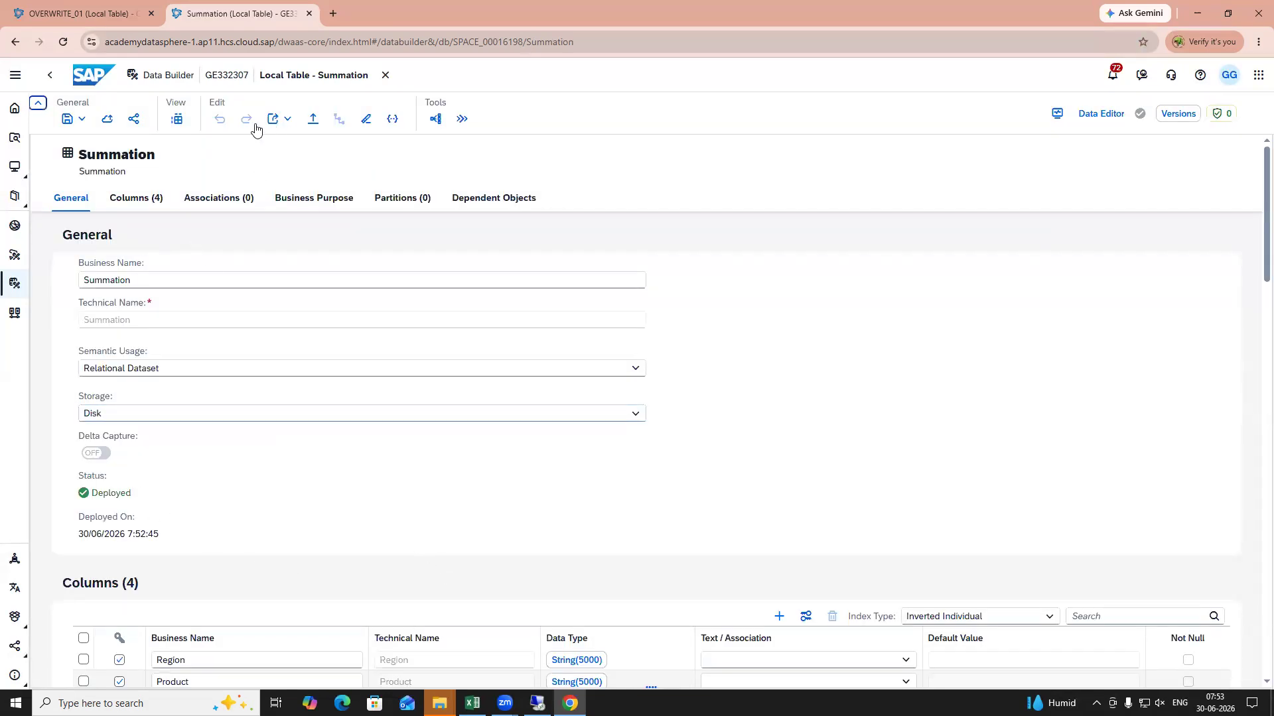
pyautogui.click(178, 120)
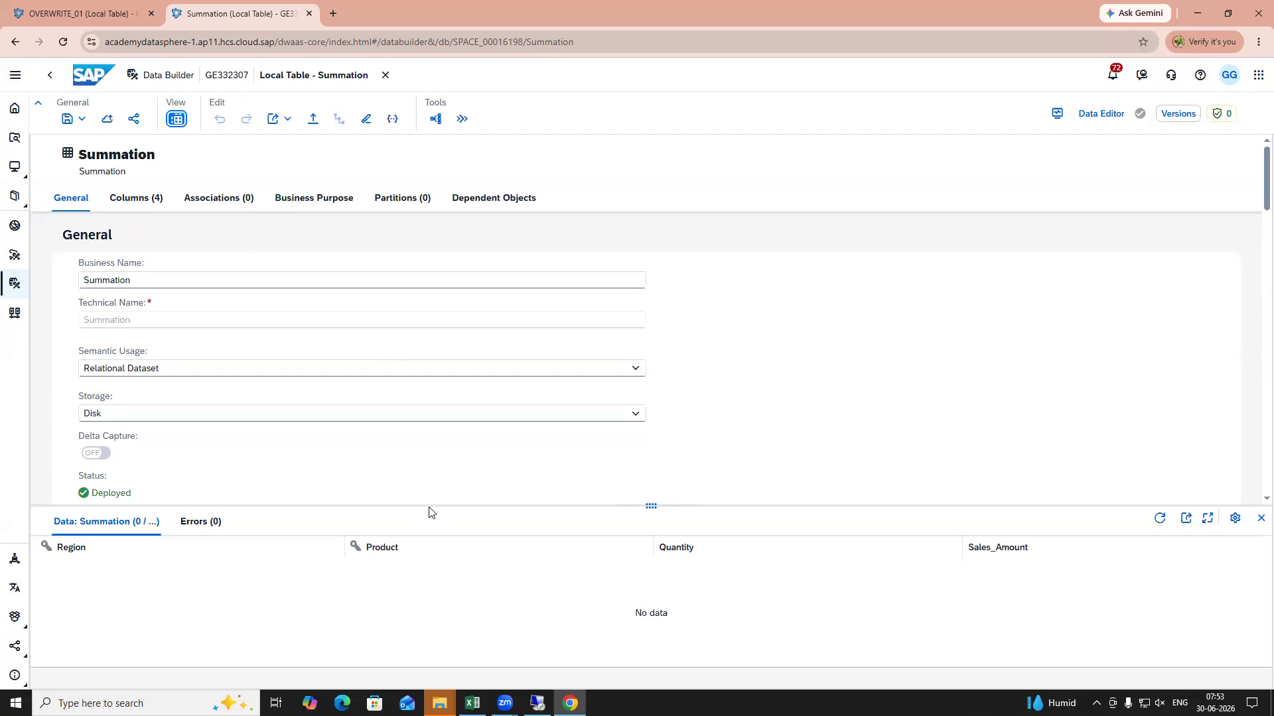
pyautogui.moveTo(427, 506); pyautogui.dragTo(447, 603)
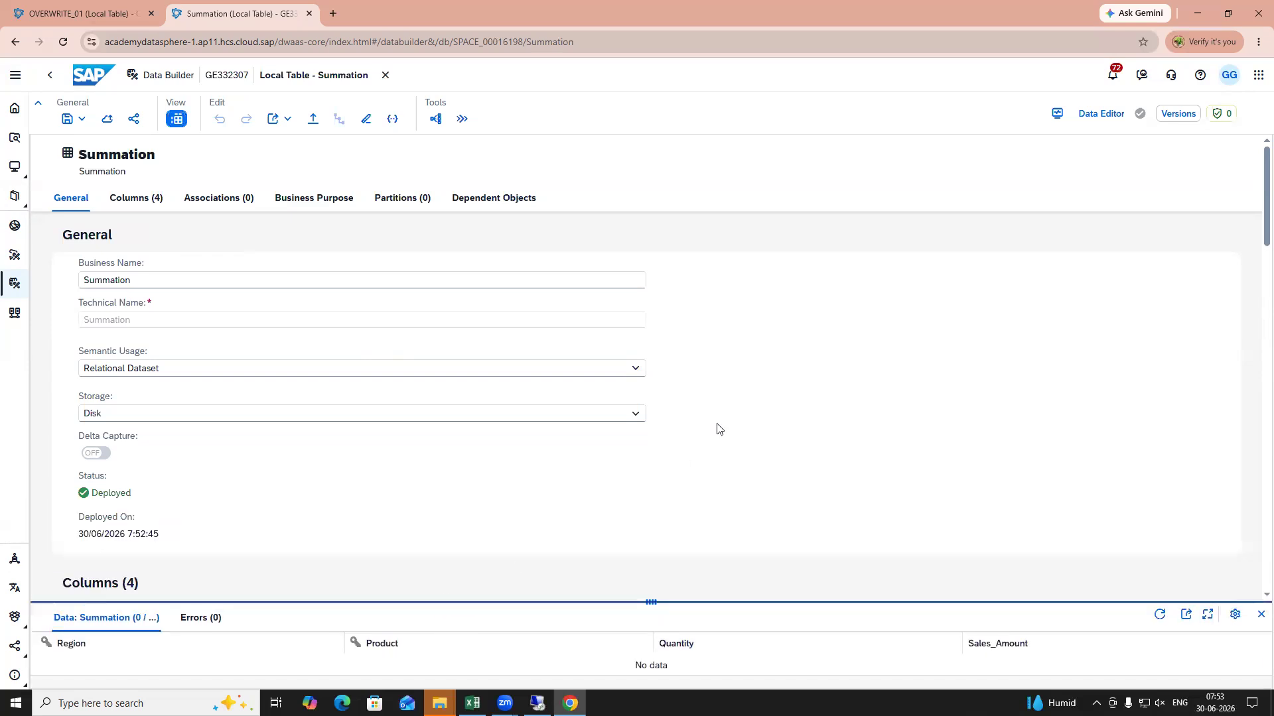
pyautogui.scroll(-5, 717, 424)
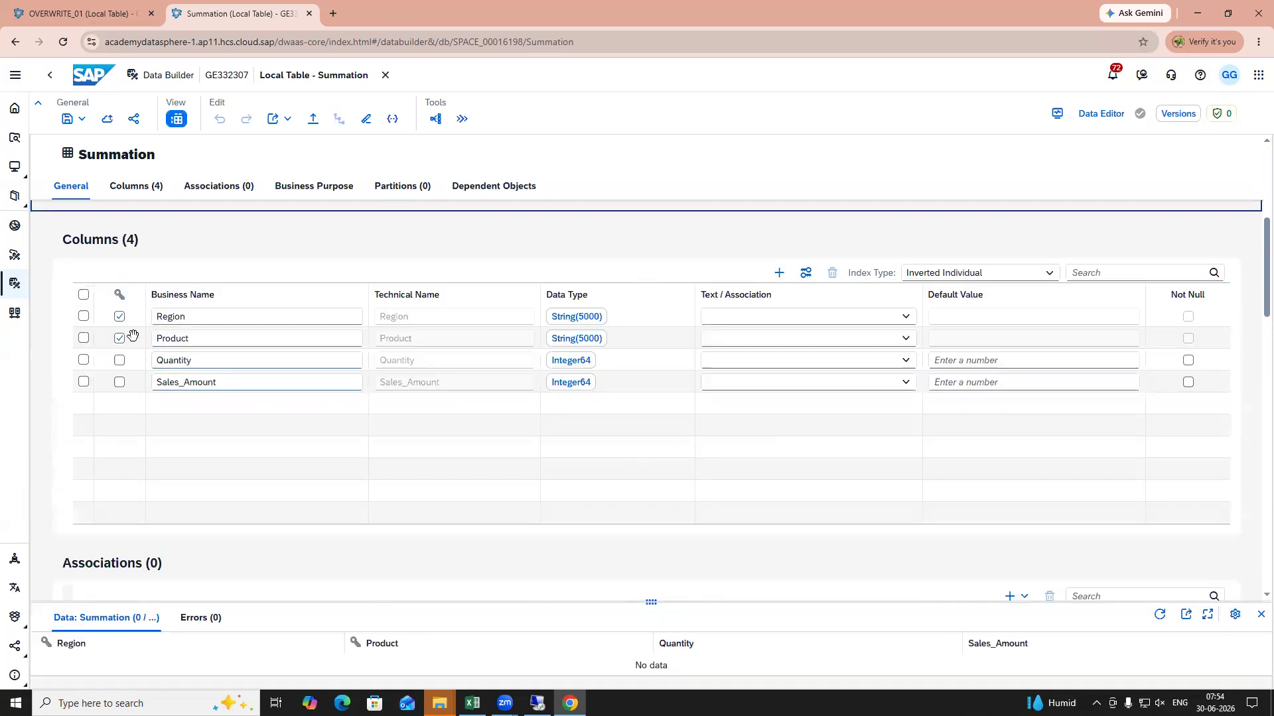
pyautogui.click(119, 338)
pyautogui.click(119, 316)
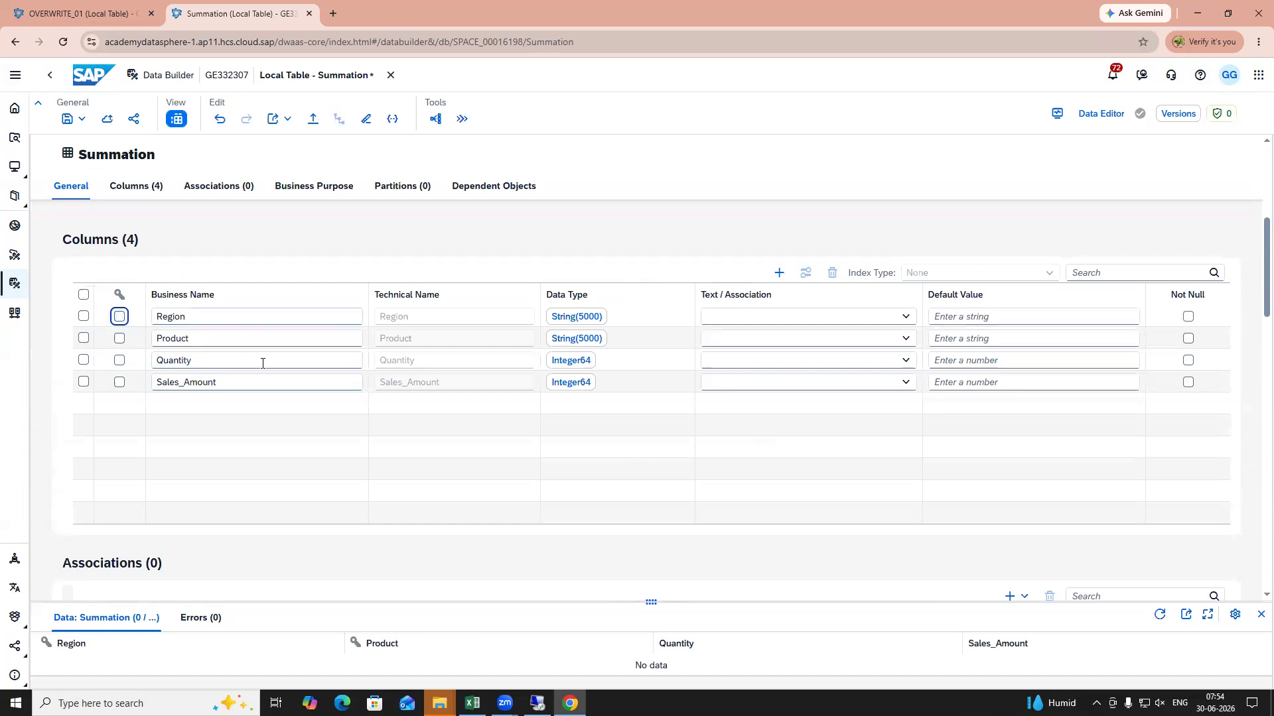
# Step: Save the Summation table and redeploy it
pyautogui.scroll(3, 341, 422)
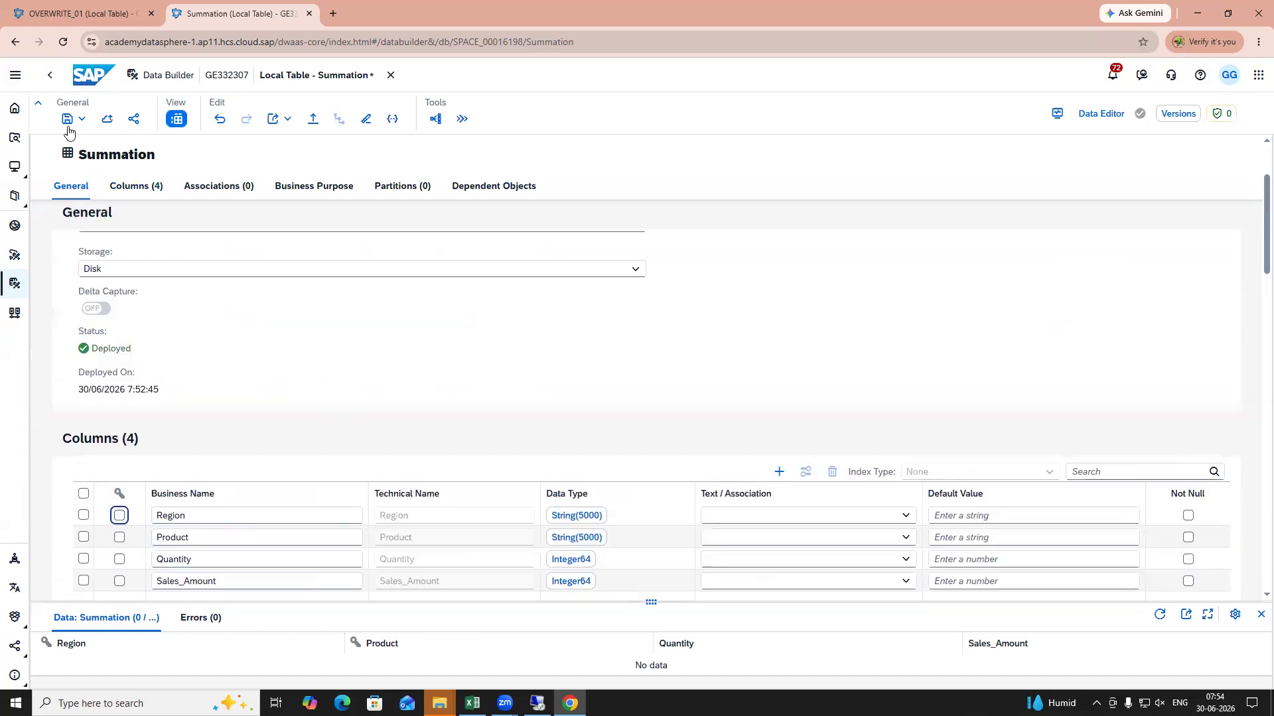
pyautogui.click(67, 129)
pyautogui.click(73, 135)
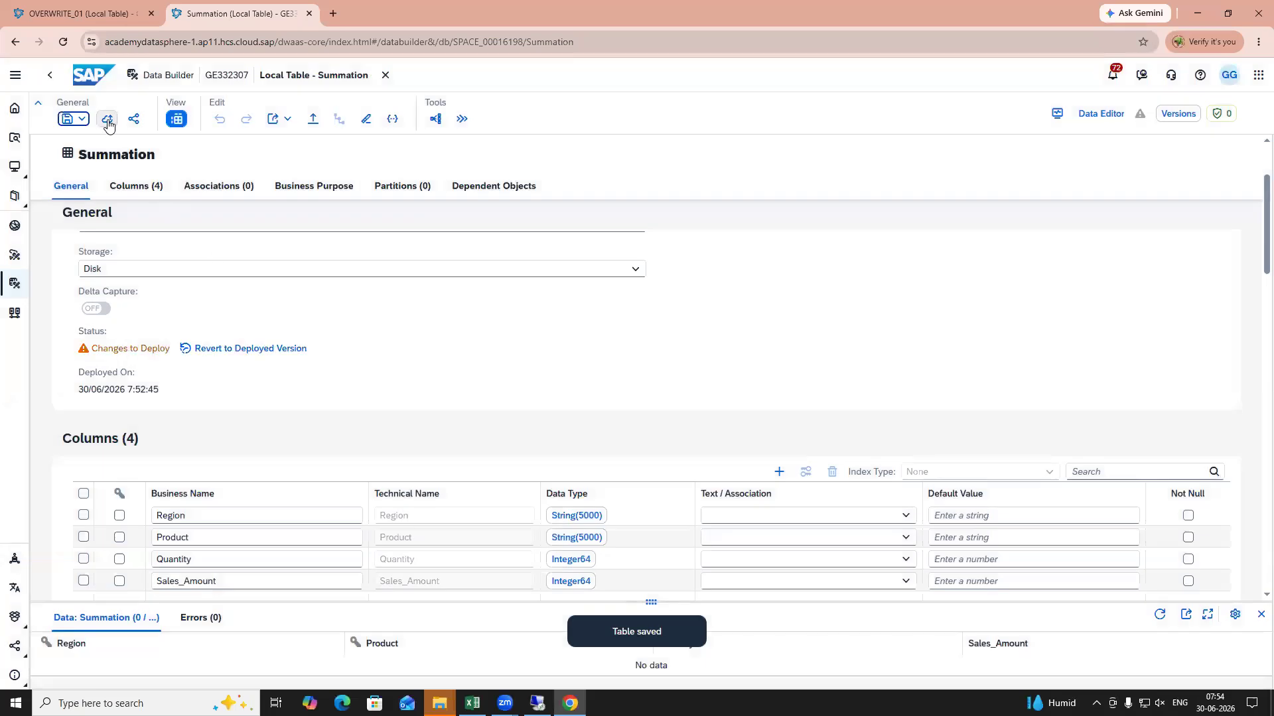
pyautogui.click(108, 123)
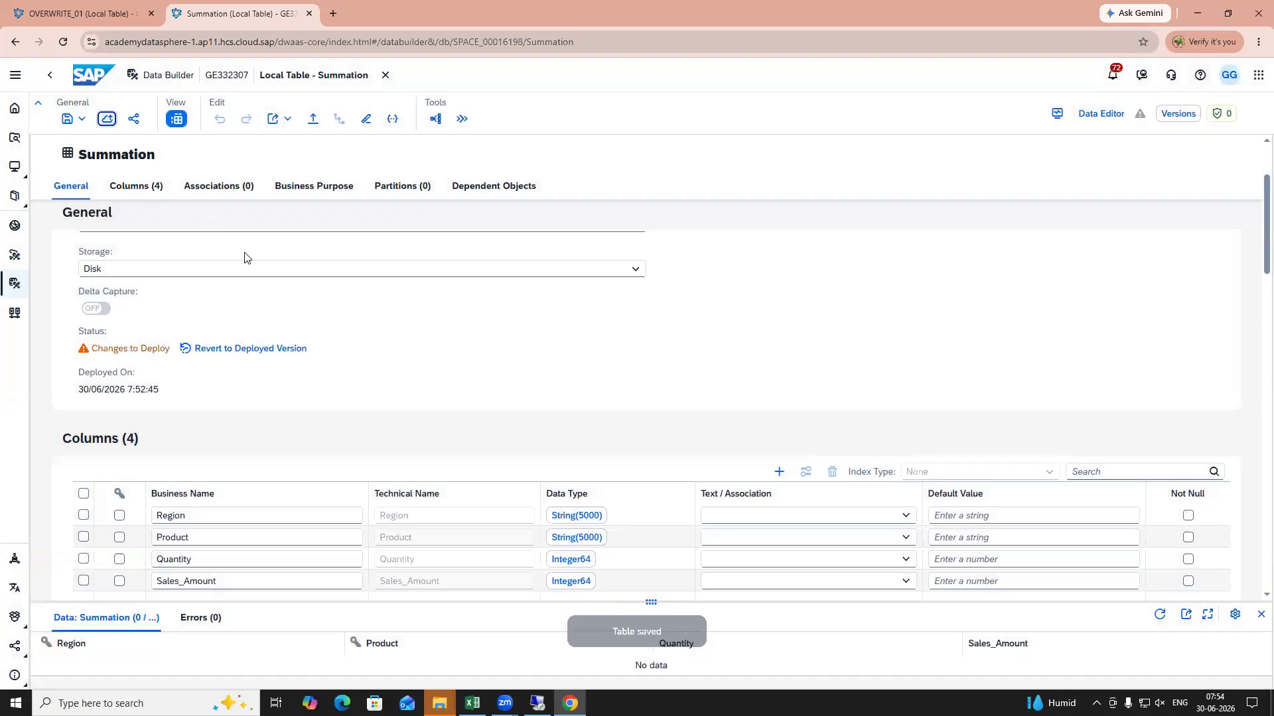
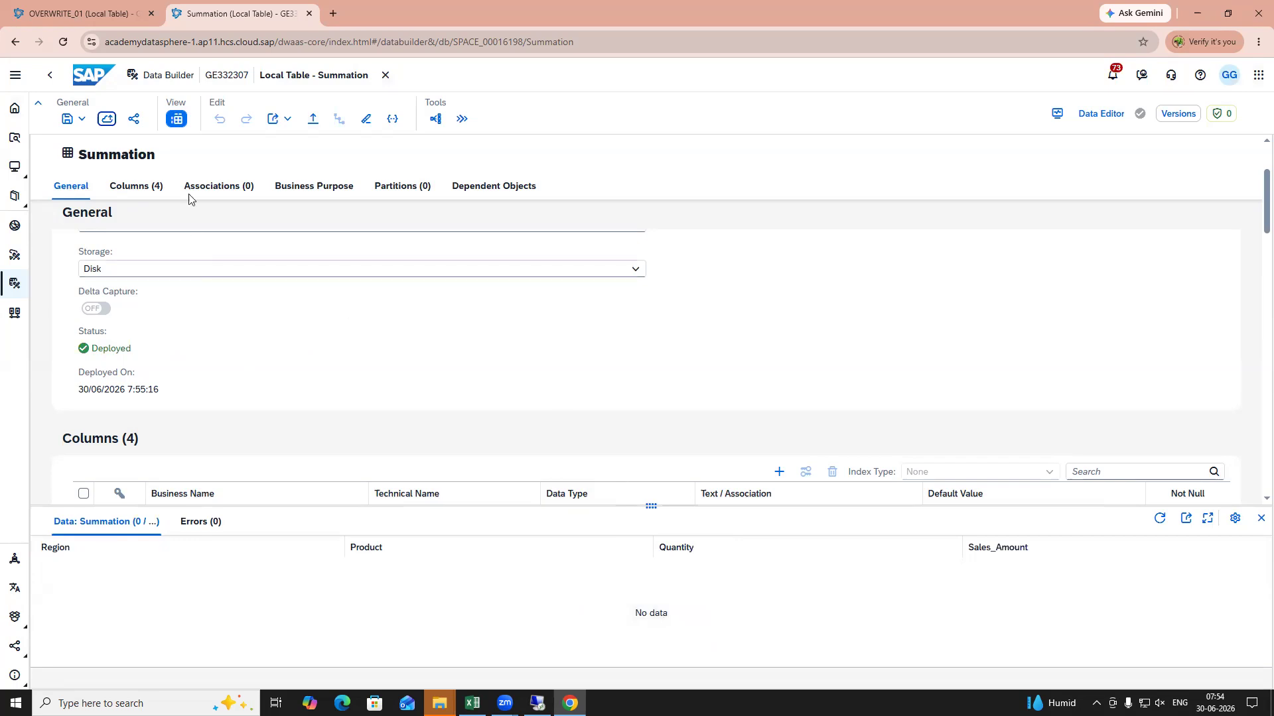
# Step: Import Summation.csv from the DSP Files folder into the Summation table, using the first row as column header
pyautogui.click(174, 120)
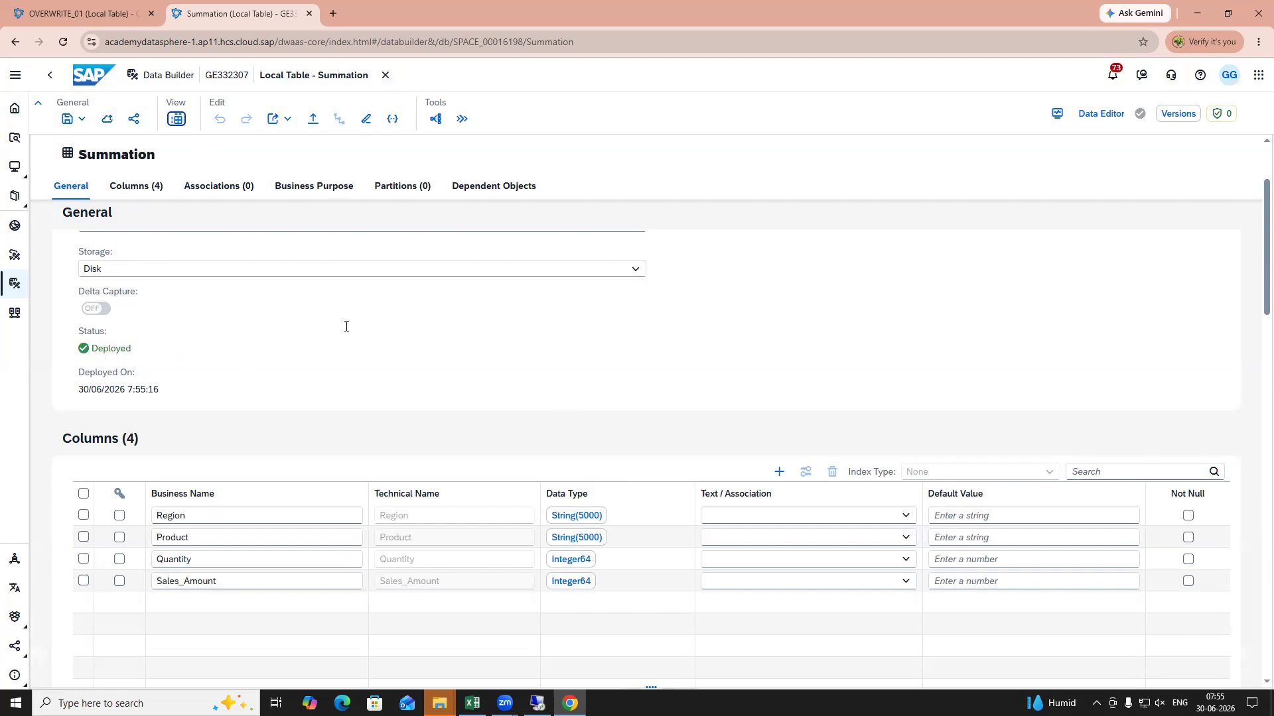
pyautogui.click(313, 120)
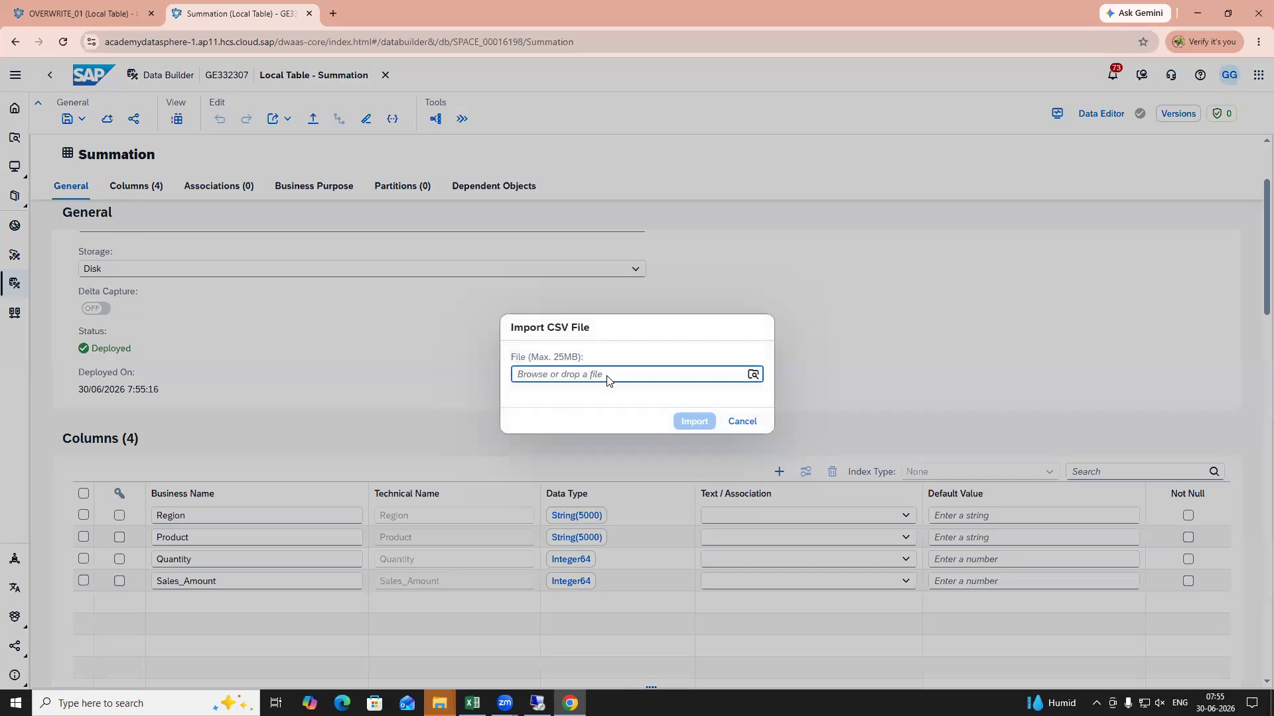
pyautogui.click(557, 377)
pyautogui.click(282, 162)
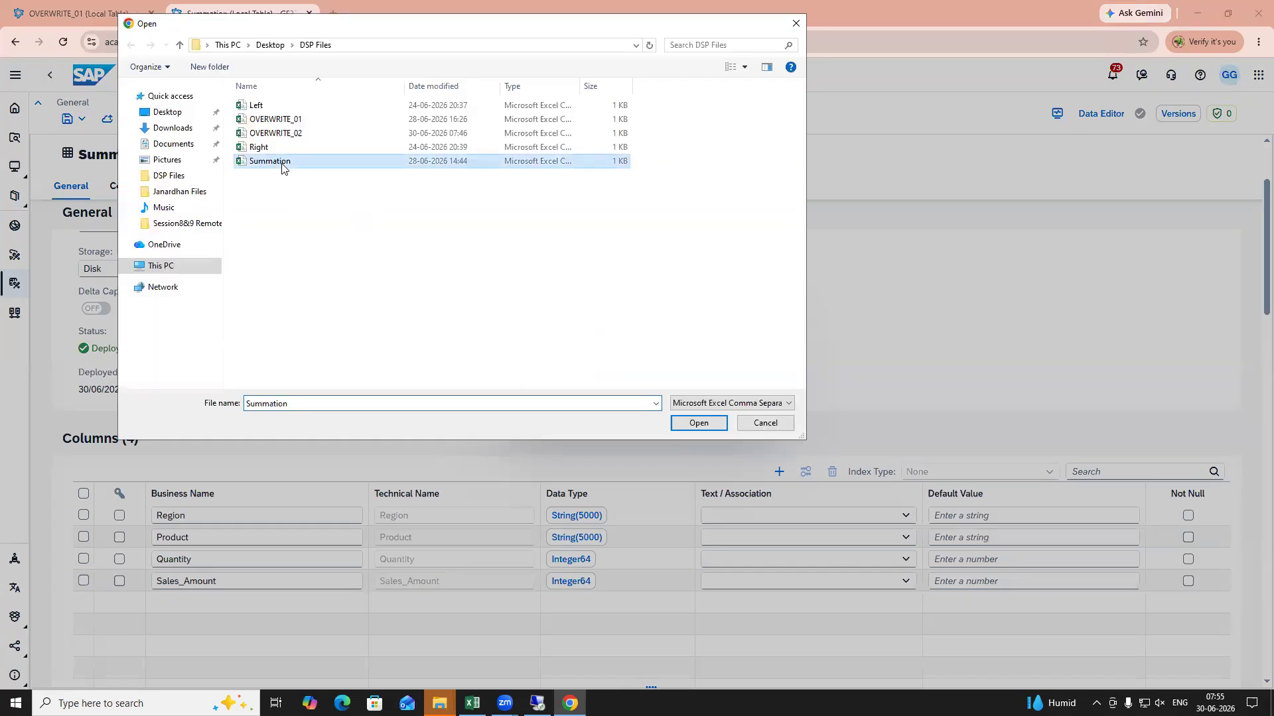
pyautogui.click(693, 423)
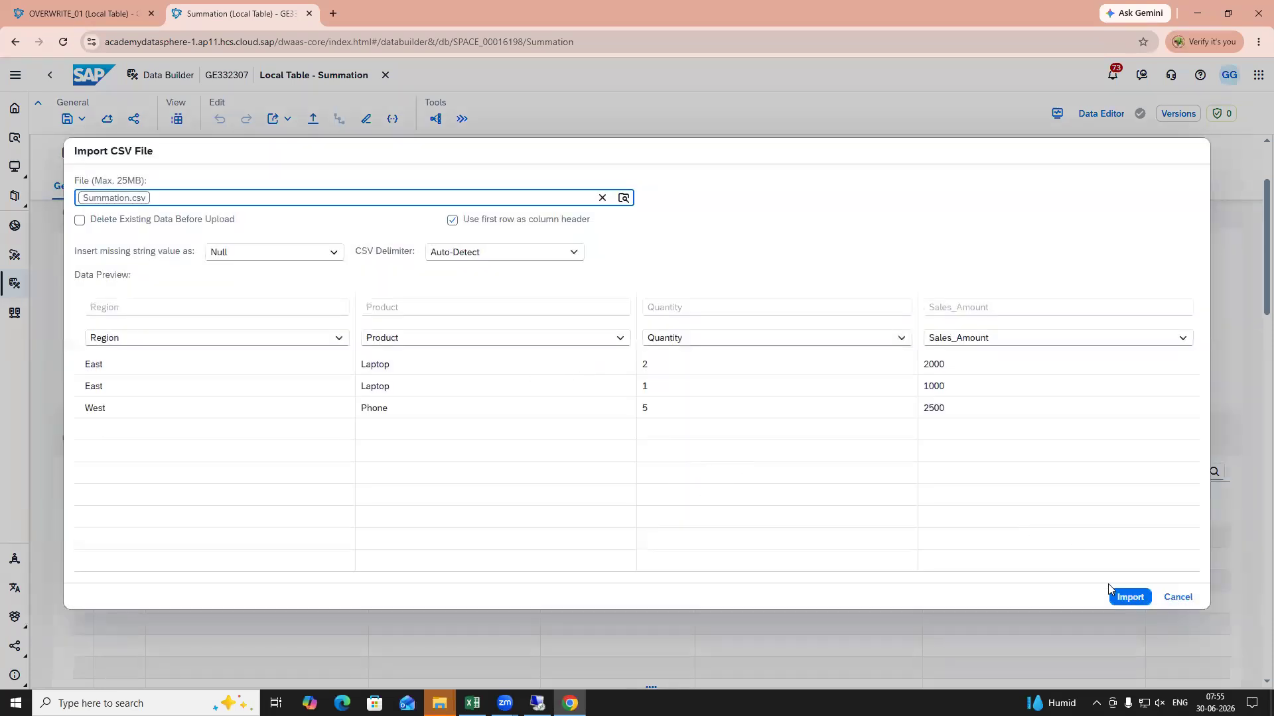
pyautogui.click(1128, 597)
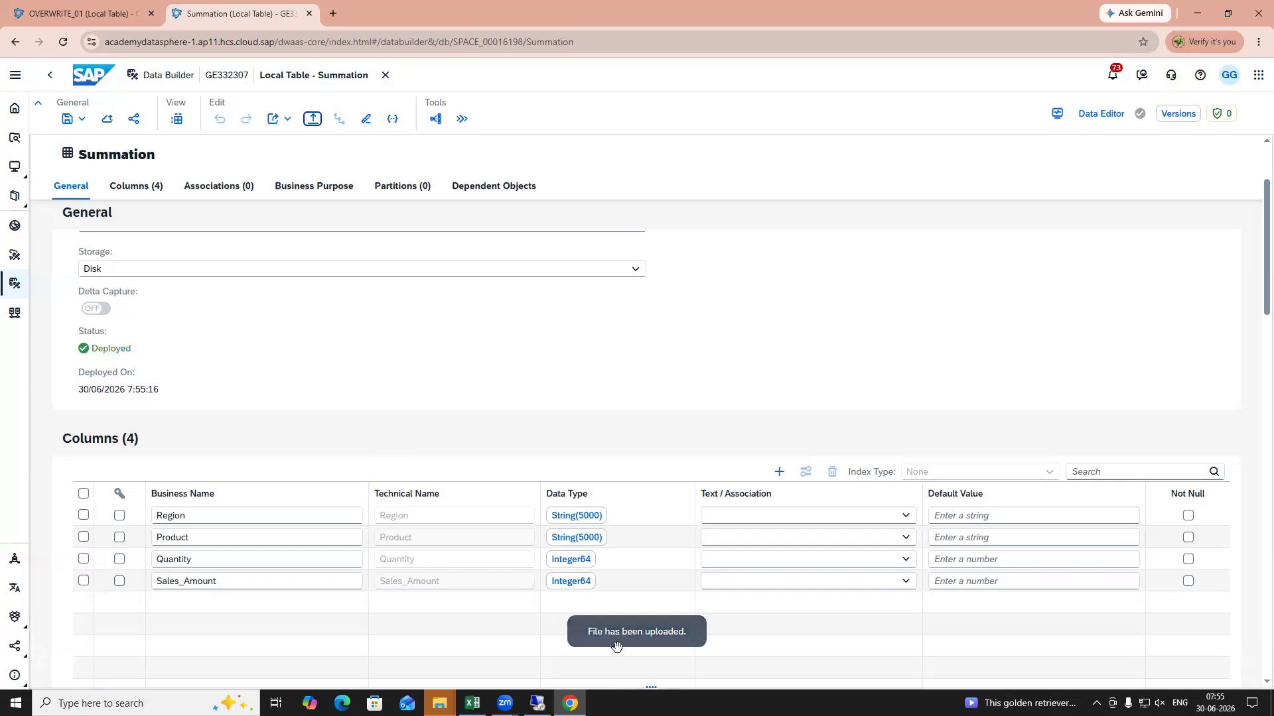
# Step: Preview the Summation table's data and examine the Region, Product, Quantity and Sales_Amount values
pyautogui.click(176, 119)
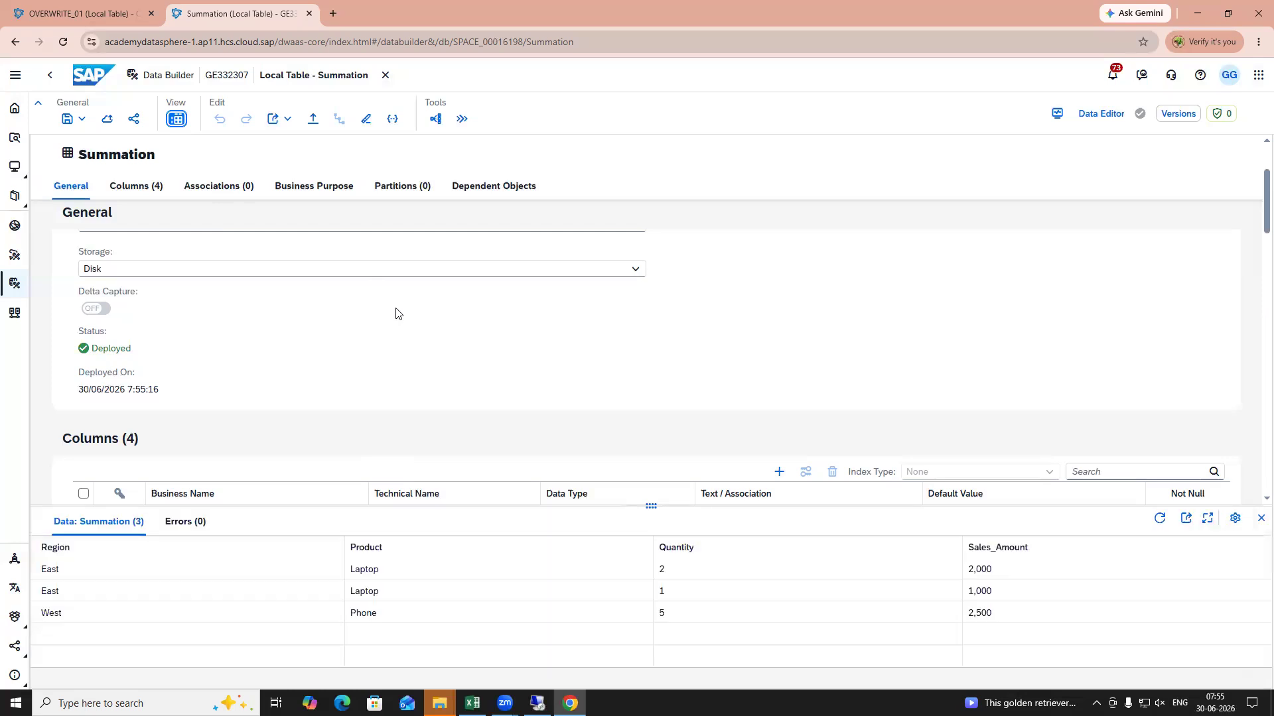
pyautogui.moveTo(668, 506); pyautogui.dragTo(652, 403)
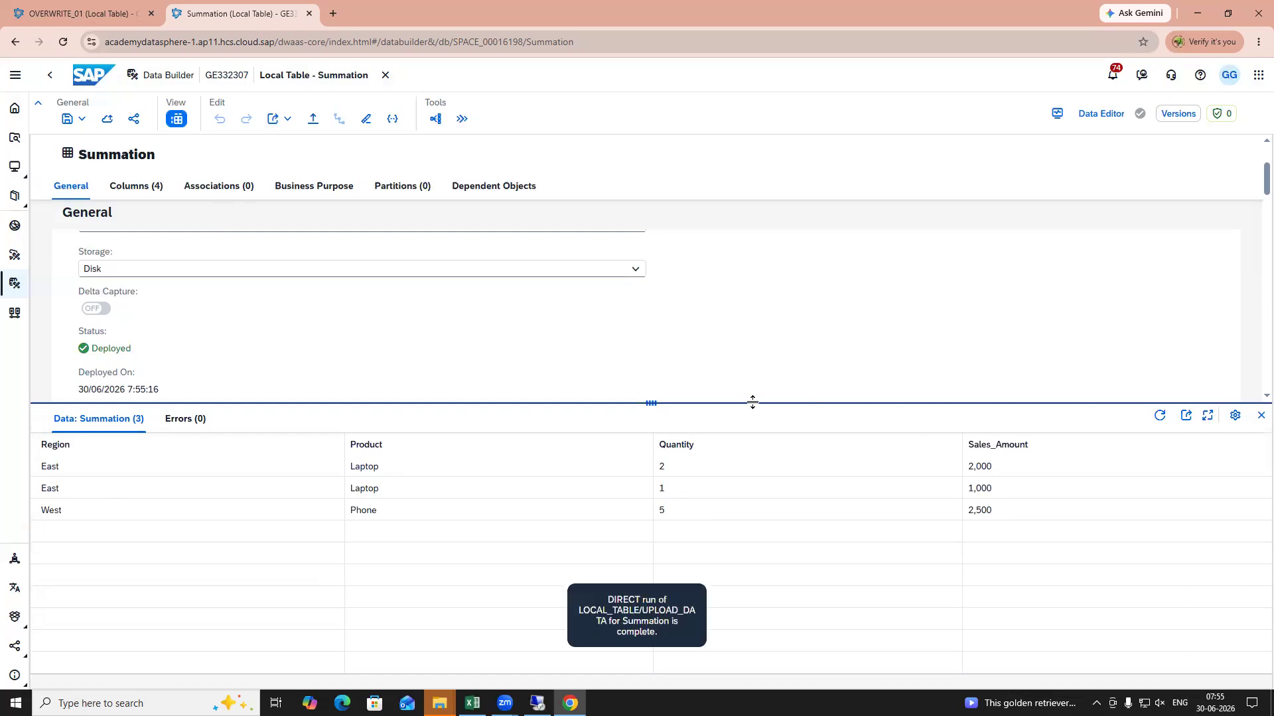
pyautogui.moveTo(754, 402); pyautogui.dragTo(753, 469)
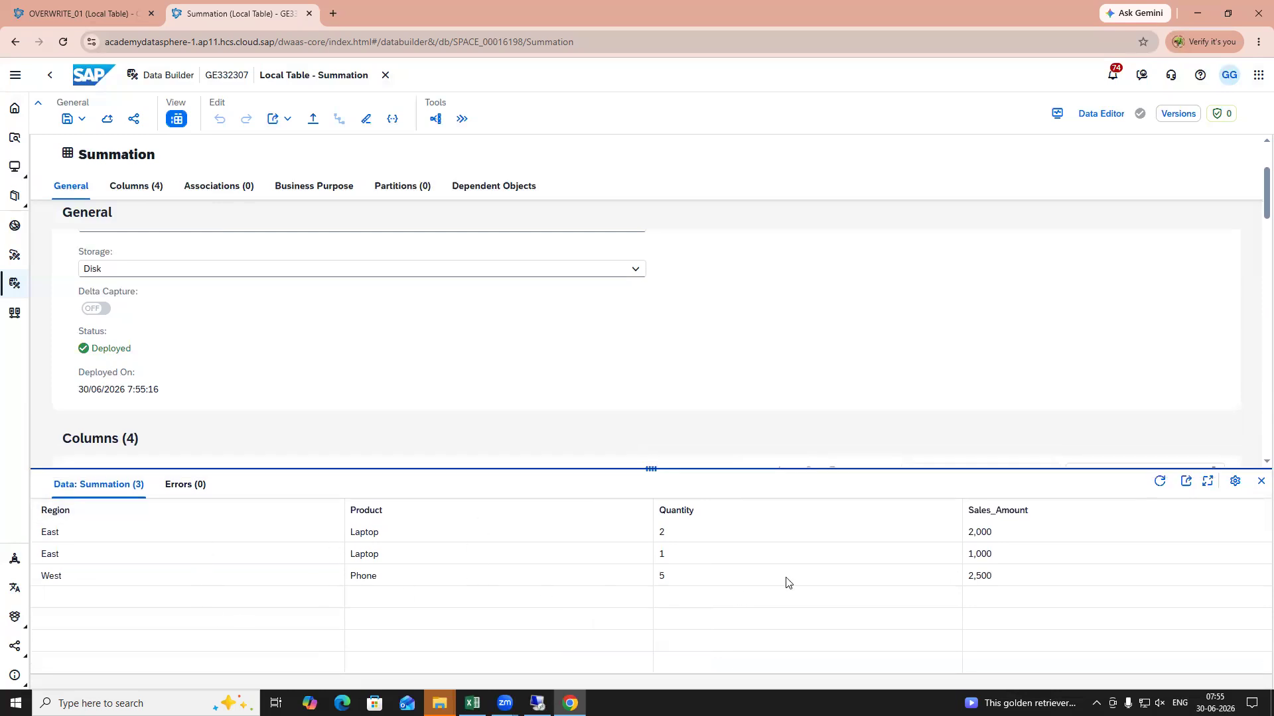
pyautogui.moveTo(858, 475); pyautogui.dragTo(849, 430)
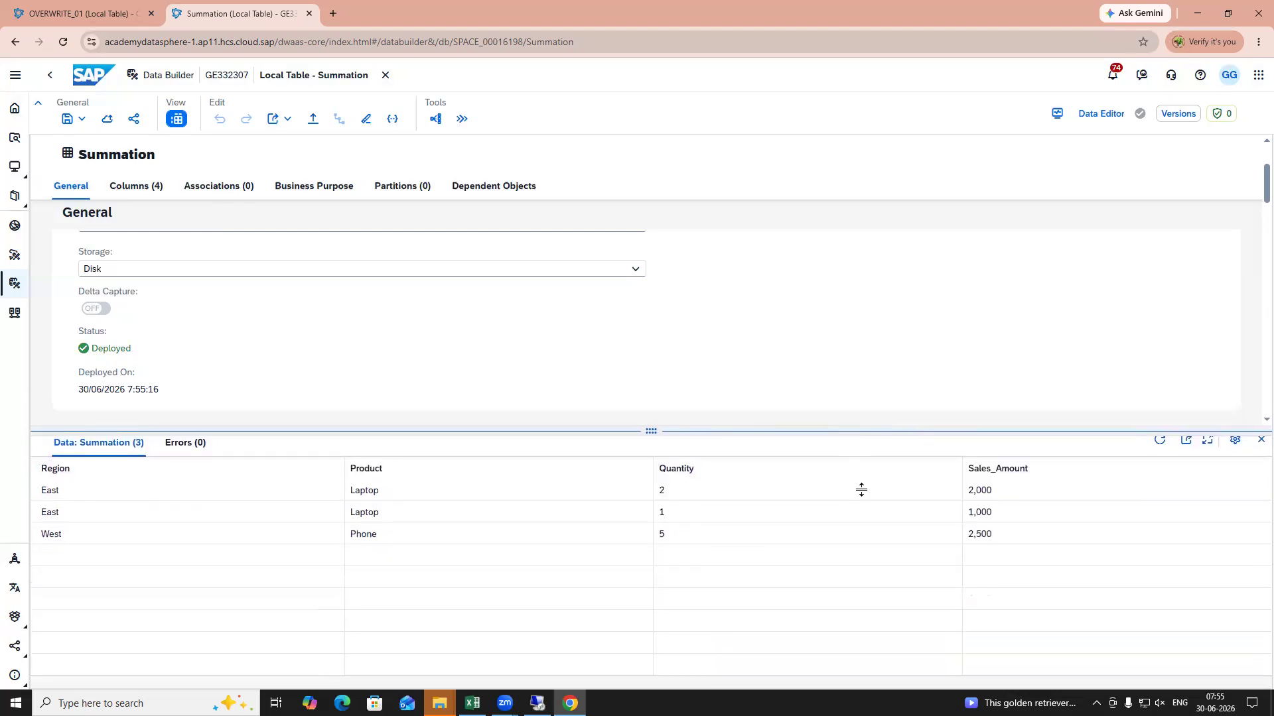
pyautogui.moveTo(861, 489); pyautogui.dragTo(861, 504)
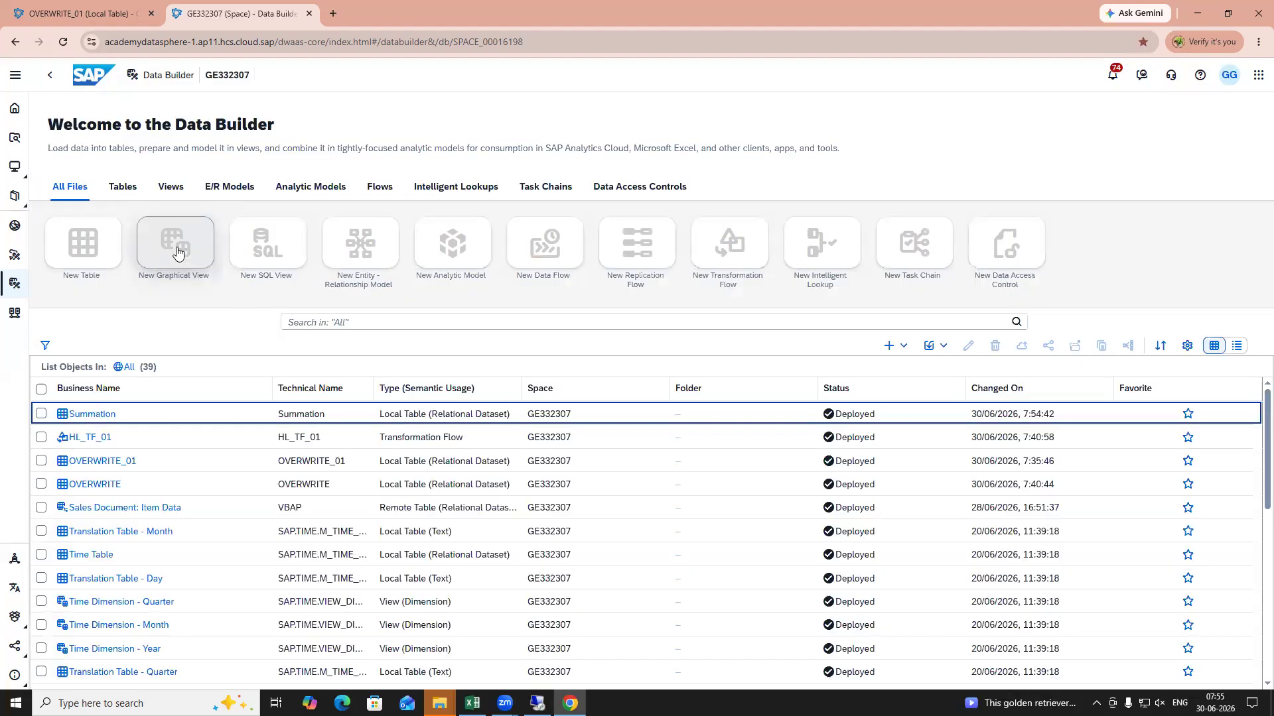
# Step: Create a new graphical view and add the Summation table to its canvas as the source
pyautogui.click(182, 242)
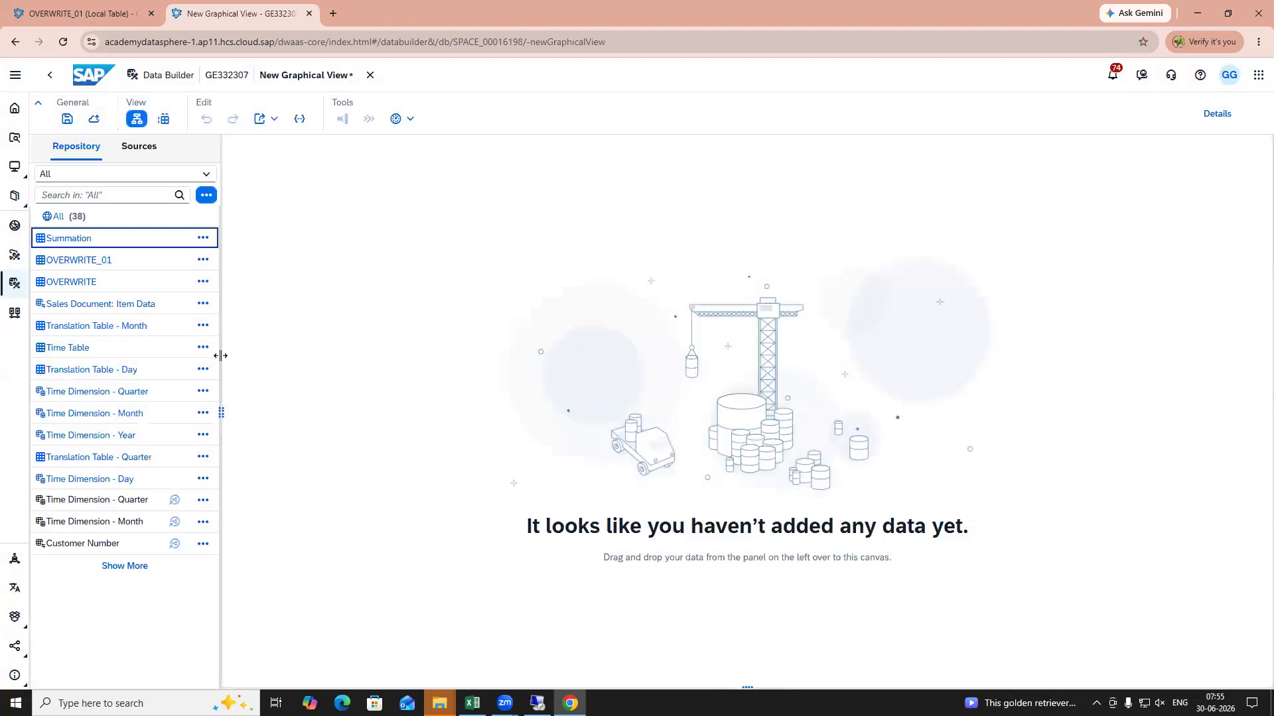
pyautogui.moveTo(221, 356); pyautogui.dragTo(264, 357)
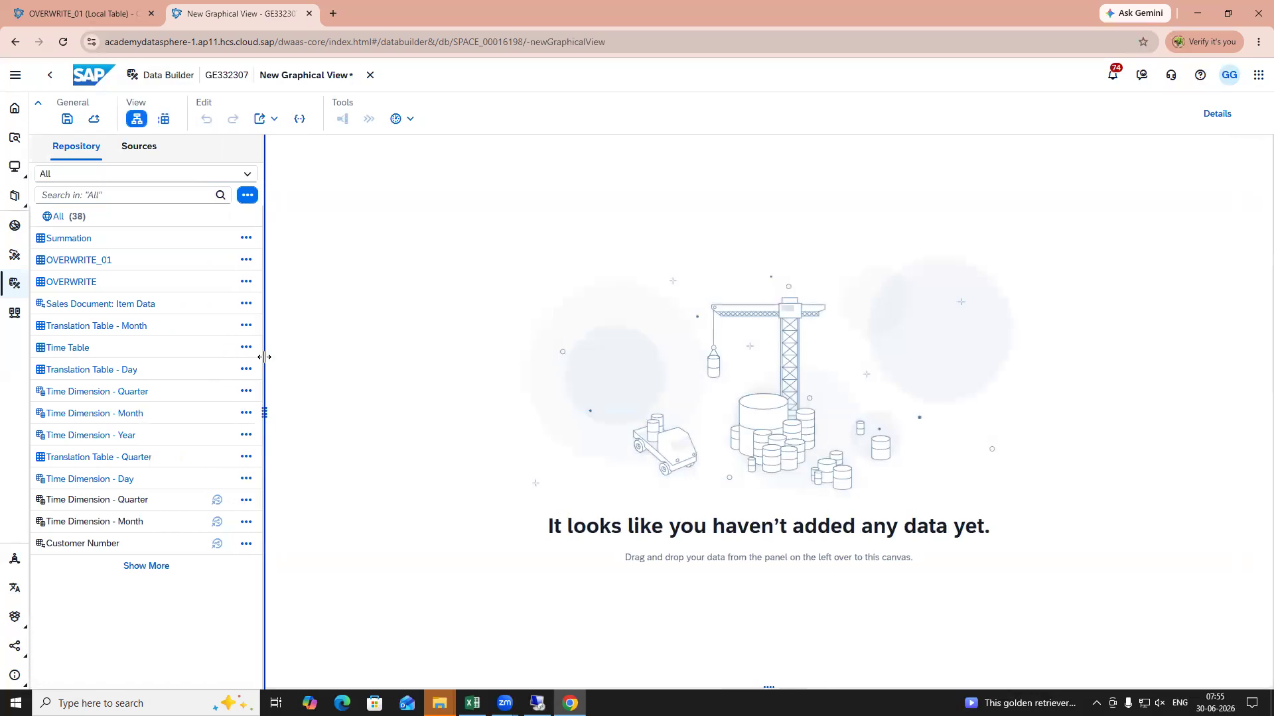
pyautogui.moveTo(81, 240); pyautogui.dragTo(488, 413)
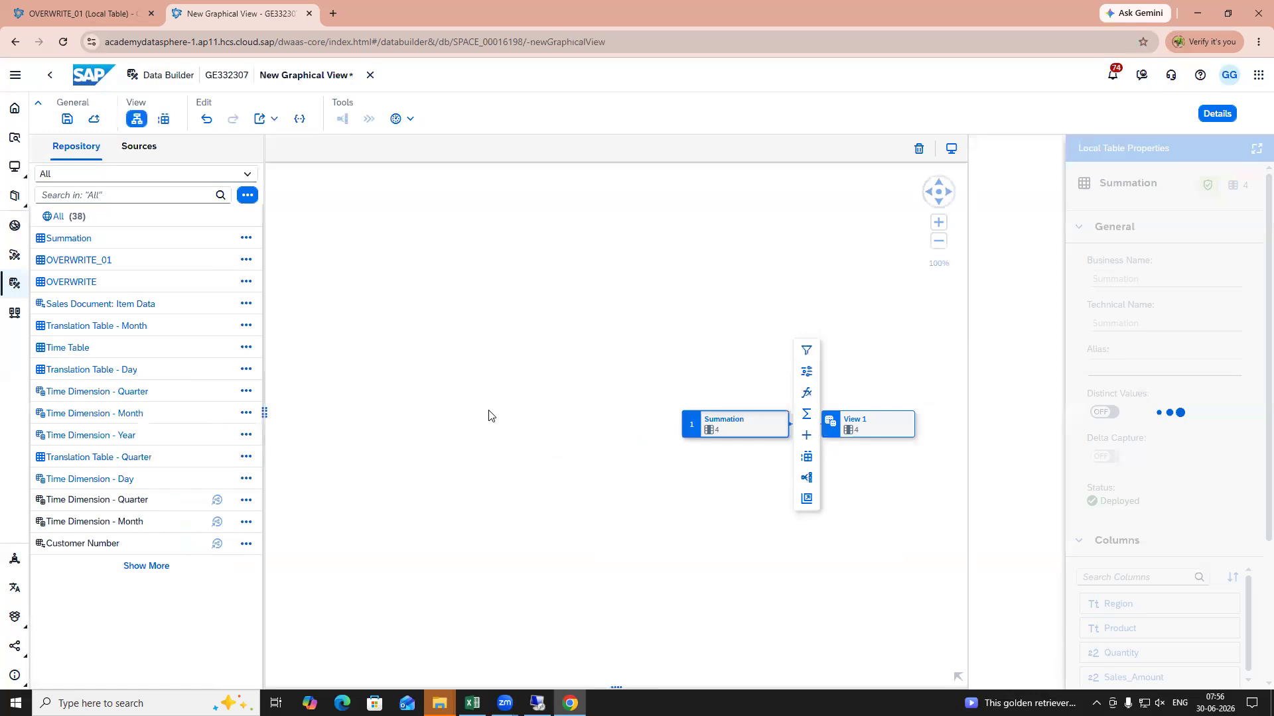
# Step: Set the output view's business and technical names to HL_SUM
pyautogui.click(891, 424)
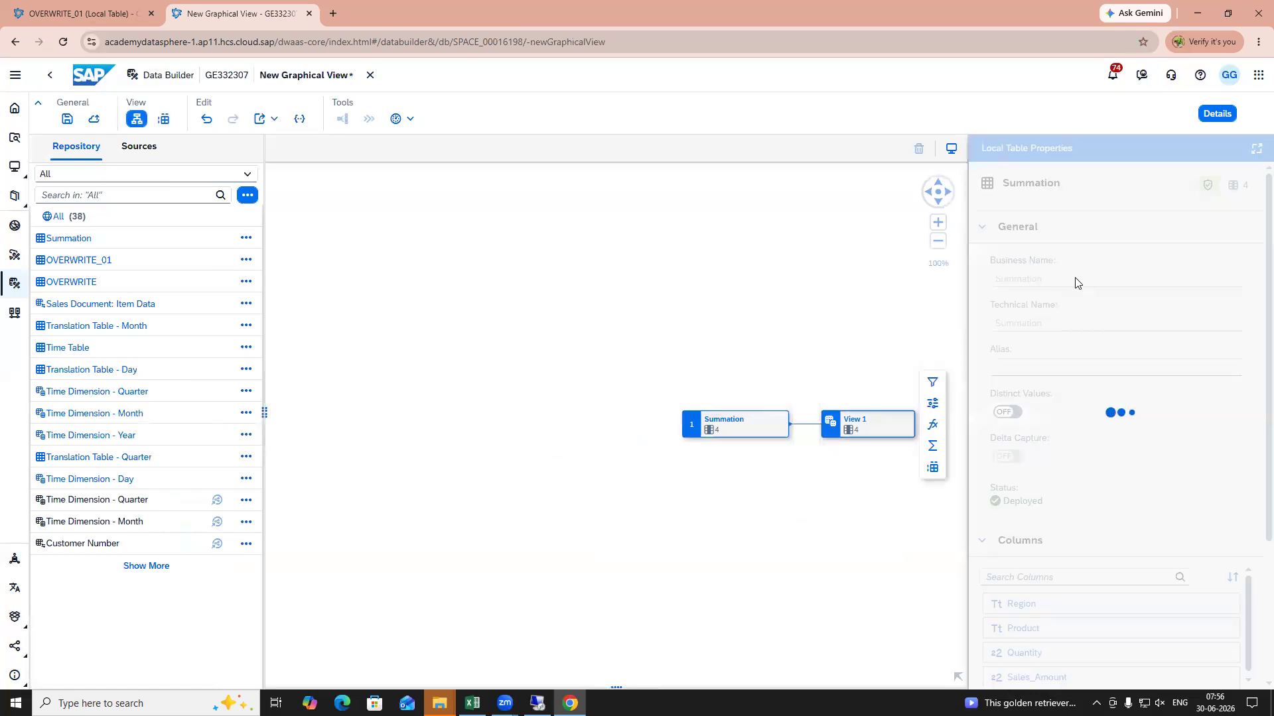
pyautogui.click(839, 313)
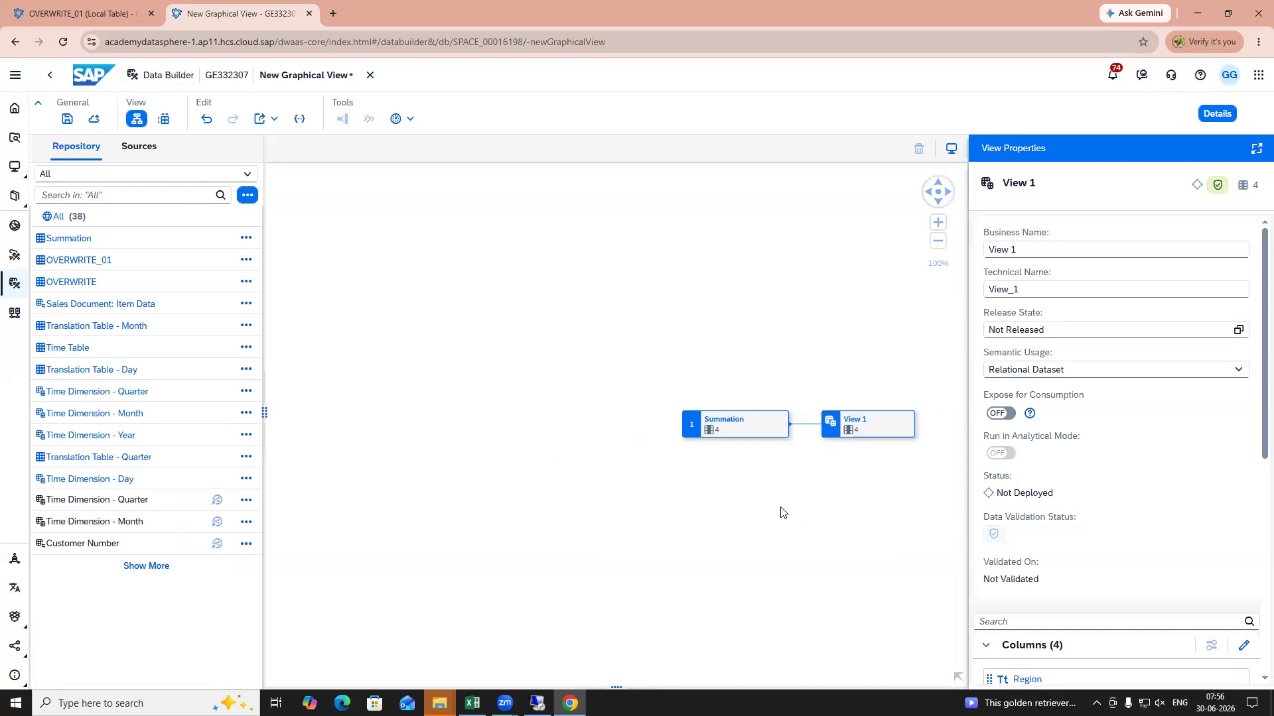
pyautogui.moveTo(1035, 250); pyautogui.dragTo(929, 257)
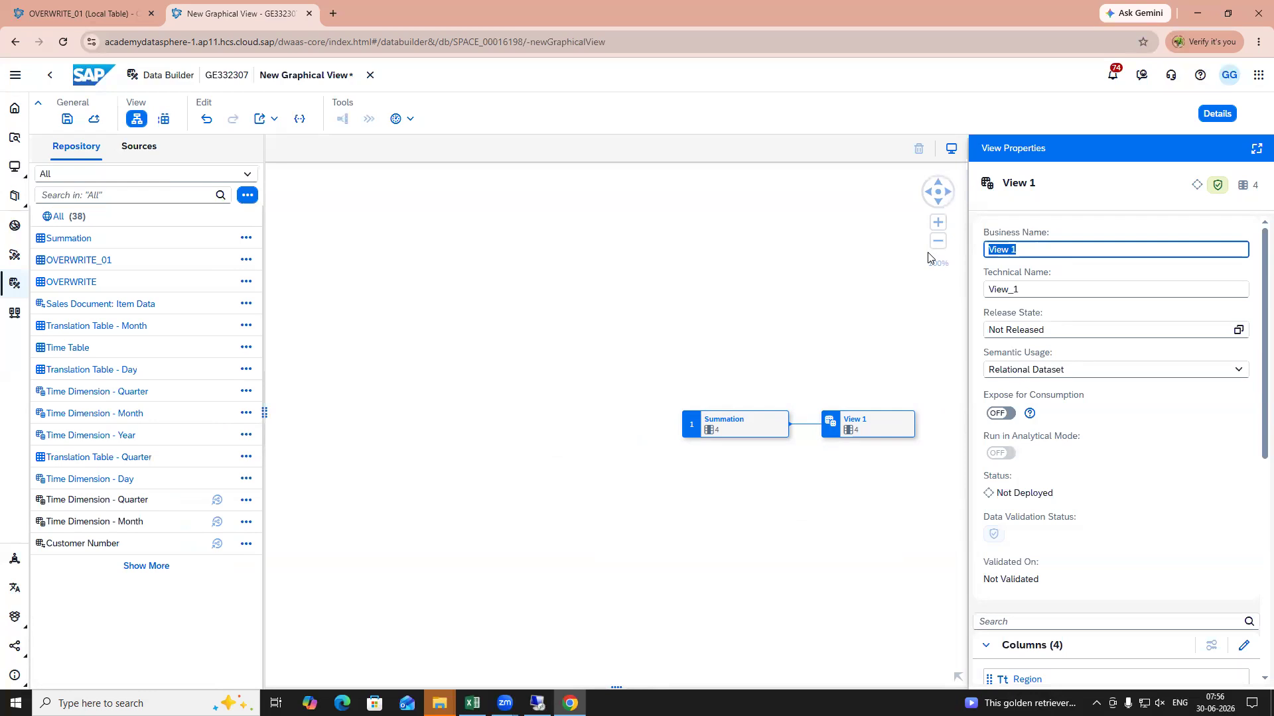
pyautogui.write('HL_')
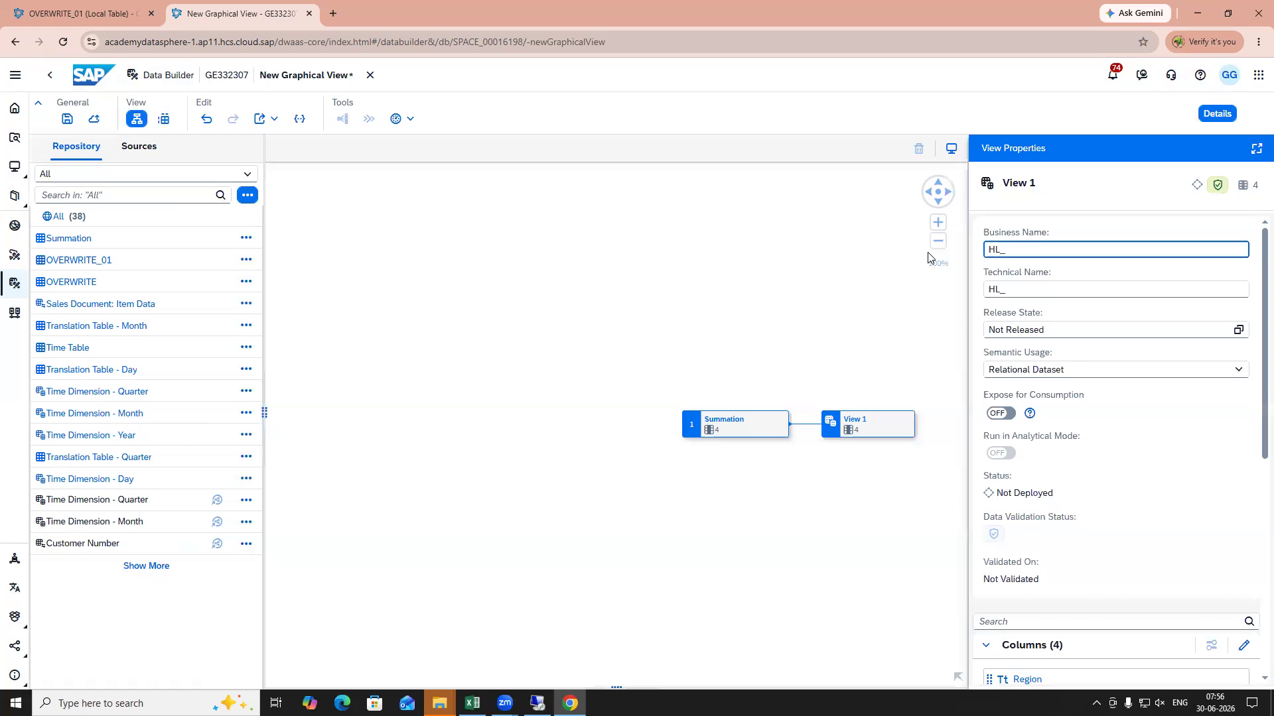
pyautogui.write('SUM')
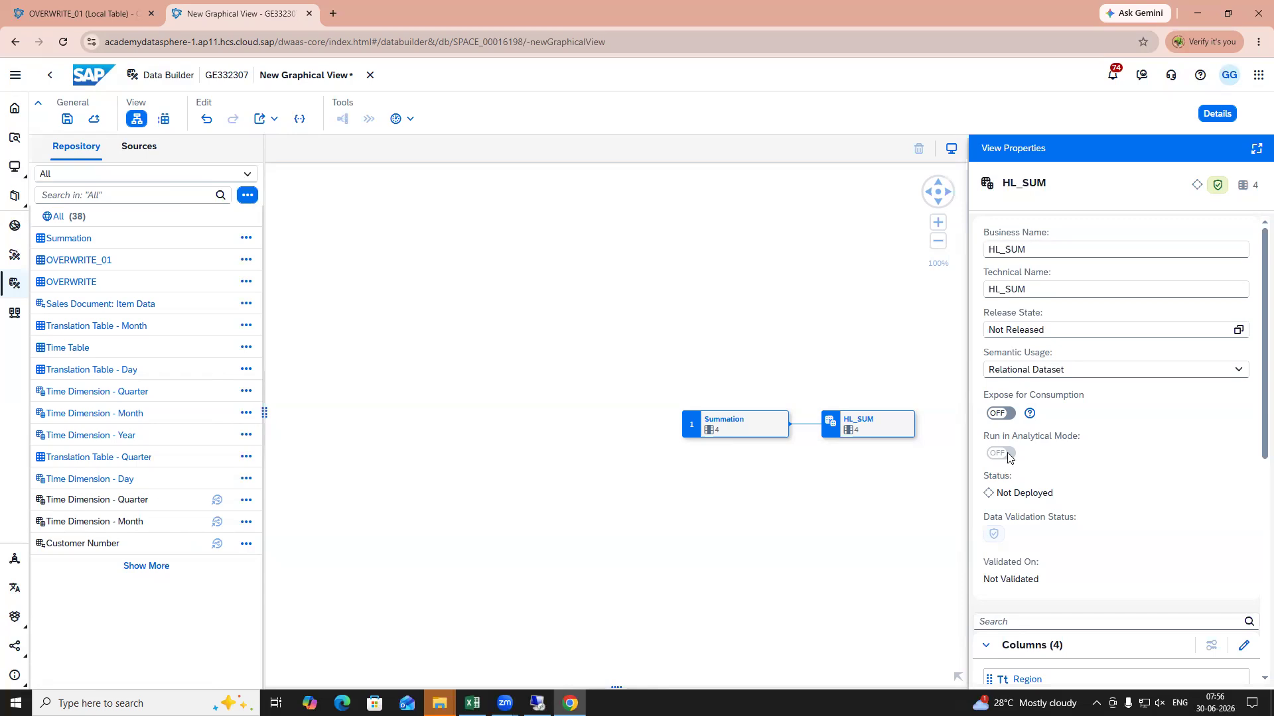
# Step: Examine the HL_SUM view's properties and the options available for its Quantity, Region and Sales_Amount columns
pyautogui.scroll(-3, 1254, 479)
pyautogui.scroll(-2, 1254, 479)
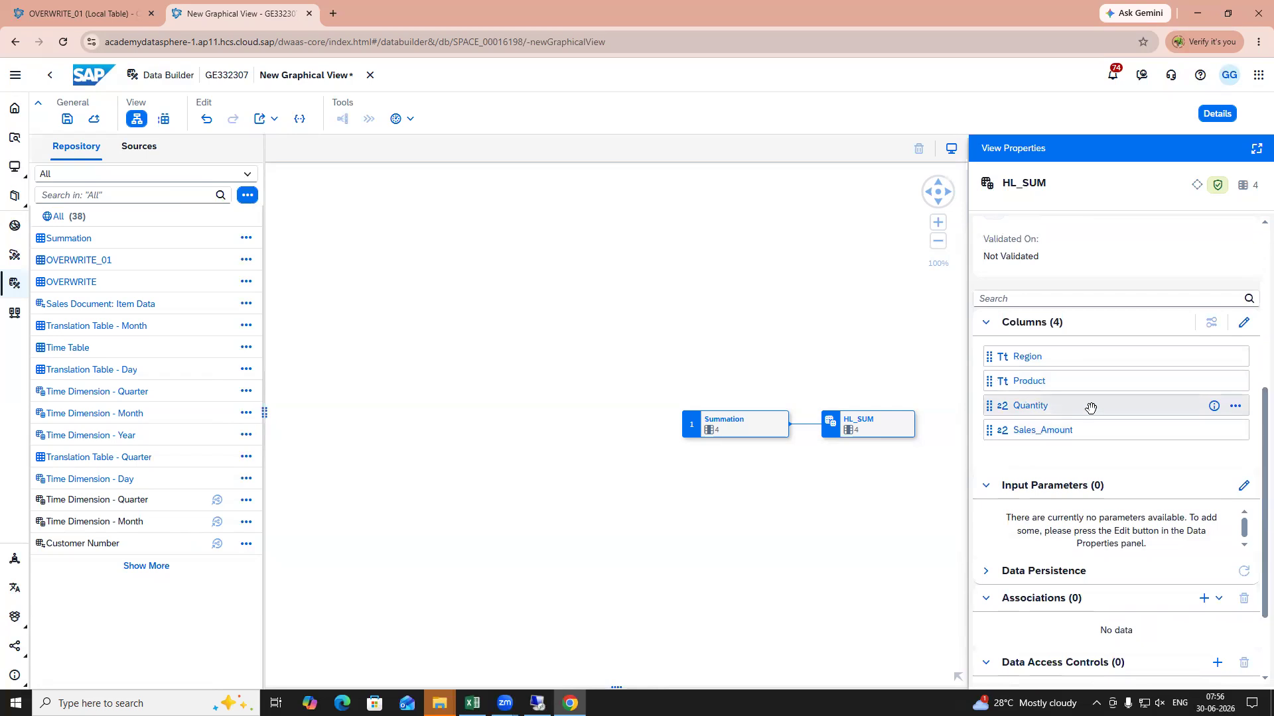
pyautogui.click(1235, 406)
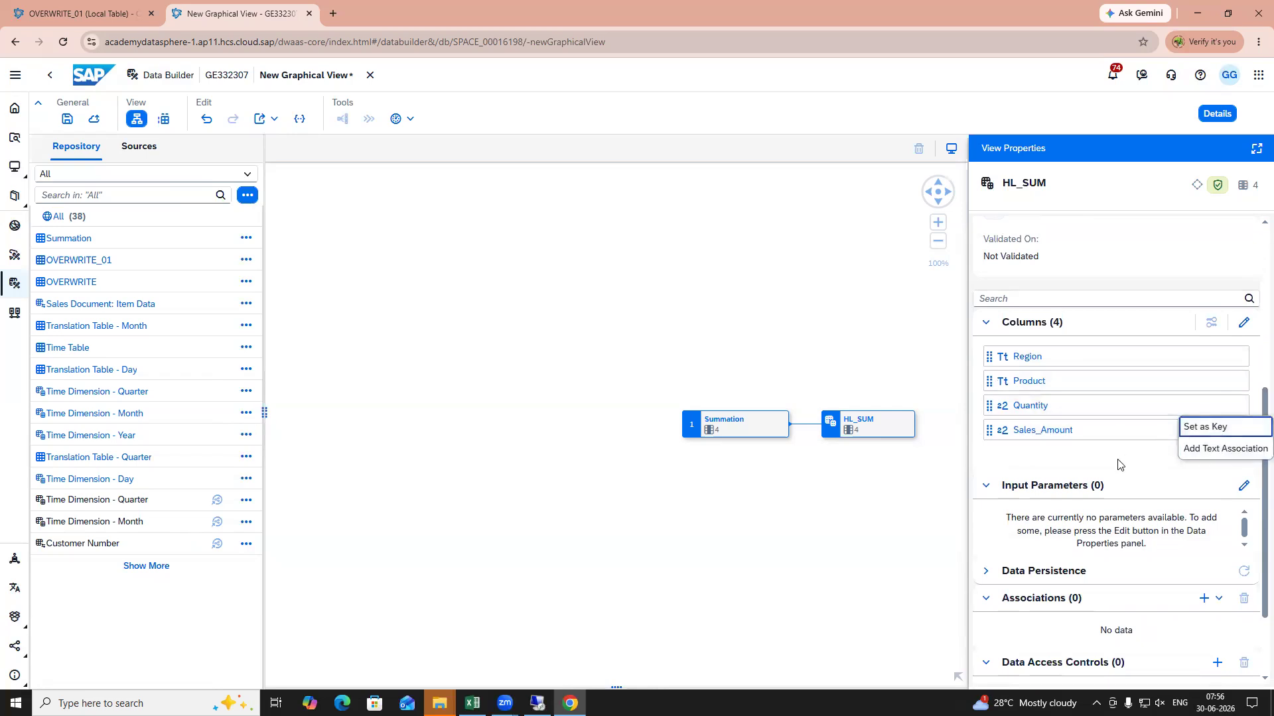
pyautogui.click(898, 347)
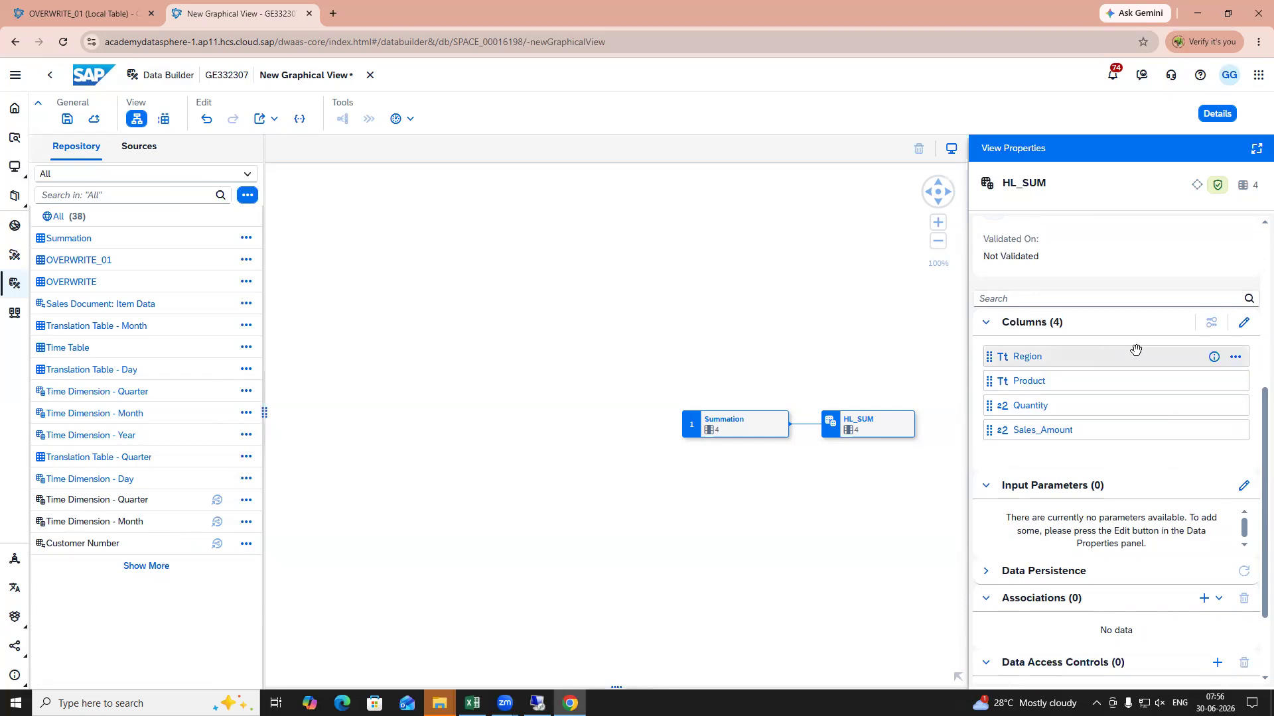
pyautogui.click(1236, 357)
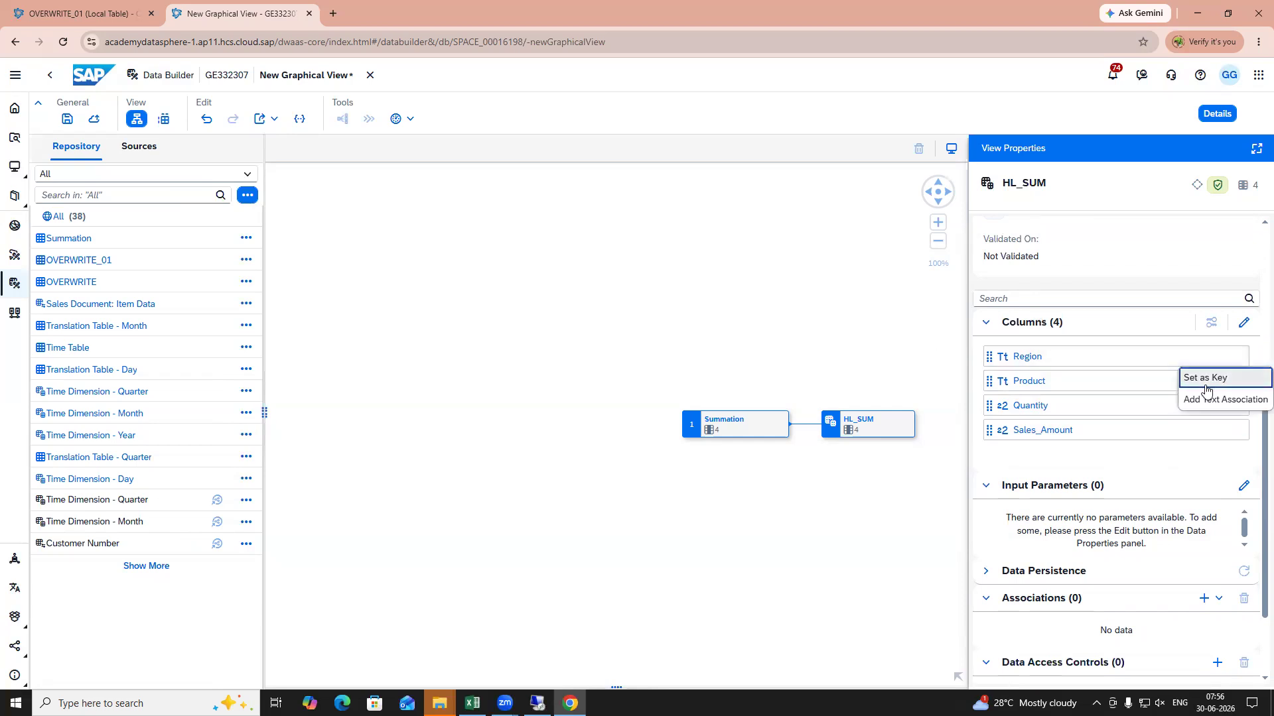
pyautogui.click(1198, 463)
pyautogui.click(1235, 430)
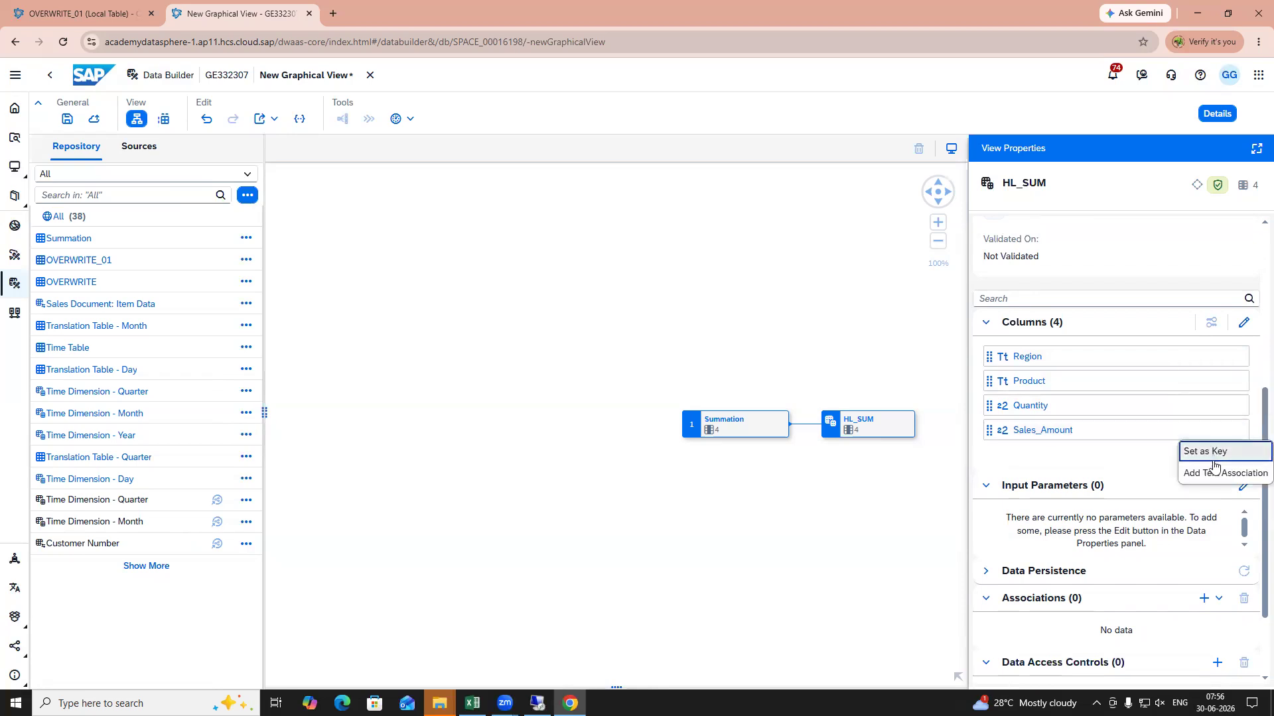
pyautogui.scroll(4, 1256, 280)
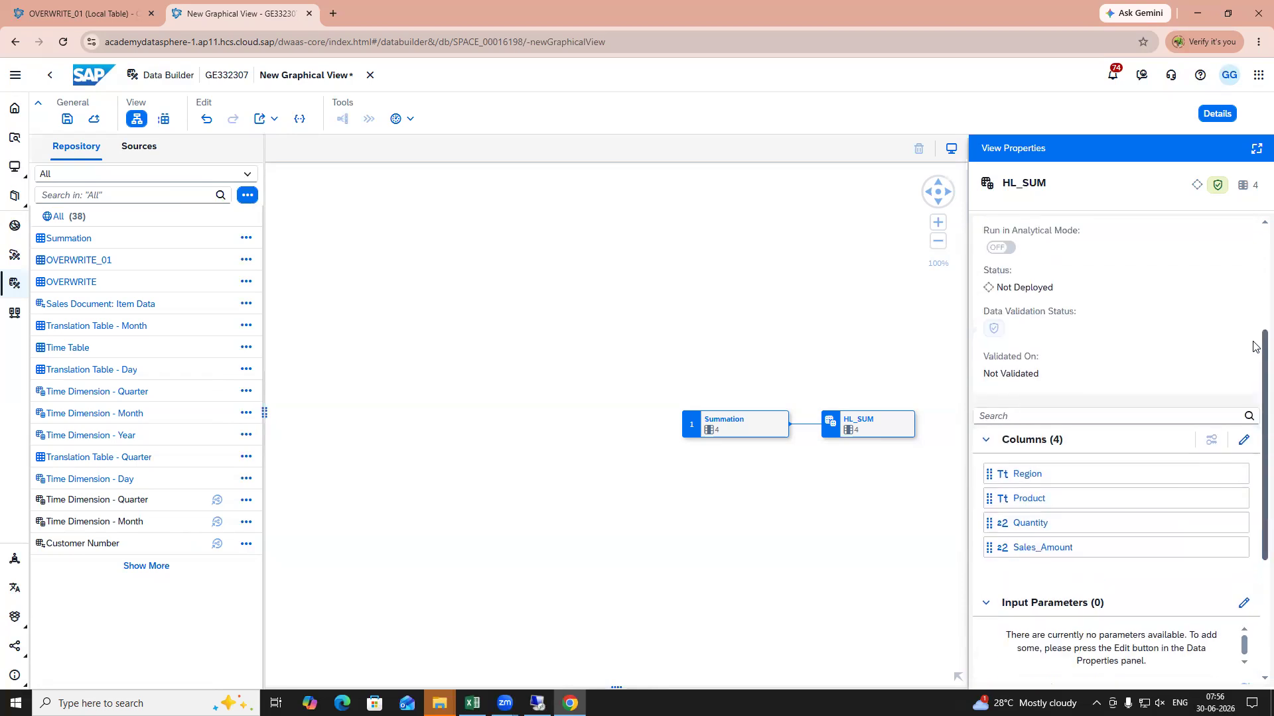
pyautogui.scroll(1, 1253, 265)
pyautogui.scroll(-5, 1254, 300)
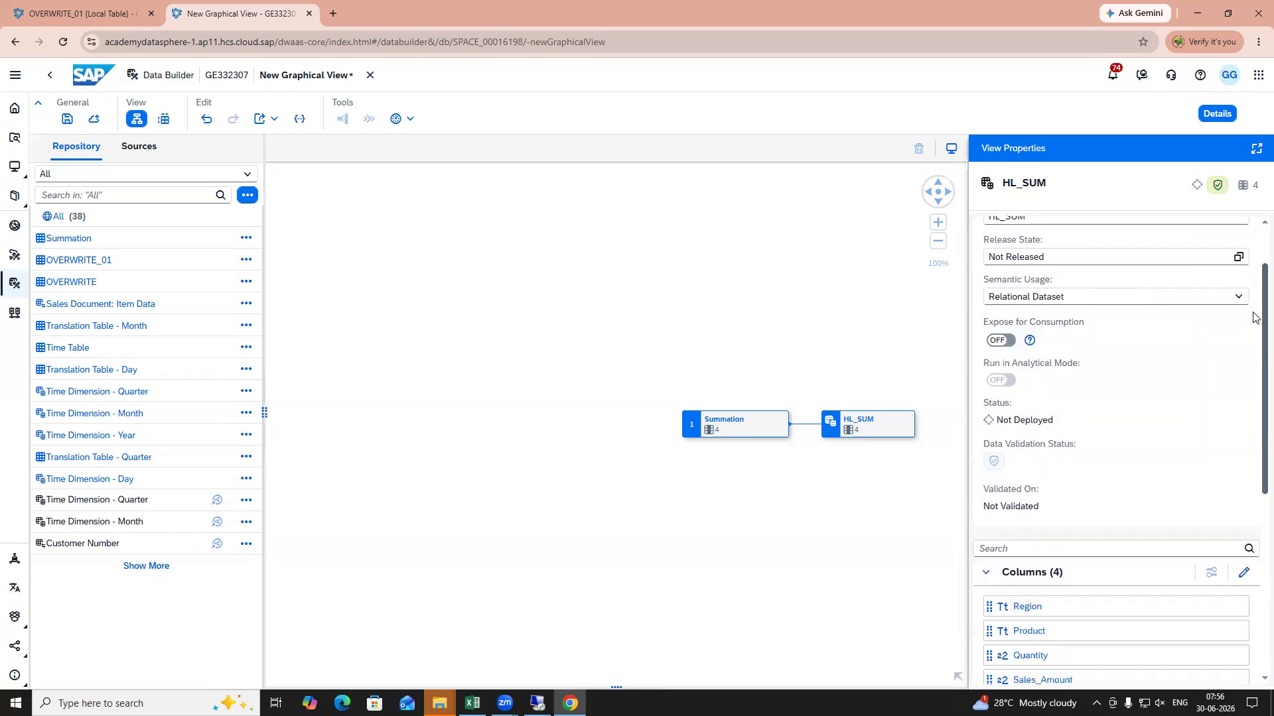
pyautogui.scroll(-4, 1254, 398)
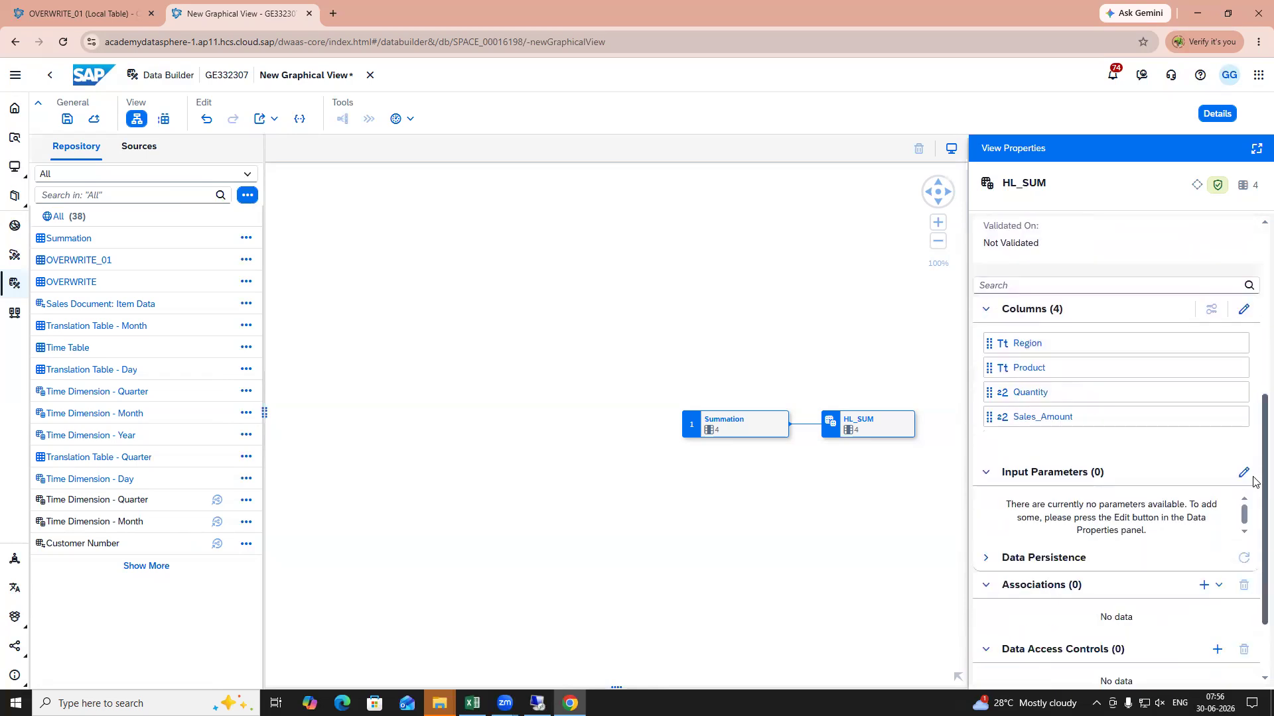
pyautogui.moveTo(1252, 515); pyautogui.dragTo(1241, 212)
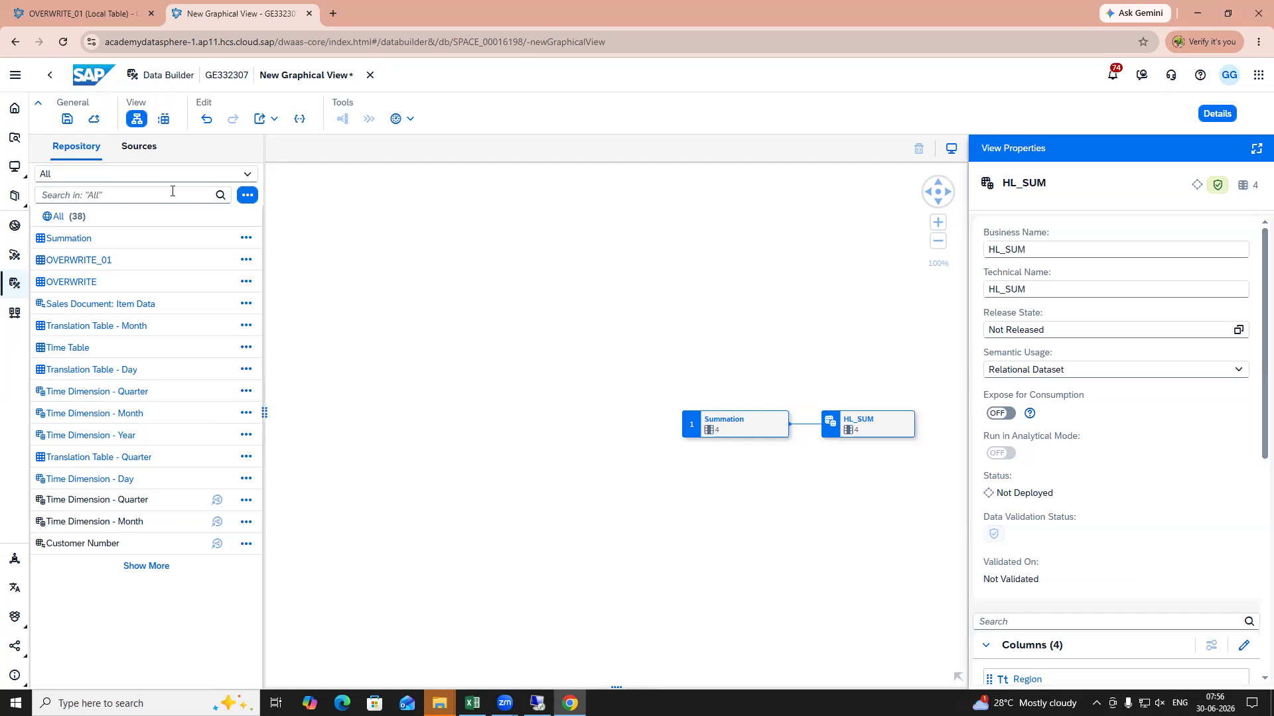
# Step: Save the graphical view as HL_SUM in the GE332307 space
pyautogui.click(65, 118)
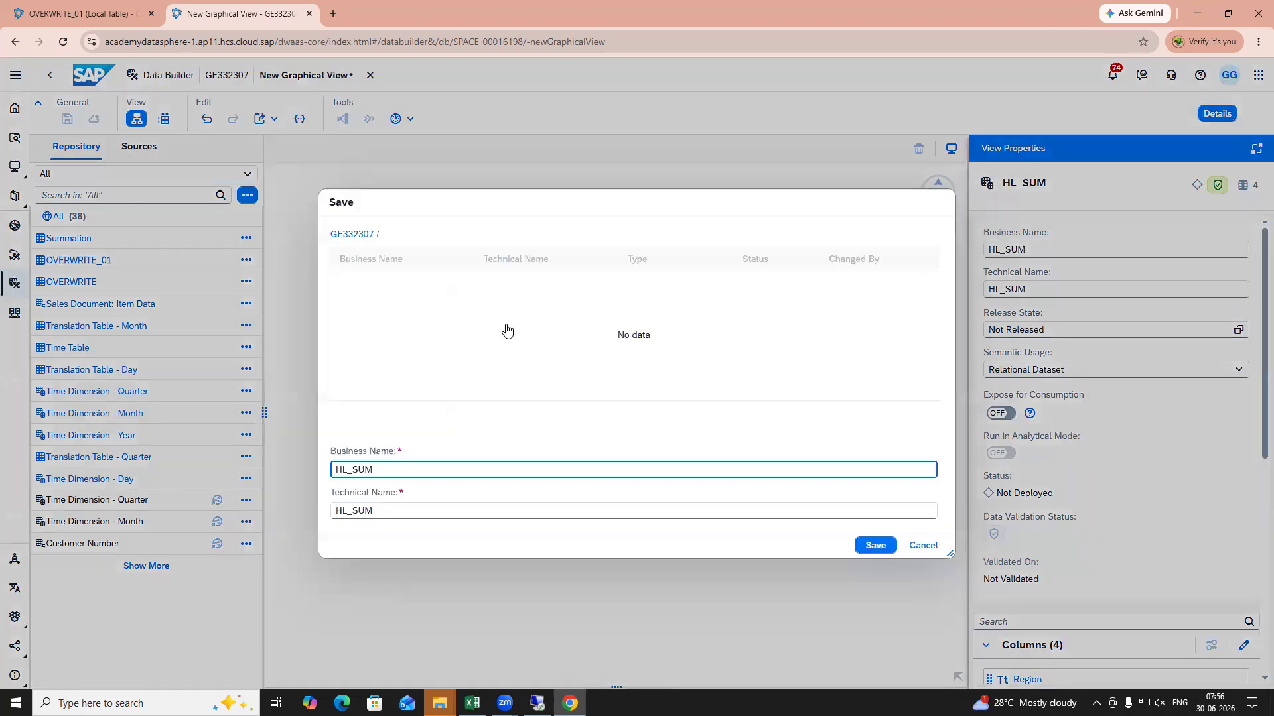
pyautogui.click(876, 546)
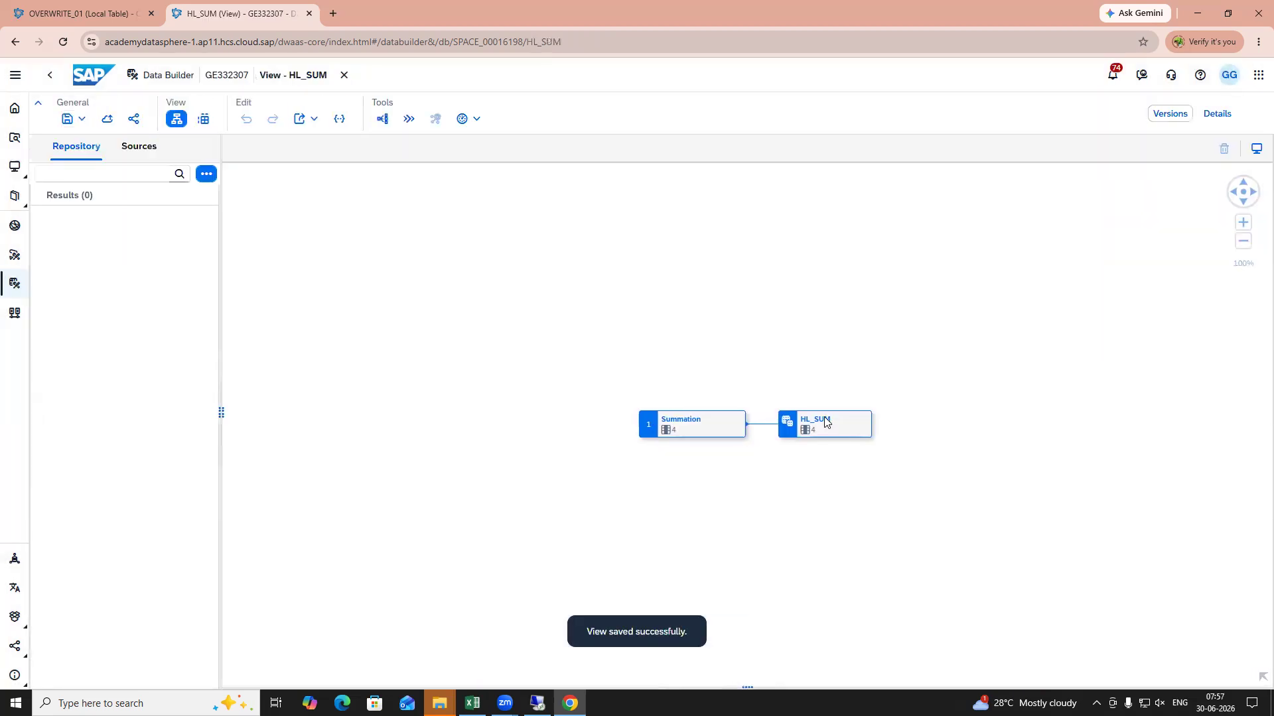
# Step: Check the Quantity column's options in the saved HL_SUM view and deploy the view
pyautogui.click(824, 425)
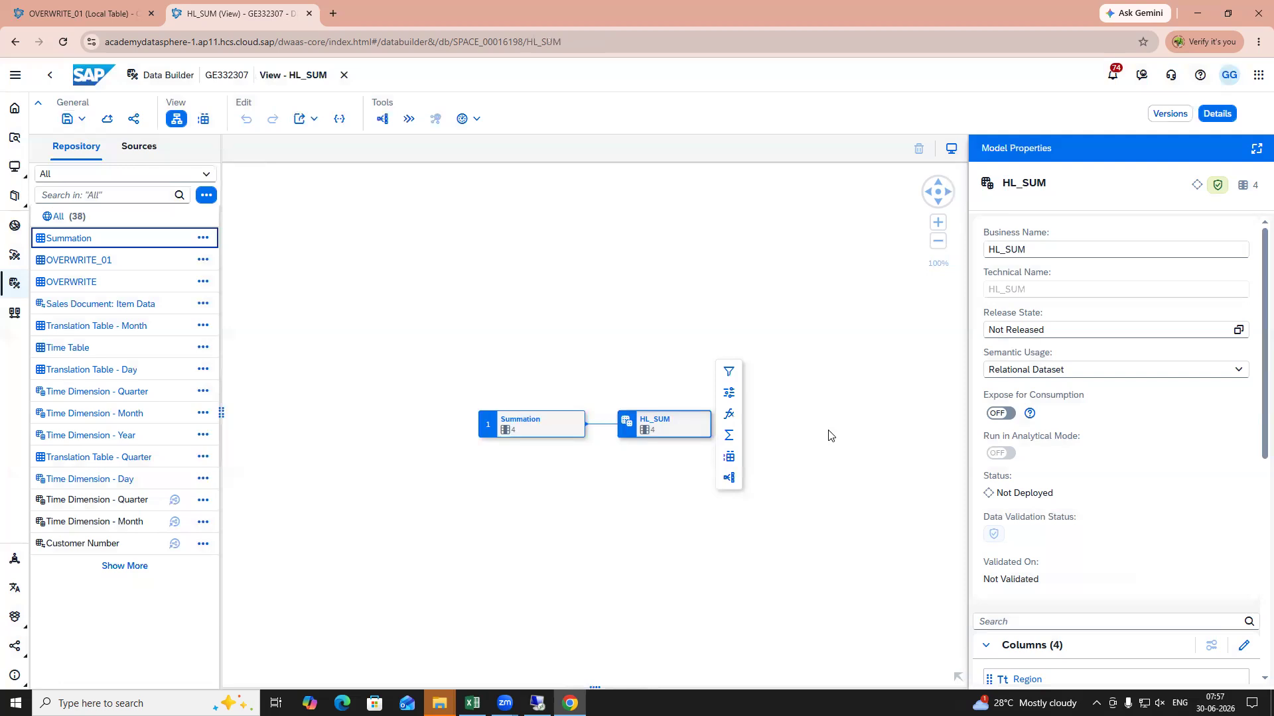
pyautogui.moveTo(1263, 339); pyautogui.dragTo(1262, 524)
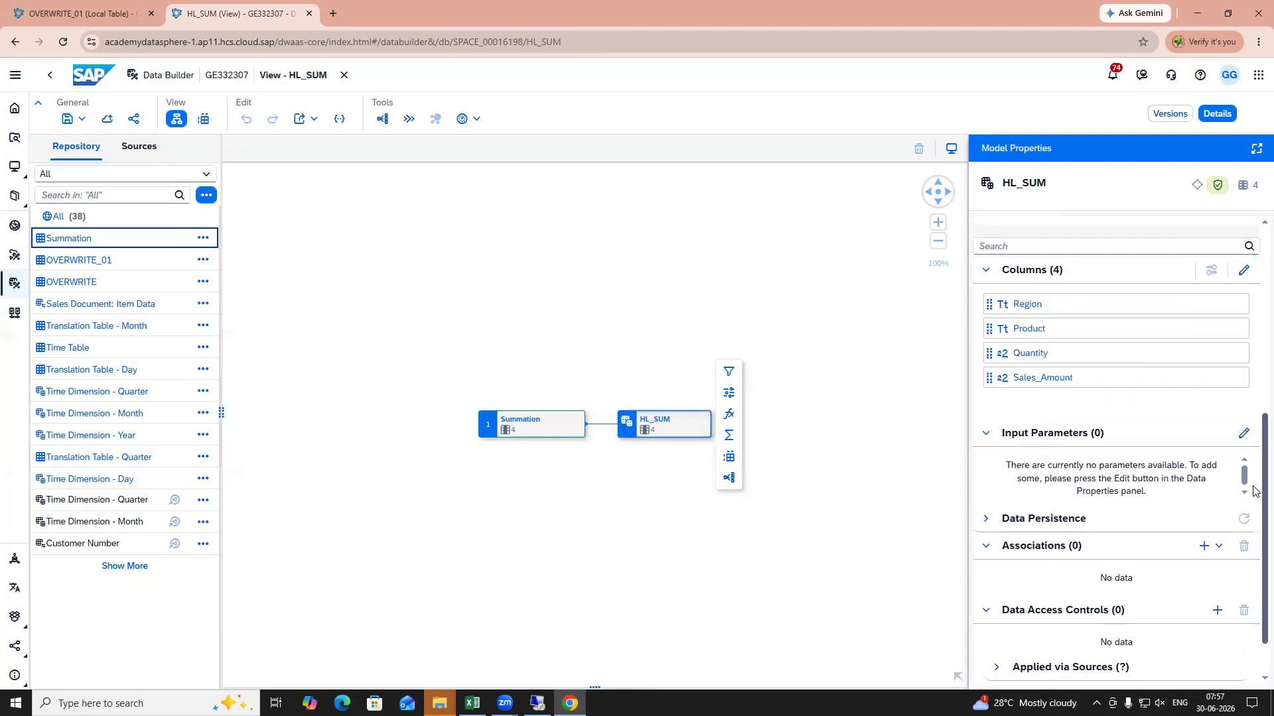
pyautogui.click(1235, 353)
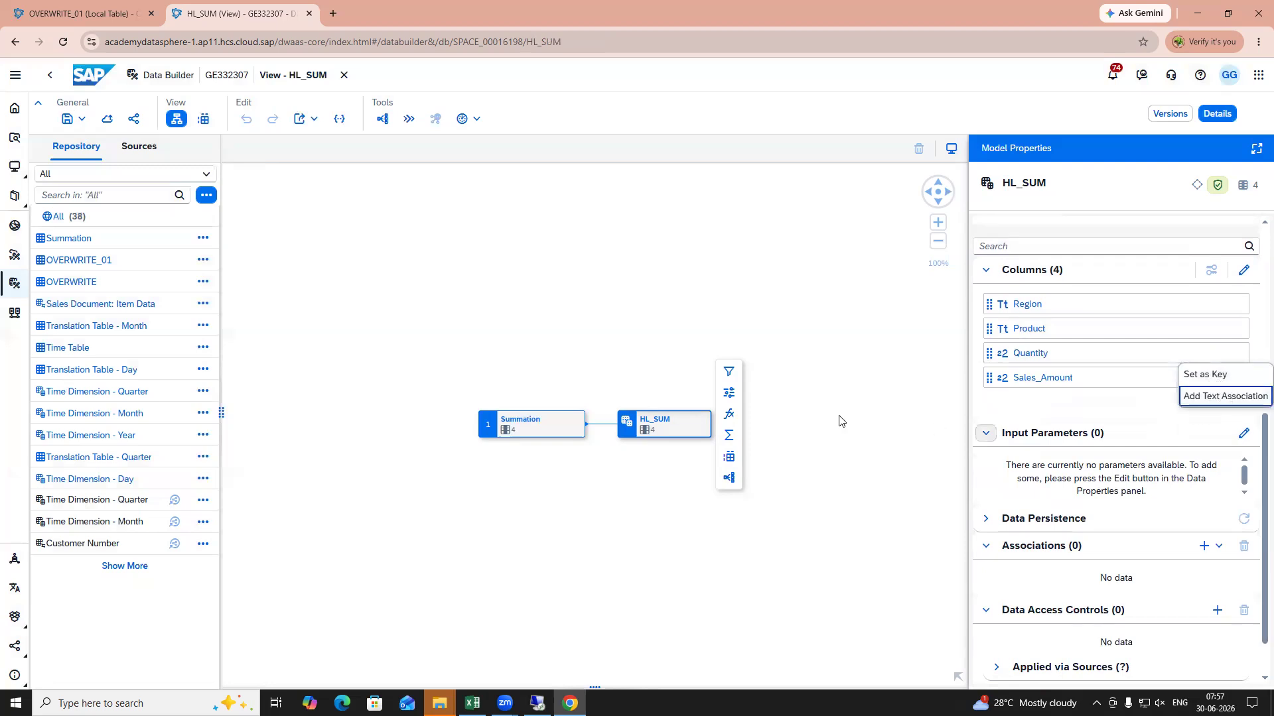
pyautogui.click(801, 361)
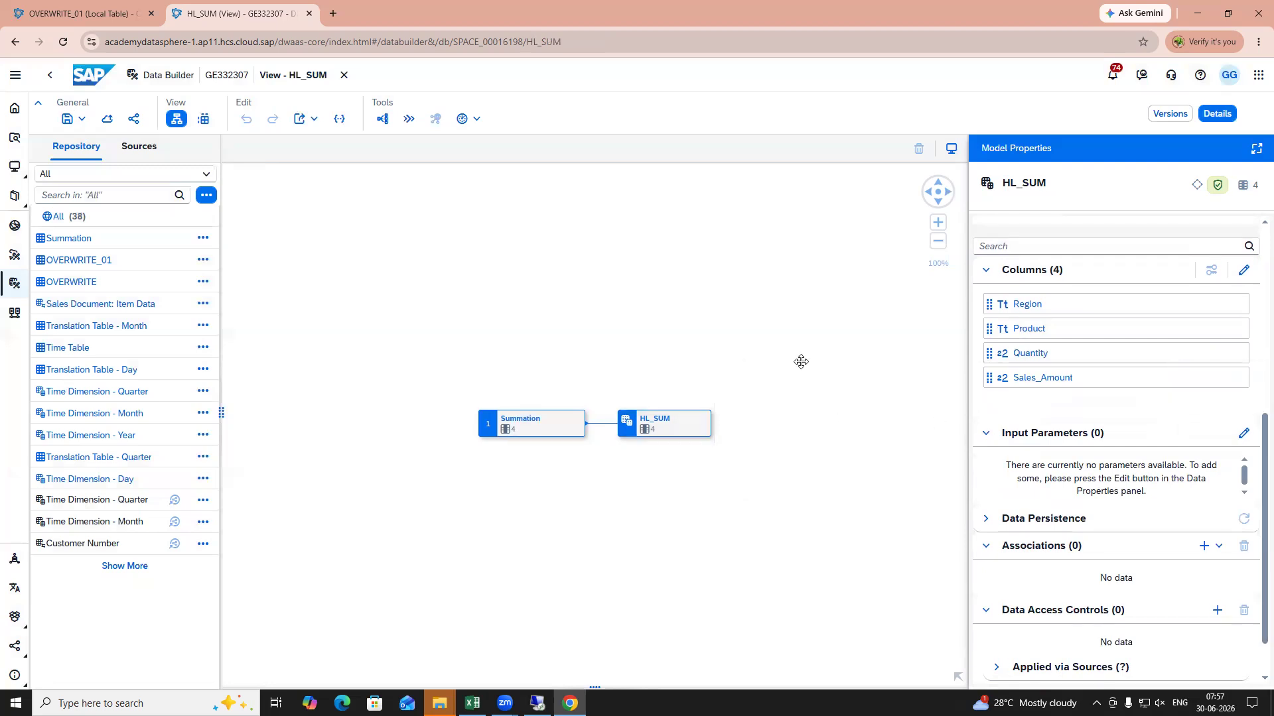
pyautogui.click(106, 119)
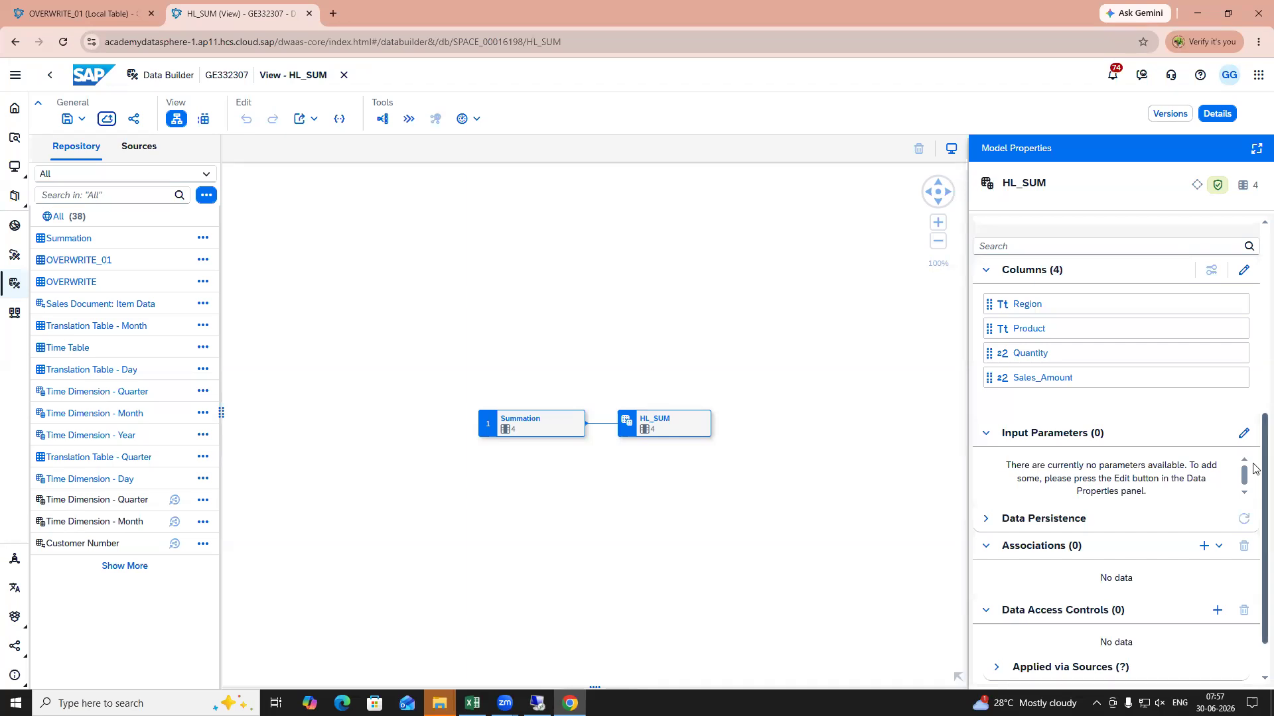
pyautogui.scroll(5, 1254, 469)
pyautogui.click(642, 355)
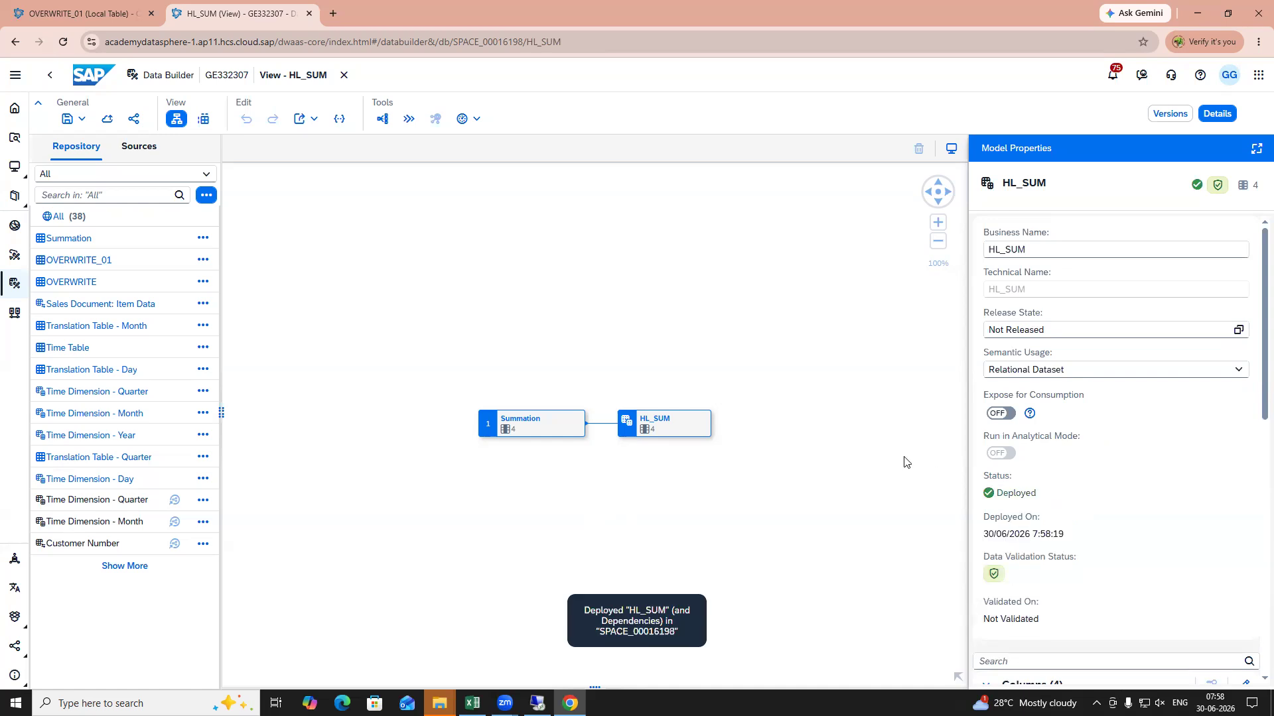
# Step: Preview the HL_SUM view's data, examine its Quantity and Sales_Amount rows, and close the view
pyautogui.click(683, 427)
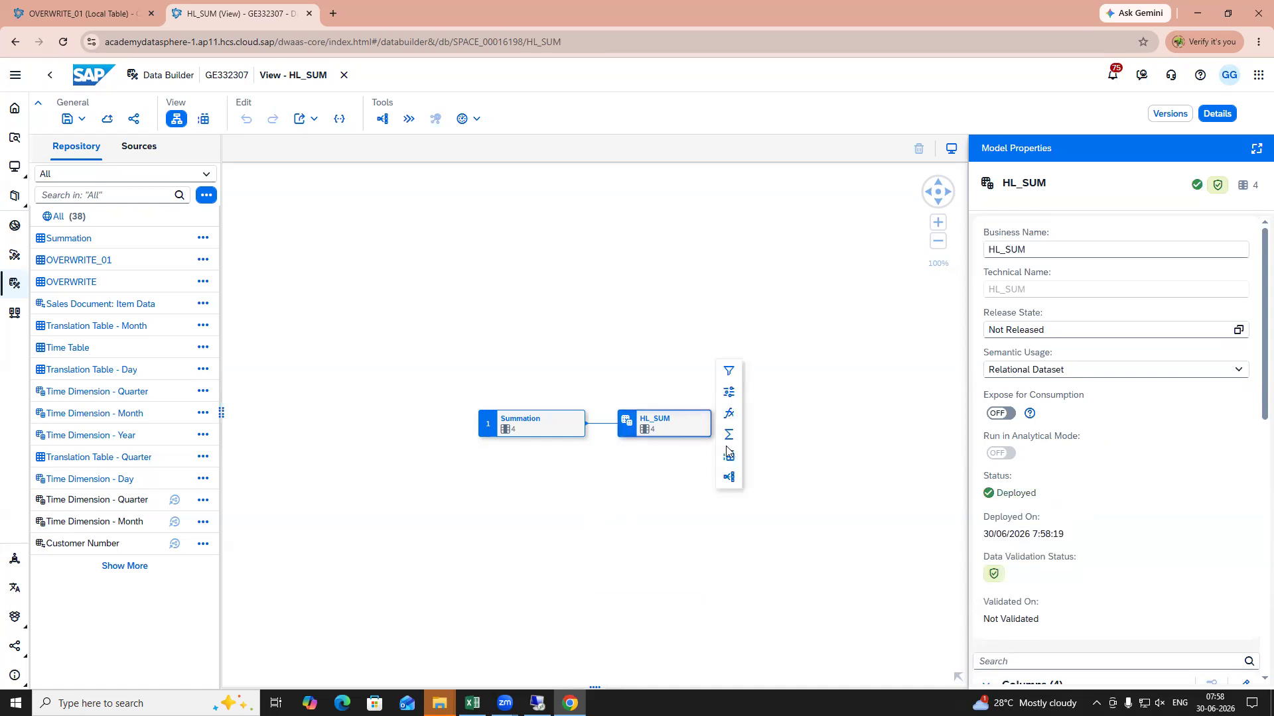
pyautogui.click(729, 457)
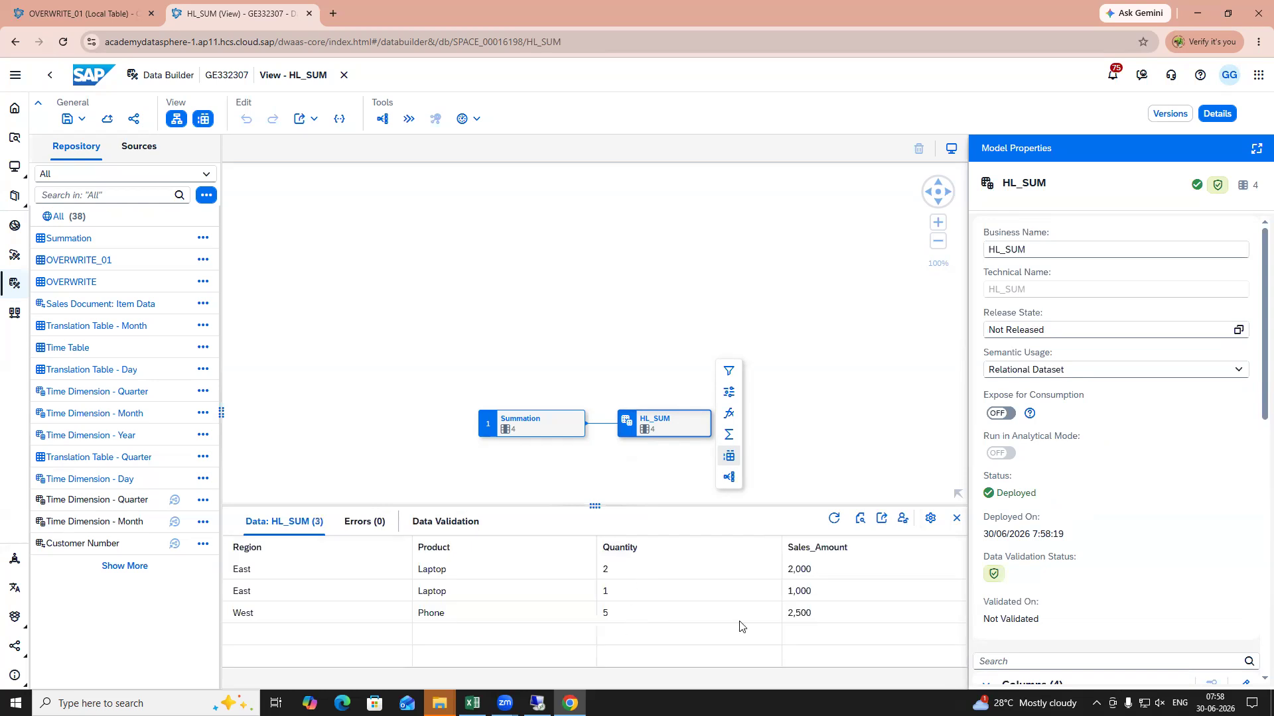
pyautogui.click(957, 520)
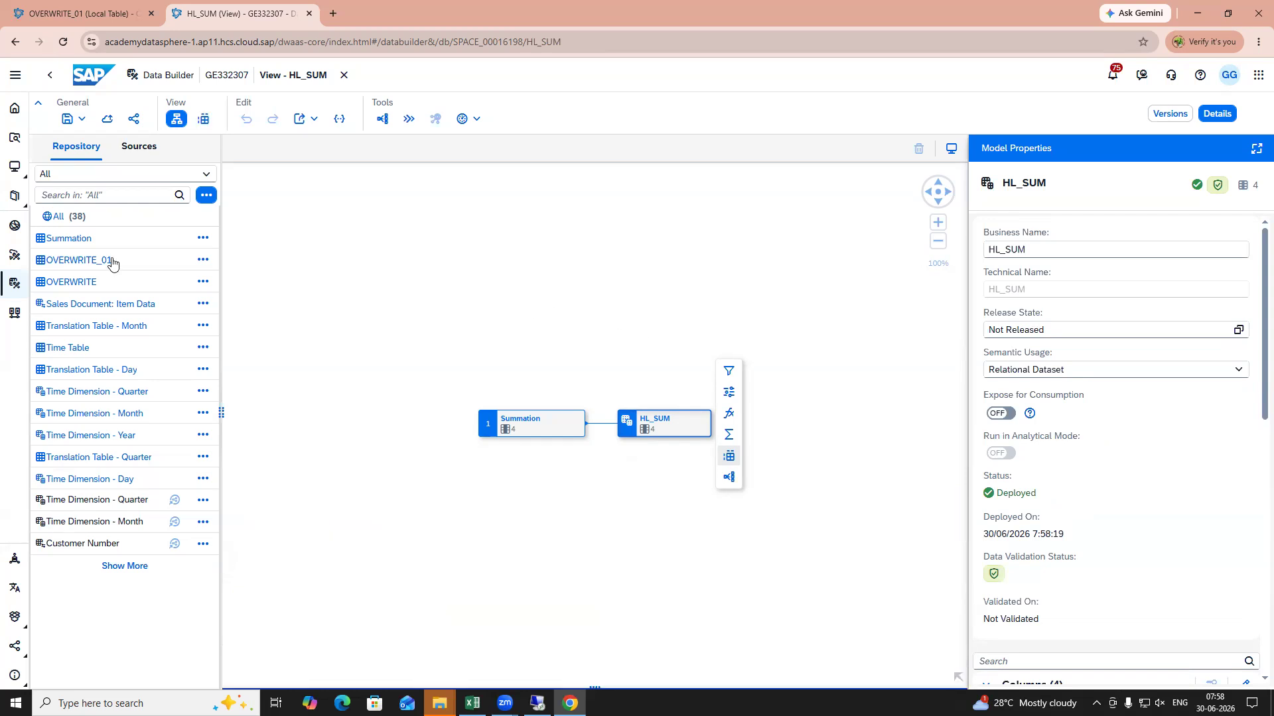
pyautogui.click(341, 76)
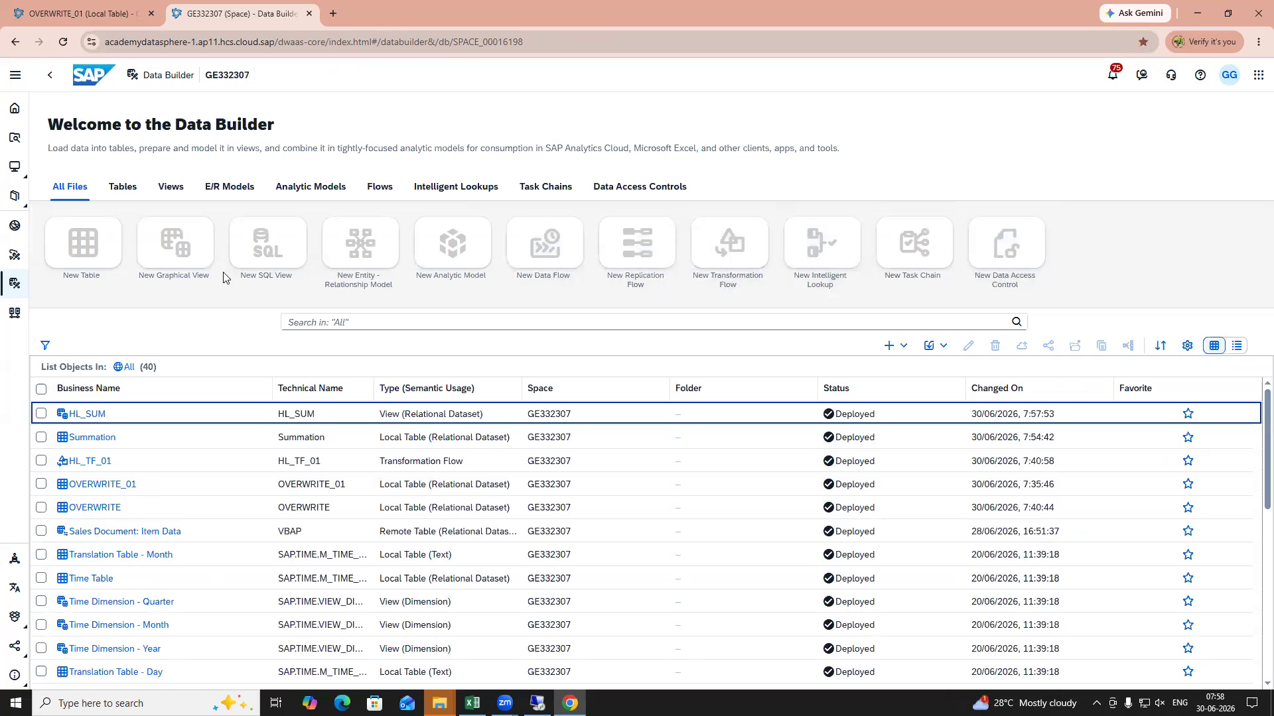
pyautogui.click(461, 256)
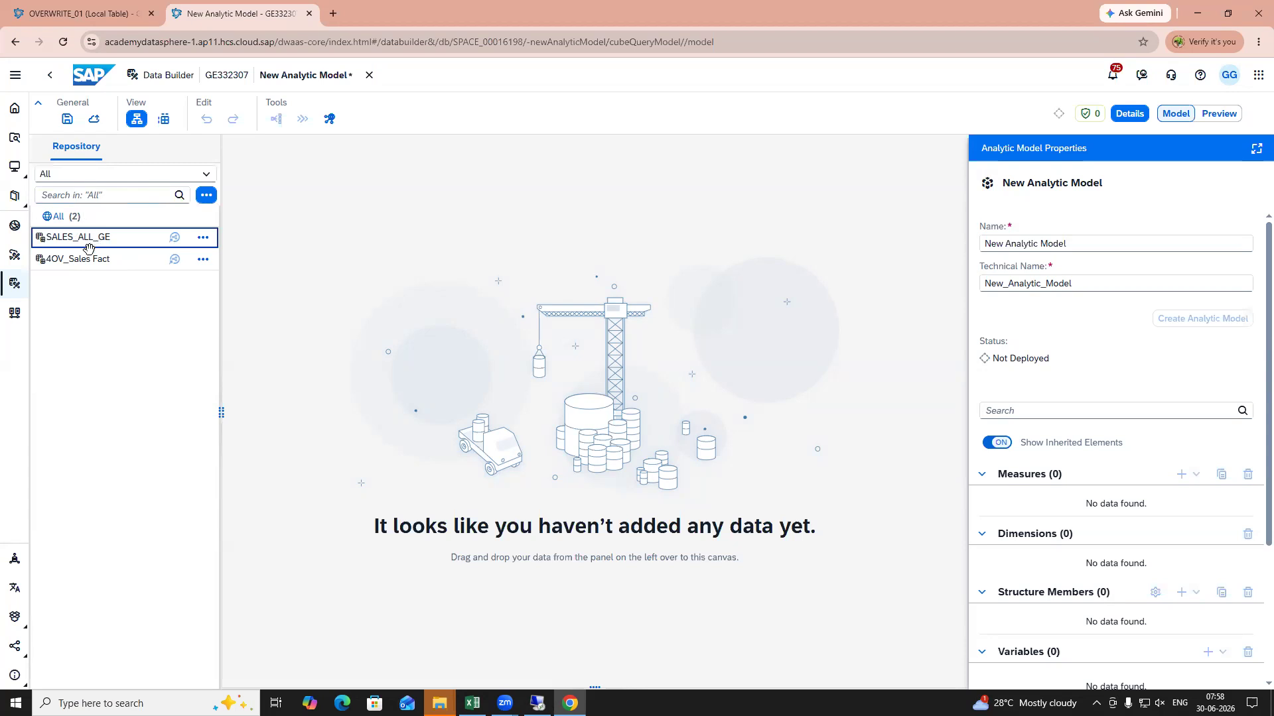
pyautogui.click(94, 194)
pyautogui.click(369, 75)
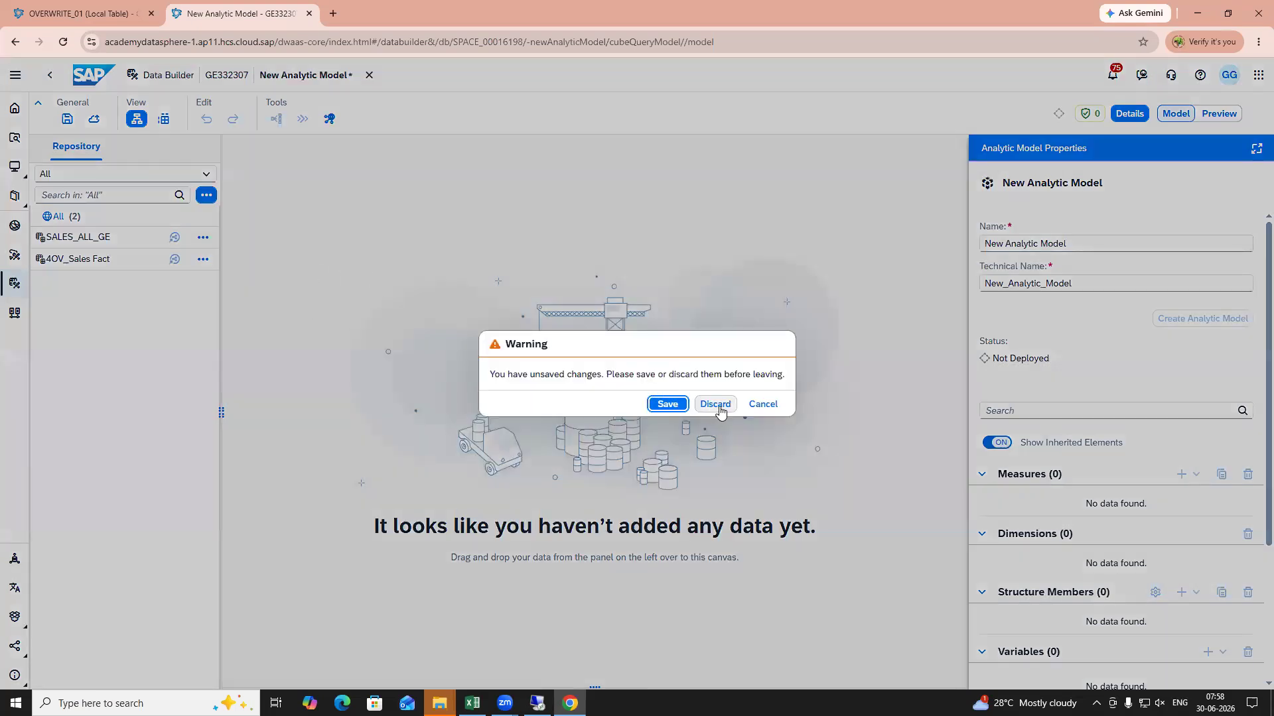
pyautogui.click(714, 404)
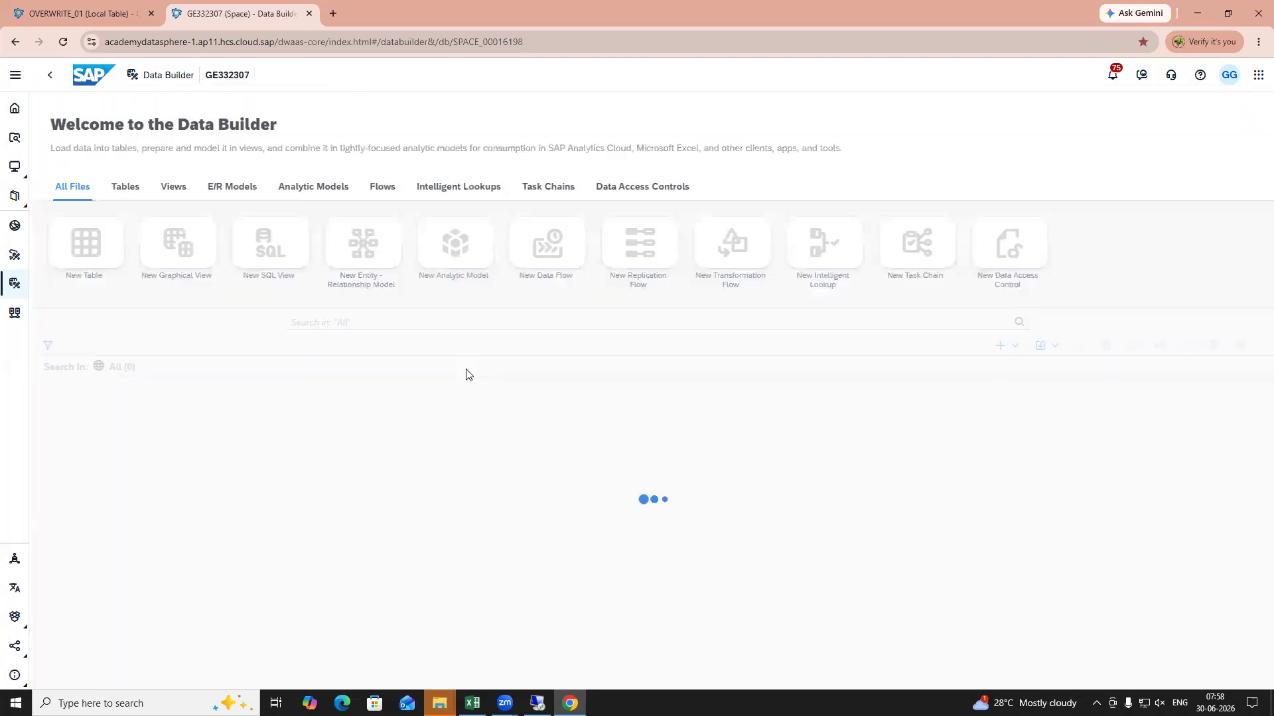
# Step: Reopen the HL_SUM view and turn on Expose for Consumption and Run in Analytical Mode
pyautogui.click(93, 415)
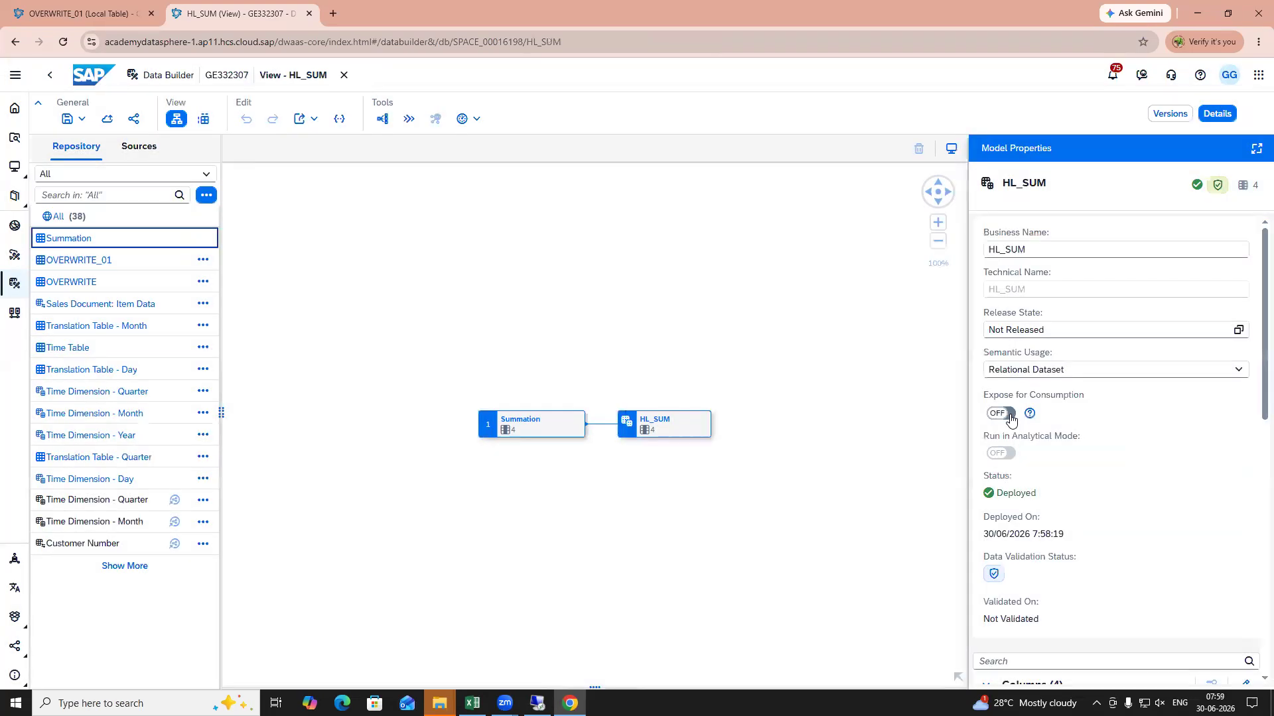
pyautogui.click(1008, 414)
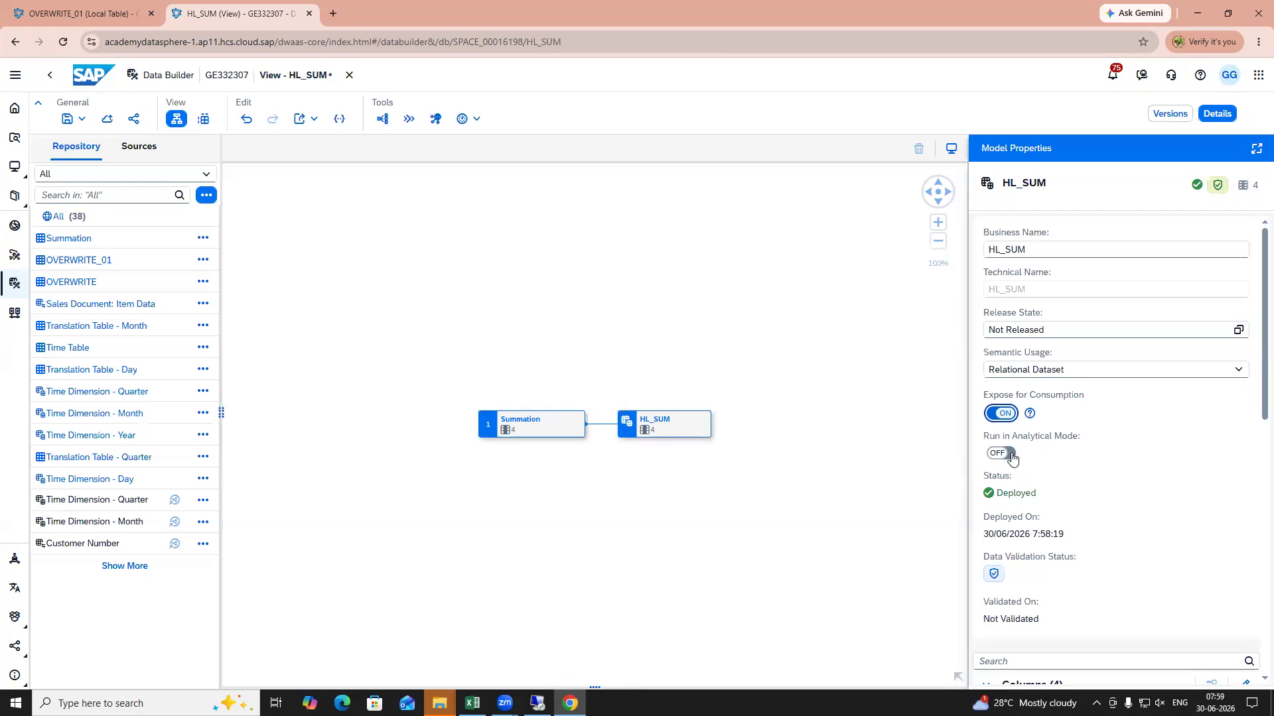
pyautogui.click(1009, 455)
# Step: Save the changes to the HL_SUM view and deploy it
pyautogui.click(67, 120)
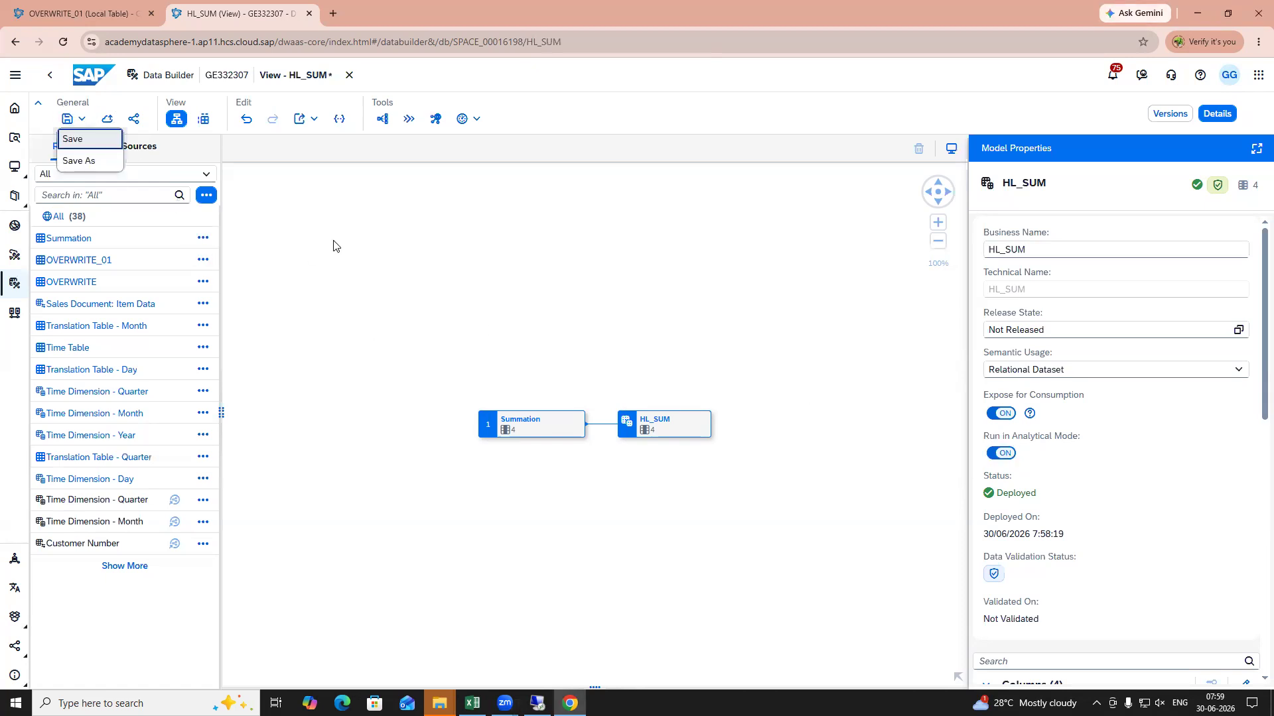
pyautogui.click(75, 138)
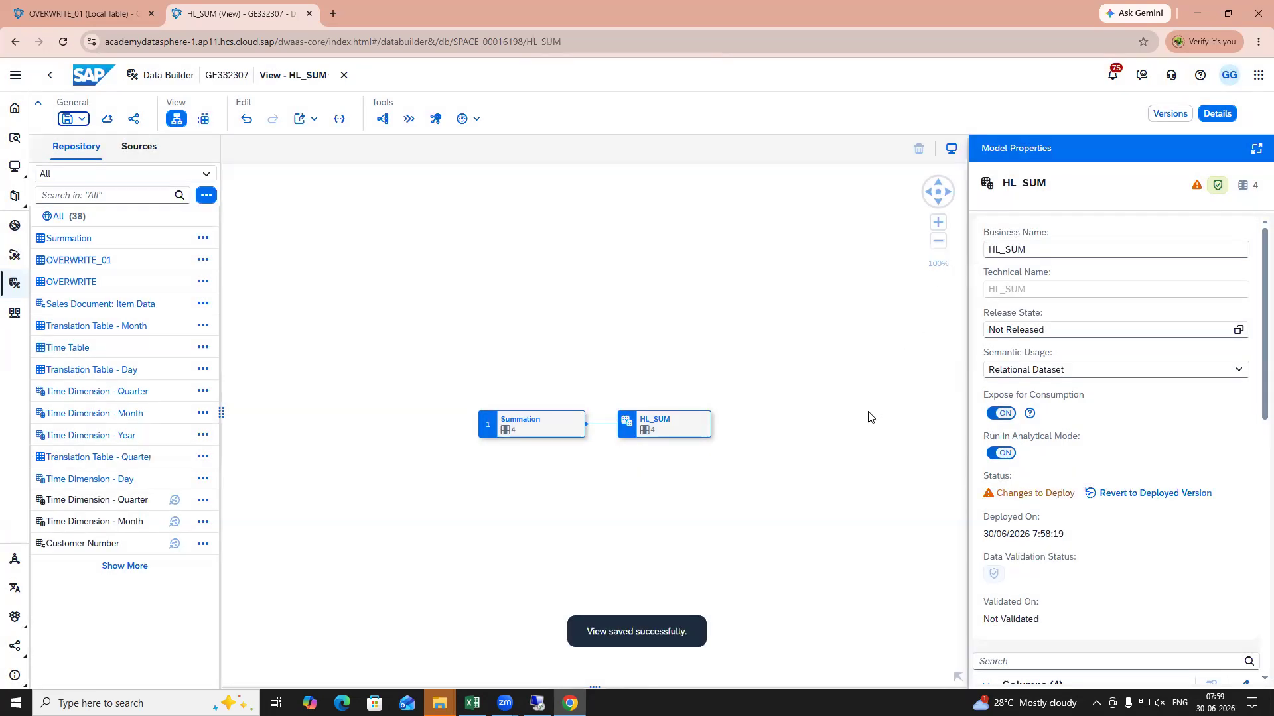
pyautogui.click(107, 118)
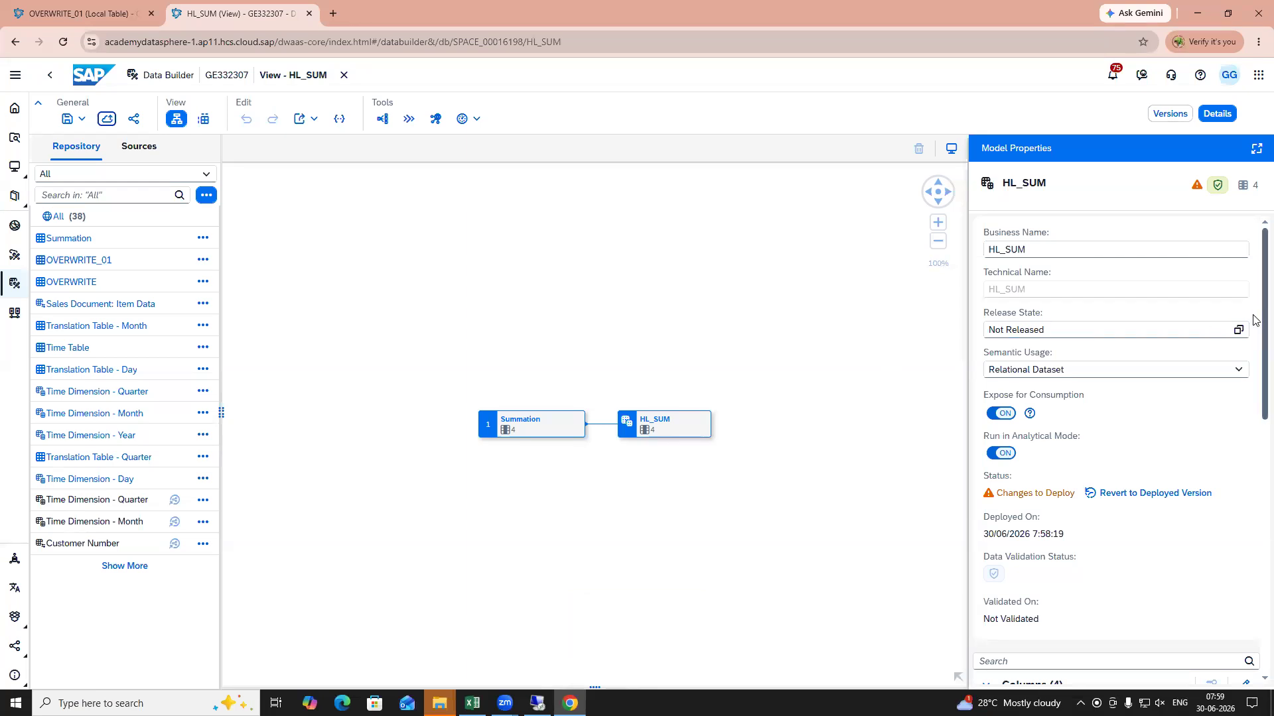
# Step: Check the Quantity column's options in the HL_SUM view's properties and close the view
pyautogui.scroll(-5, 1250, 398)
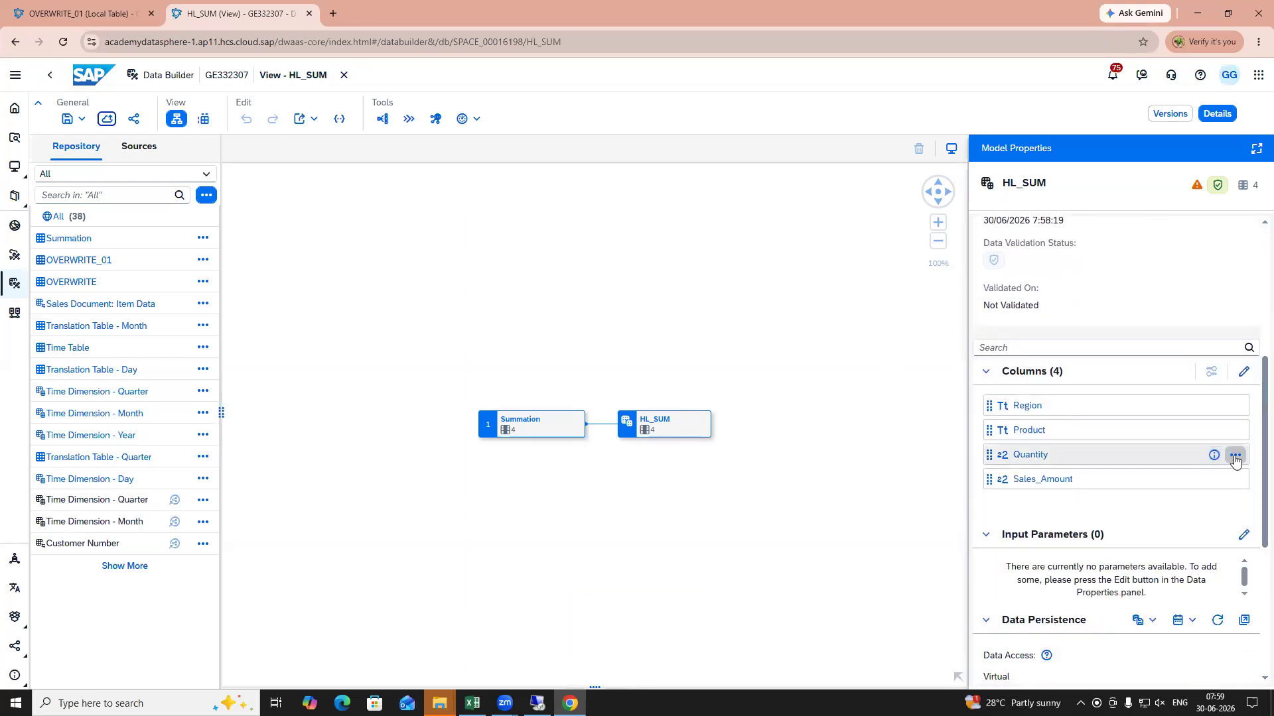
pyautogui.click(1235, 457)
pyautogui.click(899, 398)
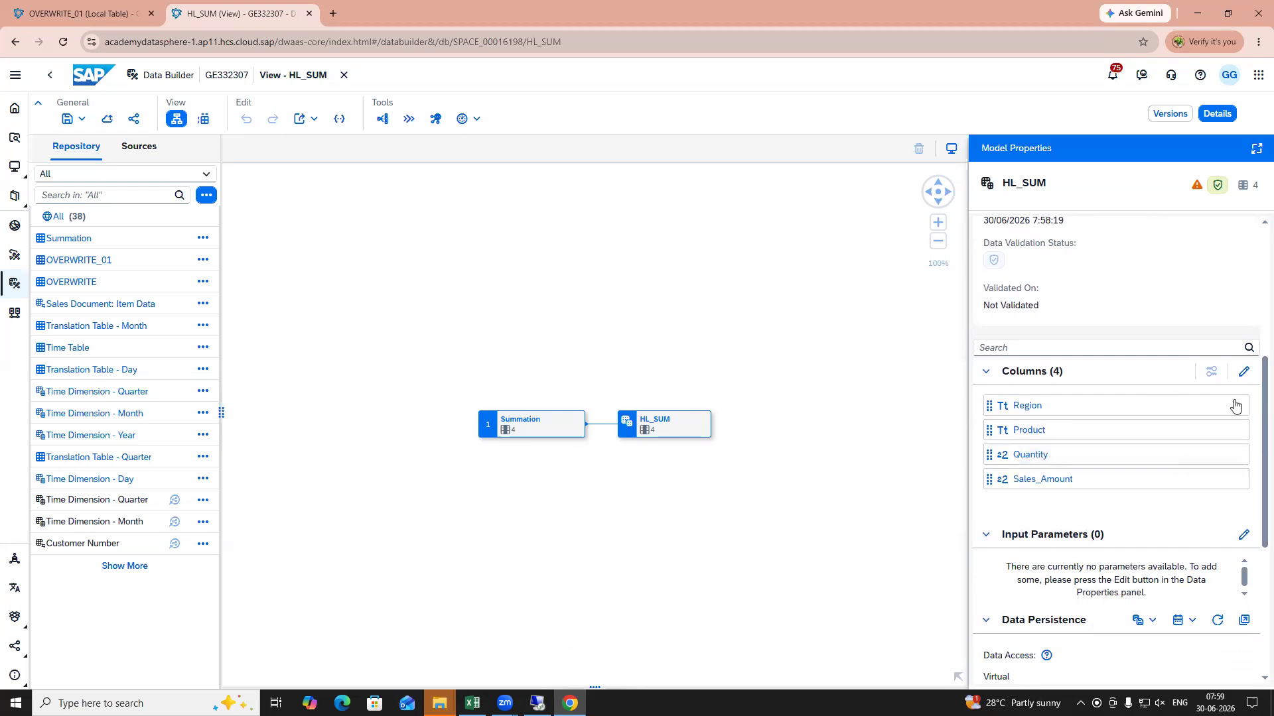
pyautogui.scroll(5, 1247, 338)
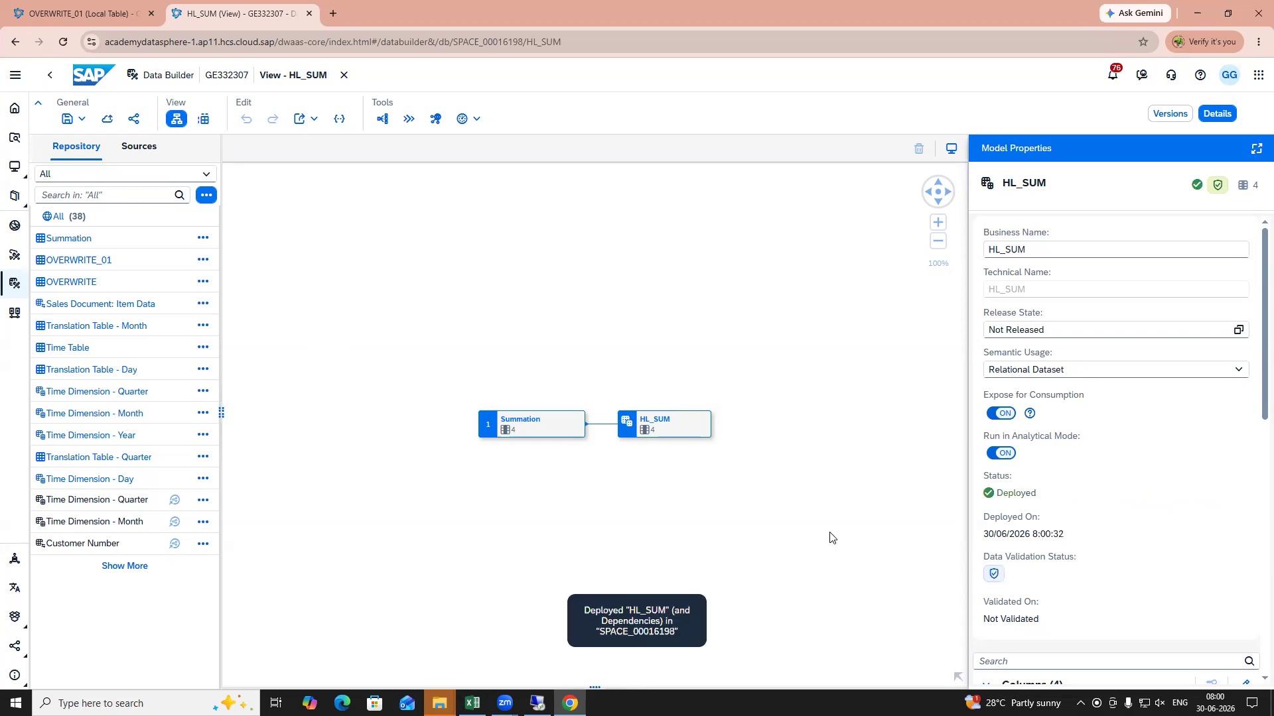
pyautogui.click(344, 75)
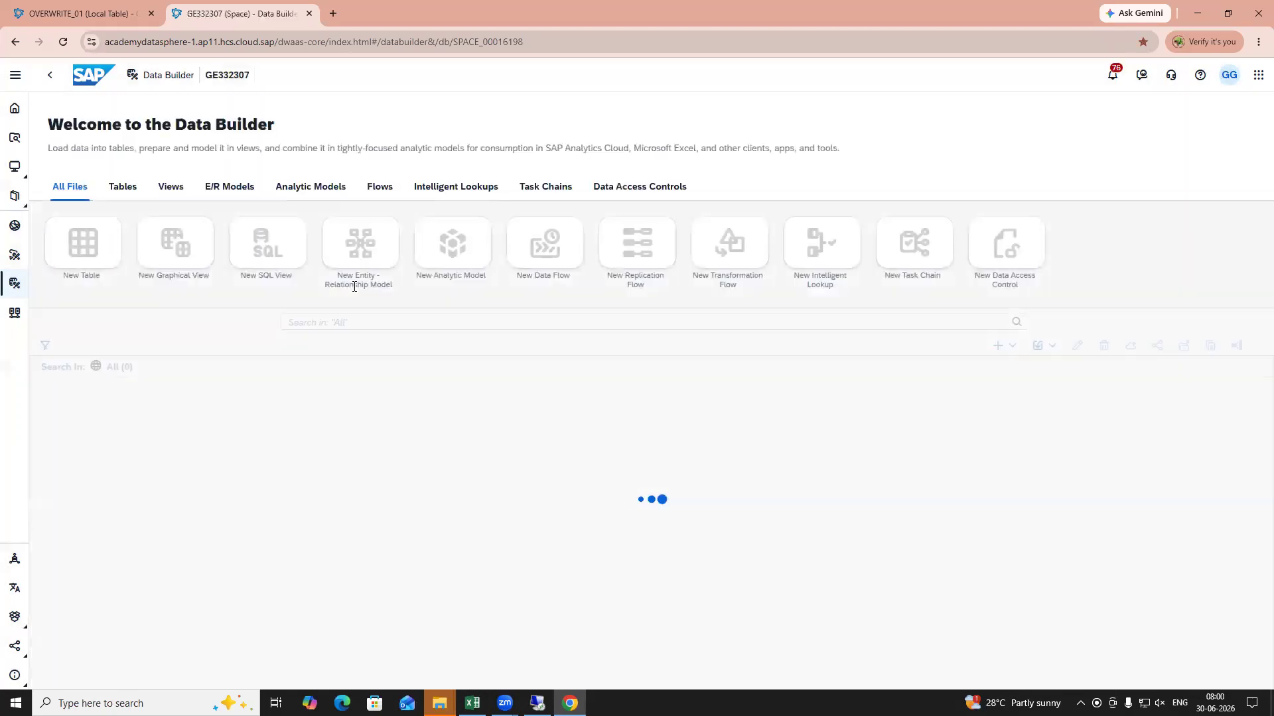
# Step: Try to find HL_SUM as a source for a new analytic model, and discard the empty model
pyautogui.click(469, 260)
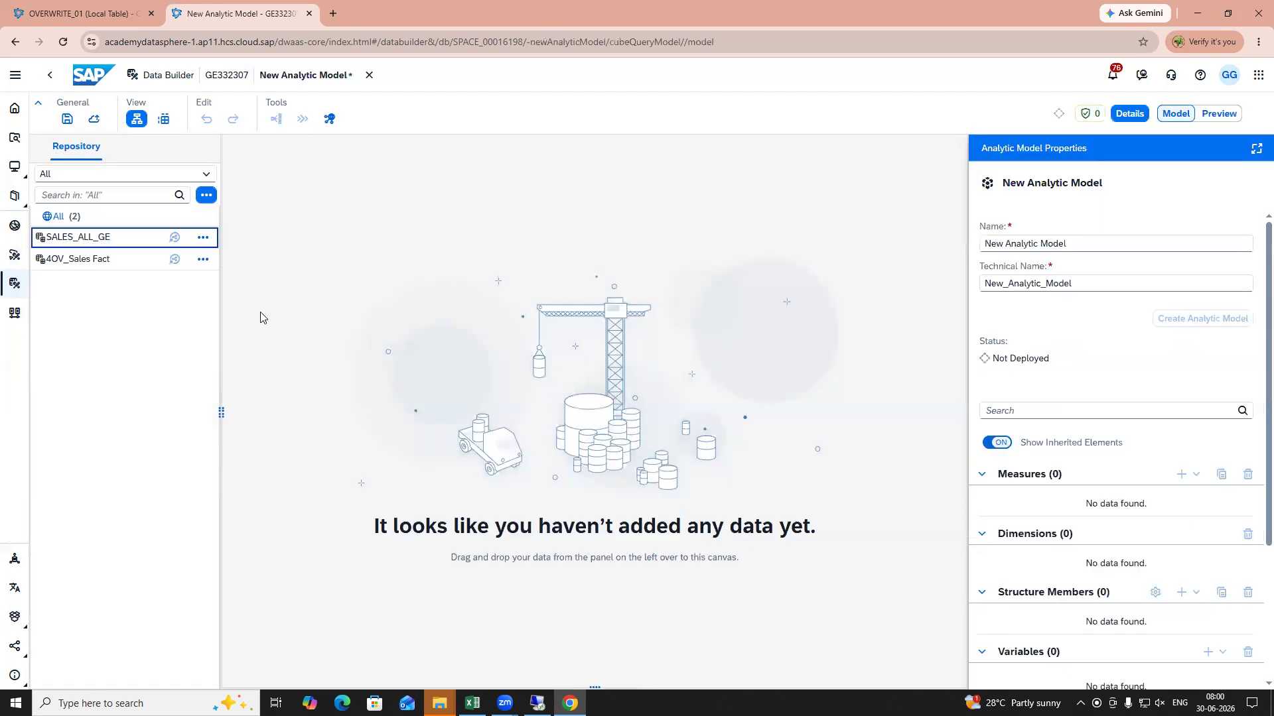
pyautogui.click(87, 192)
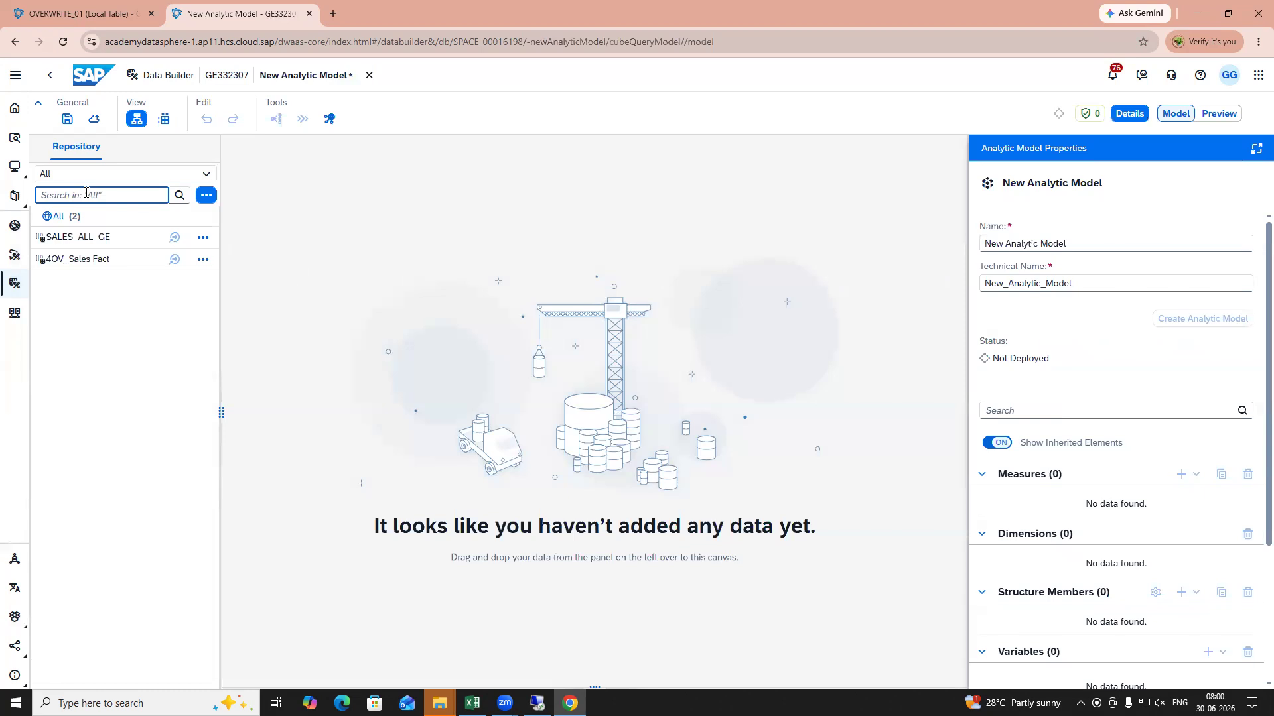
pyautogui.click(206, 194)
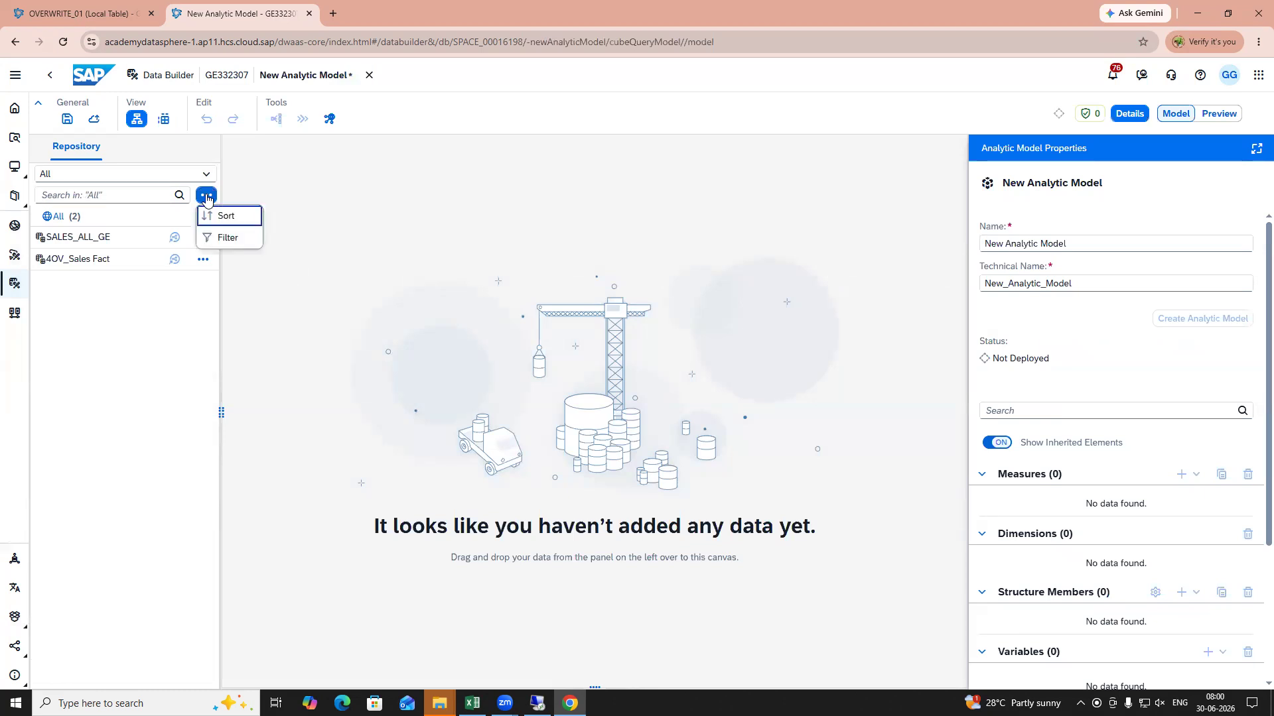
pyautogui.click(133, 192)
pyautogui.write('HL')
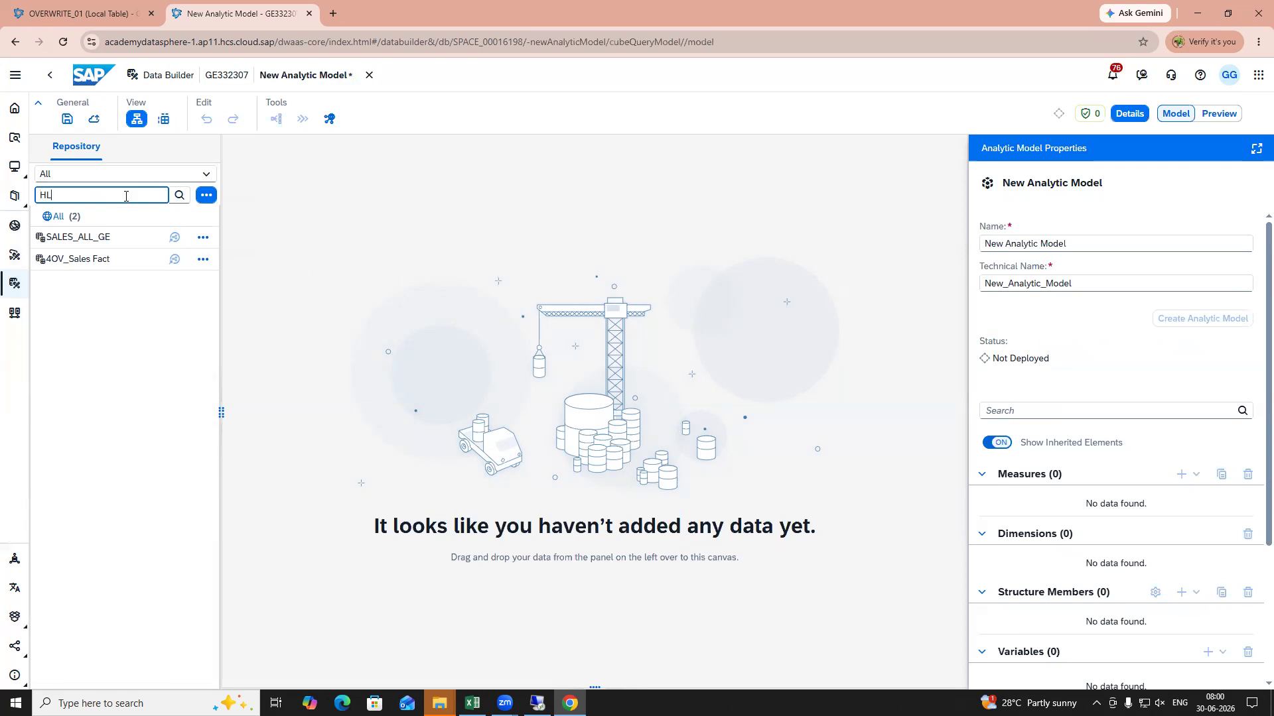
pyautogui.write('_SUM')
pyautogui.press('Return')
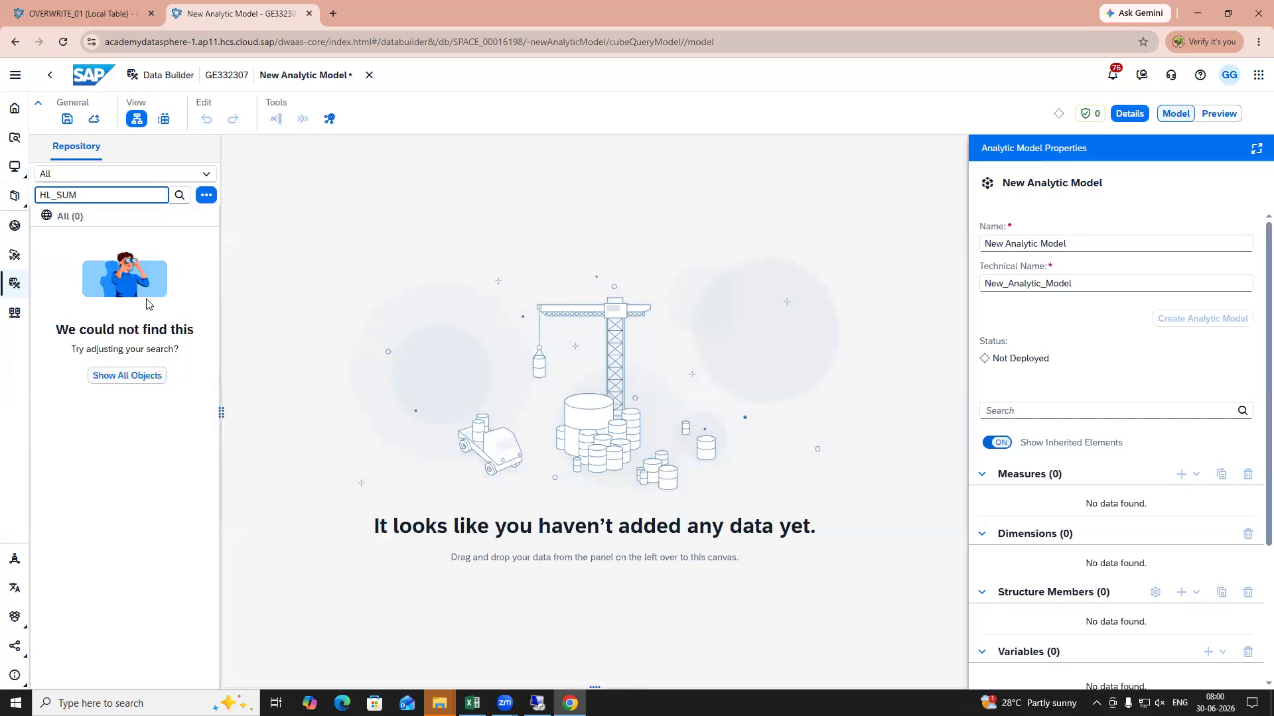
pyautogui.click(129, 376)
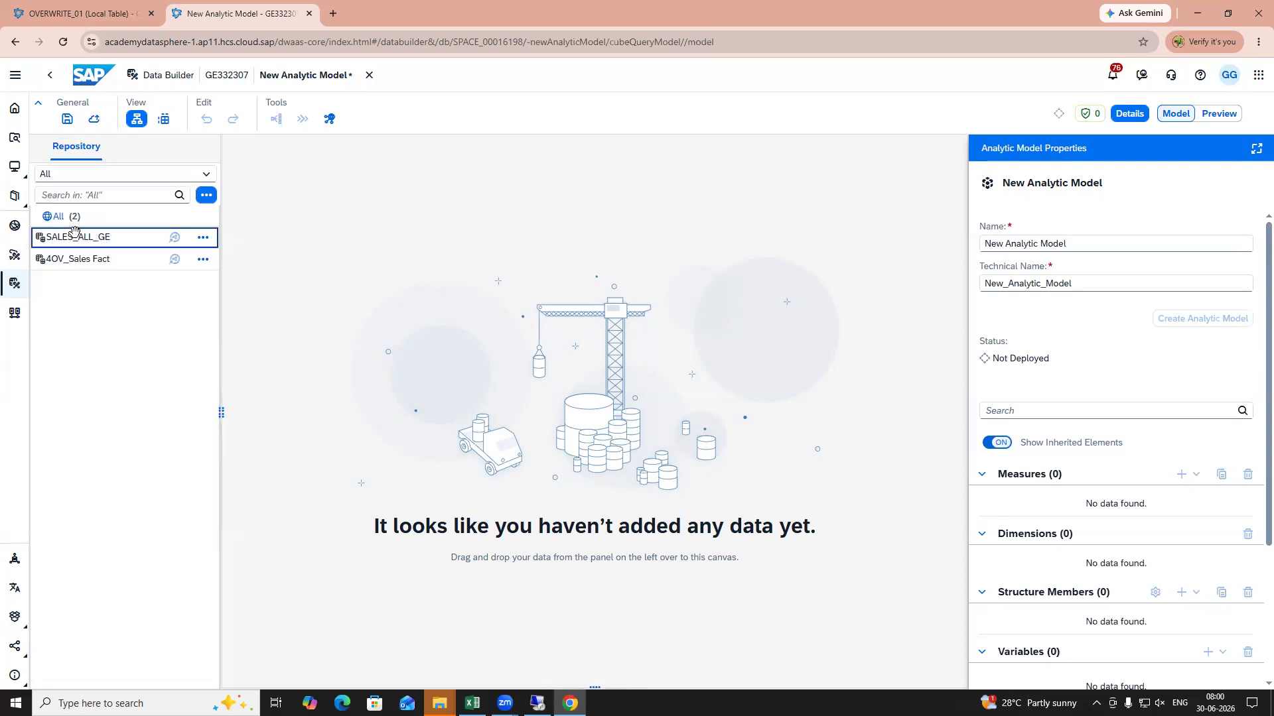
pyautogui.click(14, 283)
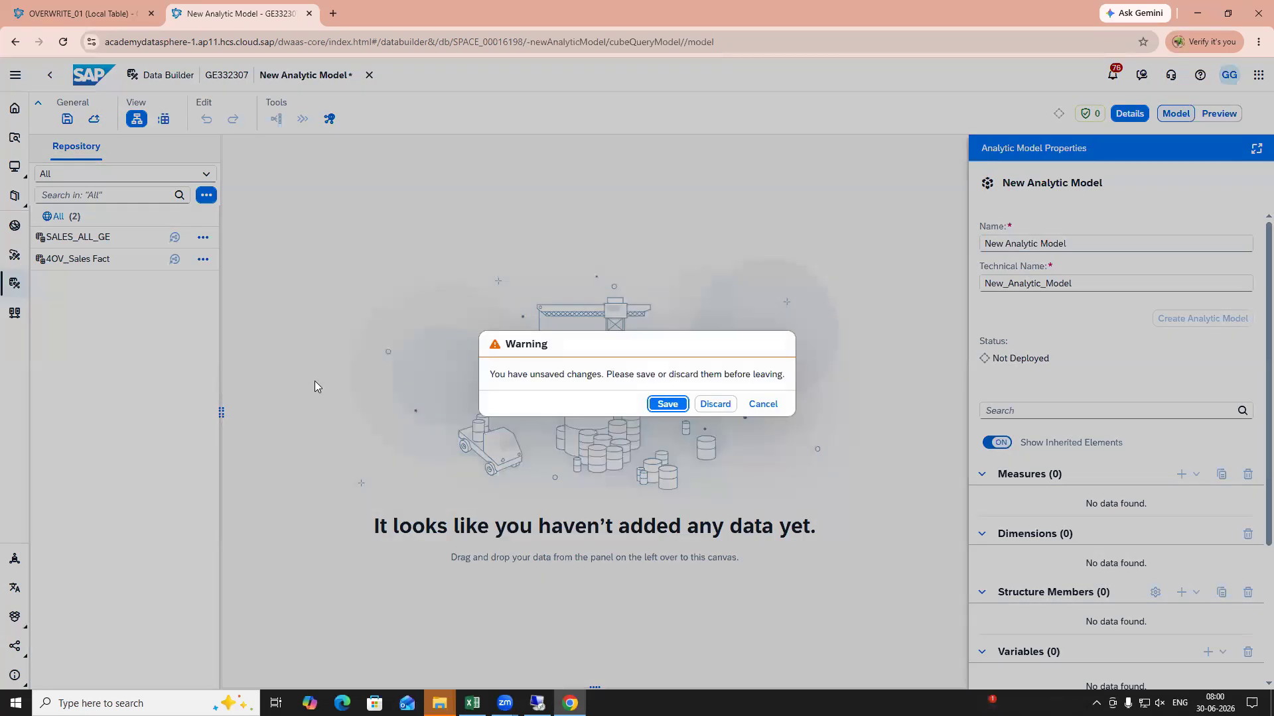
pyautogui.click(717, 404)
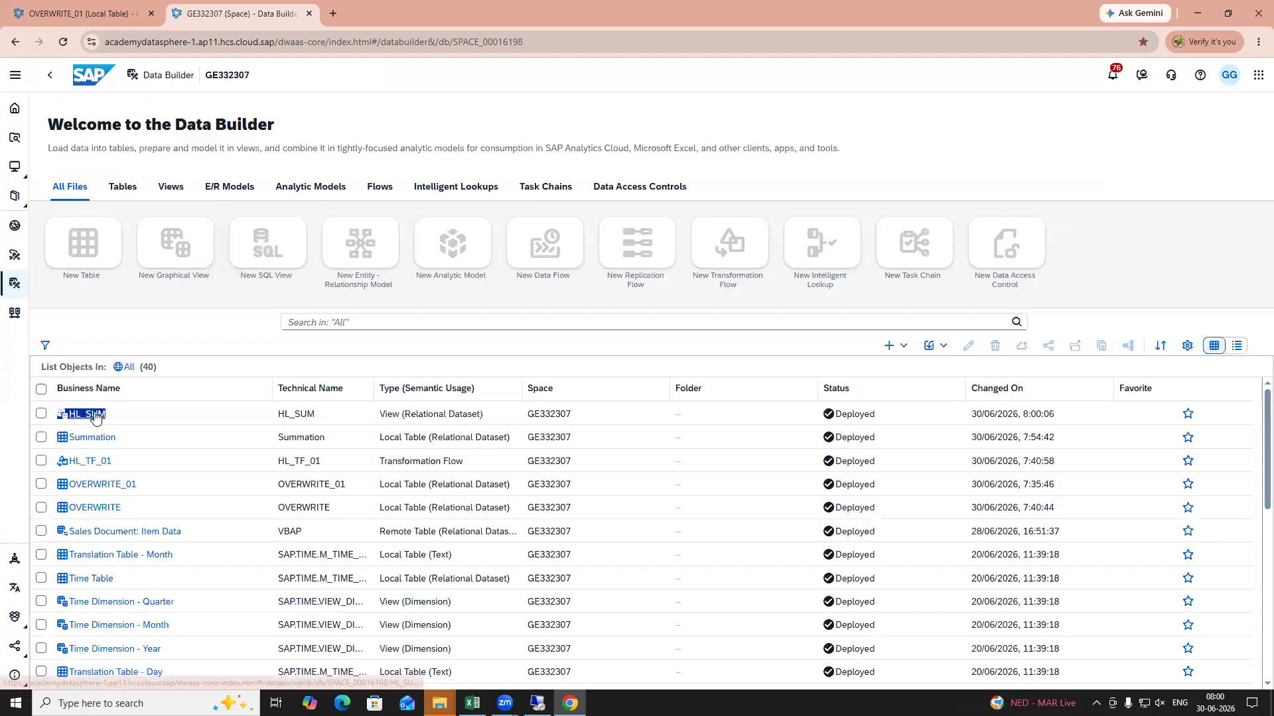
# Step: Review the exposure settings, deployment status and columns of the HL_SUM view and close it
pyautogui.click(78, 411)
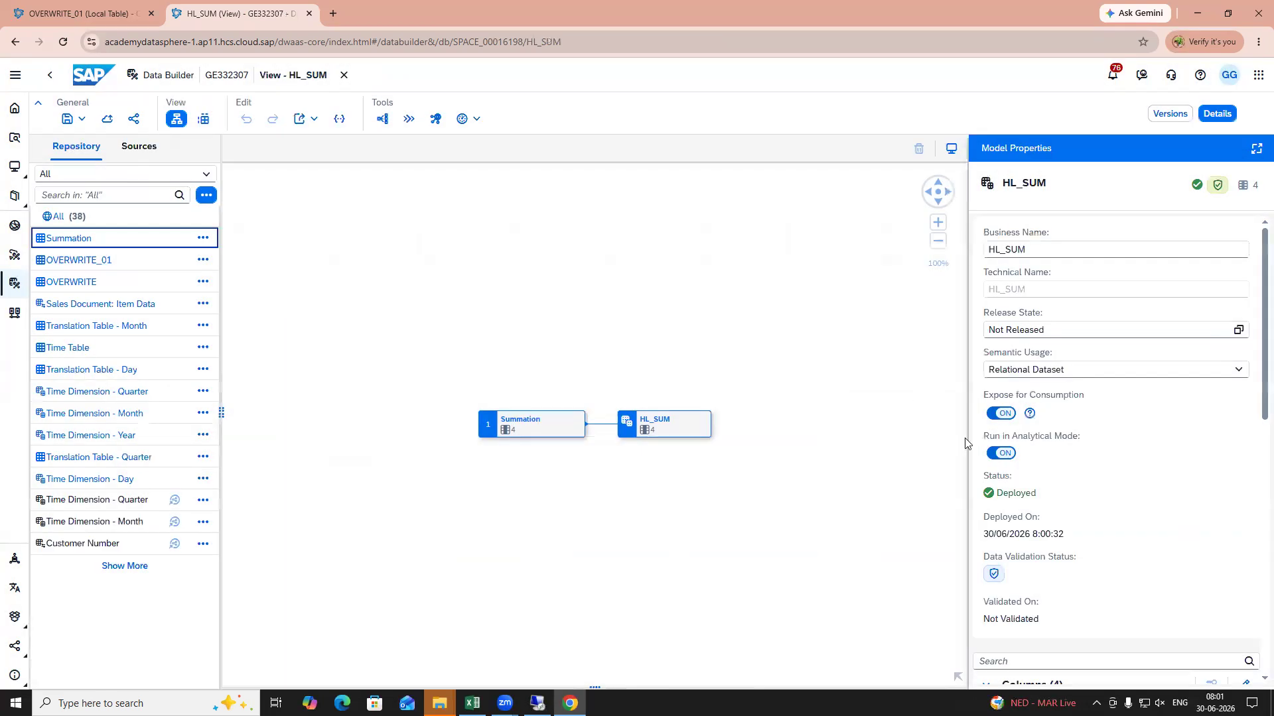
pyautogui.scroll(-5, 1254, 425)
pyautogui.scroll(2, 1254, 461)
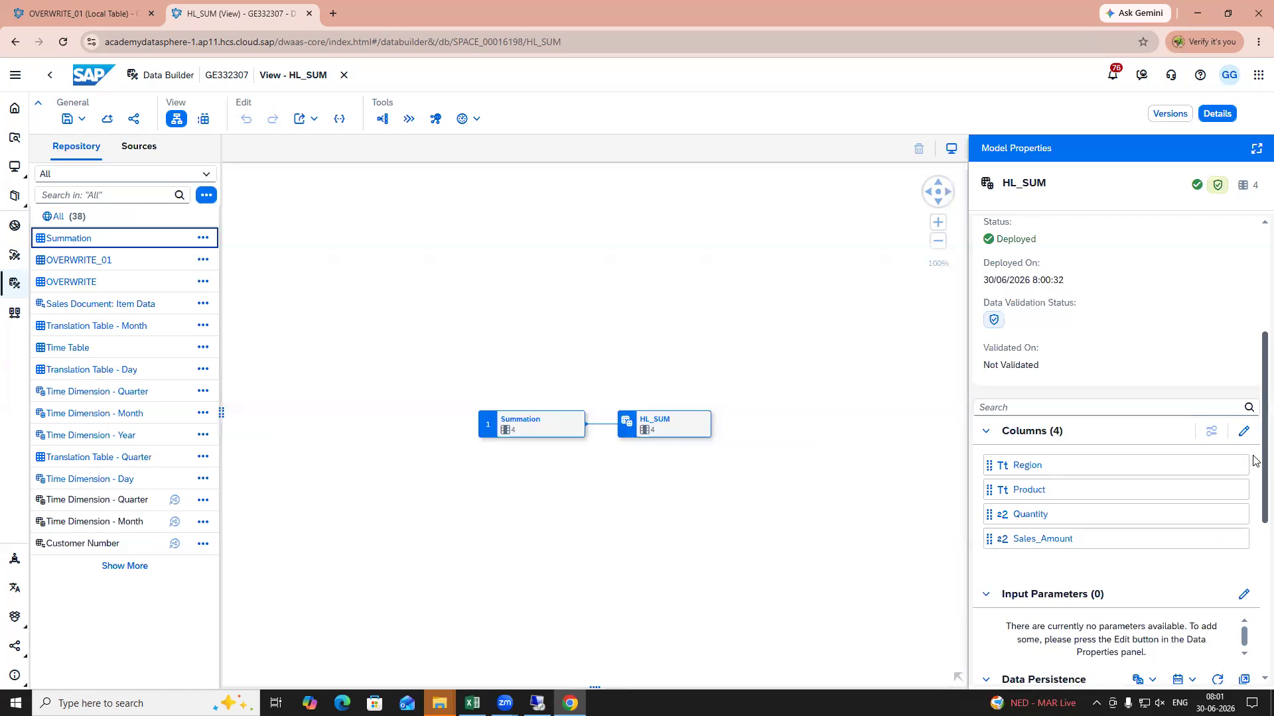
pyautogui.scroll(-5, 1254, 460)
pyautogui.scroll(9, 1253, 460)
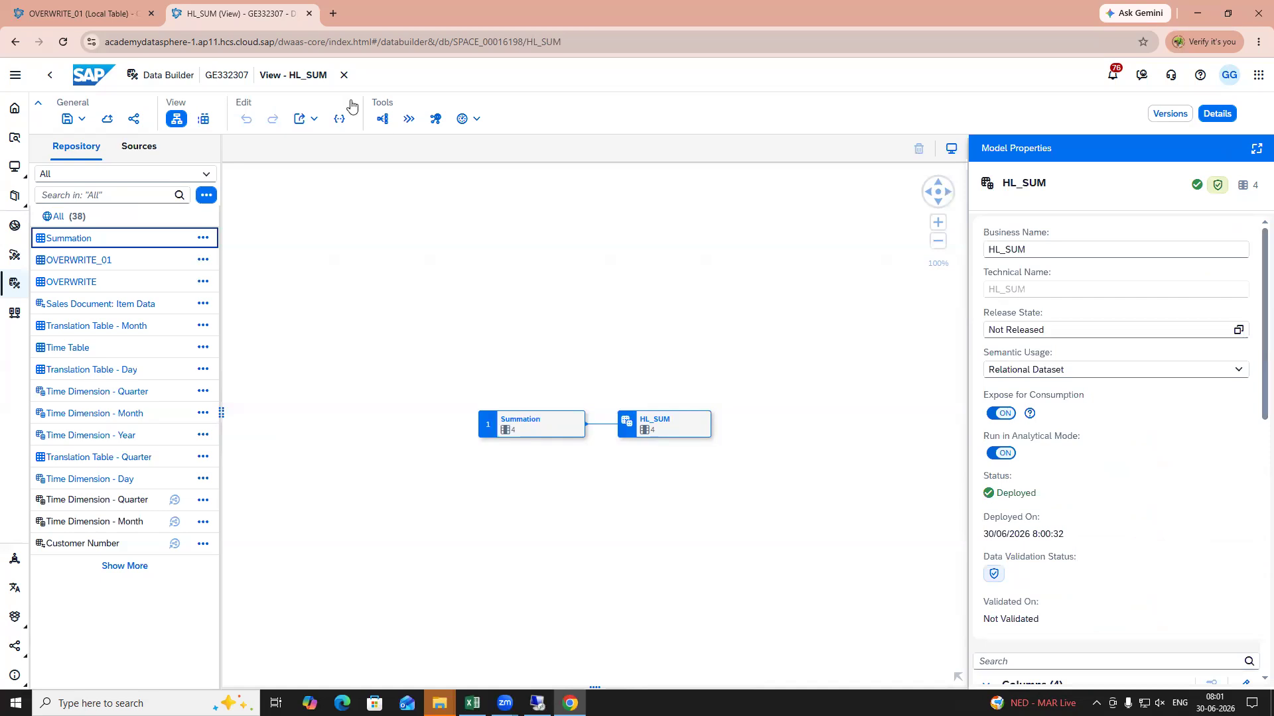
pyautogui.click(343, 75)
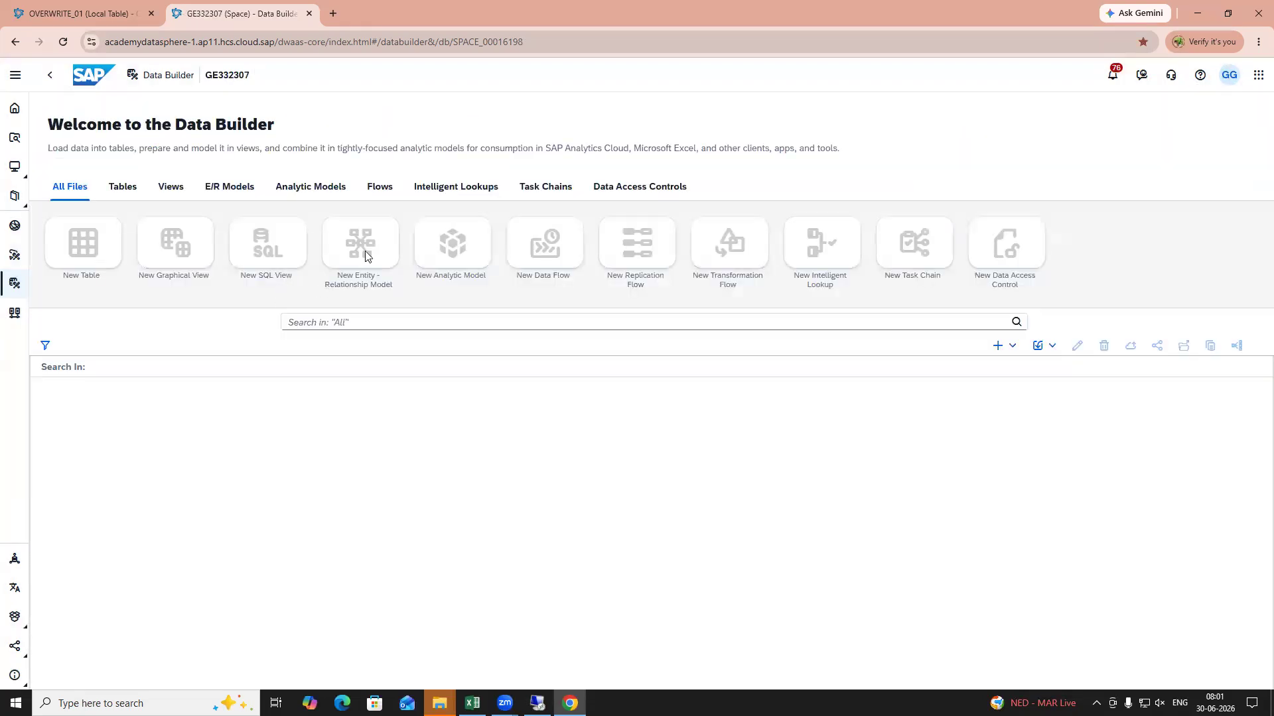
# Step: Create a new analytic model from 4OV_Sales Fact with all attributes, all measures and the PRODUCTID, CREATEDAT and PARTNERID dimensions
pyautogui.click(472, 258)
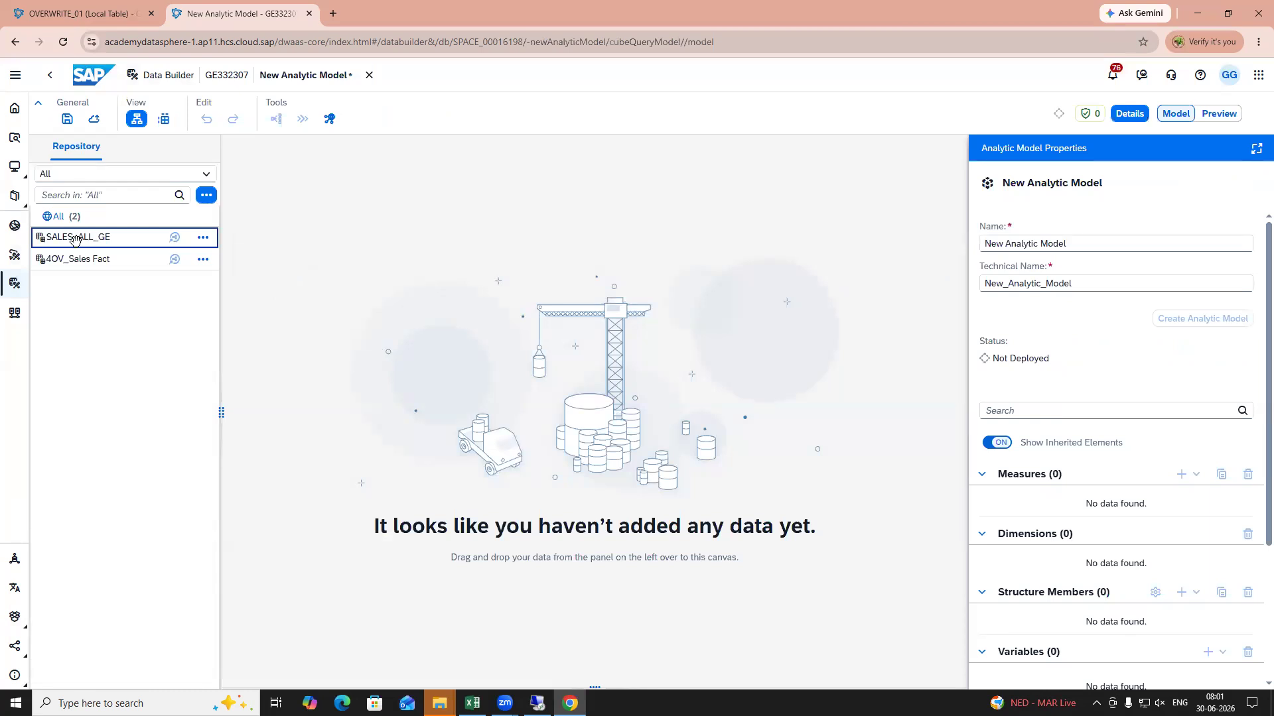
pyautogui.click(203, 239)
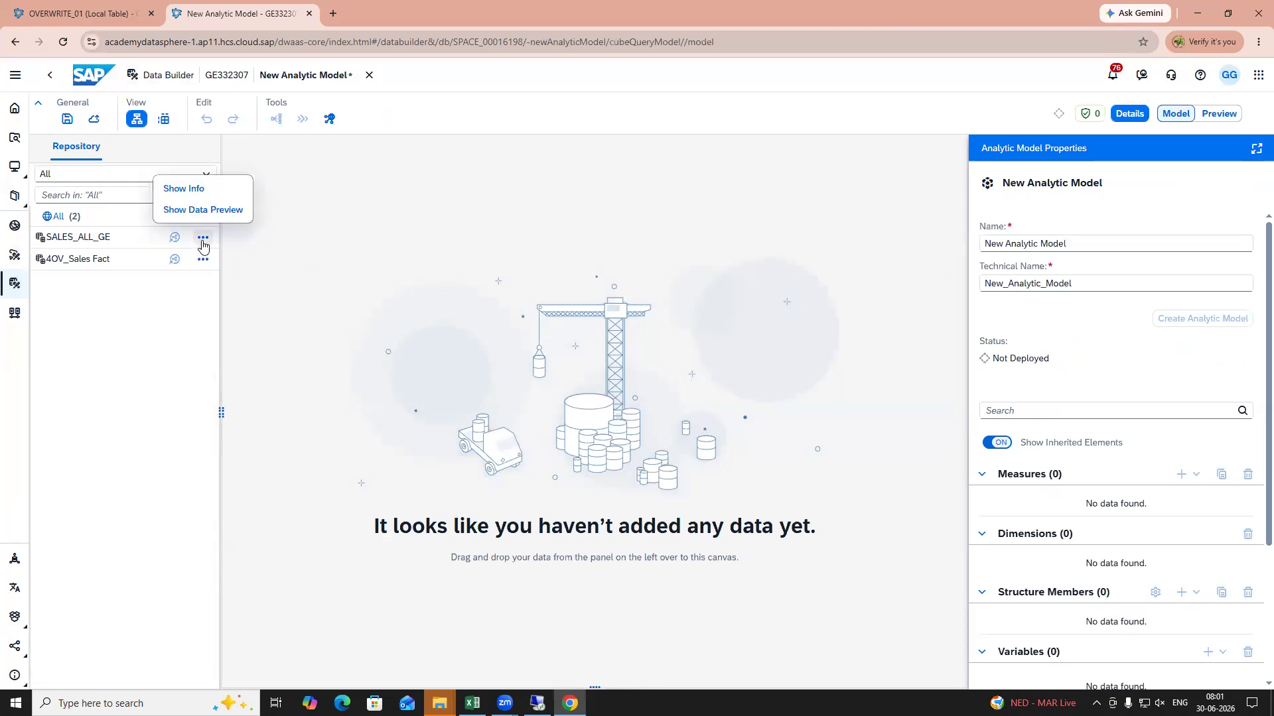
pyautogui.click(333, 302)
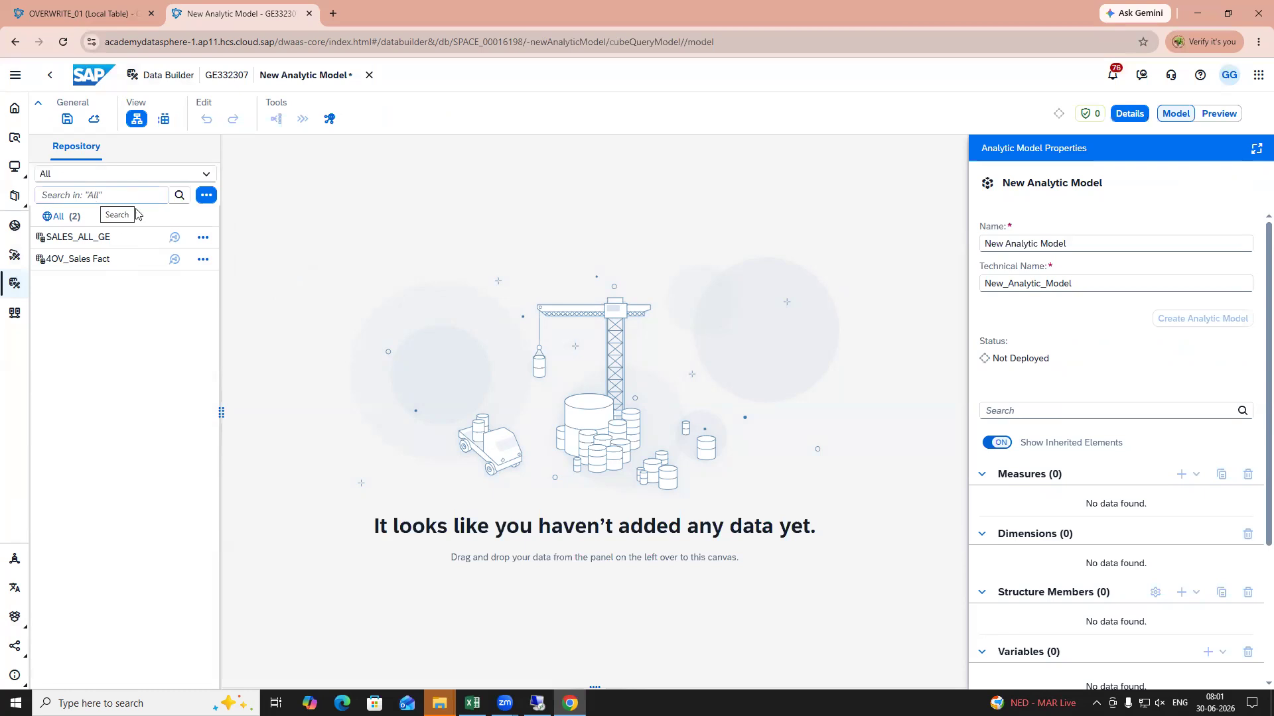
pyautogui.click(103, 195)
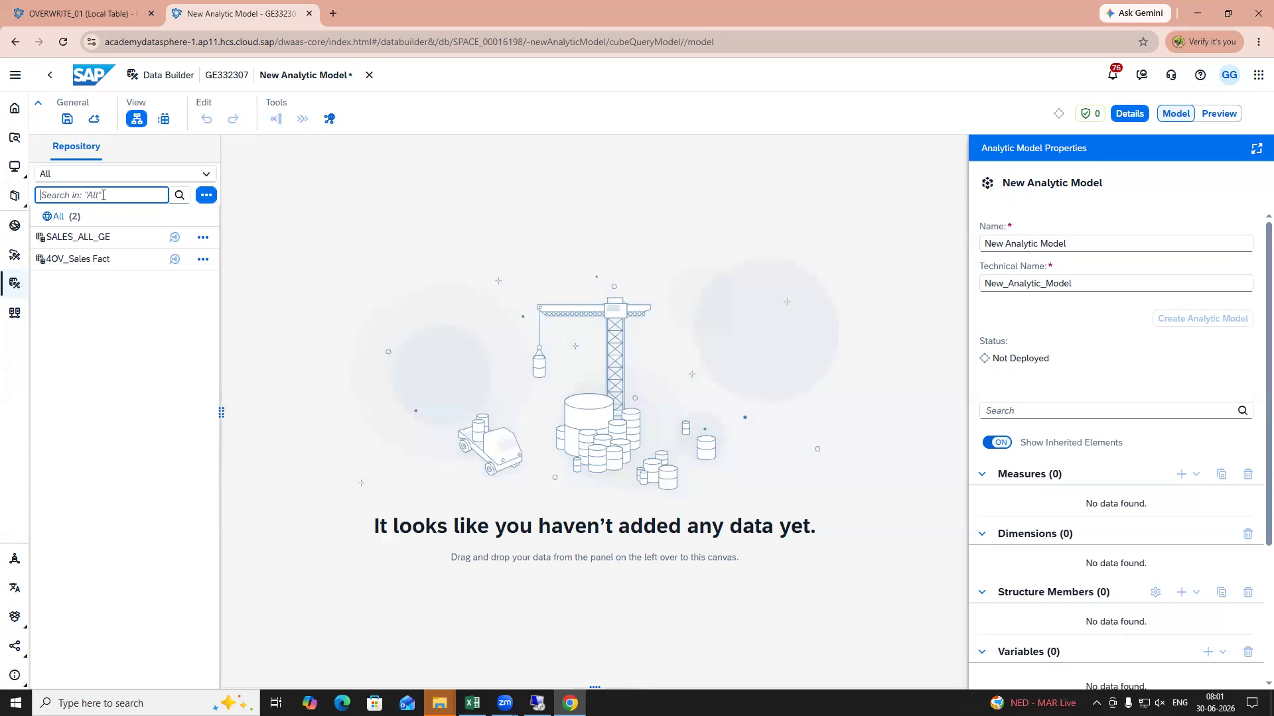
pyautogui.moveTo(100, 235); pyautogui.dragTo(394, 399)
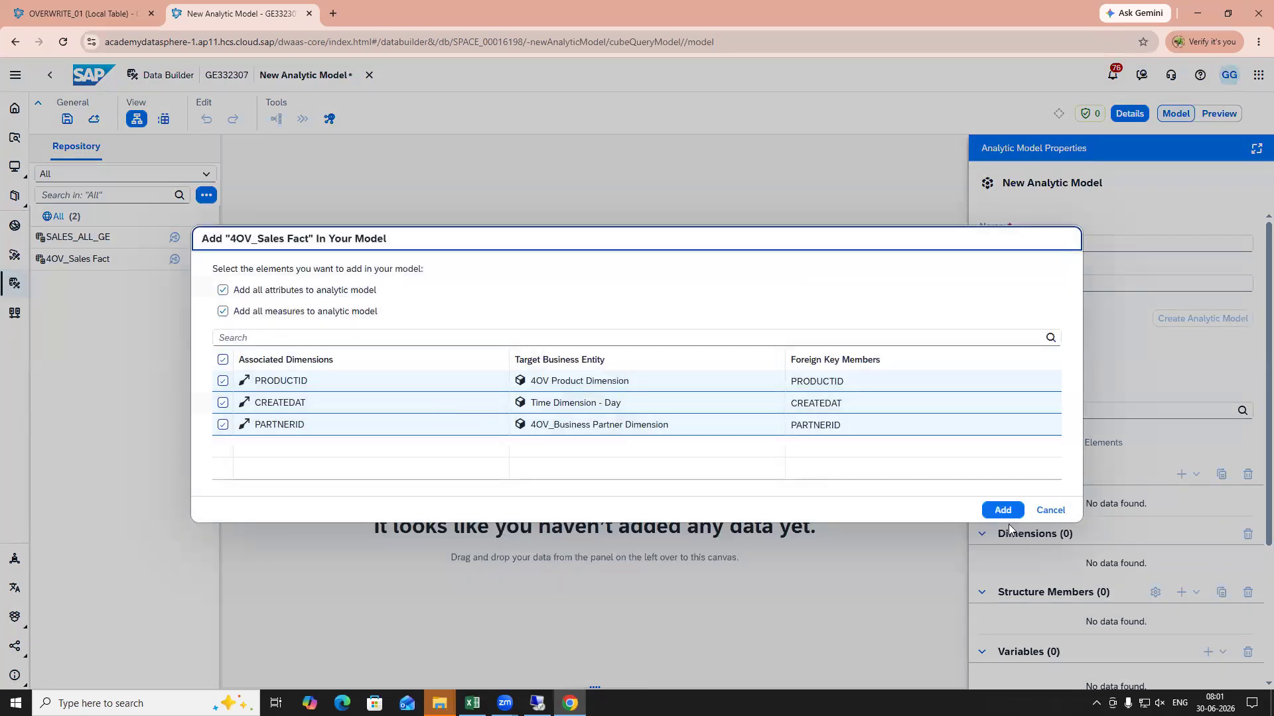
pyautogui.click(1002, 510)
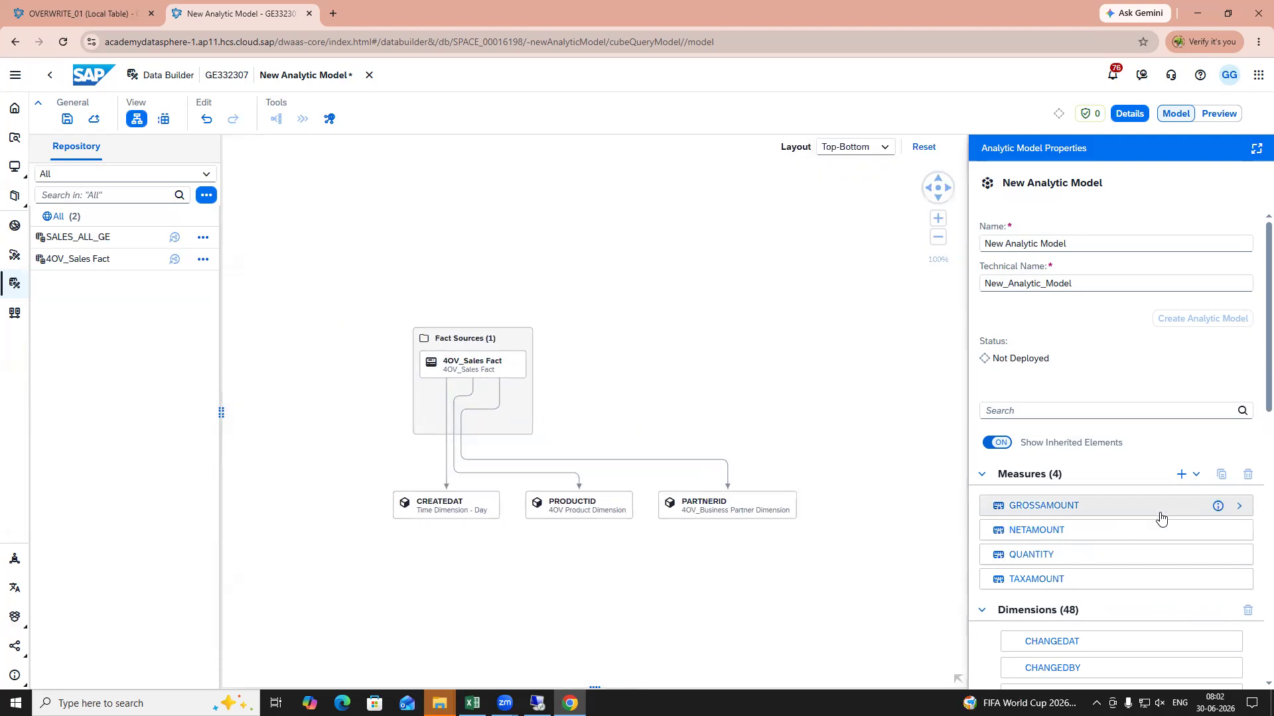
# Step: Set the aggregation type of the GROSSAMOUNT measure to SUM
pyautogui.click(1239, 506)
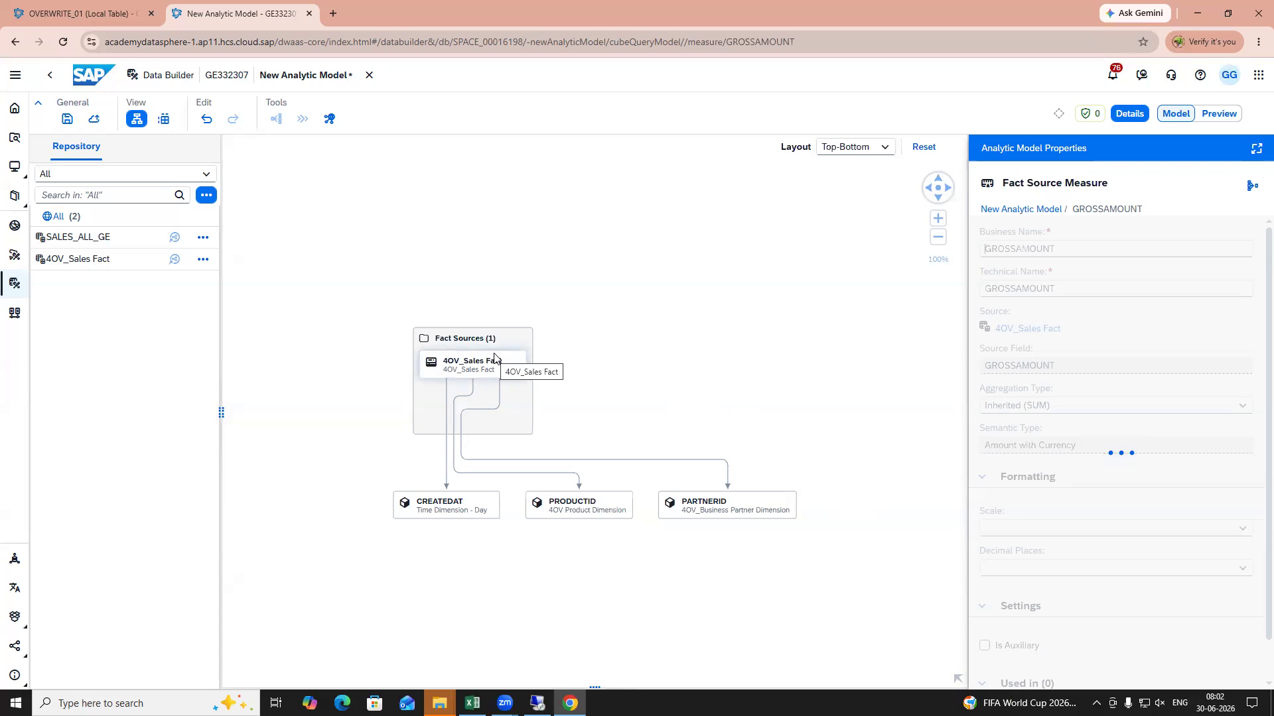
pyautogui.click(1242, 407)
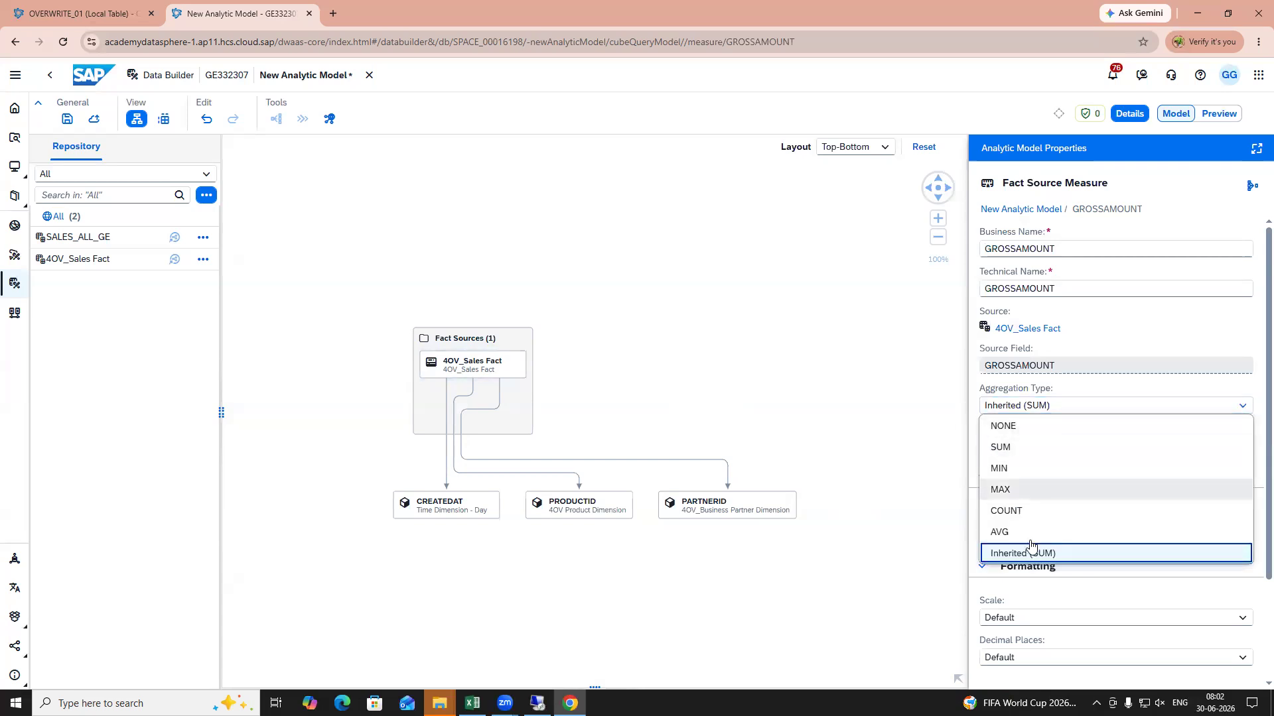
pyautogui.click(1008, 448)
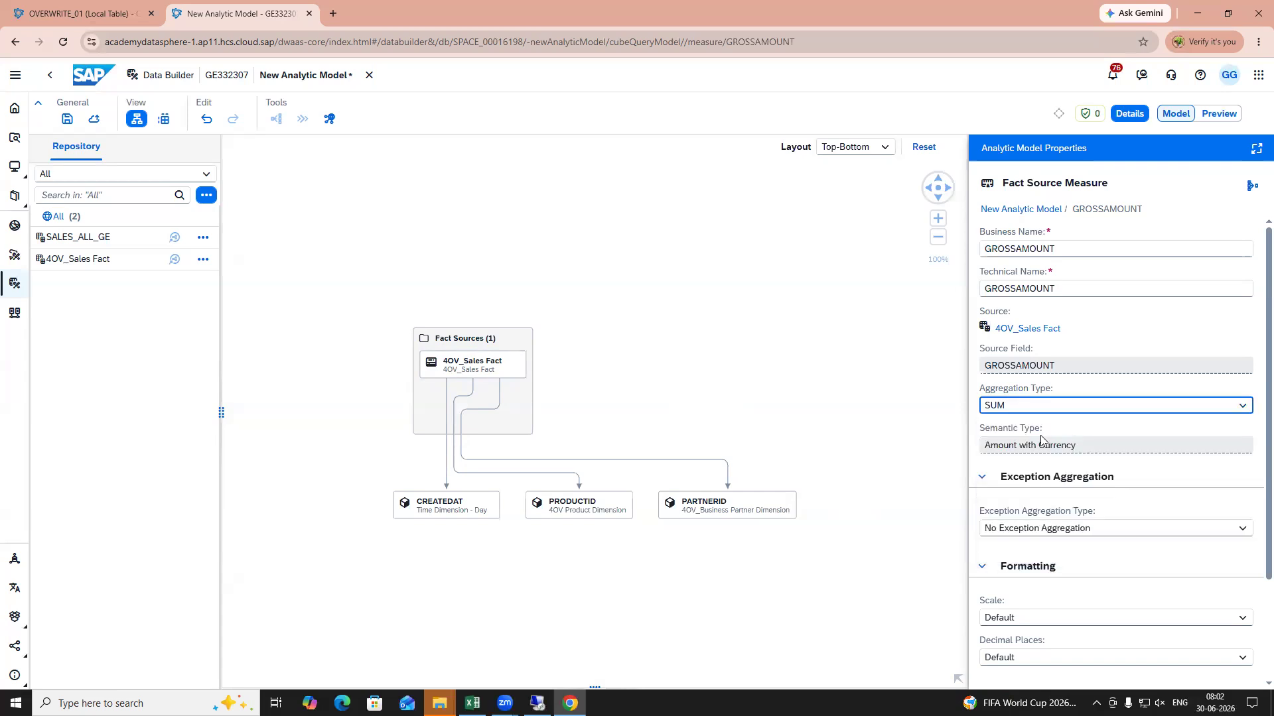
pyautogui.scroll(2, 873, 441)
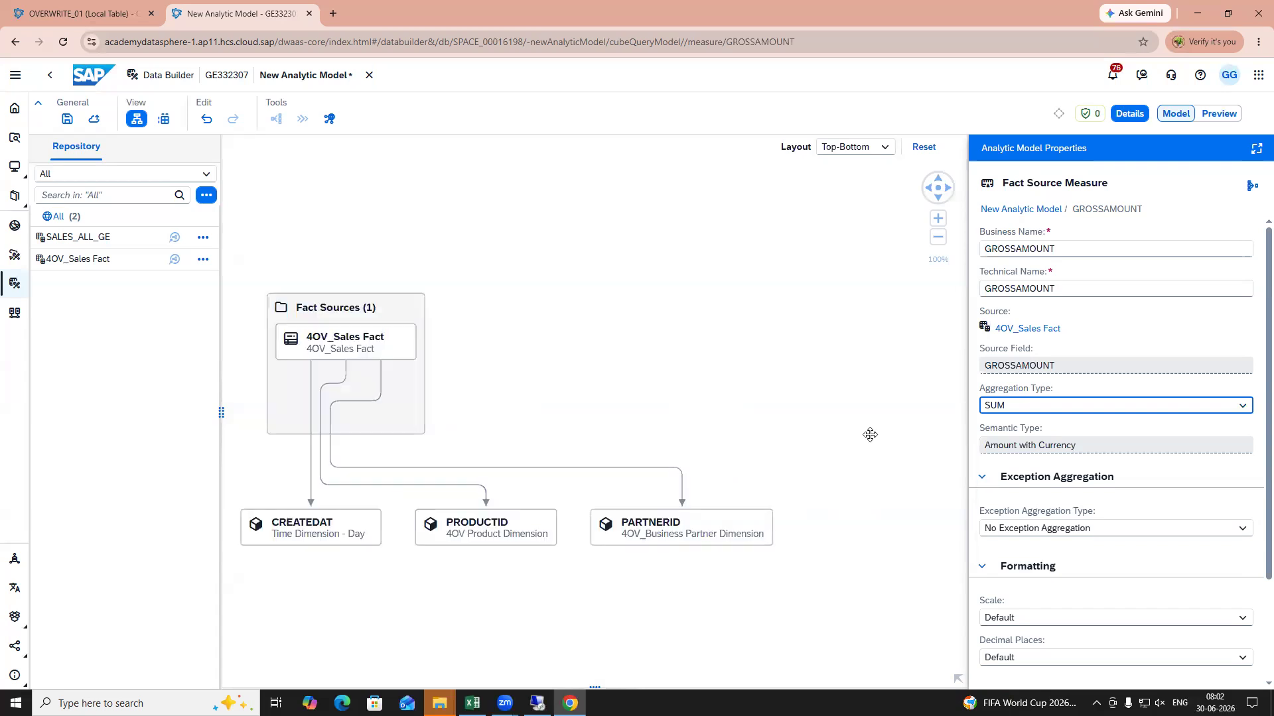
pyautogui.scroll(-3, 869, 435)
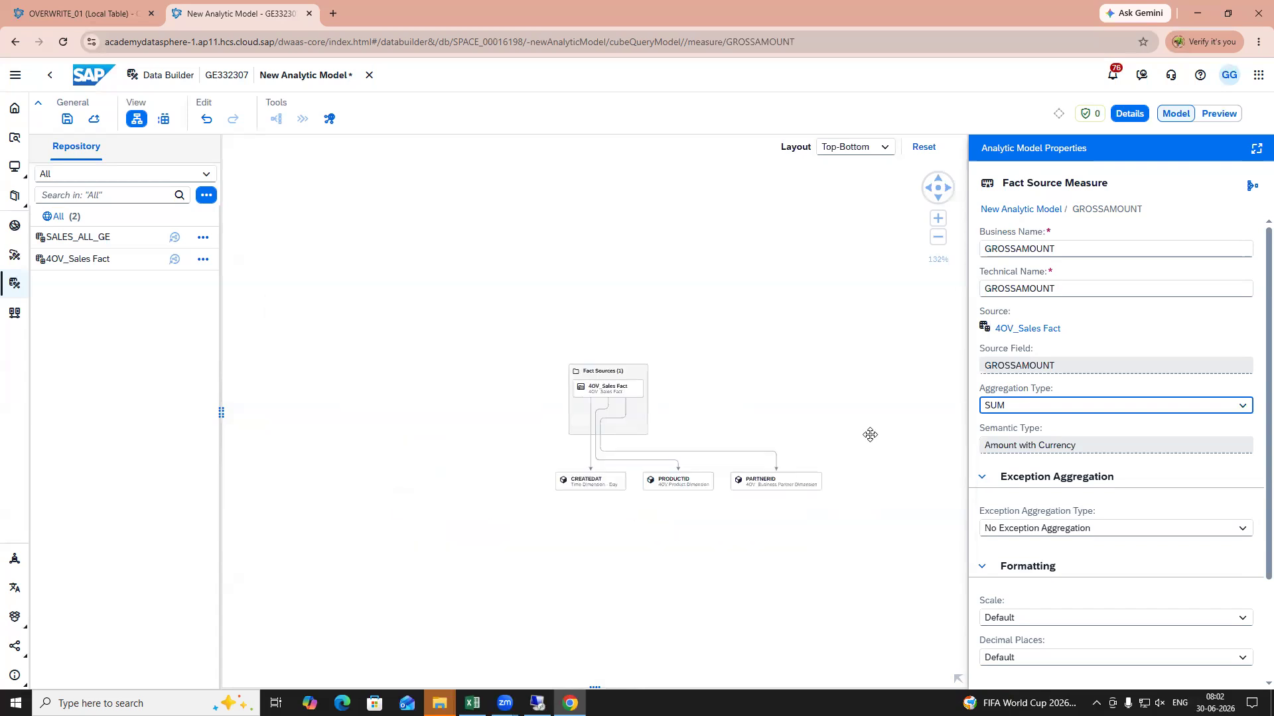
pyautogui.scroll(3, 870, 435)
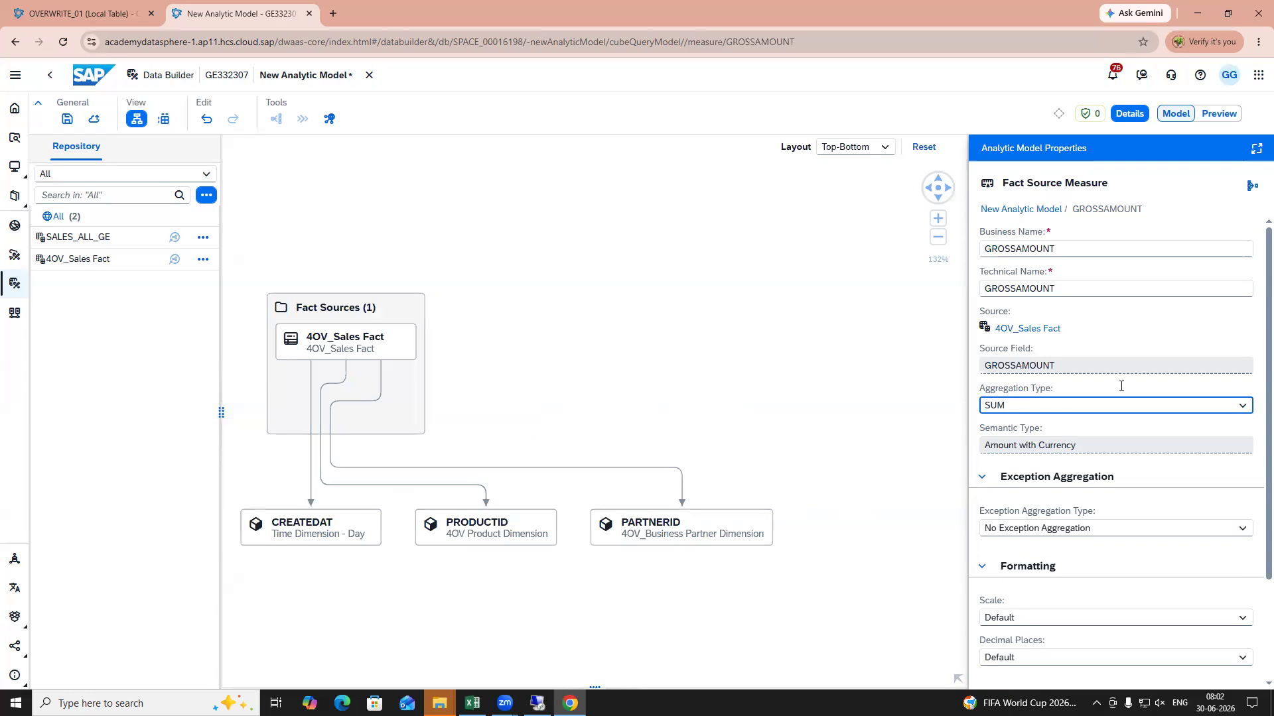
# Step: Set the aggregation type of the NETAMOUNT measure to SUM
pyautogui.click(1033, 210)
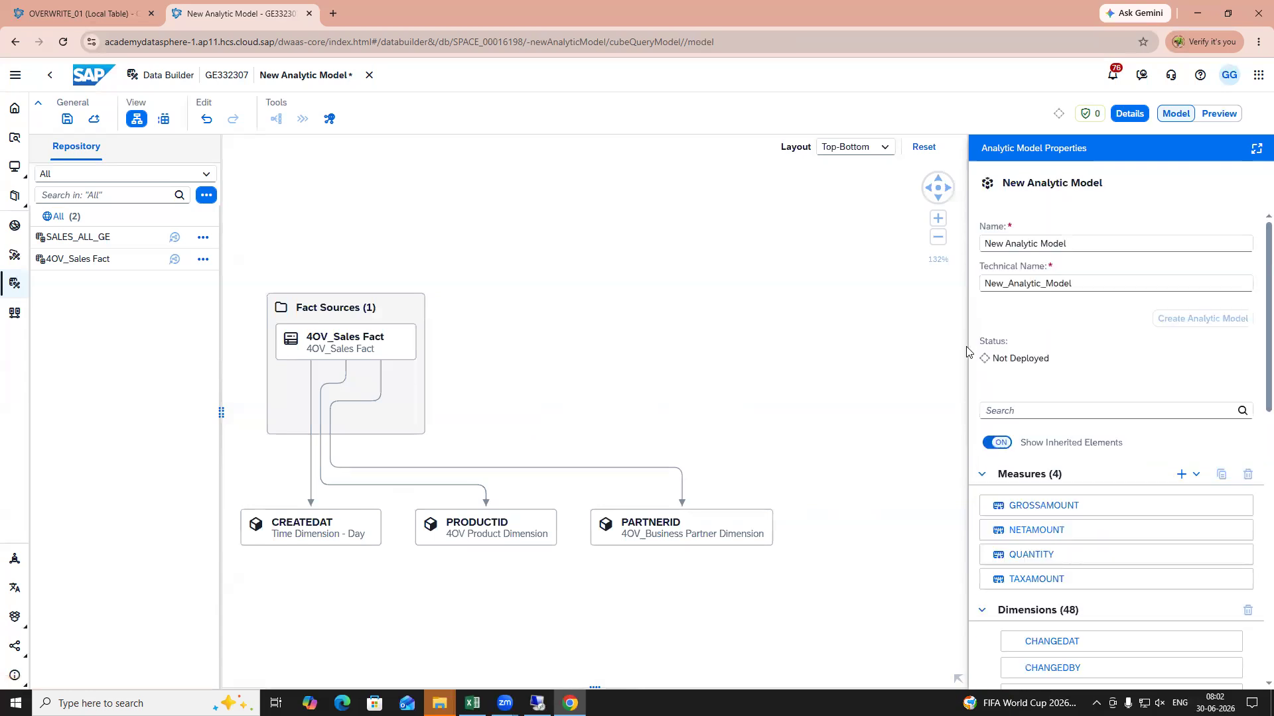
pyautogui.click(1239, 532)
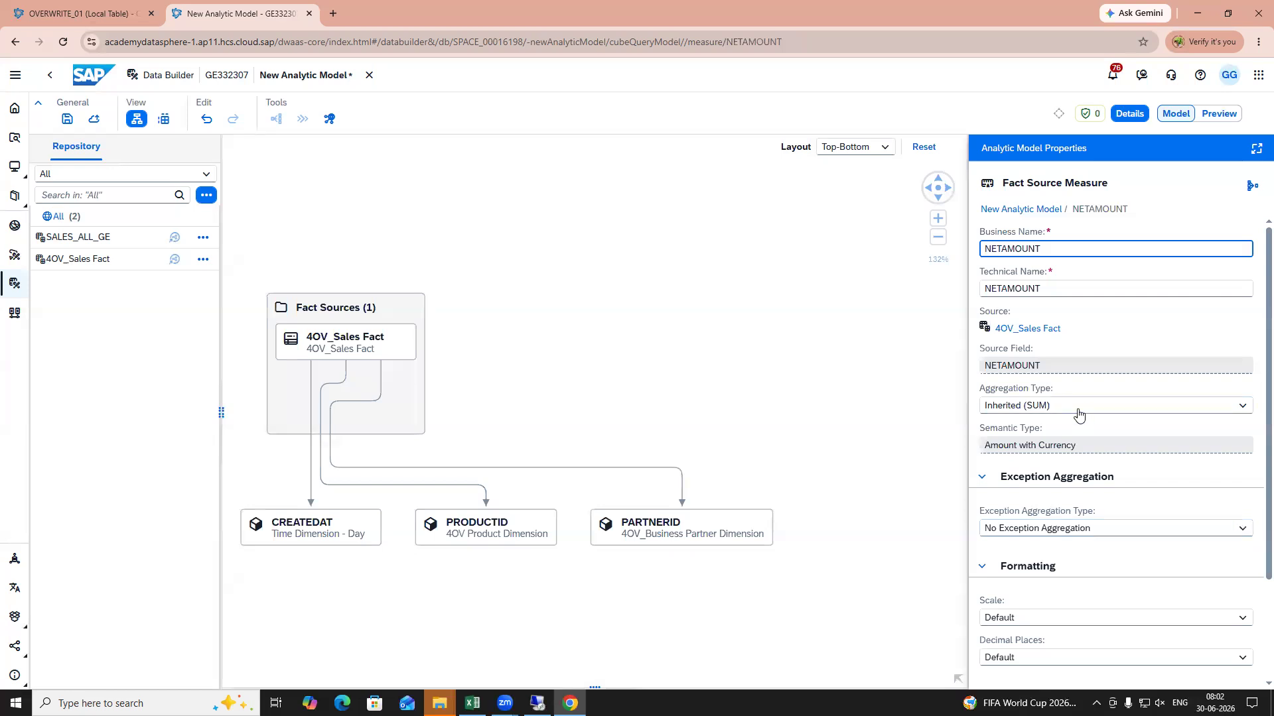
pyautogui.click(1078, 408)
pyautogui.click(1006, 447)
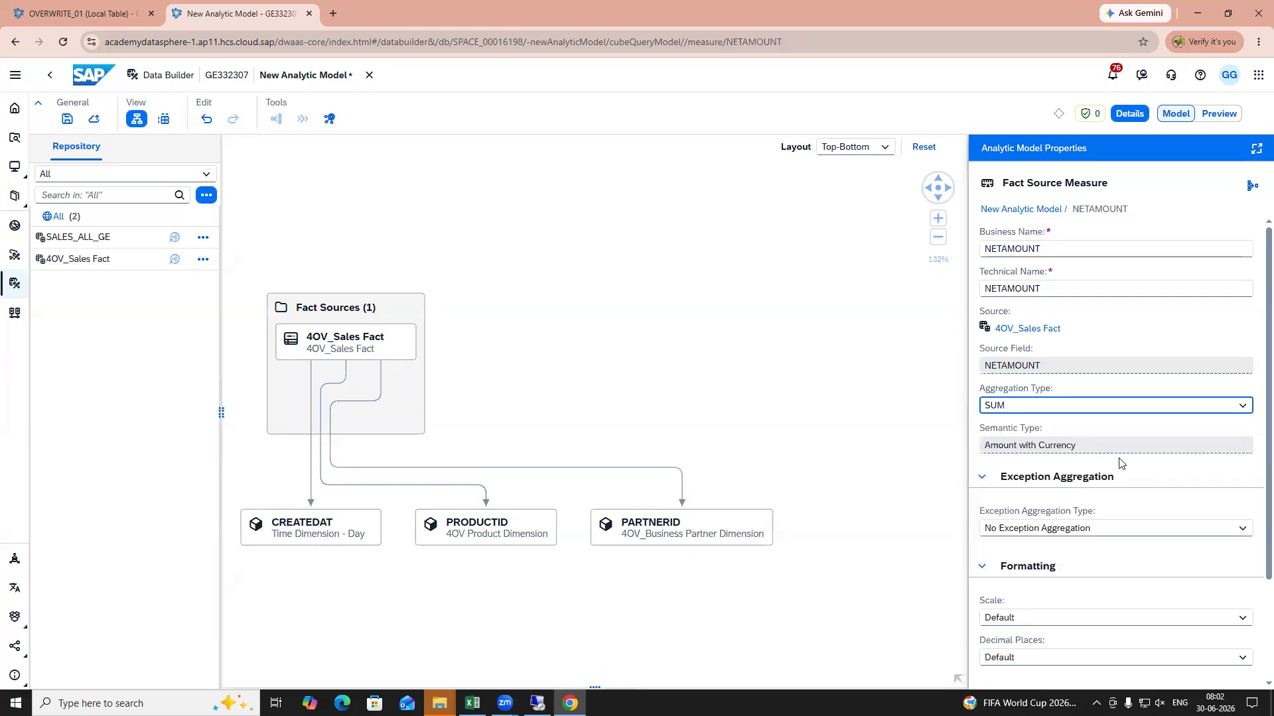
# Step: Set the aggregation type of the QUANTITY measure to SUM
pyautogui.click(1016, 210)
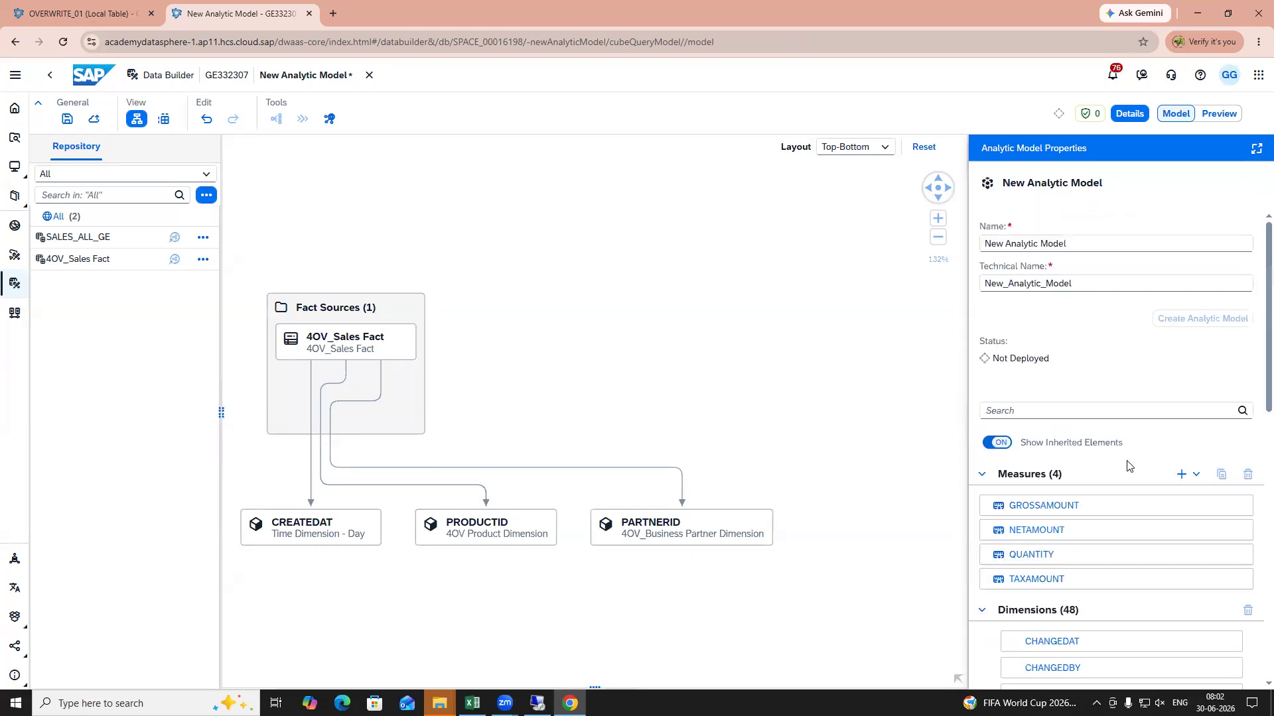
pyautogui.click(1238, 559)
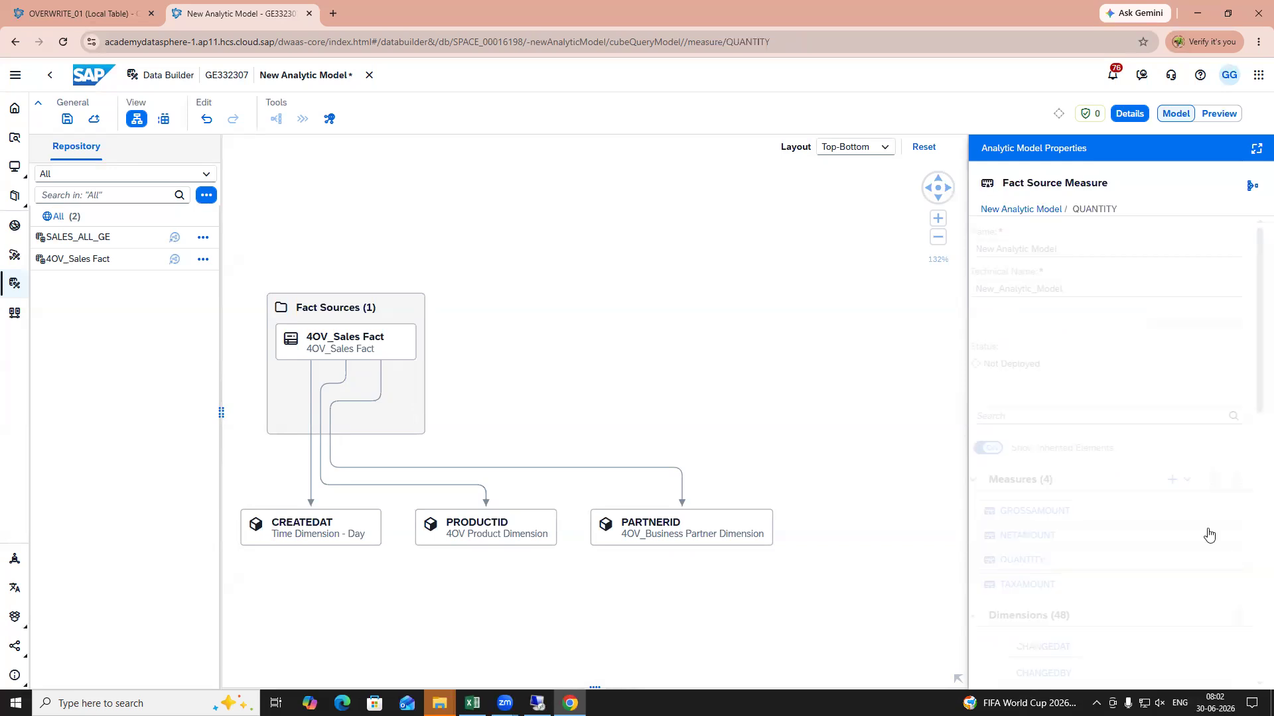
pyautogui.click(1072, 407)
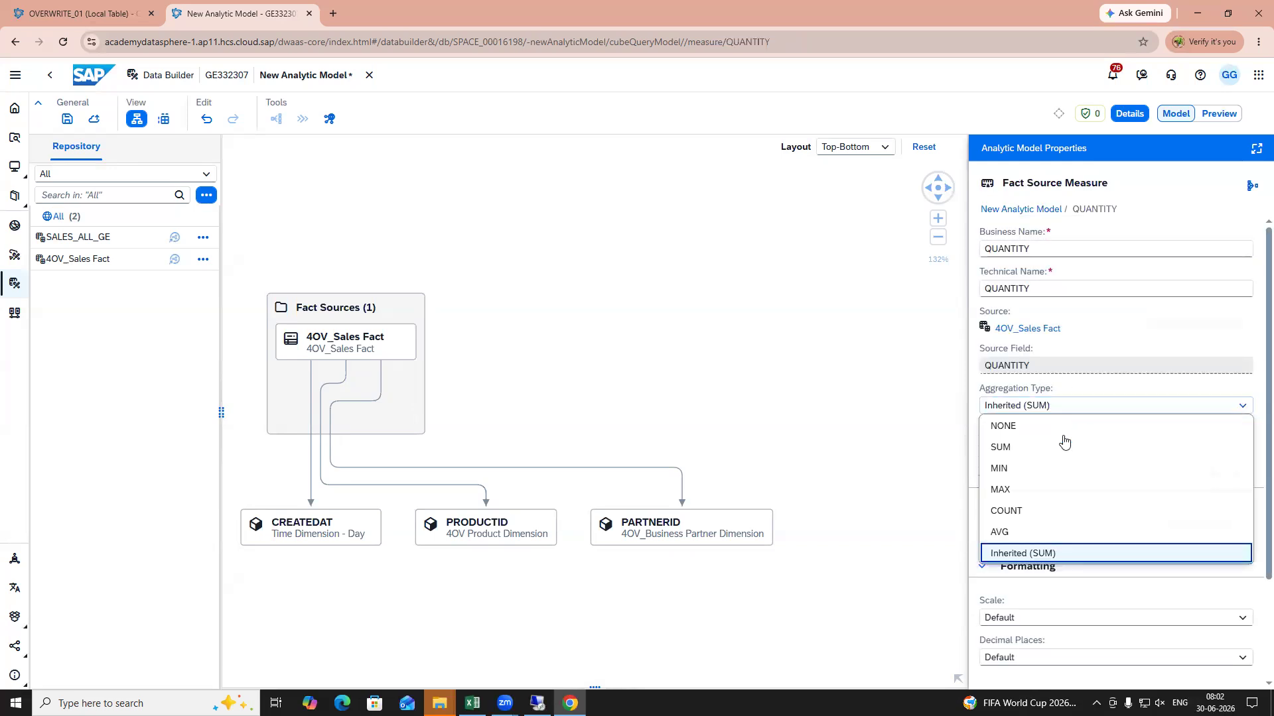
pyautogui.click(1015, 446)
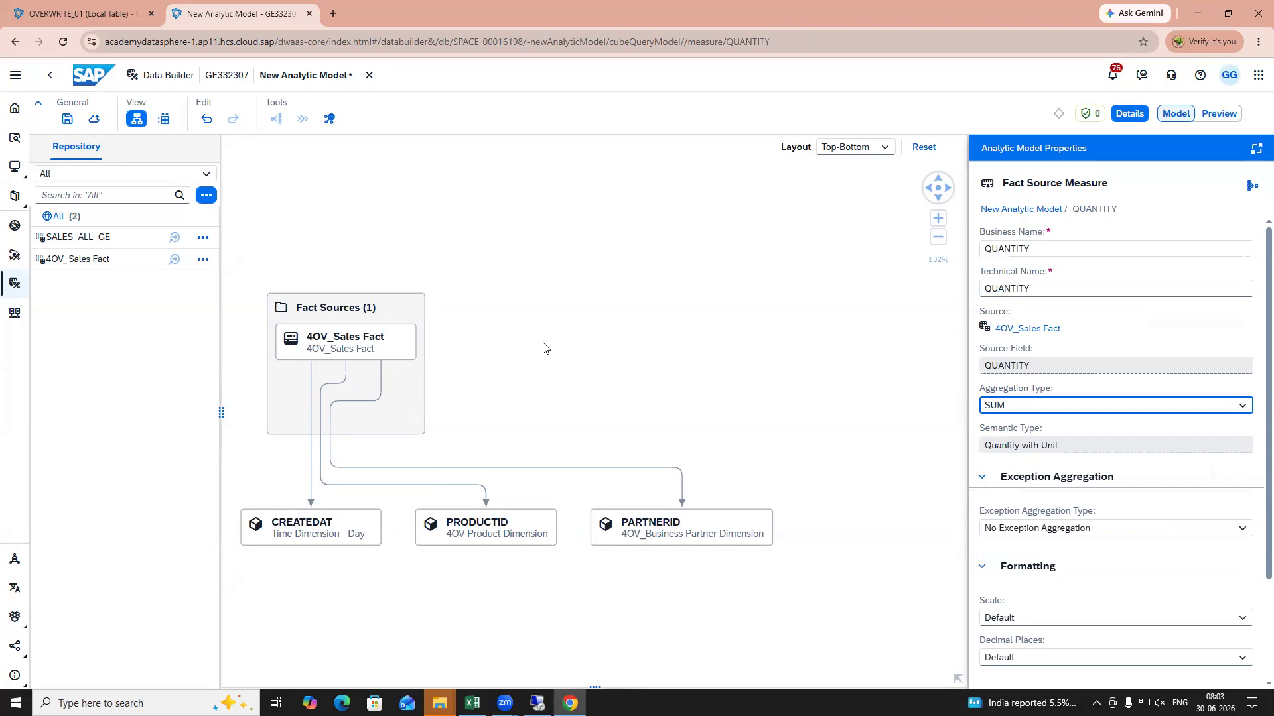
# Step: Review the model's measures and dimensions and the aggregation type options of the TAXAMOUNT measure
pyautogui.scroll(-3, 544, 349)
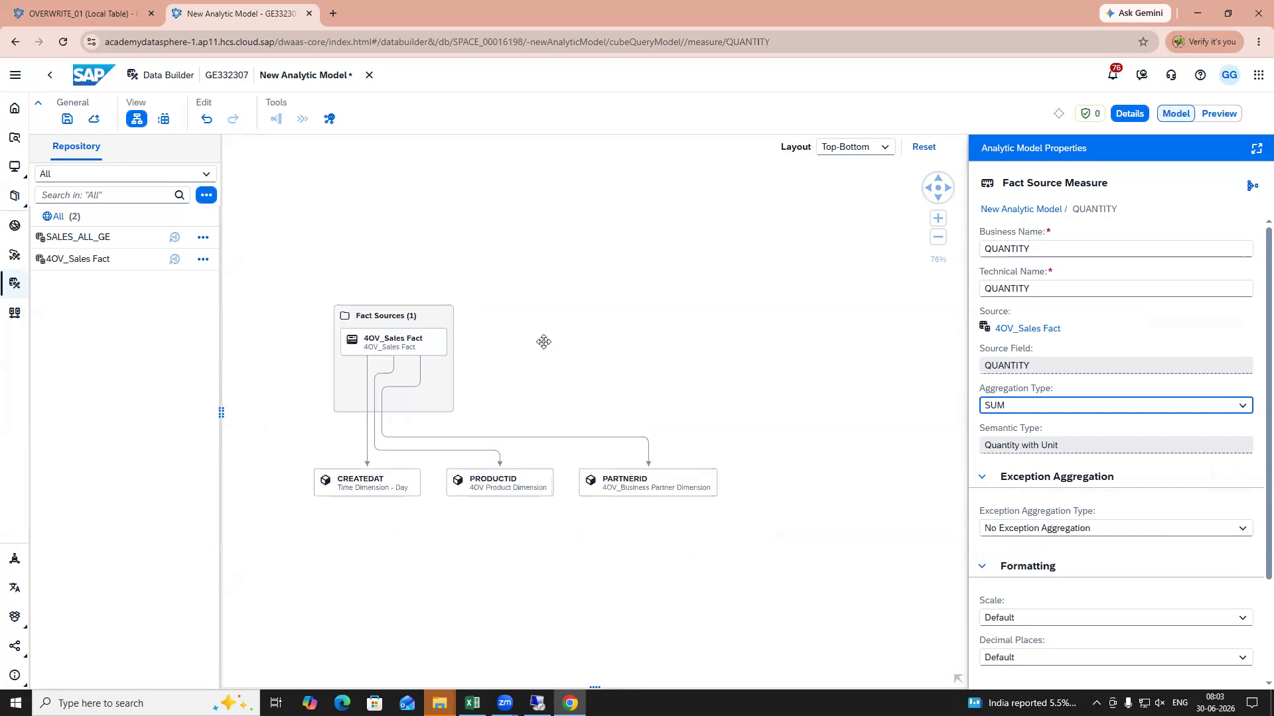
pyautogui.moveTo(504, 355); pyautogui.dragTo(507, 325)
pyautogui.scroll(1, 506, 327)
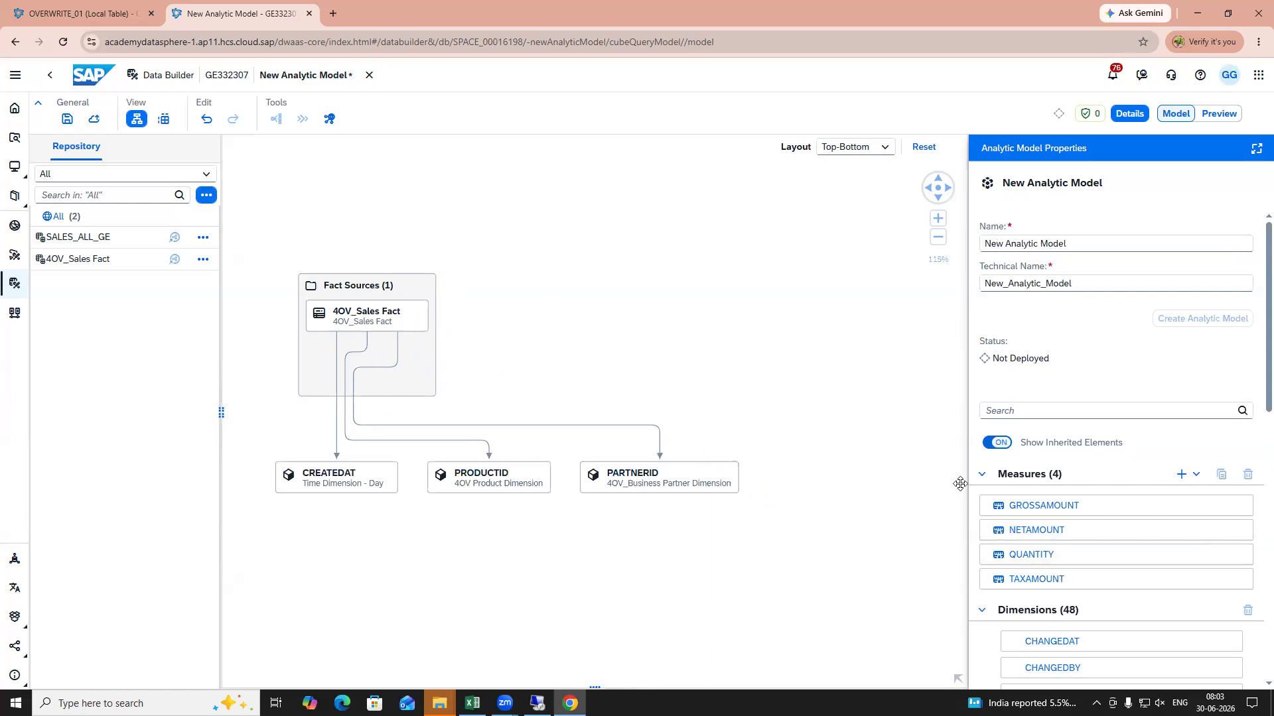
pyautogui.scroll(-3, 959, 484)
pyautogui.scroll(-4, 1256, 384)
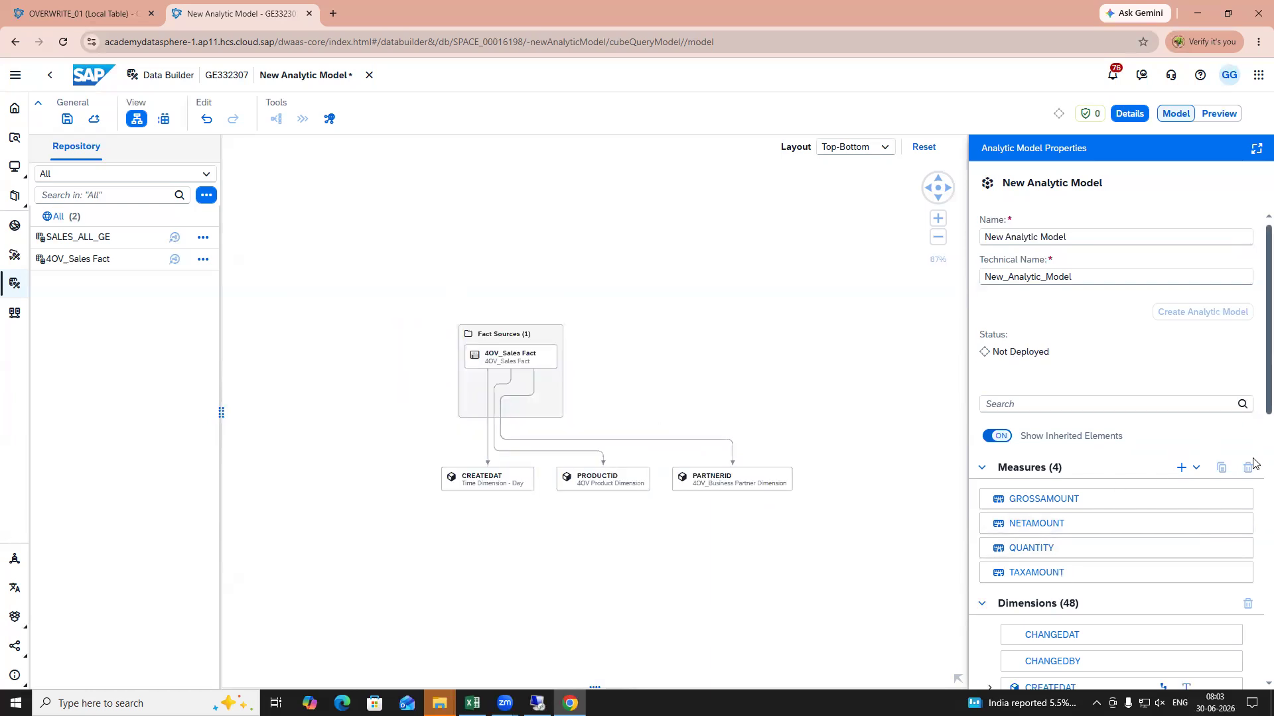
pyautogui.scroll(-5, 1253, 470)
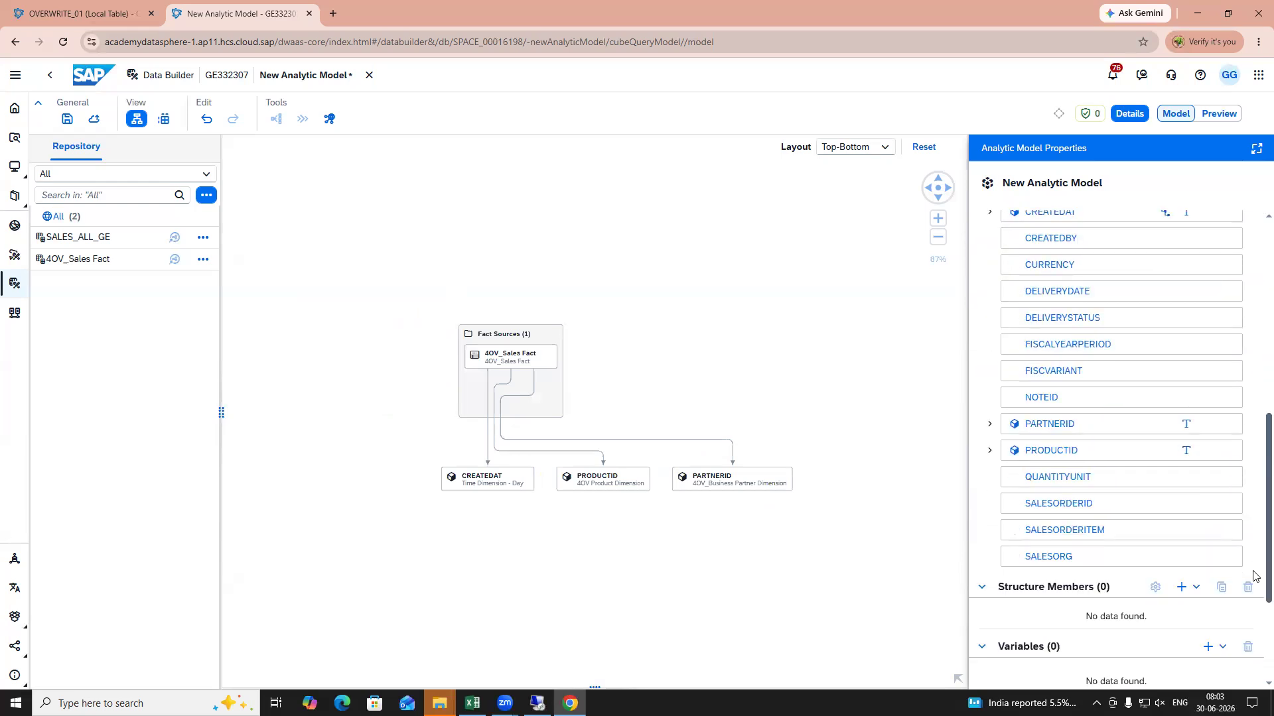
pyautogui.scroll(6, 1254, 464)
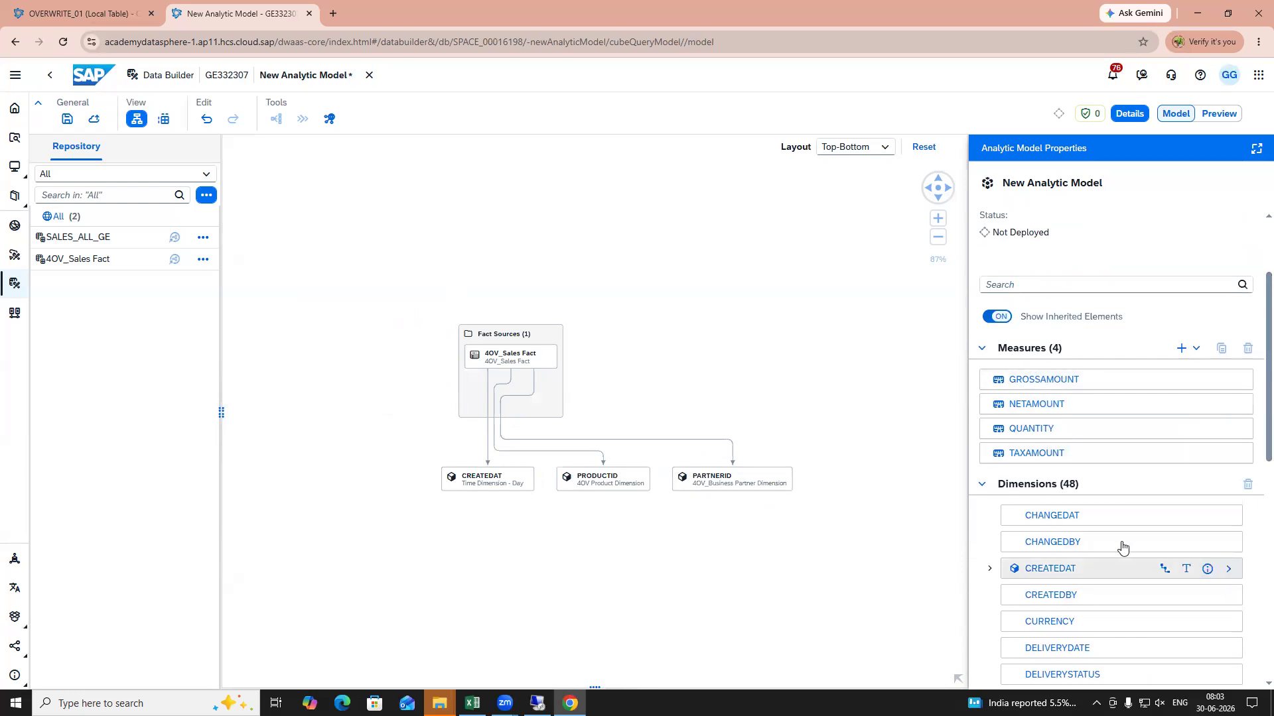
pyautogui.click(1228, 453)
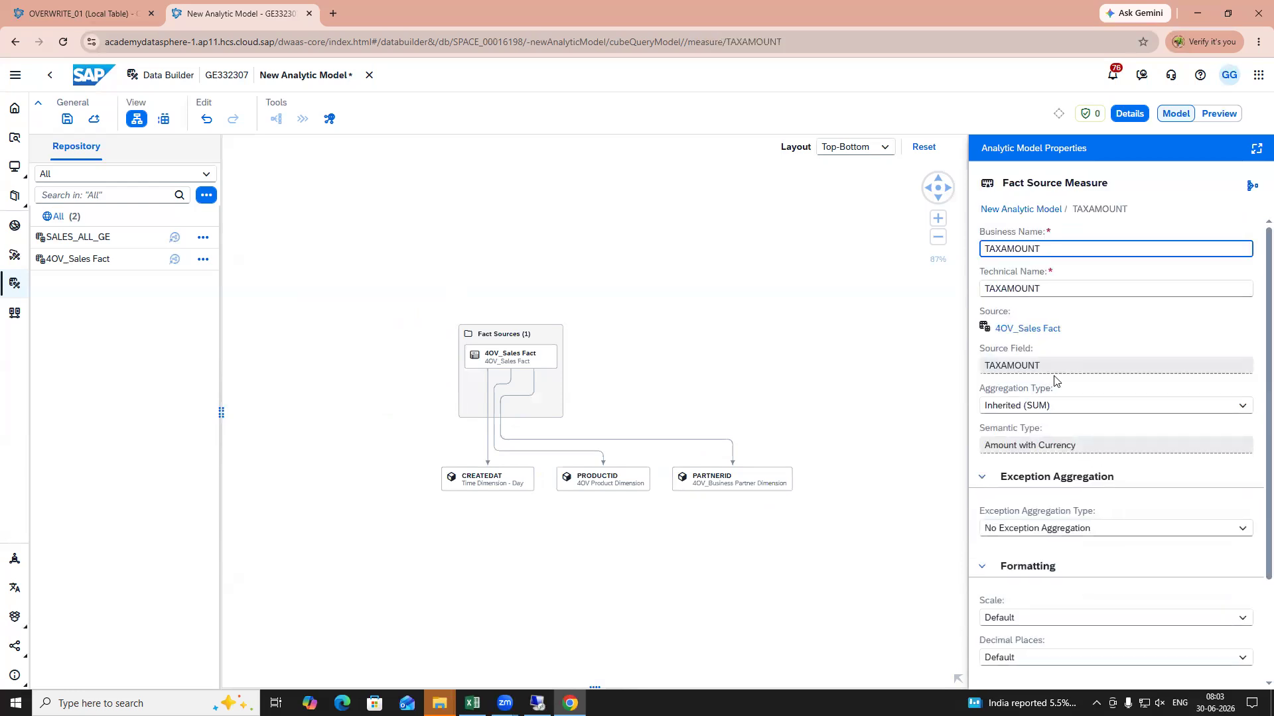
pyautogui.click(1059, 409)
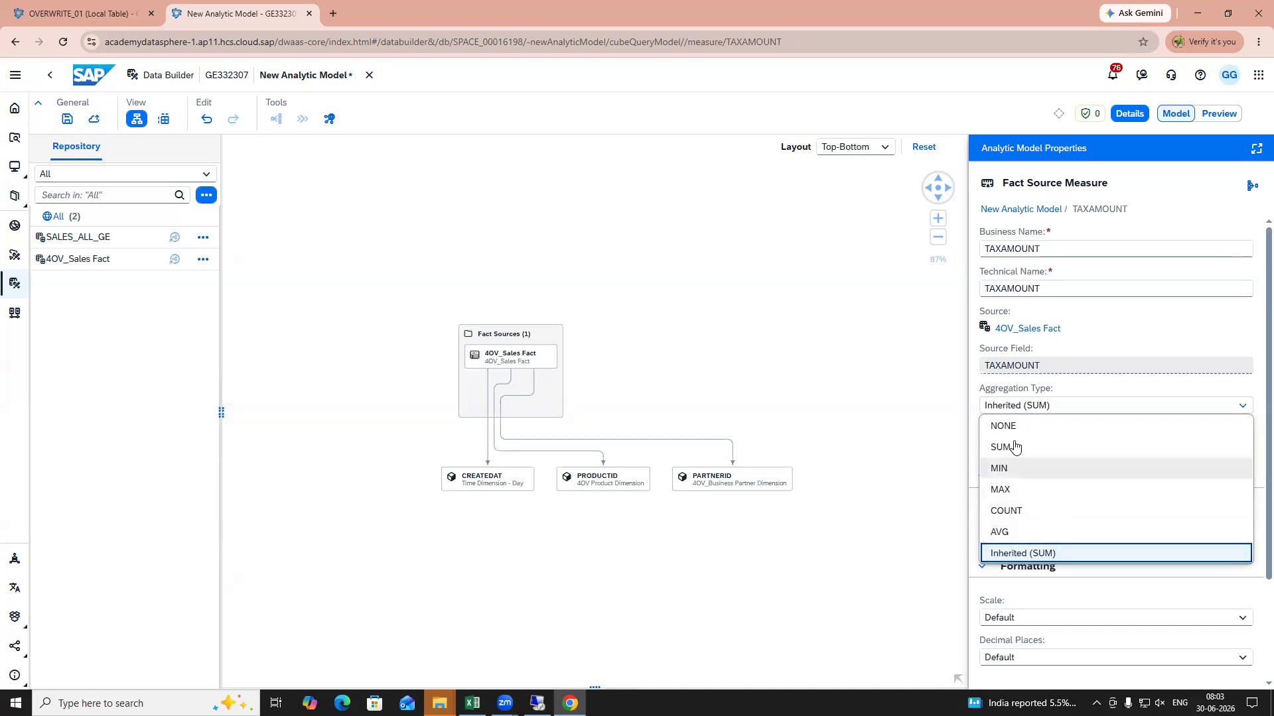
pyautogui.click(909, 425)
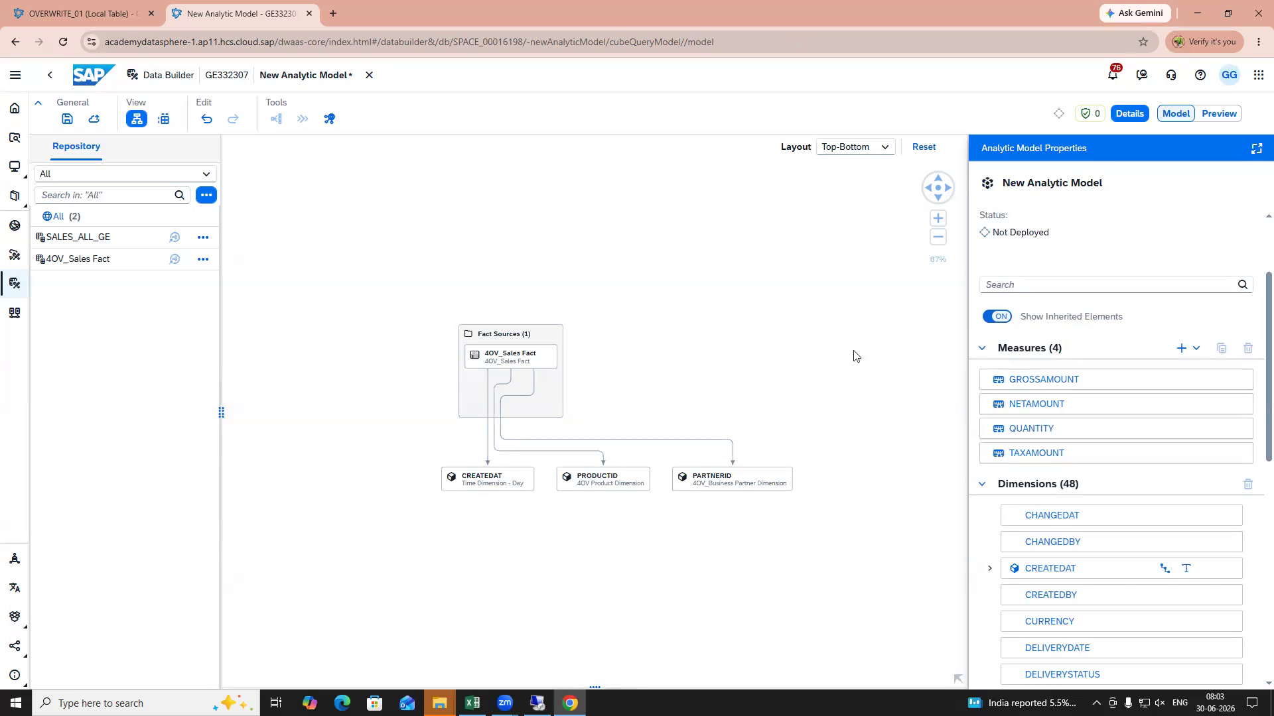
# Step: Rename the analytic model to RL_FACT
pyautogui.scroll(2, 1257, 285)
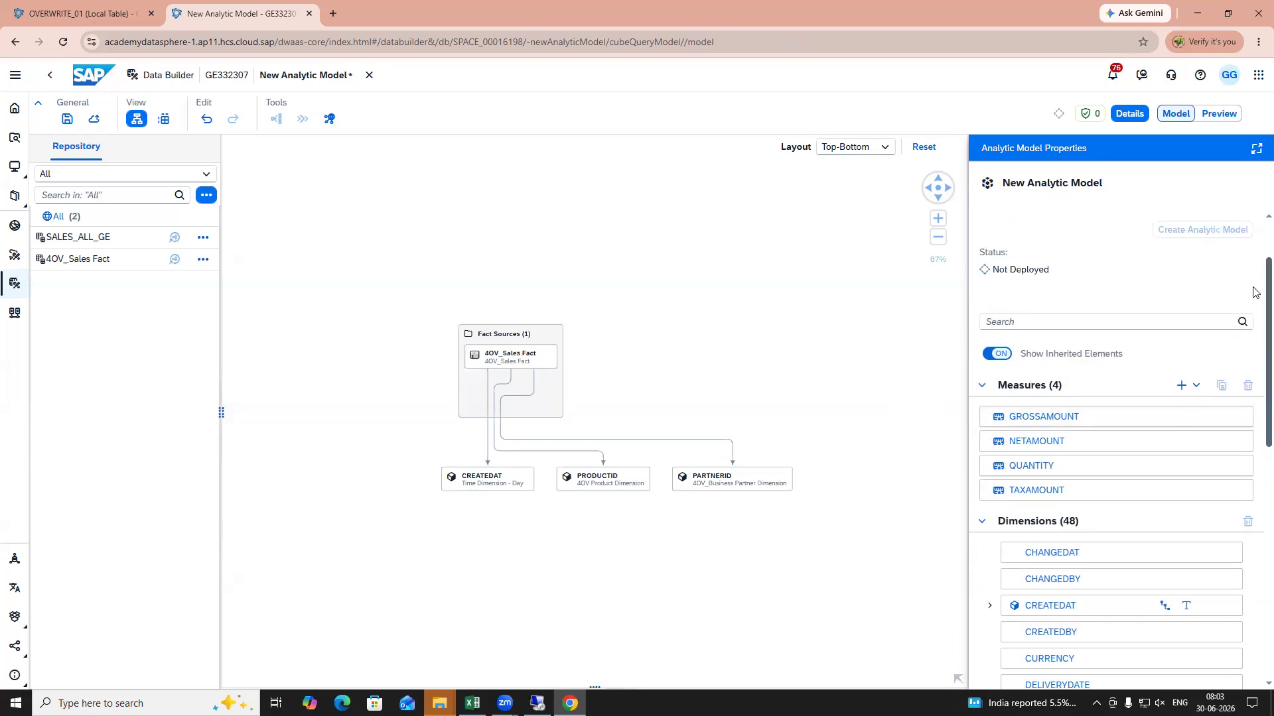
pyautogui.scroll(-10, 1253, 256)
pyautogui.scroll(7, 1253, 280)
pyautogui.scroll(3, 1254, 284)
pyautogui.tripleClick(1081, 247)
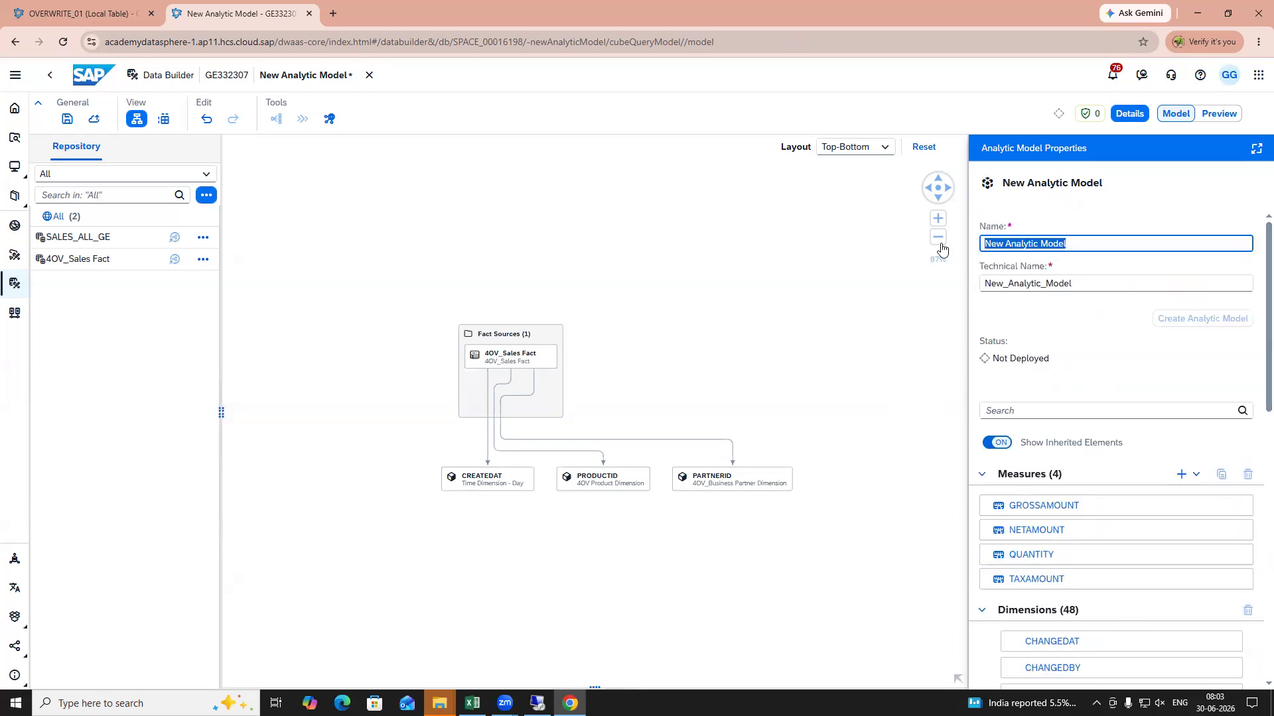
pyautogui.write('A')
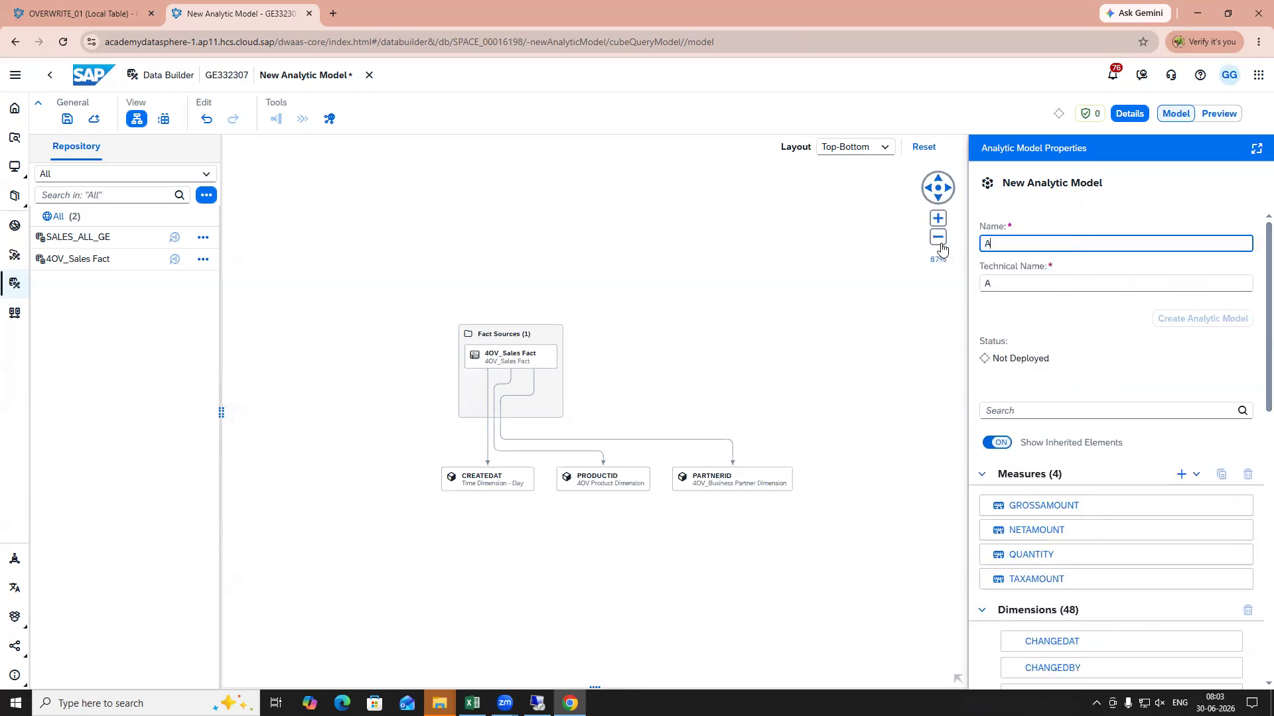
pyautogui.press('BackSpace')
pyautogui.write('RL')
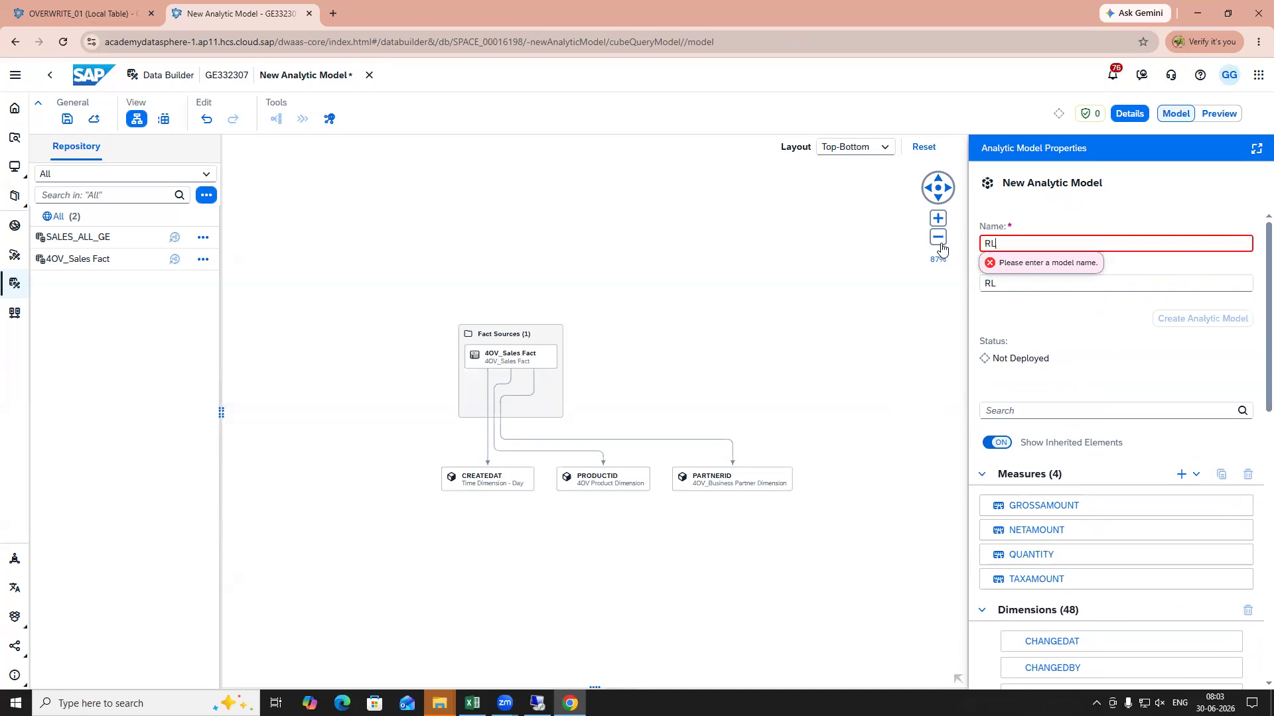
pyautogui.write('_FACT')
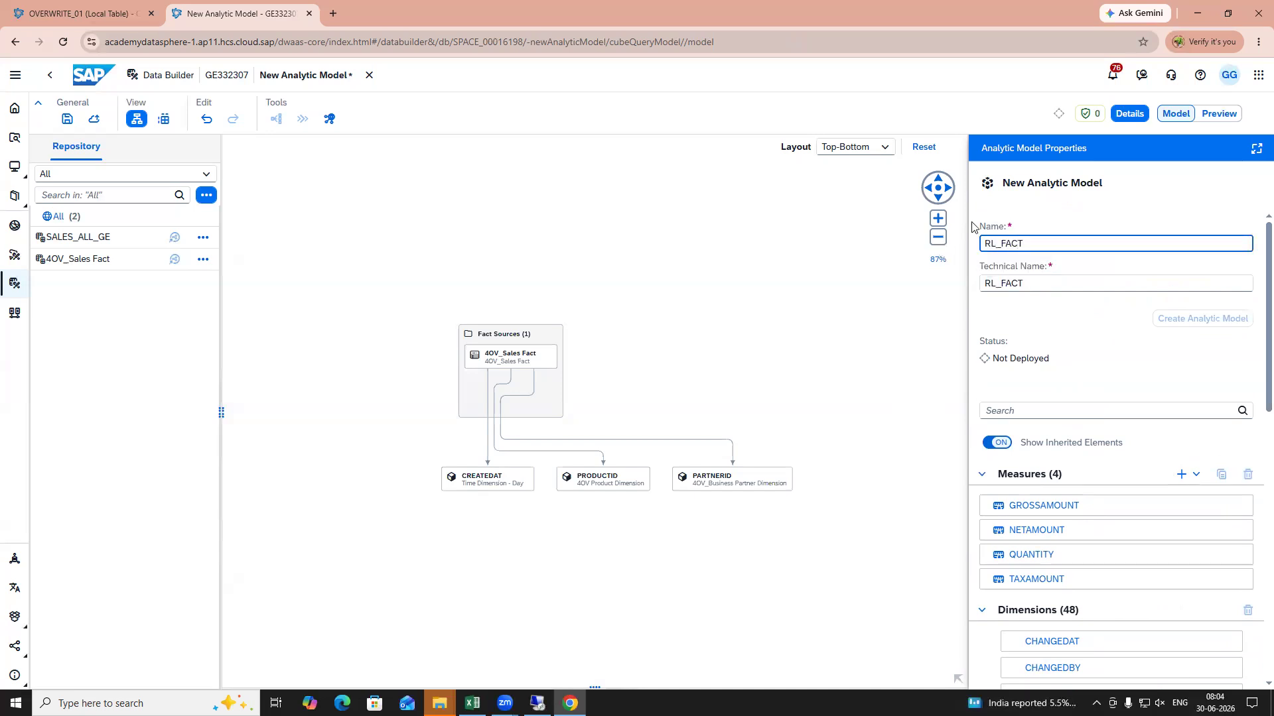
# Step: Save the RL_FACT analytic model in the GE332307 space and deploy it
pyautogui.click(66, 122)
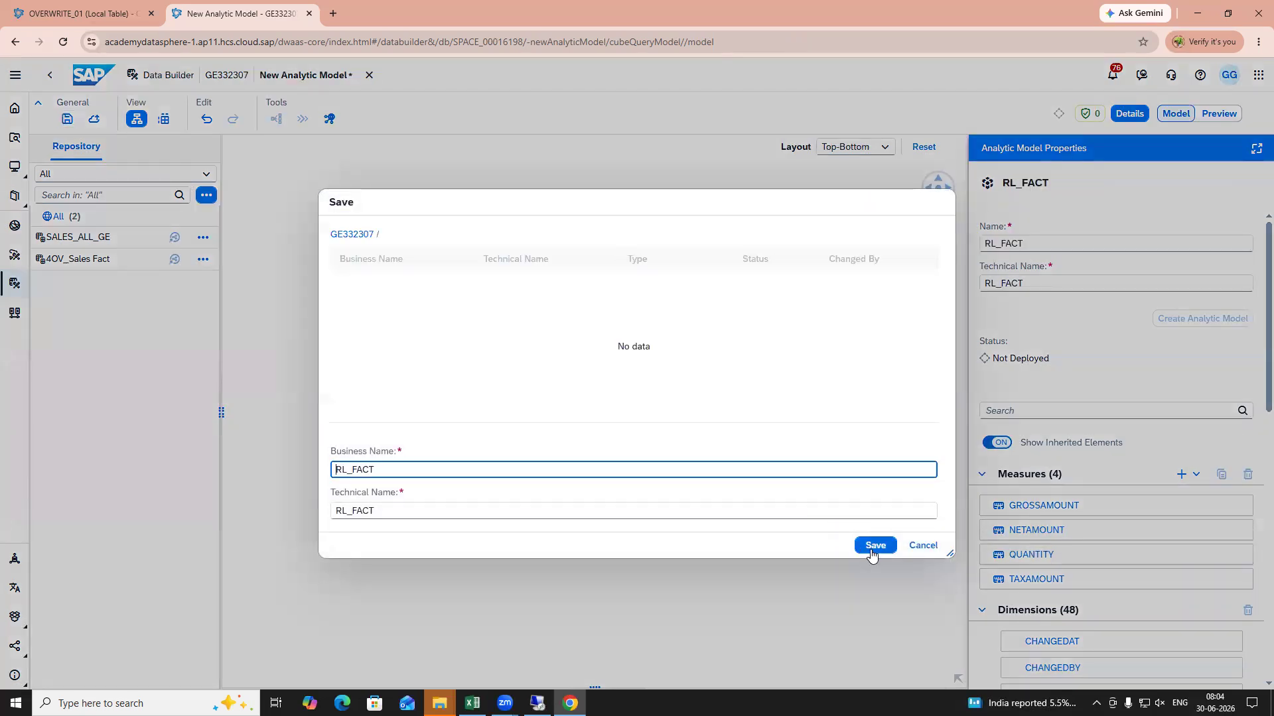
pyautogui.click(867, 549)
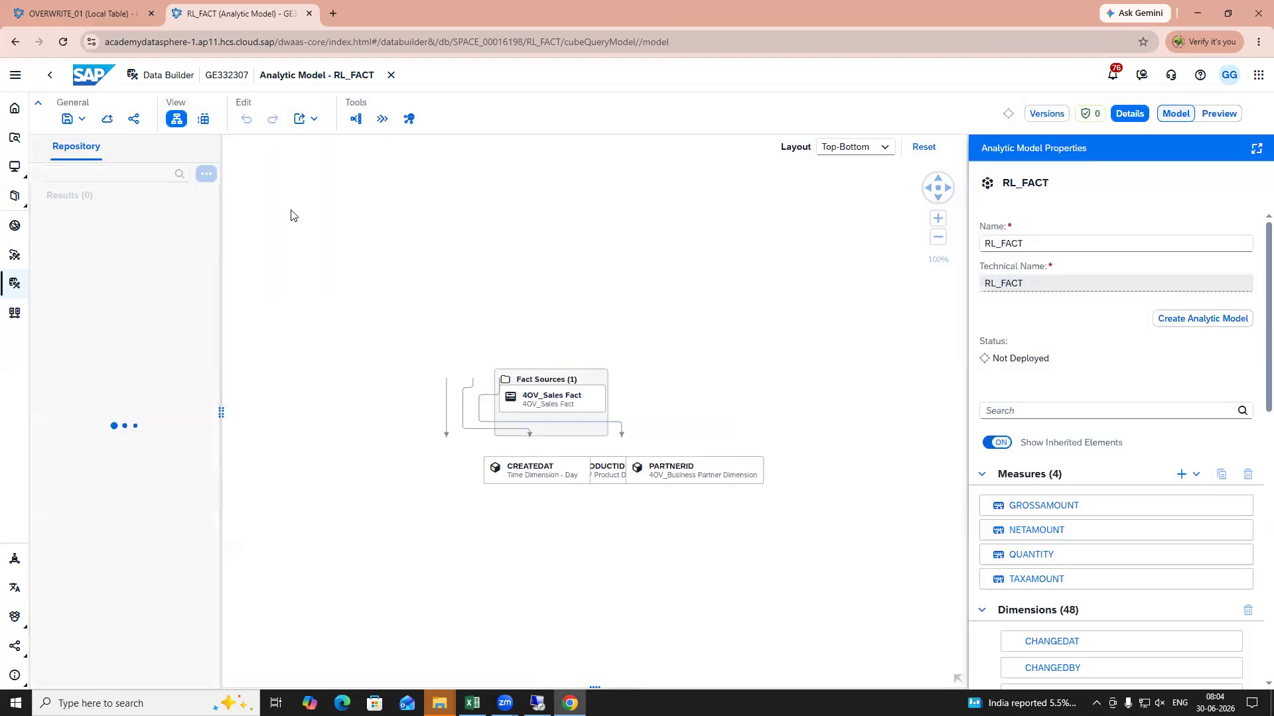
pyautogui.click(107, 119)
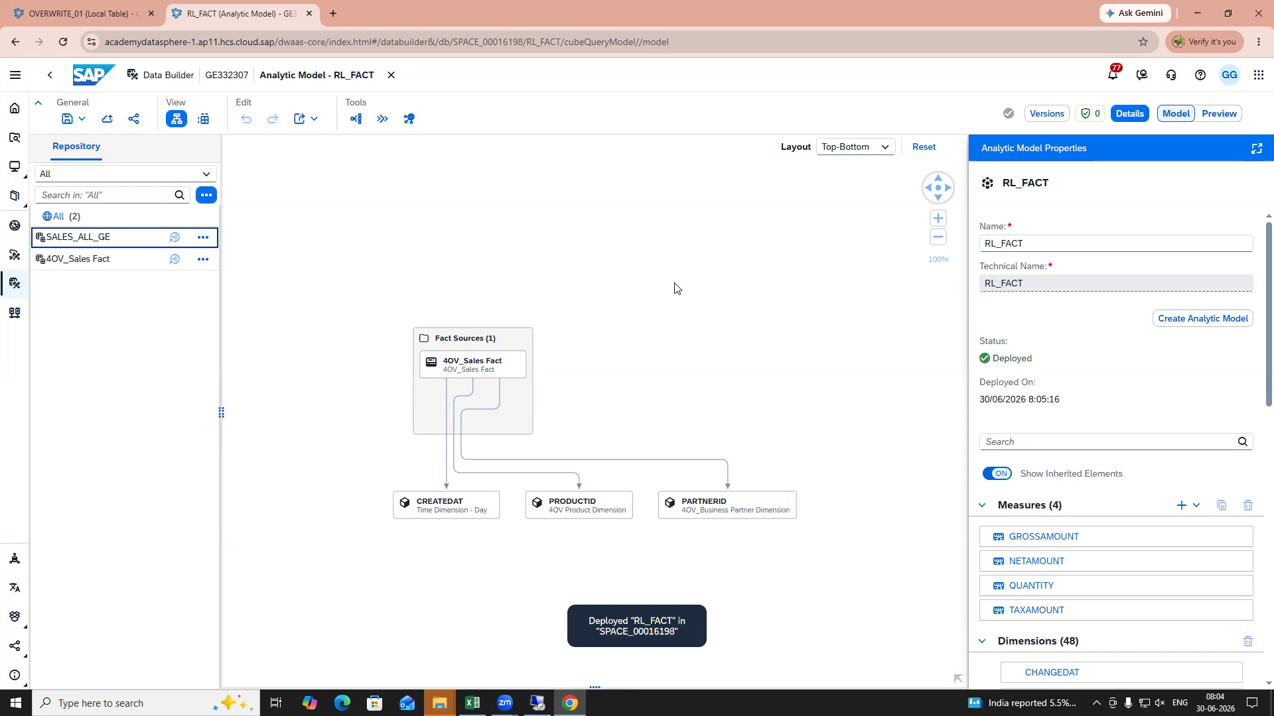
# Step: Preview the RL_FACT measures broken down by PRODUCTID, and replace that row dimension with SALESORG
pyautogui.click(1218, 113)
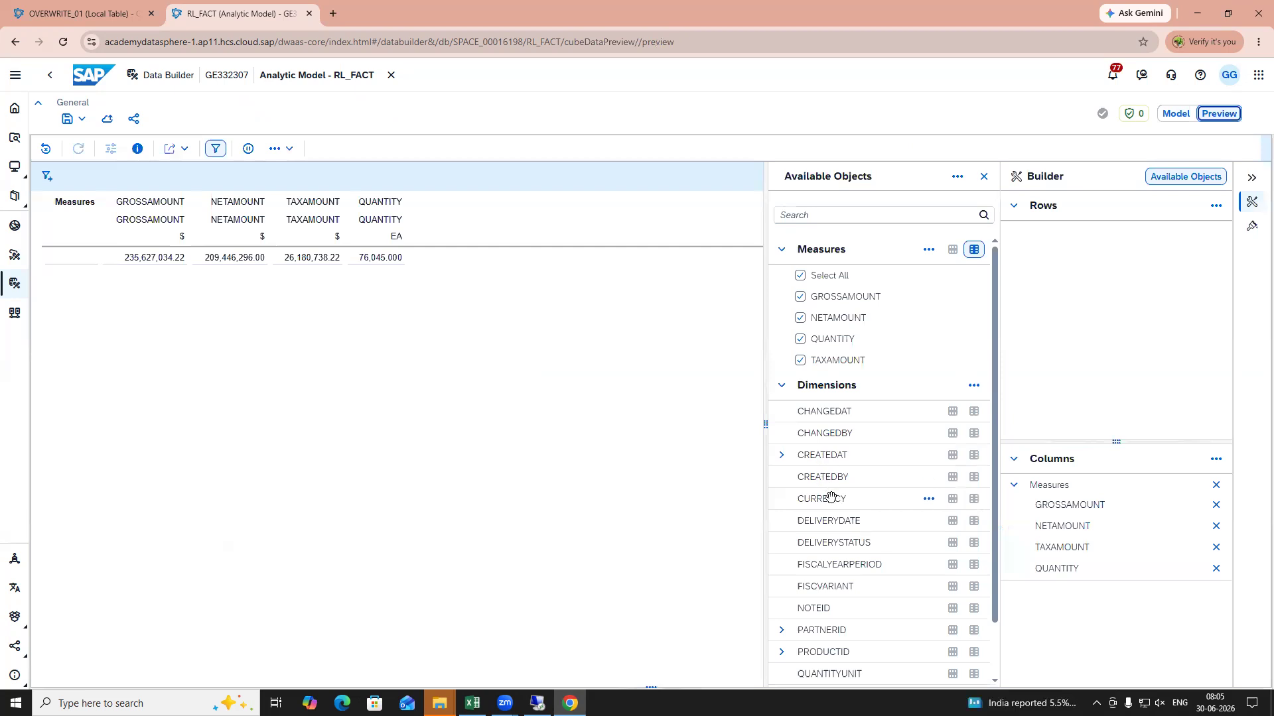
pyautogui.scroll(-1, 831, 497)
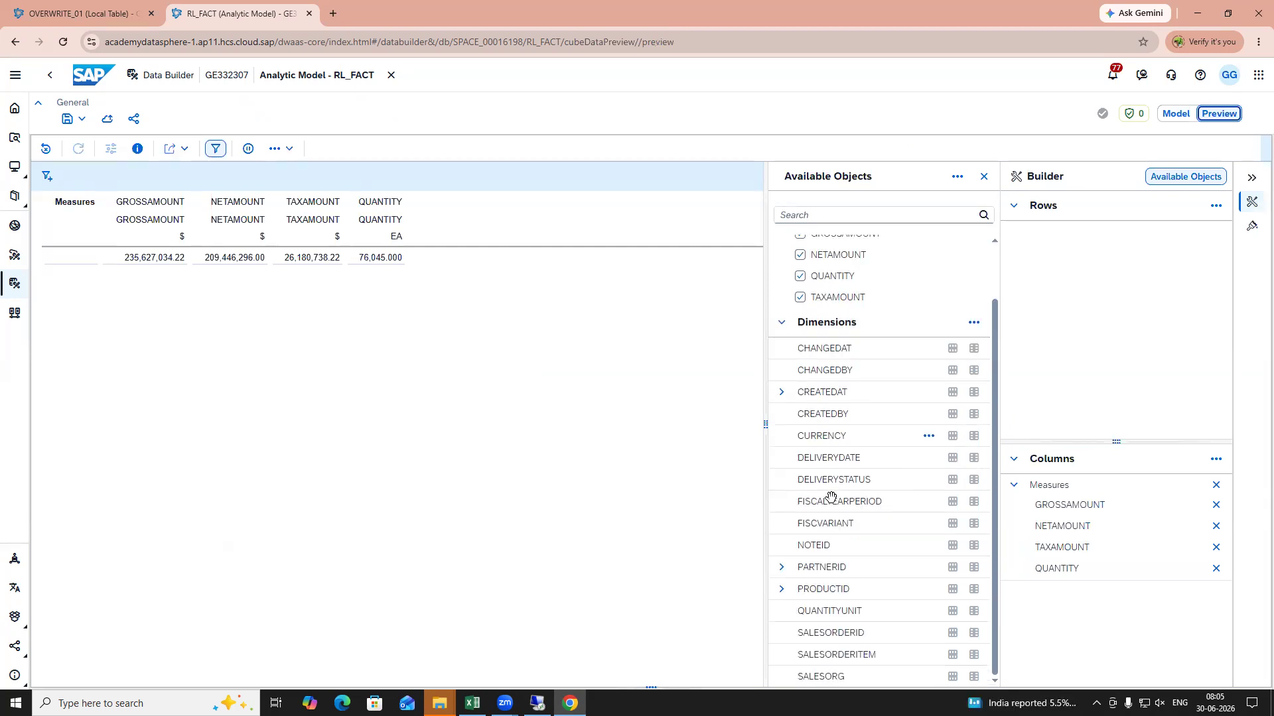
pyautogui.click(953, 589)
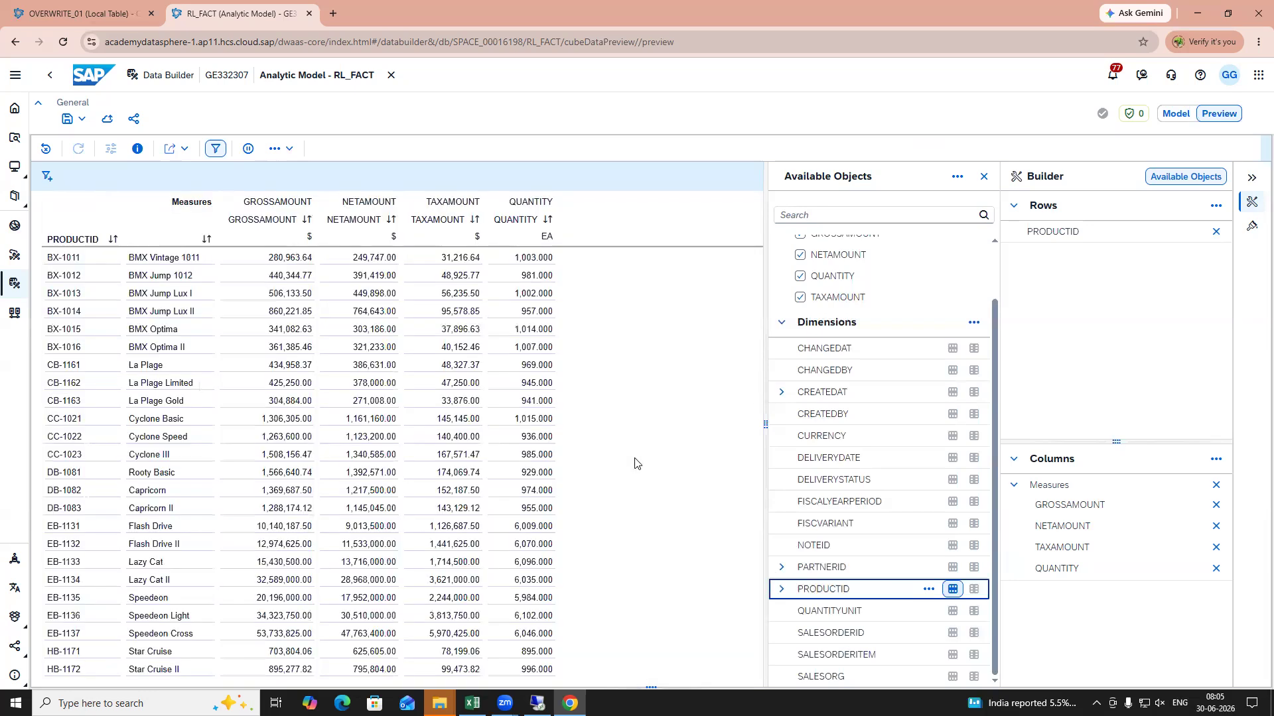
pyautogui.click(1216, 232)
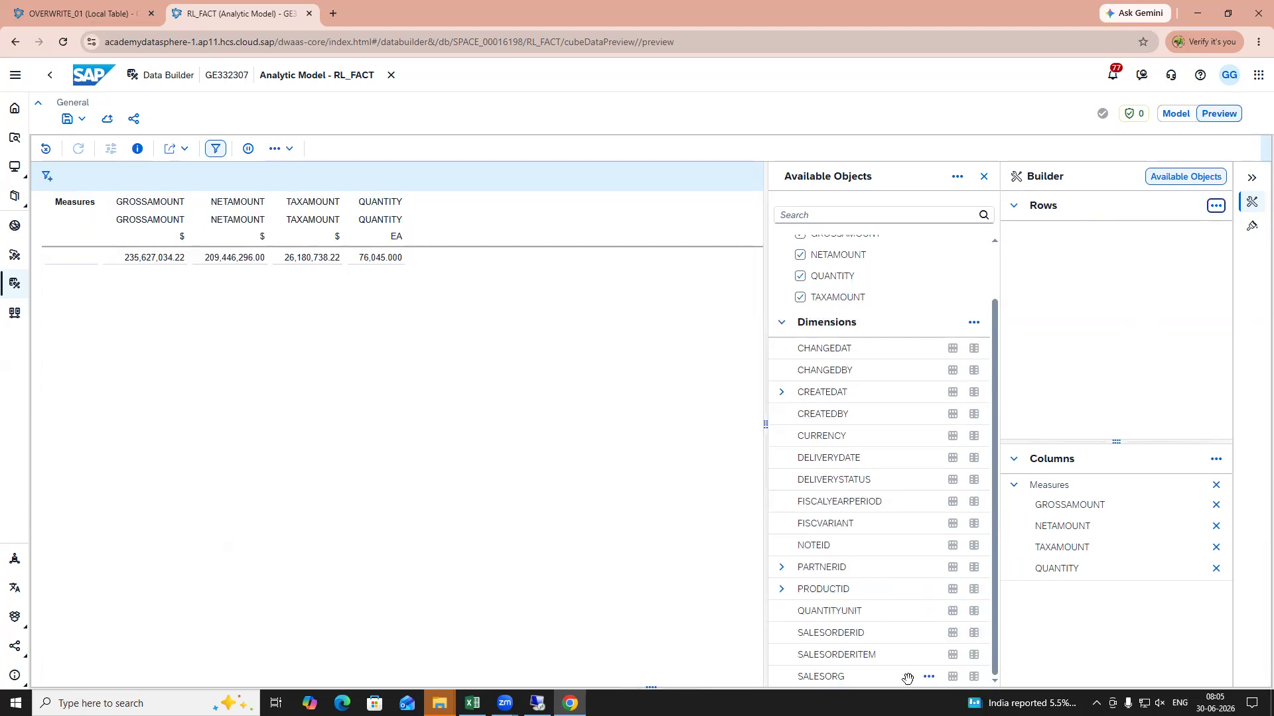
pyautogui.click(953, 677)
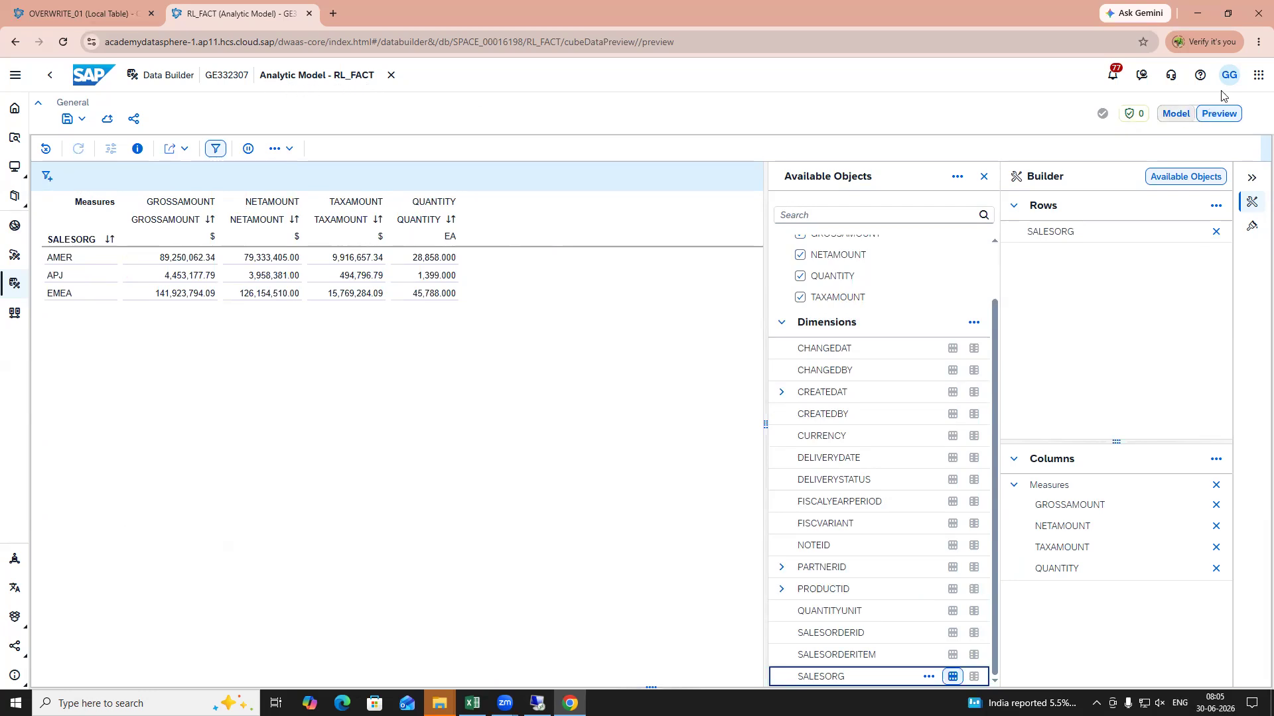
# Step: Switch to SAP Analytics Cloud and create a new canvas story
pyautogui.click(1257, 78)
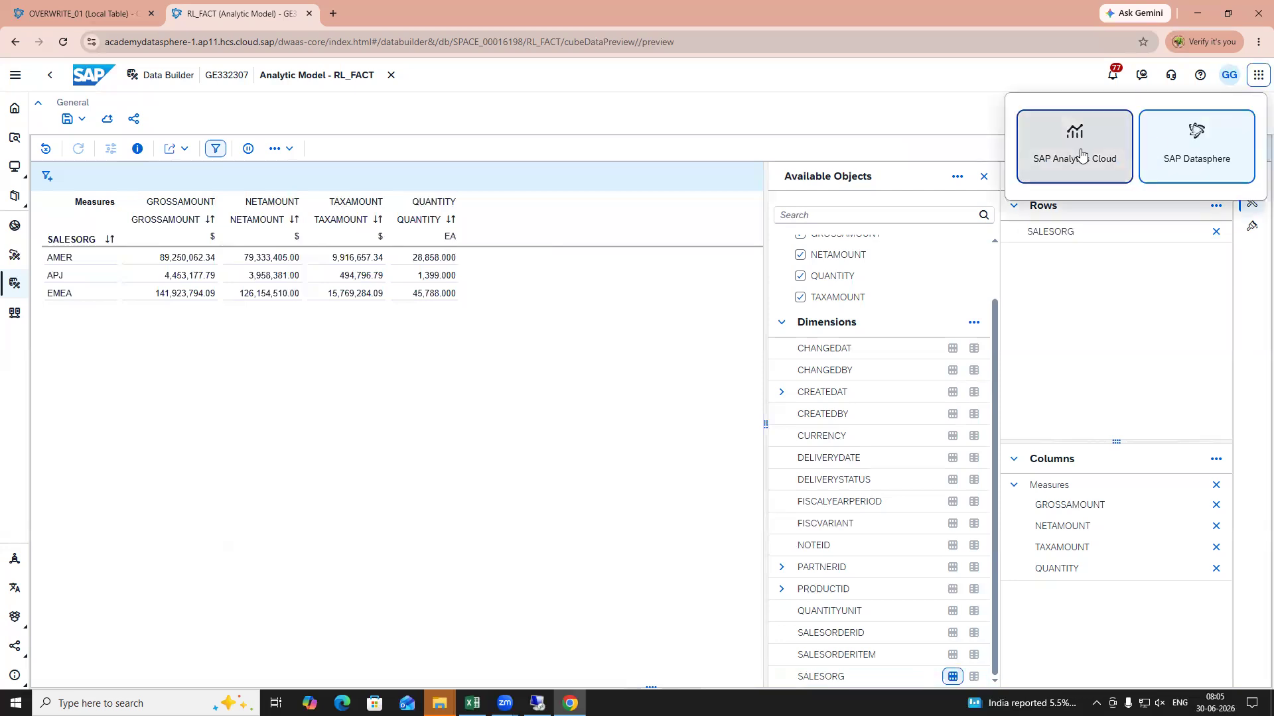
pyautogui.click(1073, 134)
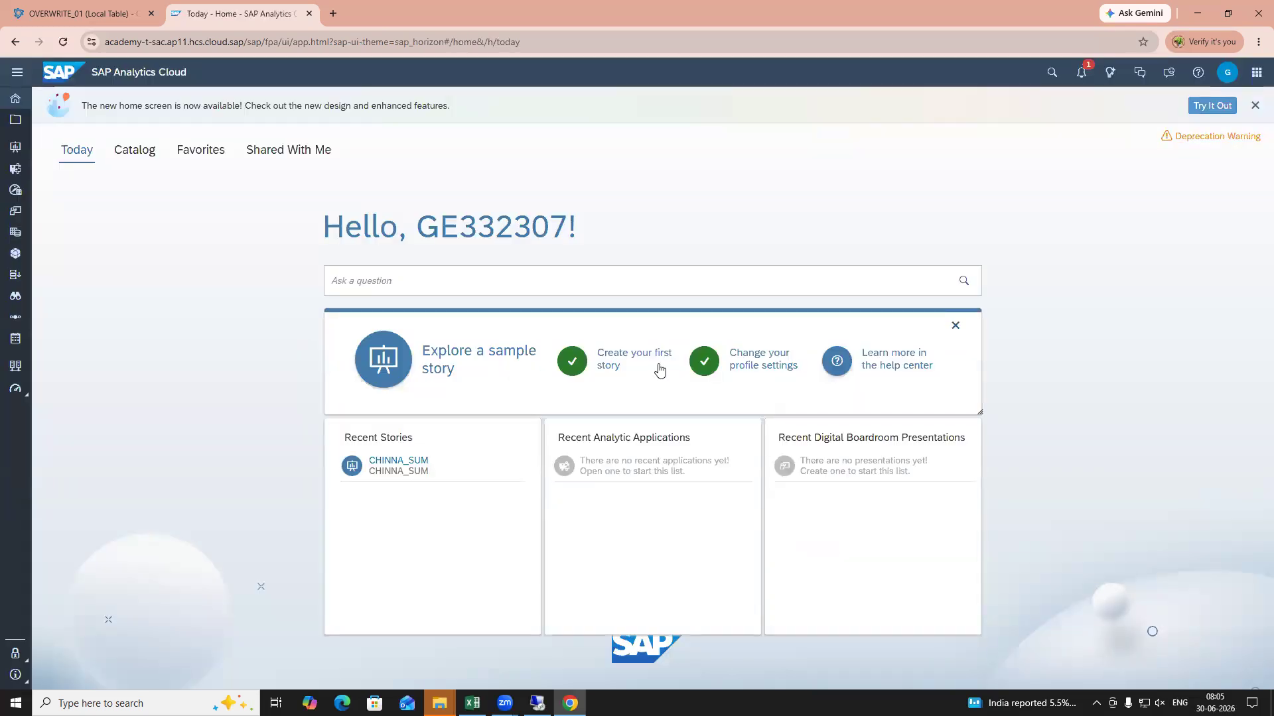
pyautogui.click(640, 358)
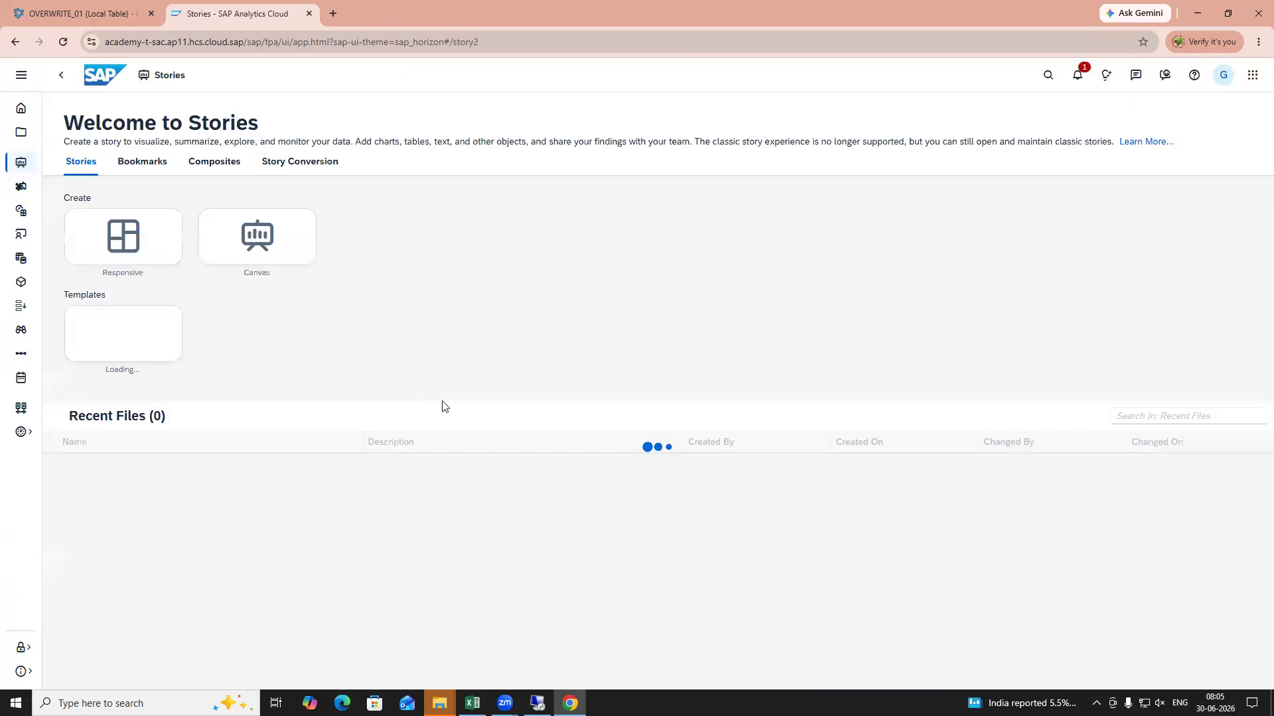
pyautogui.click(258, 243)
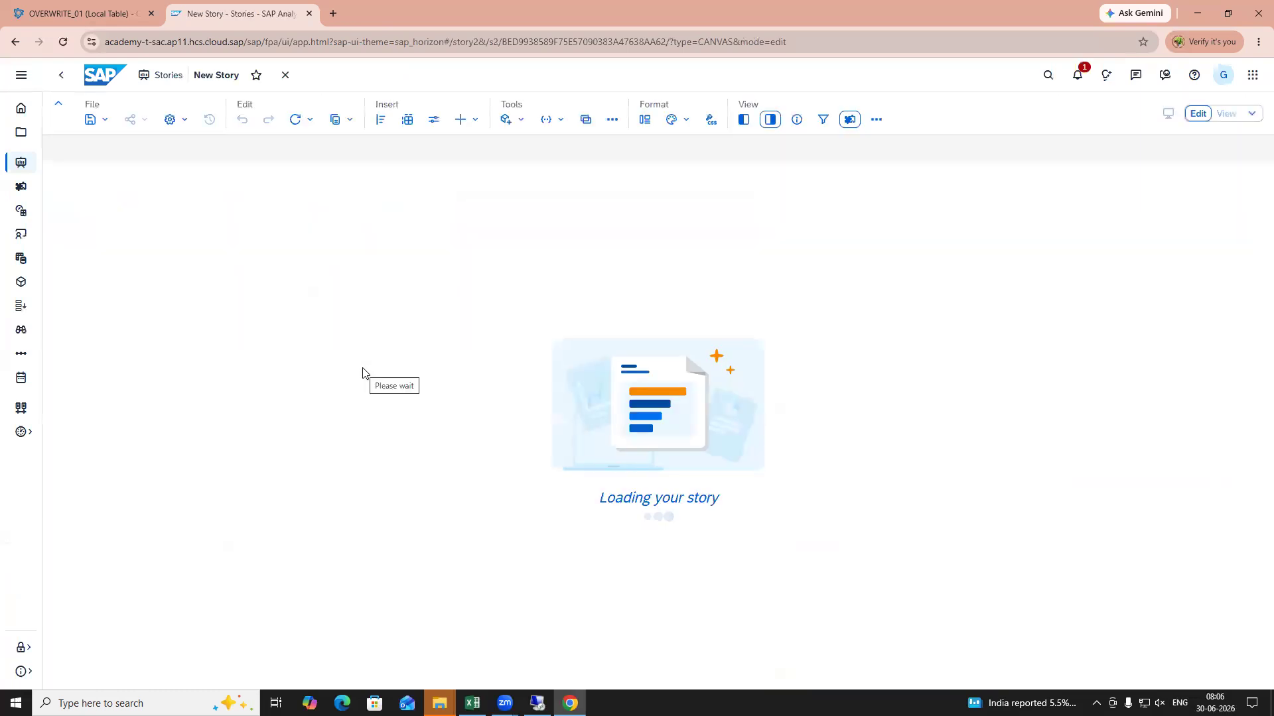
# Step: Insert a table on the story canvas and open the selection of another existing model for it
pyautogui.click(21, 77)
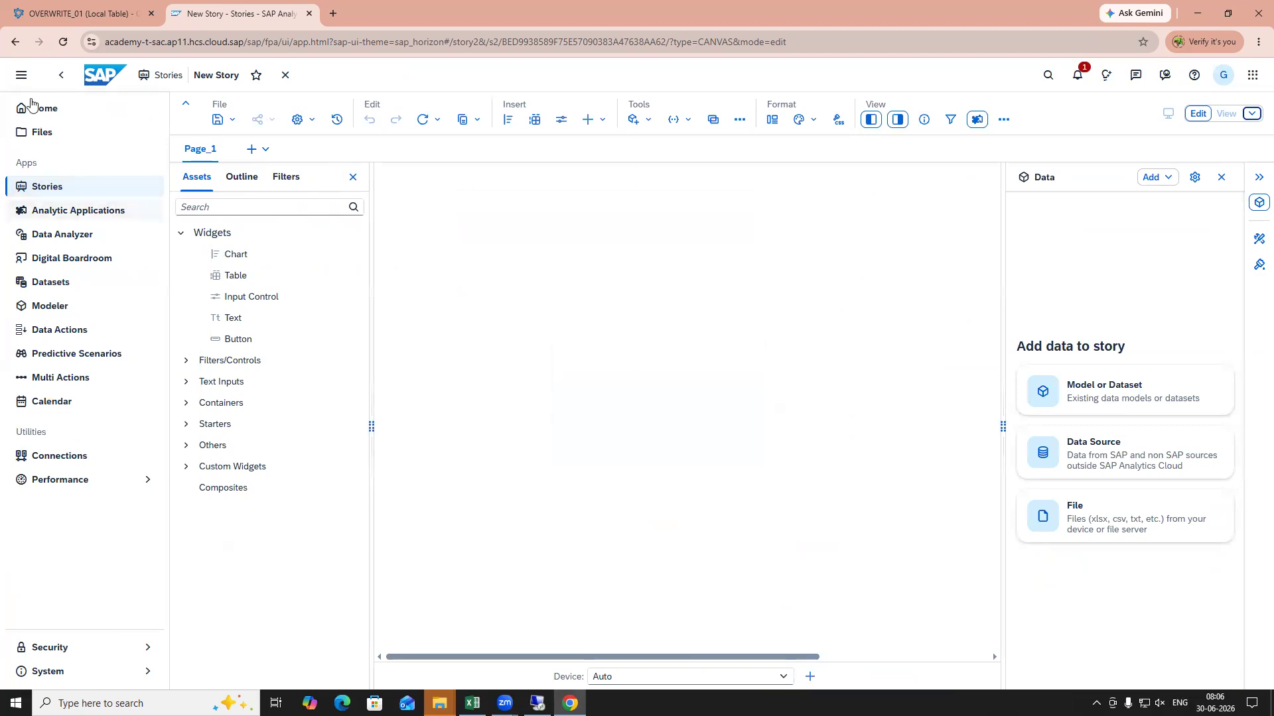
pyautogui.click(21, 76)
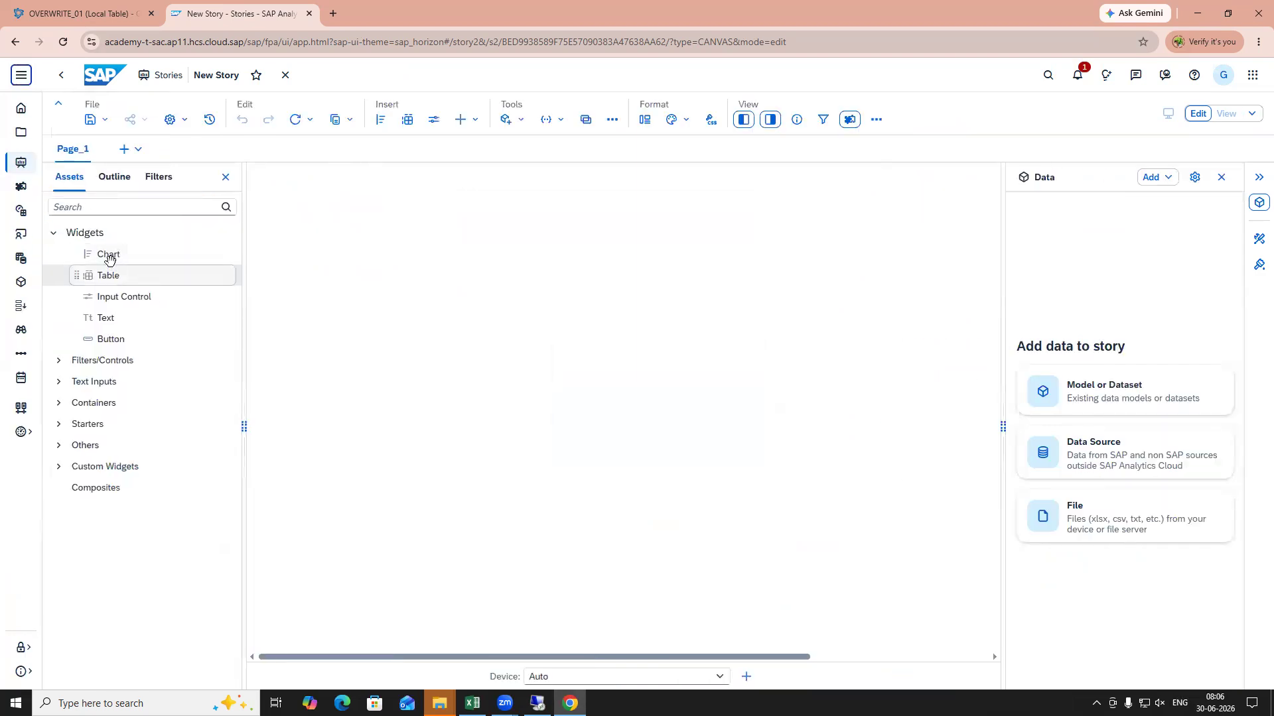
pyautogui.moveTo(109, 274); pyautogui.dragTo(401, 295)
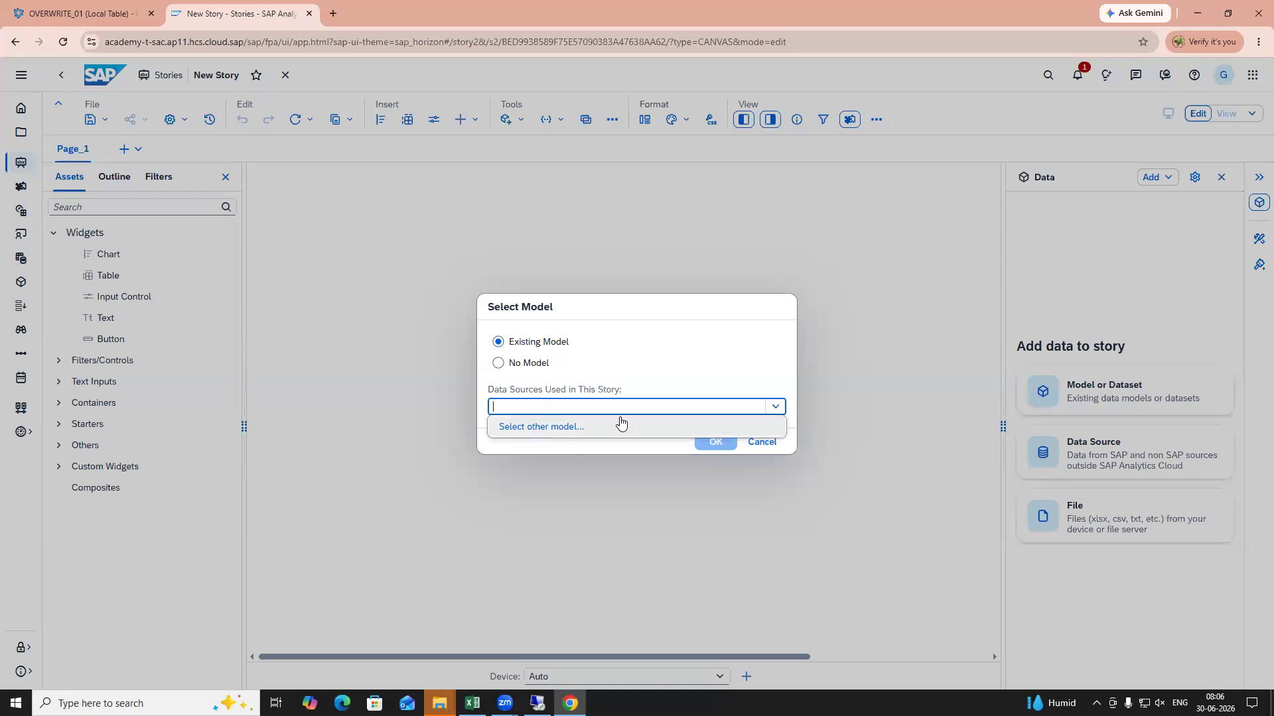
pyautogui.click(777, 413)
pyautogui.click(591, 414)
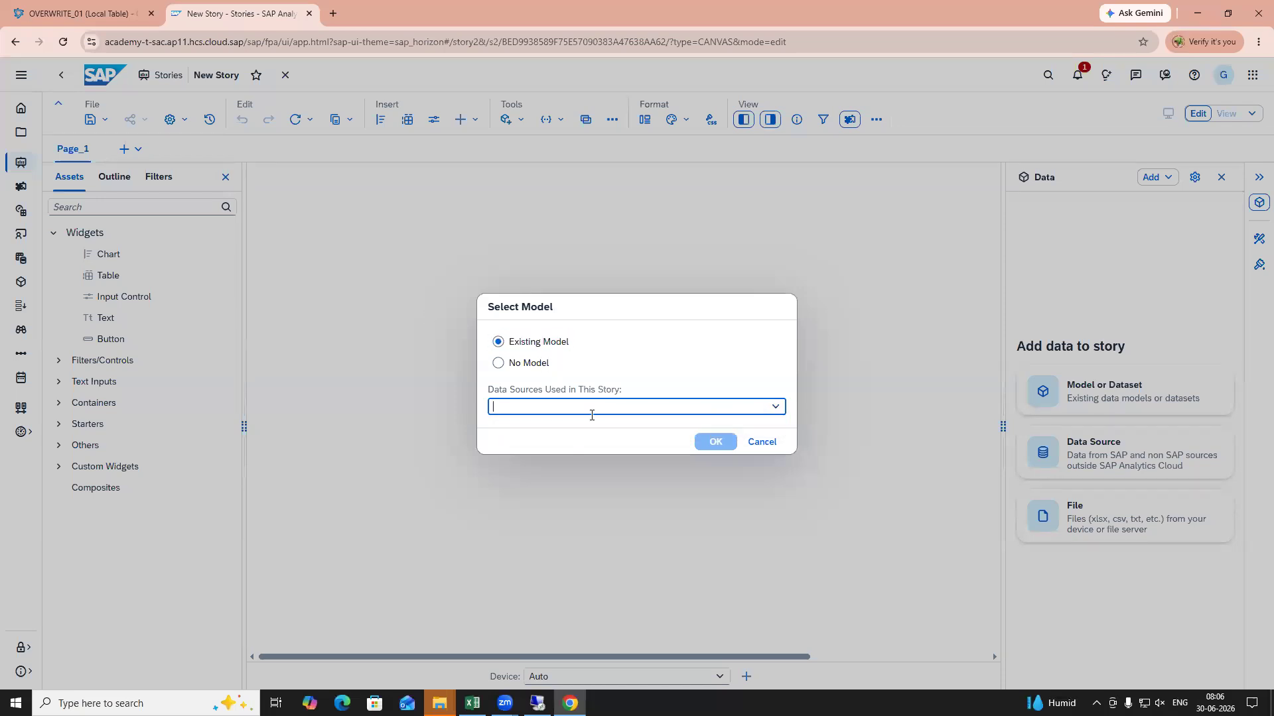
pyautogui.click(776, 406)
pyautogui.click(535, 428)
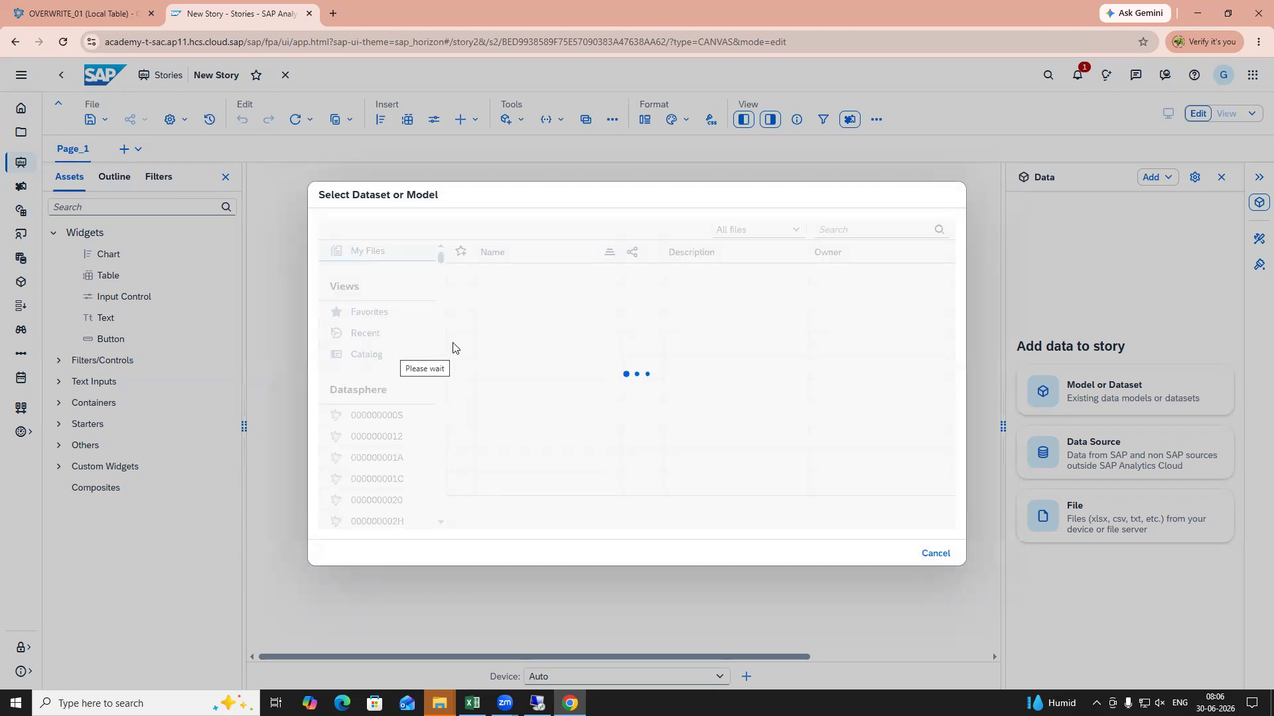
# Step: Select the RL_FACT model from SPACE_00016198 in the DataShere Datasphere connection as the table's data source
pyautogui.scroll(-5, 442, 341)
pyautogui.scroll(-5, 442, 341)
pyautogui.scroll(-4, 443, 351)
pyautogui.scroll(-4, 443, 367)
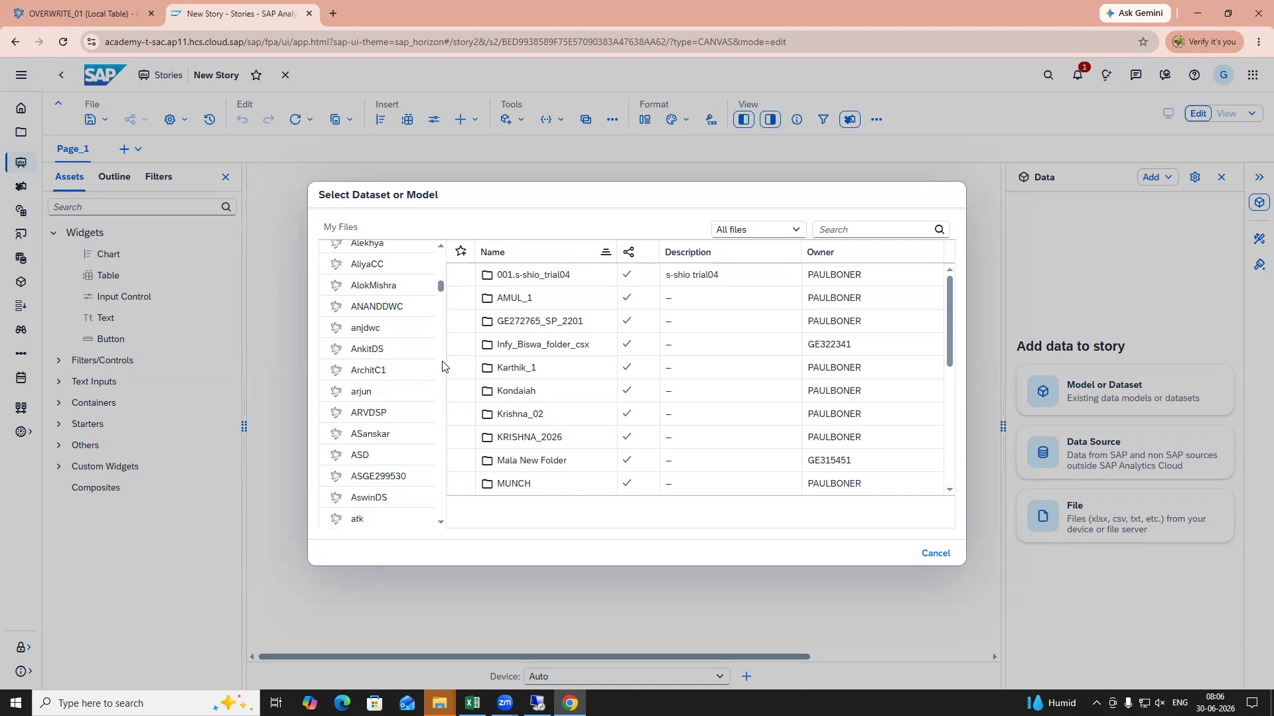
pyautogui.scroll(-2, 443, 367)
pyautogui.scroll(-4, 442, 366)
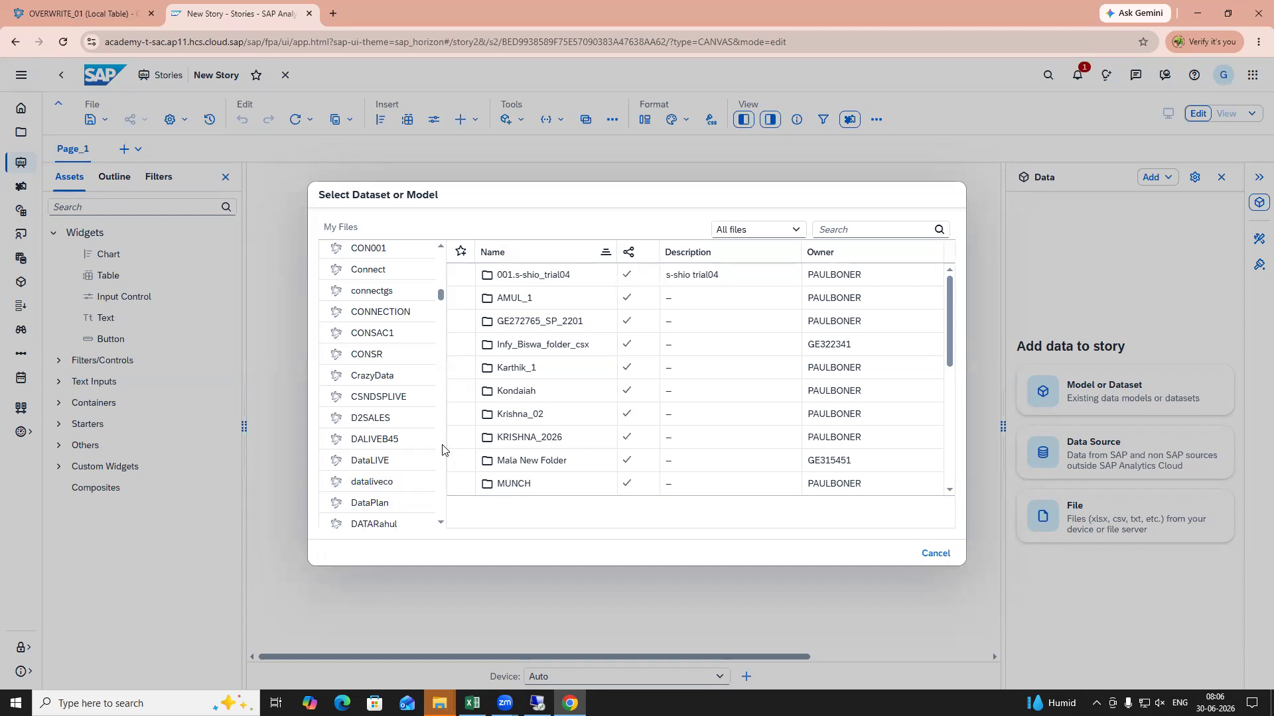
pyautogui.scroll(-4, 444, 450)
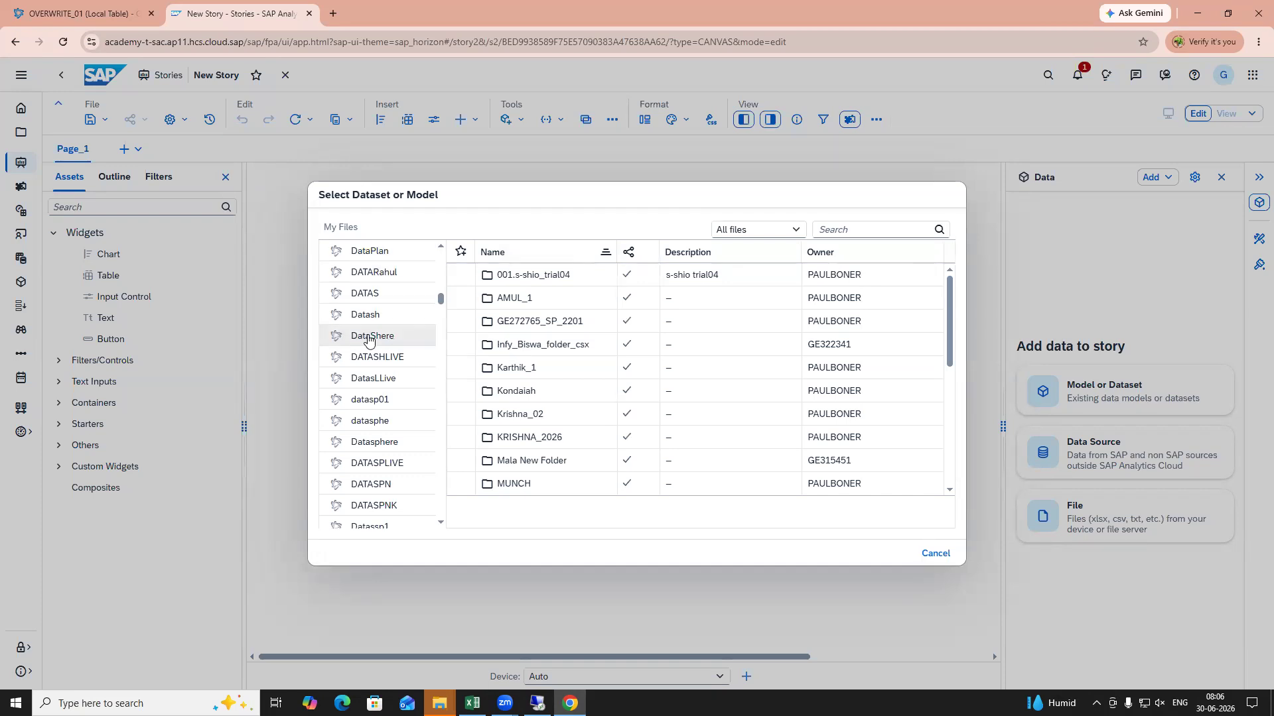
pyautogui.click(383, 339)
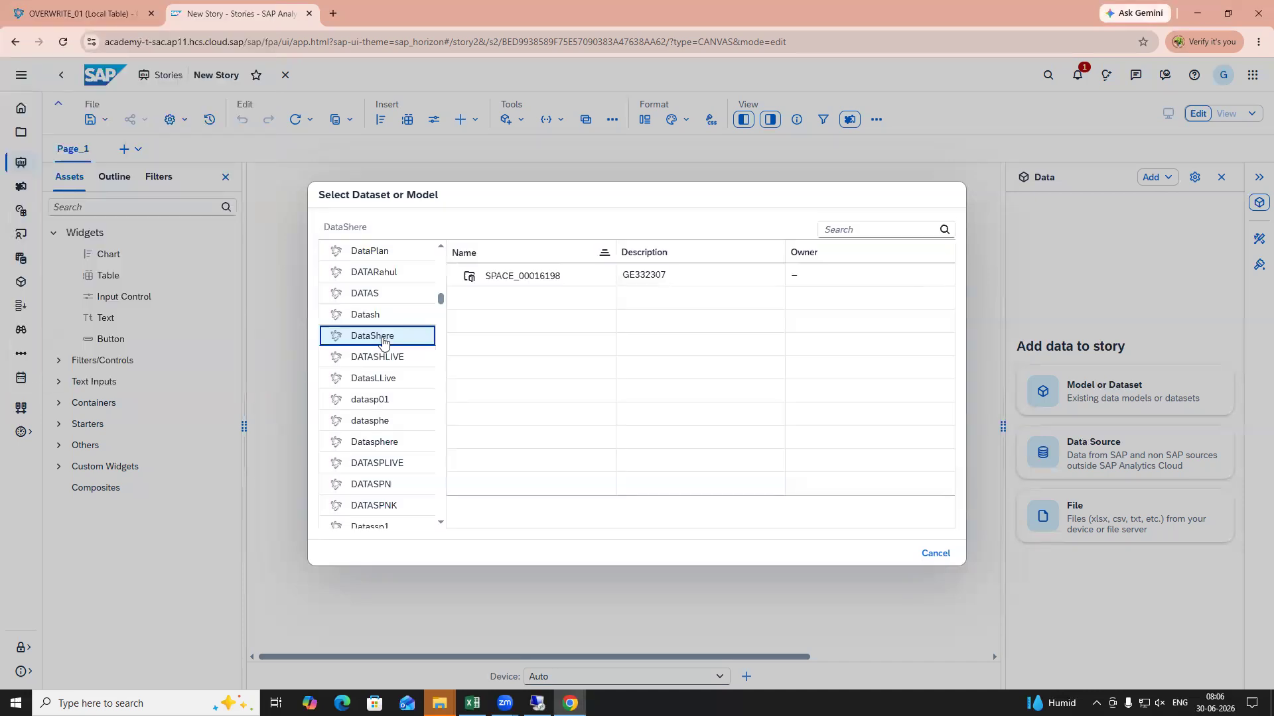
pyautogui.click(545, 277)
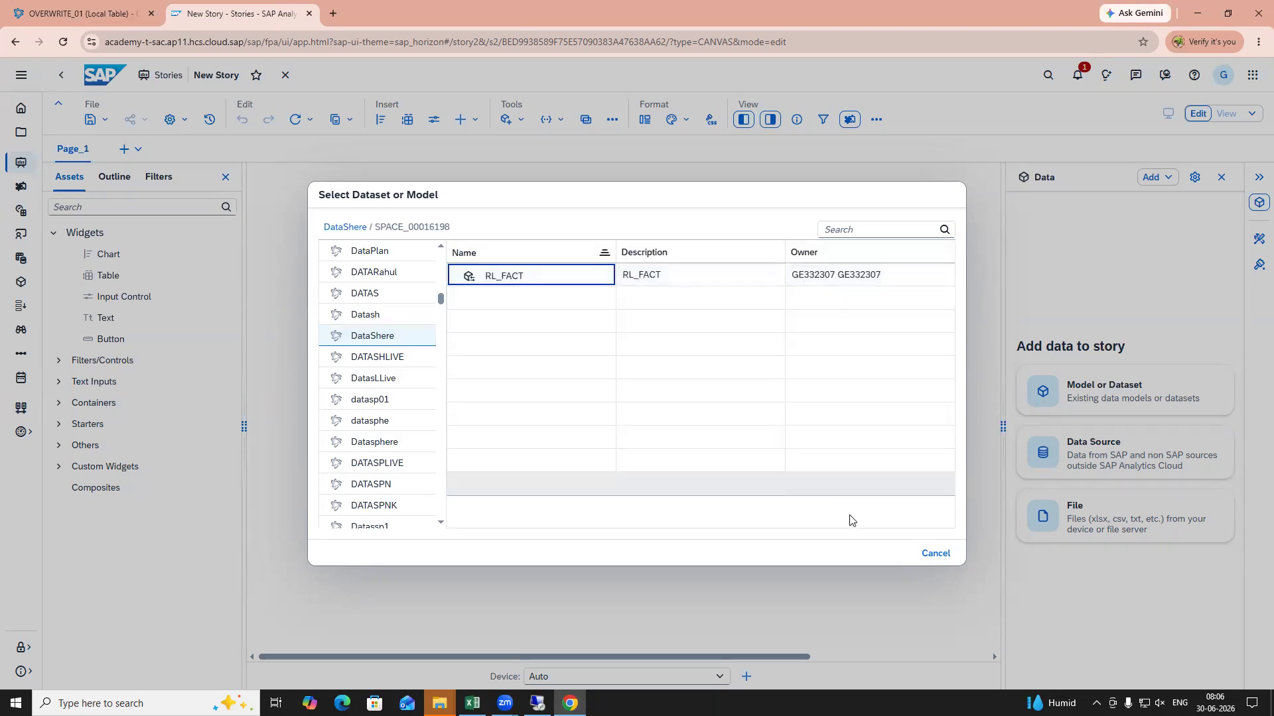
pyautogui.click(498, 274)
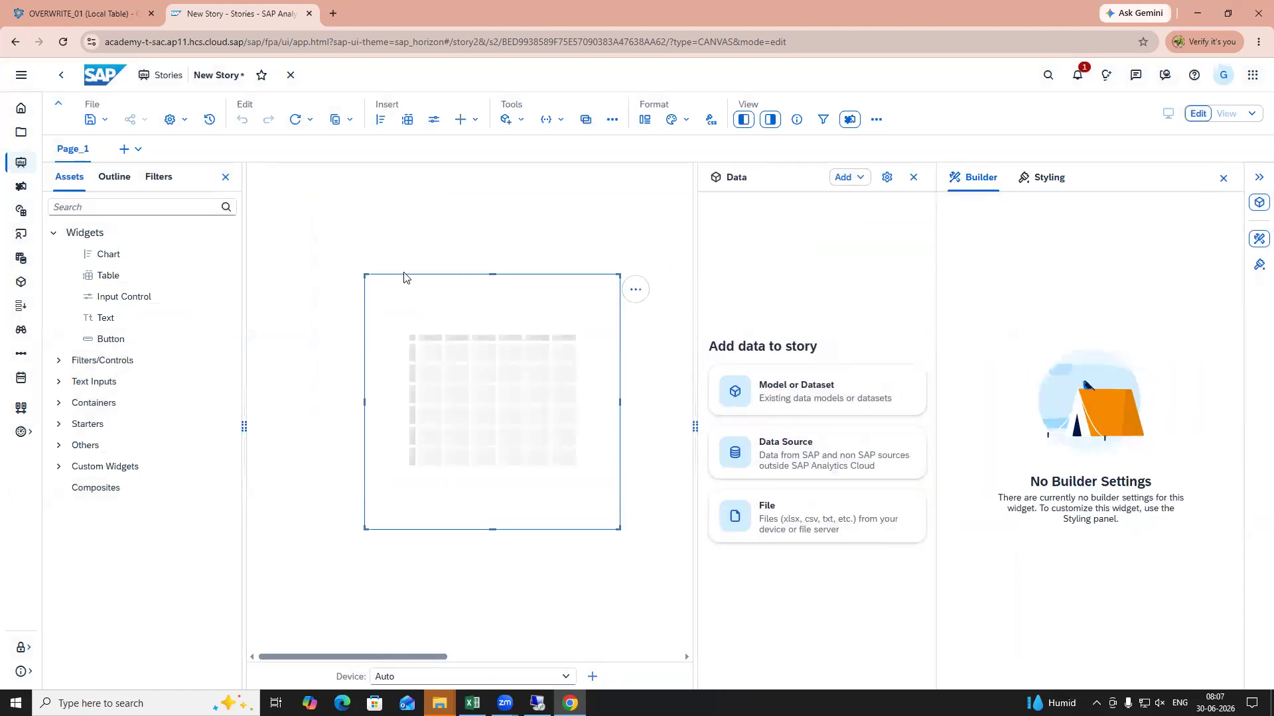
# Step: Move the table up and left on the canvas and add the measures QUANTITY, TAXAMOUNT, NETAMOUNT and GROSSAMOUNT to it
pyautogui.moveTo(365, 279); pyautogui.dragTo(304, 207)
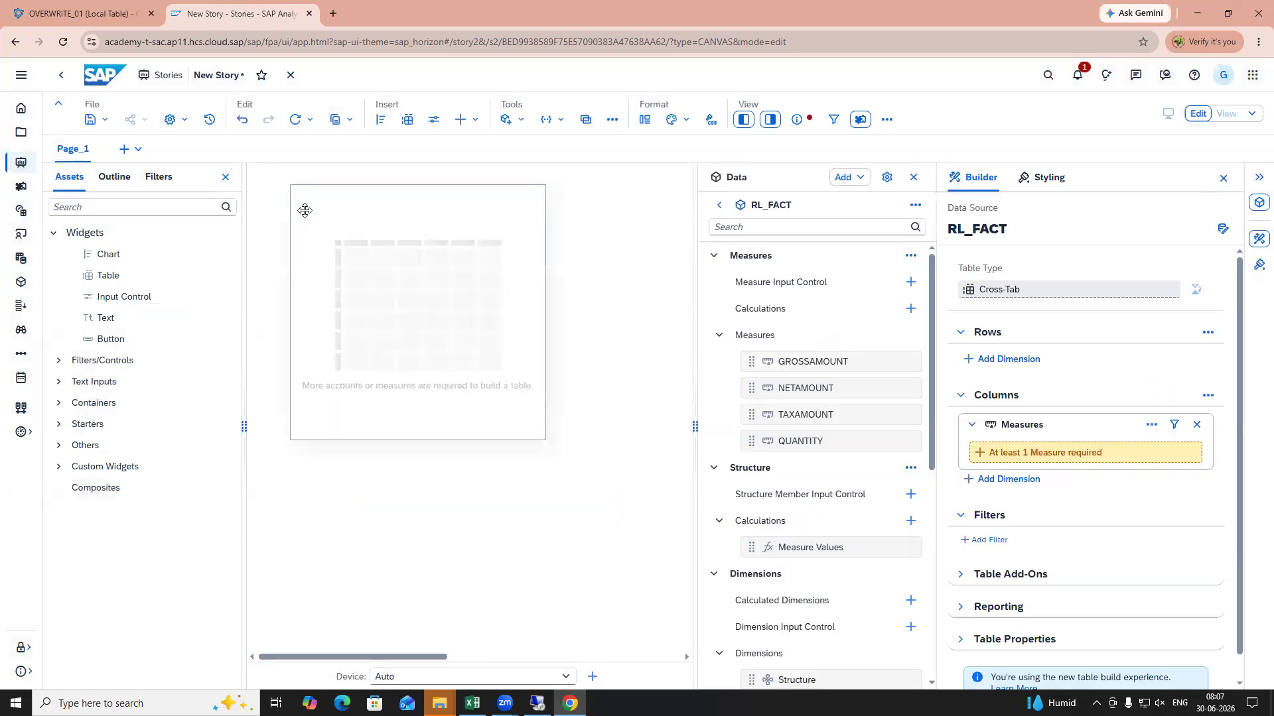
pyautogui.click(1033, 458)
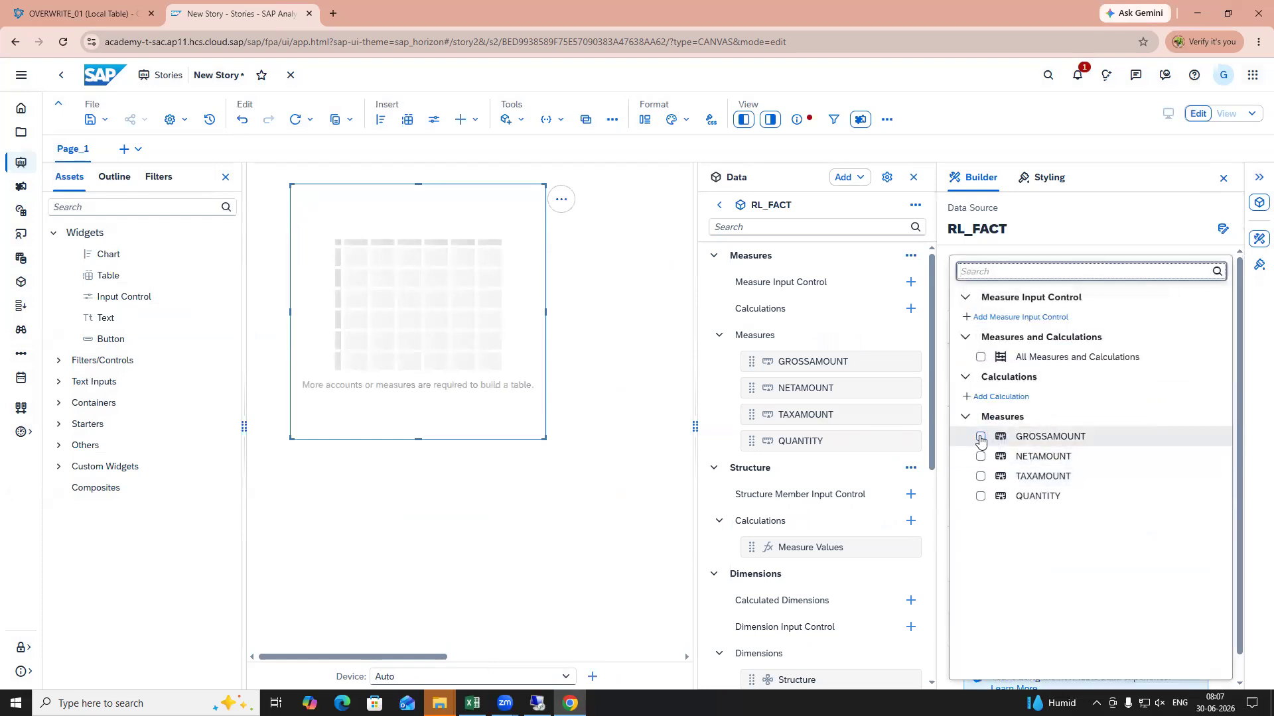
pyautogui.click(980, 497)
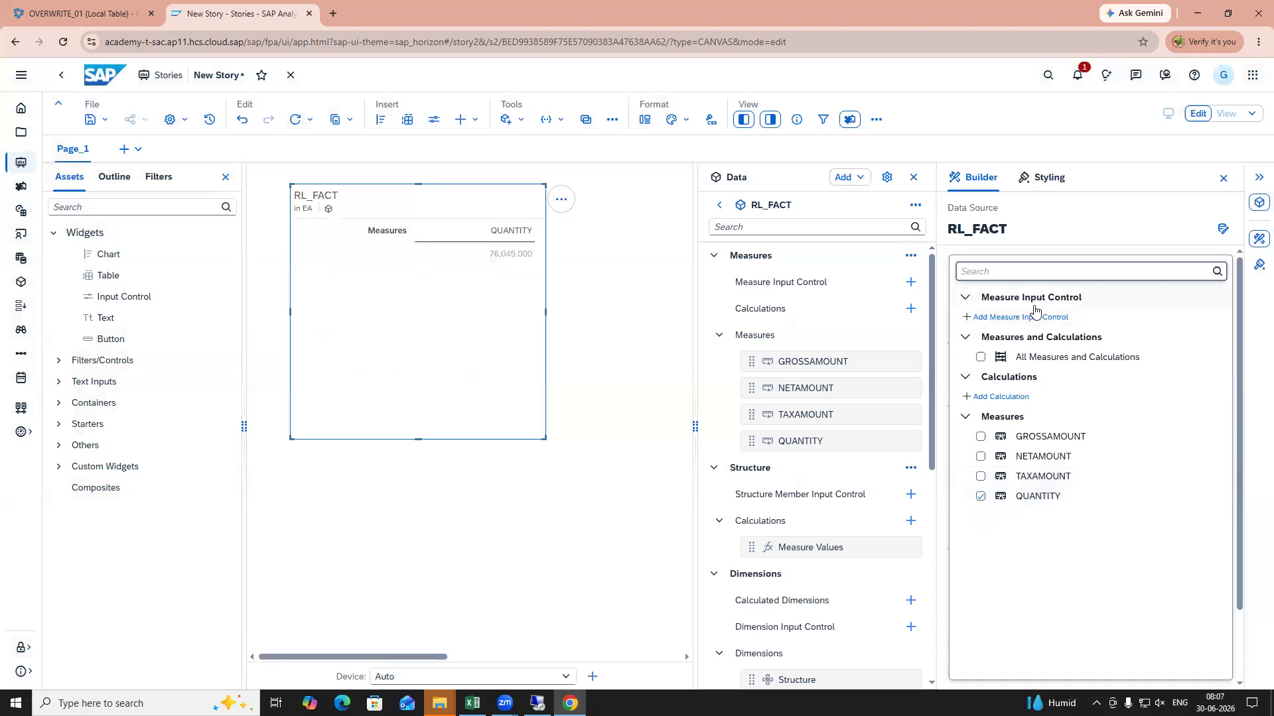
pyautogui.click(980, 476)
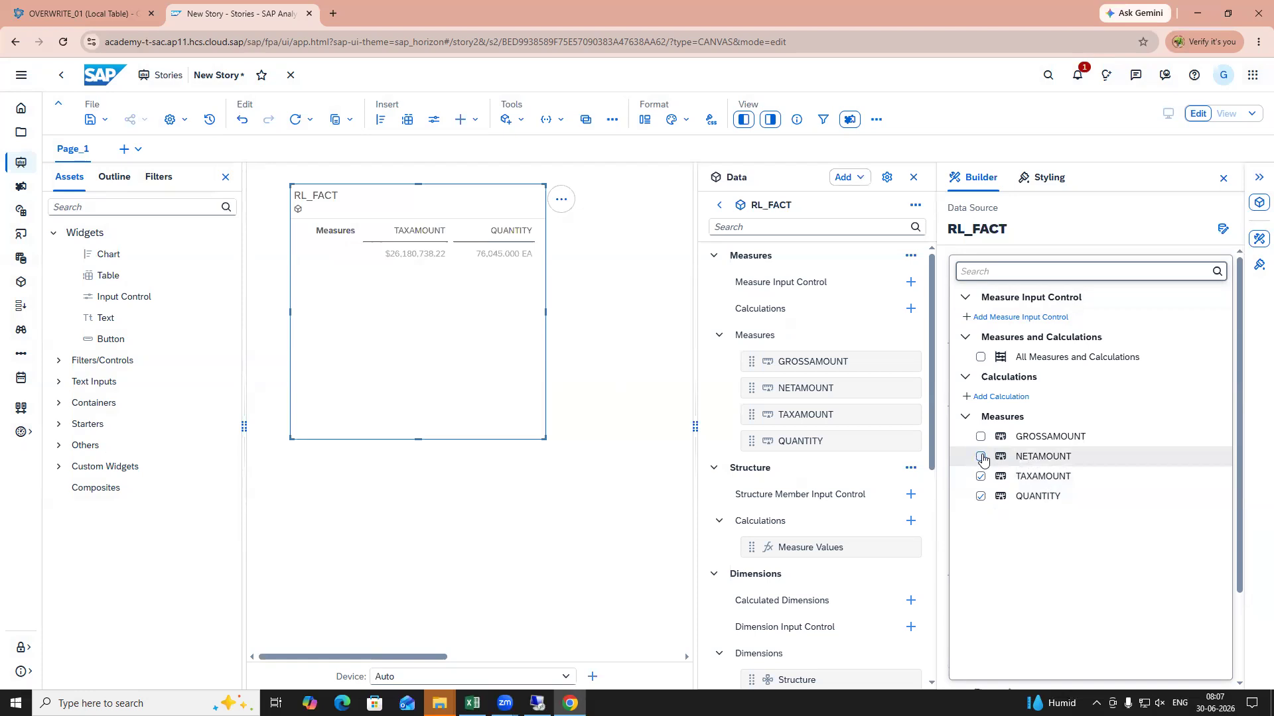
pyautogui.click(981, 457)
pyautogui.click(981, 437)
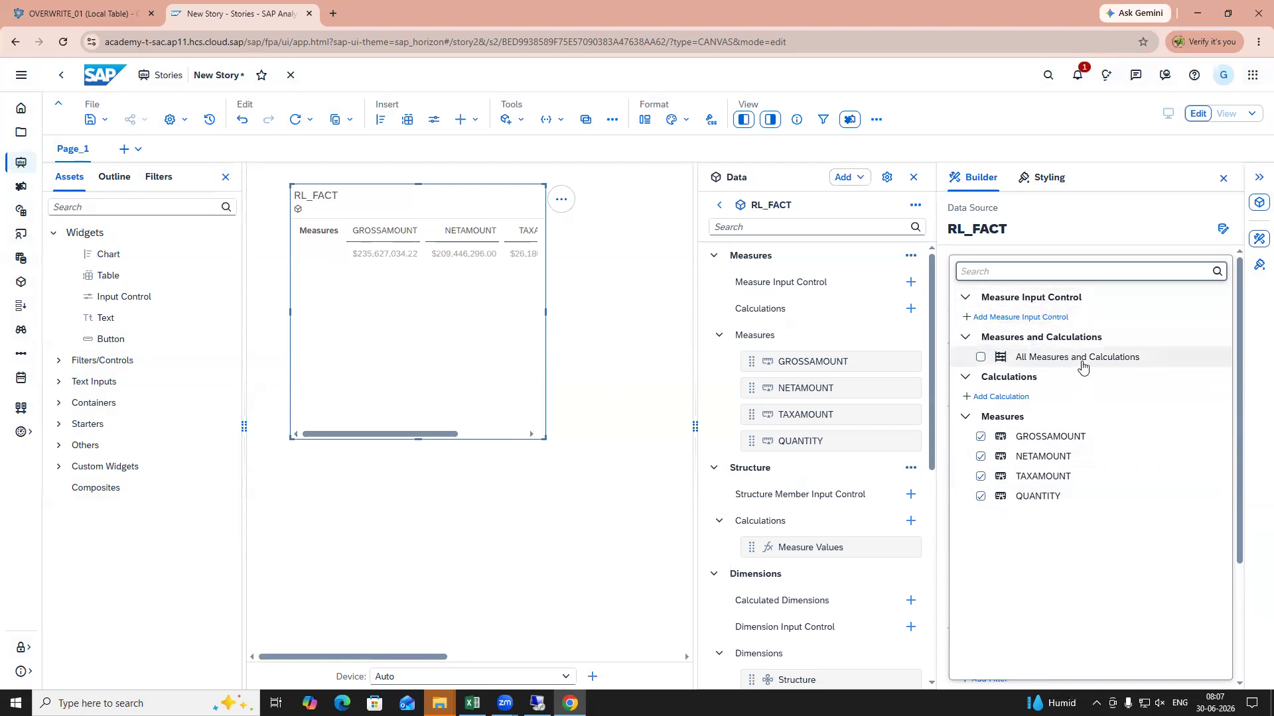
pyautogui.click(1078, 229)
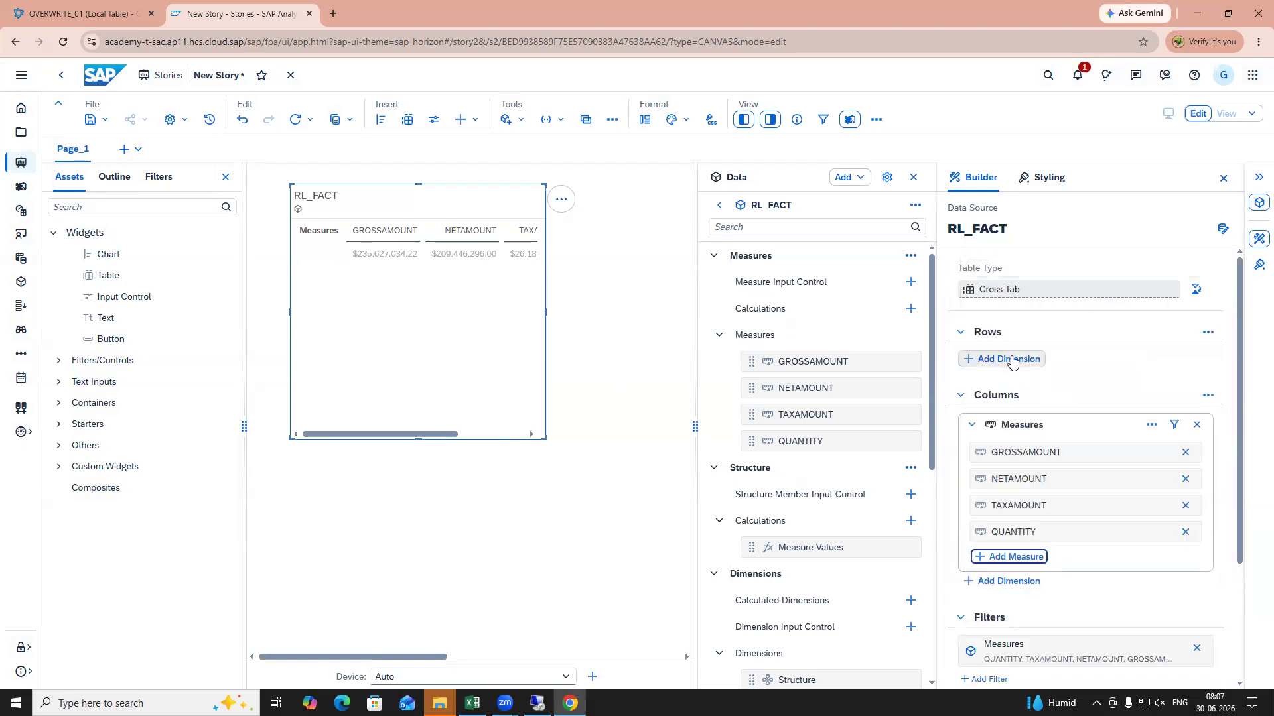
# Step: Add CREATEDAT's Calendar Month to the table's rows, and shrink the table into the canvas's upper-left corner
pyautogui.click(1009, 359)
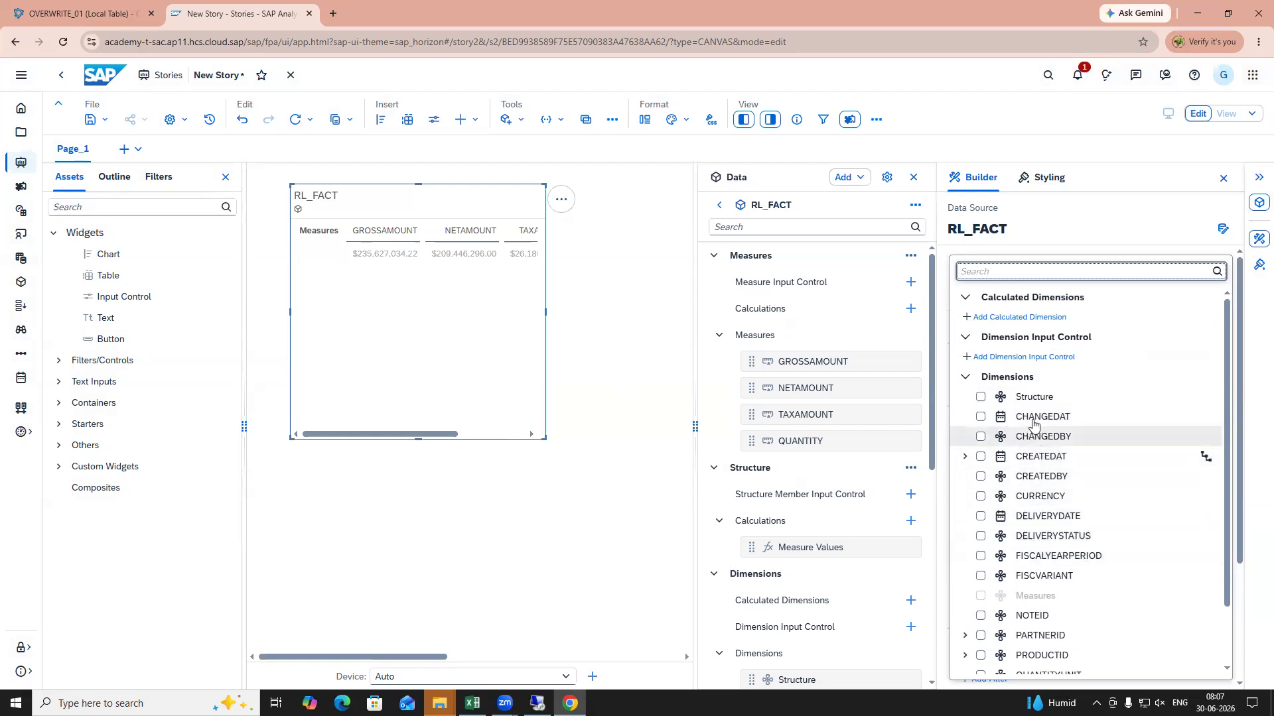
pyautogui.click(965, 458)
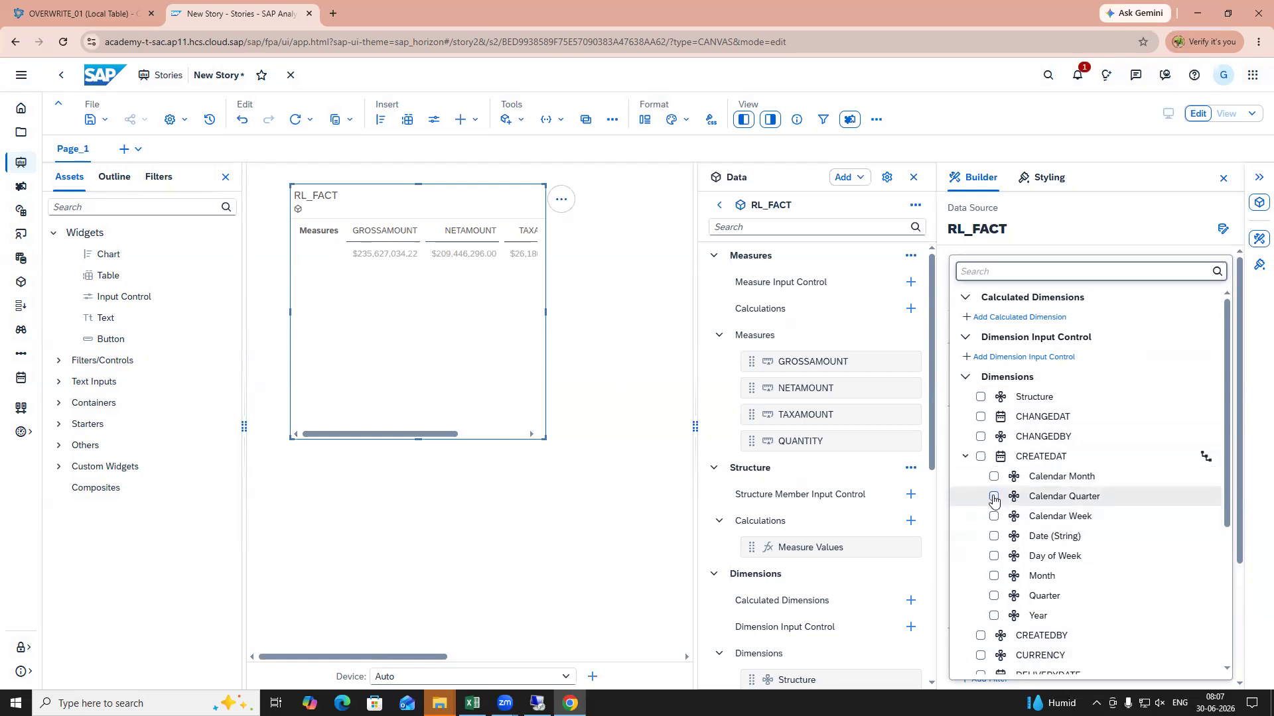
pyautogui.click(1028, 477)
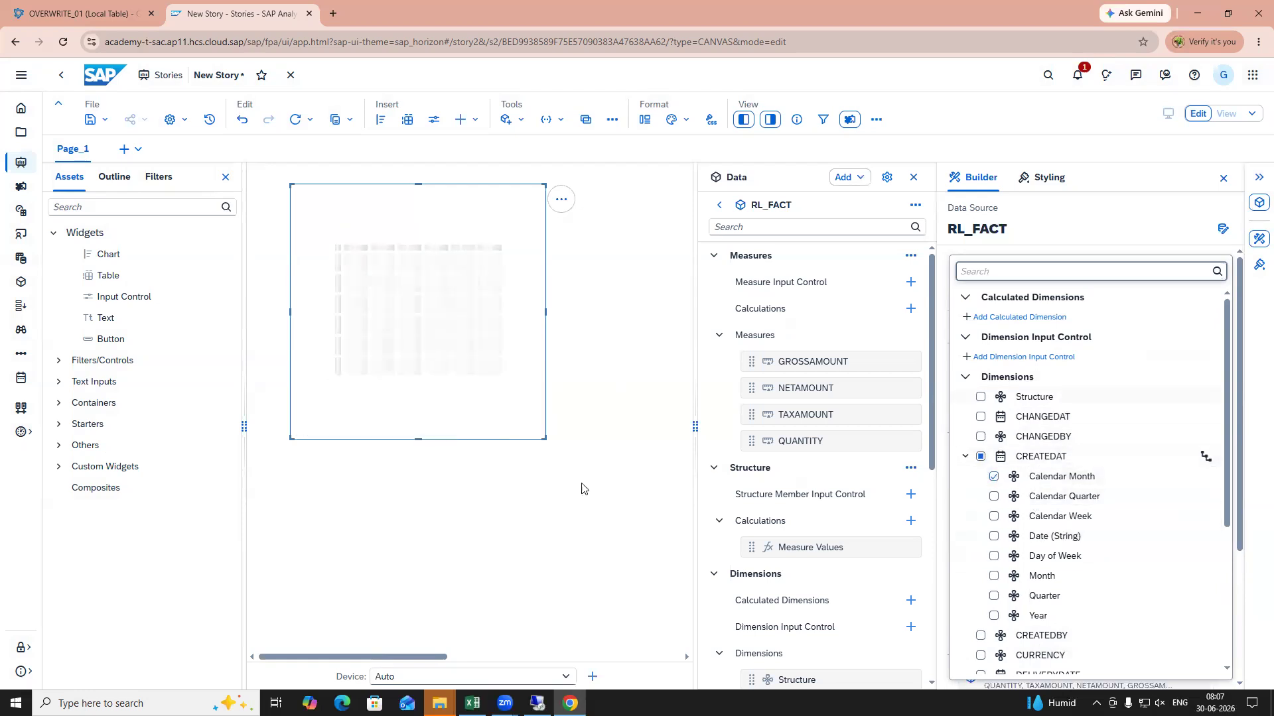
pyautogui.click(1223, 181)
pyautogui.click(1223, 181)
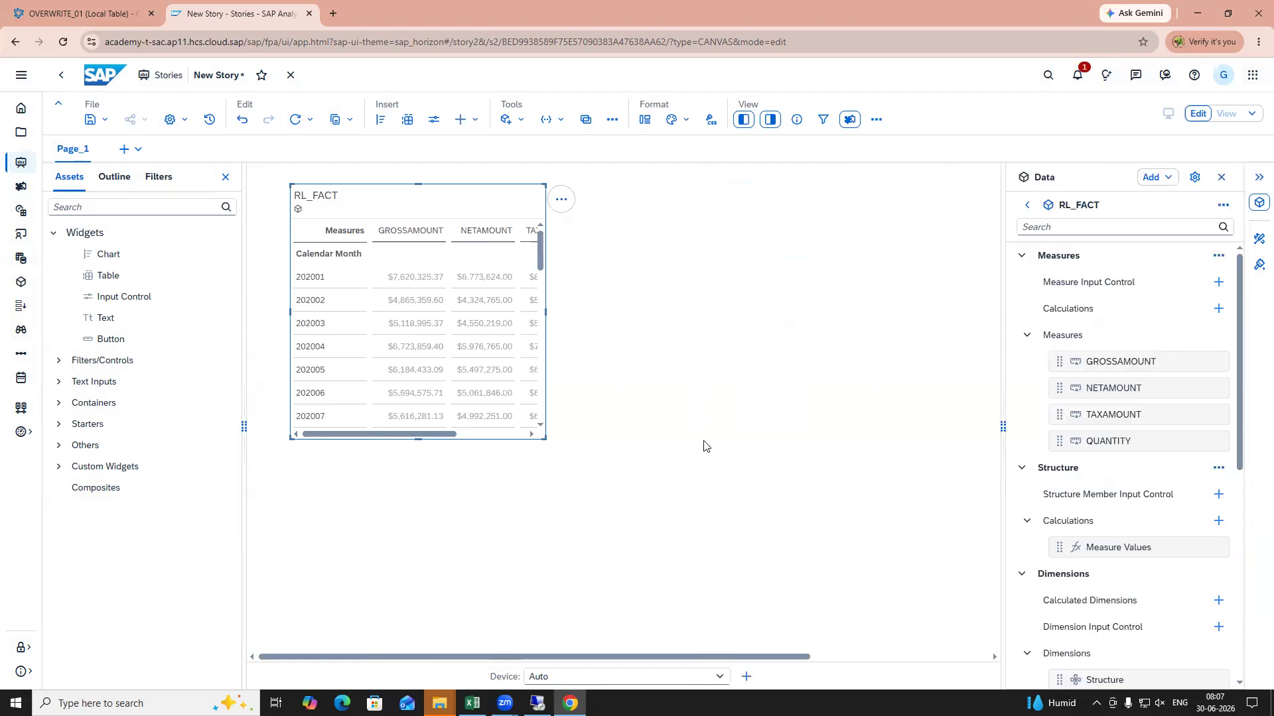
pyautogui.moveTo(542, 437); pyautogui.dragTo(478, 396)
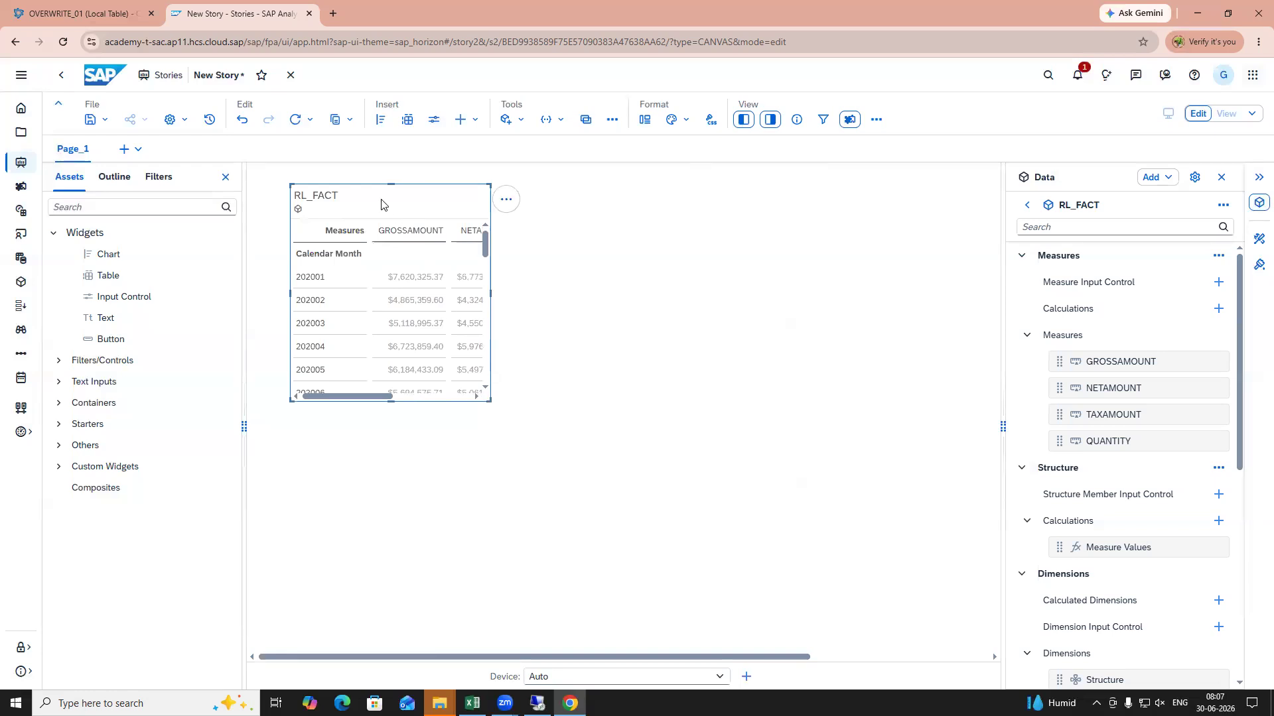
pyautogui.moveTo(295, 188); pyautogui.dragTo(263, 179)
# Step: Insert a chart on the canvas to the right of the RL_FACT table and select it for editing
pyautogui.moveTo(103, 258); pyautogui.dragTo(647, 241)
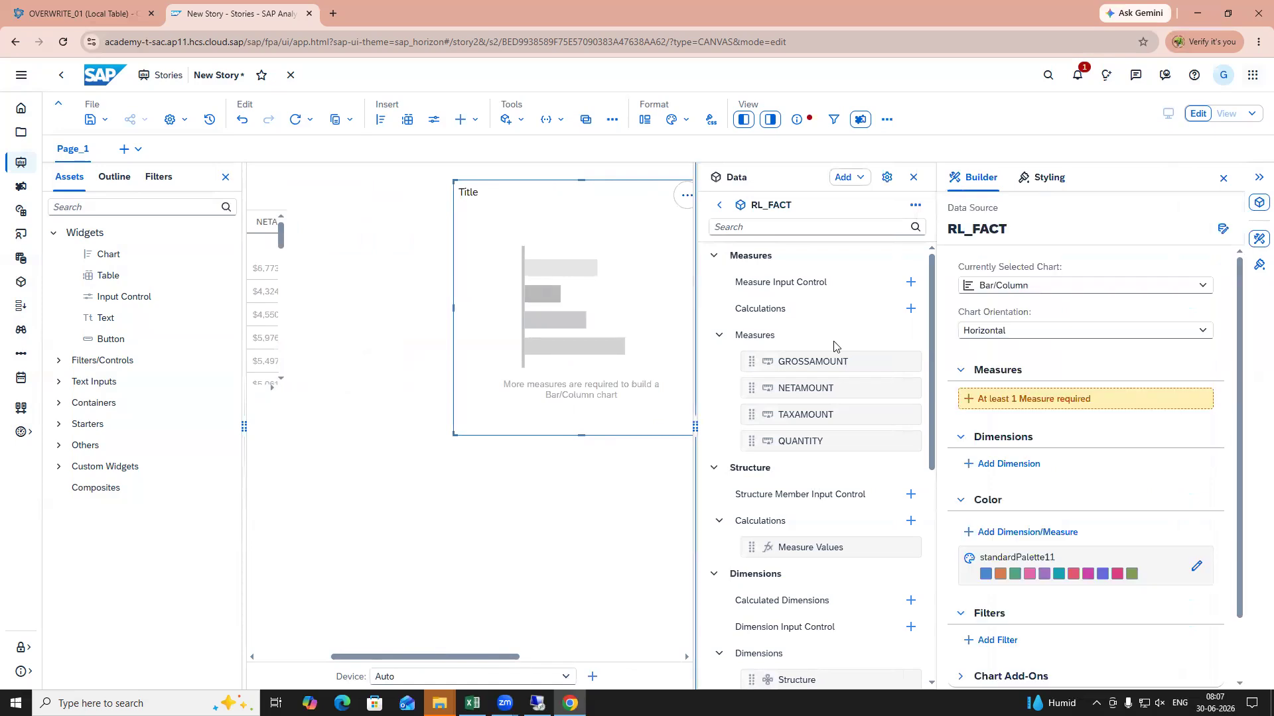
pyautogui.moveTo(496, 653); pyautogui.dragTo(361, 651)
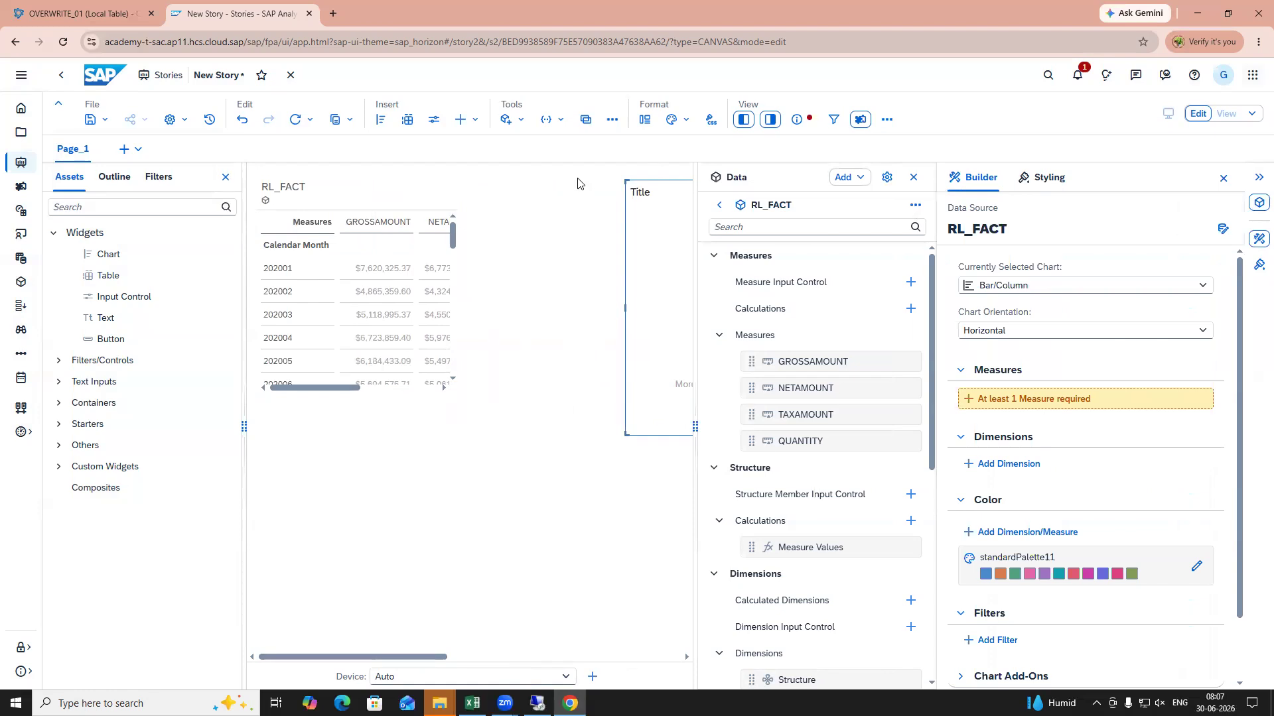
pyautogui.click(471, 476)
pyautogui.click(385, 303)
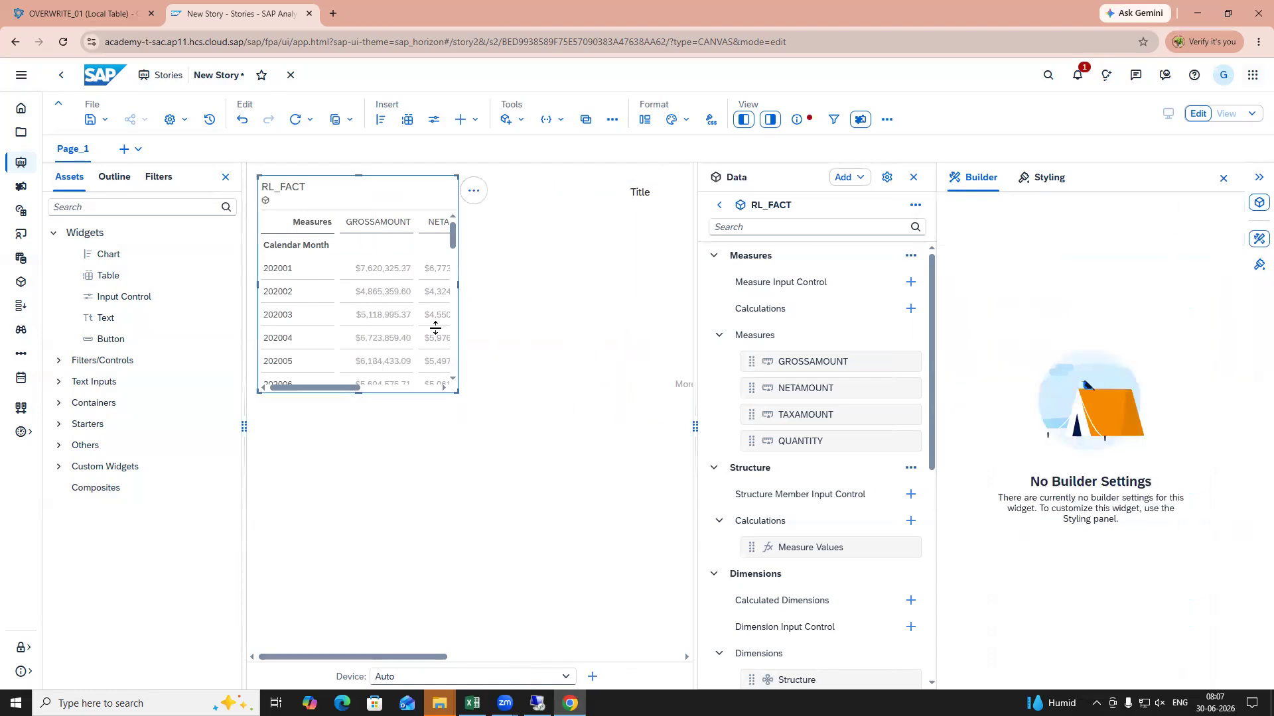
pyautogui.click(648, 306)
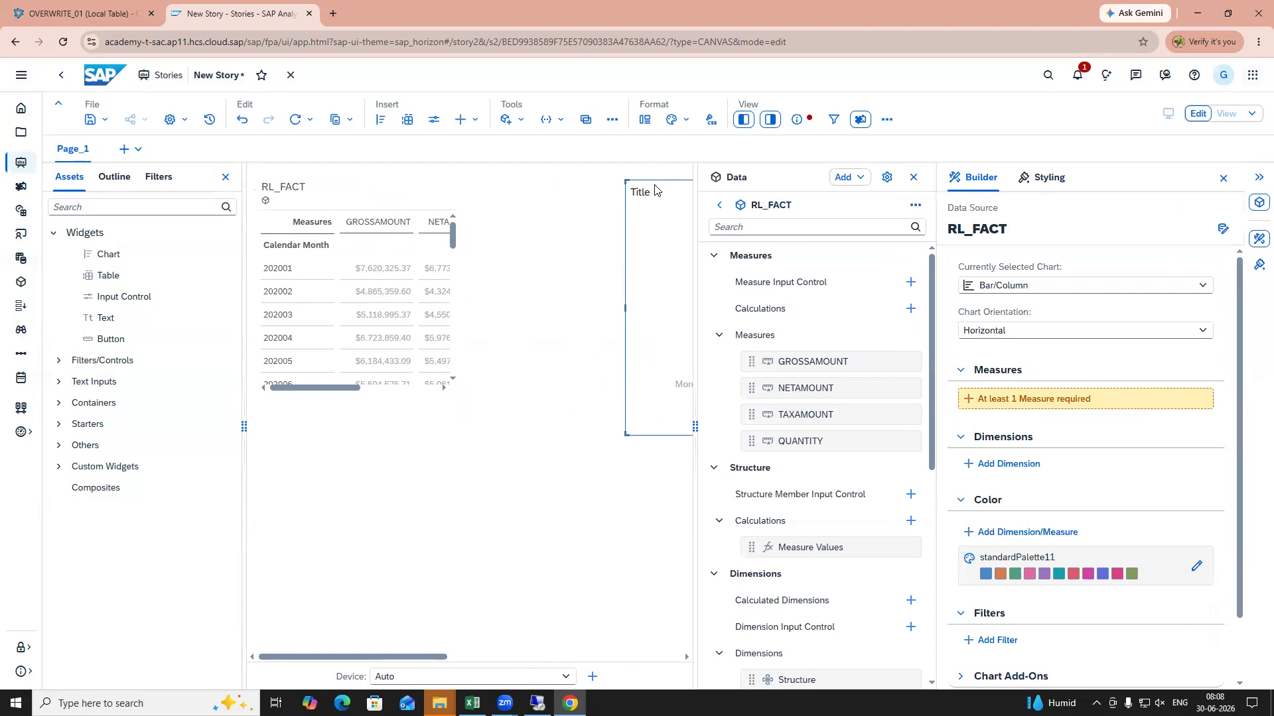
# Step: Add QUANTITY and TAXAMOUNT as the measures of the bar chart
pyautogui.click(1007, 401)
pyautogui.click(980, 456)
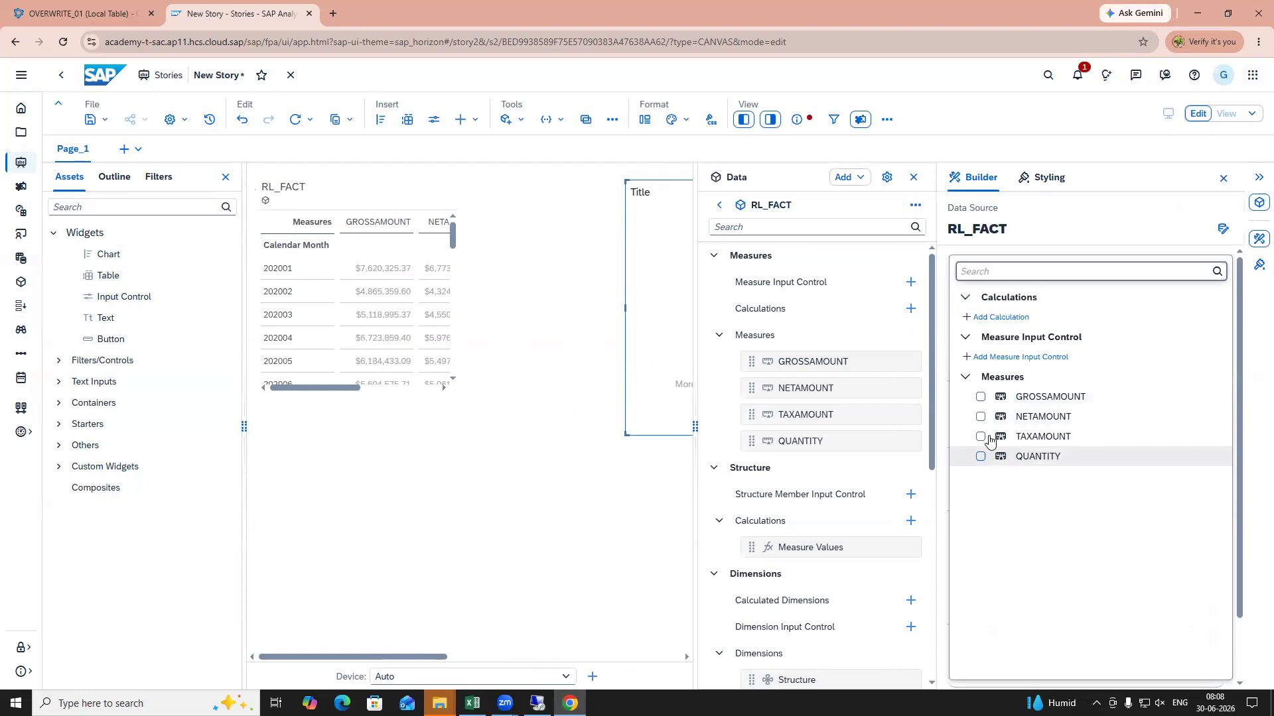
pyautogui.click(1034, 437)
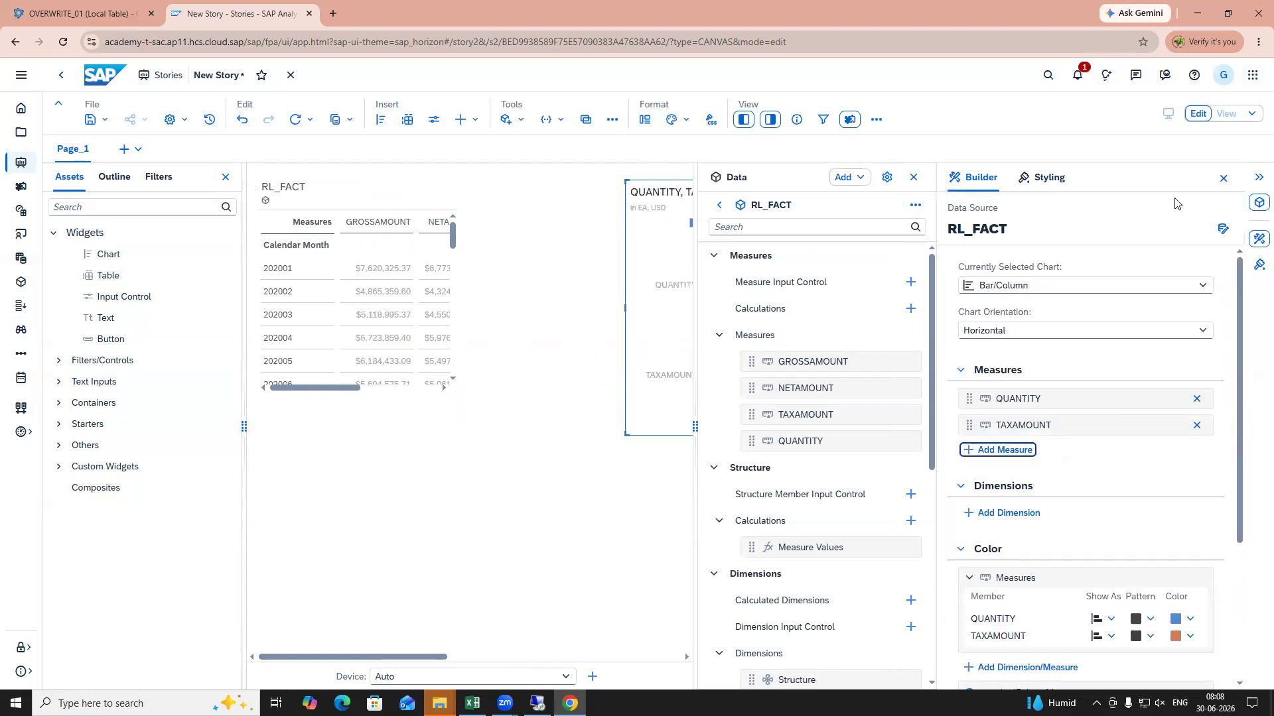
pyautogui.click(1224, 178)
pyautogui.doubleClick(792, 198)
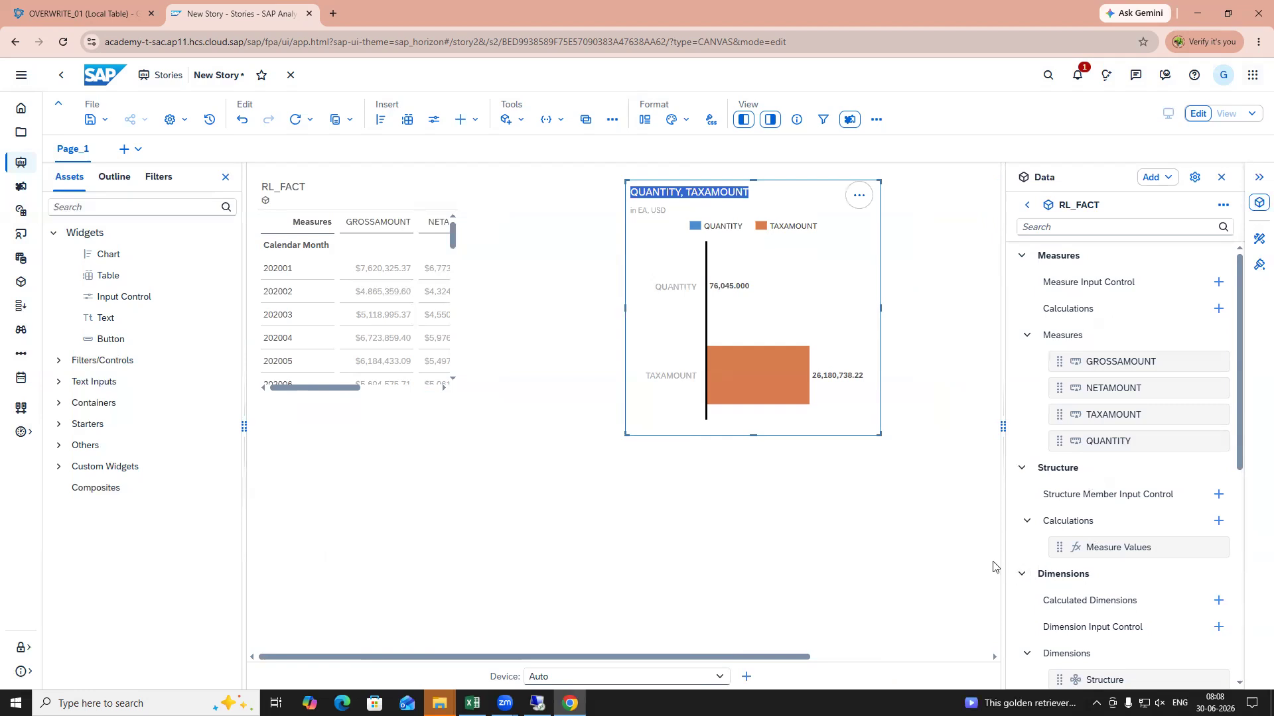
pyautogui.scroll(-1, 1130, 534)
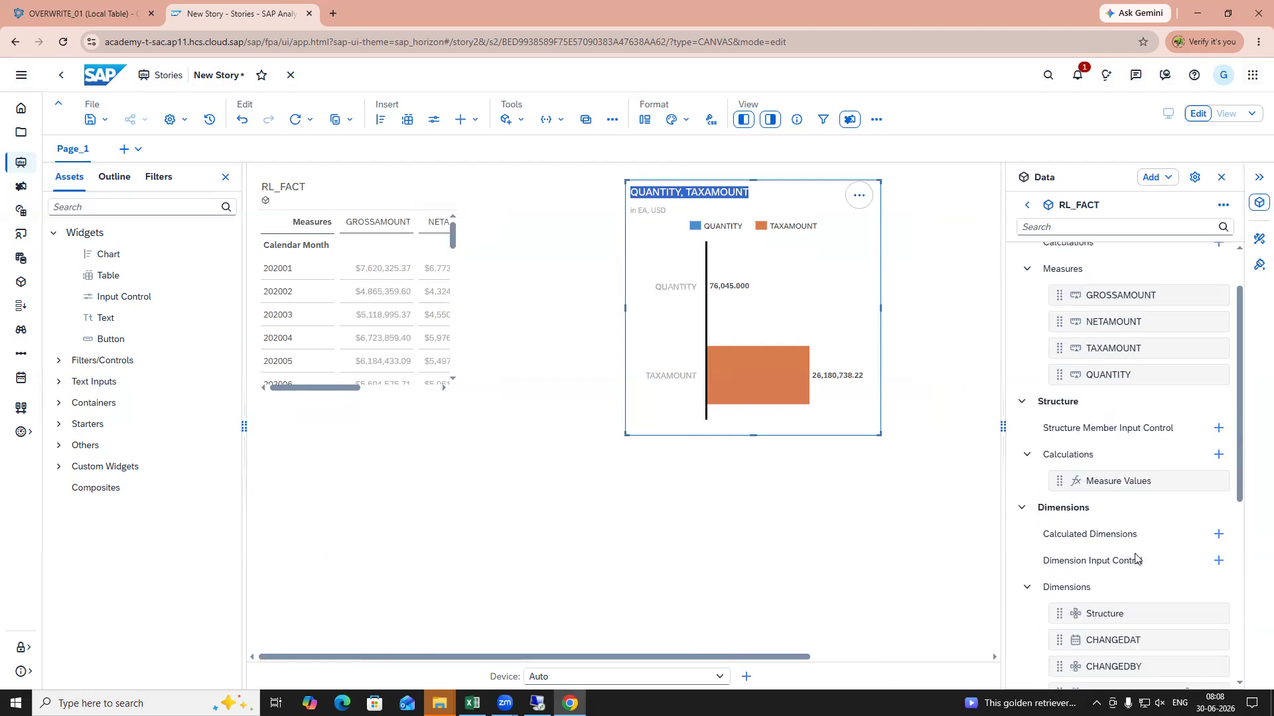
pyautogui.scroll(-5, 1146, 558)
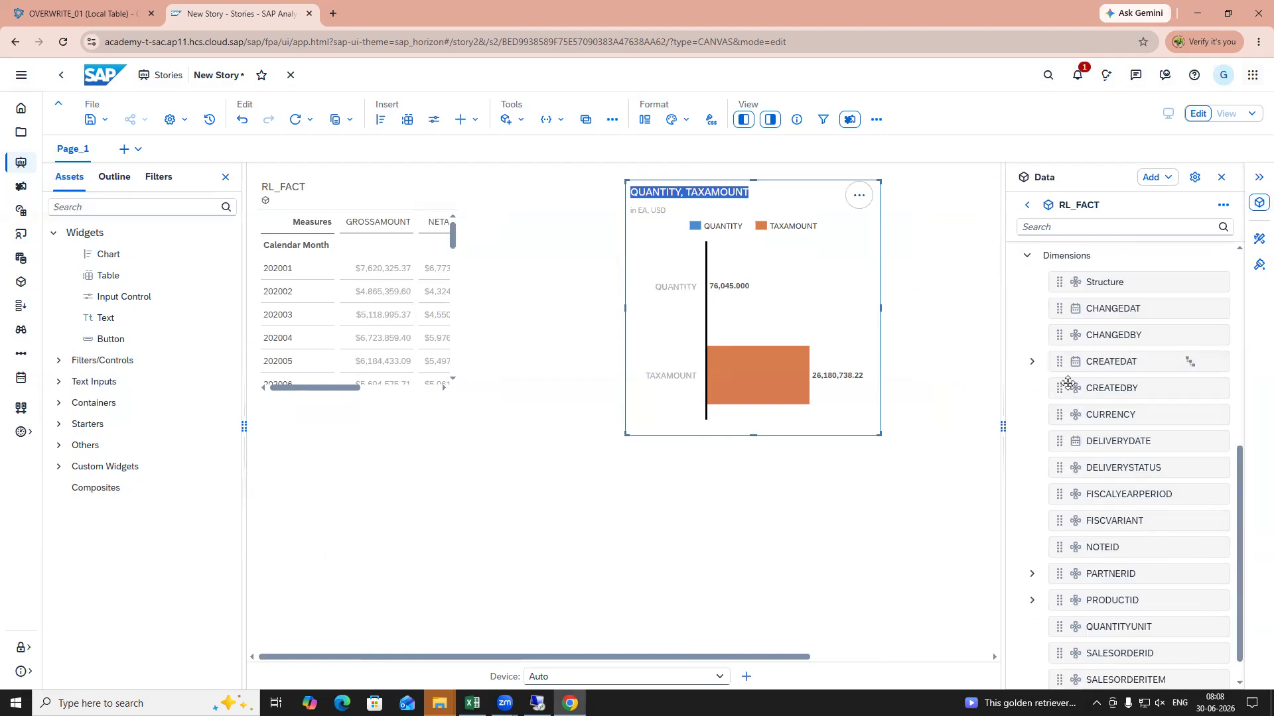
pyautogui.click(1033, 362)
pyautogui.click(1117, 388)
pyautogui.click(1212, 389)
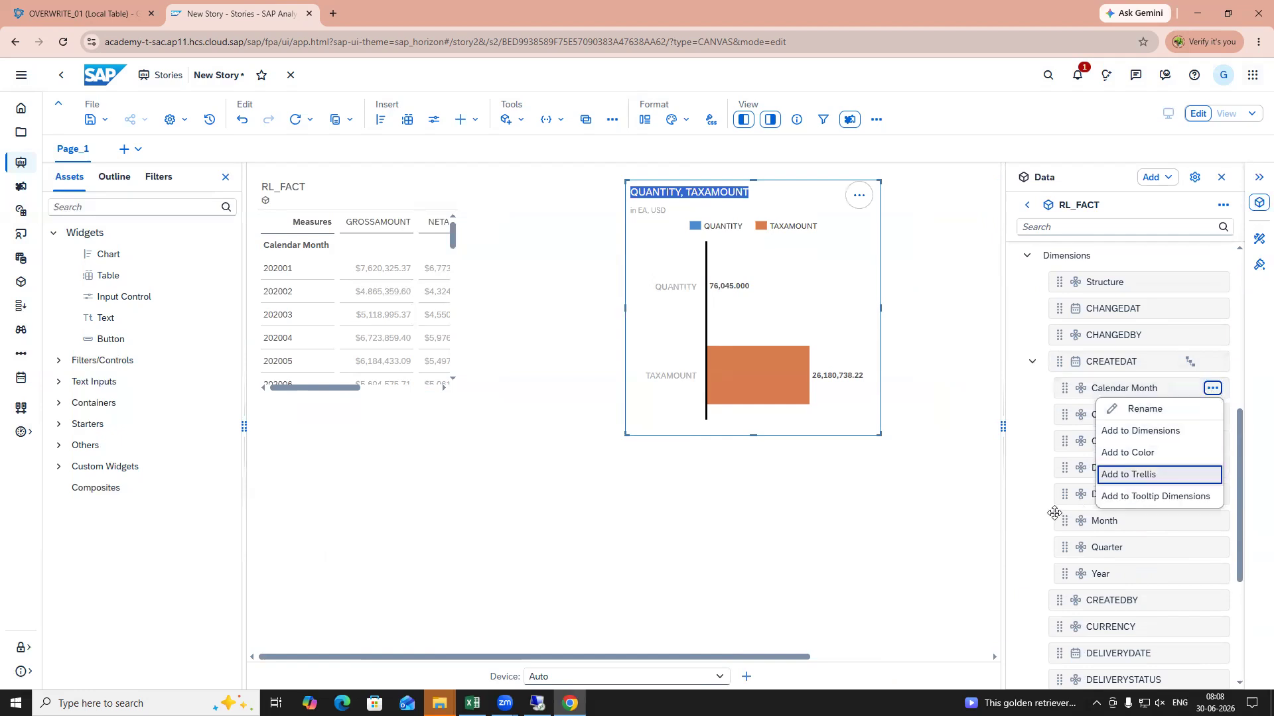
pyautogui.click(932, 512)
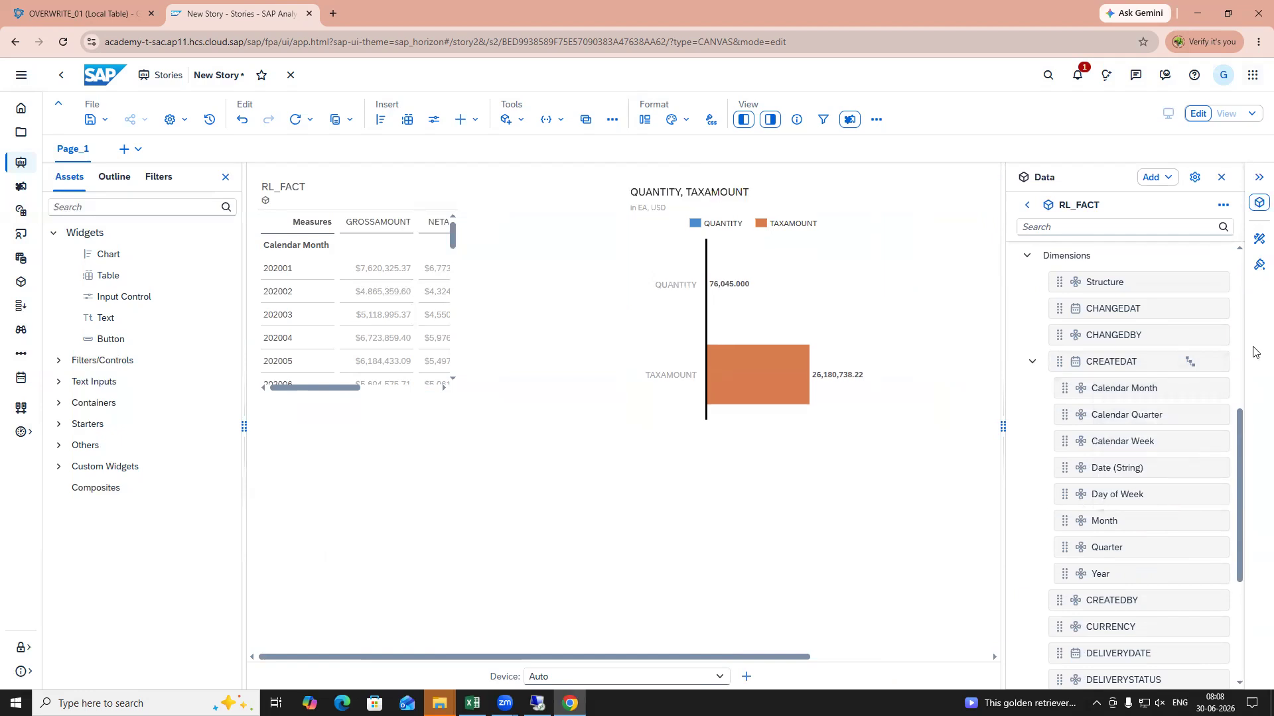
pyautogui.scroll(6, 1182, 364)
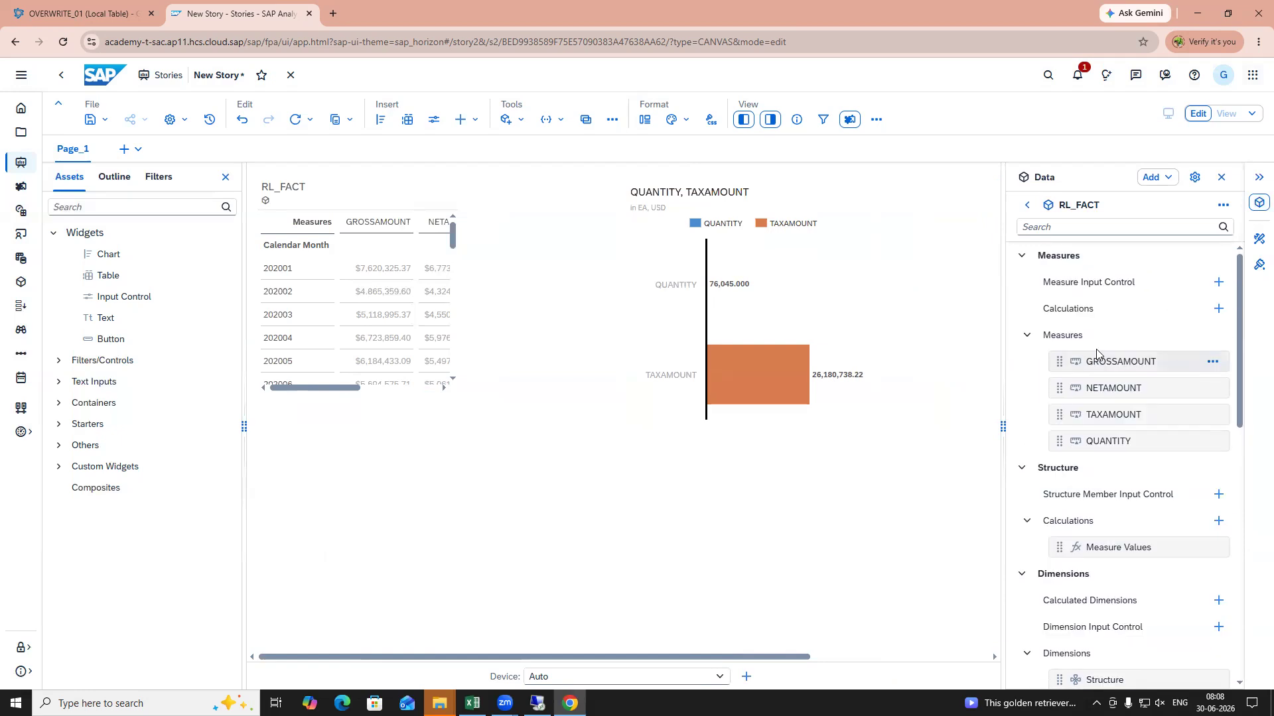
pyautogui.click(1027, 337)
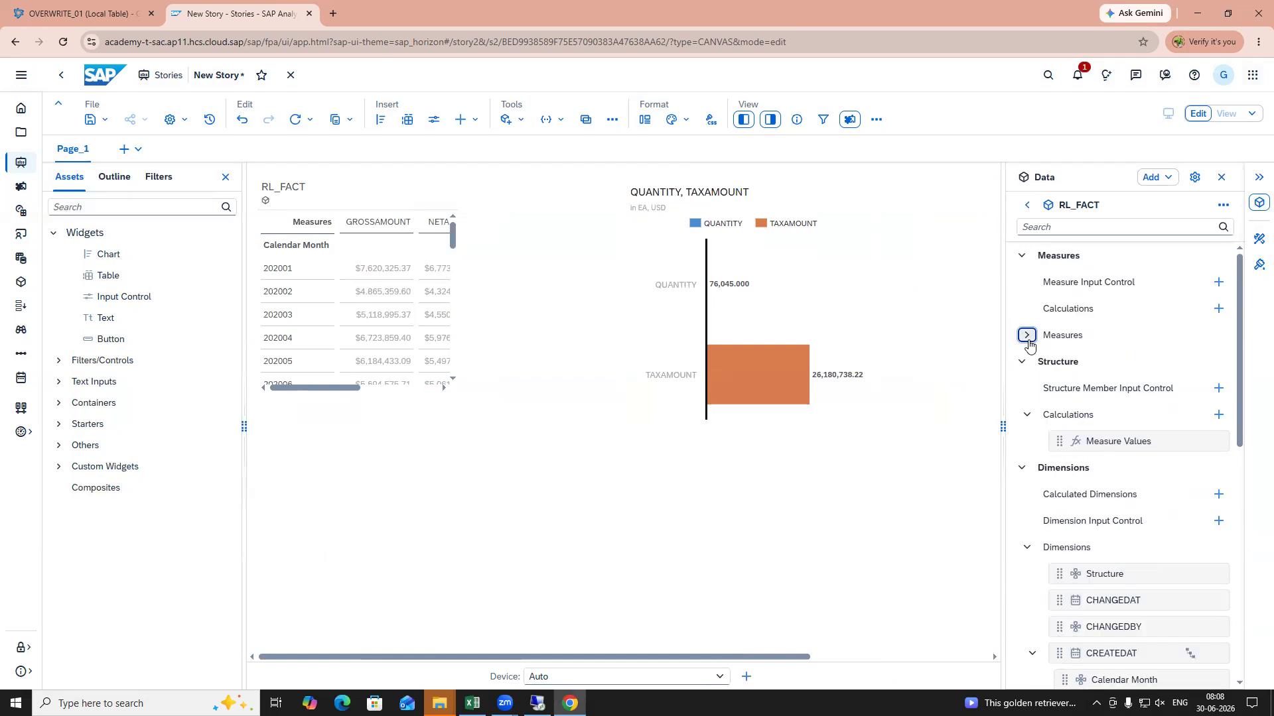
# Step: Collapse the Structure, Dimensions and Measures groups in the RL_FACT data list
pyautogui.click(1022, 361)
pyautogui.click(1022, 388)
pyautogui.click(1022, 256)
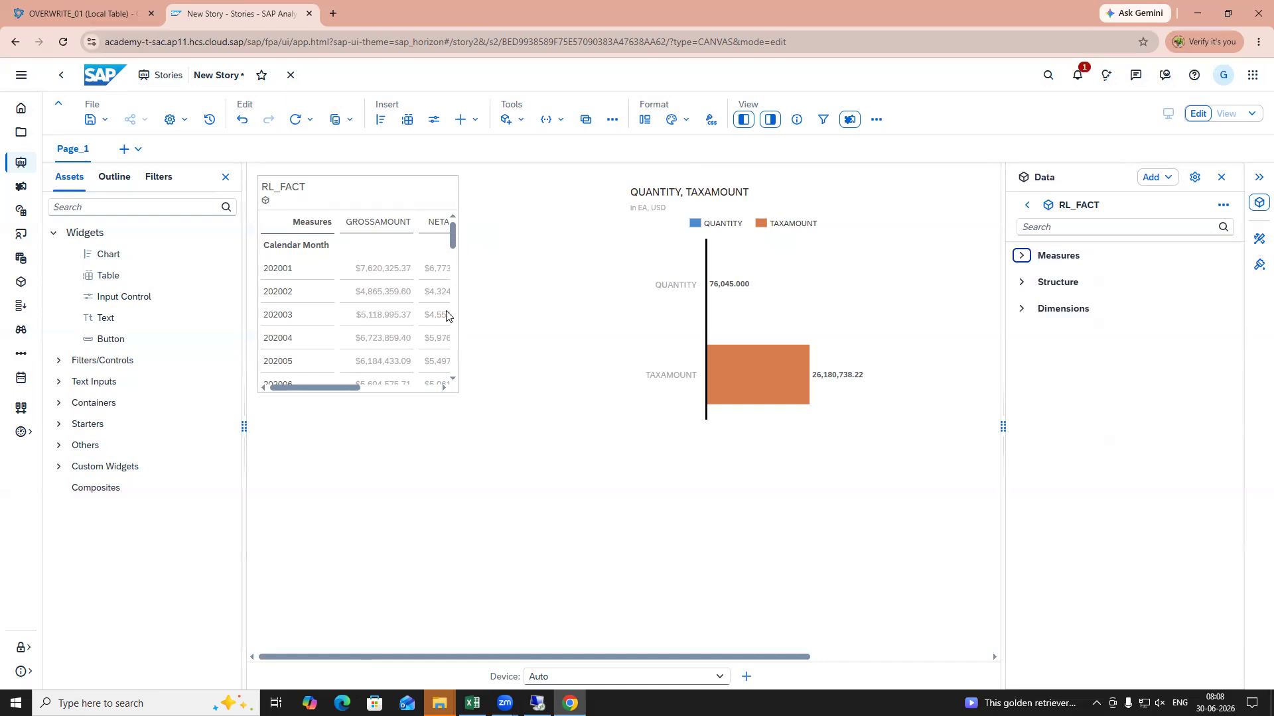
# Step: Enlarge the RL_FACT table down and to the right, and extend the chart's lower-left corner to line up with the table's bottom edge
pyautogui.click(405, 391)
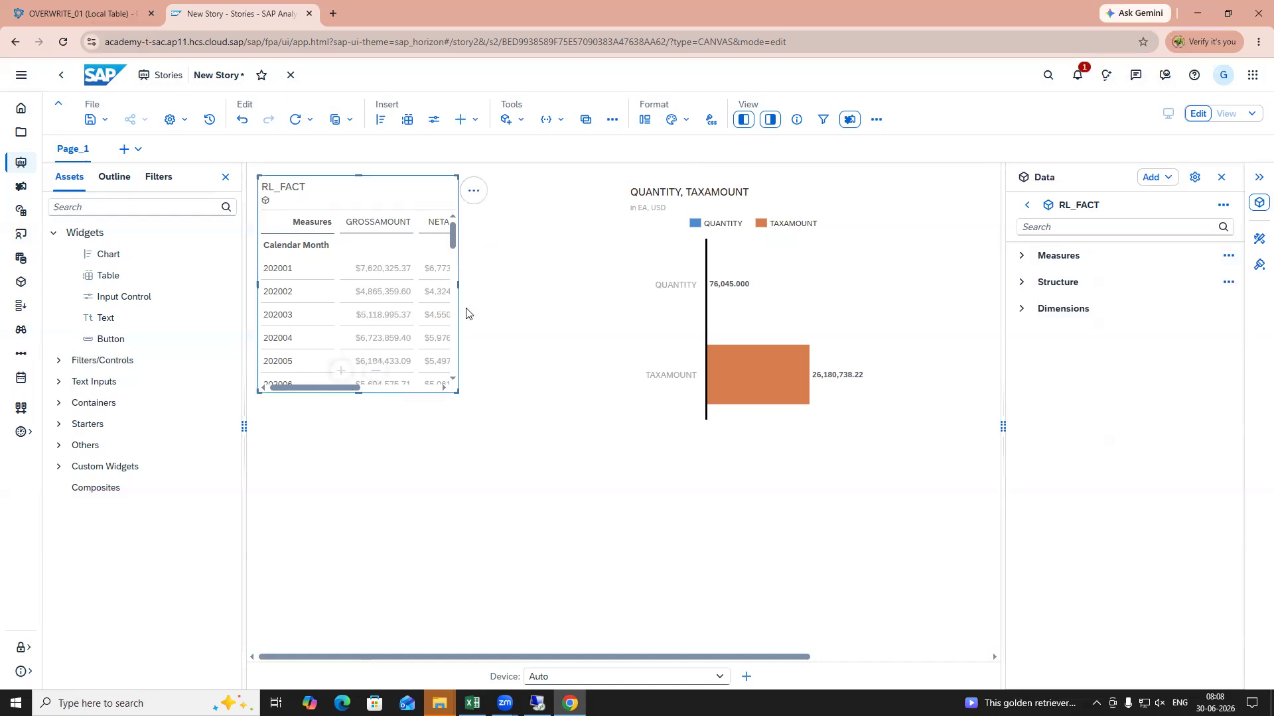
pyautogui.moveTo(457, 392); pyautogui.dragTo(536, 459)
pyautogui.click(674, 396)
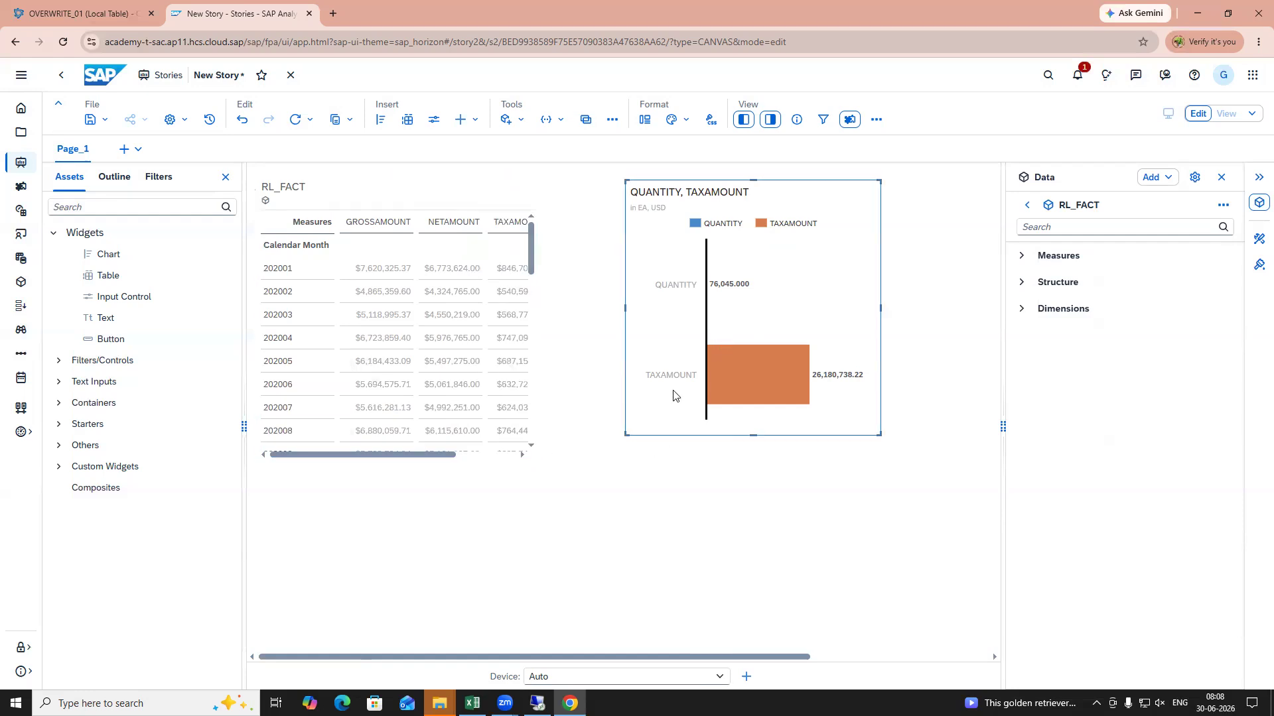
pyautogui.moveTo(625, 435); pyautogui.dragTo(612, 459)
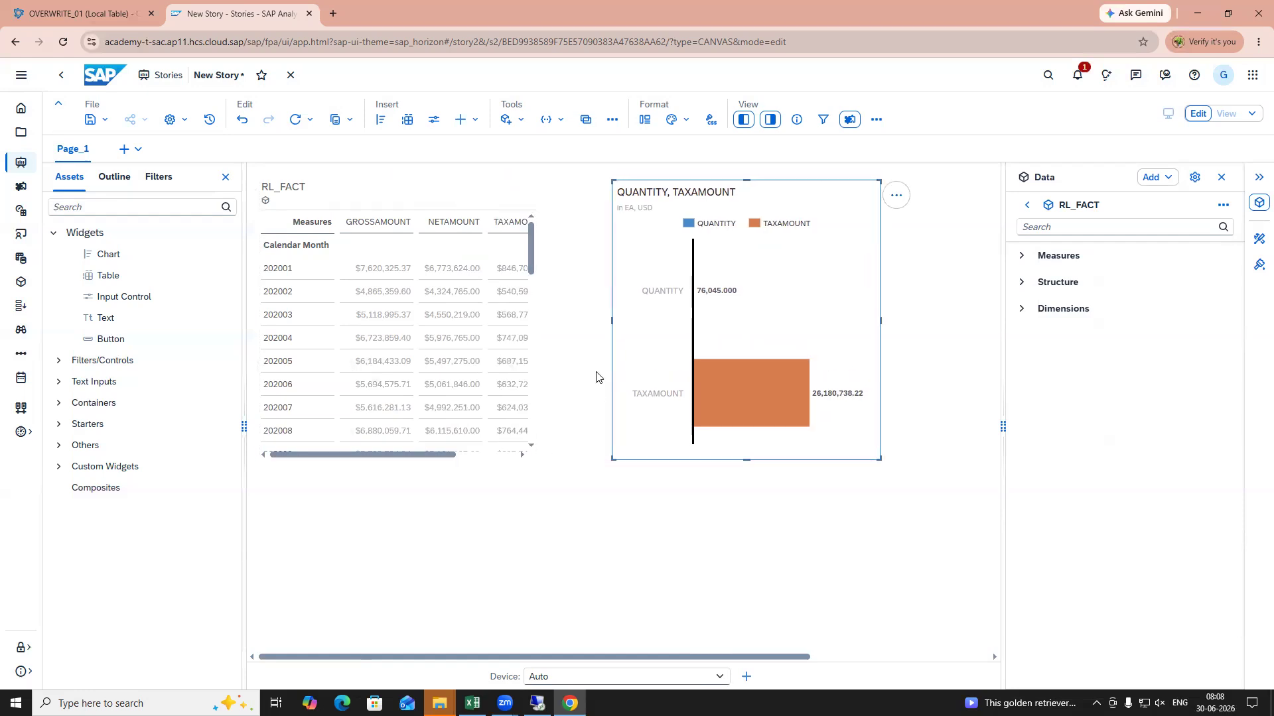
# Step: View the Linked Analysis settings of the RL_FACT table and close them without applying any change
pyautogui.click(470, 456)
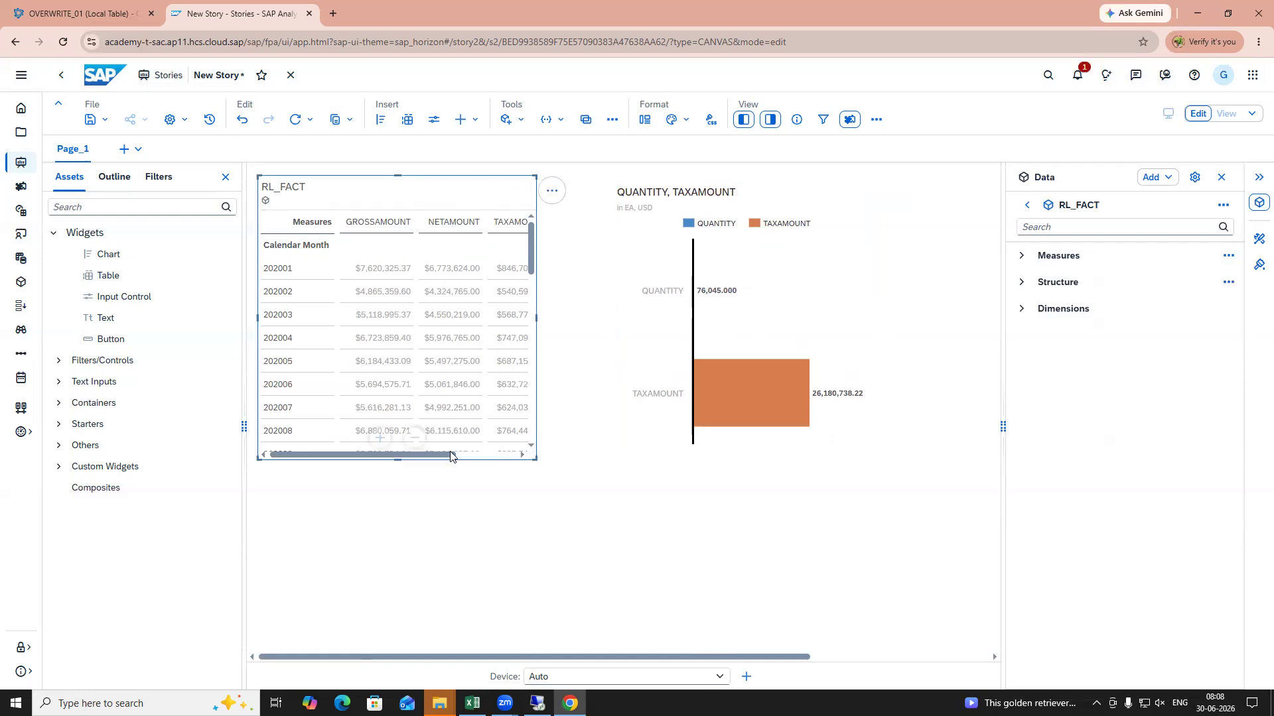
pyautogui.click(551, 192)
pyautogui.moveTo(663, 317)
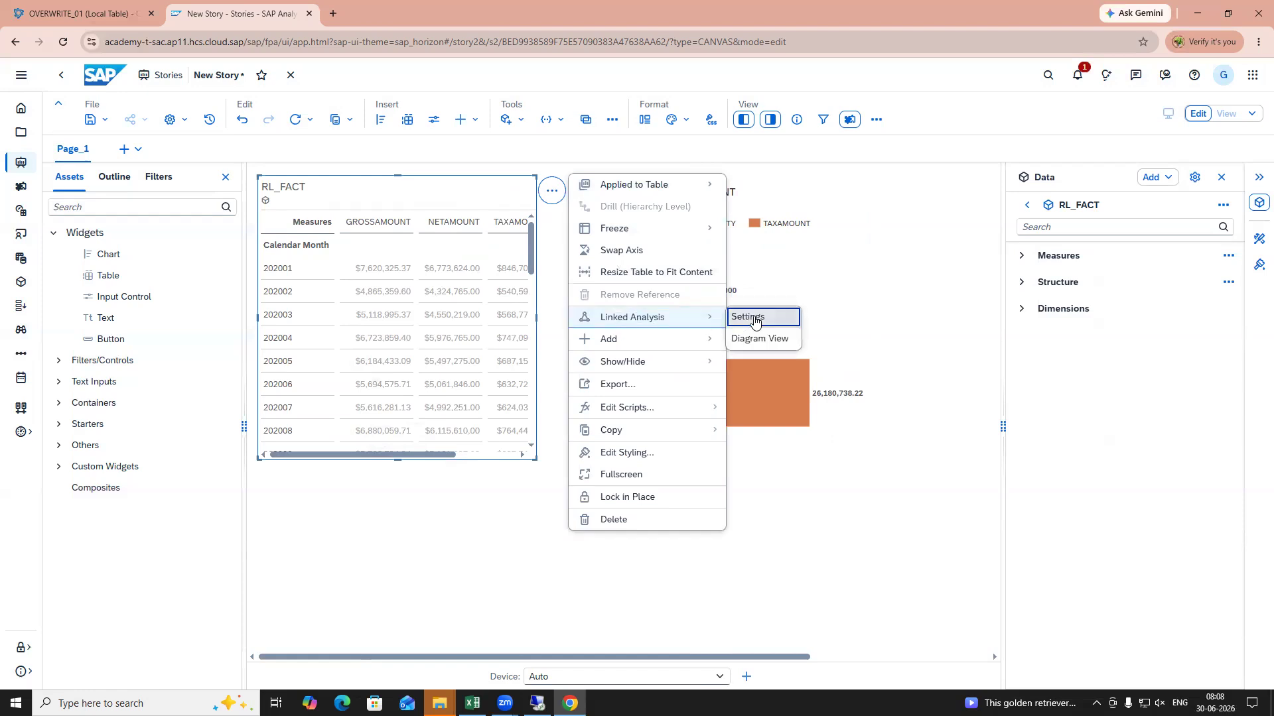
pyautogui.click(753, 319)
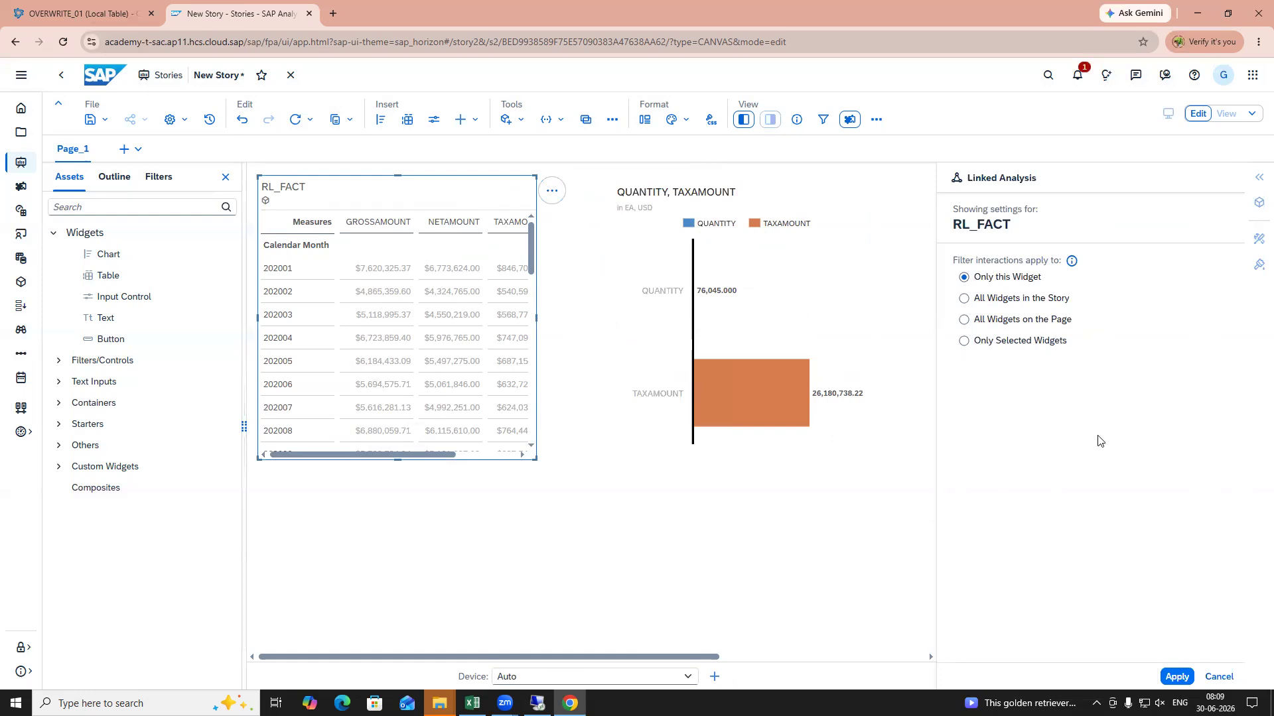
pyautogui.click(1218, 678)
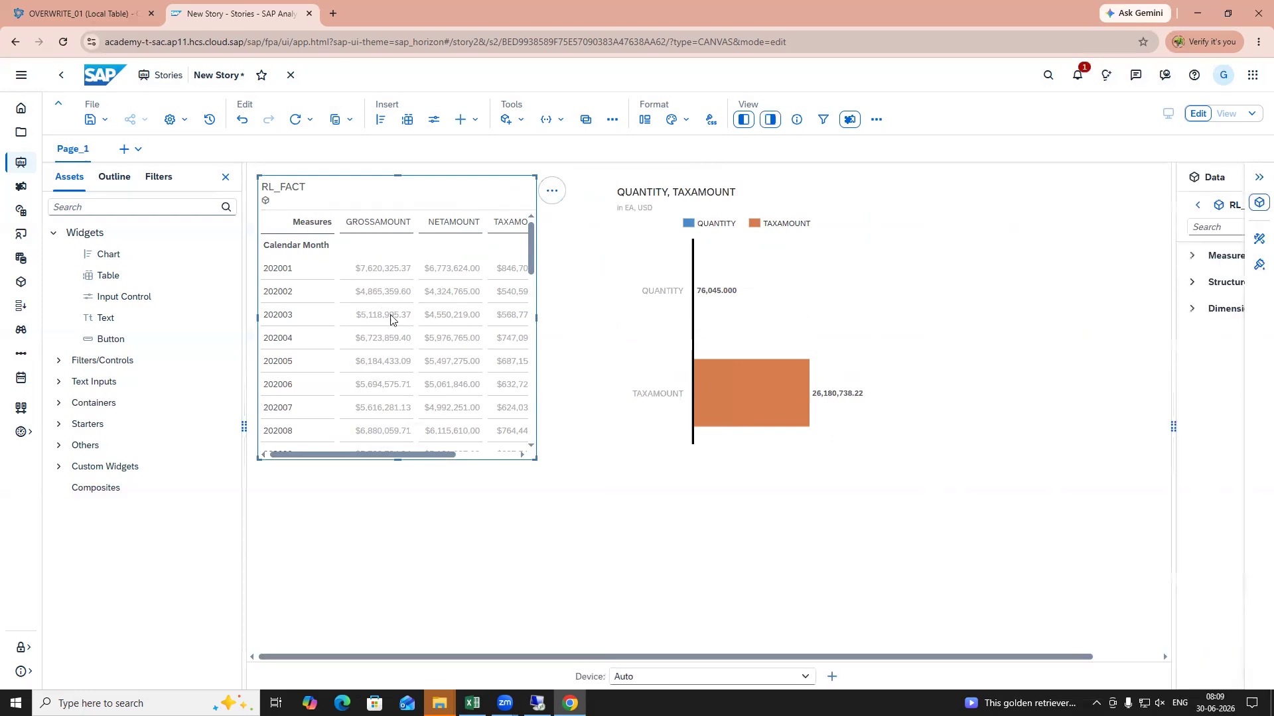